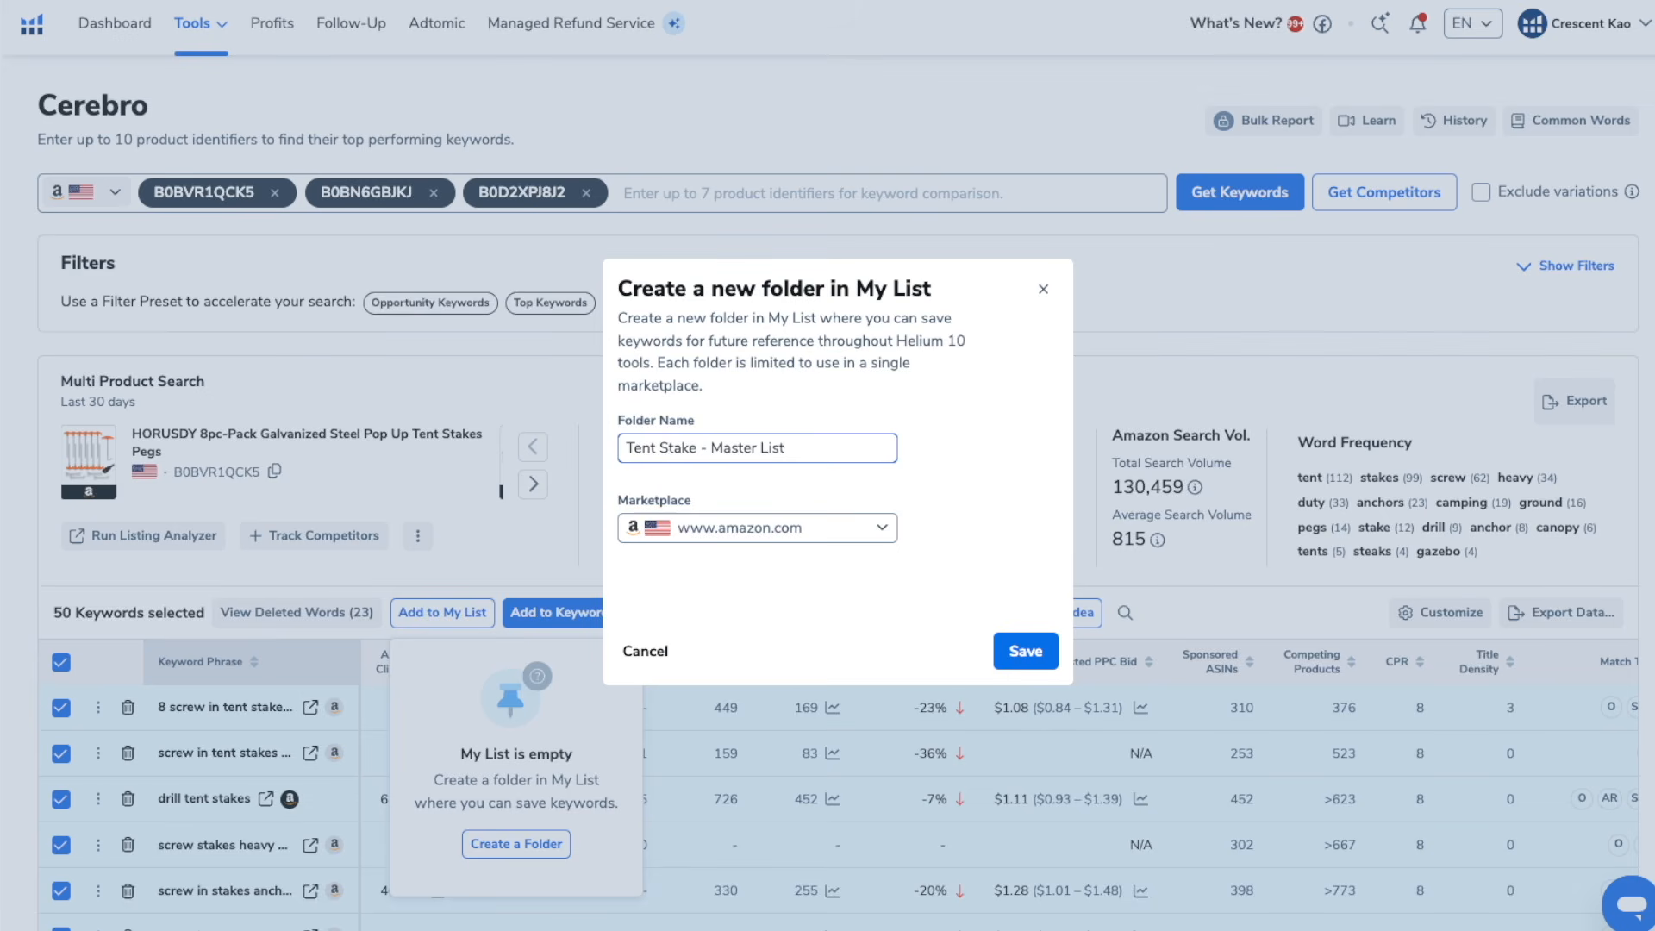
{"action": "left_click", "coordinate": [1025, 651]}
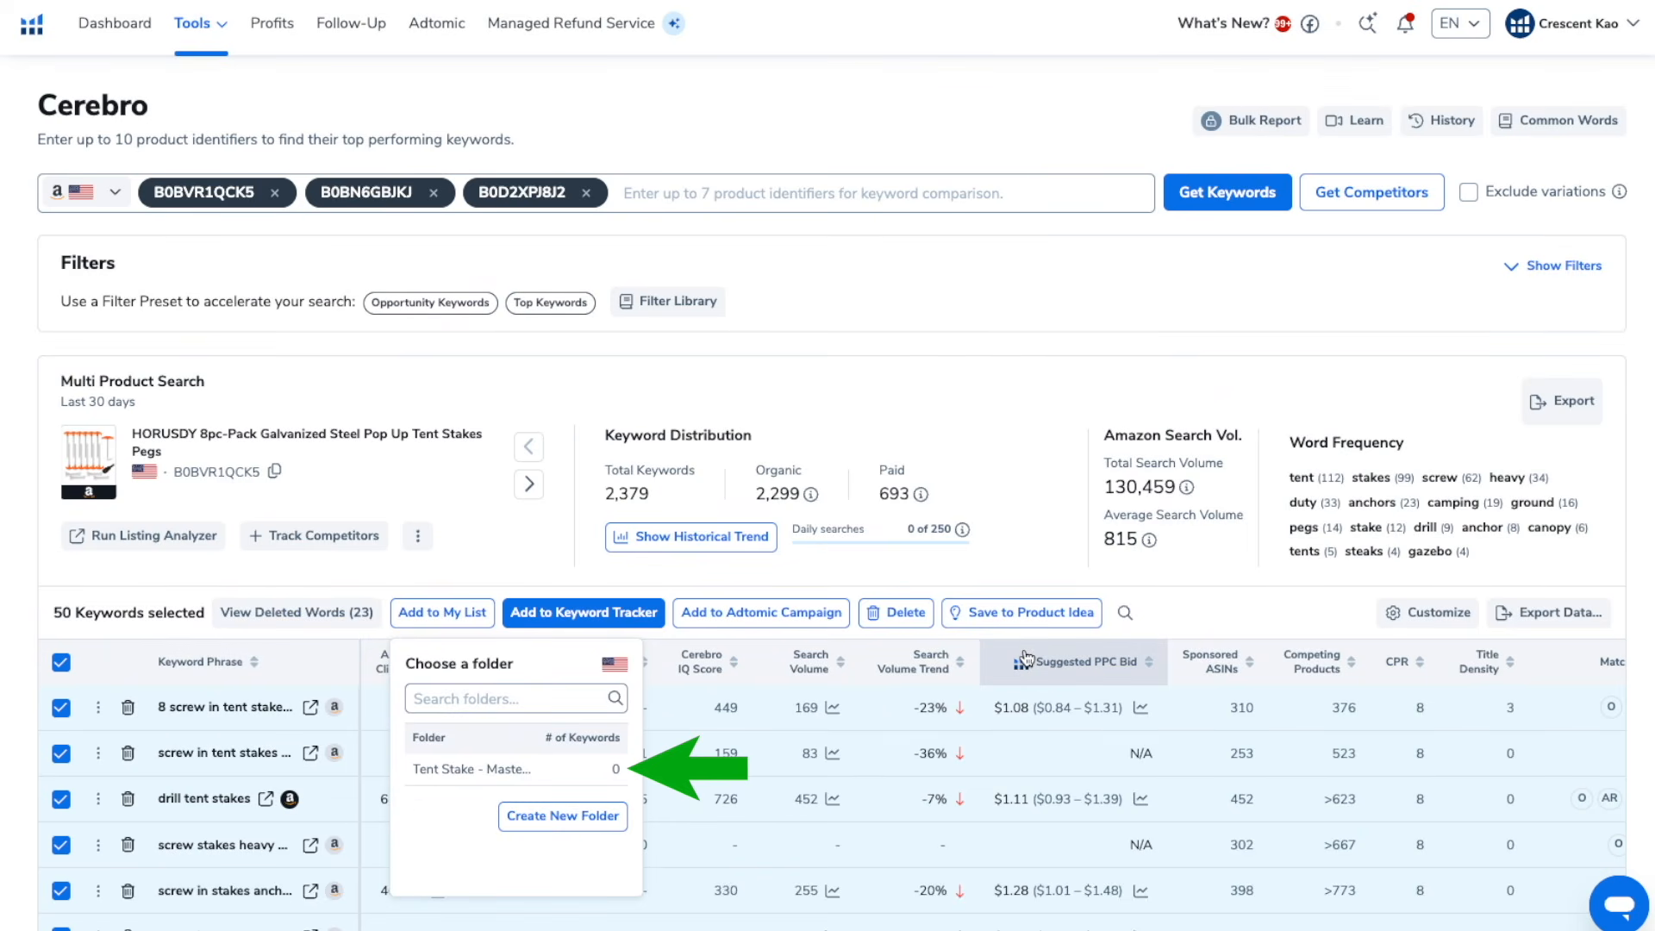
{"action": "left_click", "coordinate": [490, 770]}
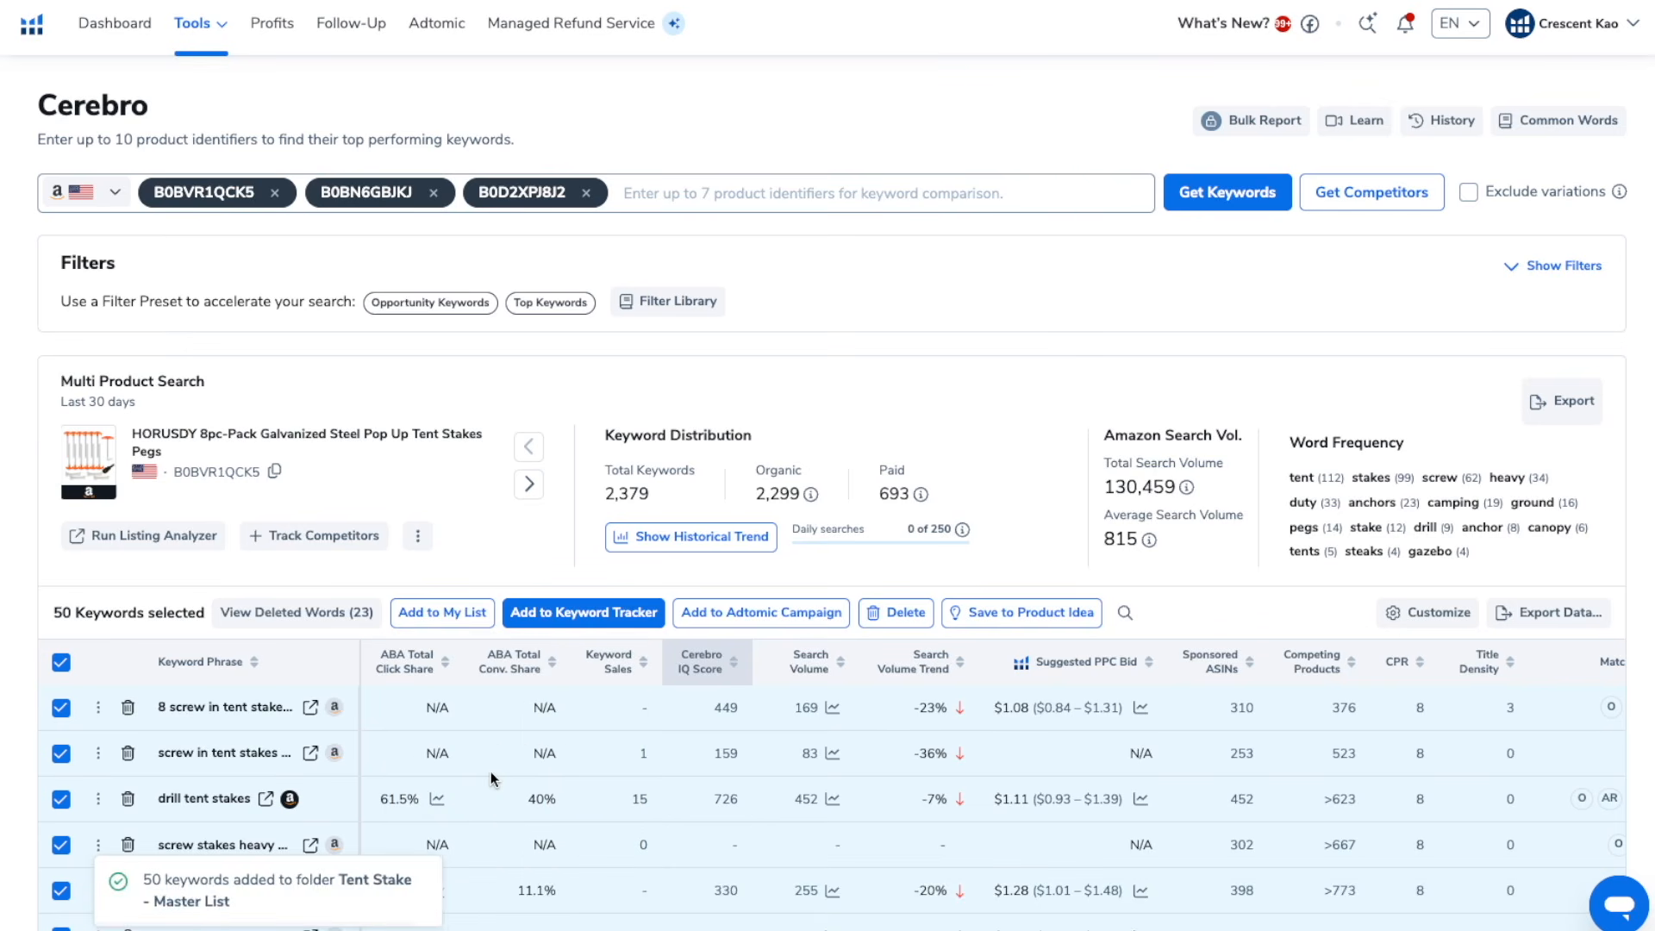
Select all keywords on another results page and add them to the "Tent Stake - Master List" folder
{"action": "scroll", "coordinate": [490, 773], "scroll_direction": "down", "scroll_amount": 20}
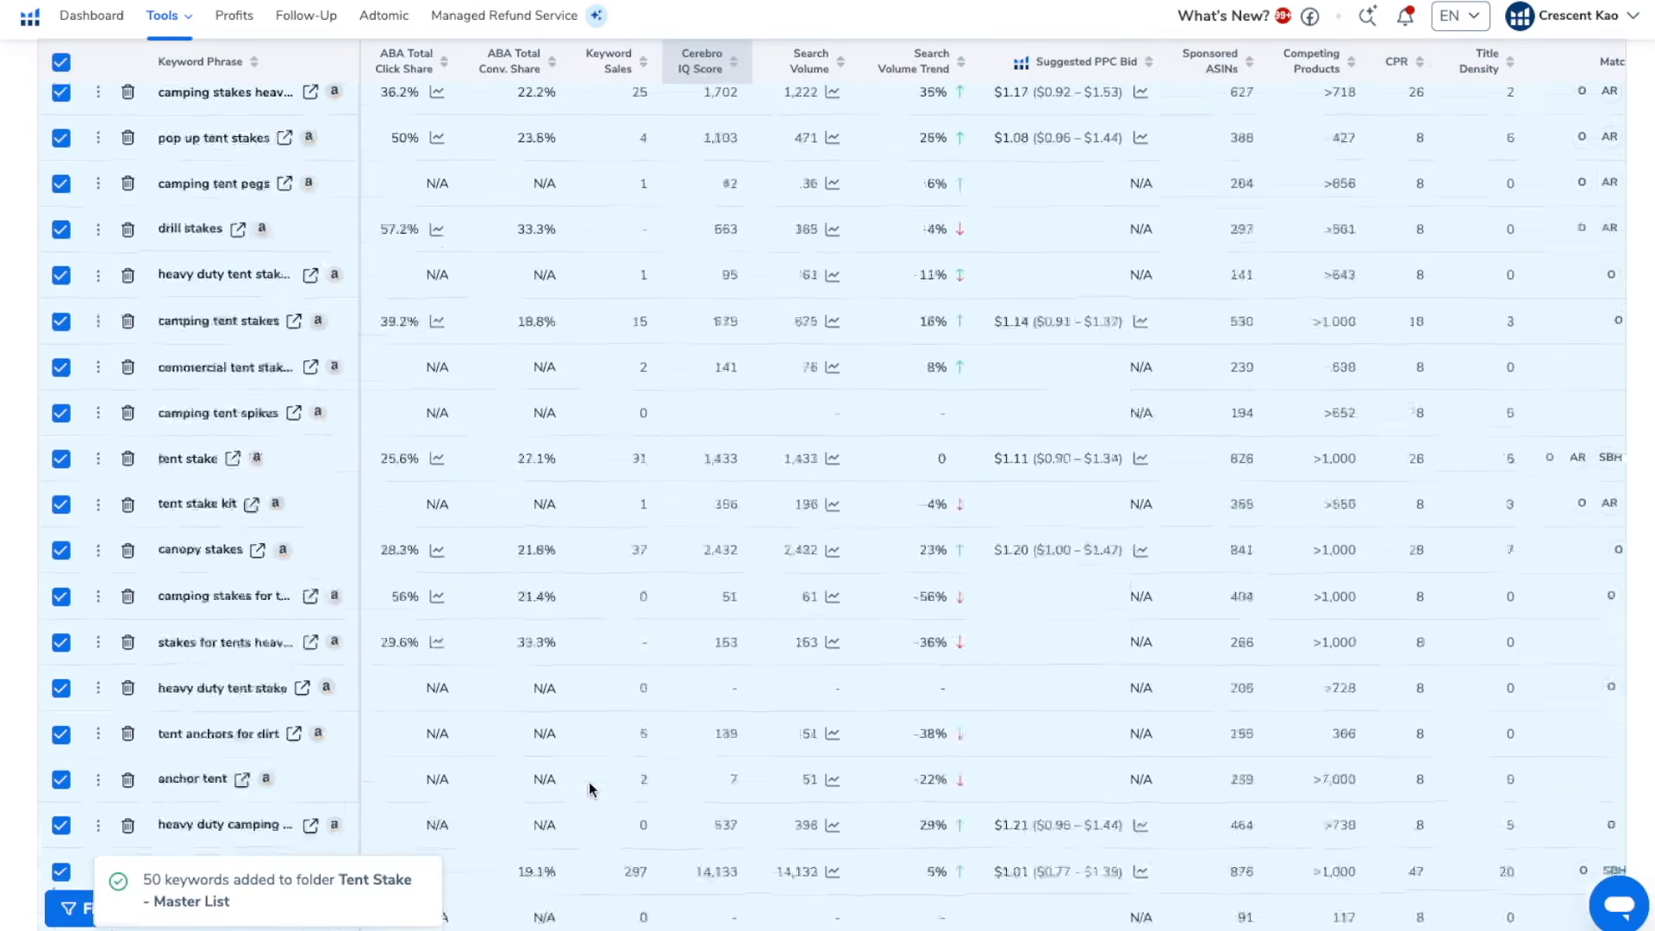
{"action": "left_click", "coordinate": [850, 797]}
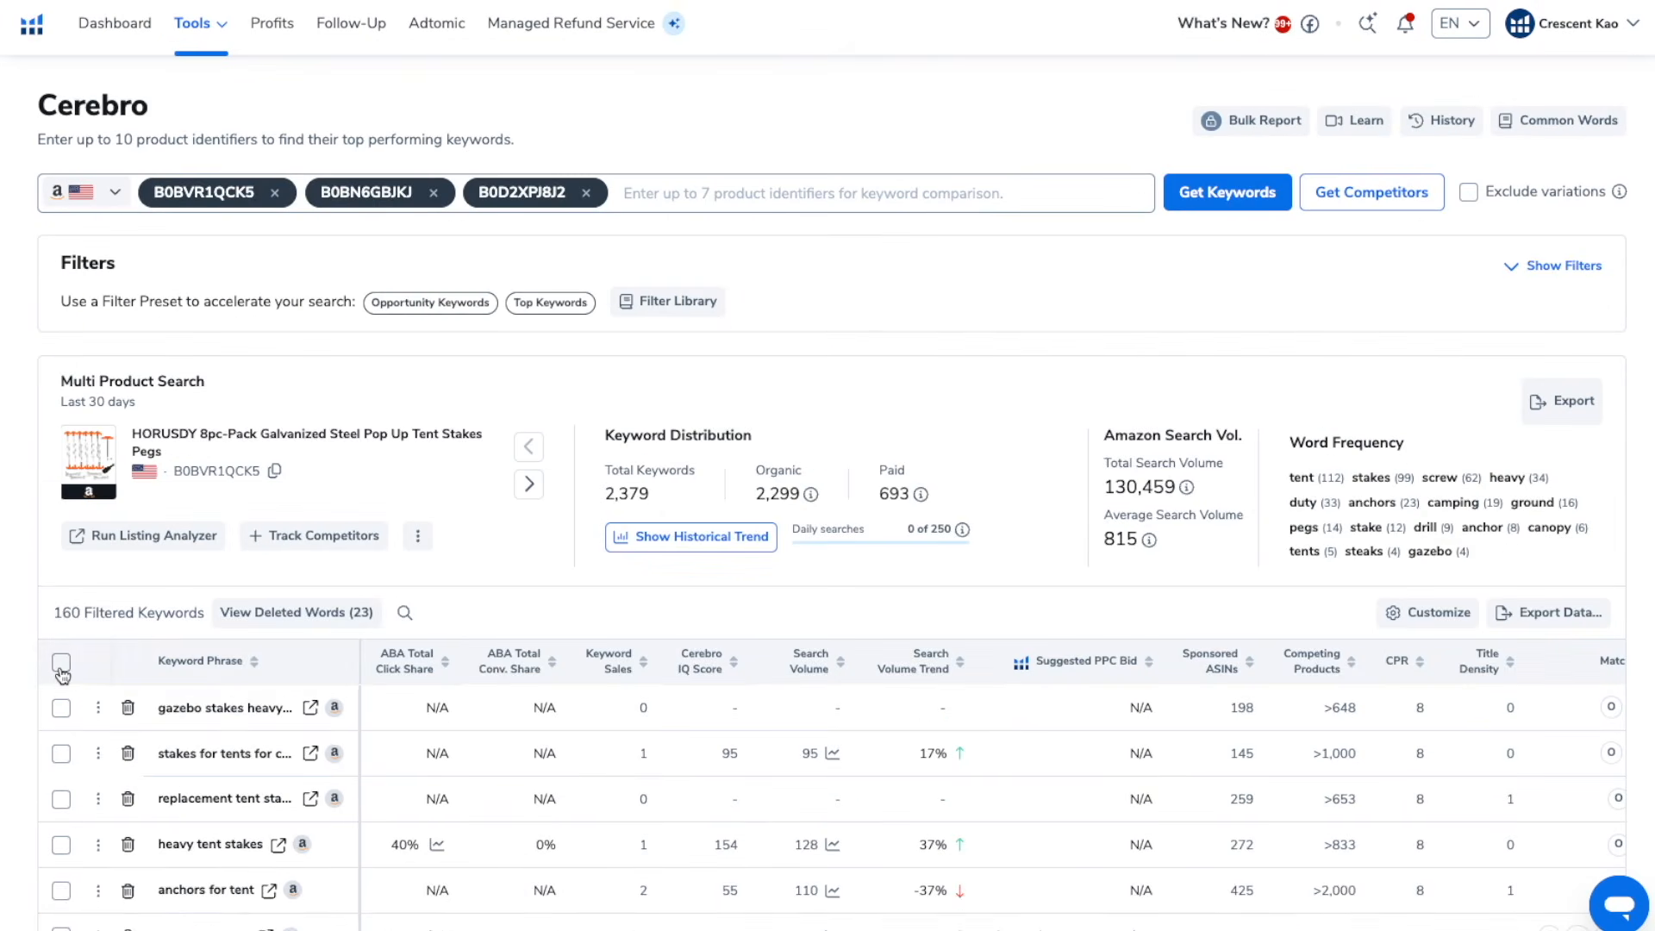
{"action": "left_click", "coordinate": [61, 663]}
{"action": "left_click", "coordinate": [431, 617]}
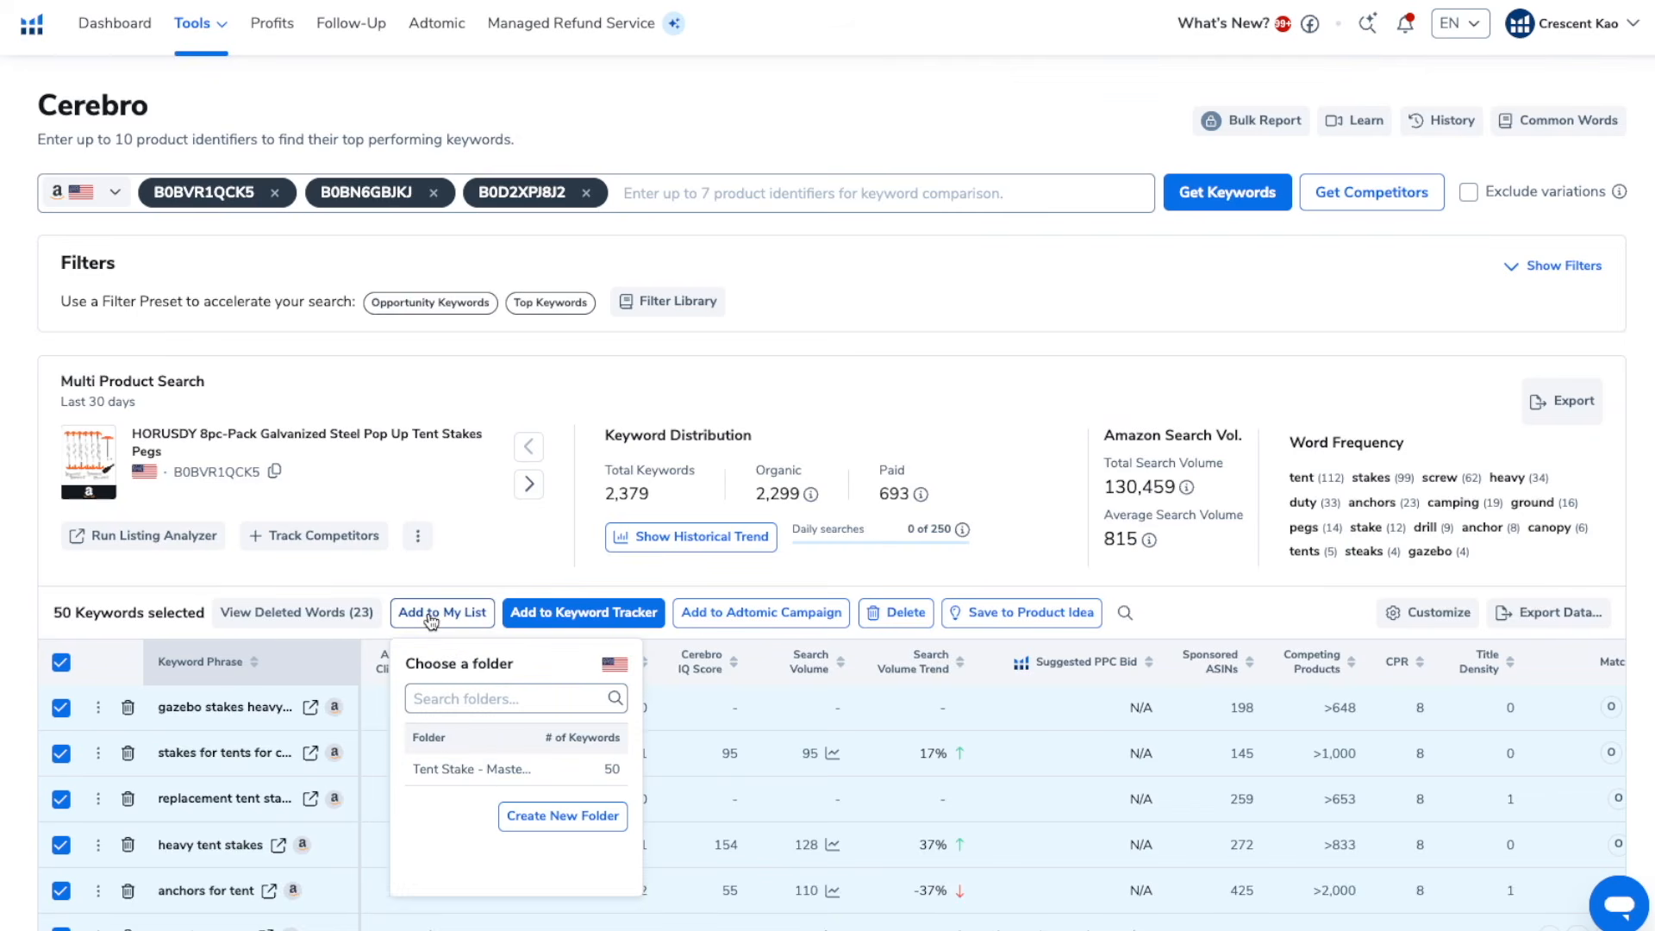
{"action": "left_click", "coordinate": [491, 771]}
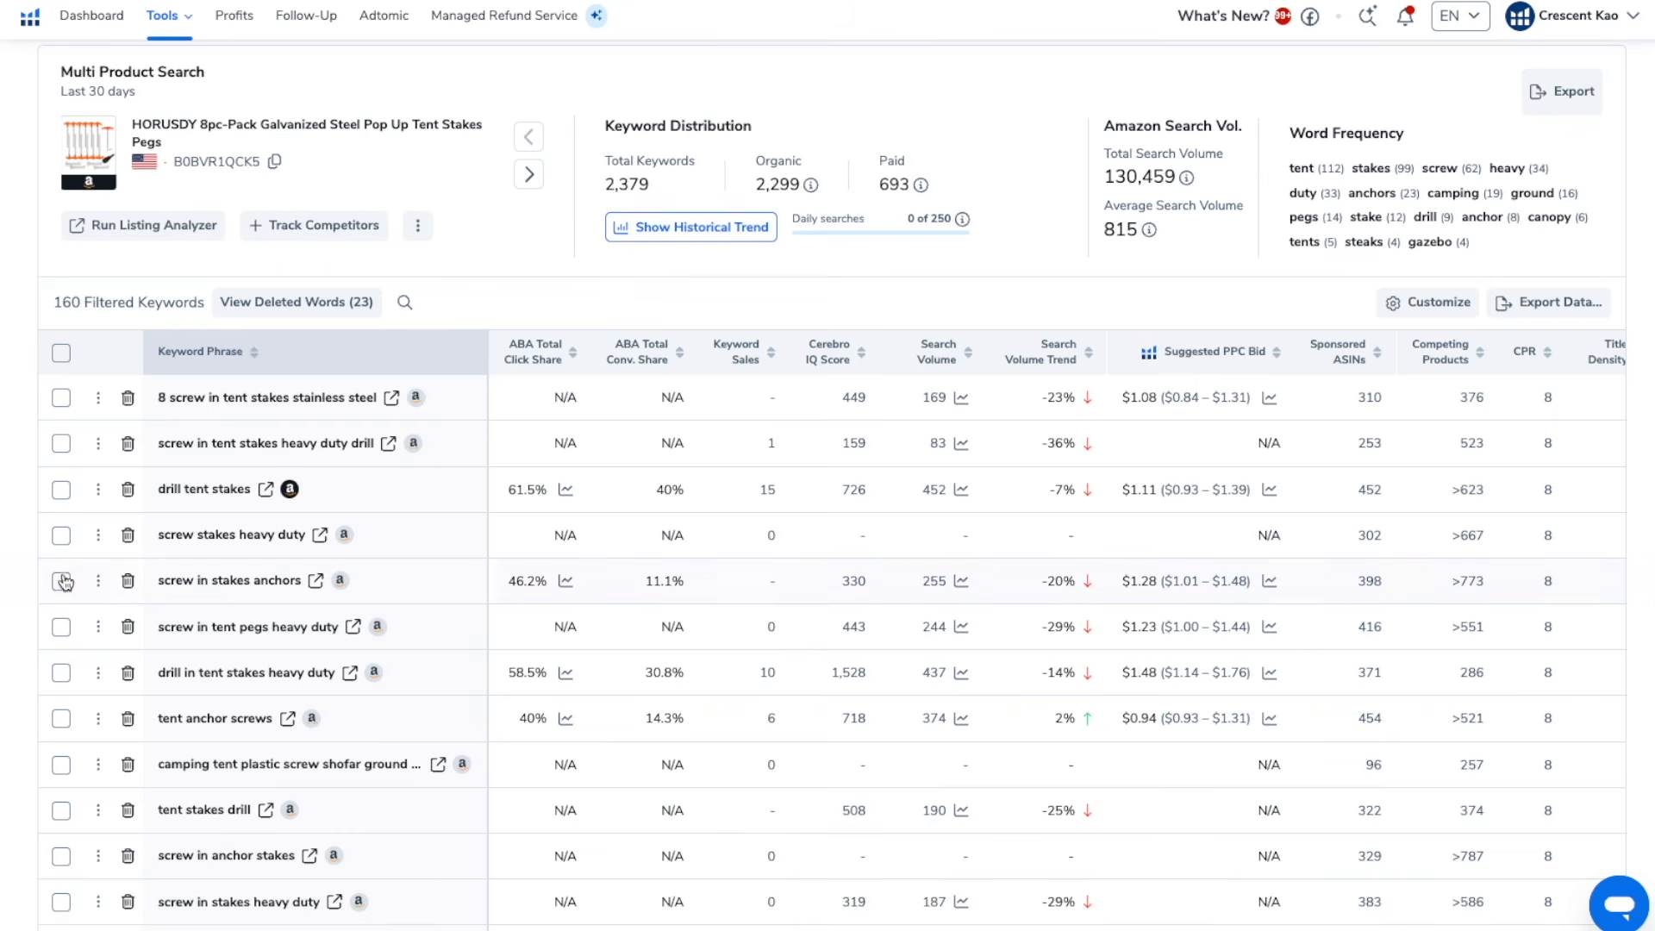
Select "screw in stakes anchors", "tent anchor screws", "tent stakes drill", "screw in anchor stakes" and "drill in tent stakes" in the keyword results
{"action": "left_click", "coordinate": [62, 581]}
{"action": "left_click", "coordinate": [60, 718]}
{"action": "scroll", "coordinate": [60, 722], "scroll_direction": "down", "scroll_amount": 1}
{"action": "left_click", "coordinate": [60, 726]}
{"action": "scroll", "coordinate": [65, 707], "scroll_direction": "down", "scroll_amount": 2}
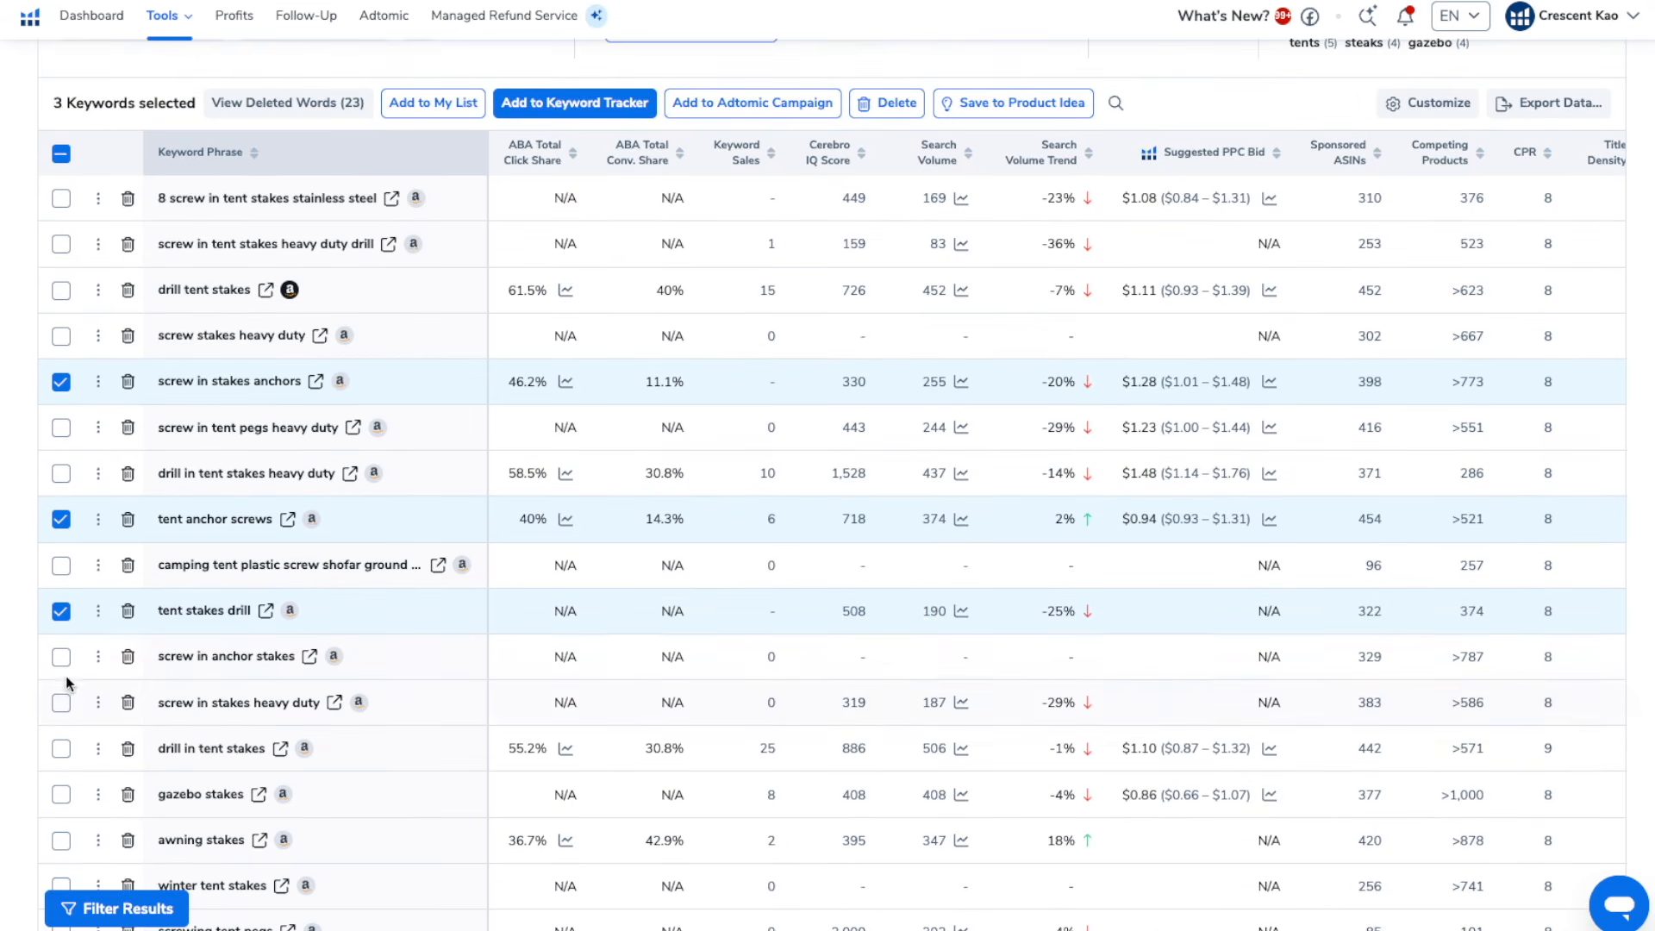
{"action": "scroll", "coordinate": [63, 712], "scroll_direction": "down", "scroll_amount": 1}
{"action": "left_click", "coordinate": [61, 672]}
{"action": "scroll", "coordinate": [62, 677], "scroll_direction": "down", "scroll_amount": 3}
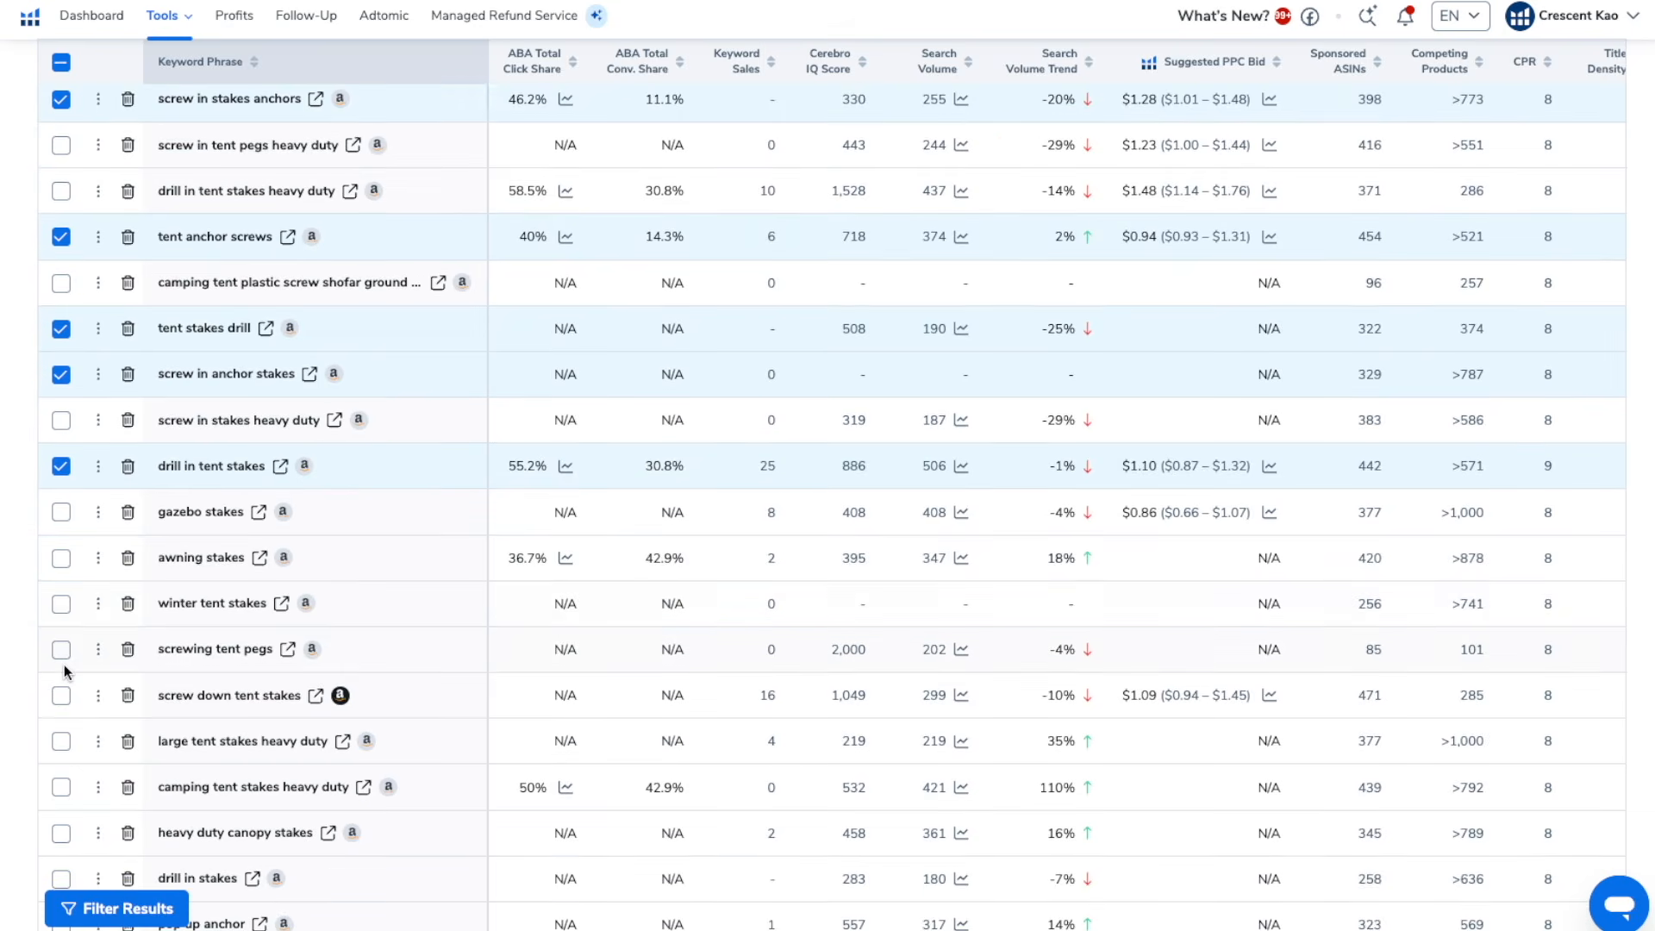
Add the other screw and drill keywords to the selection, including "screwing tent pegs", "screw down tent stakes" and "drill in stakes"
{"action": "left_click", "coordinate": [61, 626]}
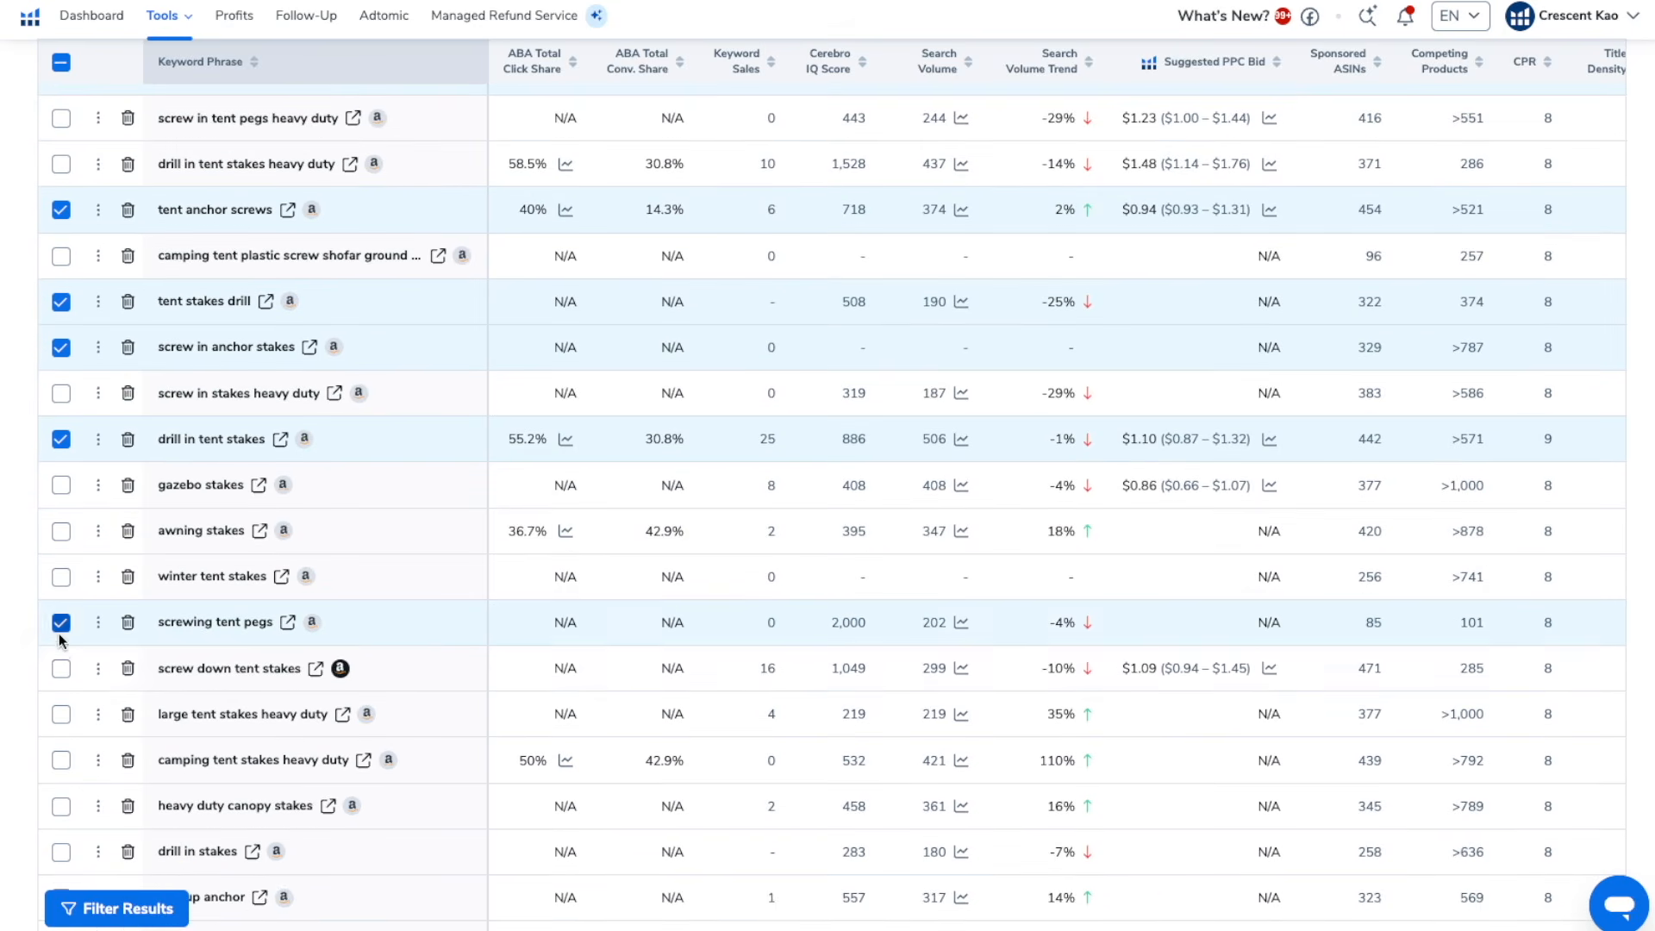
{"action": "left_click", "coordinate": [63, 672]}
{"action": "scroll", "coordinate": [63, 673], "scroll_direction": "down", "scroll_amount": 3}
{"action": "left_click", "coordinate": [60, 659]}
{"action": "scroll", "coordinate": [60, 669], "scroll_direction": "down", "scroll_amount": 1}
{"action": "scroll", "coordinate": [60, 669], "scroll_direction": "down", "scroll_amount": 4}
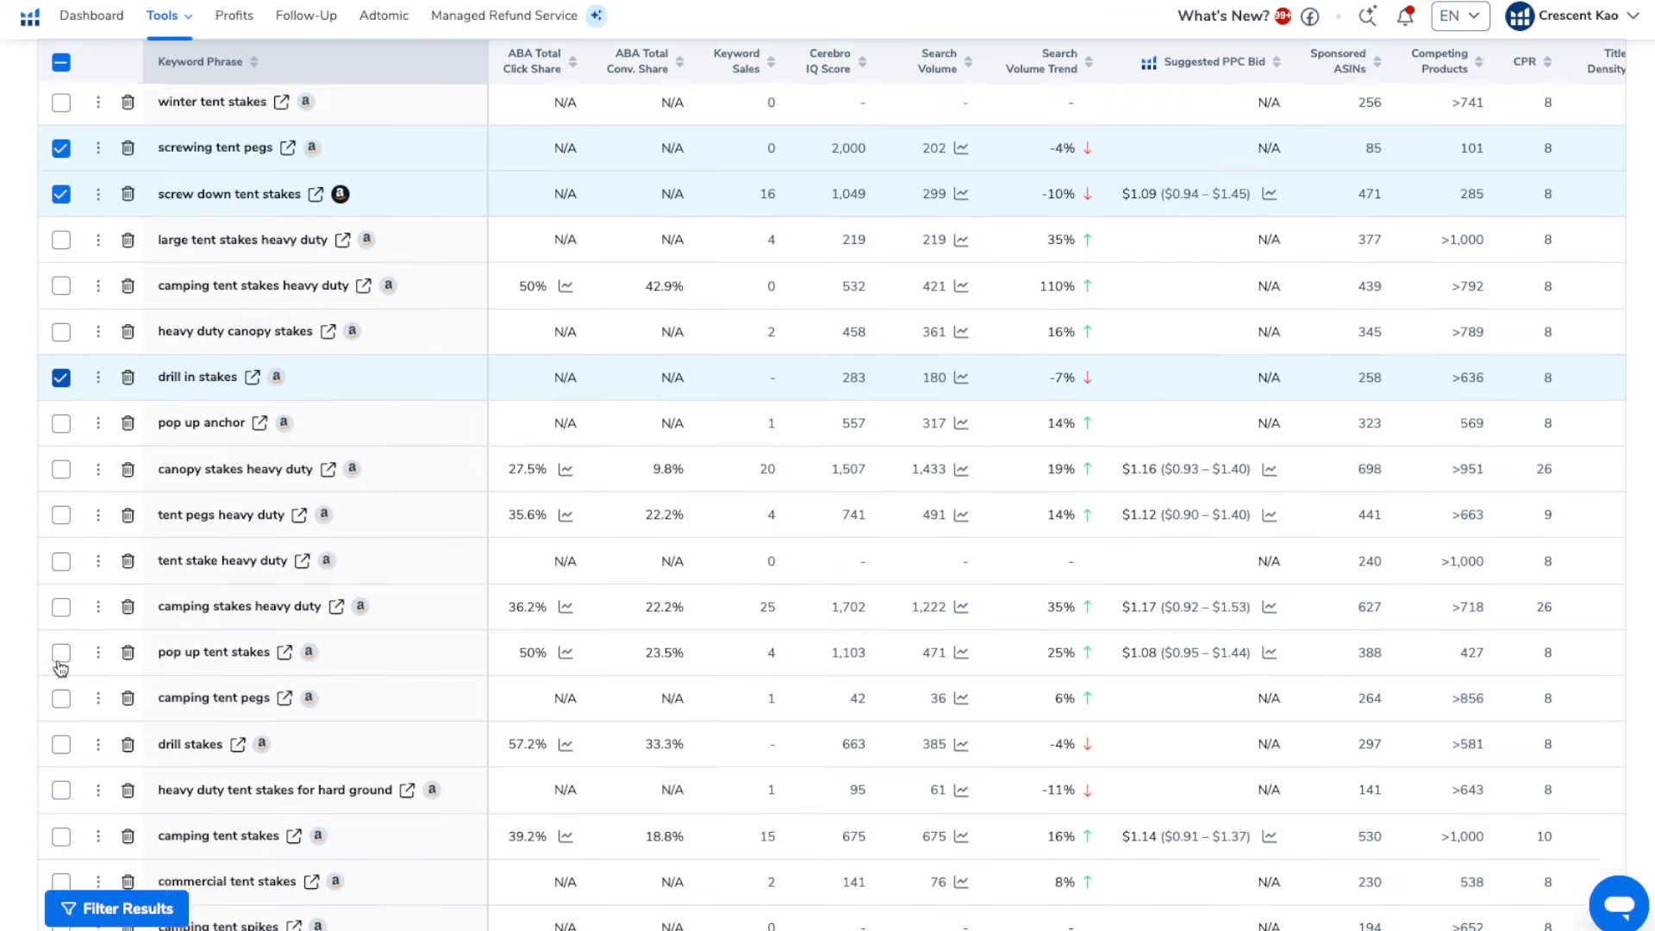
{"action": "scroll", "coordinate": [60, 669], "scroll_direction": "down", "scroll_amount": 5}
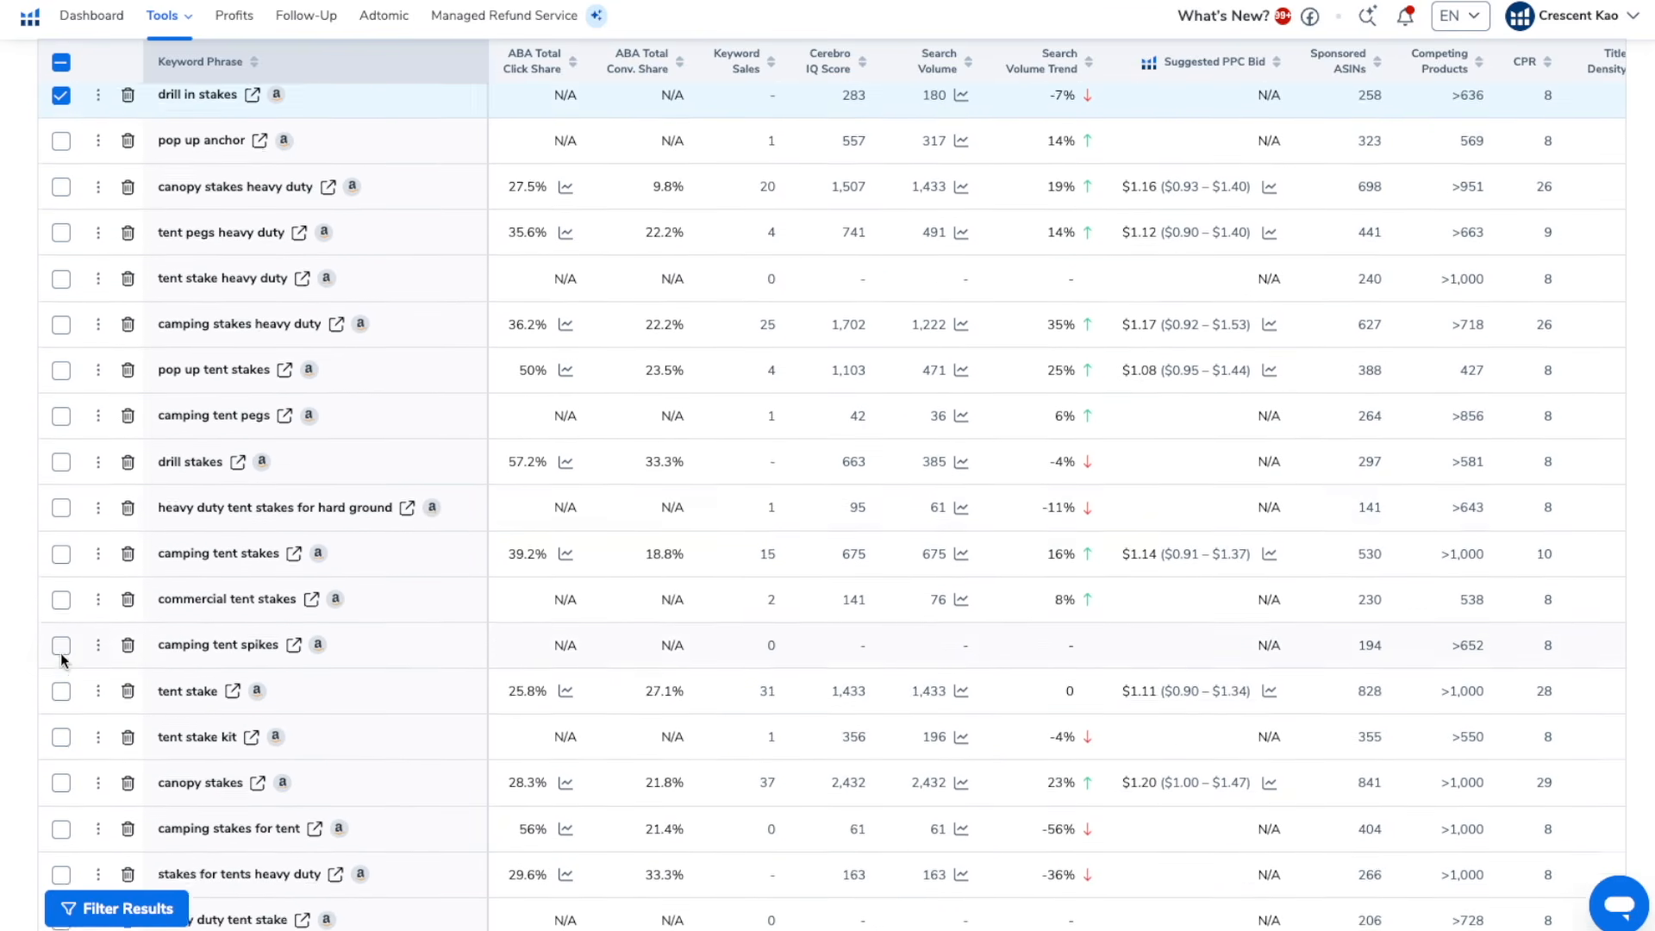
{"action": "scroll", "coordinate": [62, 661], "scroll_direction": "down", "scroll_amount": 2}
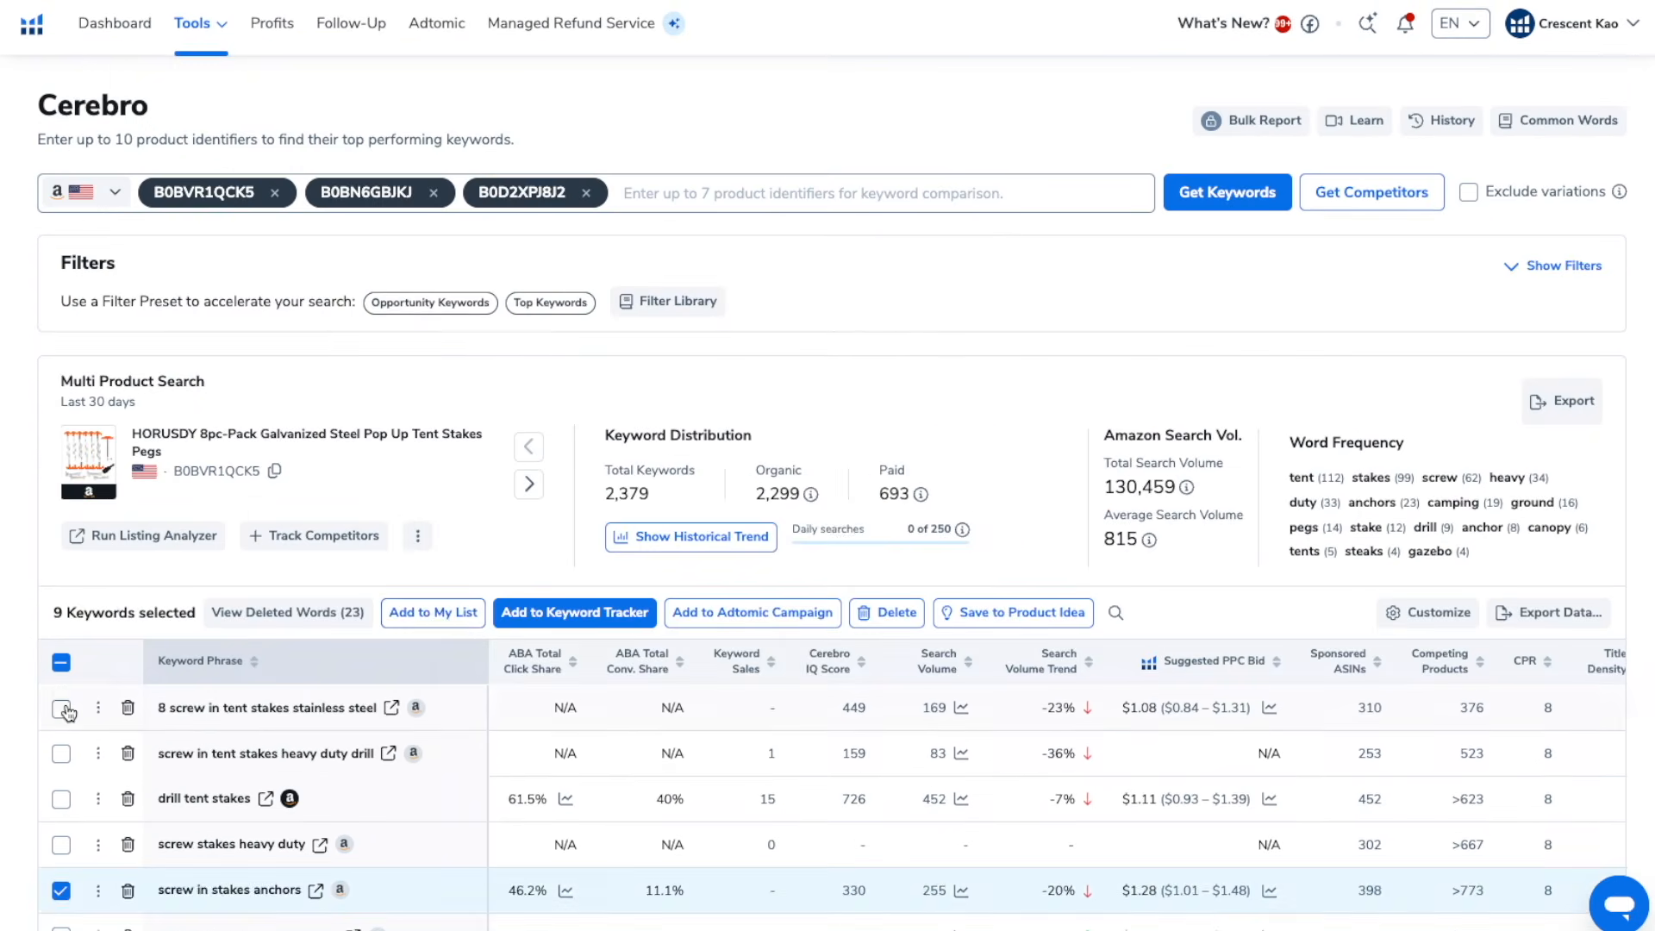
Save the selected keywords to a new My List folder named "Tent Stake - Main Keywords" and delete them from the results
{"action": "left_click", "coordinate": [439, 613]}
{"action": "left_click", "coordinate": [544, 817]}
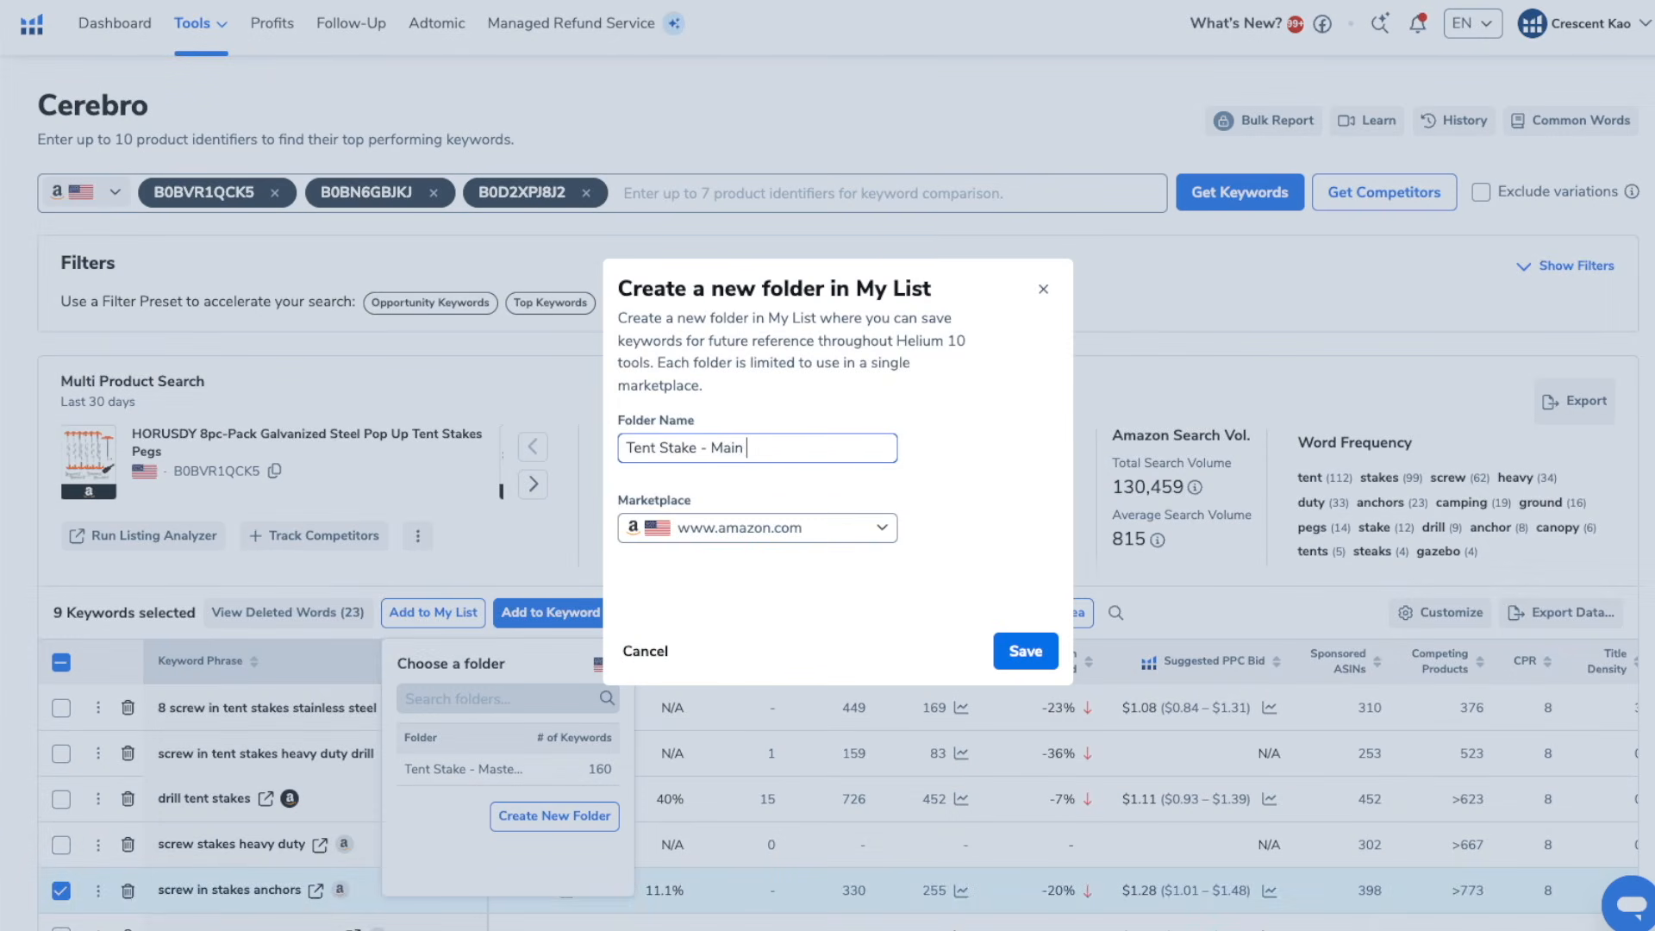
{"action": "left_click", "coordinate": [1001, 642]}
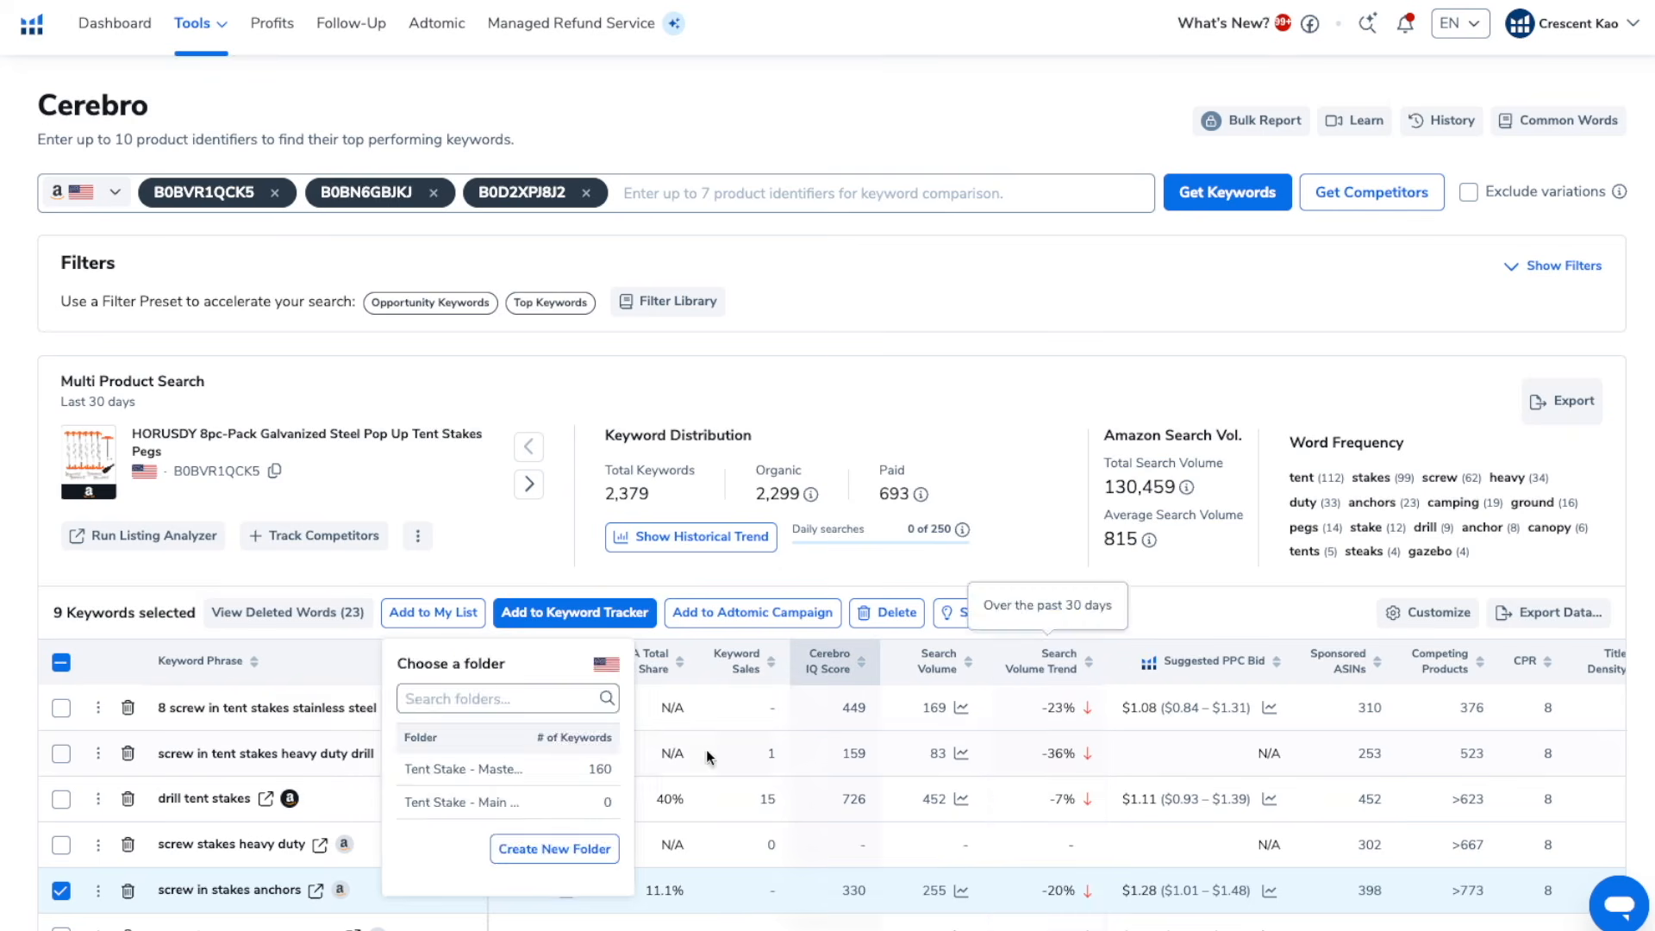
{"action": "left_click", "coordinate": [588, 802]}
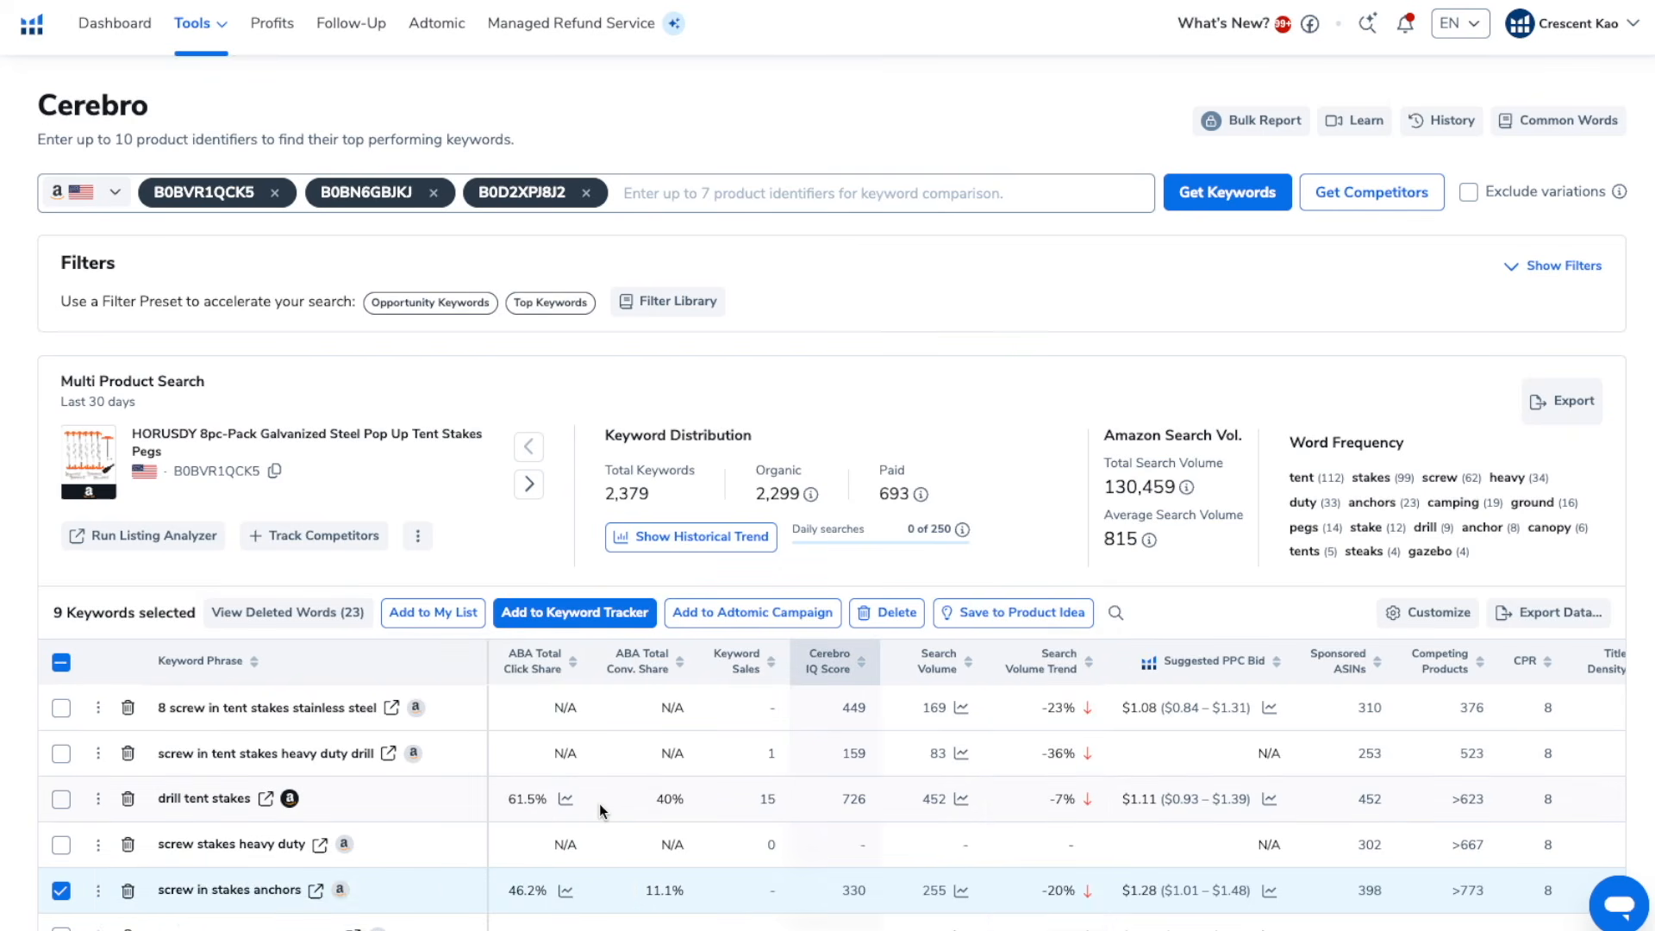
{"action": "left_click", "coordinate": [878, 614]}
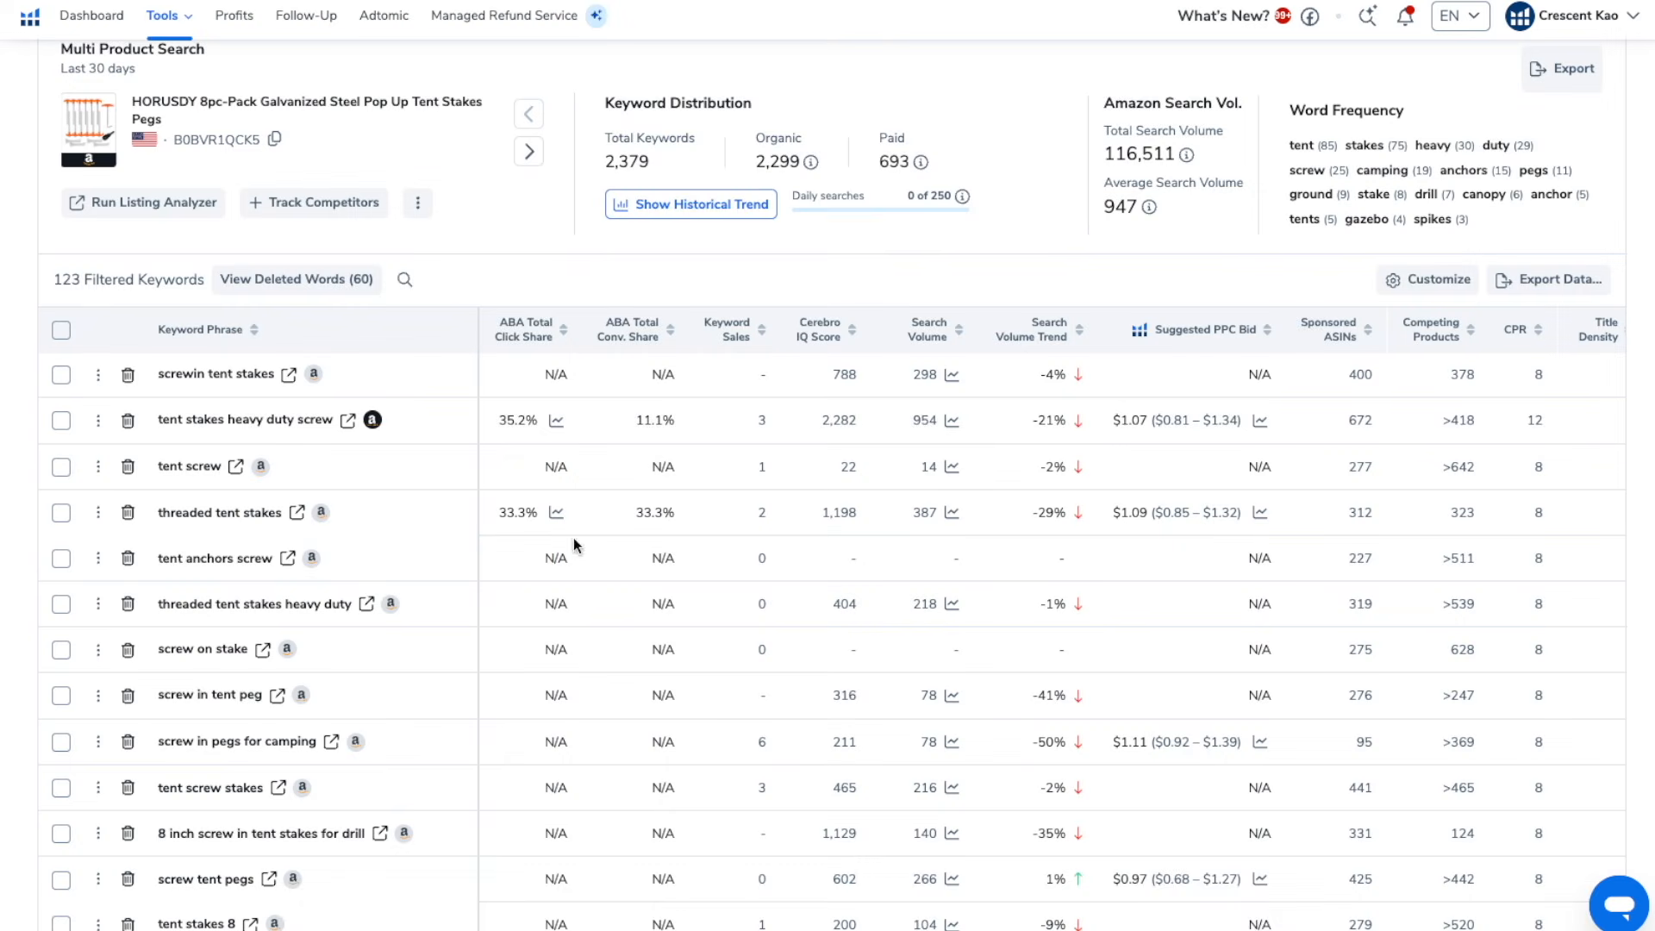
Select the keyword rows from "tent stakes heavy duty screw" through "screw tent pegs"
{"action": "left_click", "coordinate": [61, 422]}
{"action": "left_click", "coordinate": [60, 468]}
{"action": "left_click", "coordinate": [62, 559]}
{"action": "left_click", "coordinate": [62, 606]}
{"action": "left_click", "coordinate": [61, 651]}
{"action": "left_click", "coordinate": [61, 697]}
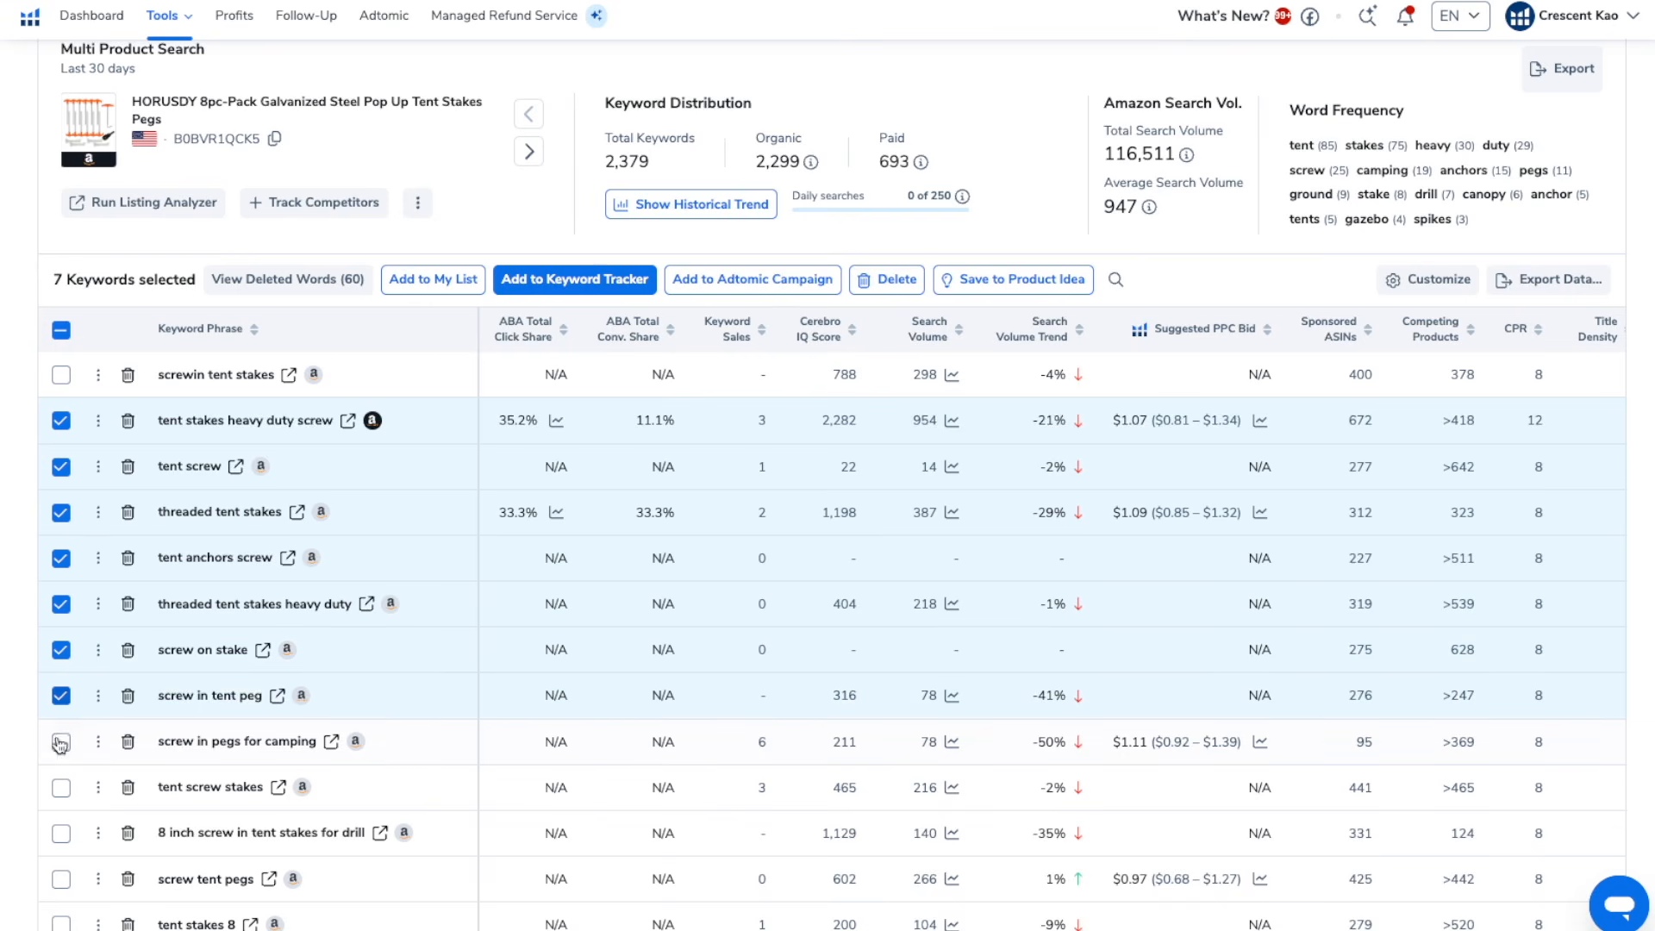
{"action": "left_click", "coordinate": [60, 787]}
{"action": "left_click", "coordinate": [61, 832]}
{"action": "left_click", "coordinate": [60, 878]}
Extend the keyword selection with the rows from "tent stakes 8" through "screw in tent stakes heavy duty drill"
{"action": "scroll", "coordinate": [61, 879], "scroll_direction": "down", "scroll_amount": 5}
{"action": "left_click", "coordinate": [60, 369]}
{"action": "left_click", "coordinate": [61, 556]}
{"action": "left_click", "coordinate": [62, 601]}
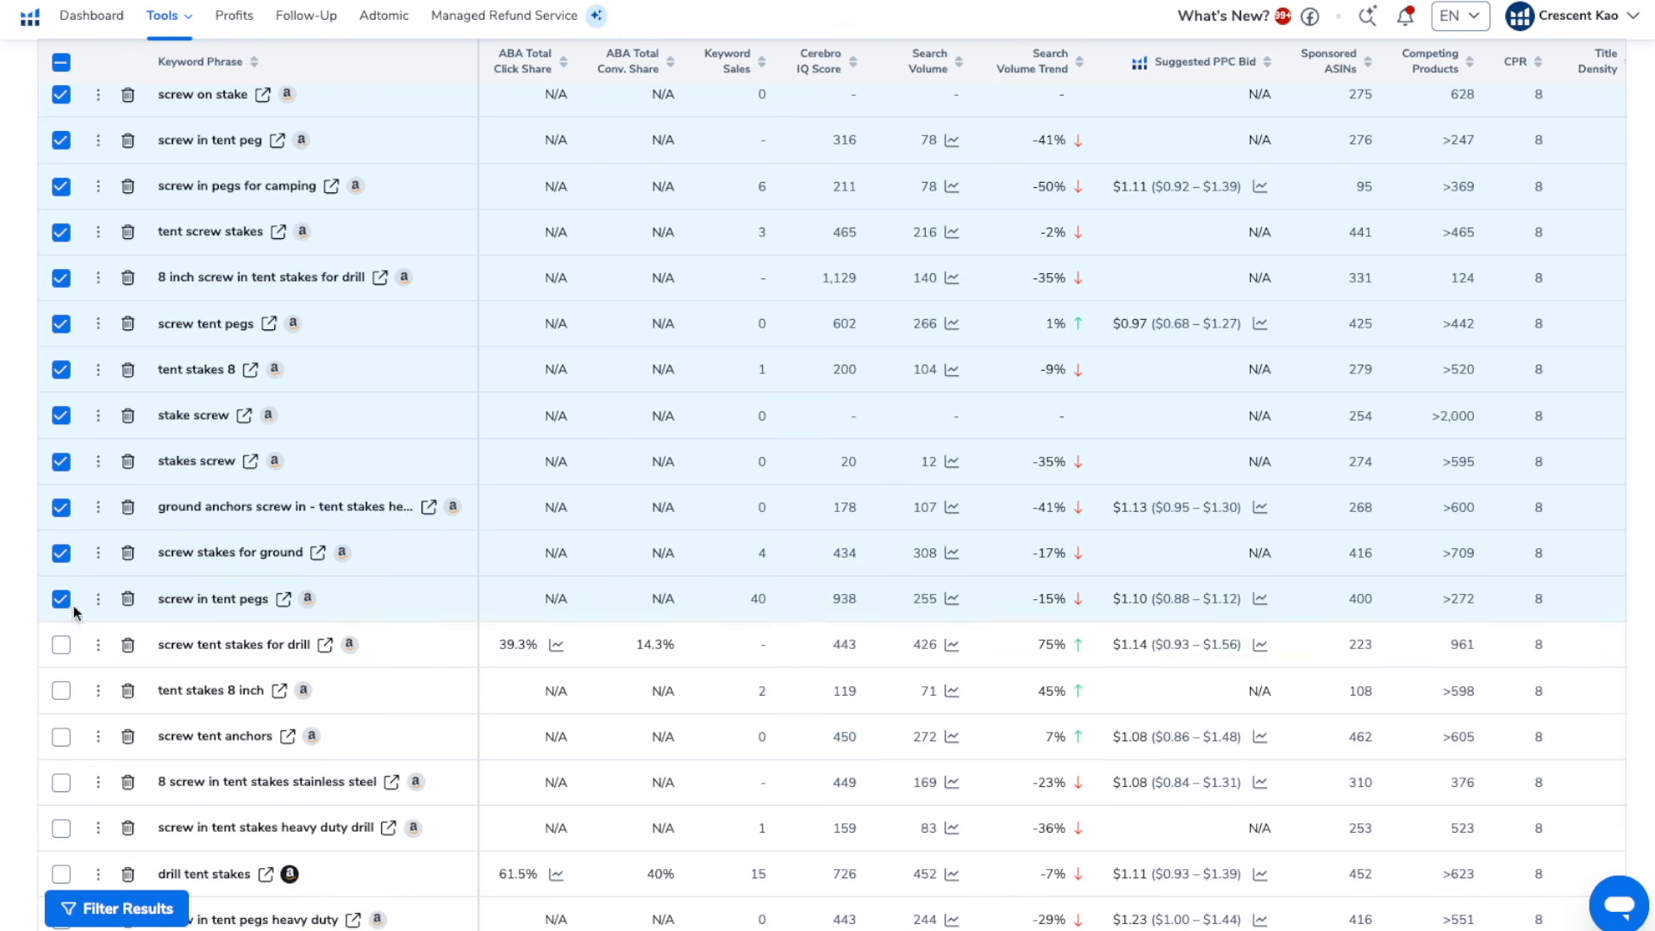
{"action": "left_click", "coordinate": [61, 645]}
{"action": "left_click", "coordinate": [61, 691]}
{"action": "left_click", "coordinate": [62, 785]}
{"action": "left_click", "coordinate": [61, 829]}
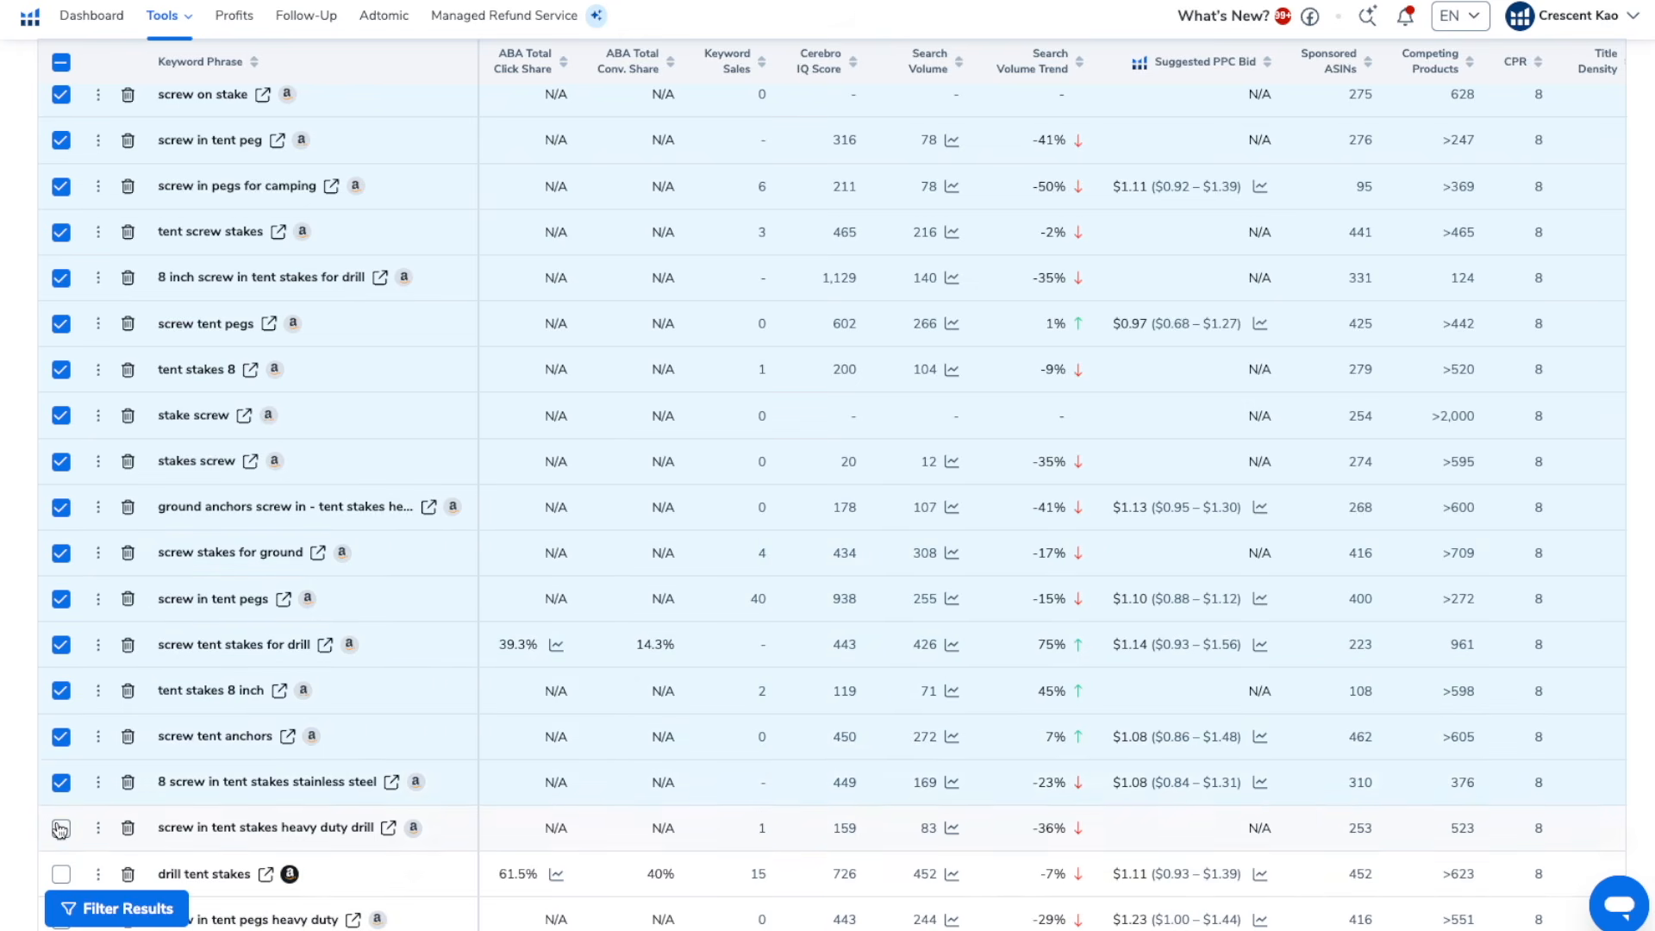
Extend the keyword selection with the rows from "drill tent stakes" through "awning stakes"
{"action": "scroll", "coordinate": [43, 588], "scroll_direction": "down", "scroll_amount": 4}
{"action": "left_click", "coordinate": [61, 546]}
{"action": "left_click", "coordinate": [61, 592]}
{"action": "left_click", "coordinate": [60, 637]}
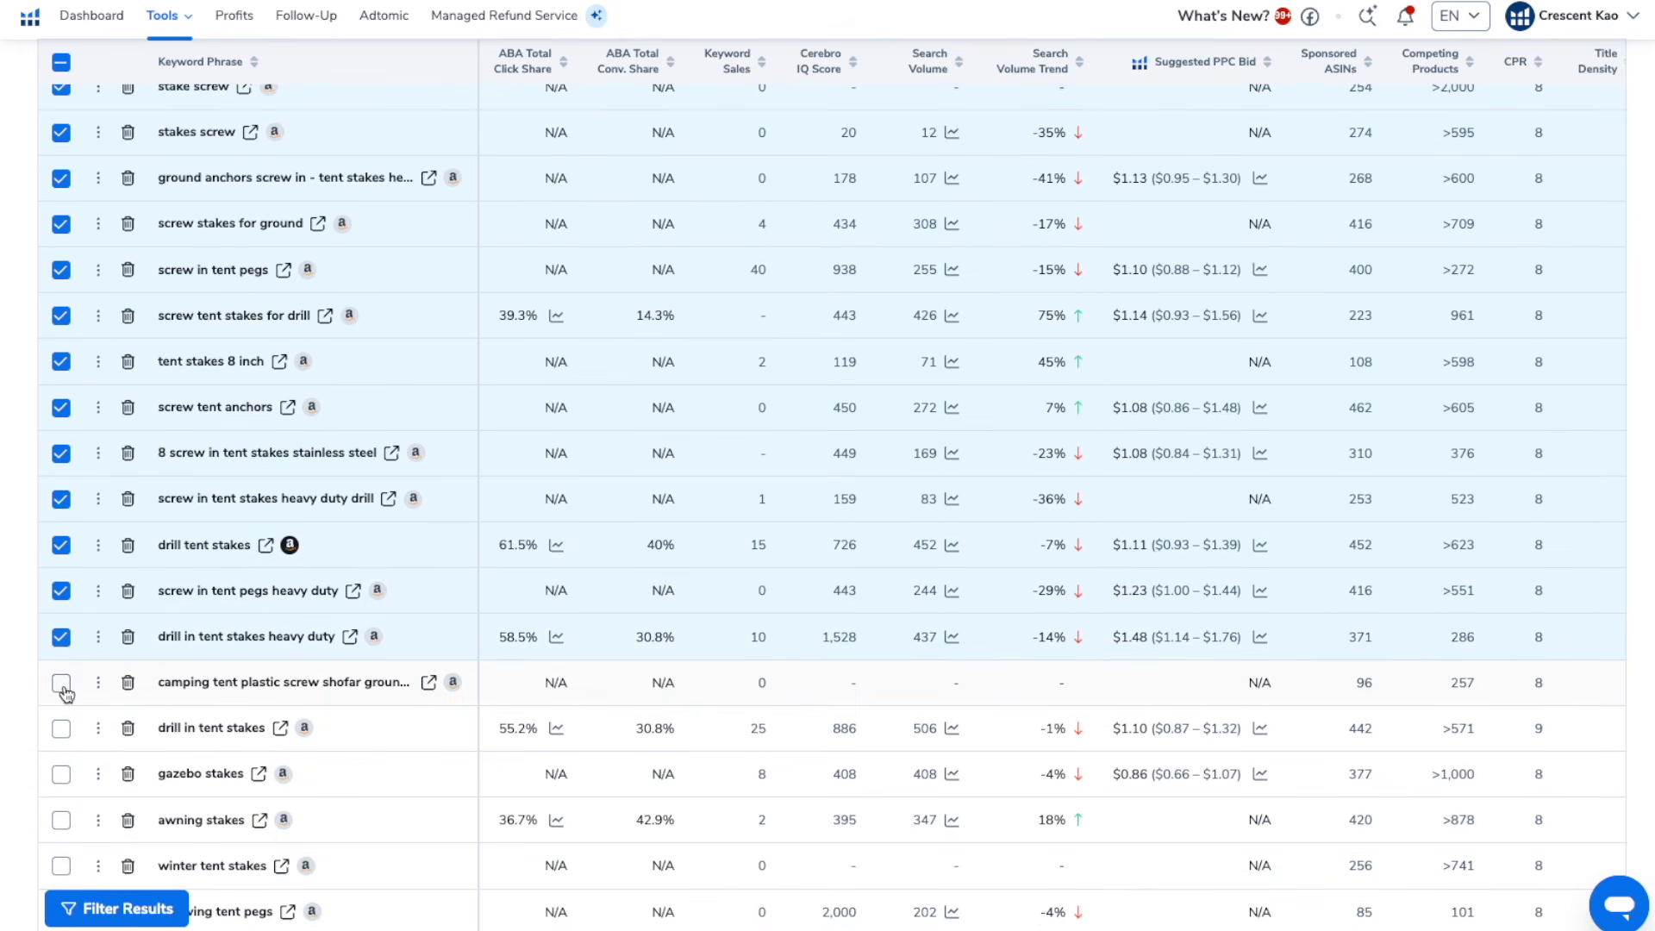
{"action": "left_click", "coordinate": [61, 729]}
{"action": "left_click", "coordinate": [60, 774]}
{"action": "left_click", "coordinate": [61, 820]}
Extend the keyword selection with the rows from "winter tent stakes" through "tent pegs heavy duty"
{"action": "scroll", "coordinate": [63, 759], "scroll_direction": "down", "scroll_amount": 5}
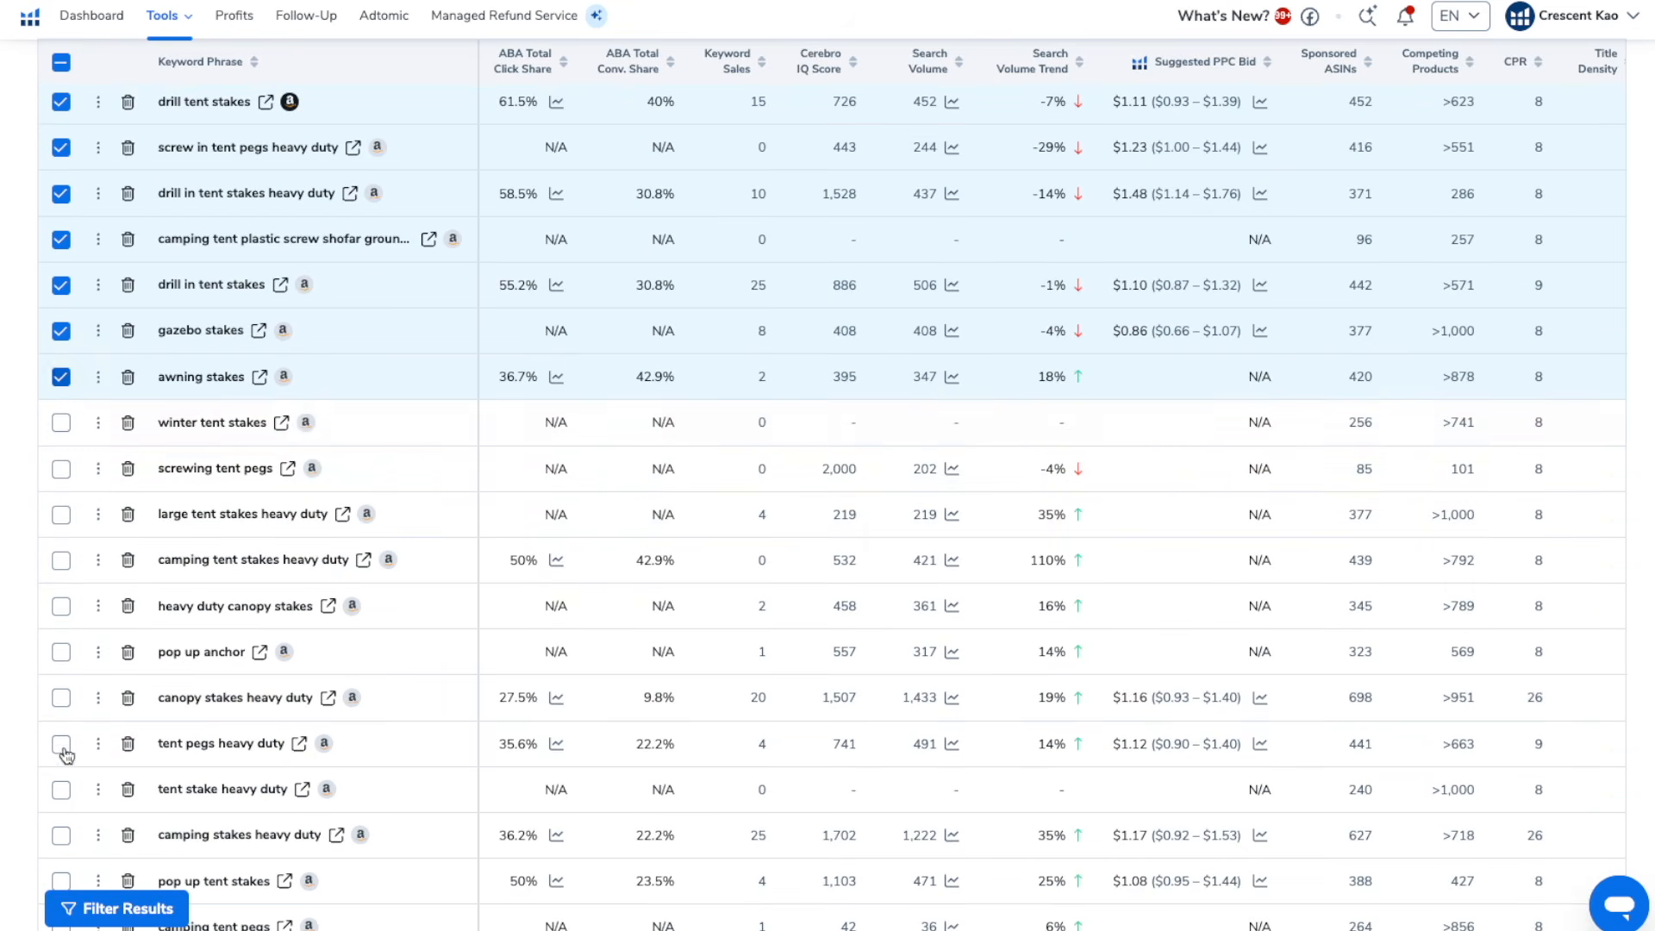
{"action": "left_click", "coordinate": [60, 423]}
{"action": "left_click", "coordinate": [60, 469]}
{"action": "left_click", "coordinate": [60, 515]}
{"action": "left_click", "coordinate": [60, 561]}
{"action": "left_click", "coordinate": [61, 606]}
{"action": "left_click", "coordinate": [61, 652]}
{"action": "left_click", "coordinate": [61, 698]}
Extend the keyword selection with the rows from "tent stake heavy duty" through "canopy stakes"
{"action": "scroll", "coordinate": [60, 487], "scroll_direction": "down", "scroll_amount": 3}
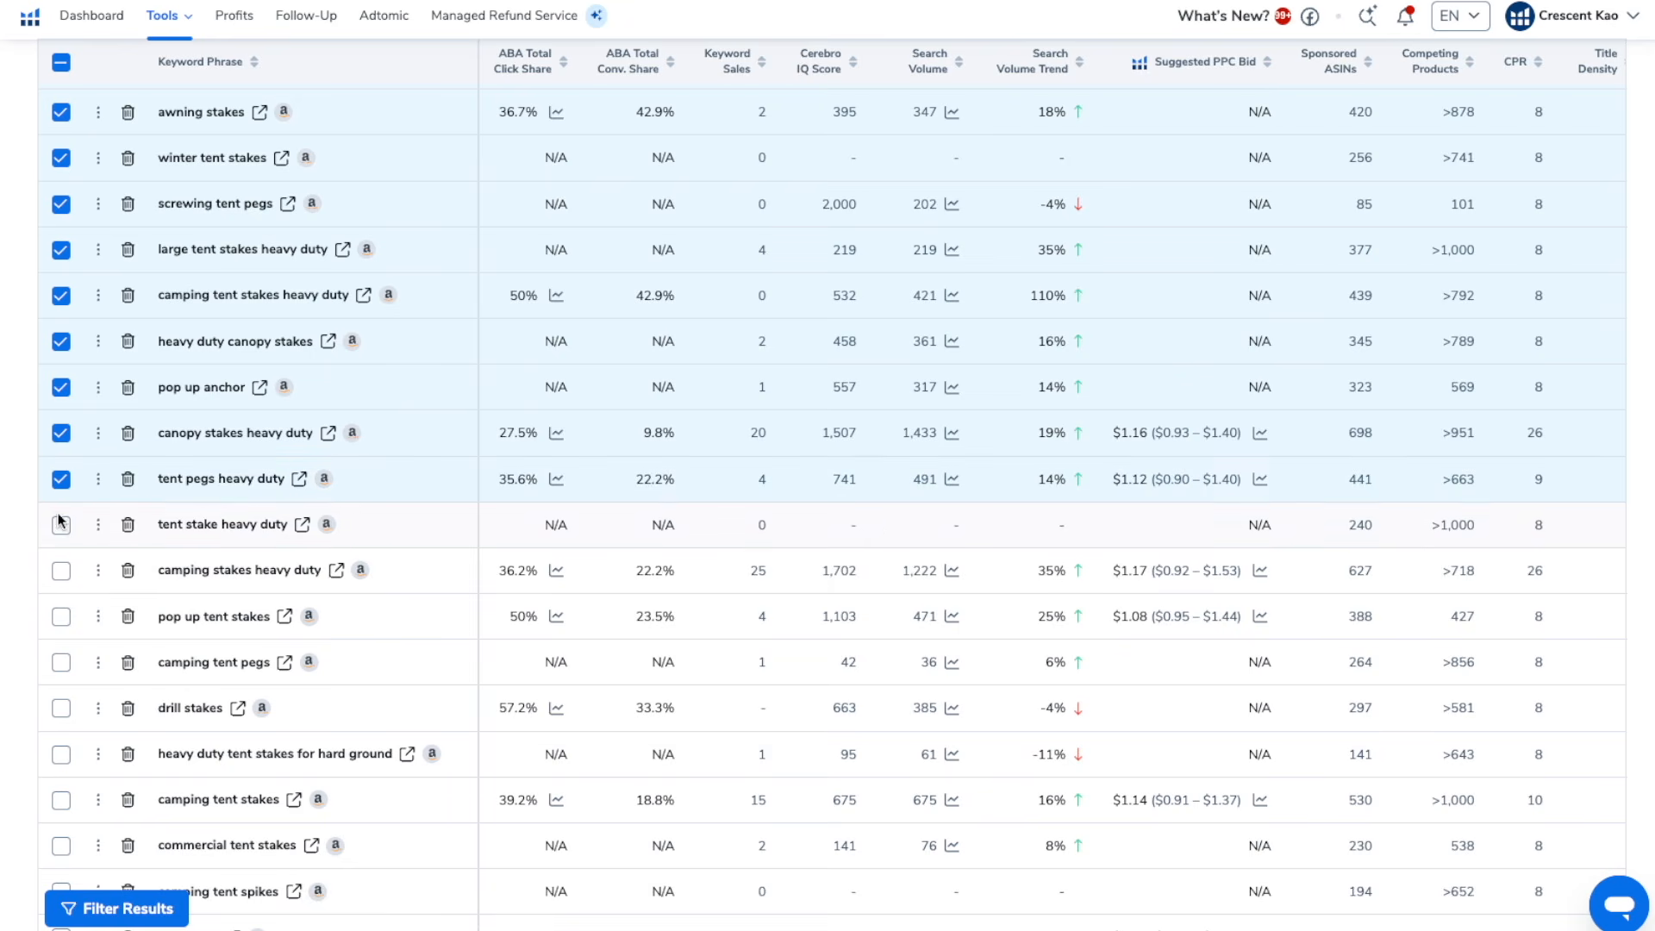
{"action": "left_click", "coordinate": [60, 571]}
{"action": "left_click", "coordinate": [61, 617]}
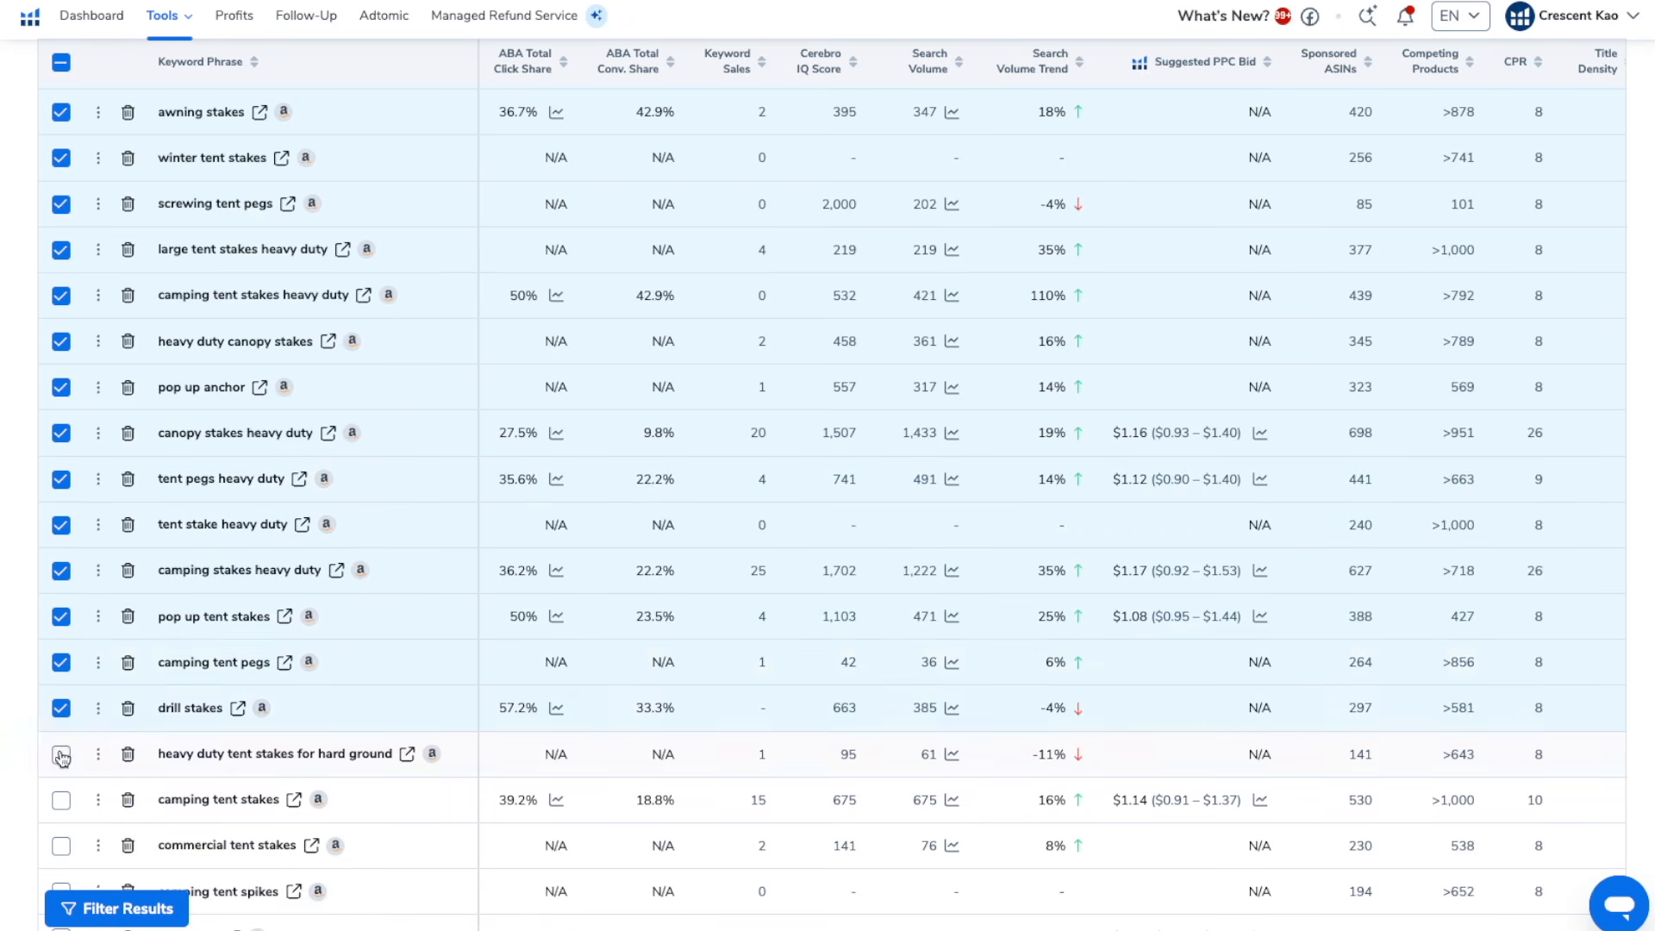
{"action": "left_click", "coordinate": [60, 756]}
{"action": "scroll", "coordinate": [68, 695], "scroll_direction": "down", "scroll_amount": 3}
{"action": "left_click", "coordinate": [61, 495]}
{"action": "left_click", "coordinate": [62, 541]}
{"action": "left_click", "coordinate": [61, 633]}
{"action": "left_click", "coordinate": [61, 678]}
{"action": "left_click", "coordinate": [62, 724]}
Save the selected keywords to a new My List folder named "Tent Stake - Relevant Keywords" and delete the saved keywords from the results
{"action": "scroll", "coordinate": [431, 621], "scroll_direction": "up", "scroll_amount": 15}
{"action": "left_click", "coordinate": [431, 614]}
{"action": "left_click", "coordinate": [556, 847]}
{"action": "type", "text": "Tent Stake - Relevant Ke"}
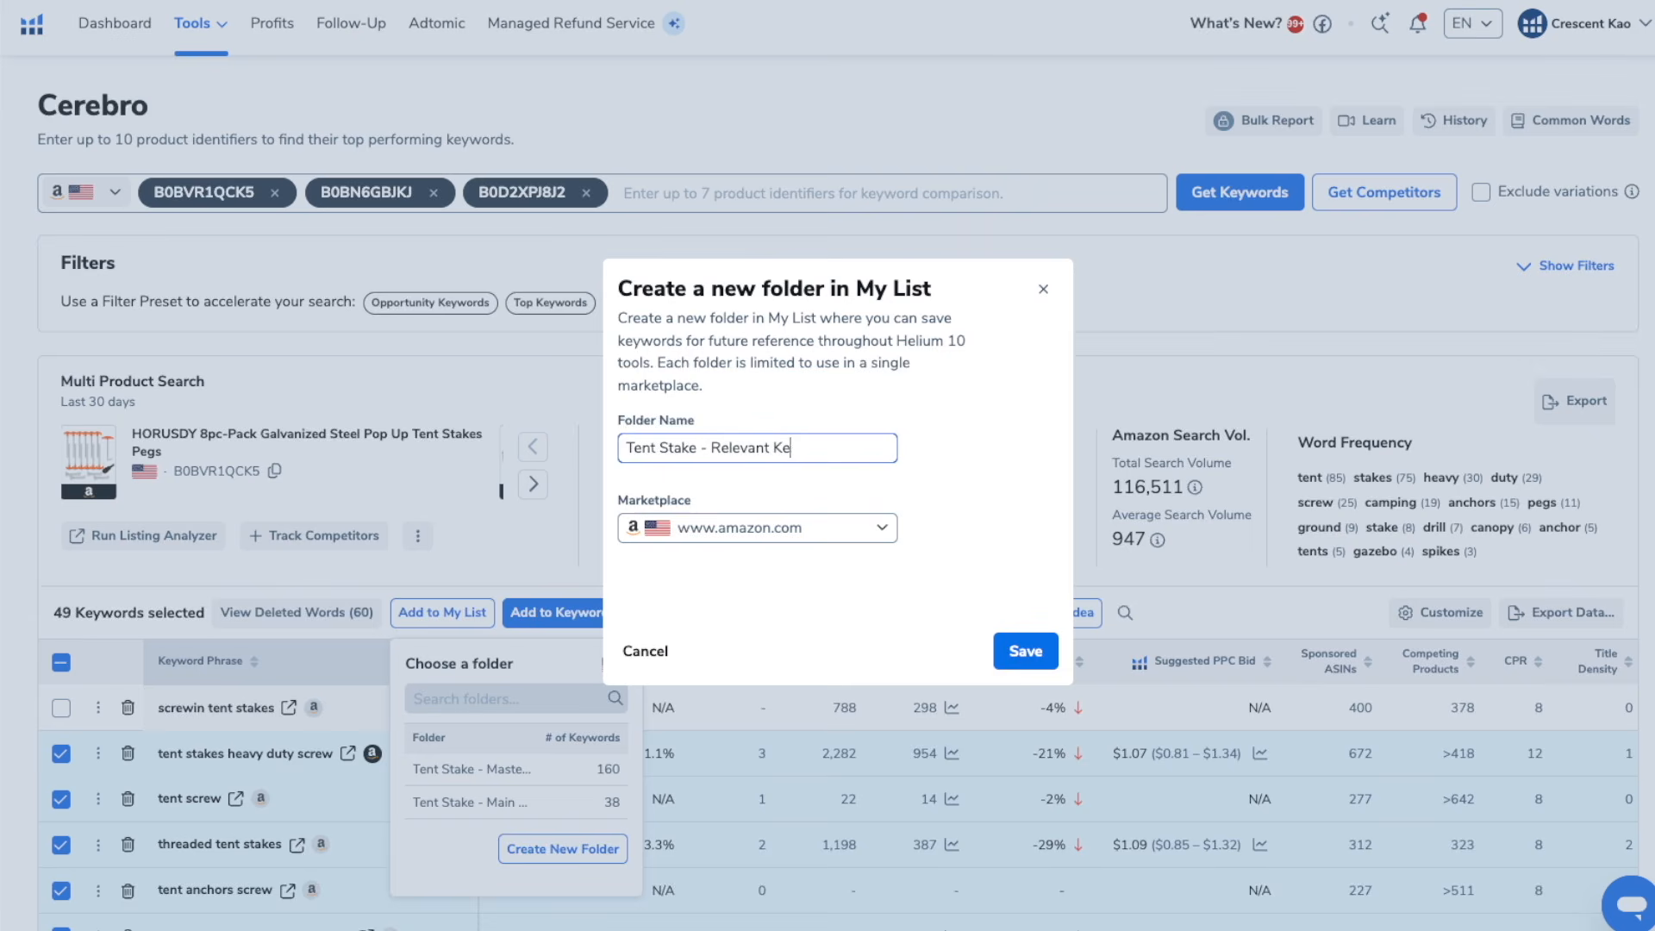
{"action": "type", "text": "ywords"}
{"action": "left_click", "coordinate": [1025, 651]}
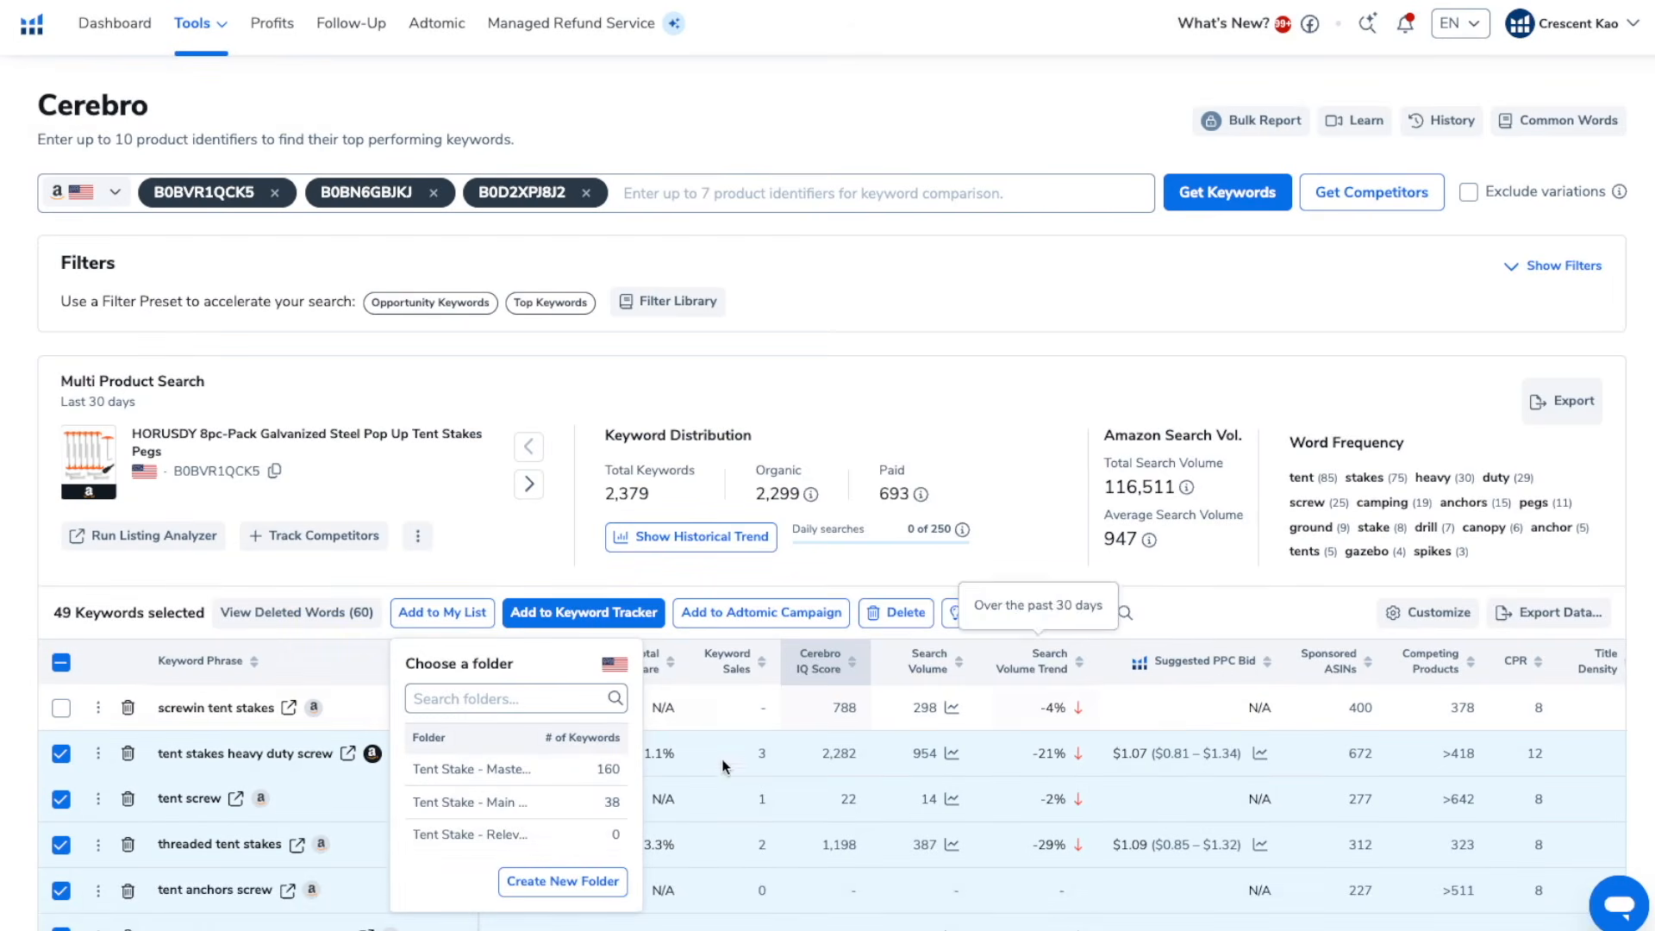
{"action": "left_click", "coordinate": [563, 836]}
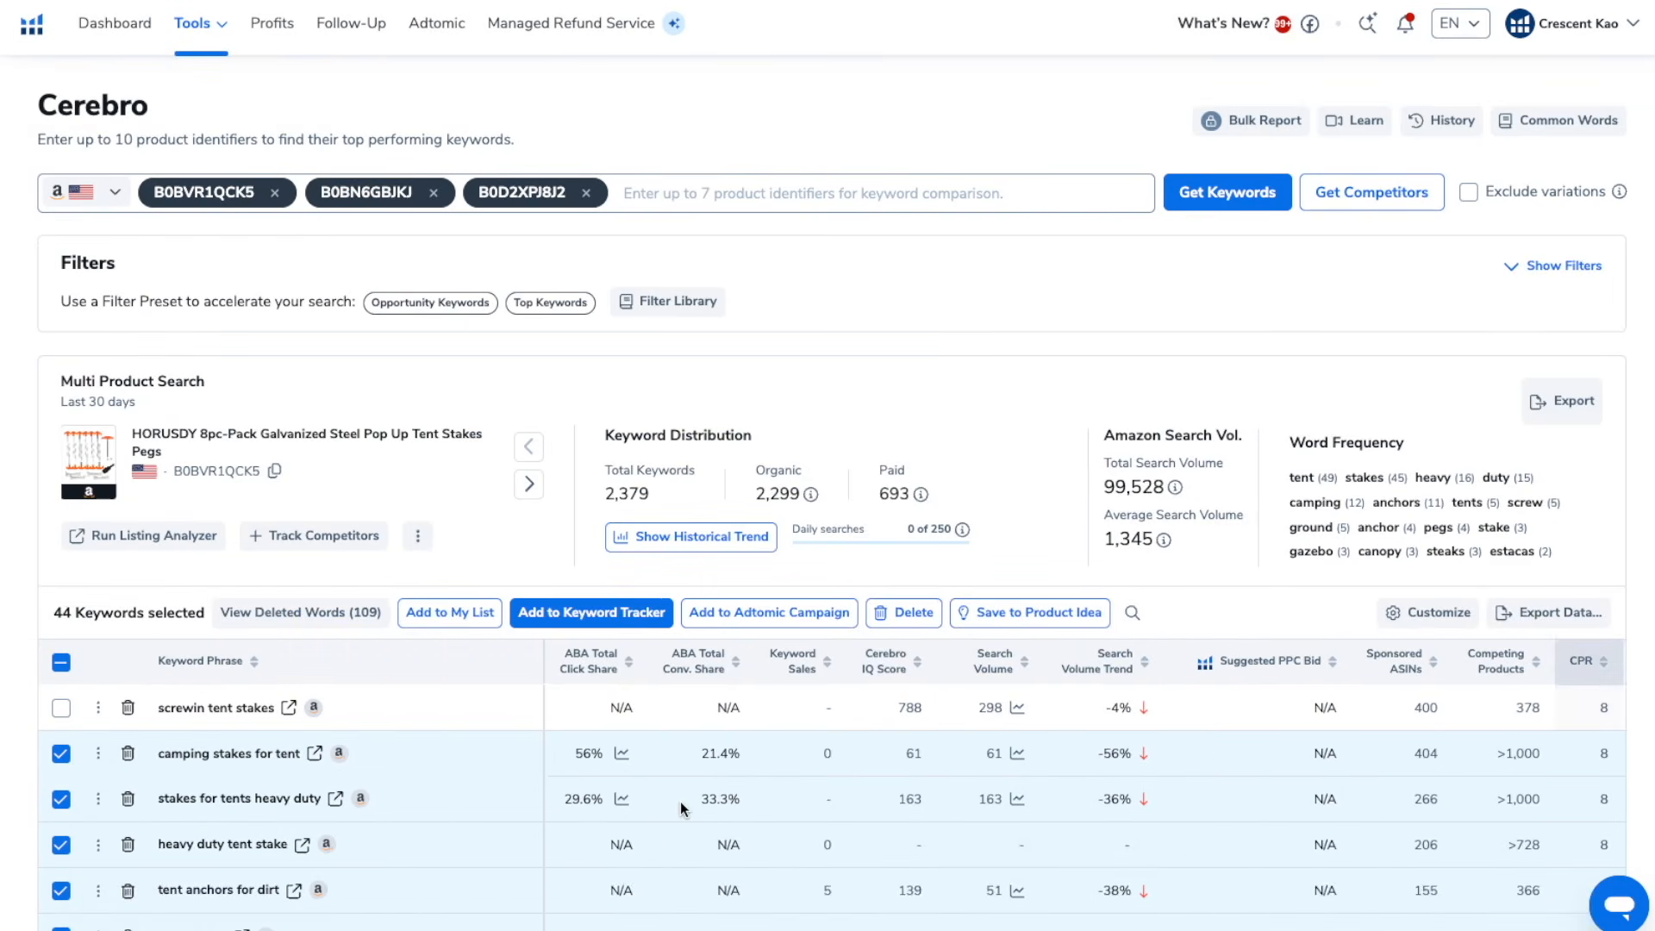
{"action": "left_click", "coordinate": [899, 619]}
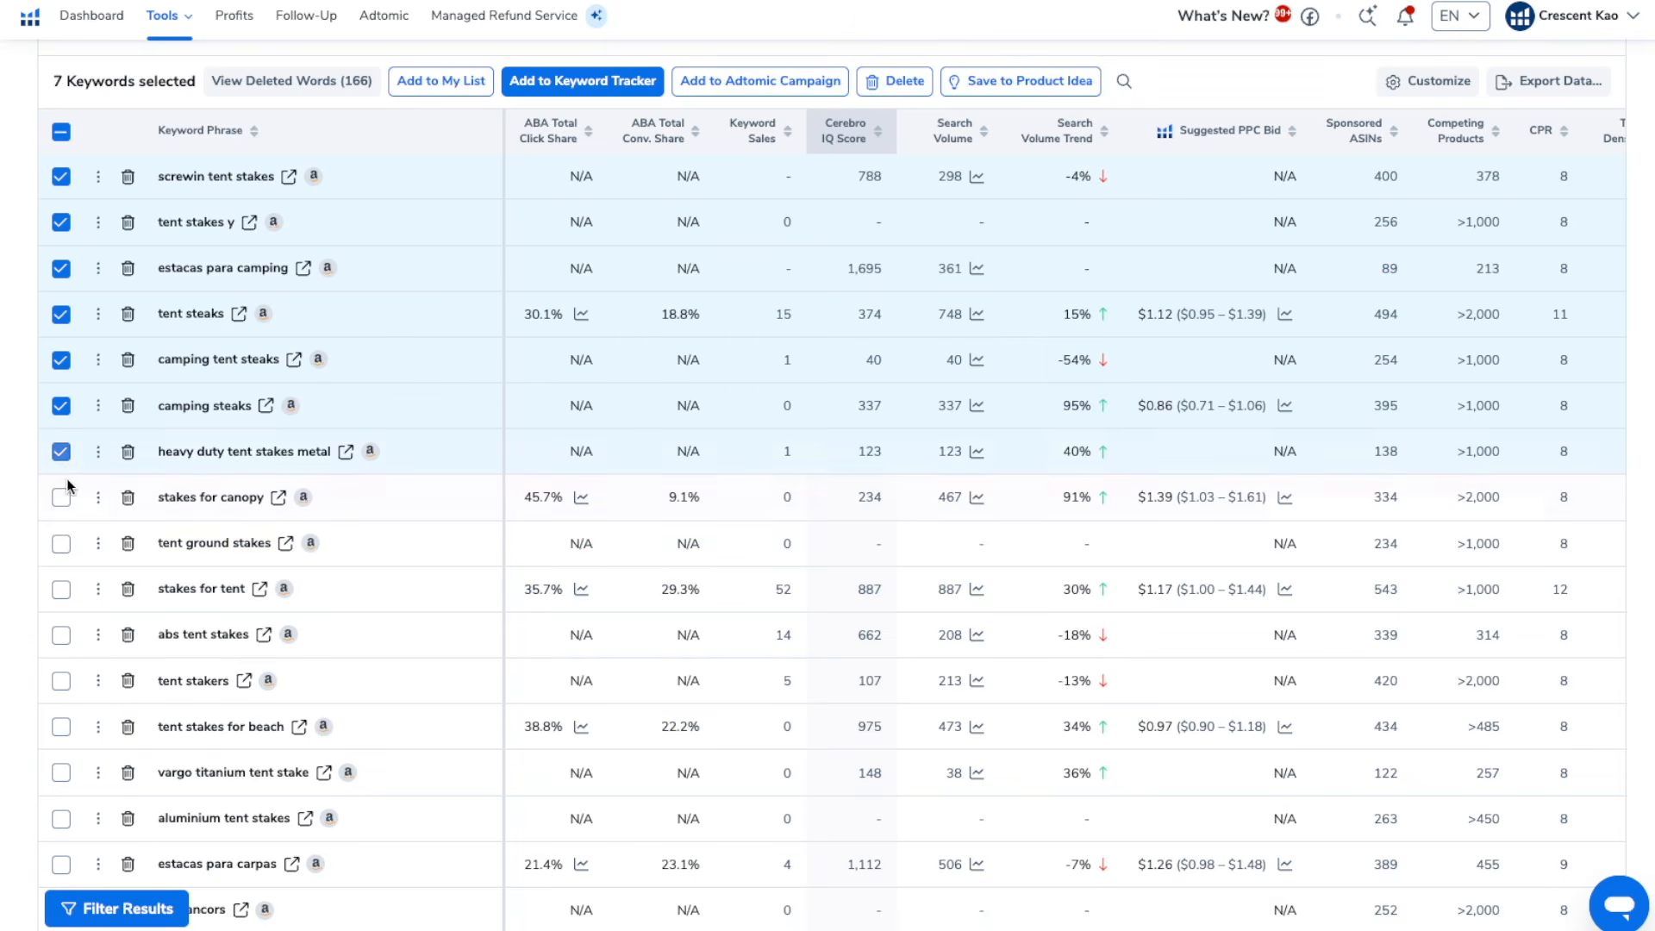
Select all remaining misspelled and foreign-language keyword rows, from "screwin tent stakes" down to the last one
{"action": "left_click", "coordinate": [60, 497]}
{"action": "left_click", "coordinate": [60, 544]}
{"action": "left_click", "coordinate": [60, 589]}
{"action": "left_click", "coordinate": [61, 635]}
{"action": "left_click", "coordinate": [60, 680]}
{"action": "left_click", "coordinate": [60, 726]}
{"action": "left_click", "coordinate": [60, 773]}
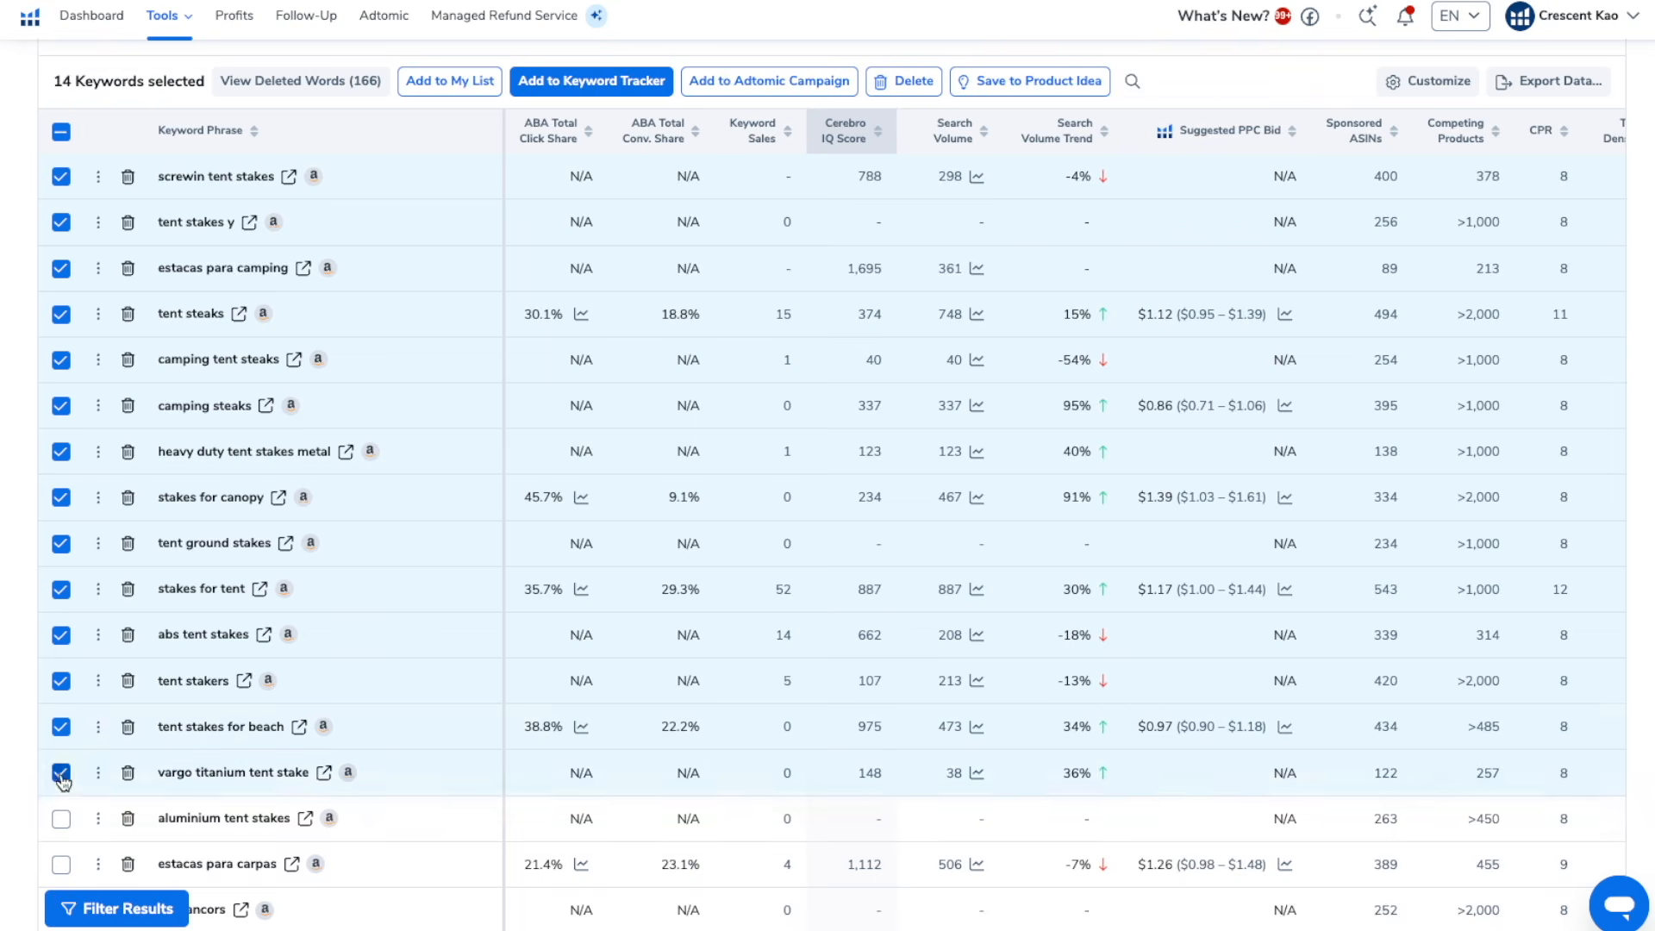
{"action": "left_click", "coordinate": [59, 821]}
{"action": "left_click", "coordinate": [60, 865]}
{"action": "scroll", "coordinate": [59, 867], "scroll_direction": "down", "scroll_amount": 2}
{"action": "left_click", "coordinate": [61, 726]}
Save the selected keywords to a new My List folder named "Tent Stake - Misspelled Keywords"
{"action": "scroll", "coordinate": [62, 726], "scroll_direction": "up", "scroll_amount": 8}
{"action": "left_click", "coordinate": [464, 620]}
{"action": "left_click", "coordinate": [564, 881]}
{"action": "left_click", "coordinate": [682, 443]}
{"action": "type", "text": "Tent Stake - Misspelled Keywords"}
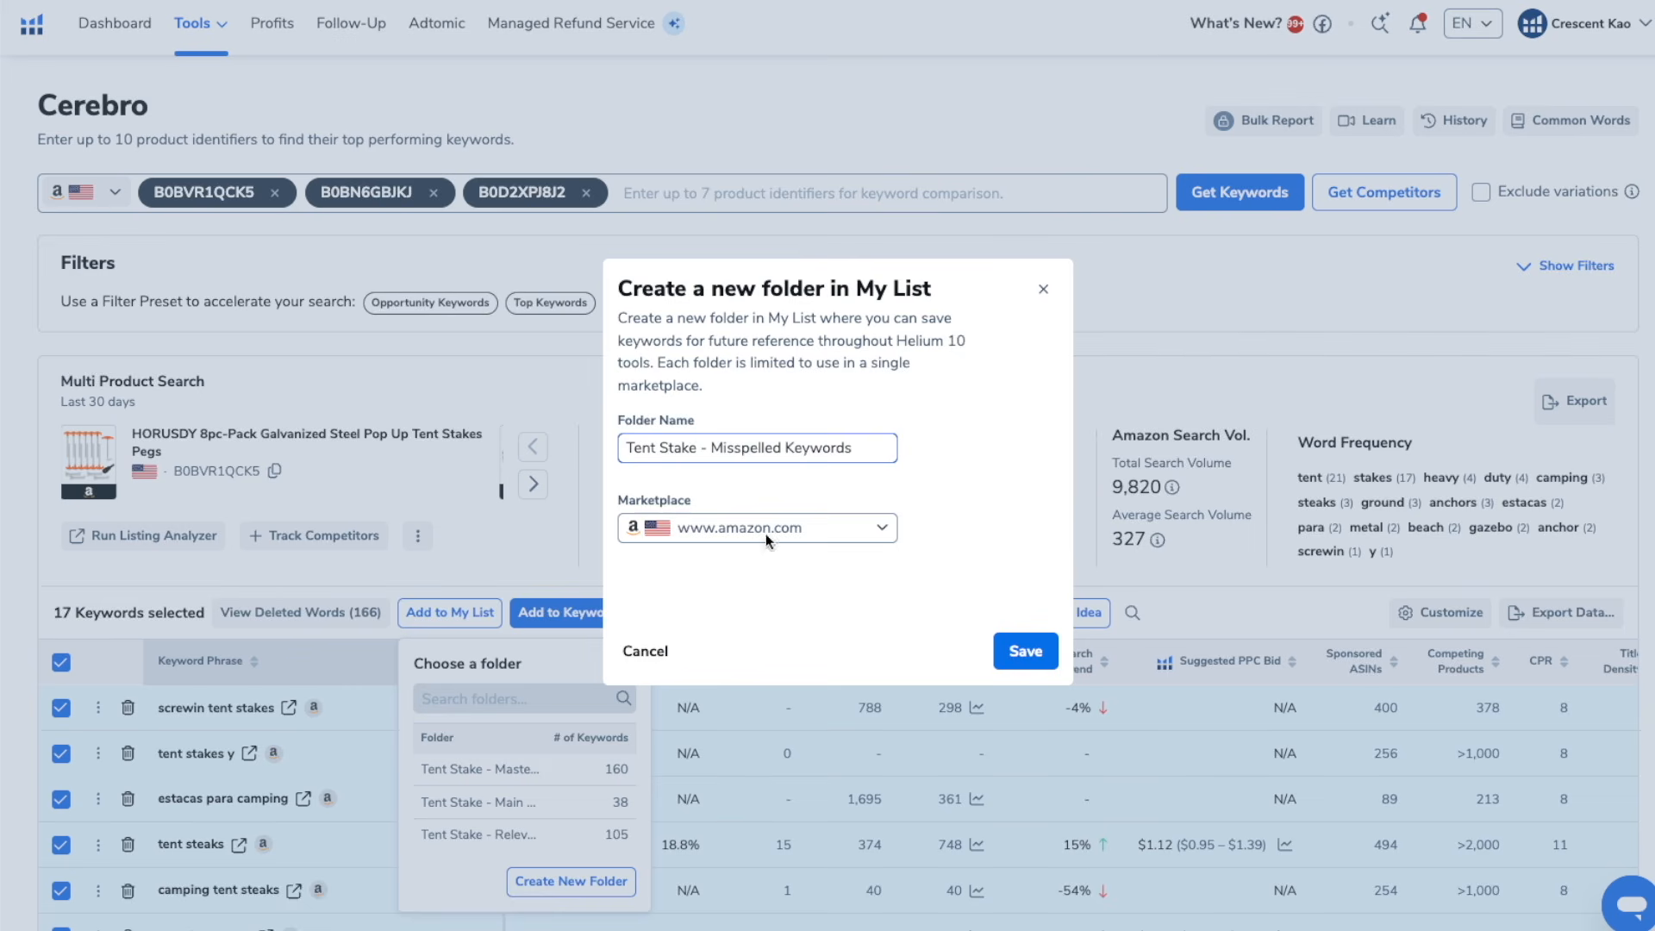
{"action": "left_click", "coordinate": [991, 649]}
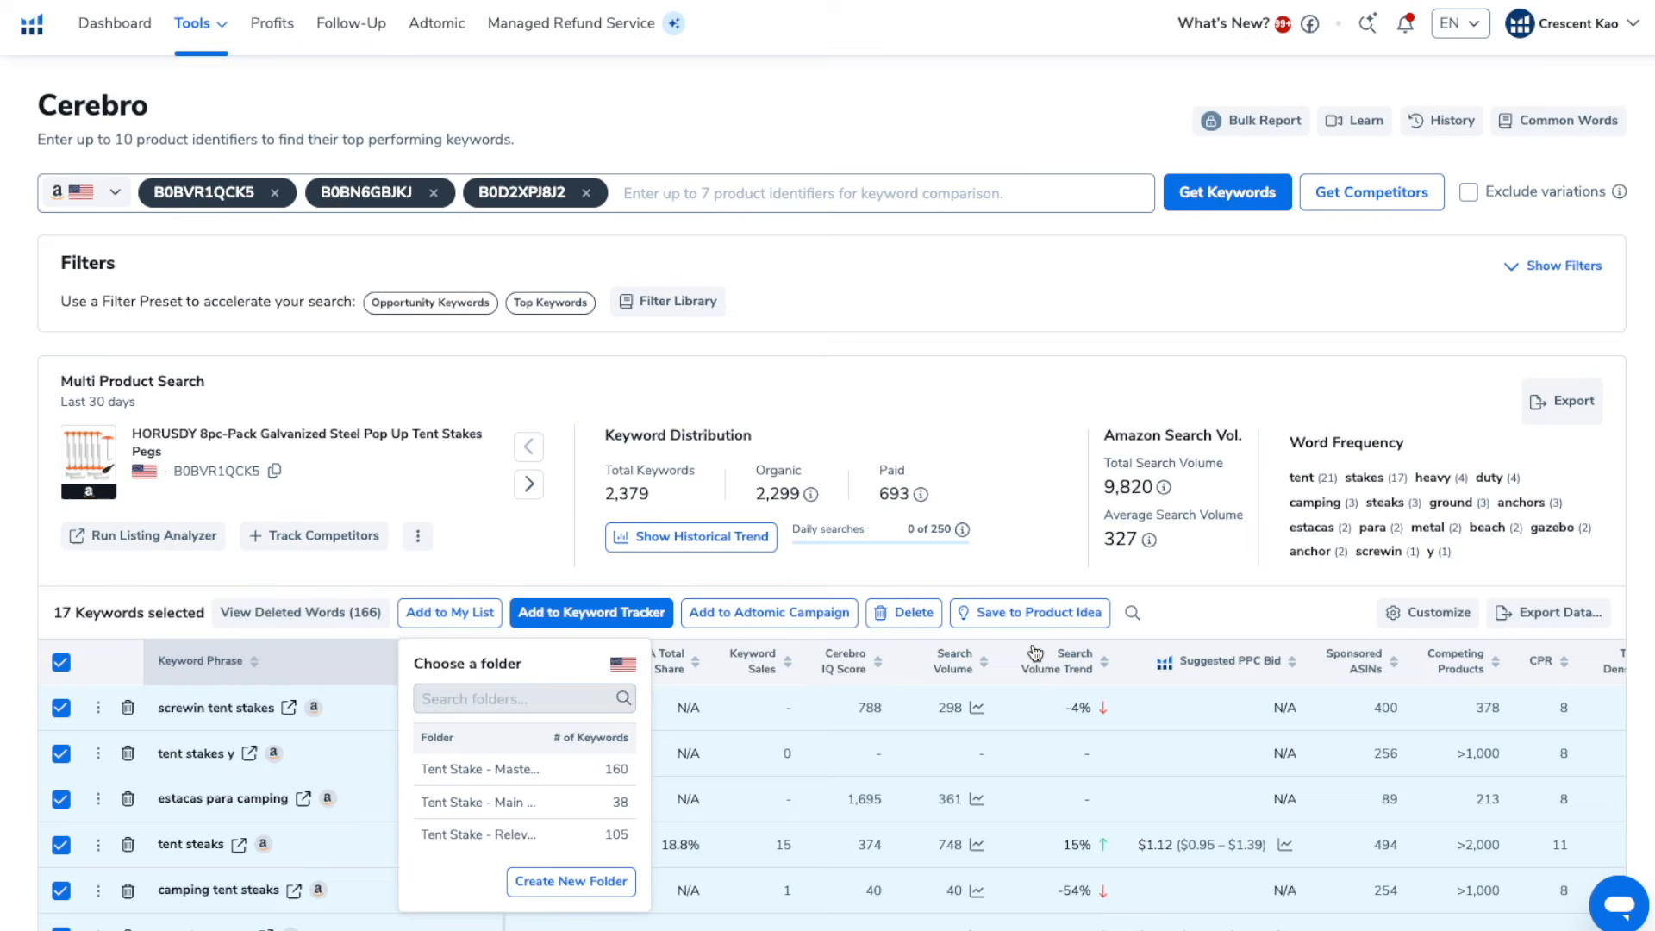
{"action": "scroll", "coordinate": [535, 851], "scroll_direction": "down", "scroll_amount": 2}
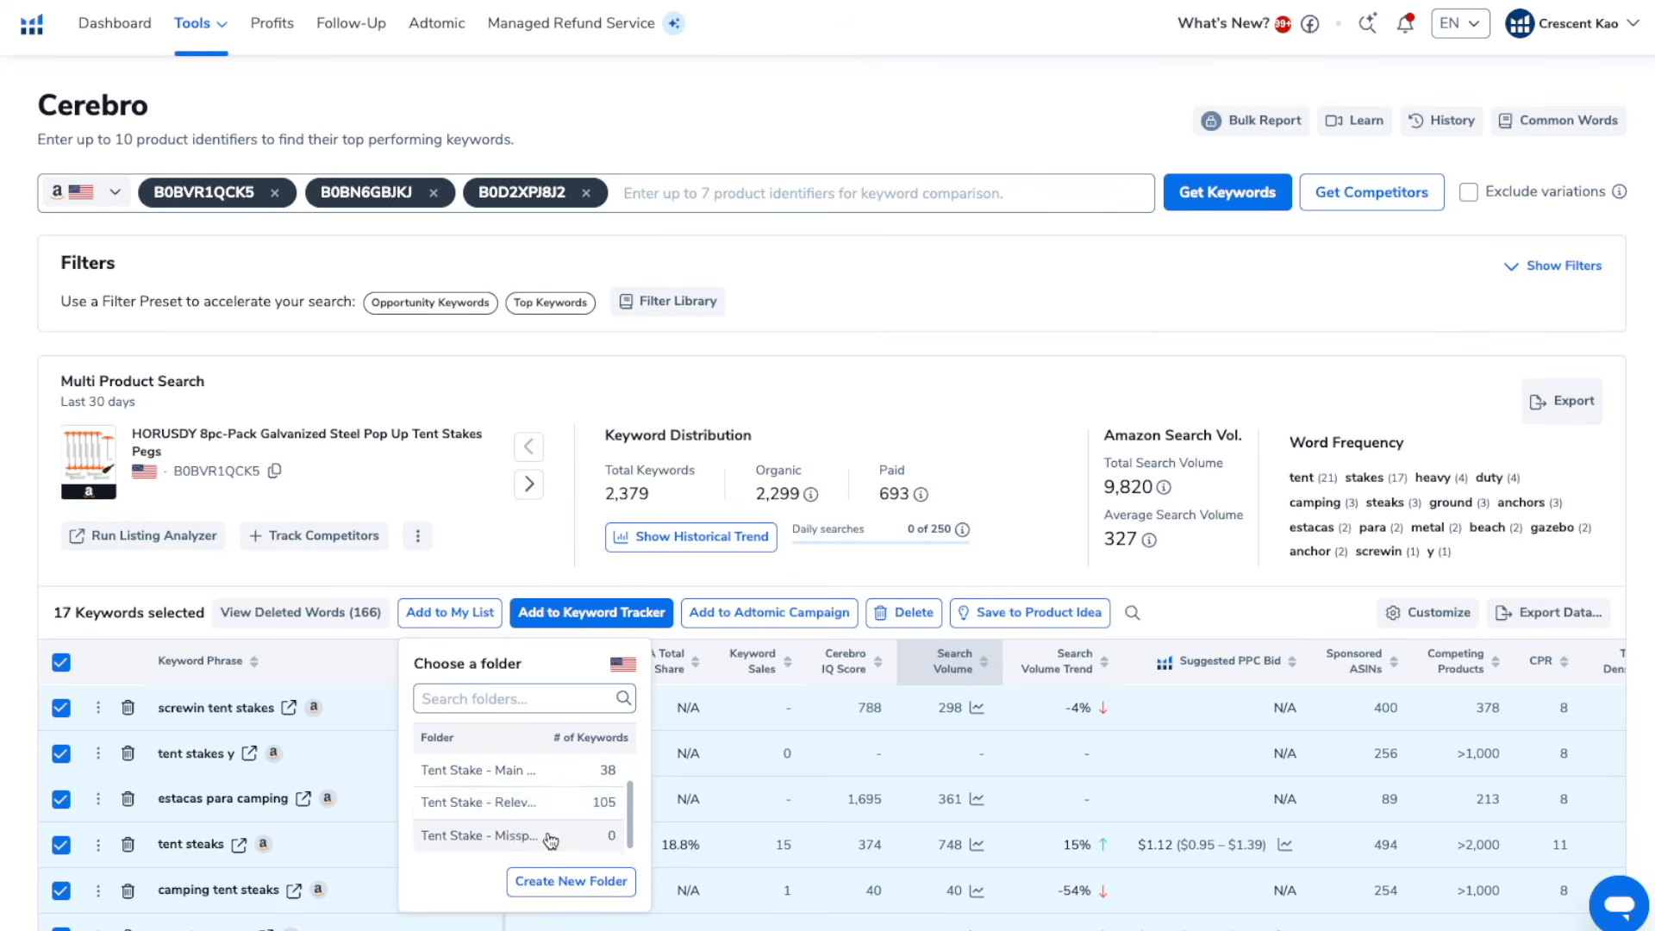
{"action": "left_click", "coordinate": [546, 832]}
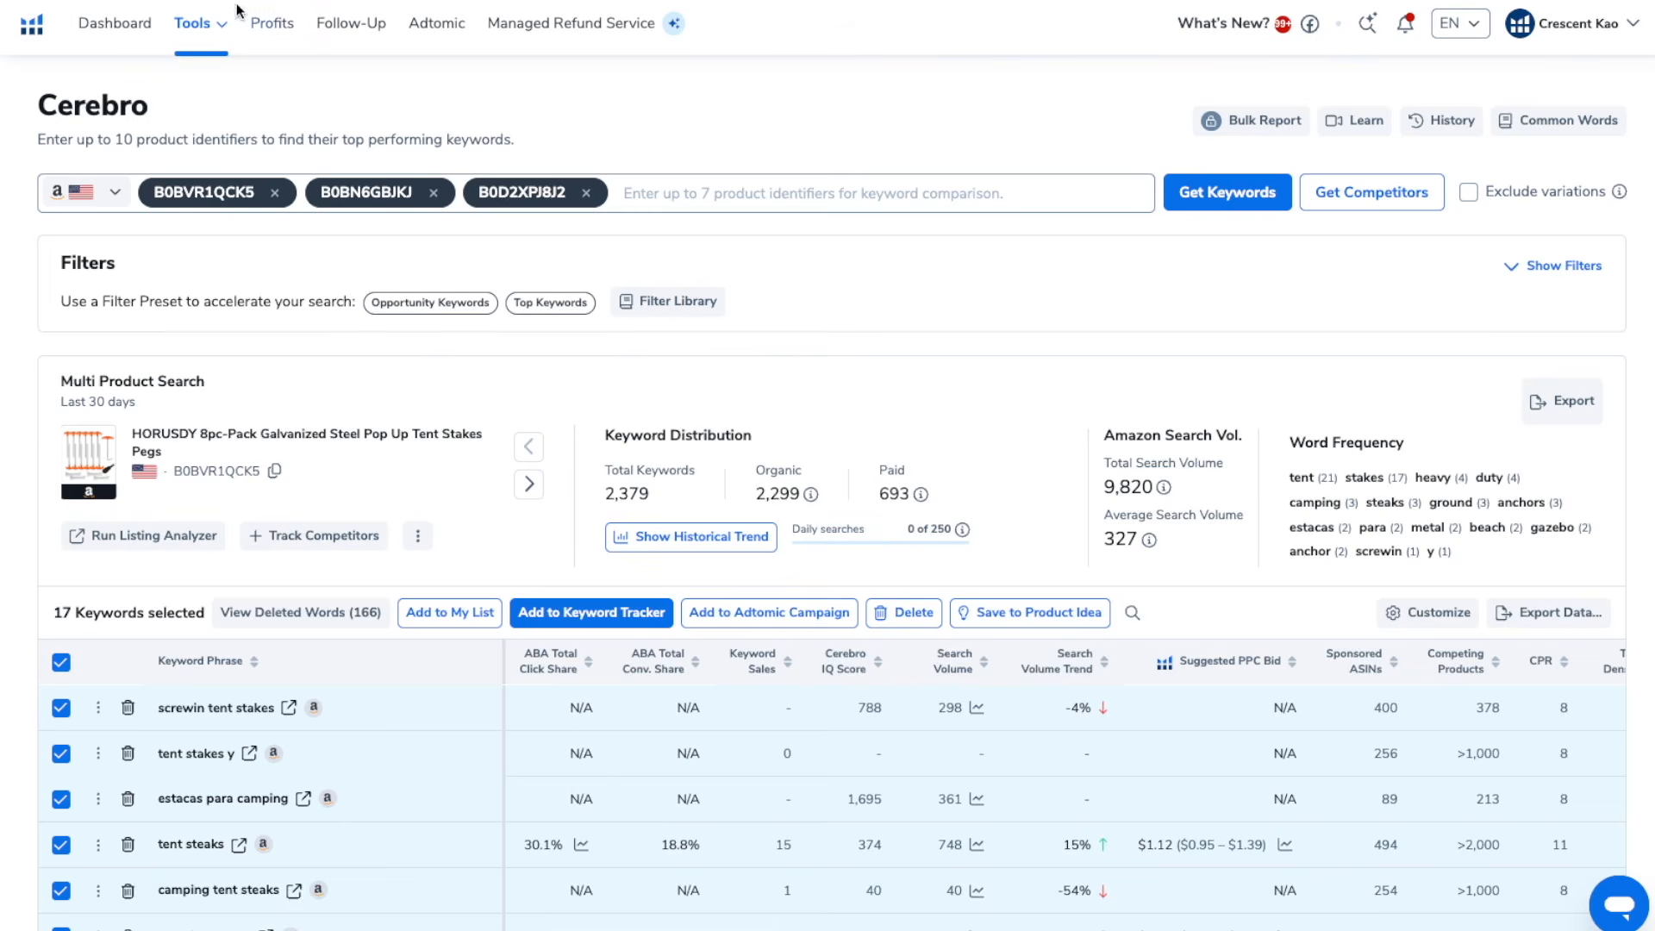
Open the "Tent Stake - Main Keywords" folder in My List - Keywords and sort its keywords by search volume
{"action": "left_click", "coordinate": [226, 35]}
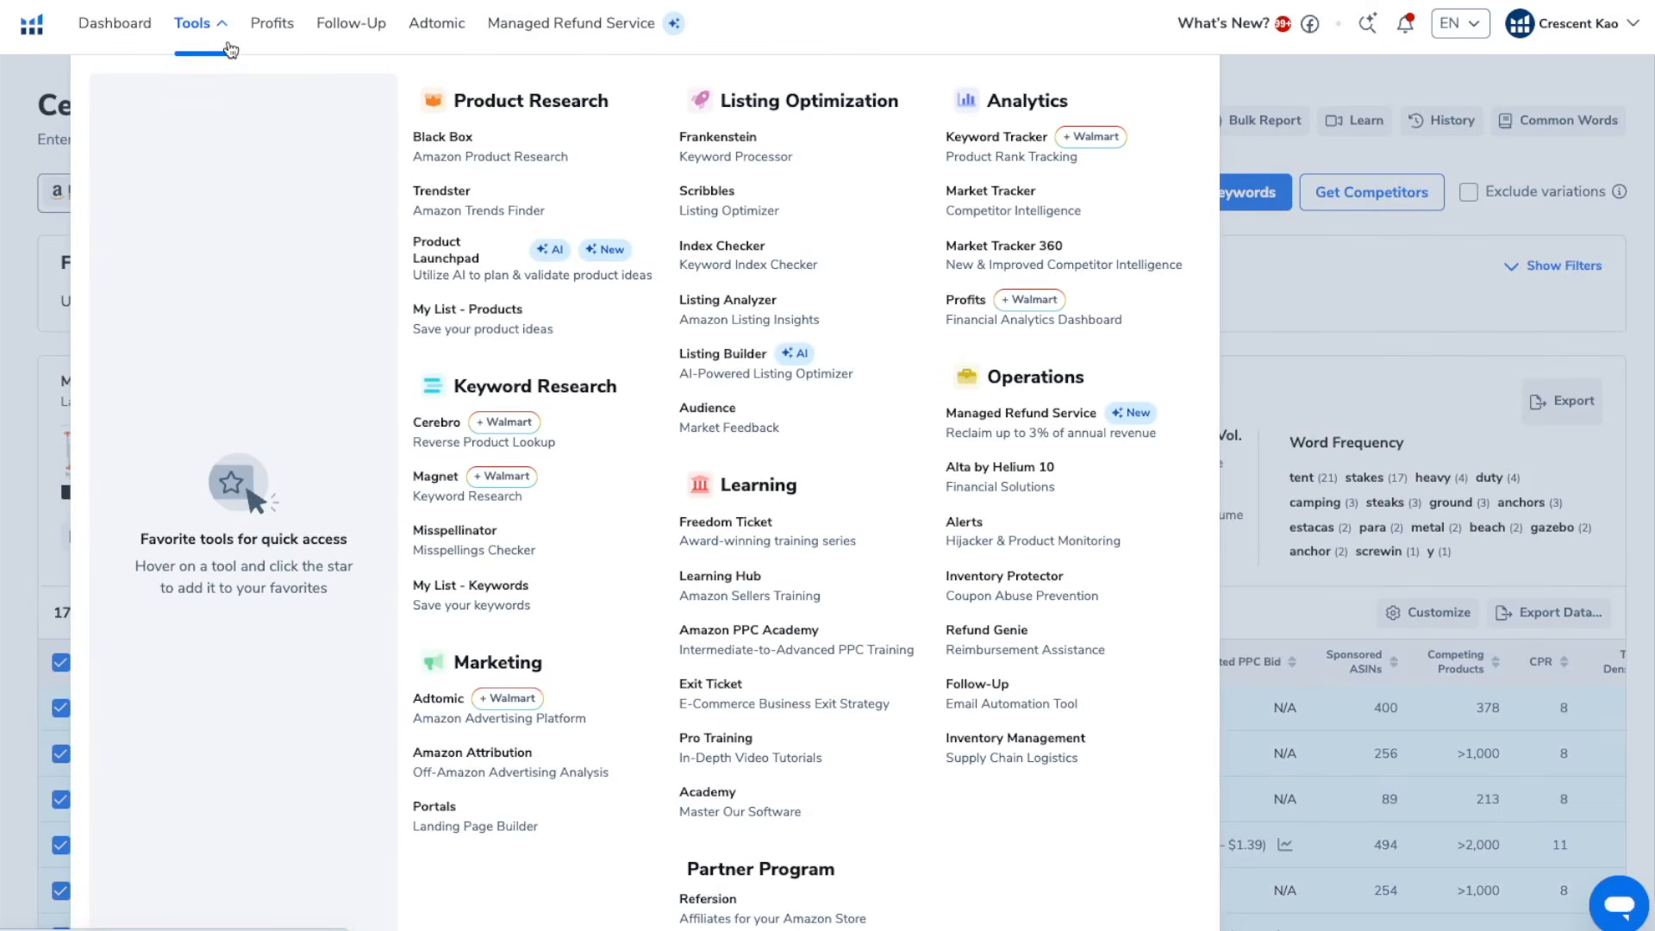
{"action": "left_click", "coordinate": [483, 589]}
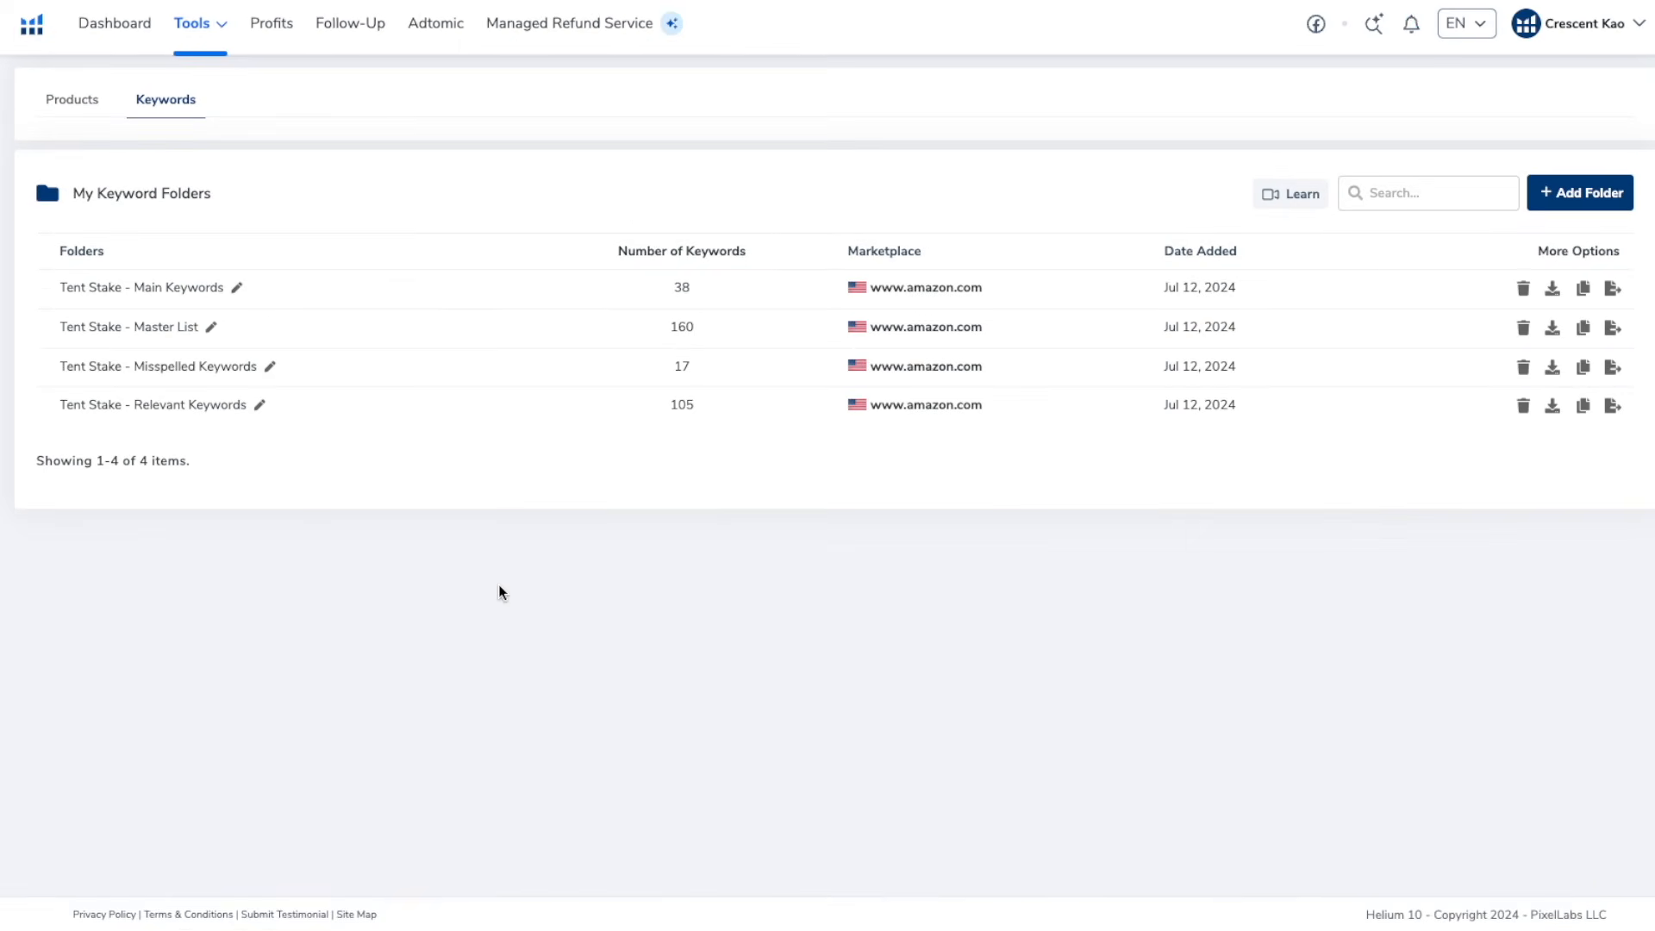
{"action": "left_click", "coordinate": [185, 290]}
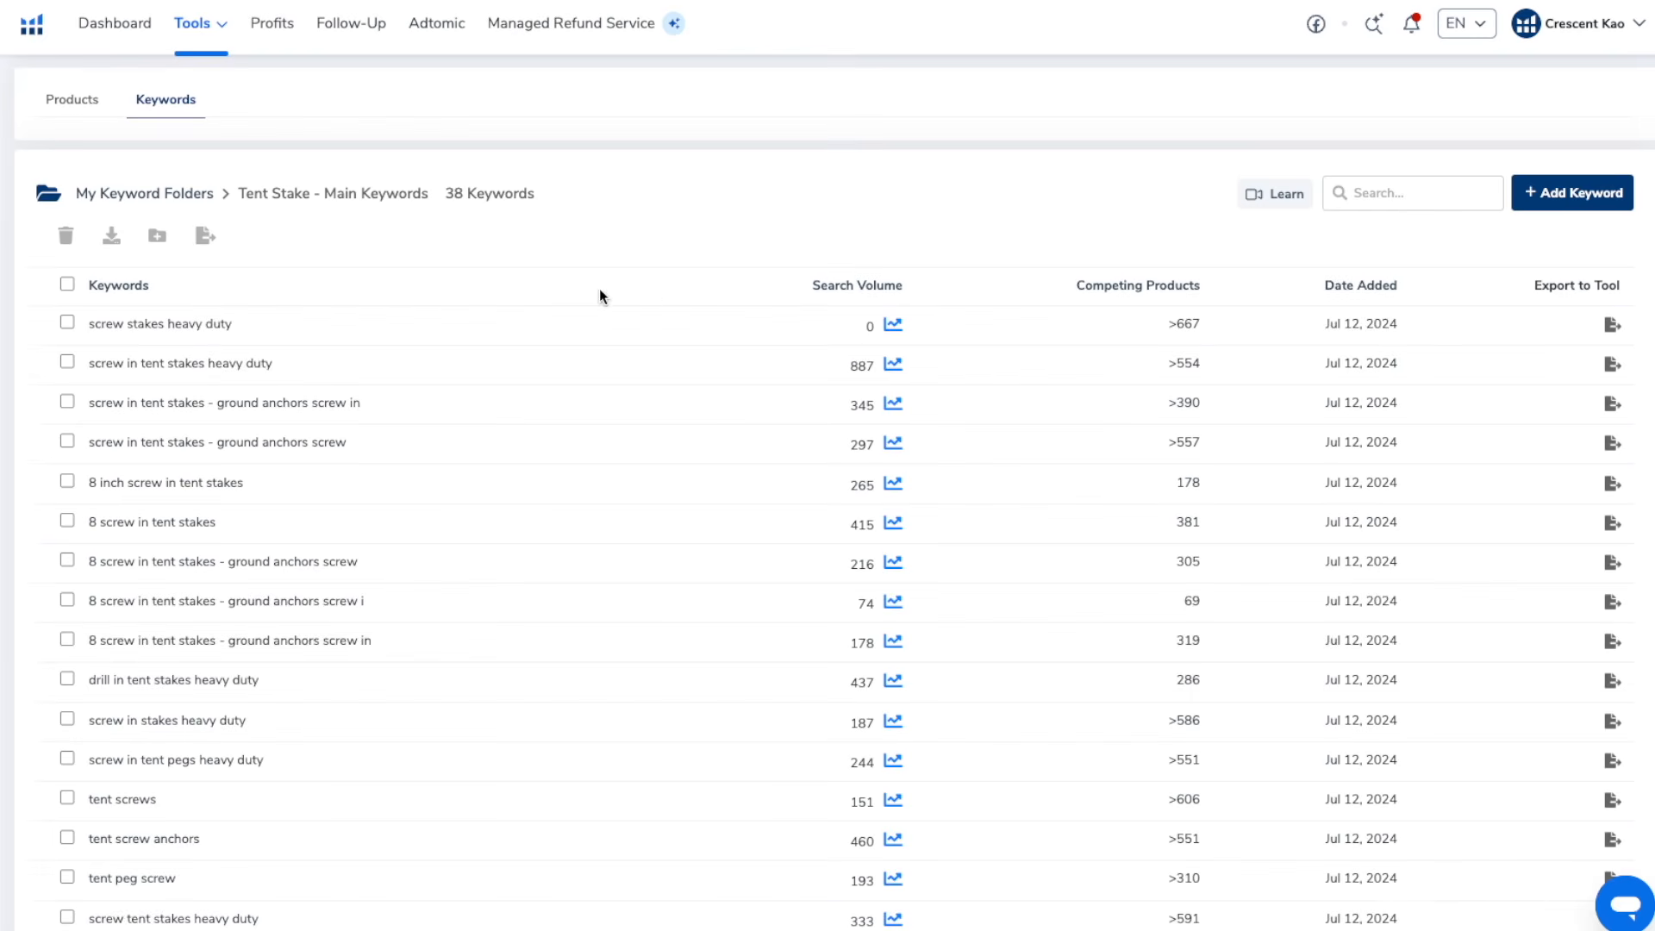
{"action": "left_click", "coordinate": [833, 292]}
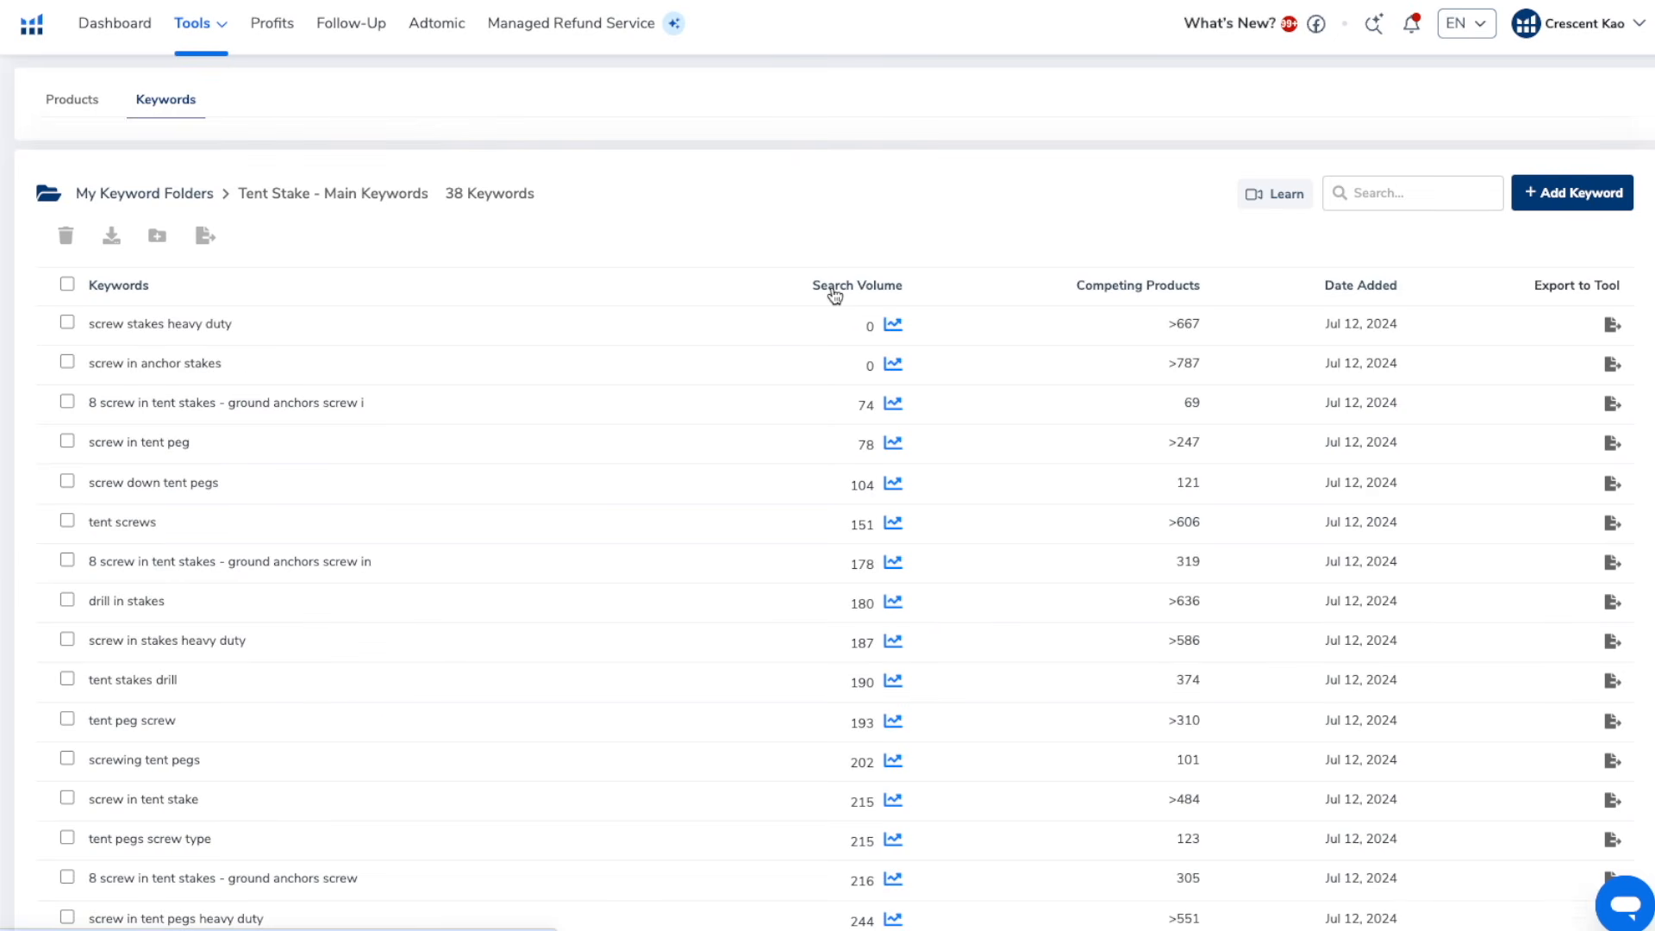
Sort the main keywords by descending search volume, copy the top keyword "screw in tent stakes" and get its related keywords in Magnet
{"action": "left_click", "coordinate": [835, 296]}
{"action": "left_click_drag", "start_coordinate": [239, 328], "coordinate": [91, 331]}
{"action": "key", "text": "ctrl+c"}
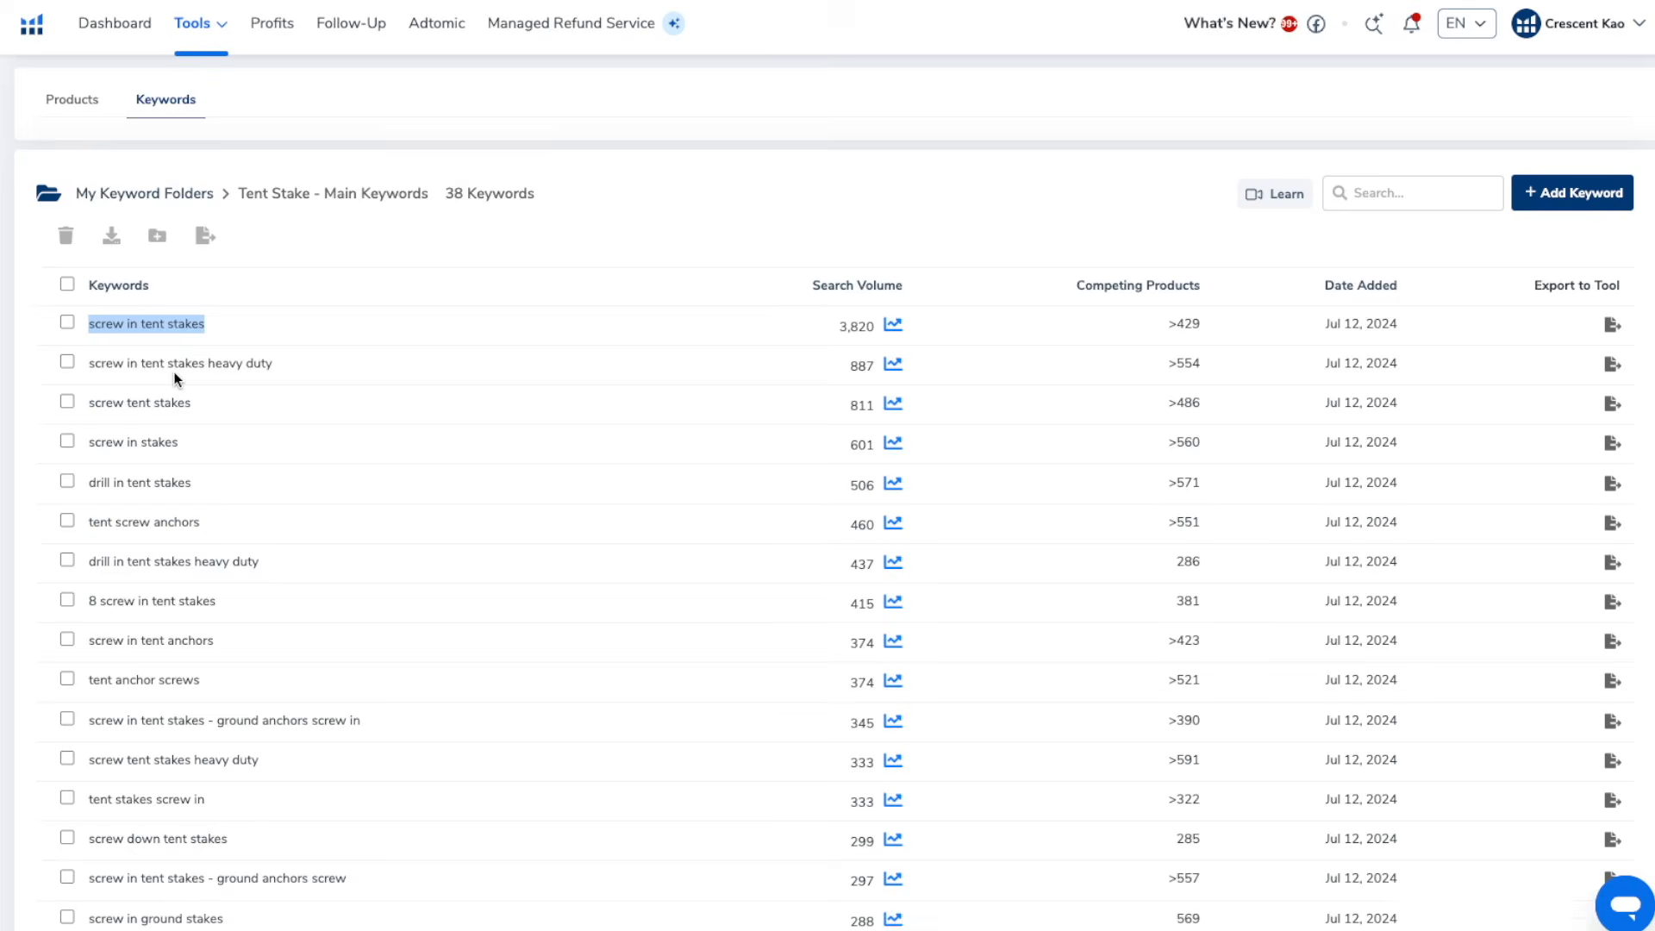
{"action": "left_click", "coordinate": [224, 30]}
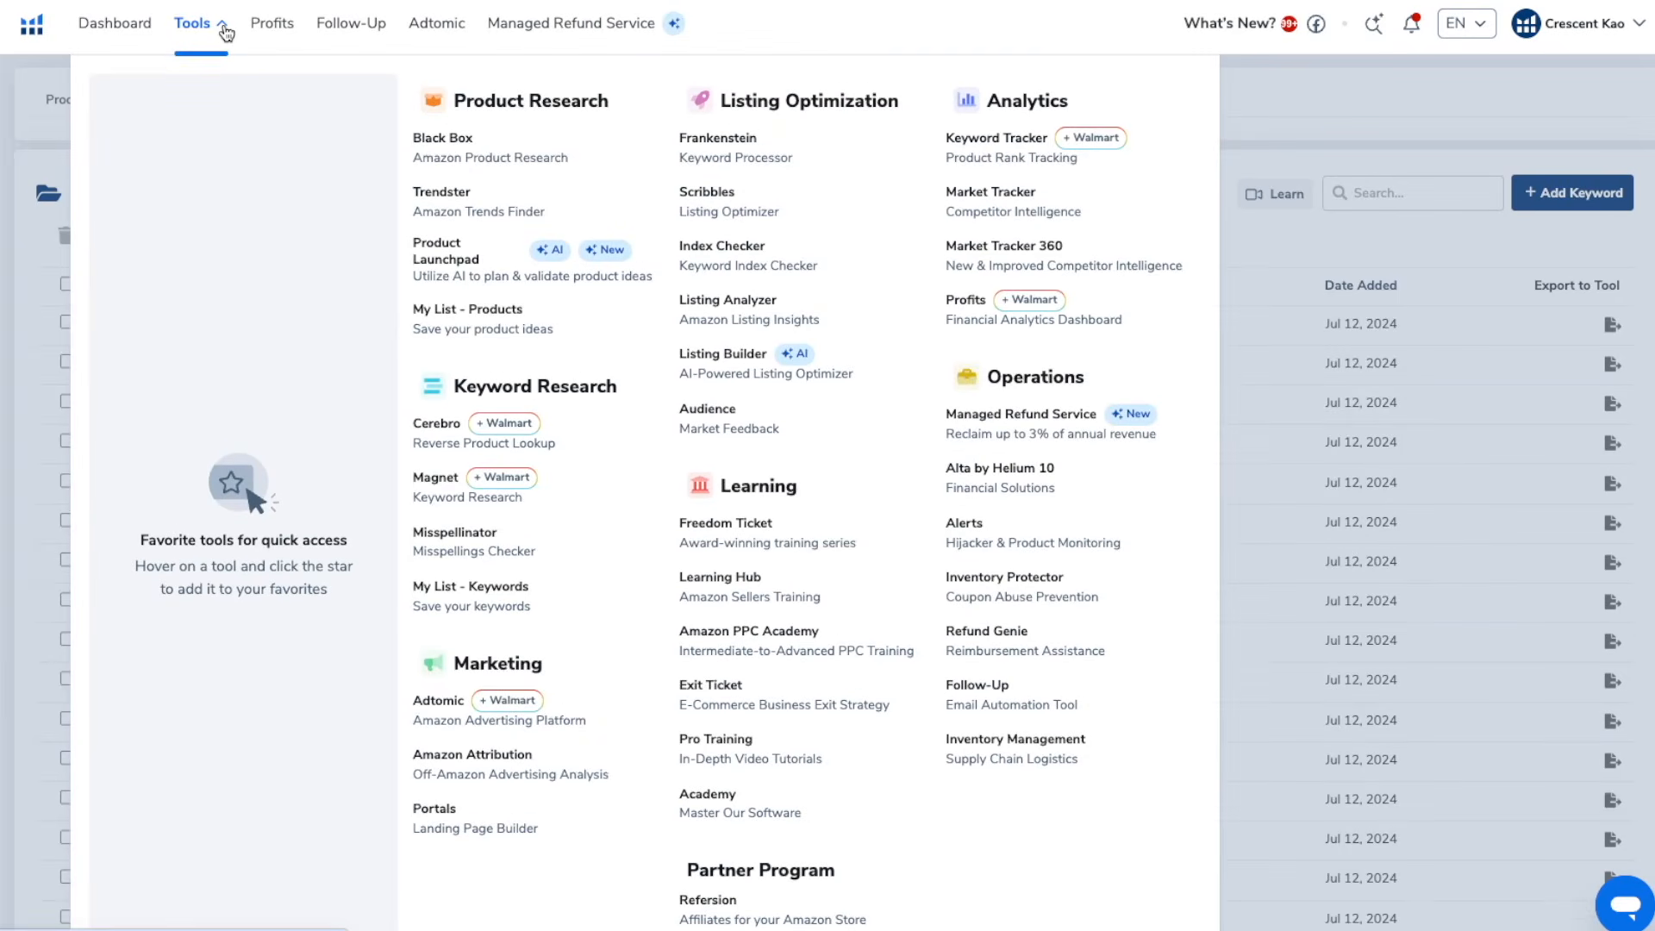
{"action": "left_click", "coordinate": [434, 478]}
{"action": "left_click", "coordinate": [329, 240]}
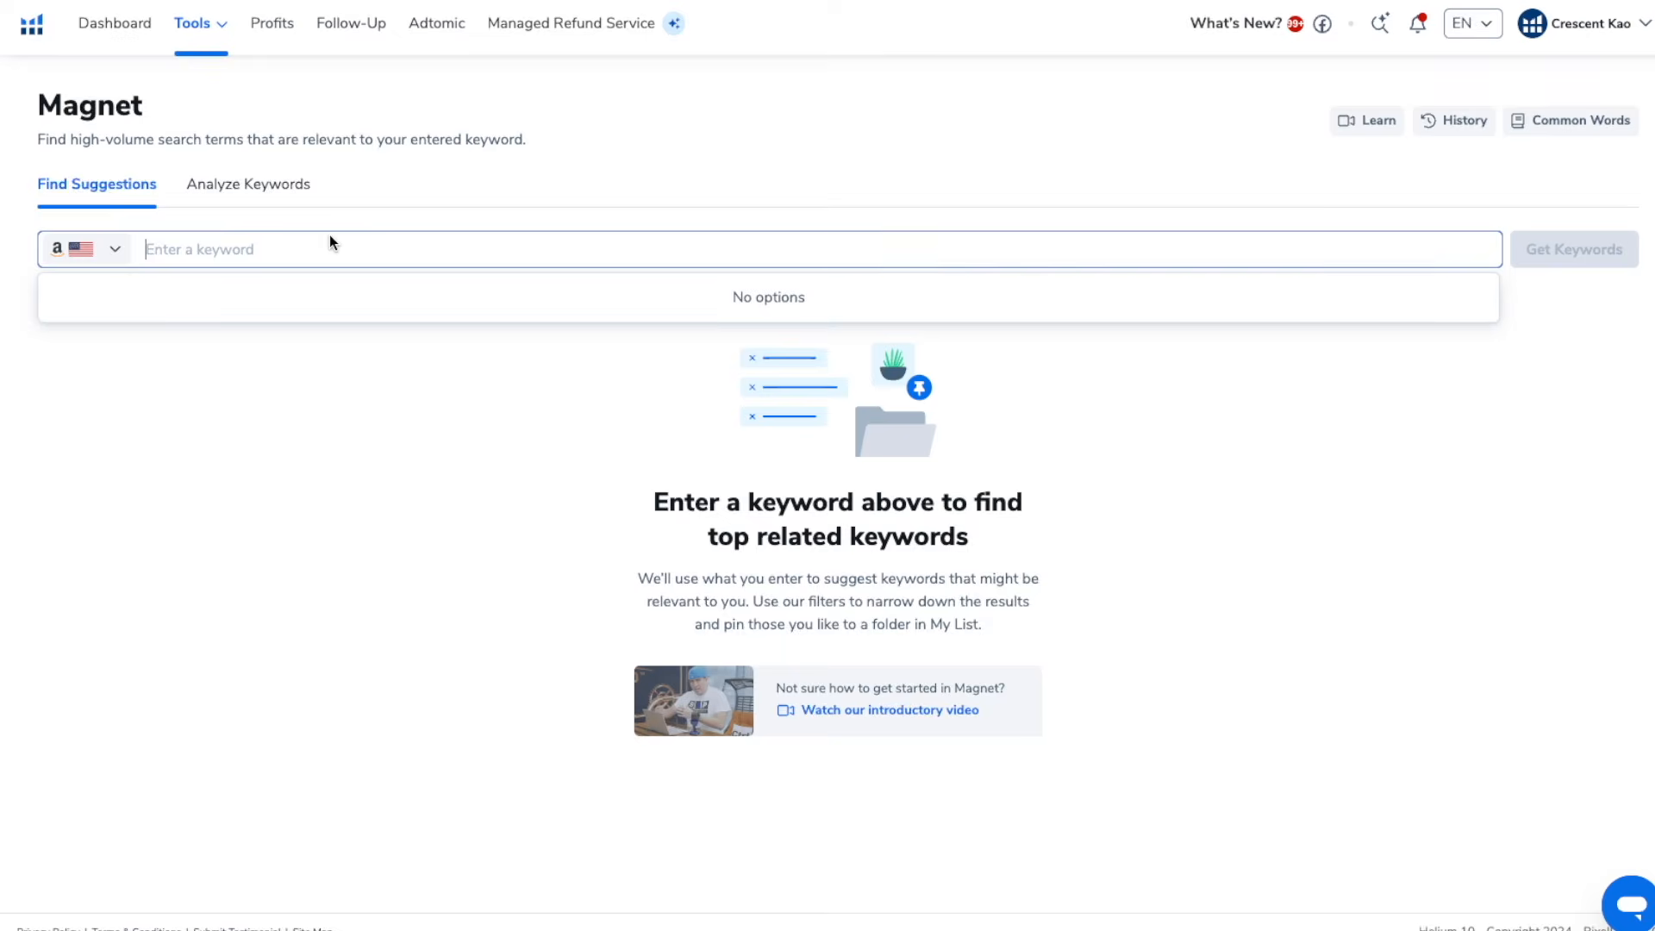
{"action": "key", "text": "ctrl+v"}
{"action": "left_click", "coordinate": [1602, 257]}
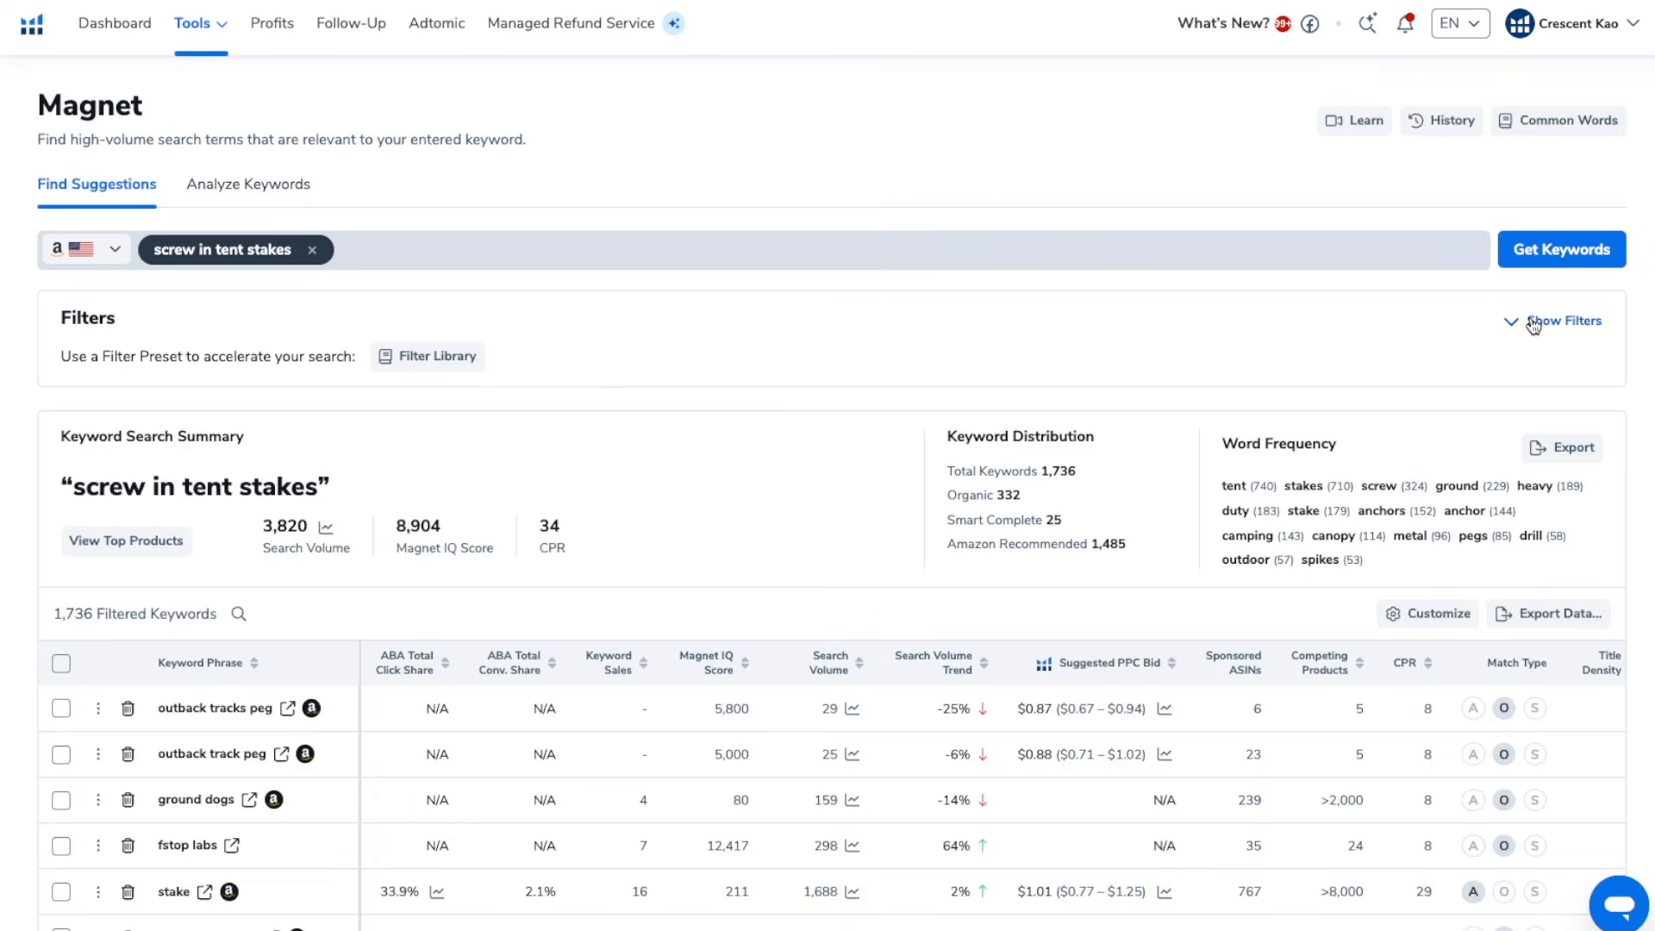
Filter the Magnet results to the Organic match type
{"action": "left_click", "coordinate": [1536, 320]}
{"action": "left_click", "coordinate": [944, 533]}
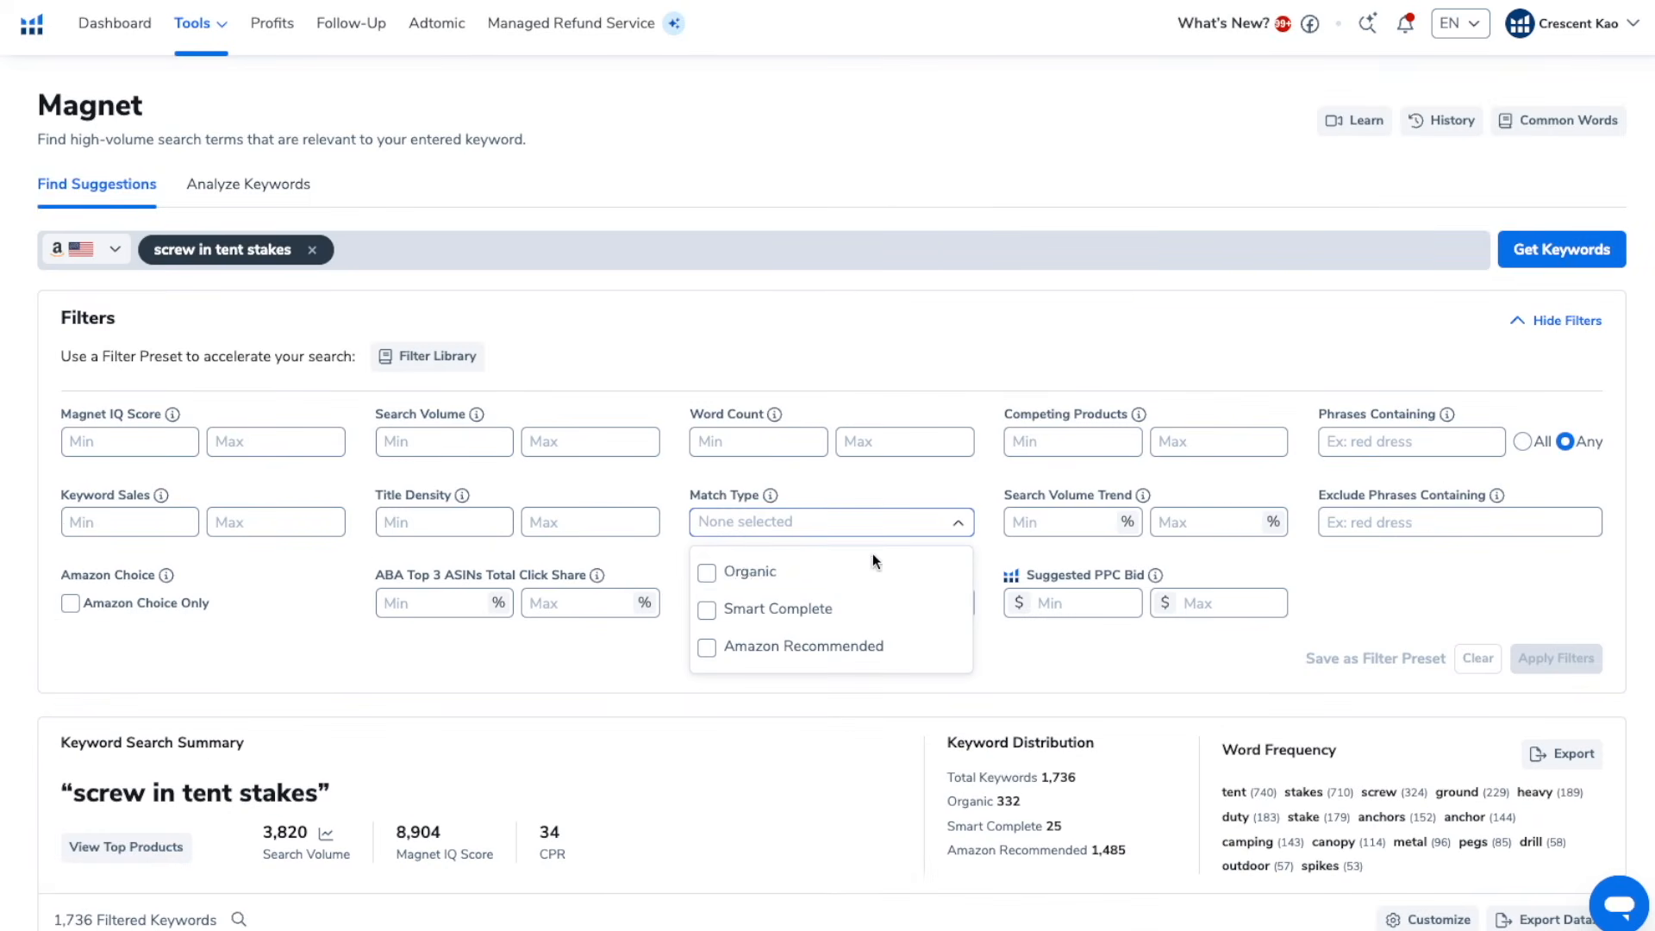
{"action": "left_click", "coordinate": [751, 572]}
{"action": "left_click", "coordinate": [1559, 659]}
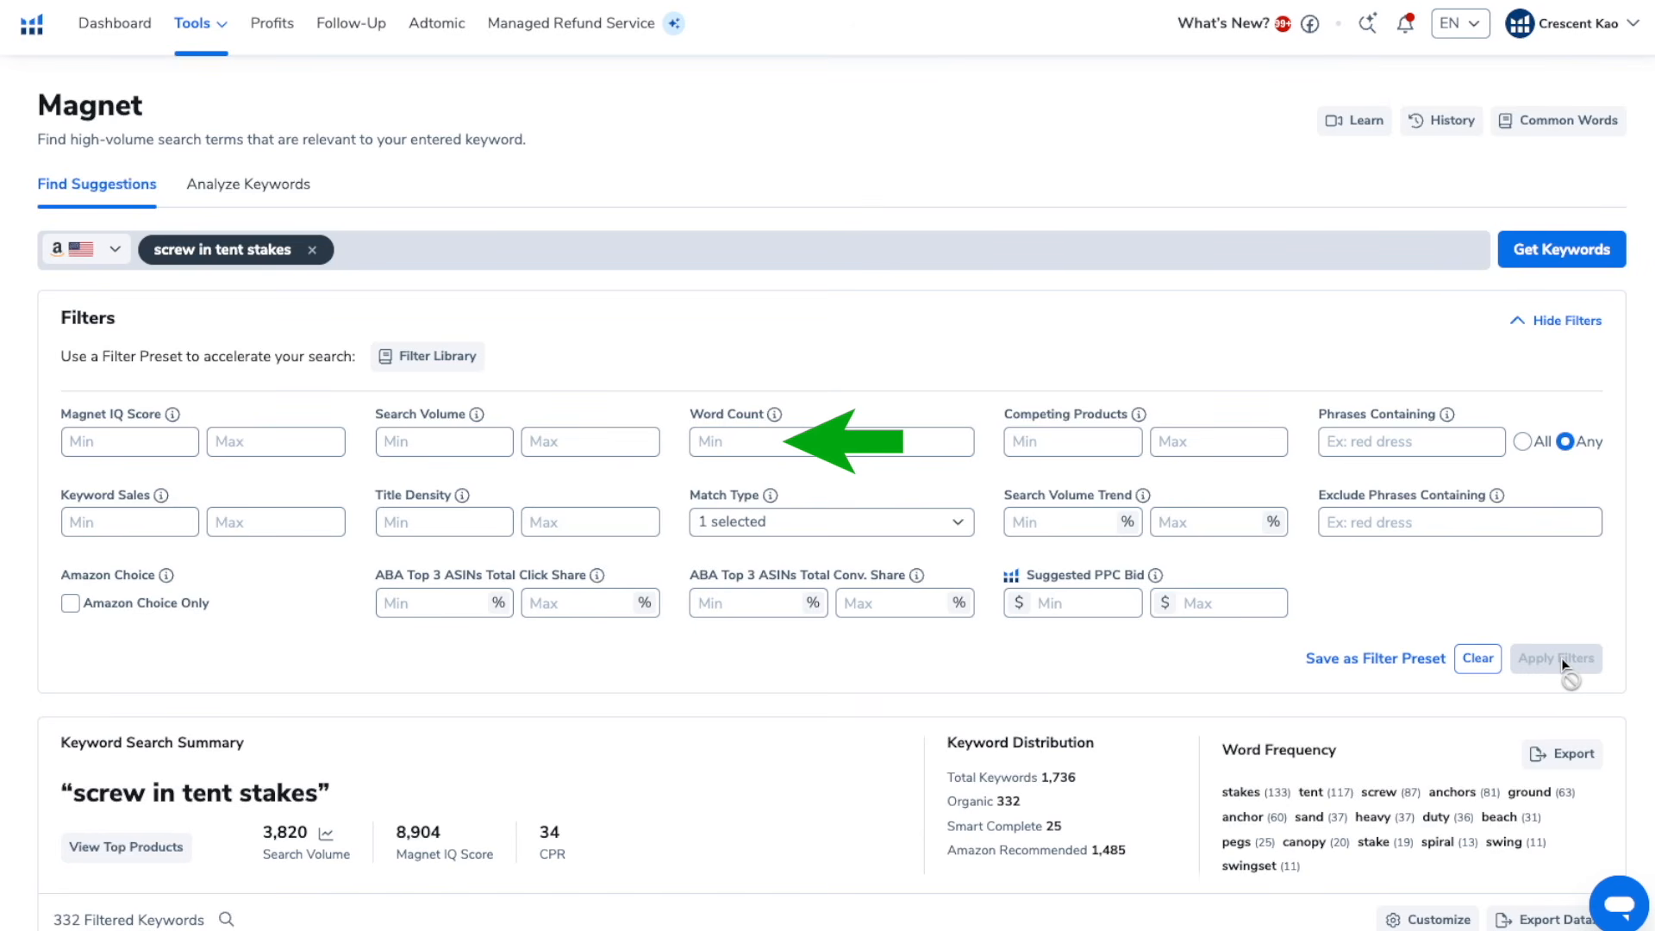
Select the irrelevant keywords in the filtered Magnet results, starting with "outback tracks peg" and "outback track peg", and delete them
{"action": "scroll", "coordinate": [1561, 658], "scroll_direction": "down", "scroll_amount": 4}
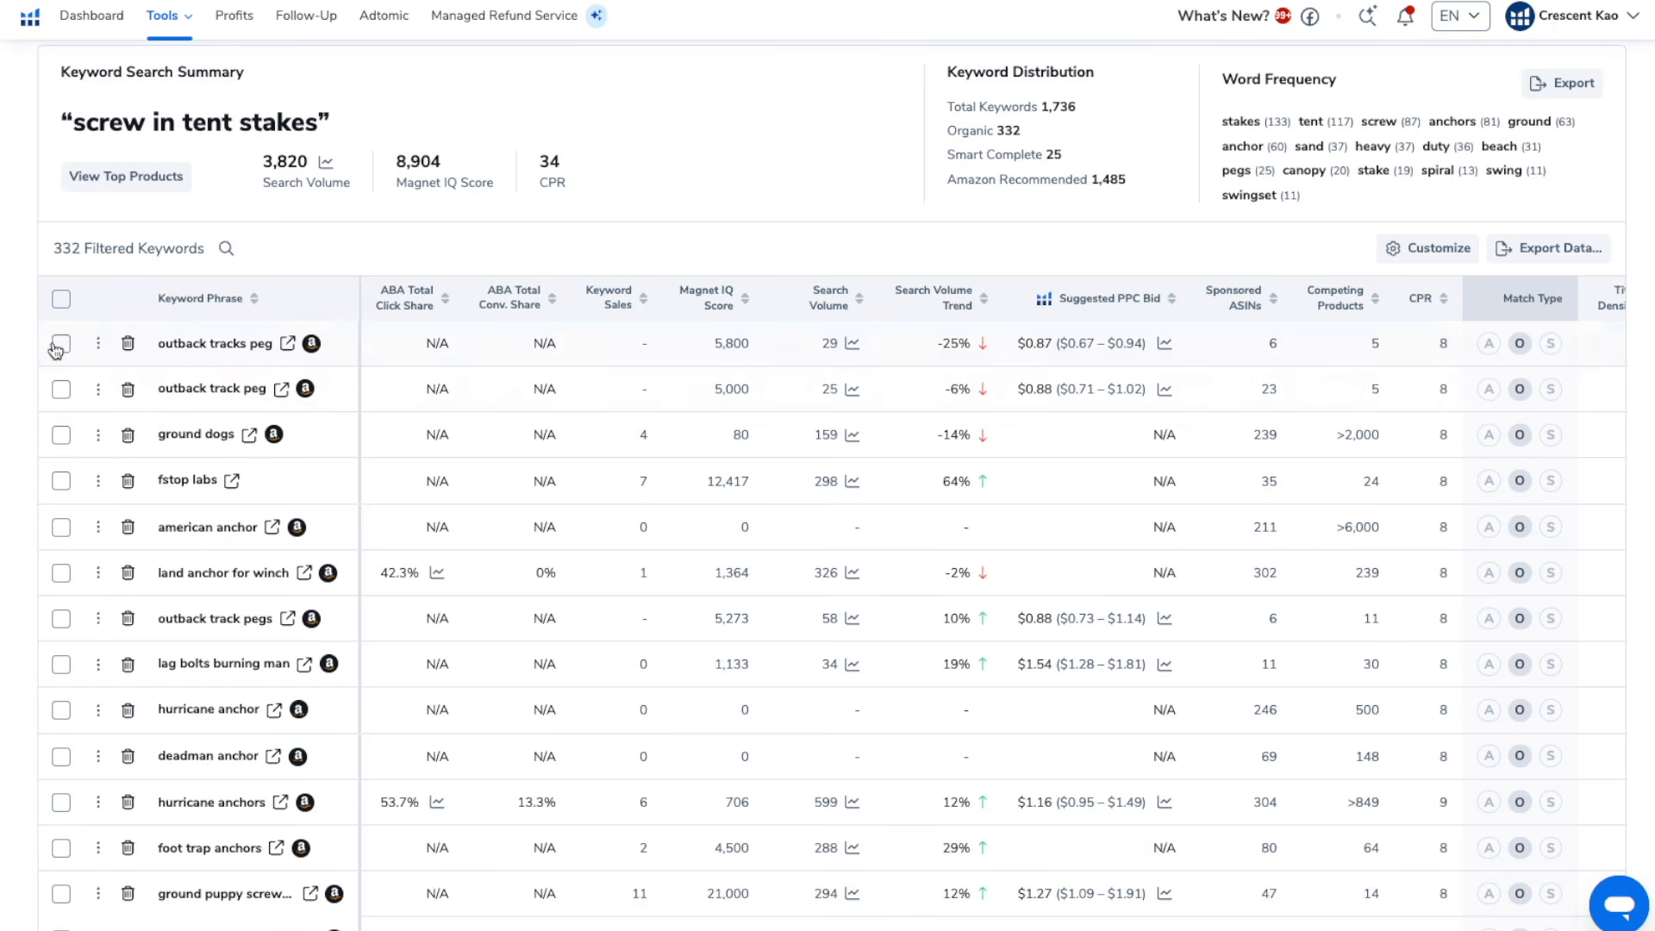
{"action": "left_click", "coordinate": [60, 345]}
{"action": "left_click", "coordinate": [61, 390]}
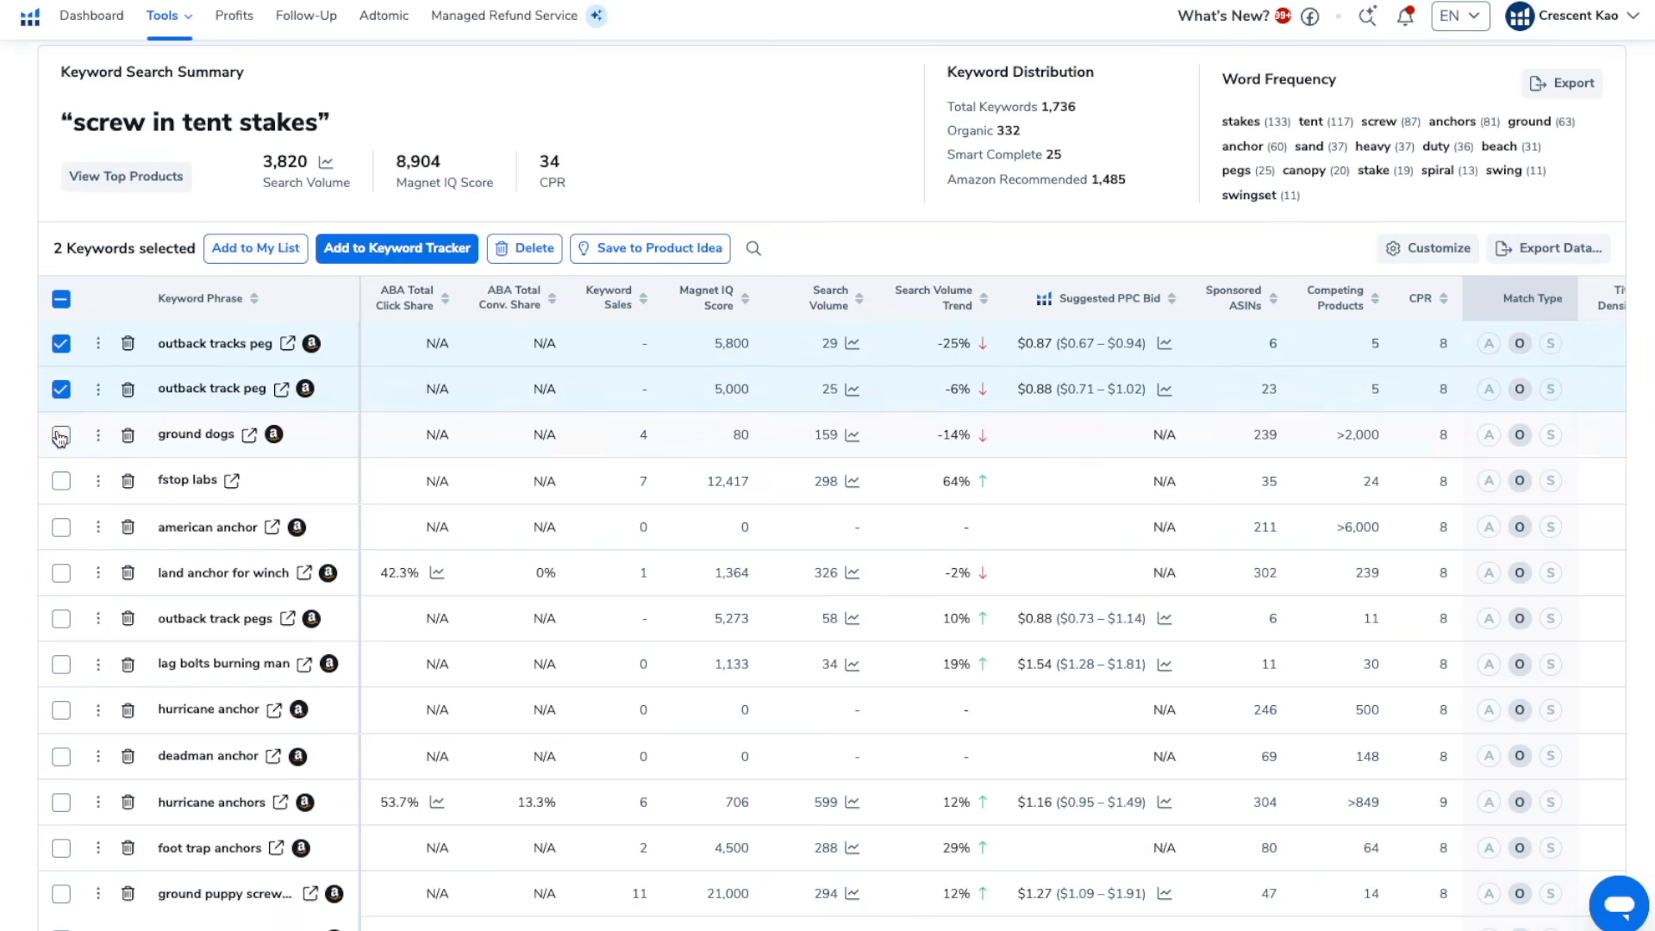
{"action": "left_click", "coordinate": [61, 619]}
{"action": "left_click", "coordinate": [64, 666]}
{"action": "left_click", "coordinate": [62, 711]}
{"action": "left_click", "coordinate": [62, 757]}
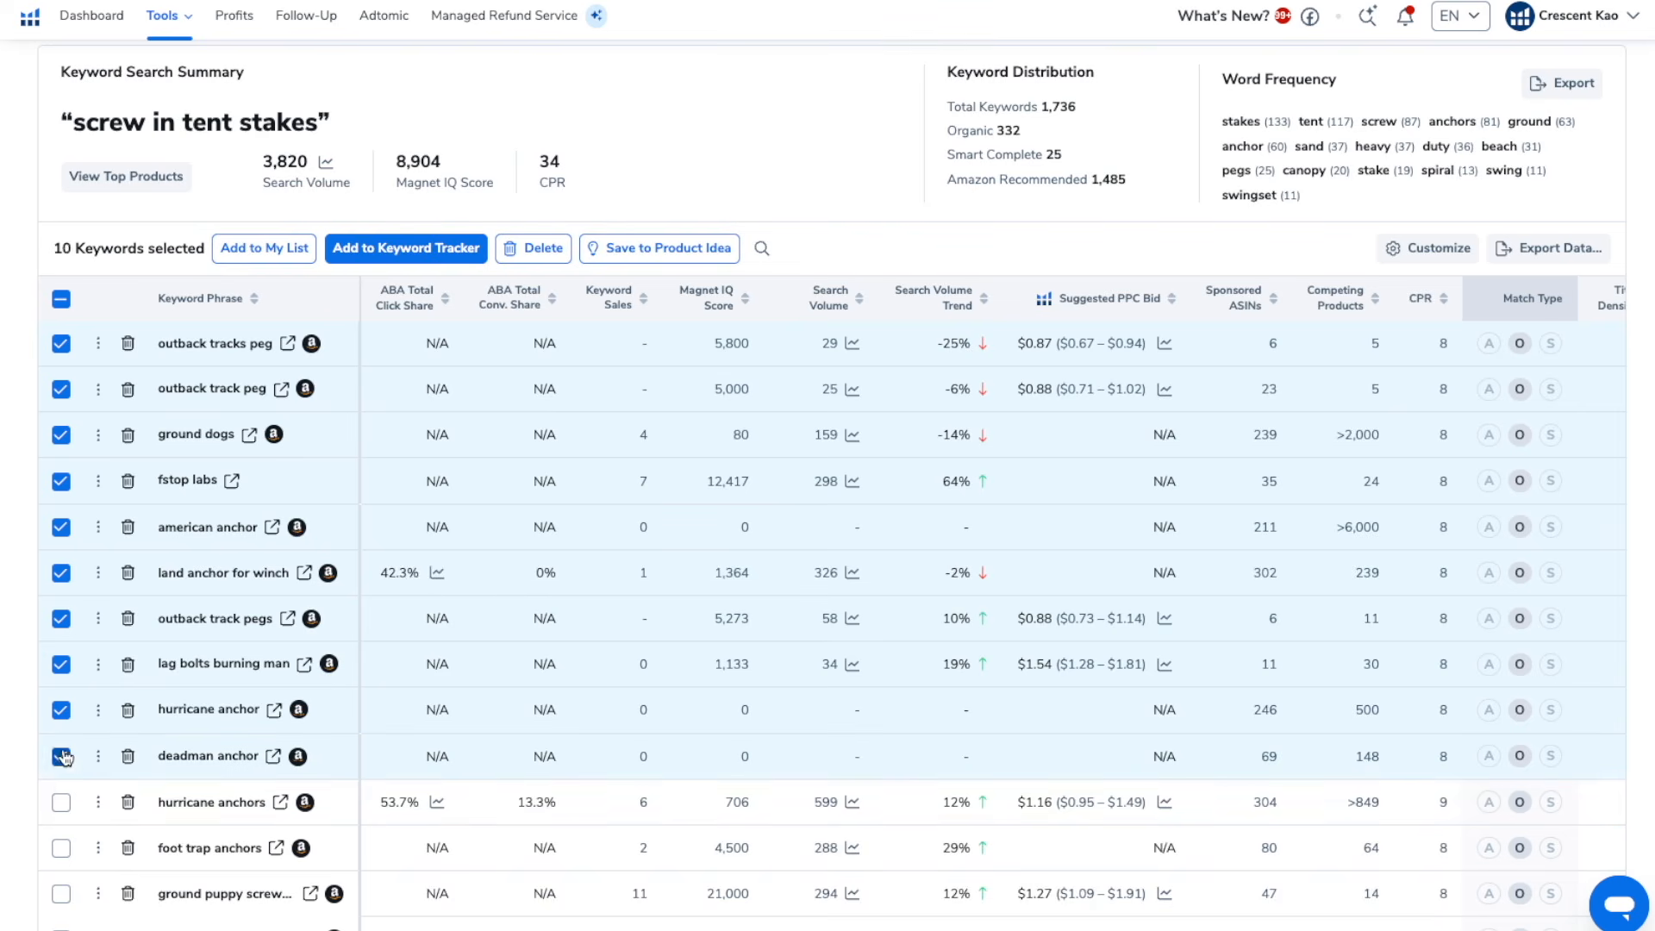
{"action": "left_click", "coordinate": [60, 802]}
{"action": "left_click", "coordinate": [61, 848]}
{"action": "left_click", "coordinate": [61, 894]}
{"action": "scroll", "coordinate": [62, 888], "scroll_direction": "down", "scroll_amount": 3}
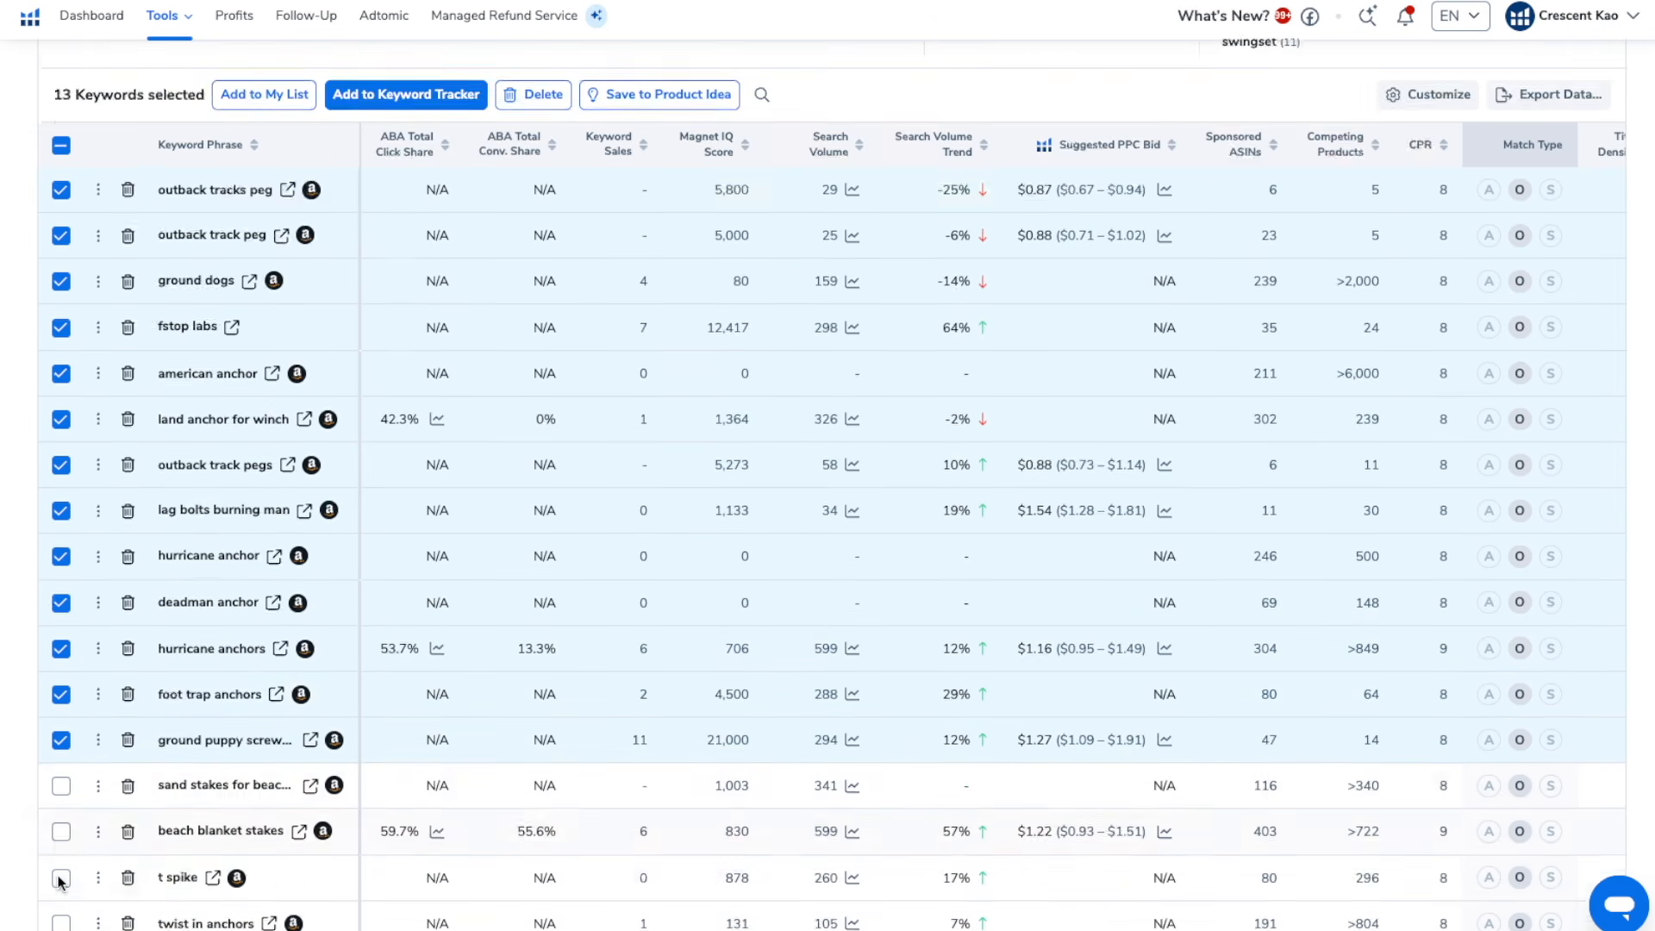
{"action": "scroll", "coordinate": [60, 669], "scroll_direction": "down", "scroll_amount": 2}
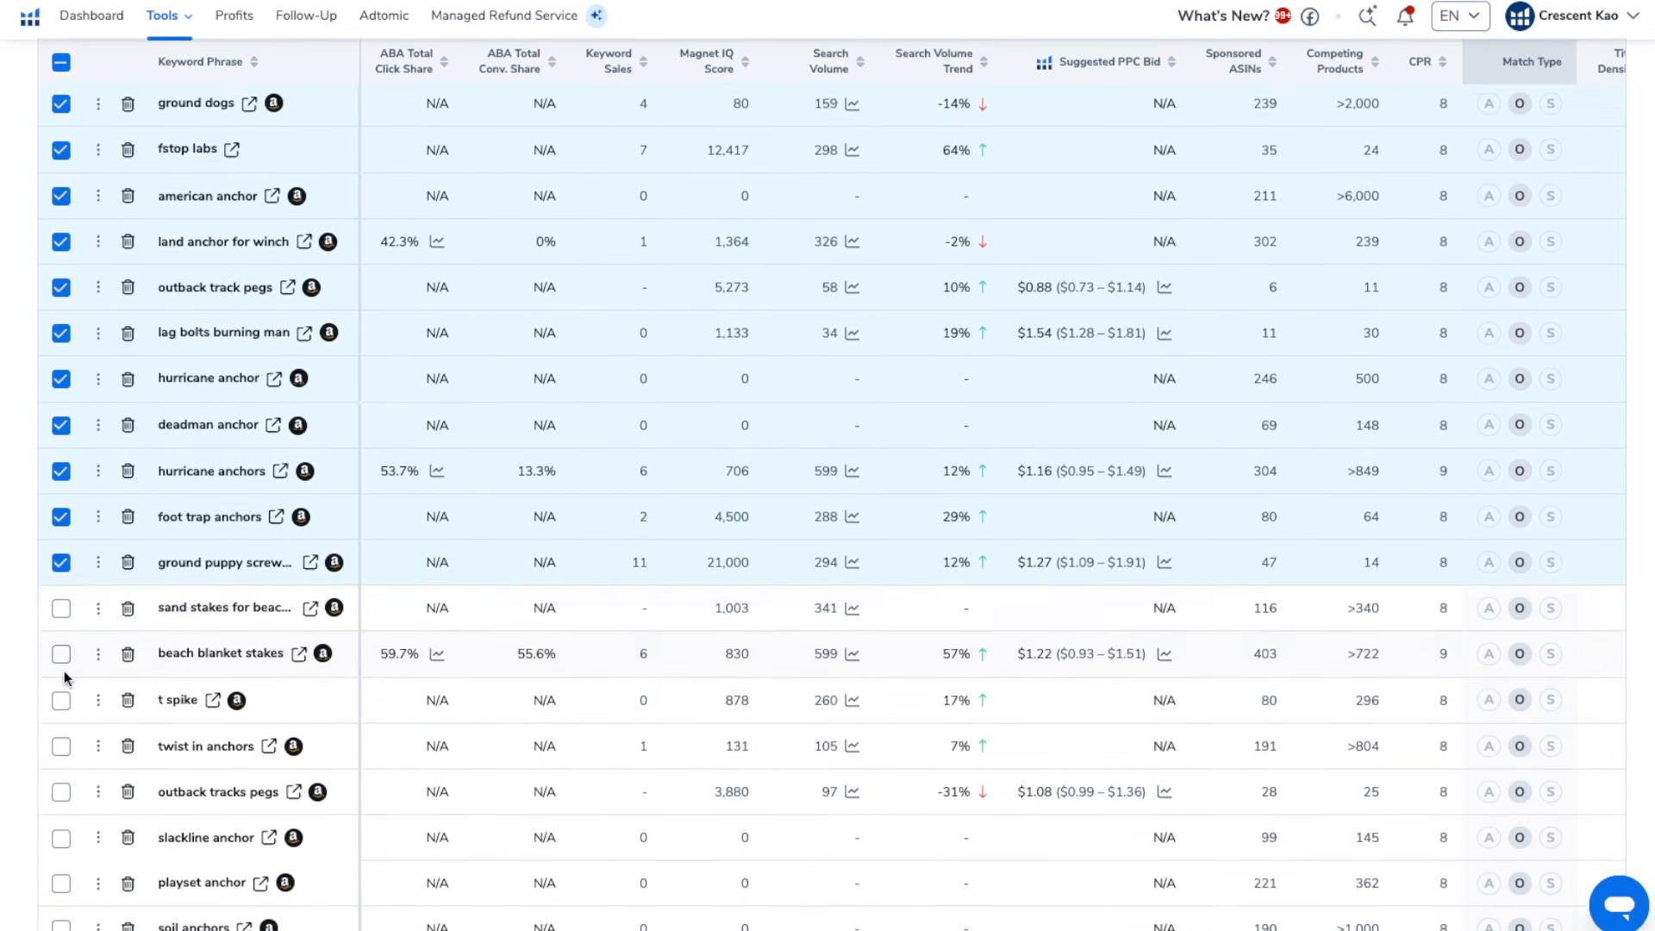
{"action": "scroll", "coordinate": [58, 614], "scroll_direction": "down", "scroll_amount": 4}
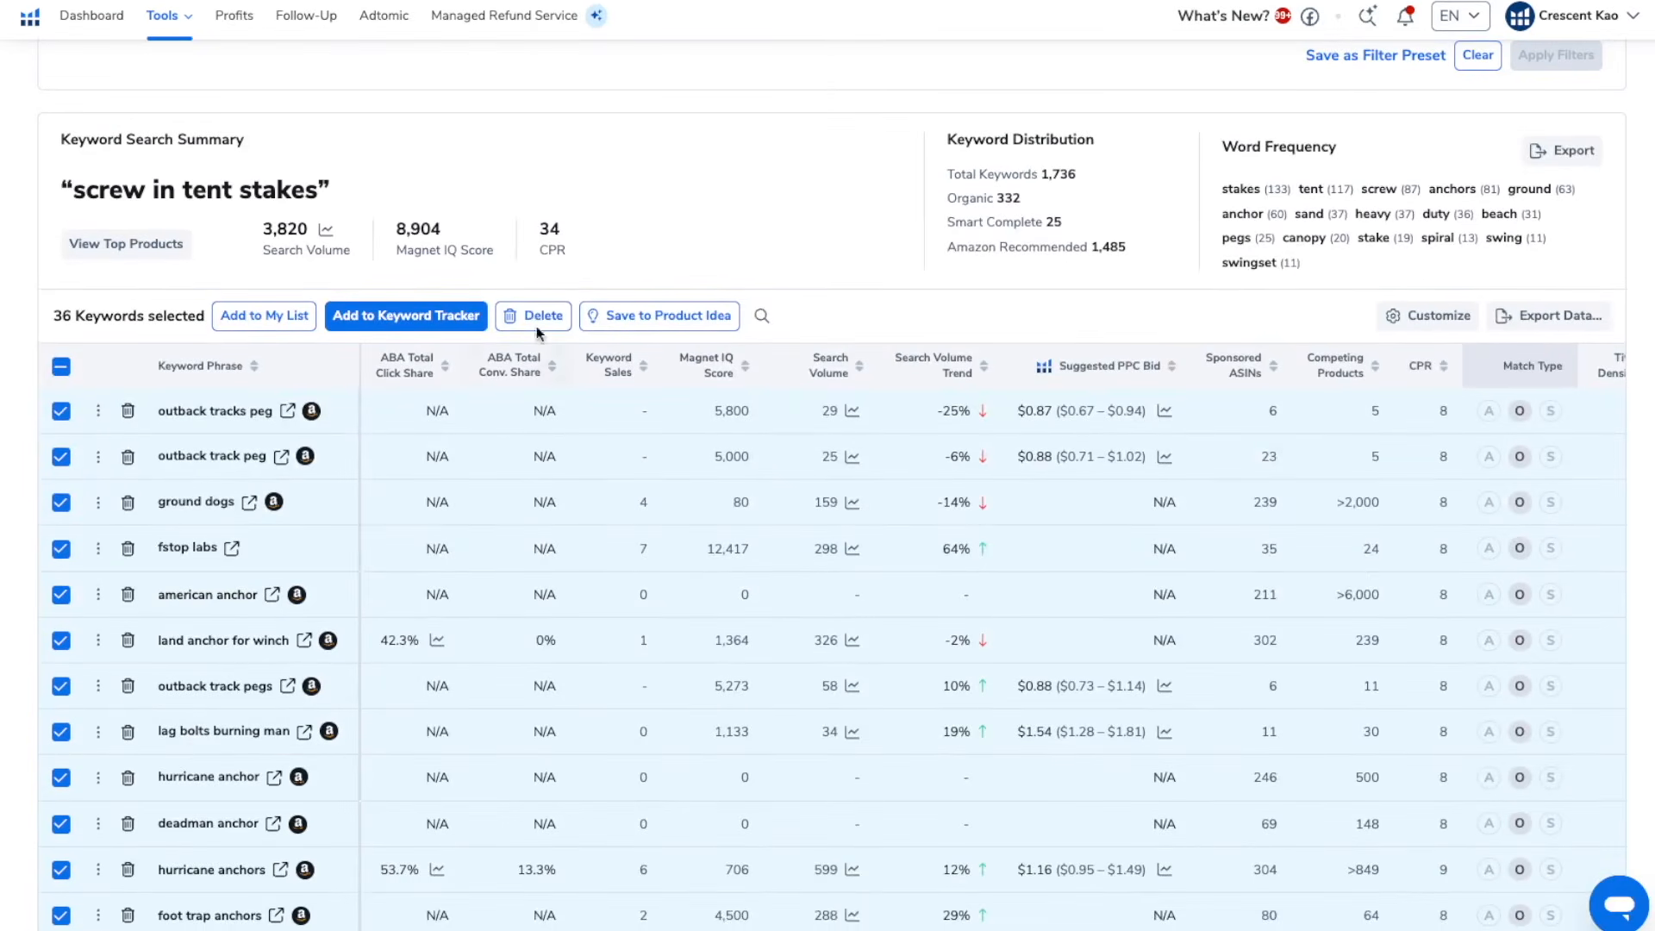
{"action": "left_click", "coordinate": [536, 326]}
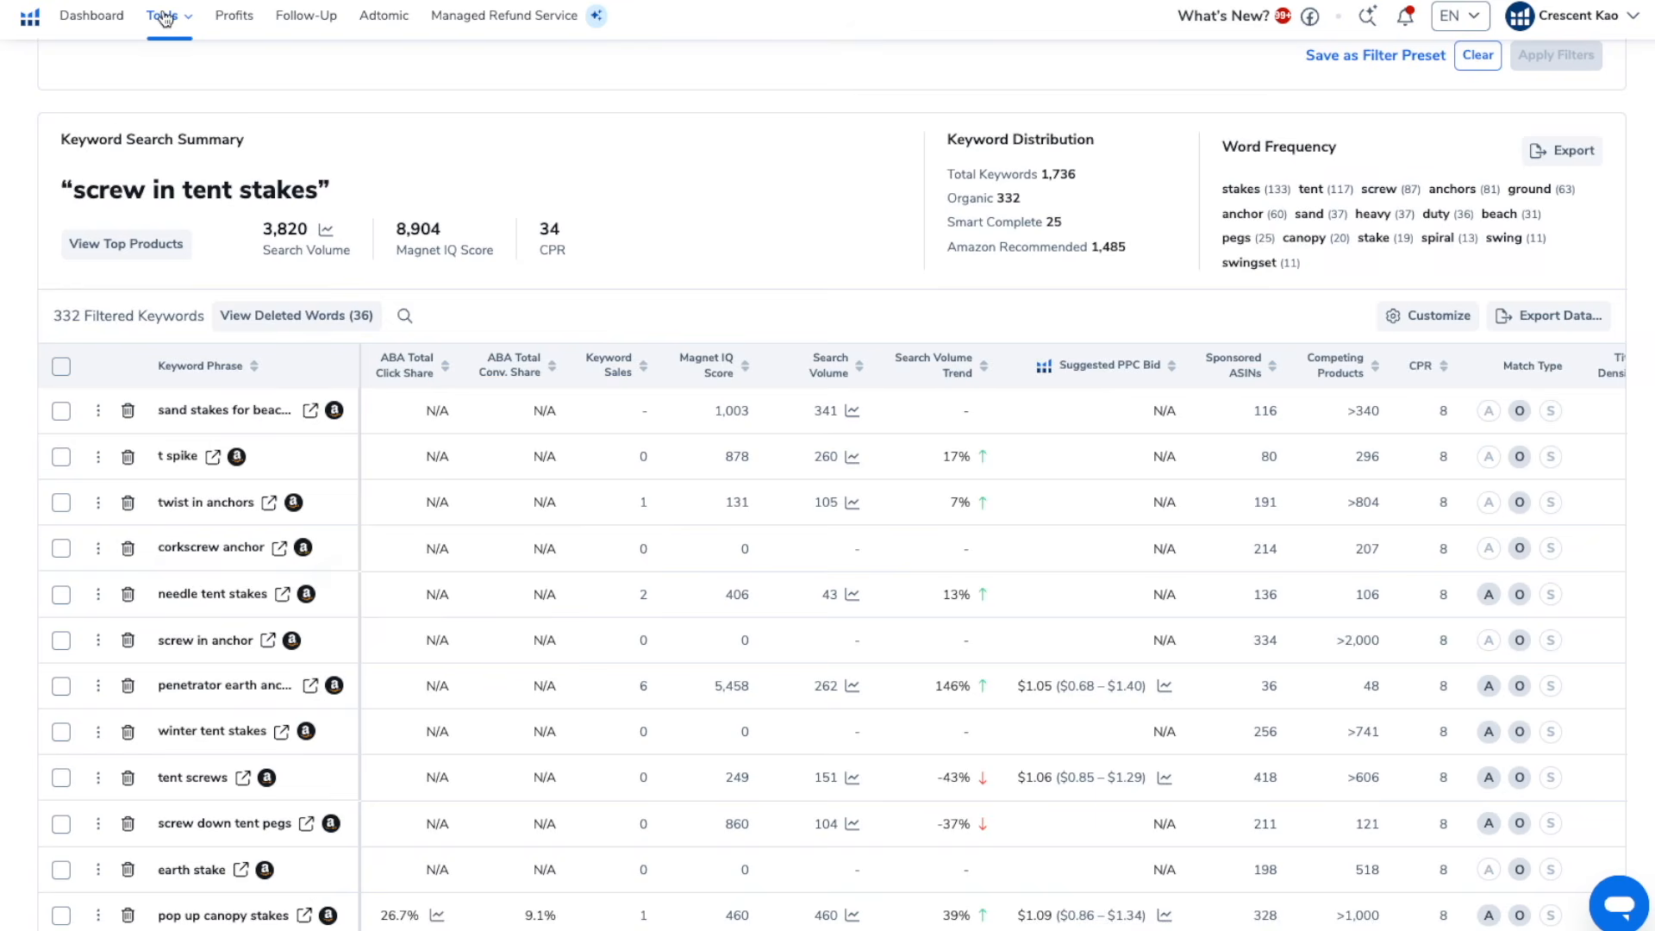
Open the "Tent Stake - Master List" folder in My List - Keywords and export all its keywords as a CSV to Downloads
{"action": "left_click", "coordinate": [164, 18]}
{"action": "left_click", "coordinate": [474, 576]}
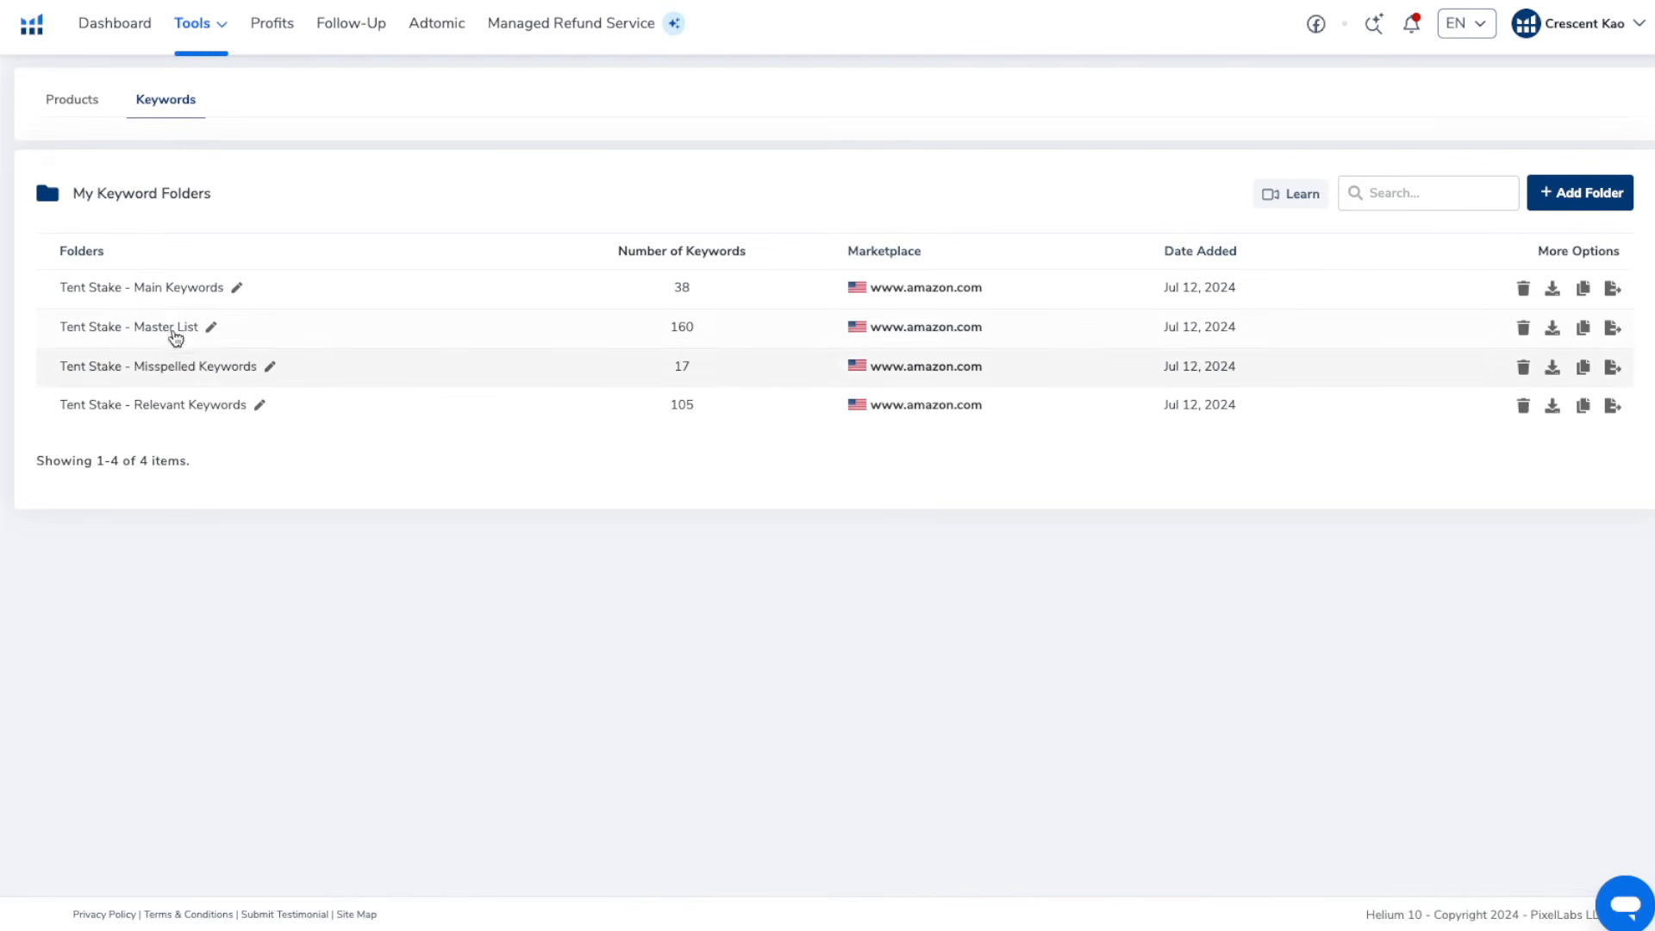
{"action": "left_click", "coordinate": [172, 329]}
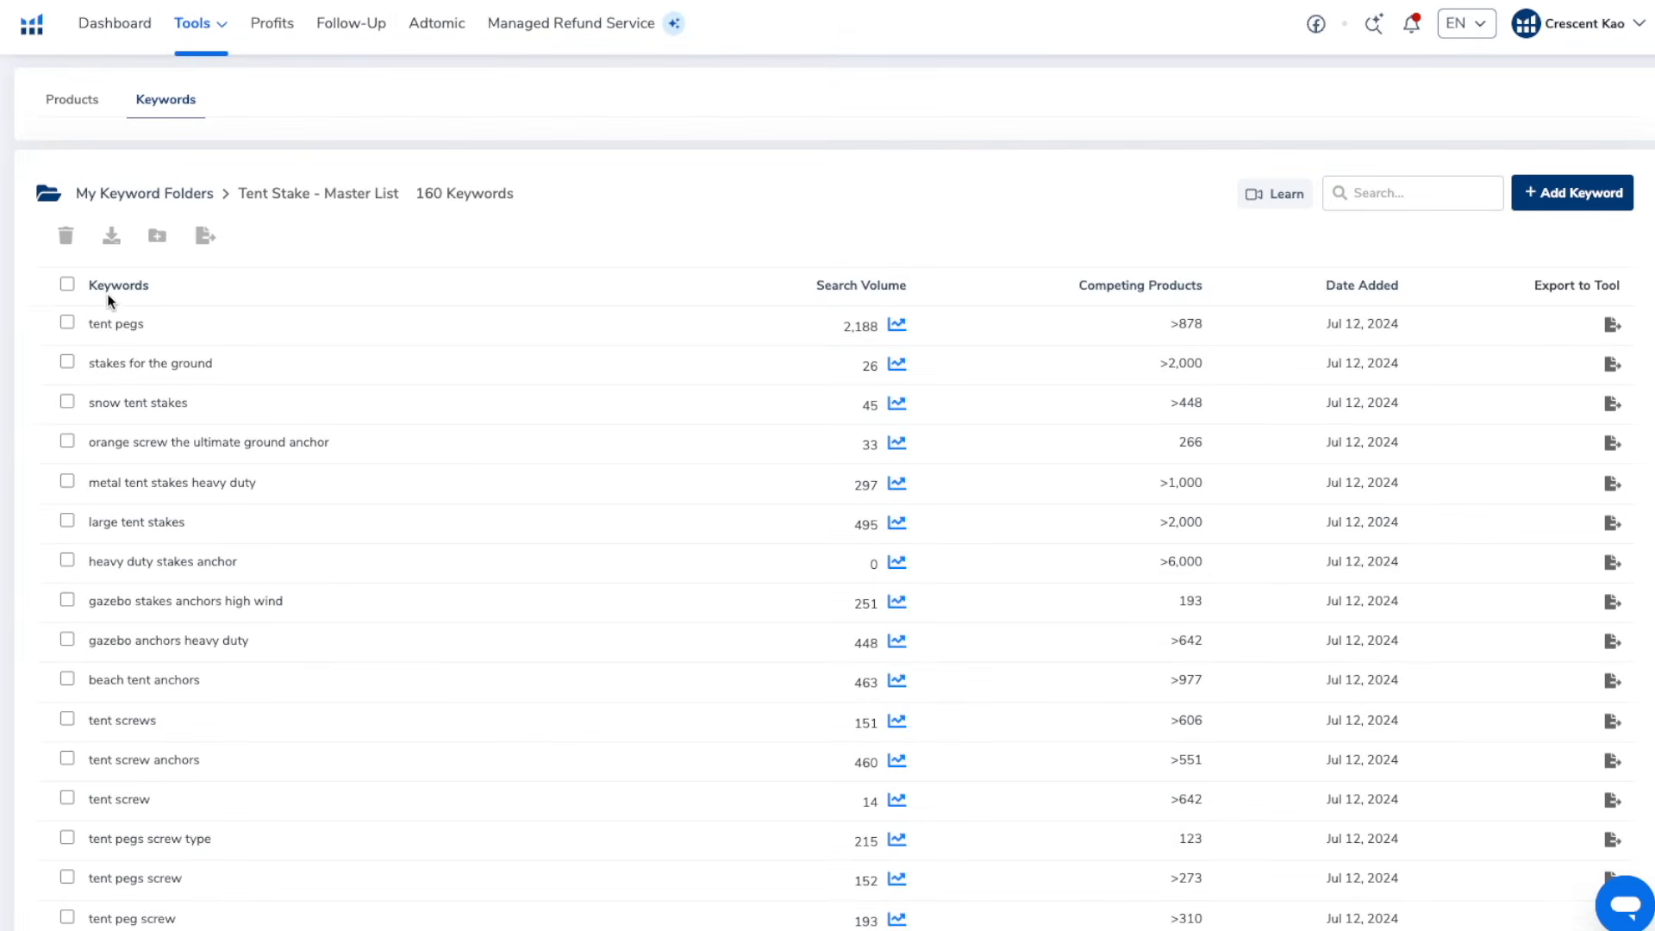
{"action": "left_click", "coordinate": [66, 285]}
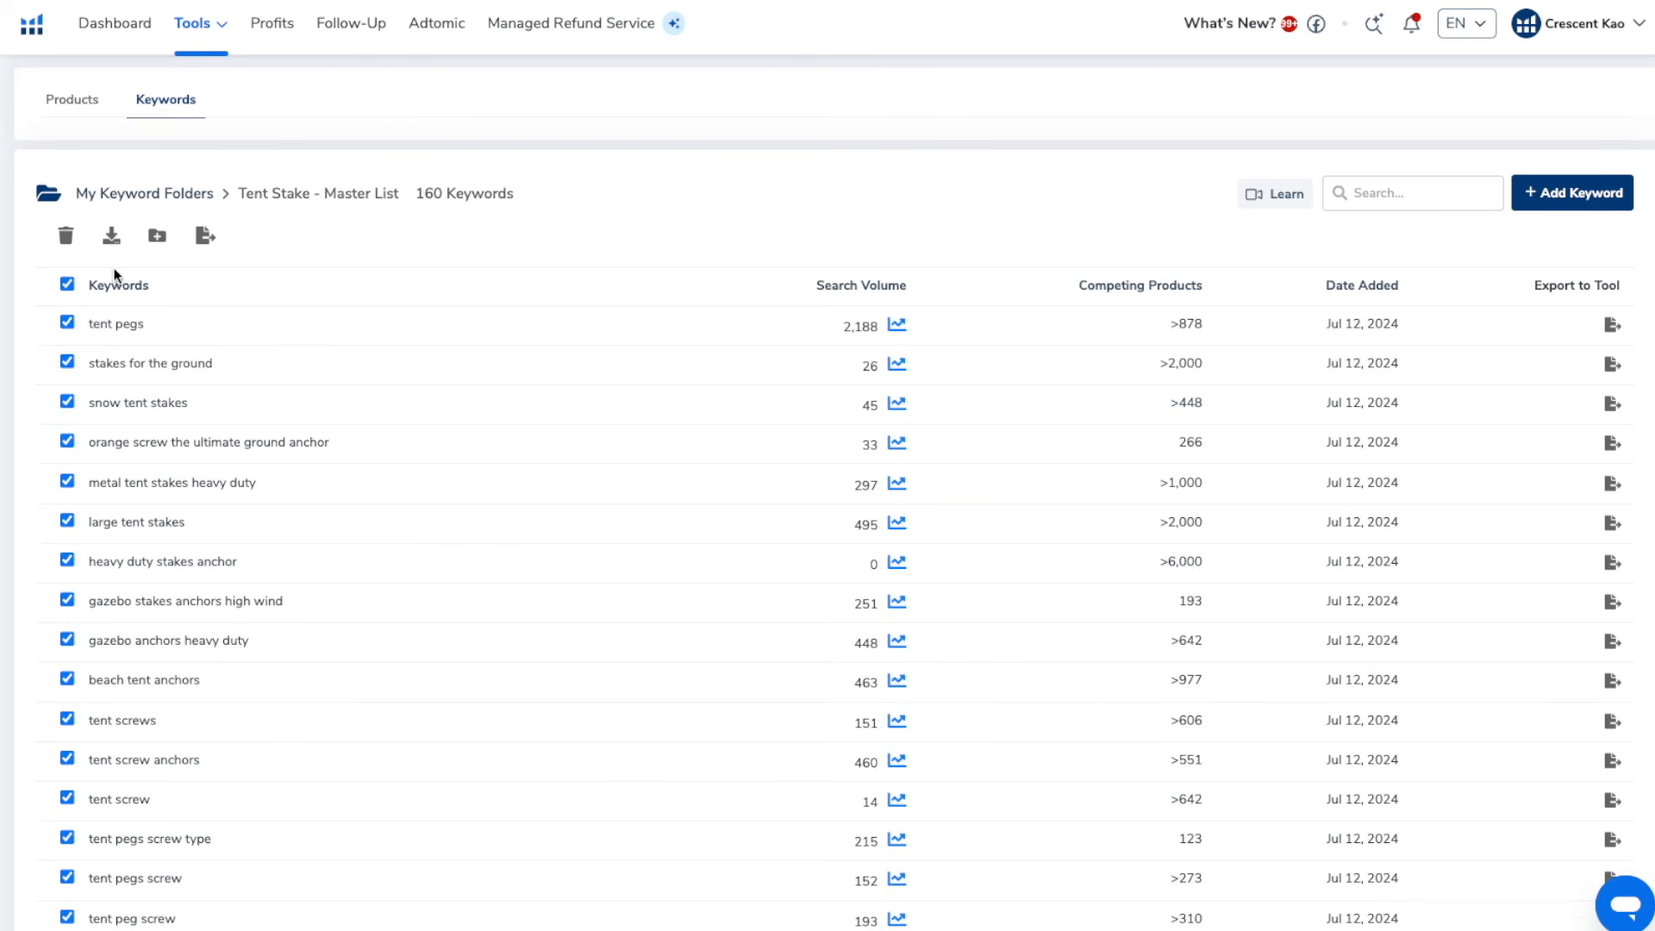
{"action": "left_click", "coordinate": [117, 241]}
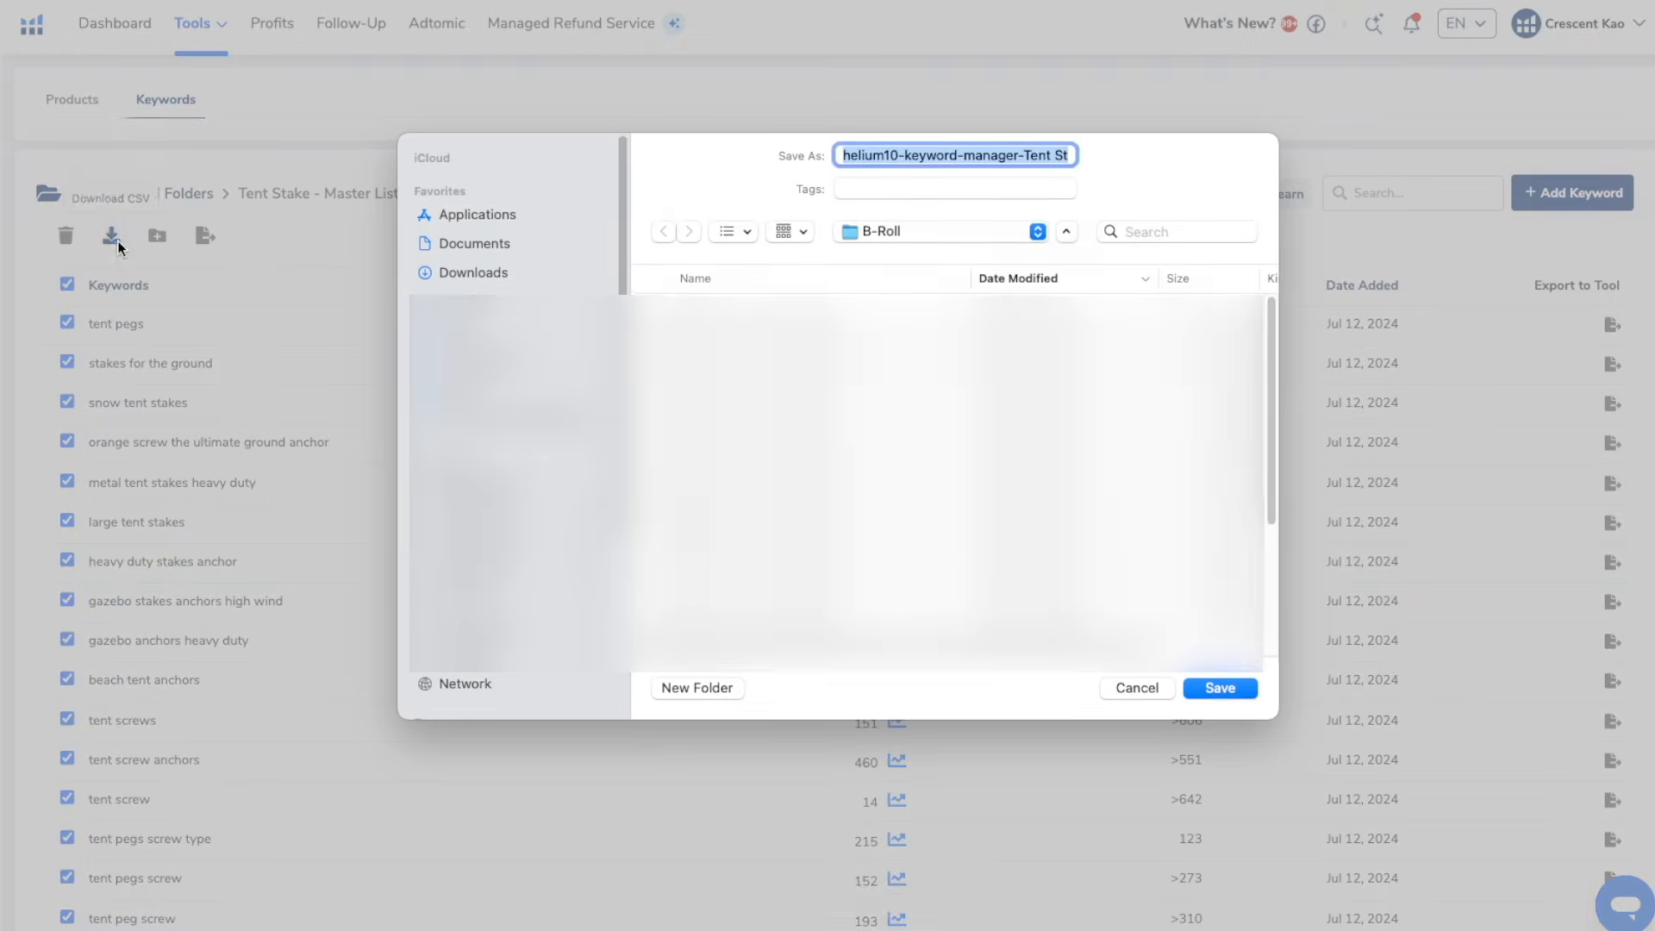
{"action": "left_click", "coordinate": [468, 272]}
{"action": "left_click", "coordinate": [1219, 688]}
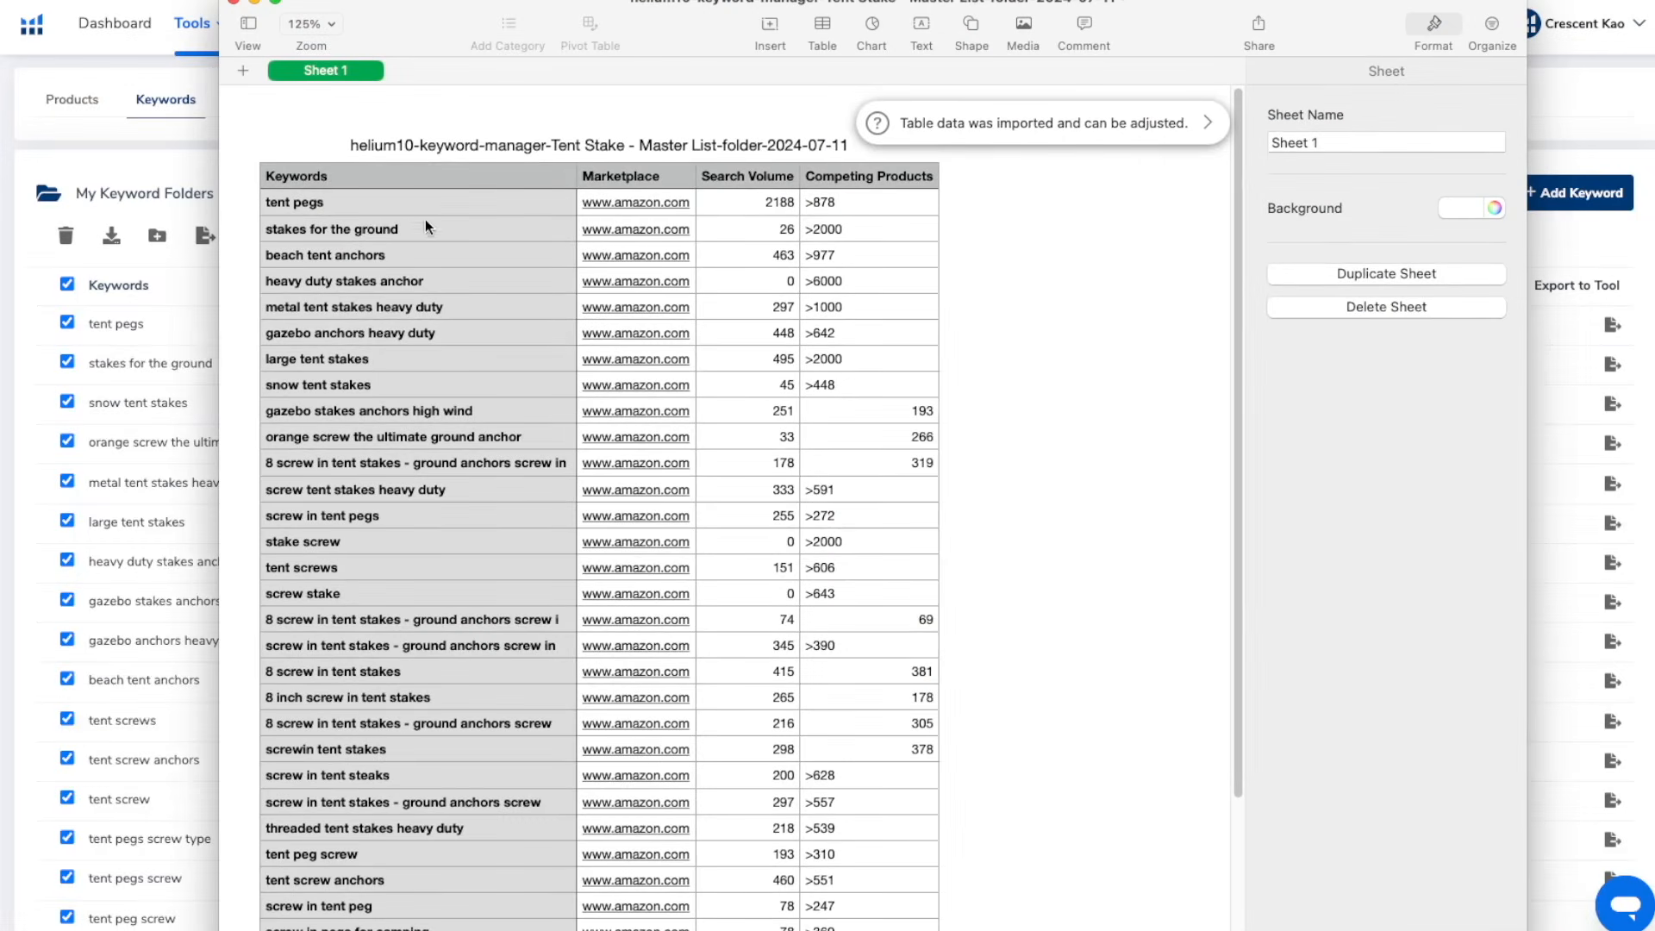
Copy the whole Keywords column from the exported Master List spreadsheet and return to Helium 10 in the browser
{"action": "left_click", "coordinate": [390, 200]}
{"action": "scroll", "coordinate": [391, 200], "scroll_direction": "down", "scroll_amount": 5}
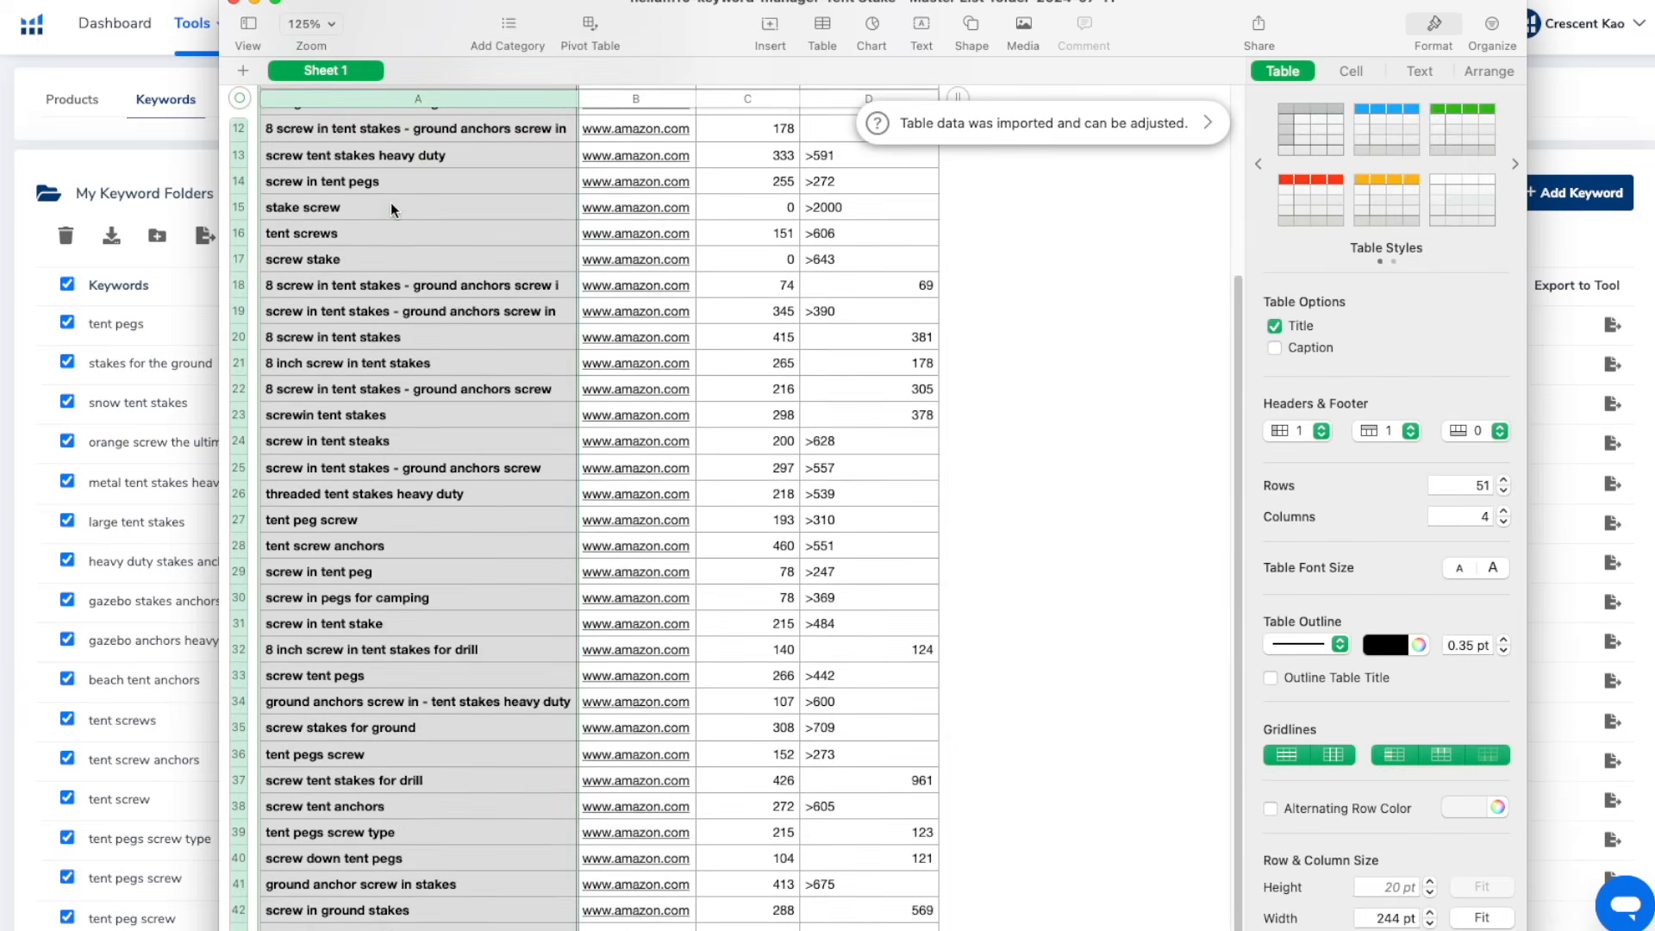
{"action": "right_click", "coordinate": [391, 204]}
{"action": "left_click", "coordinate": [465, 731]}
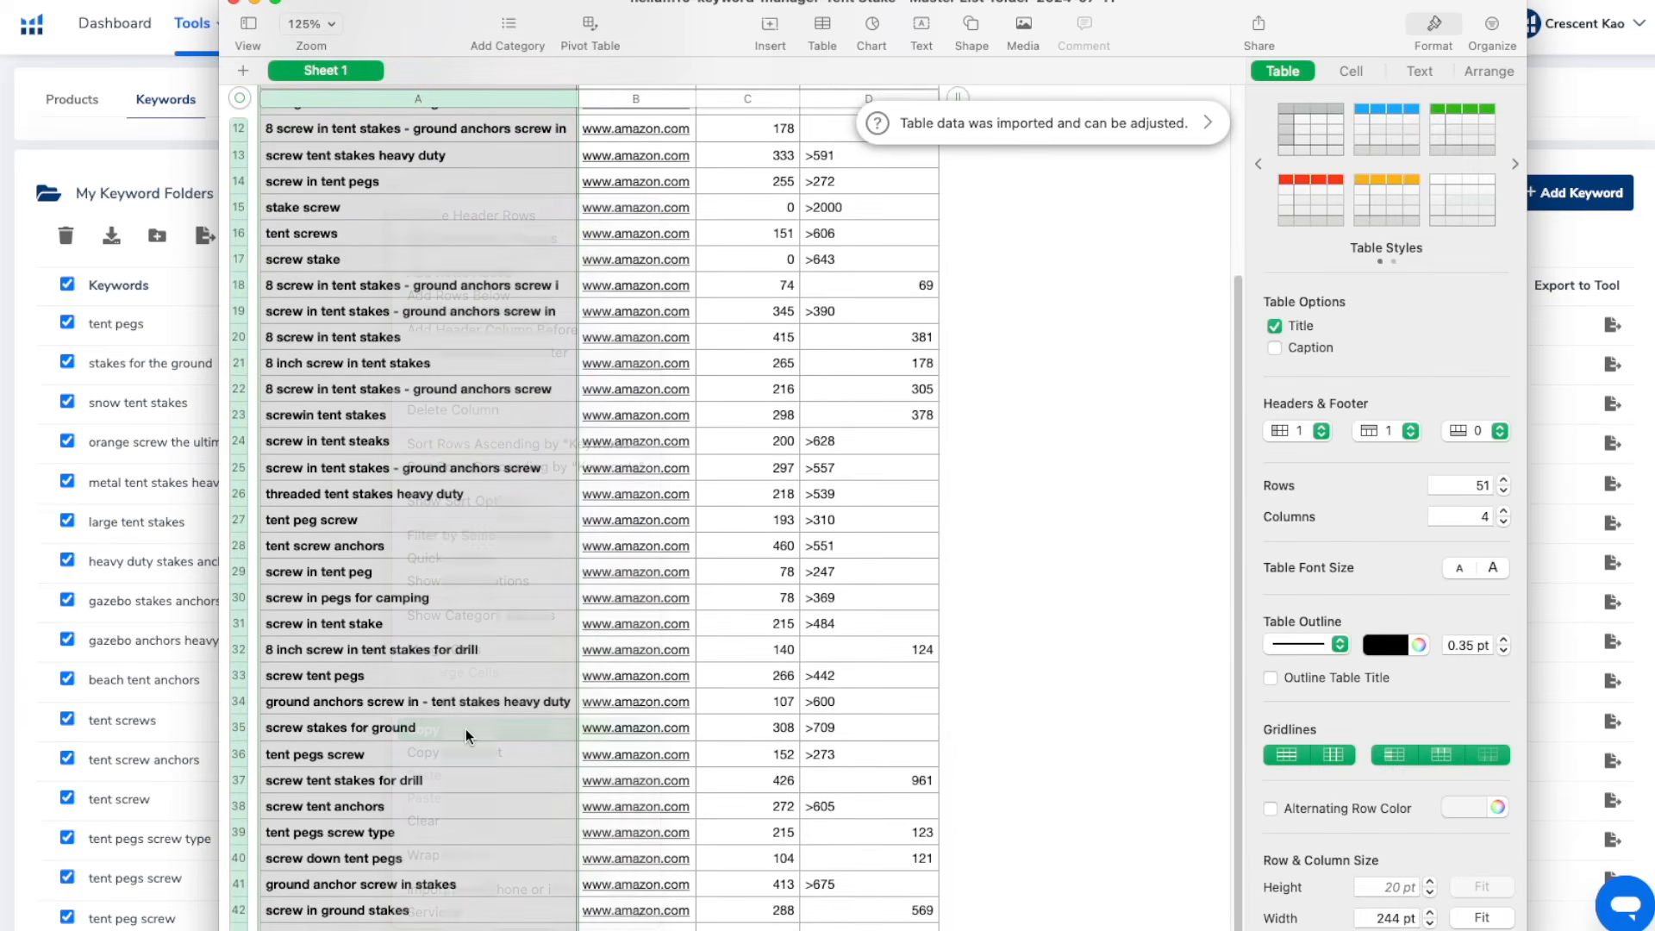
{"action": "left_click", "coordinate": [151, 2]}
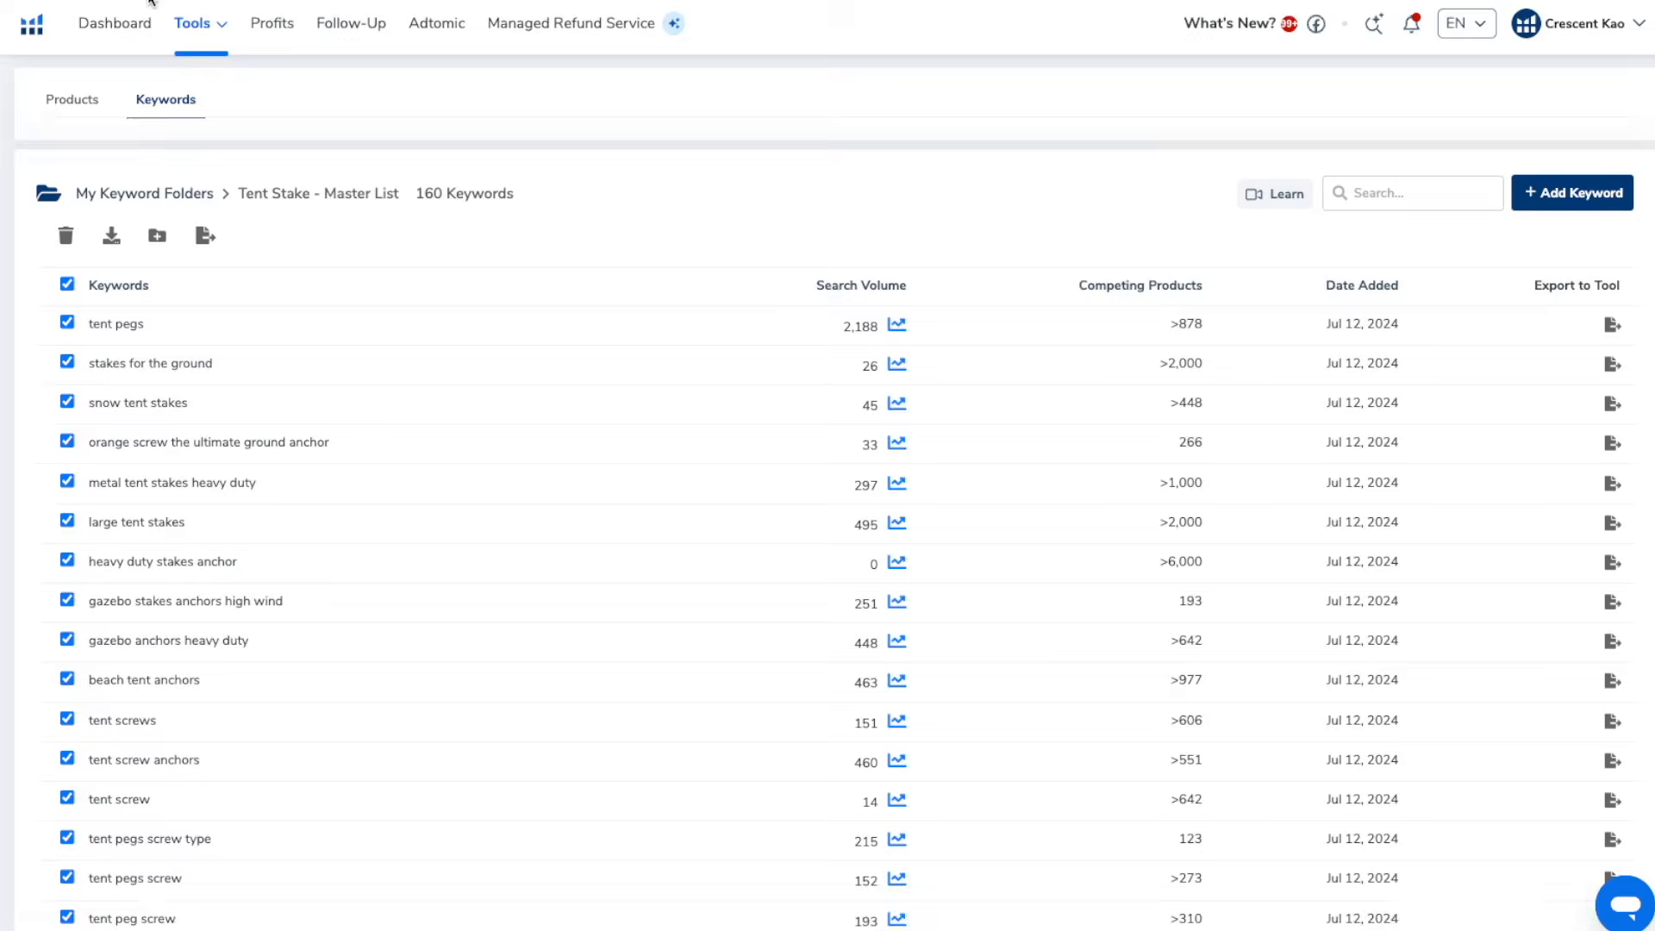
Paste the copied master list keywords into Misspellinator as original keywords and prepare them
{"action": "left_click", "coordinate": [222, 35]}
{"action": "left_click", "coordinate": [457, 543]}
{"action": "left_click", "coordinate": [329, 340]}
{"action": "key", "text": "ctrl+v"}
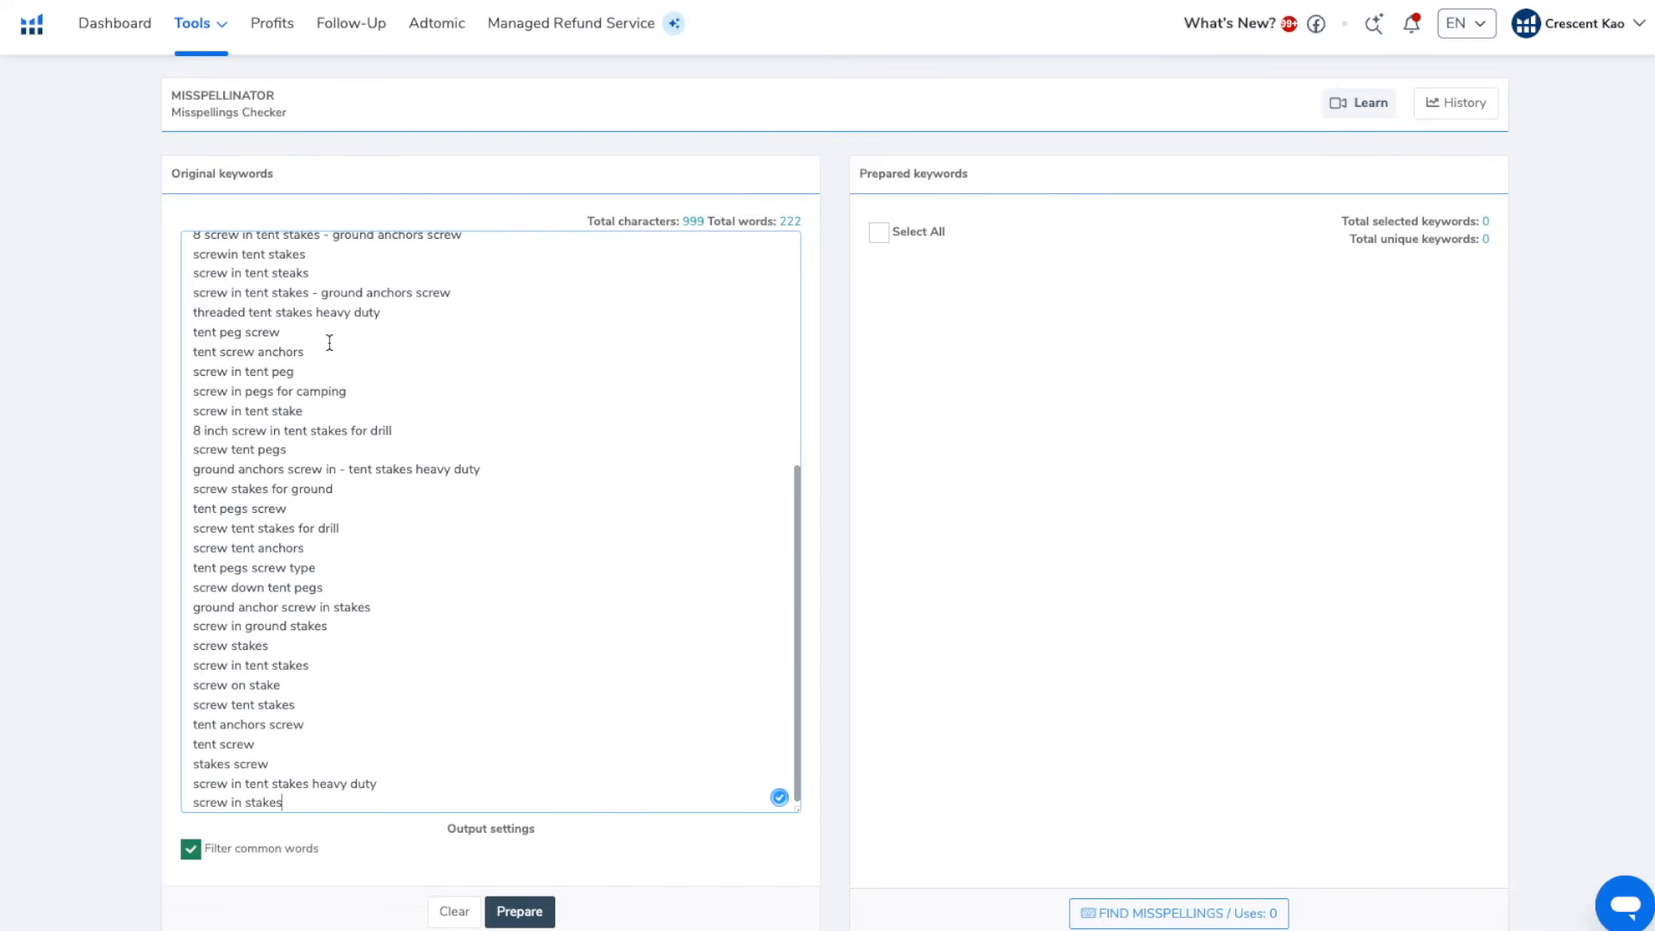
{"action": "left_click", "coordinate": [520, 912]}
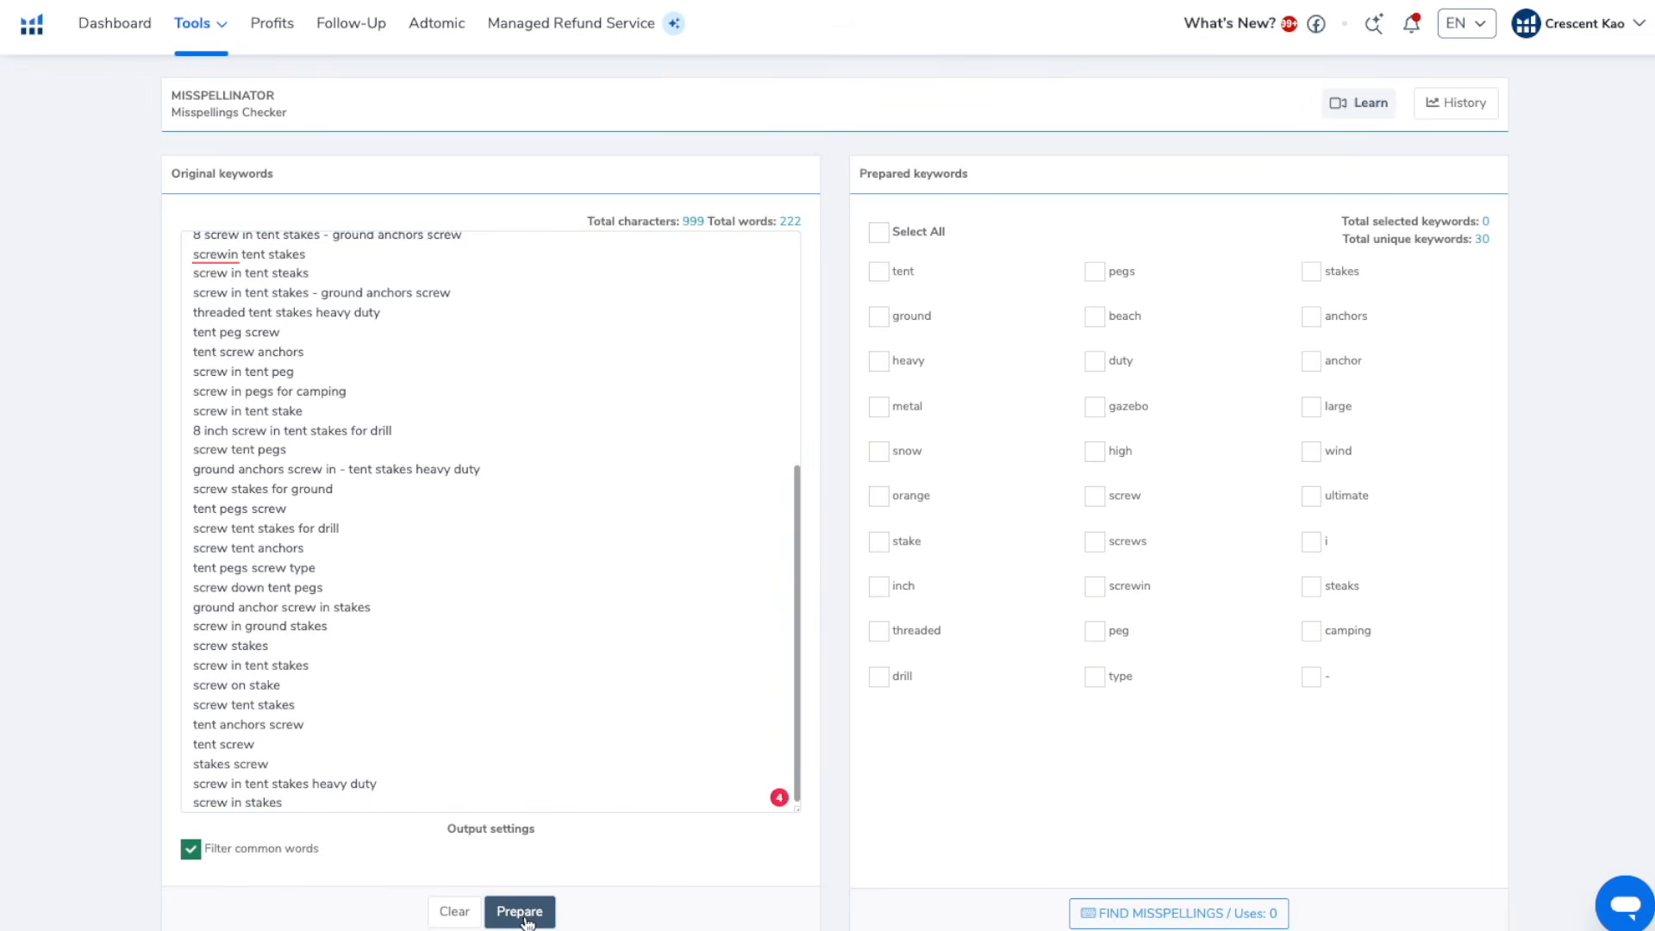
Select all prepared keywords in Misspellinator and run the misspellings search
{"action": "left_click", "coordinate": [878, 234]}
{"action": "left_click", "coordinate": [1174, 901]}
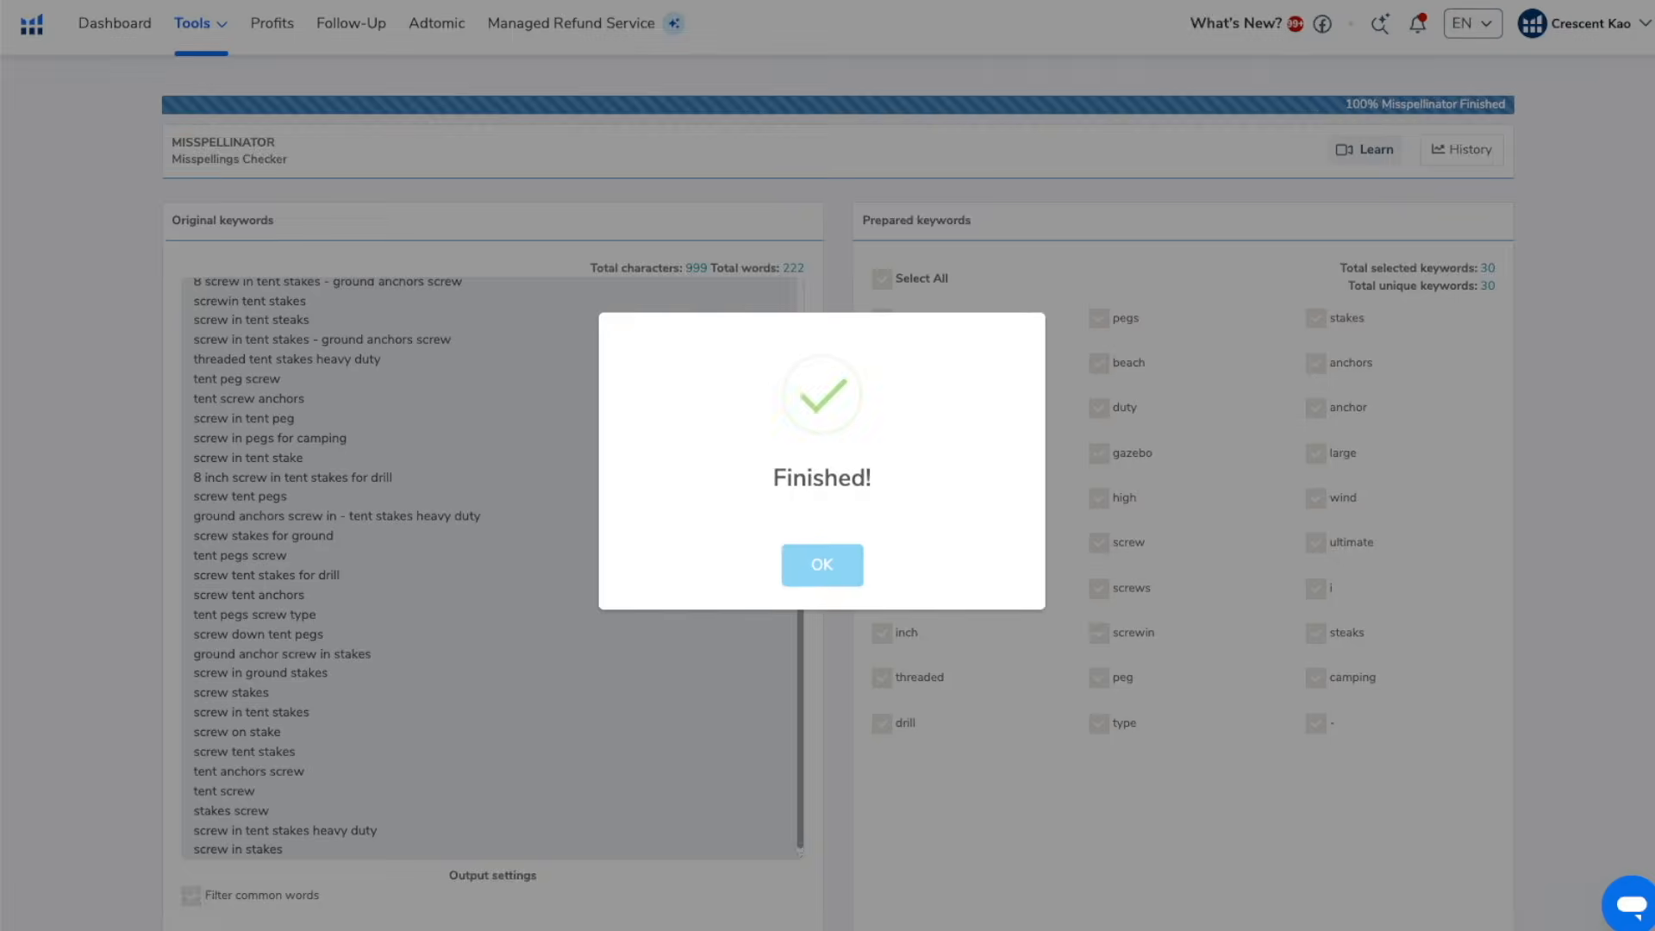
{"action": "left_click", "coordinate": [821, 559]}
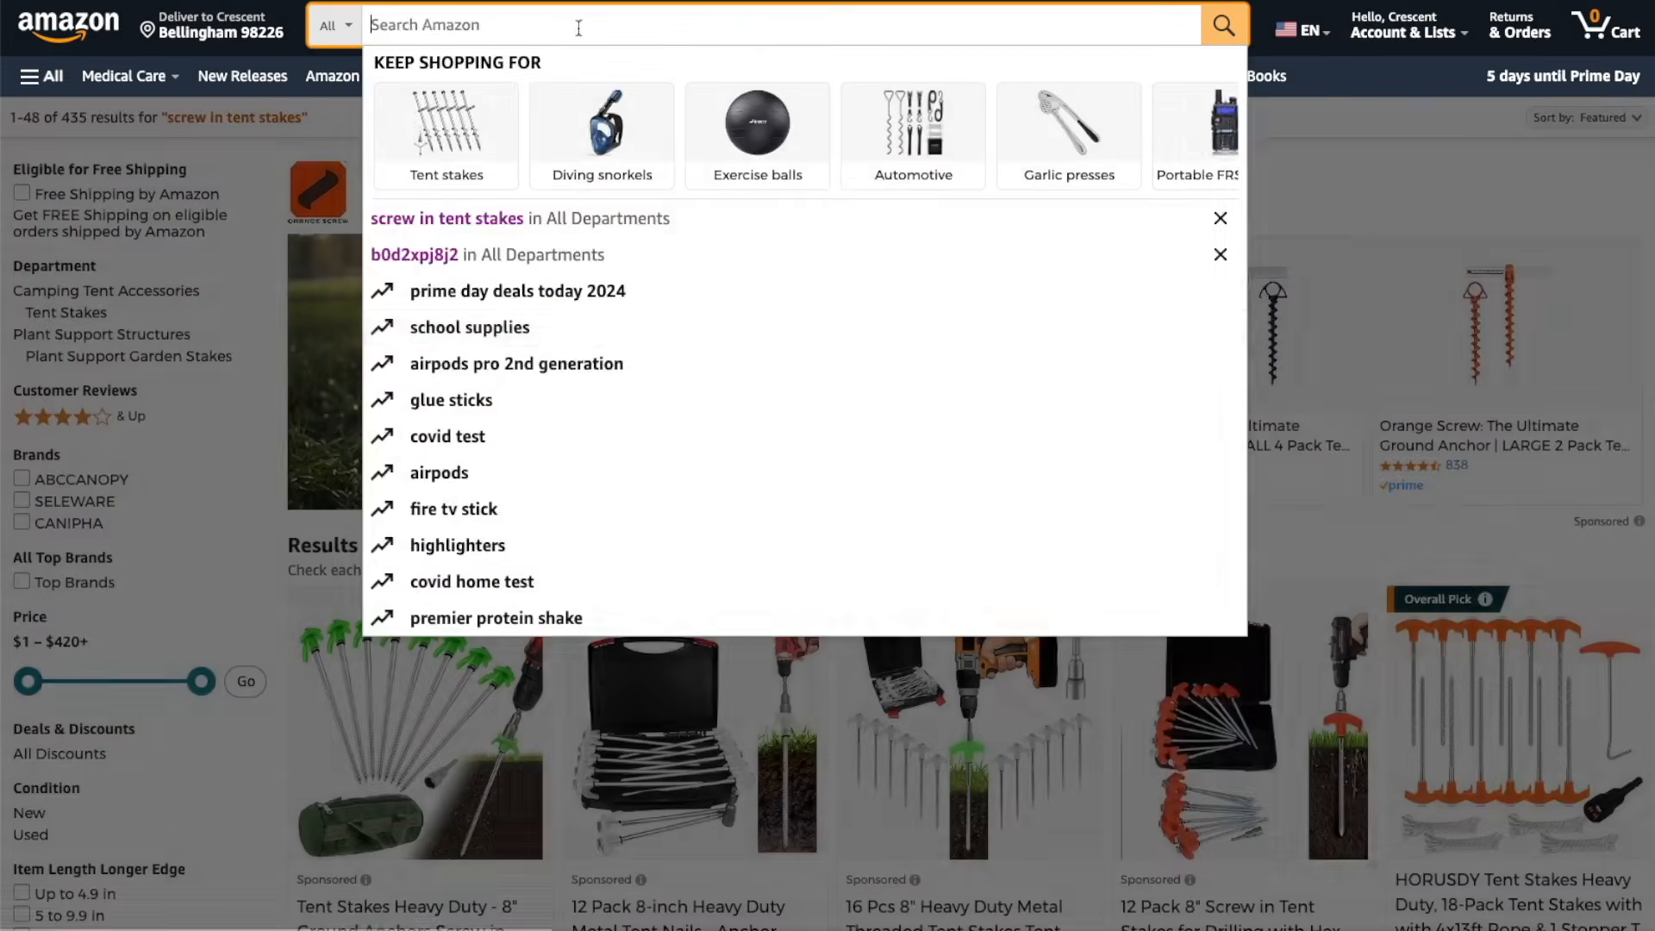
Search Amazon for the misspelled phrase "screw in tent steakes" to check how it handles the misspelling
{"action": "type", "text": "screw in tent "}
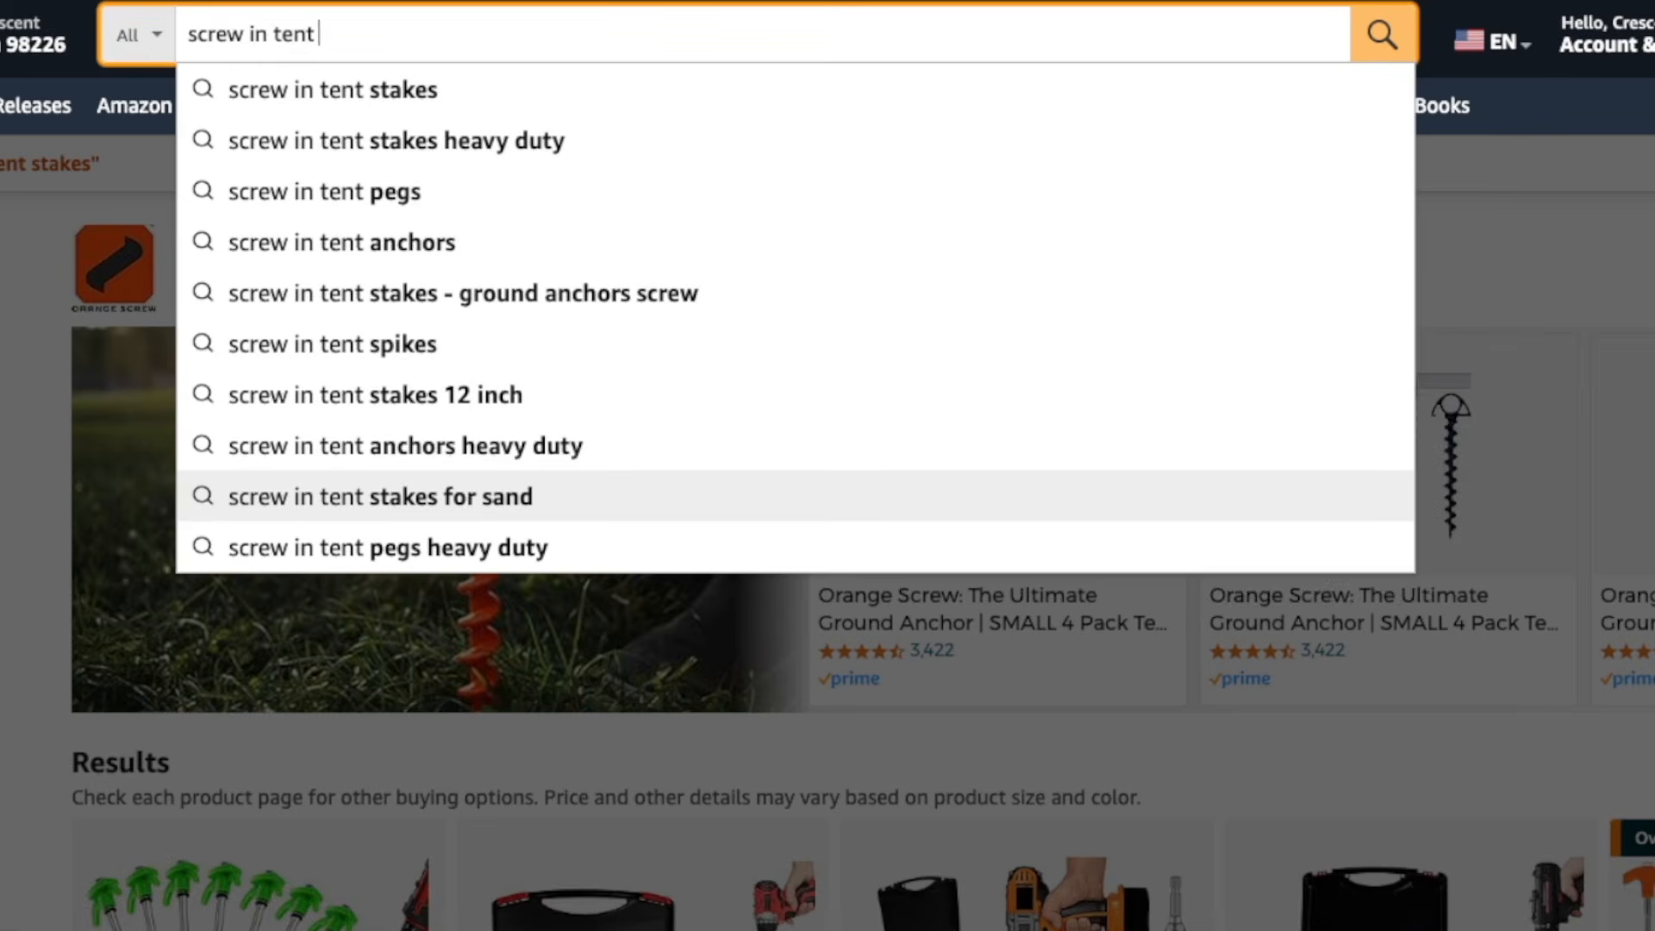
{"action": "type", "text": "steakes"}
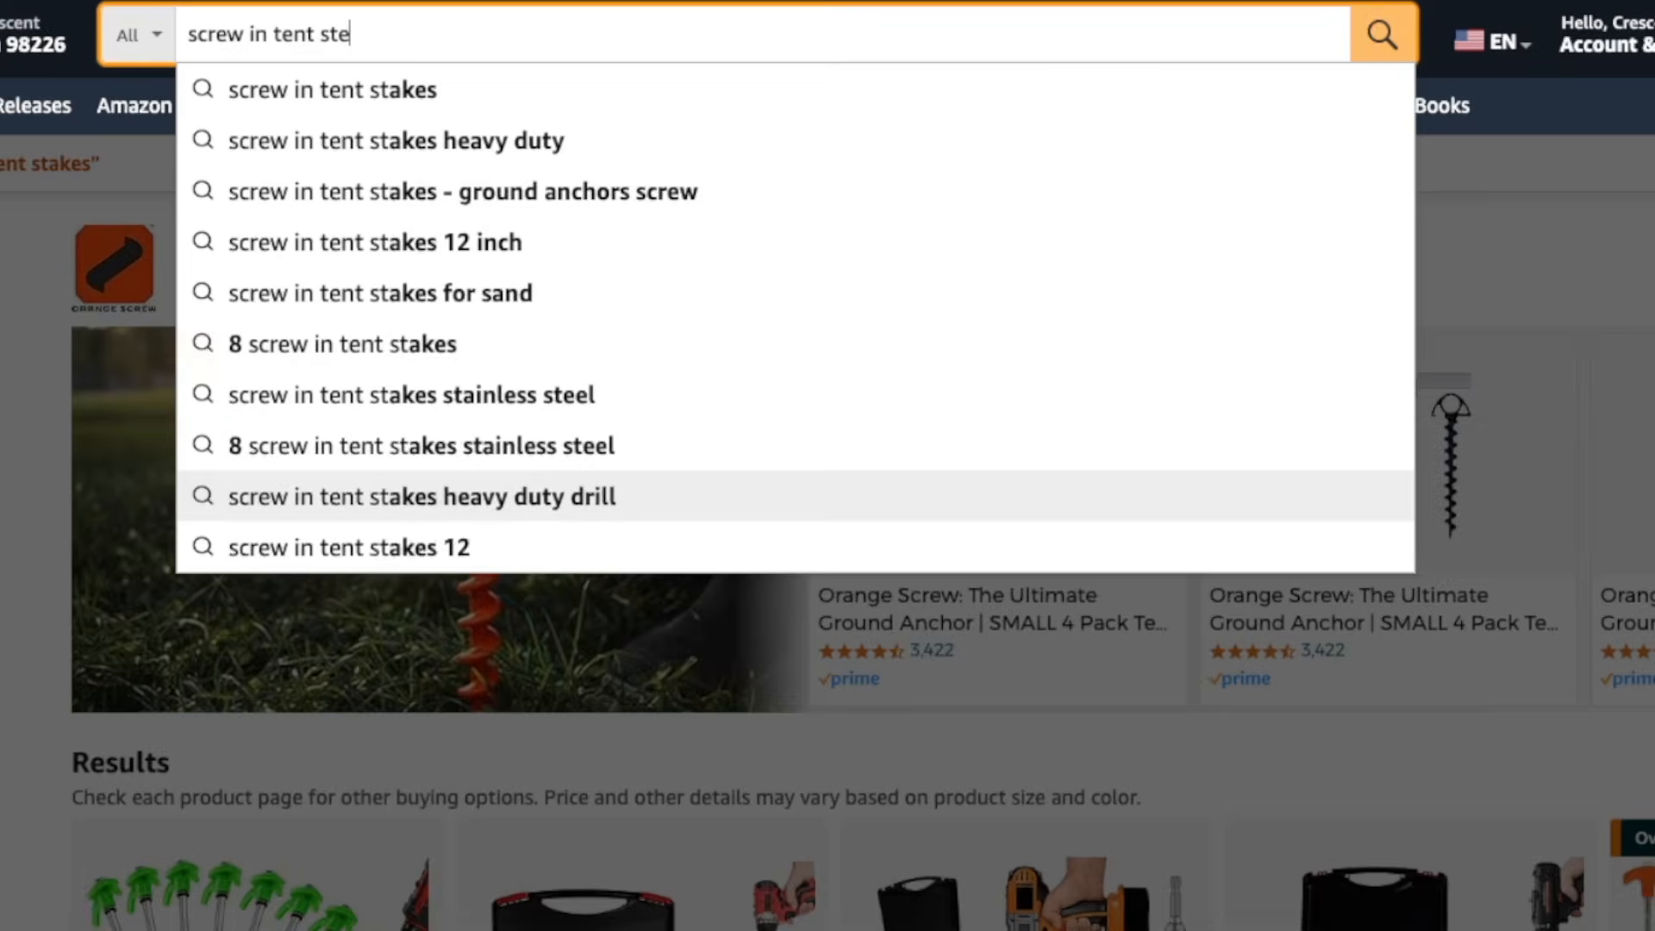
{"action": "key", "text": "Return"}
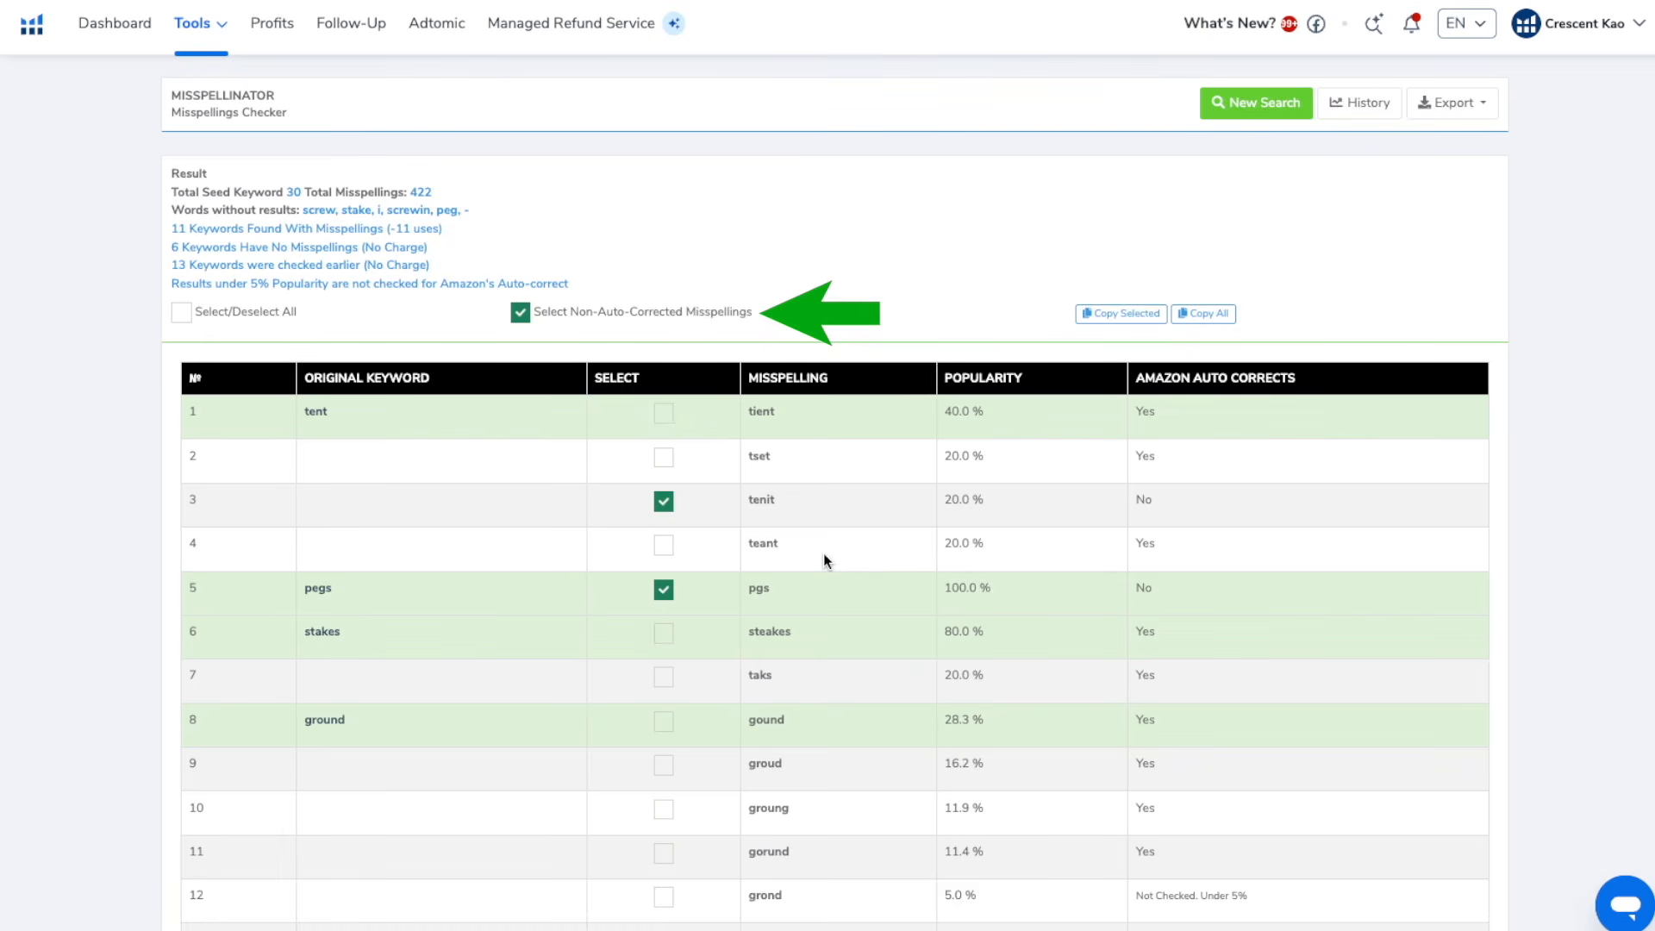
Export only the selected non-auto-corrected misspellings from Misspellinator as a CSV file
{"action": "left_click", "coordinate": [1493, 104]}
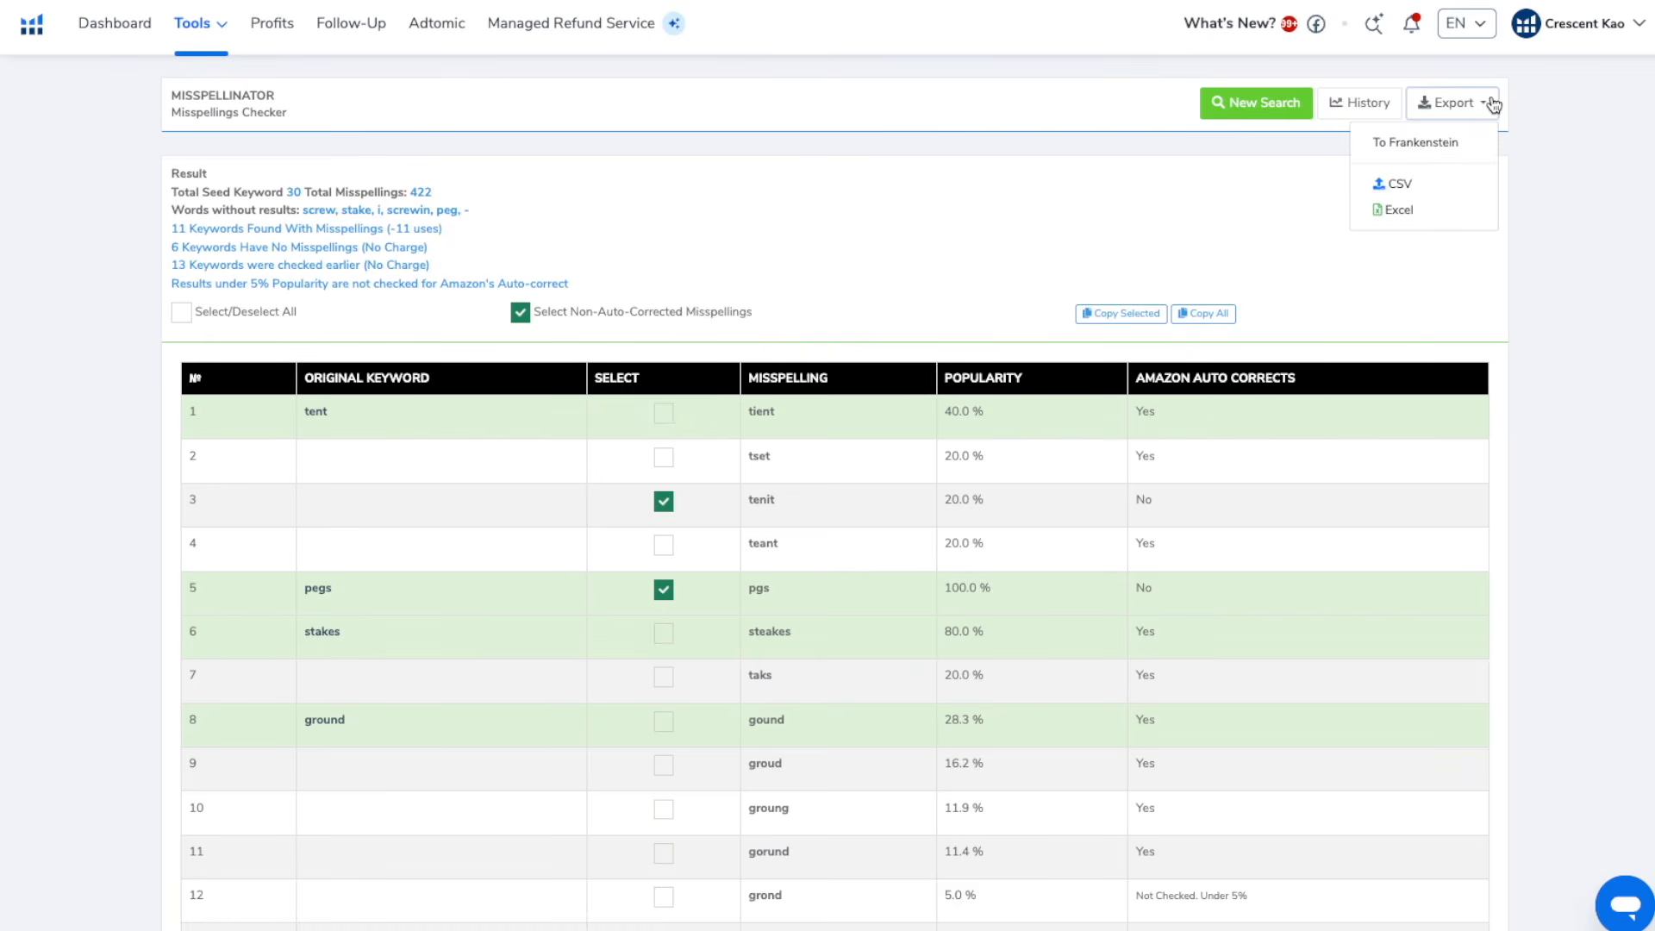
{"action": "left_click", "coordinate": [1401, 186]}
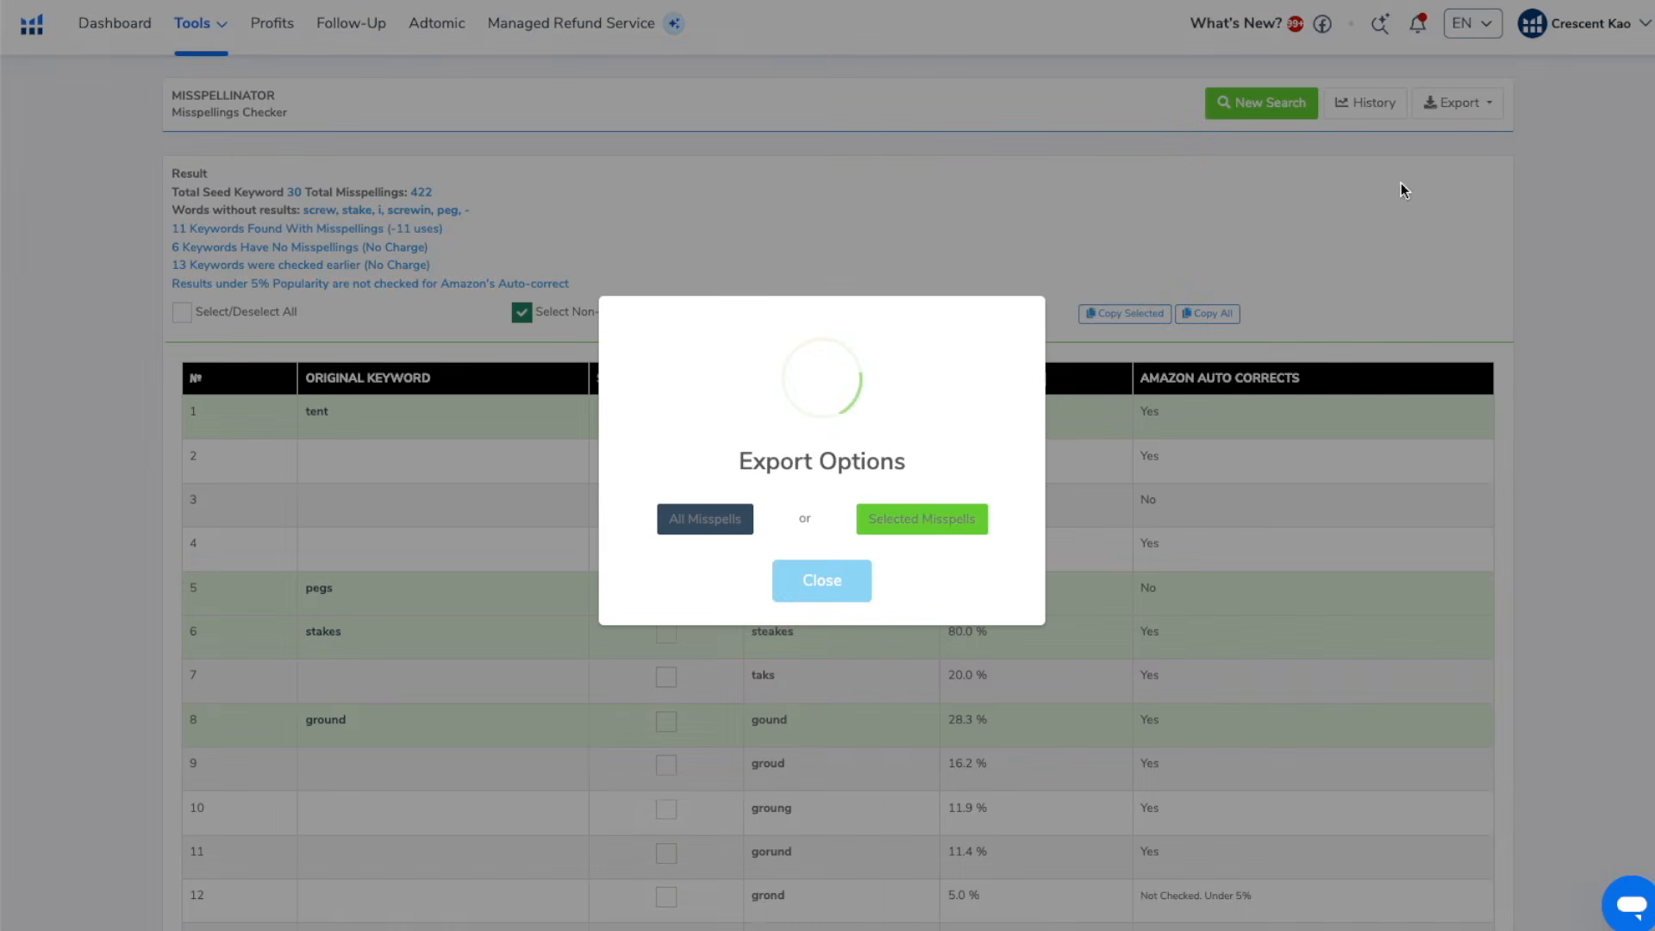
{"action": "left_click", "coordinate": [924, 520]}
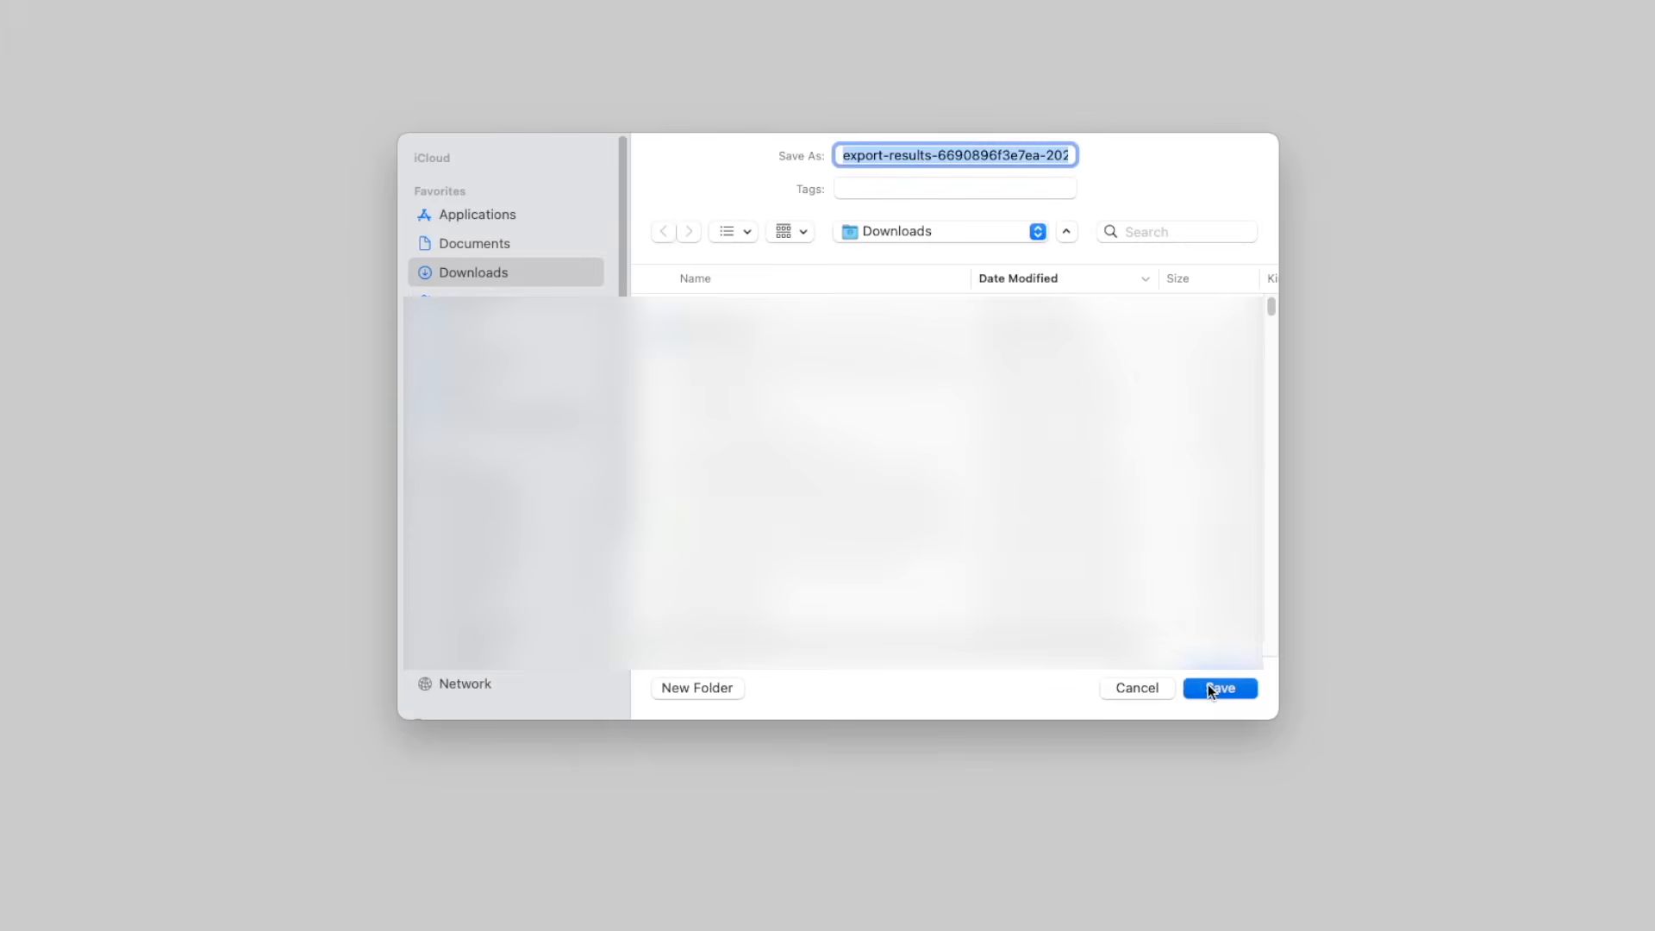
{"action": "left_click", "coordinate": [1218, 688]}
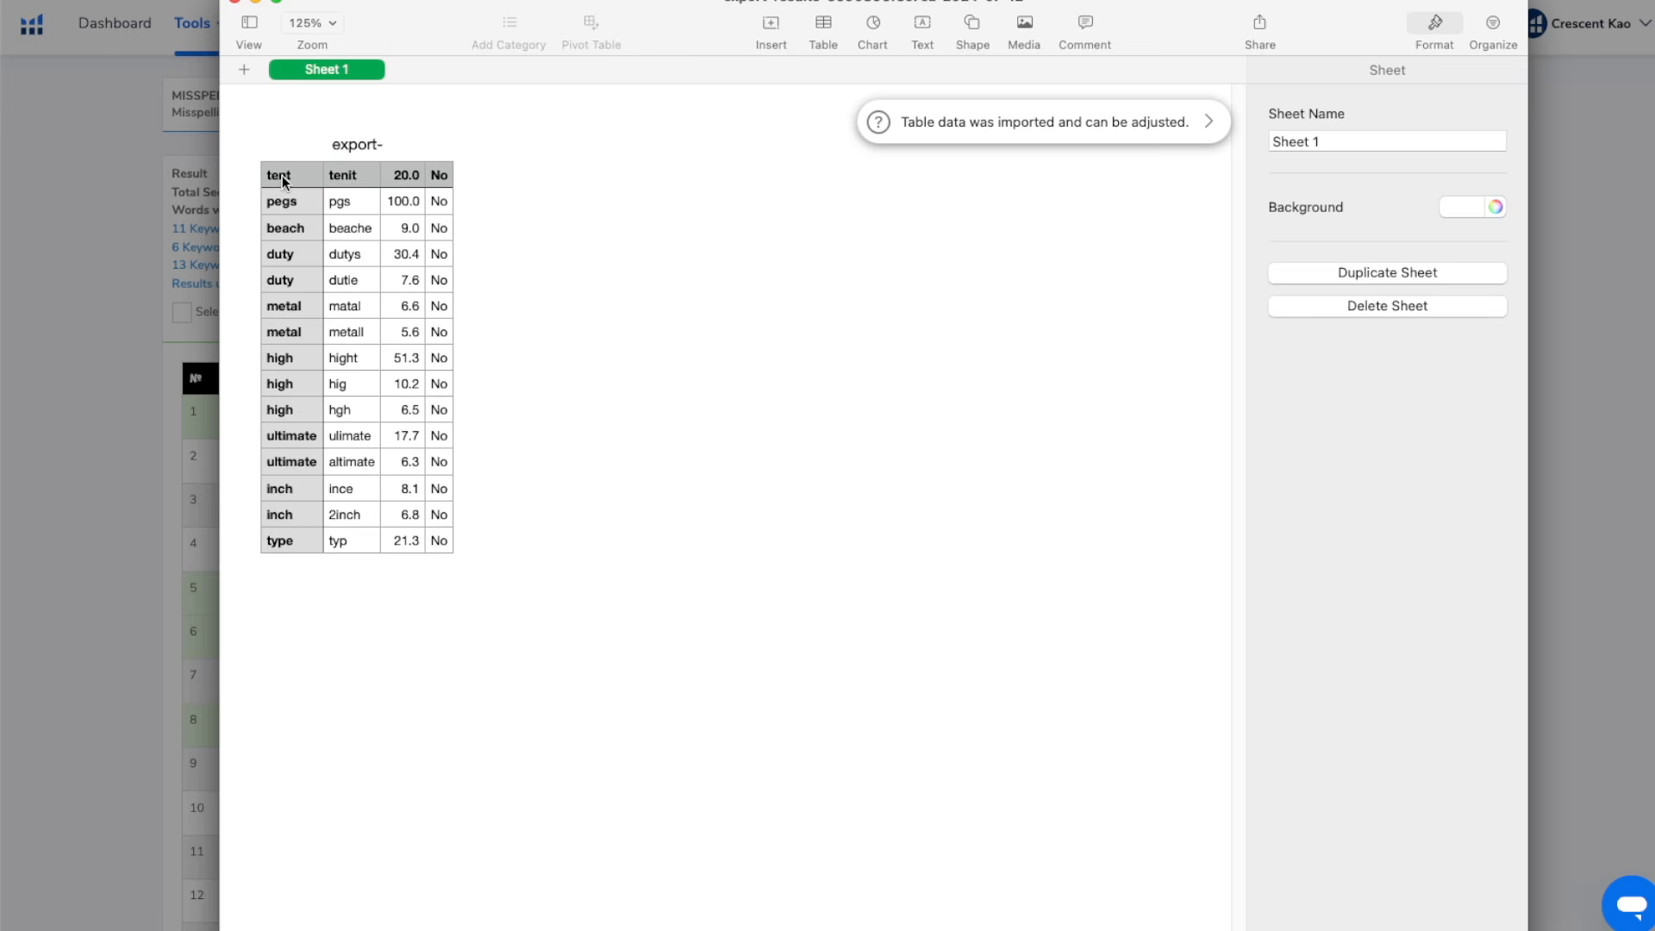
Delete the original keywords column from the exported table and copy the misspelled words from "tenit" through "typ"
{"action": "left_click", "coordinate": [282, 174]}
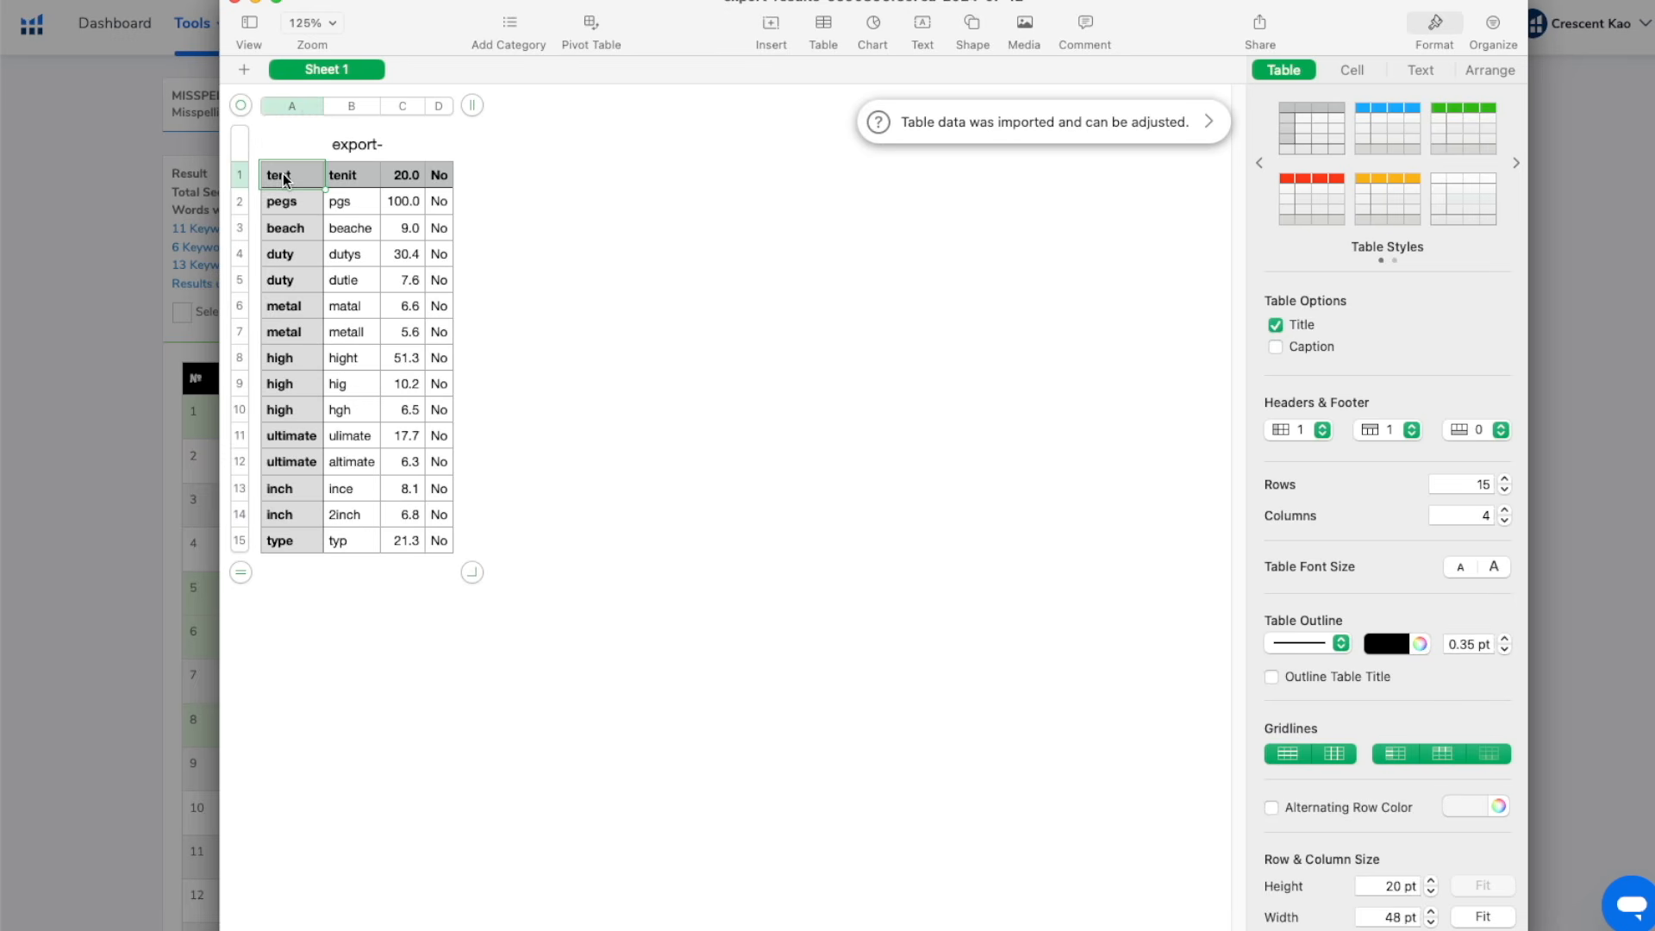
{"action": "left_click", "coordinate": [290, 106]}
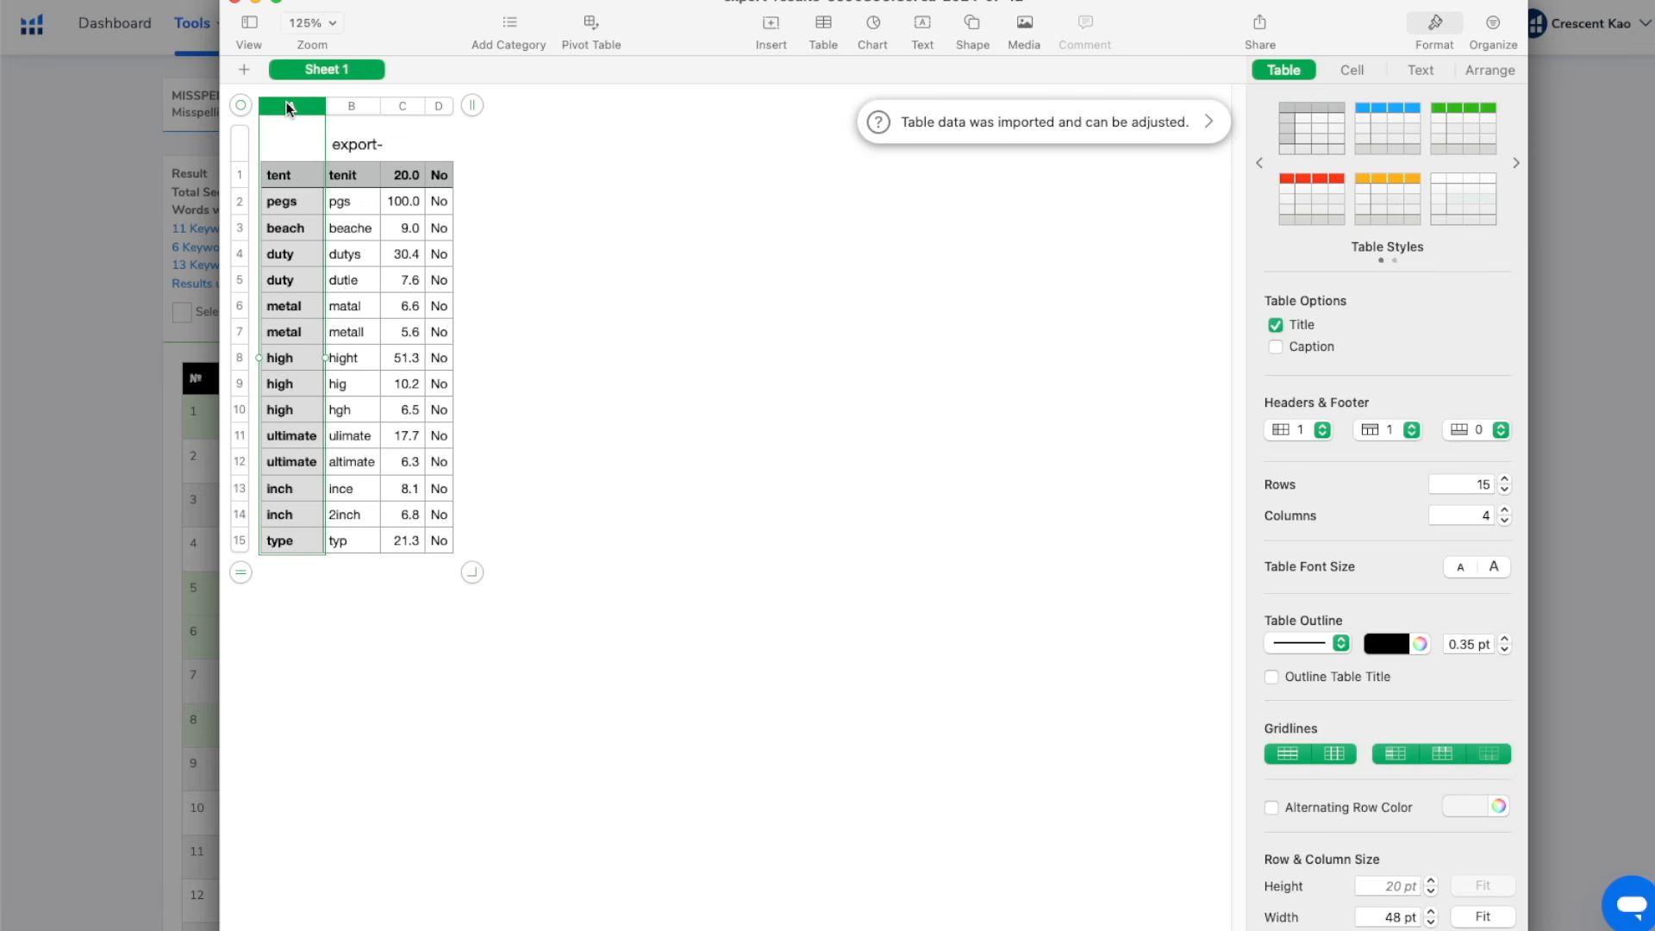
{"action": "right_click", "coordinate": [290, 106]}
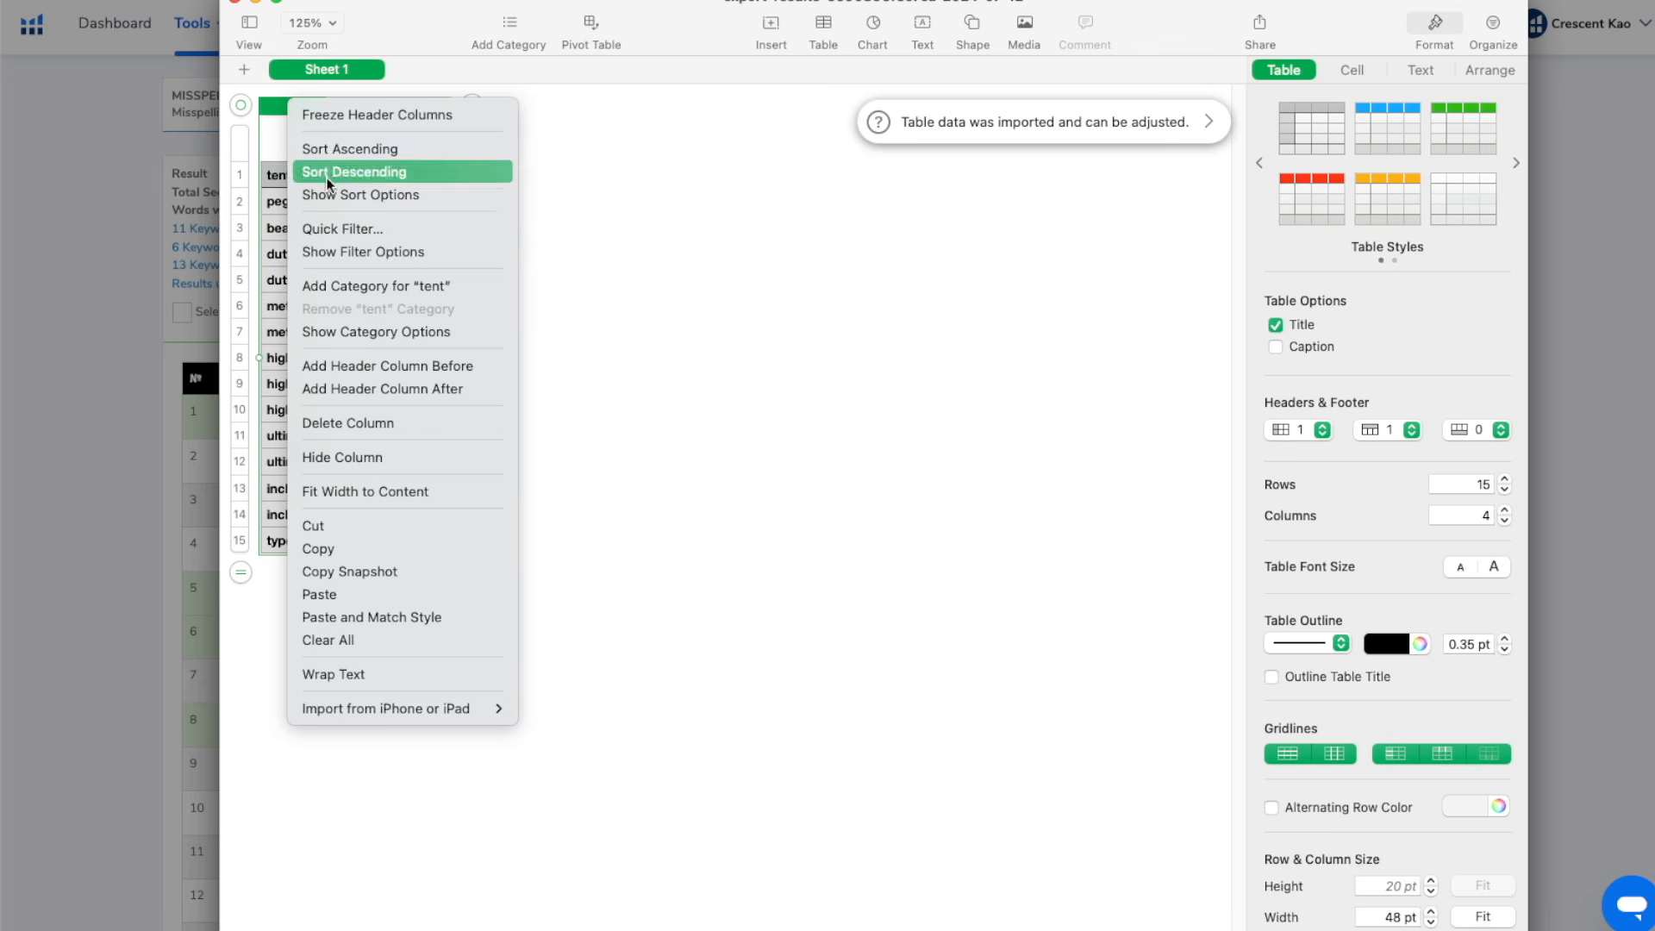
{"action": "left_click", "coordinate": [330, 424]}
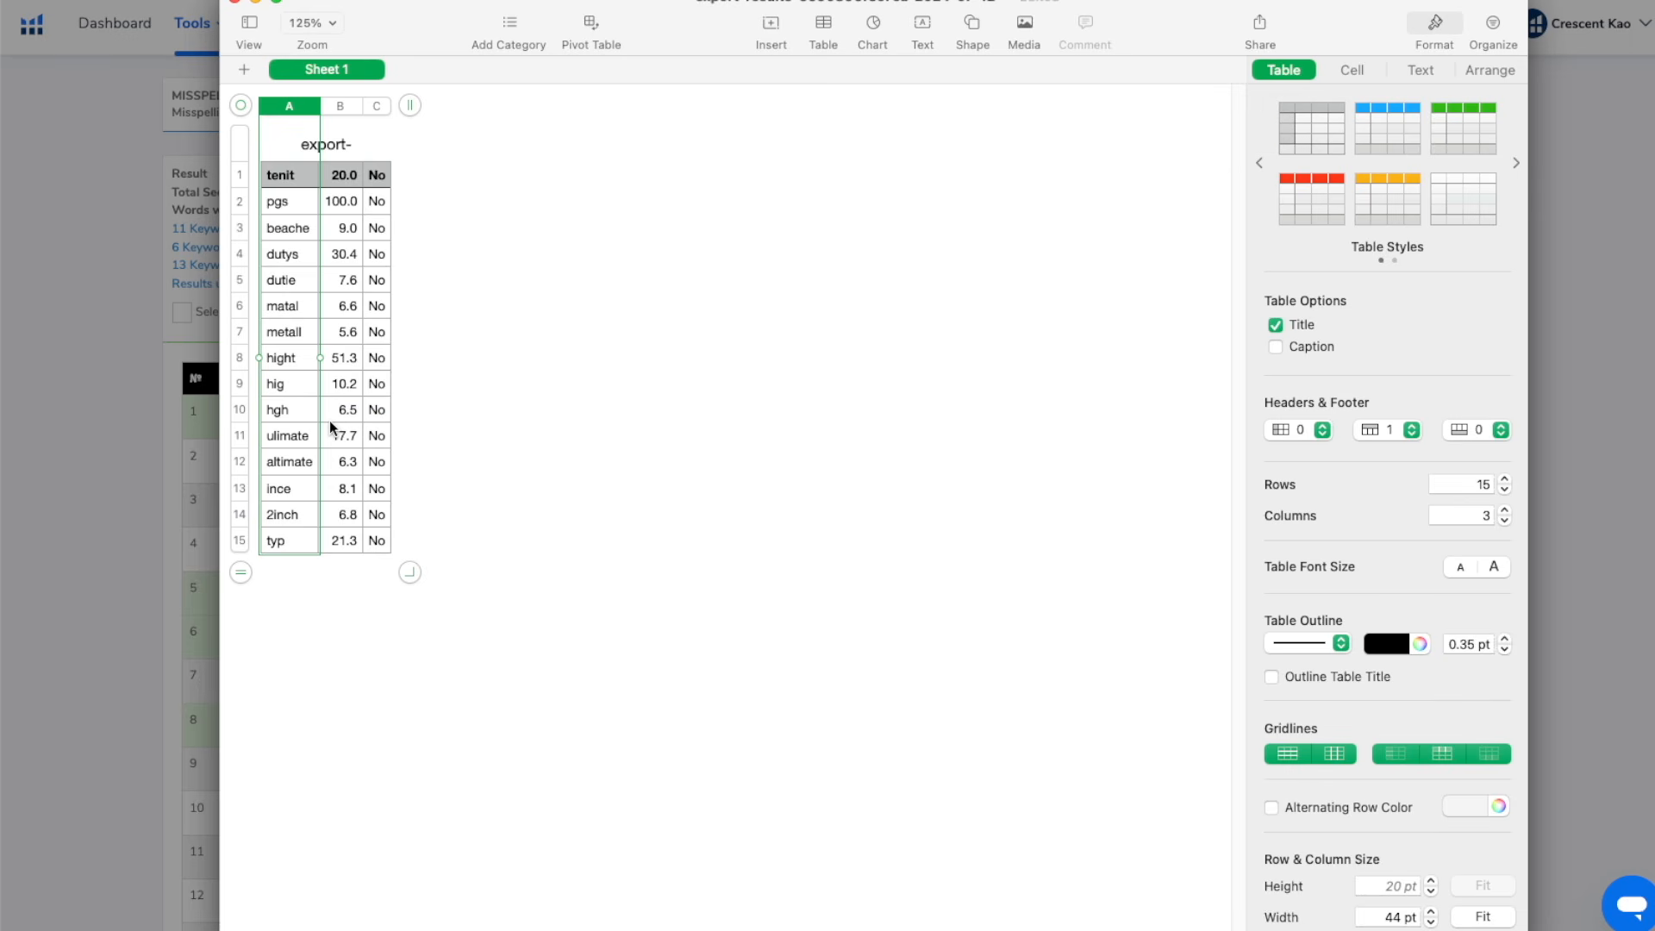
{"action": "left_click", "coordinate": [285, 175]}
{"action": "left_click", "coordinate": [287, 544], "text": "shift"}
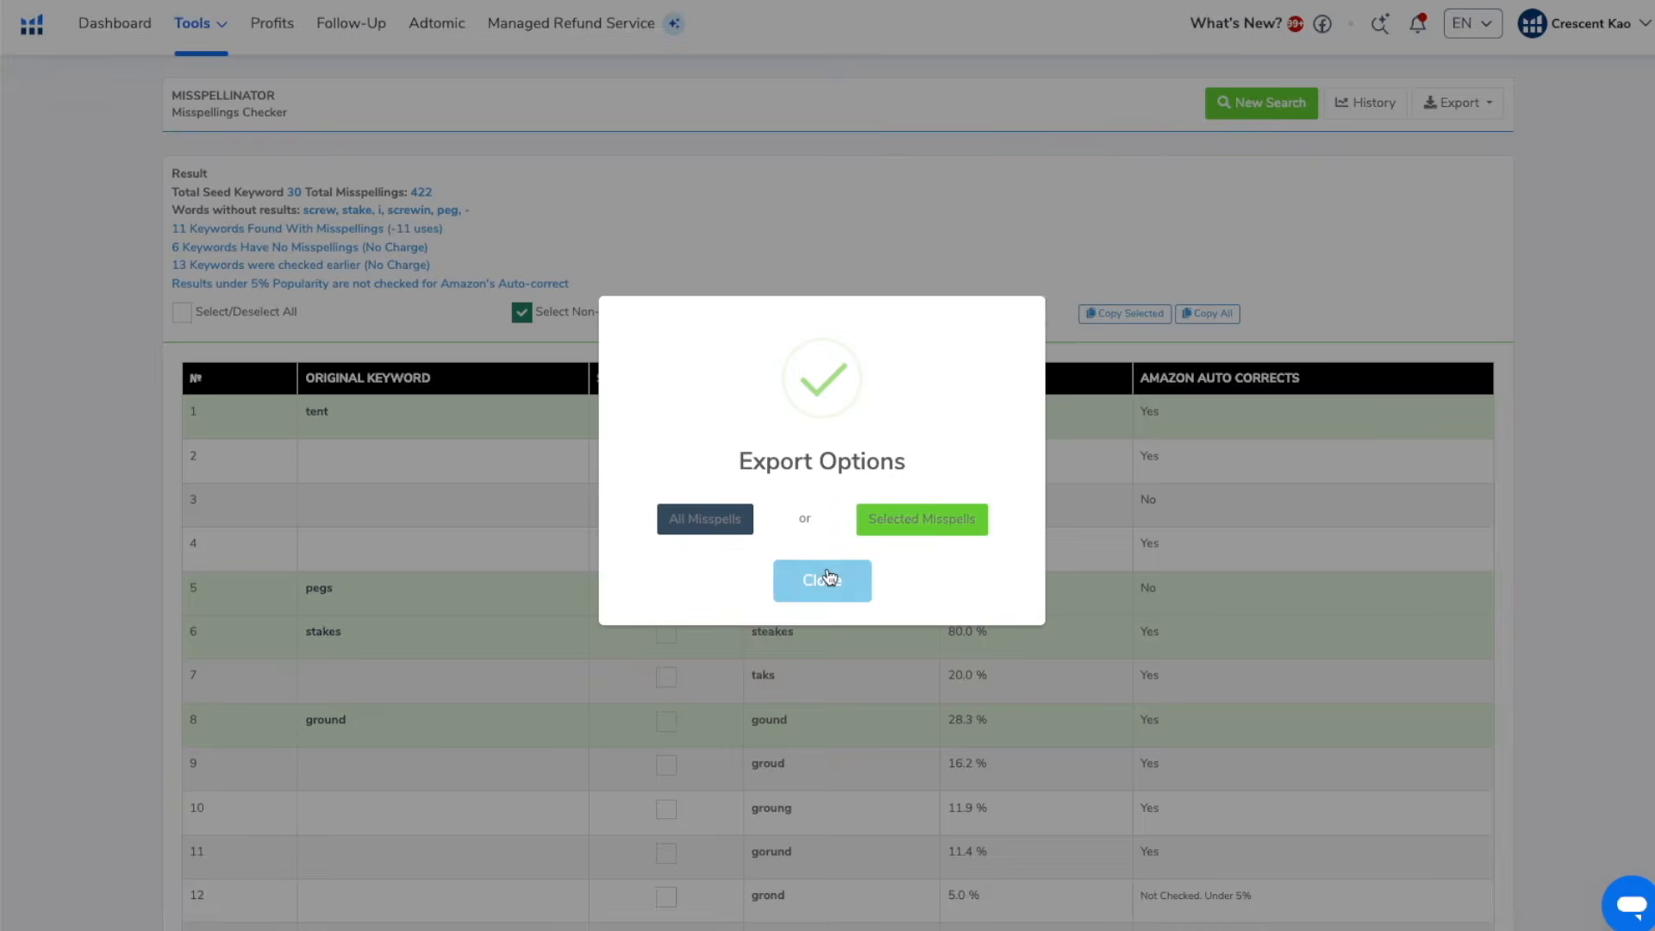
Close the Misspellinator export options and open the "Tent Stake - Misspelled Keywords" folder in My List - Keywords
{"action": "left_click", "coordinate": [828, 577]}
{"action": "mouse_move", "coordinate": [231, 30]}
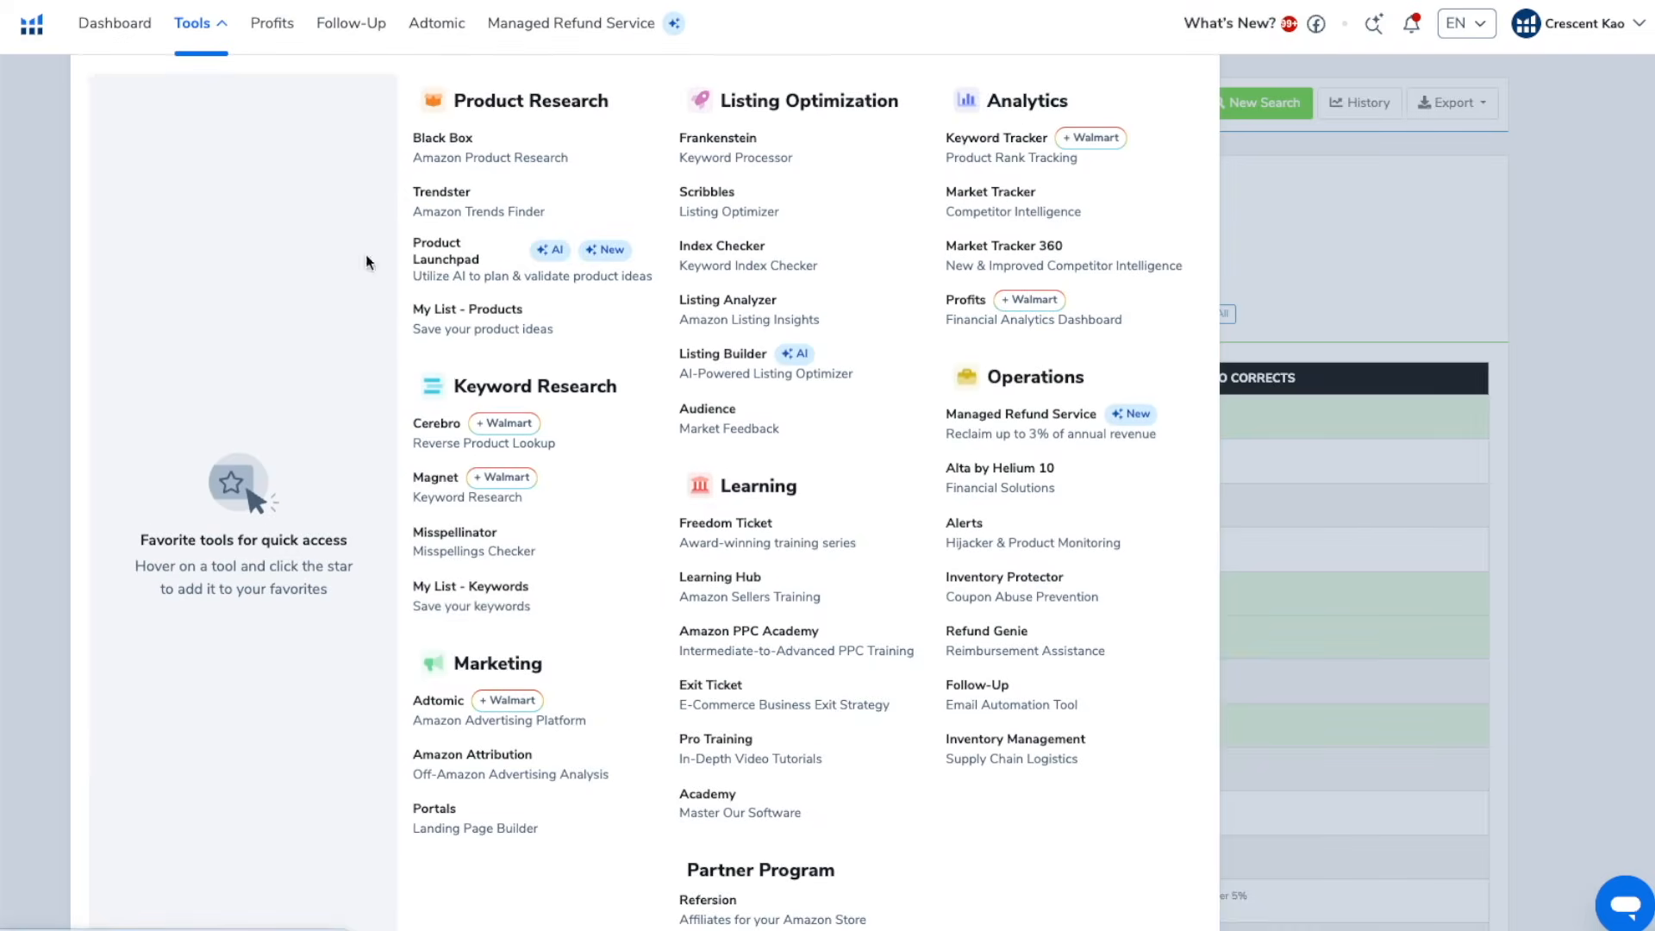
{"action": "left_click", "coordinate": [482, 583]}
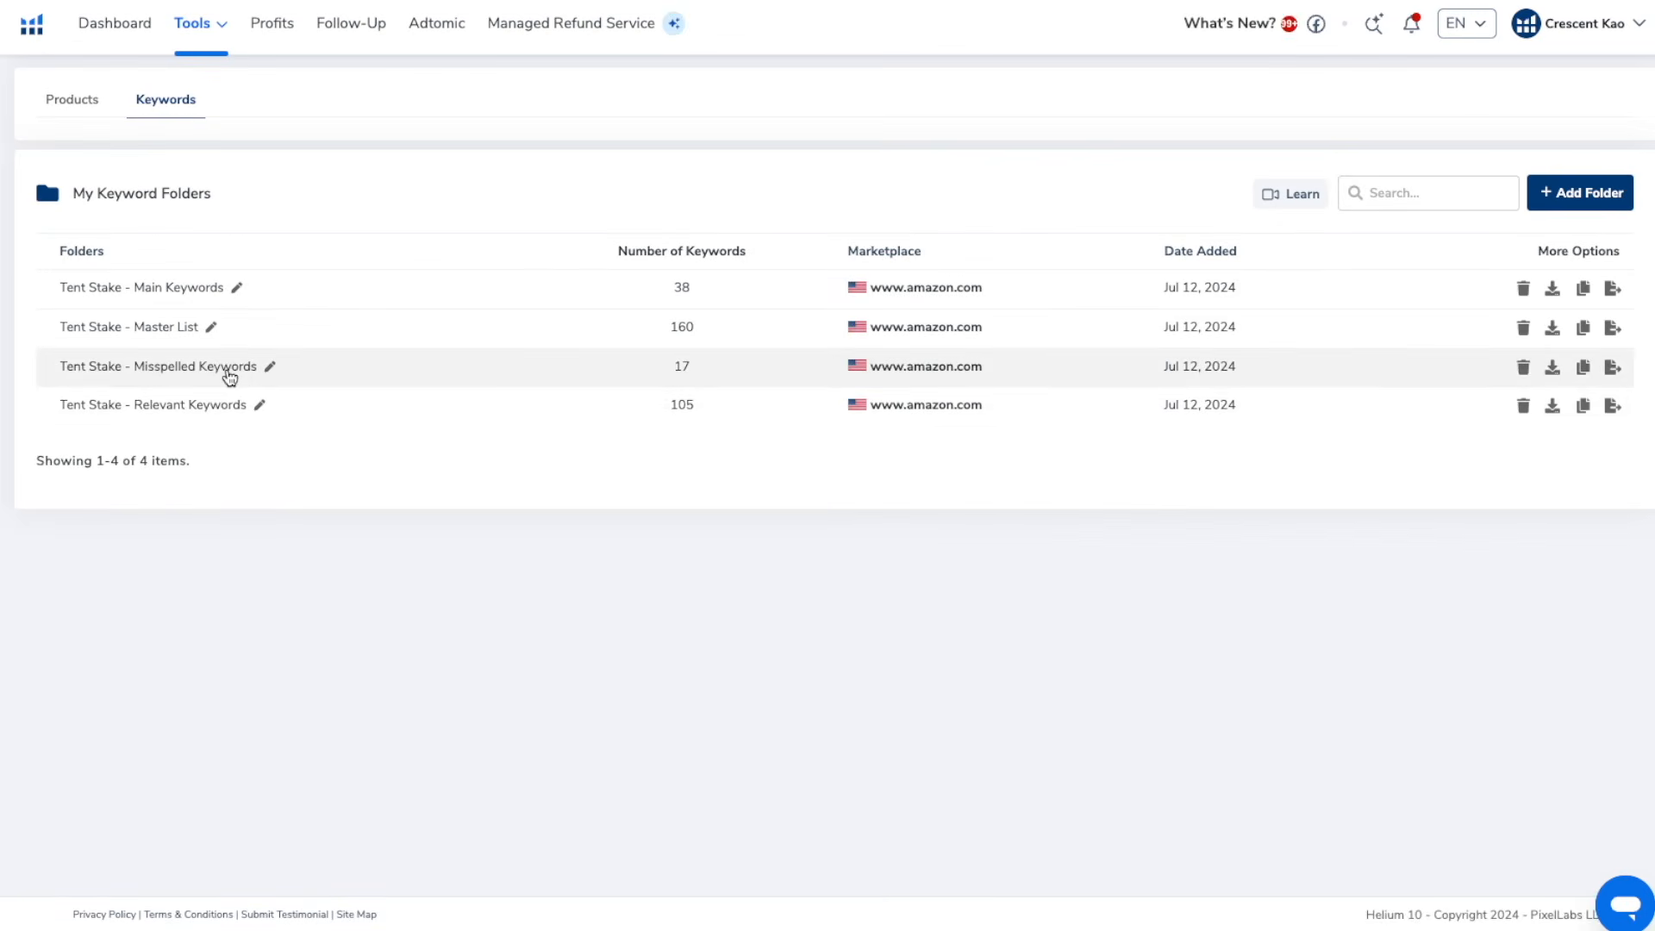
{"action": "left_click", "coordinate": [230, 371]}
Add the copied misspellings as new keywords to the misspelled keywords folder and save them
{"action": "left_click", "coordinate": [1607, 197]}
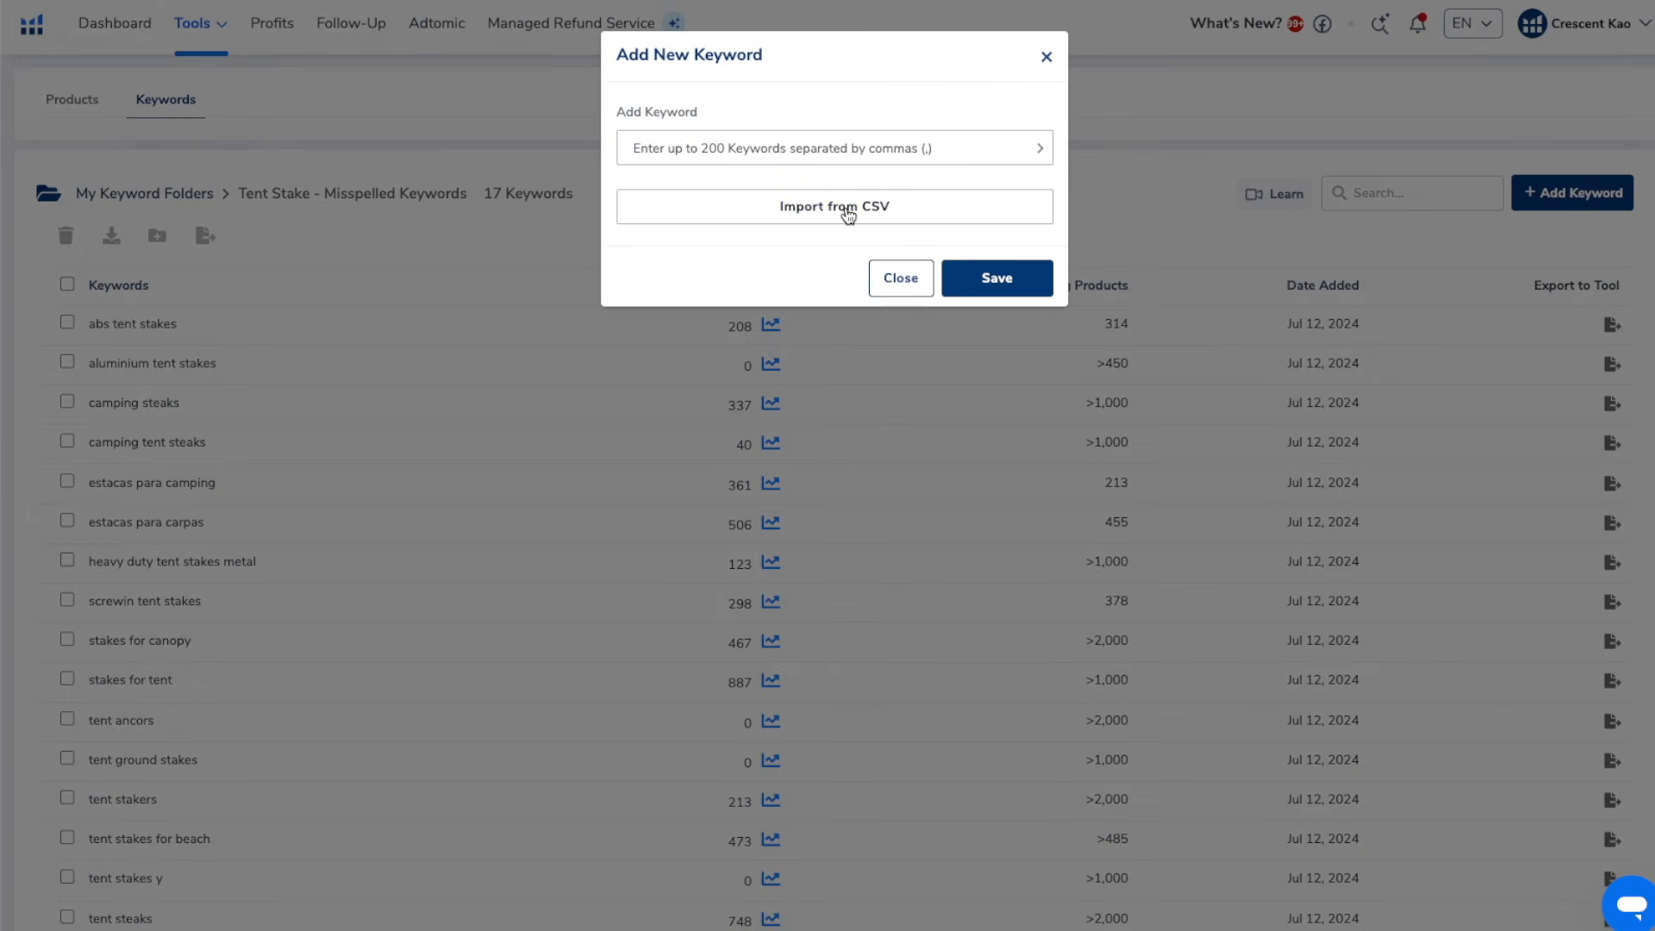
{"action": "left_click", "coordinate": [848, 208]}
{"action": "double_click", "coordinate": [660, 143]}
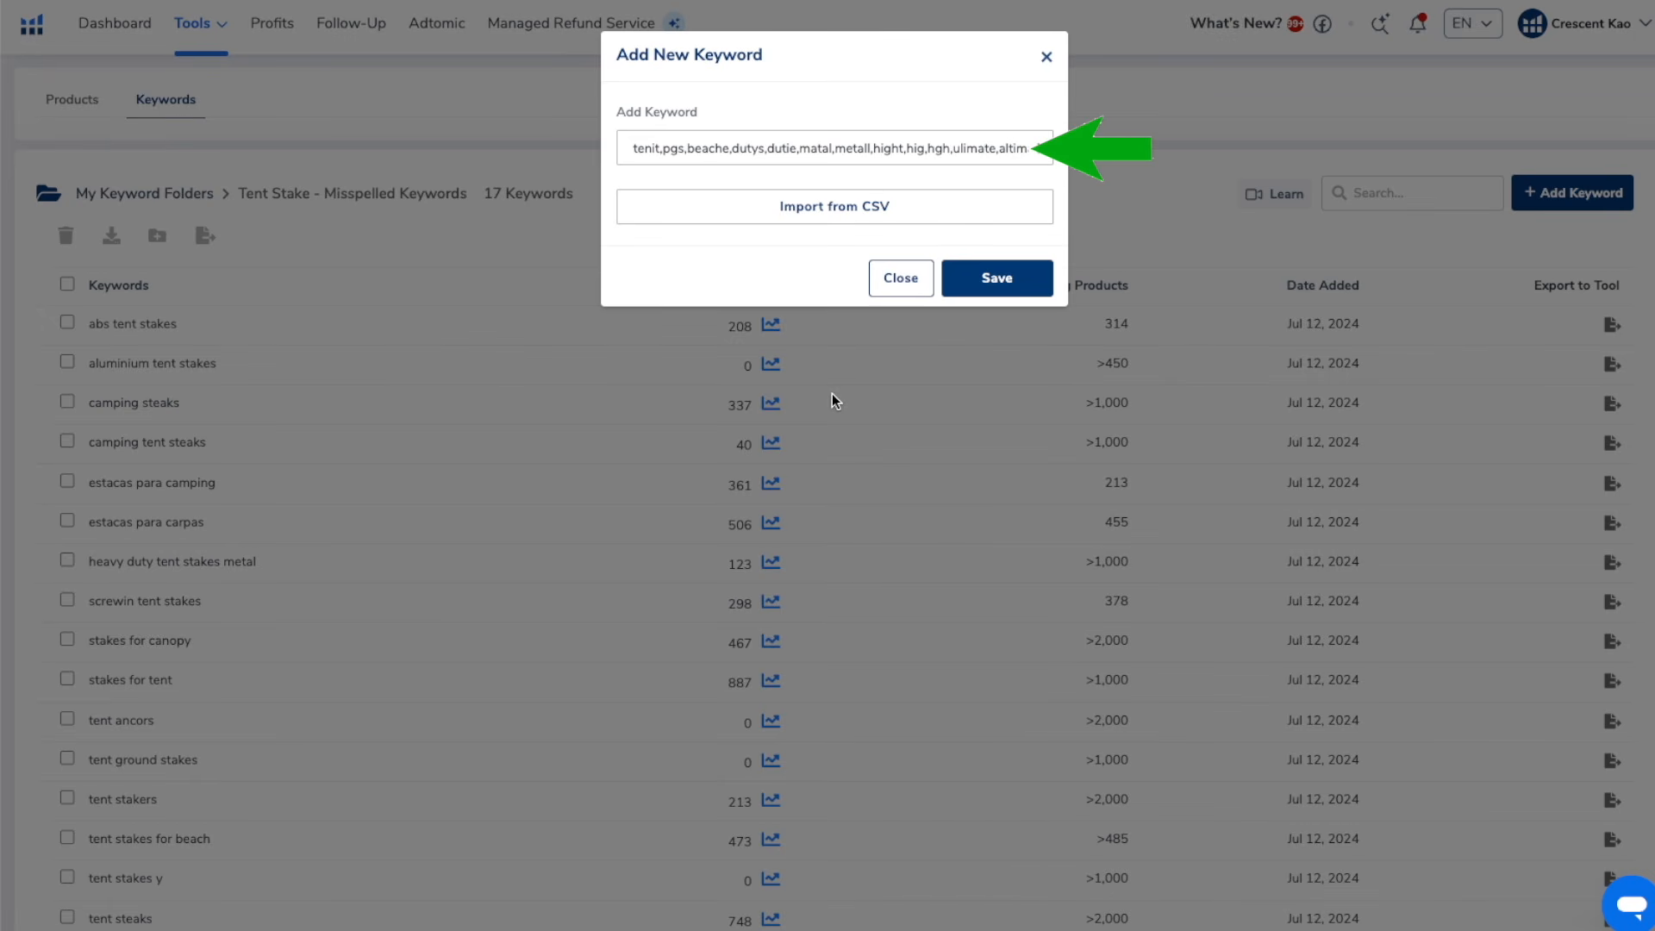
{"action": "left_click", "coordinate": [971, 294]}
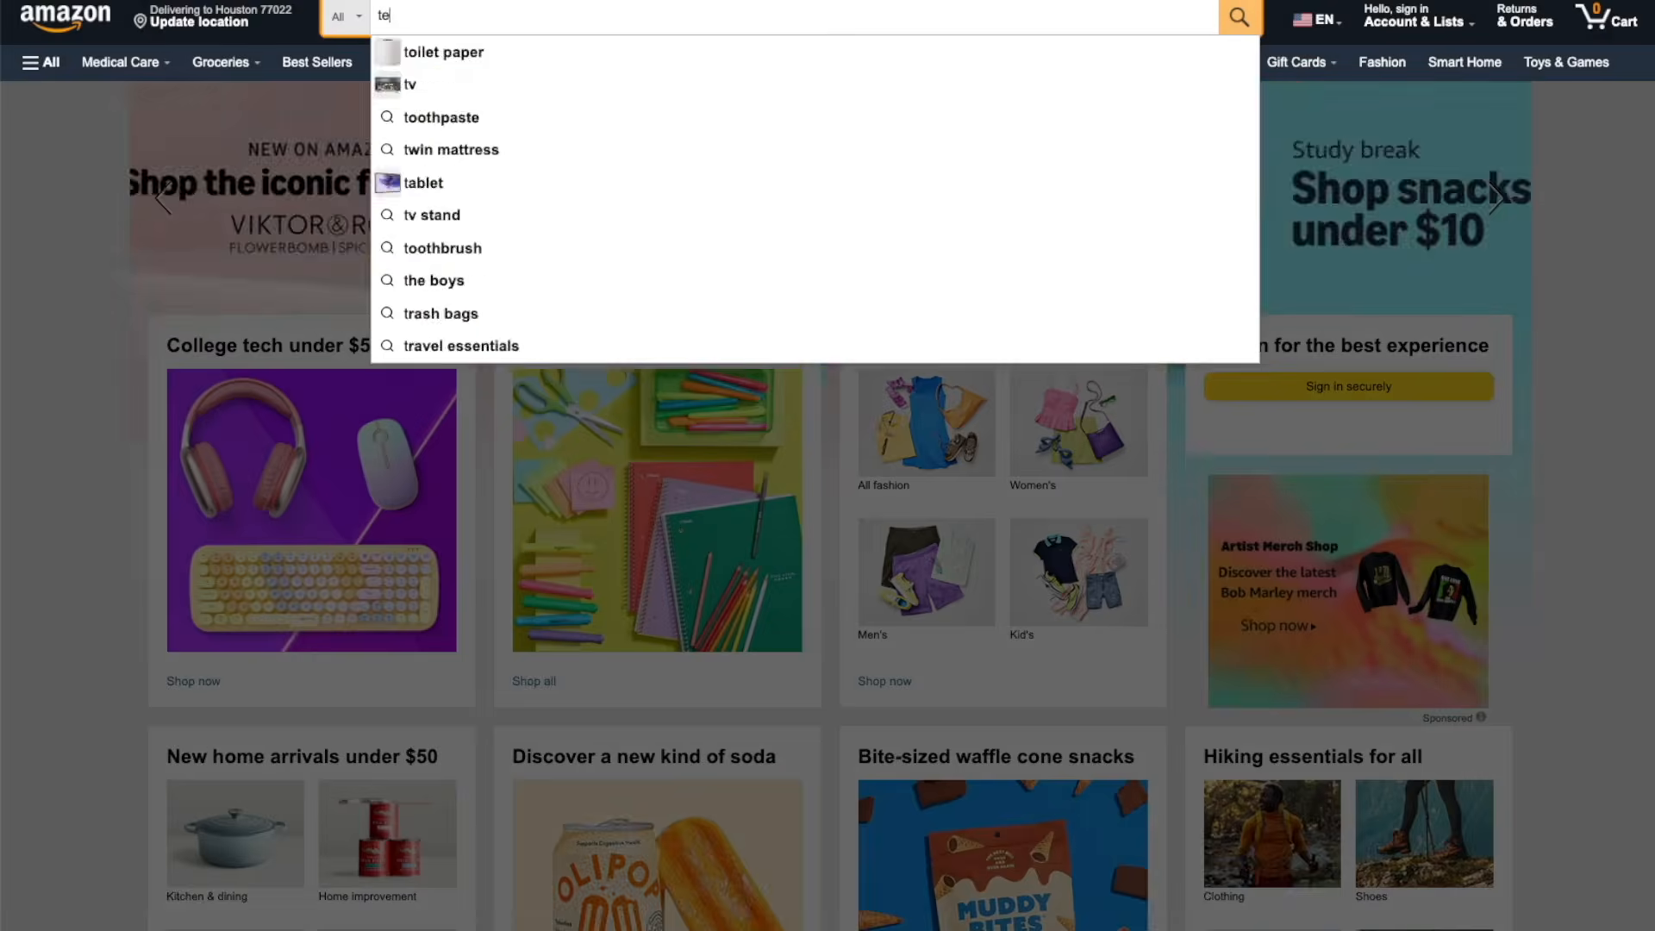
Search Amazon for "tent stakes" and look through the sponsored and organic product results
{"action": "type", "text": "ent stakes"}
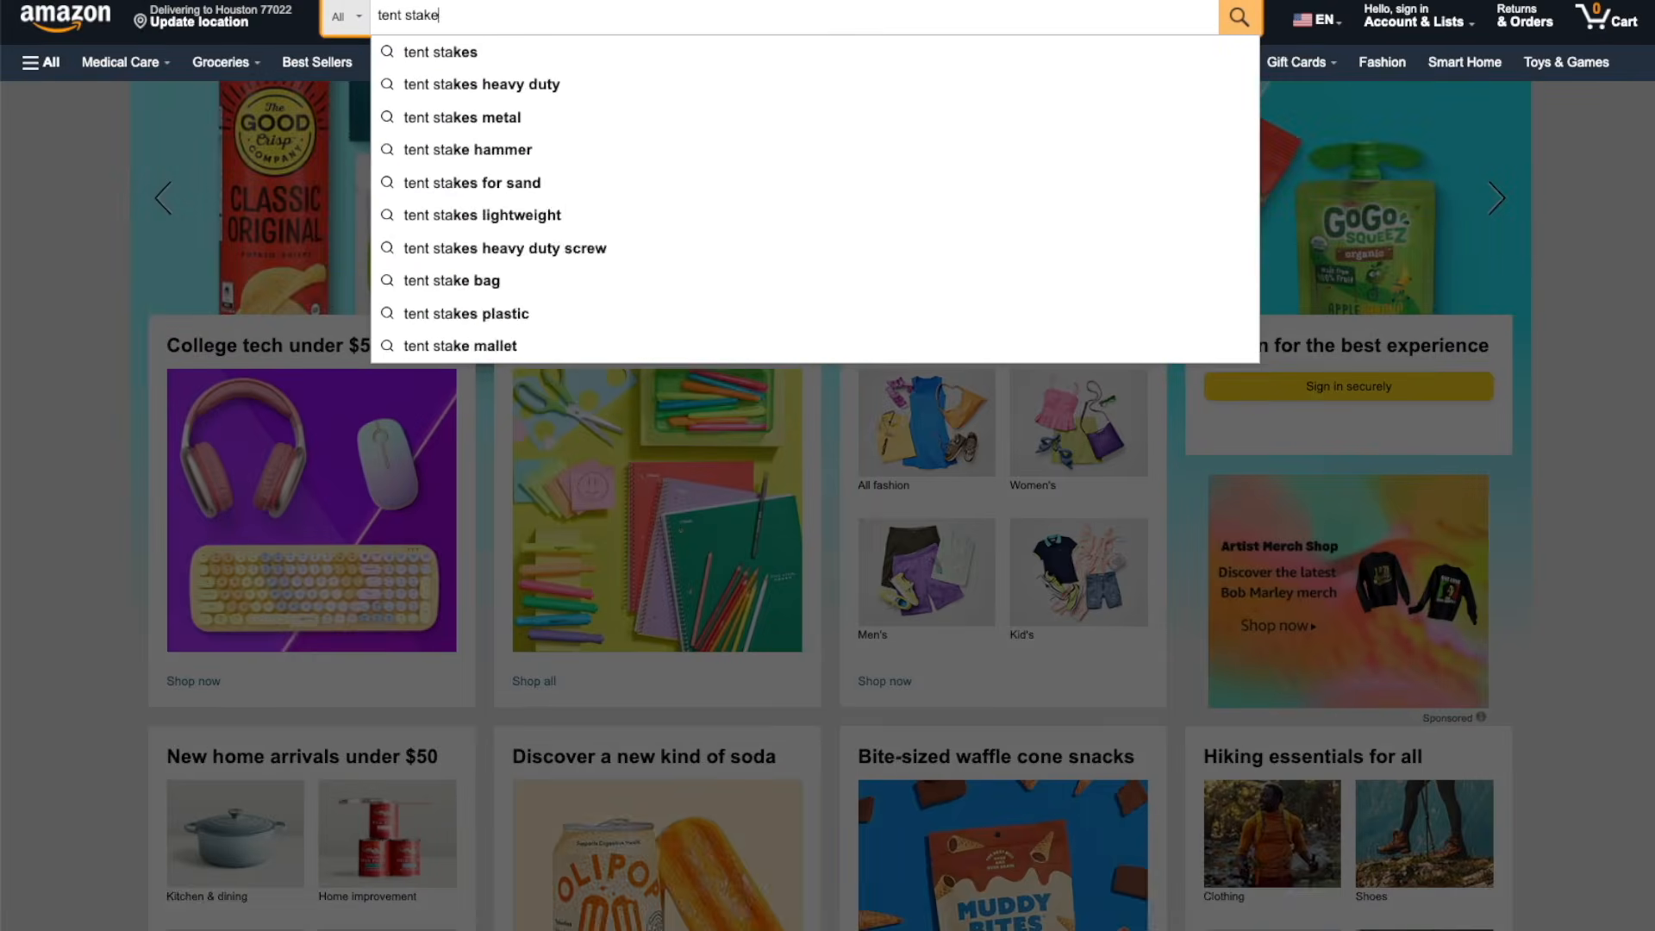
{"action": "key", "text": "Return"}
{"action": "scroll", "coordinate": [828, 466], "scroll_direction": "down", "scroll_amount": 6}
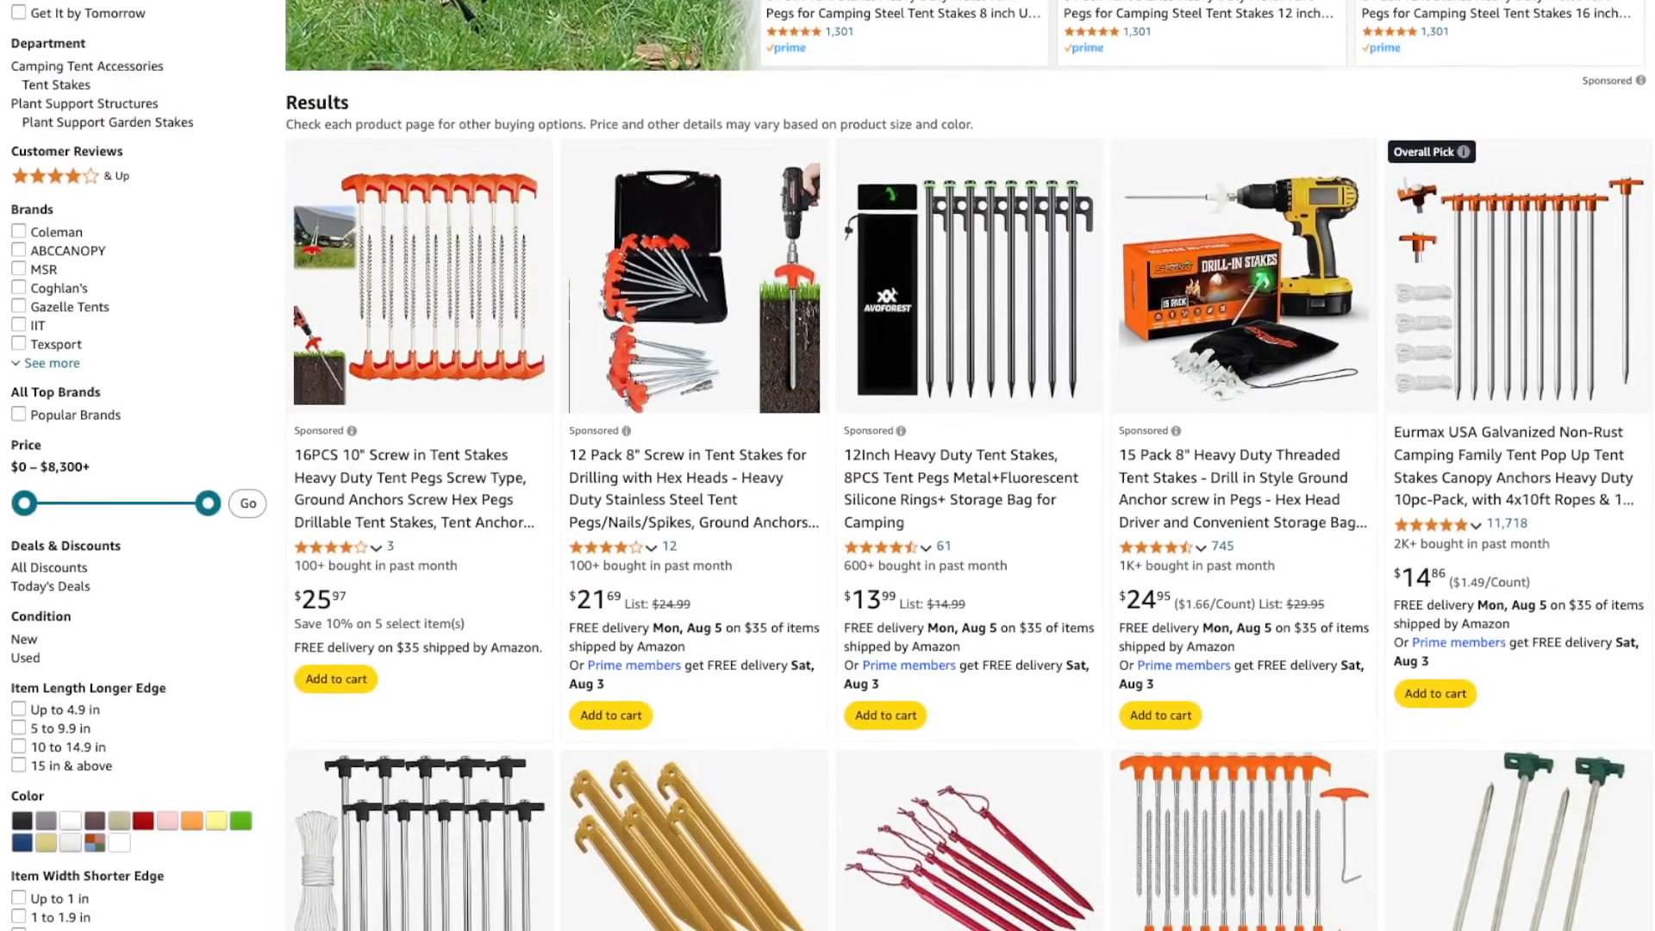
{"action": "scroll", "coordinate": [828, 466], "scroll_direction": "down", "scroll_amount": 7}
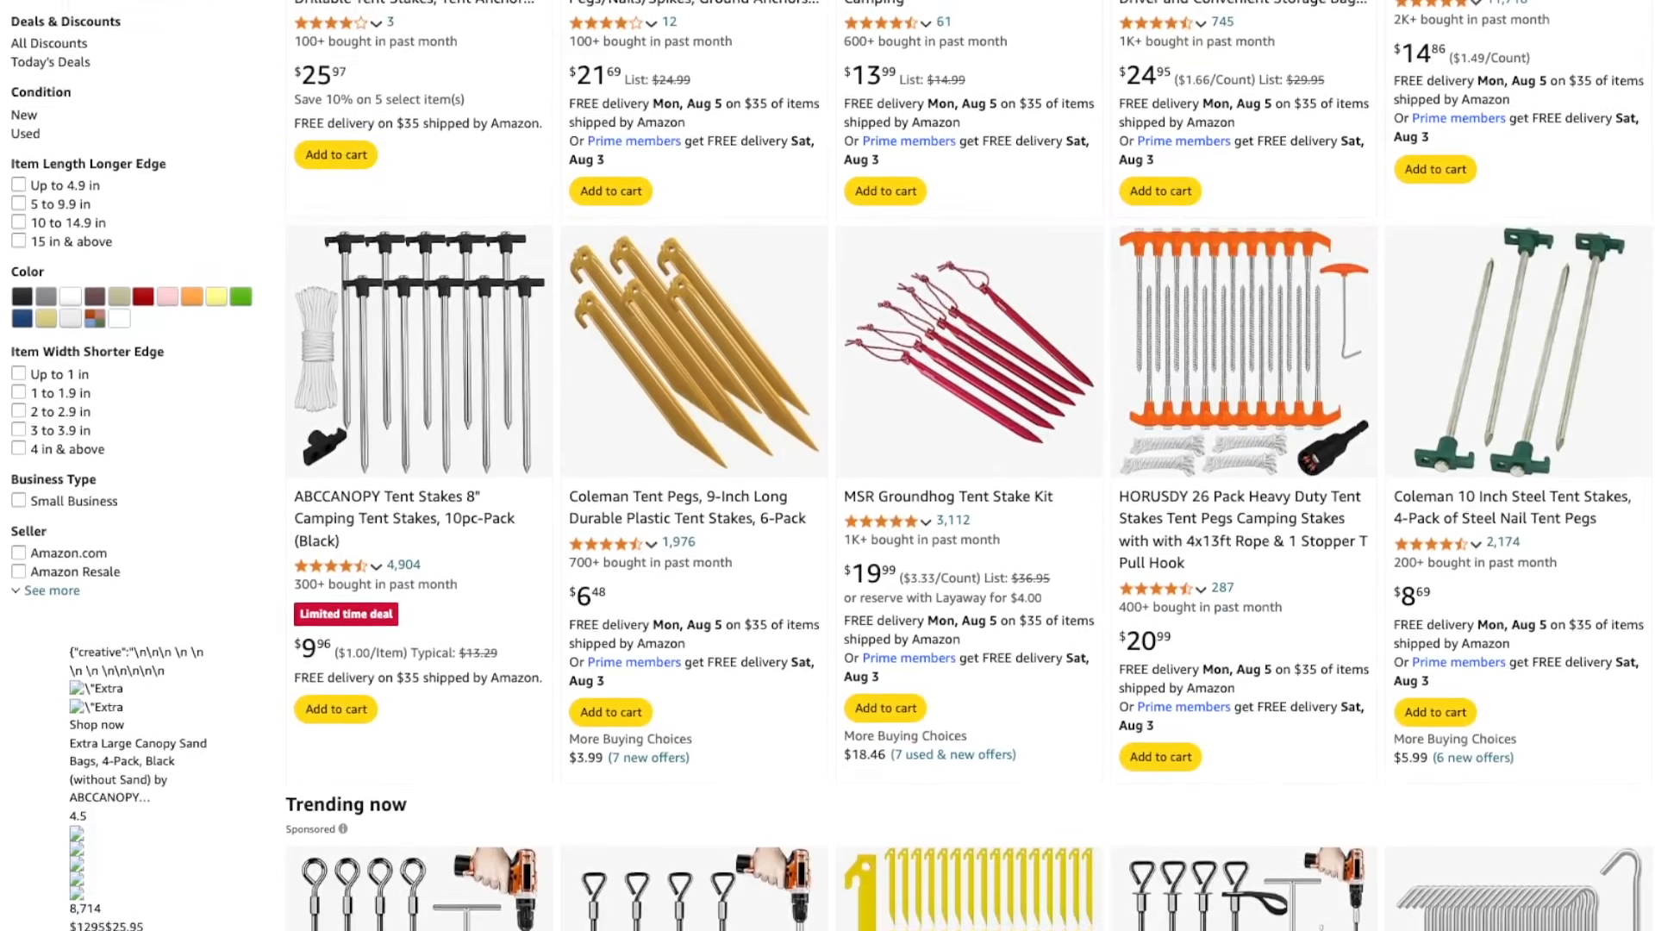
{"action": "scroll", "coordinate": [828, 465], "scroll_direction": "down", "scroll_amount": 8}
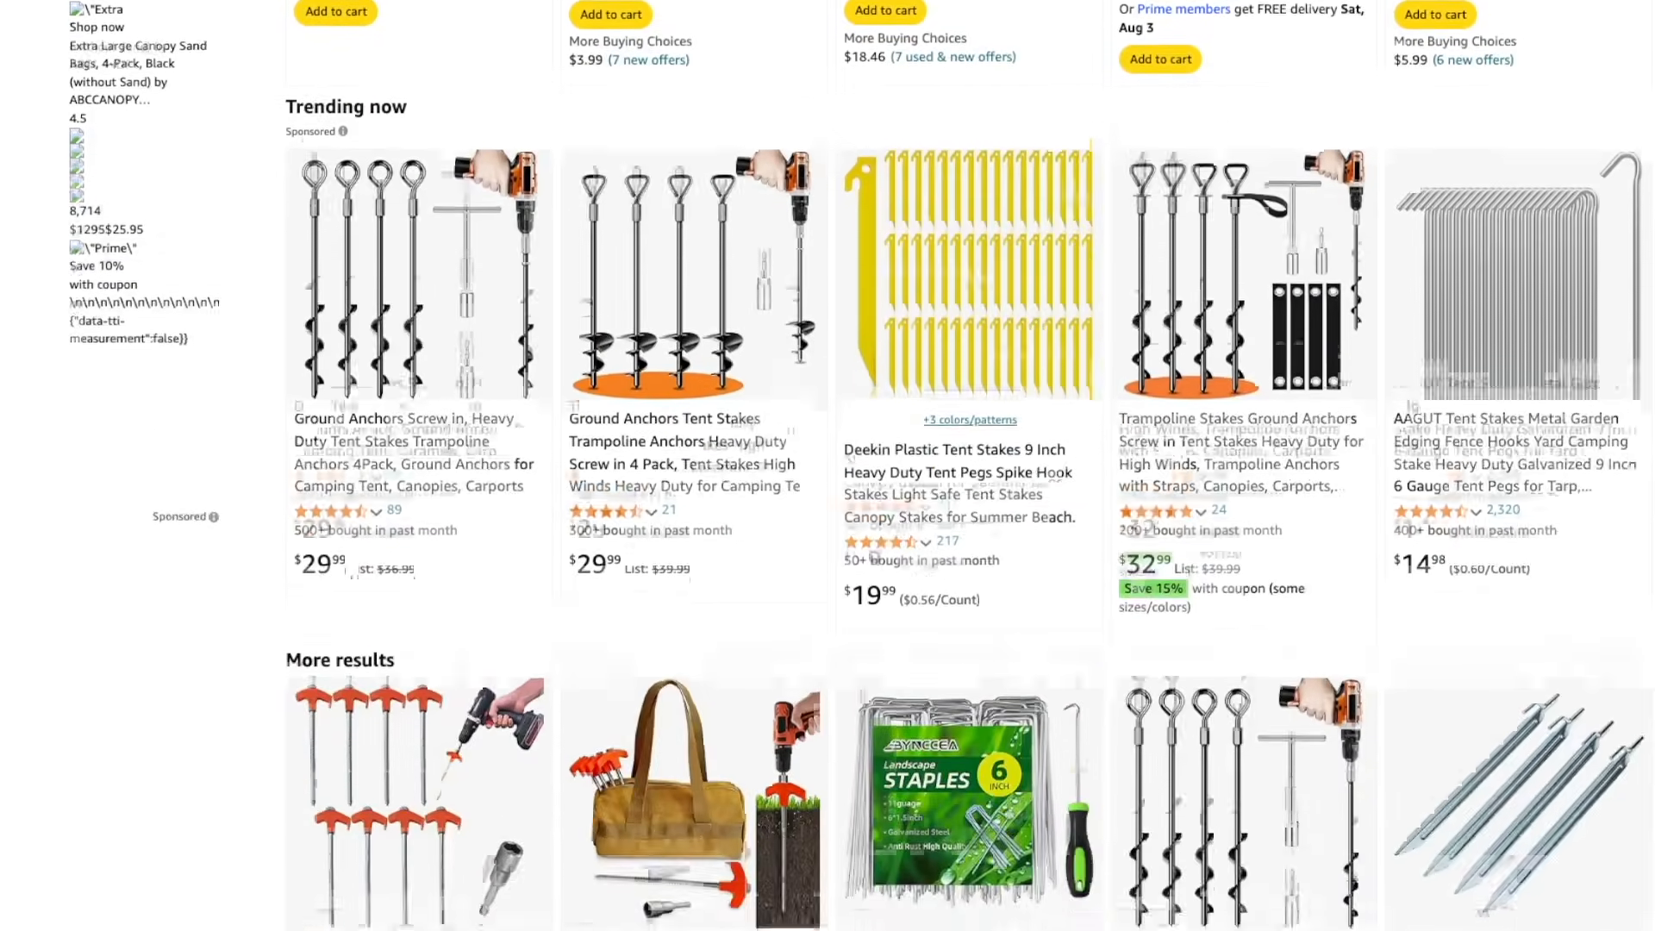
{"action": "scroll", "coordinate": [827, 465], "scroll_direction": "down", "scroll_amount": 1}
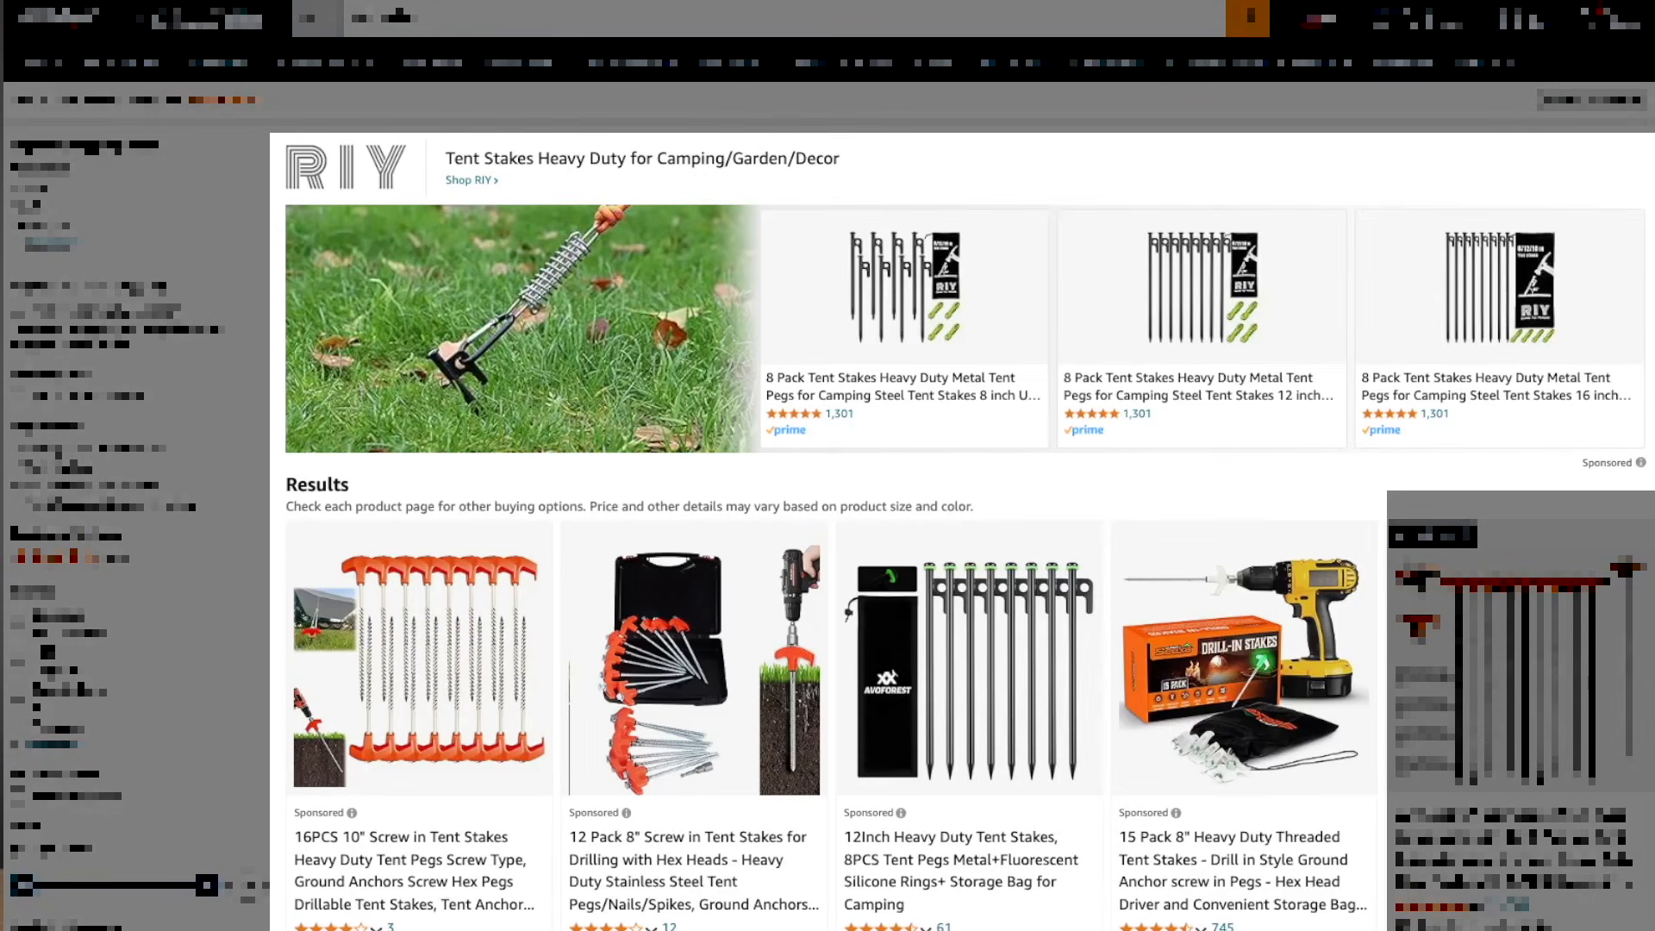
{"action": "scroll", "coordinate": [827, 465], "scroll_direction": "down", "scroll_amount": 6}
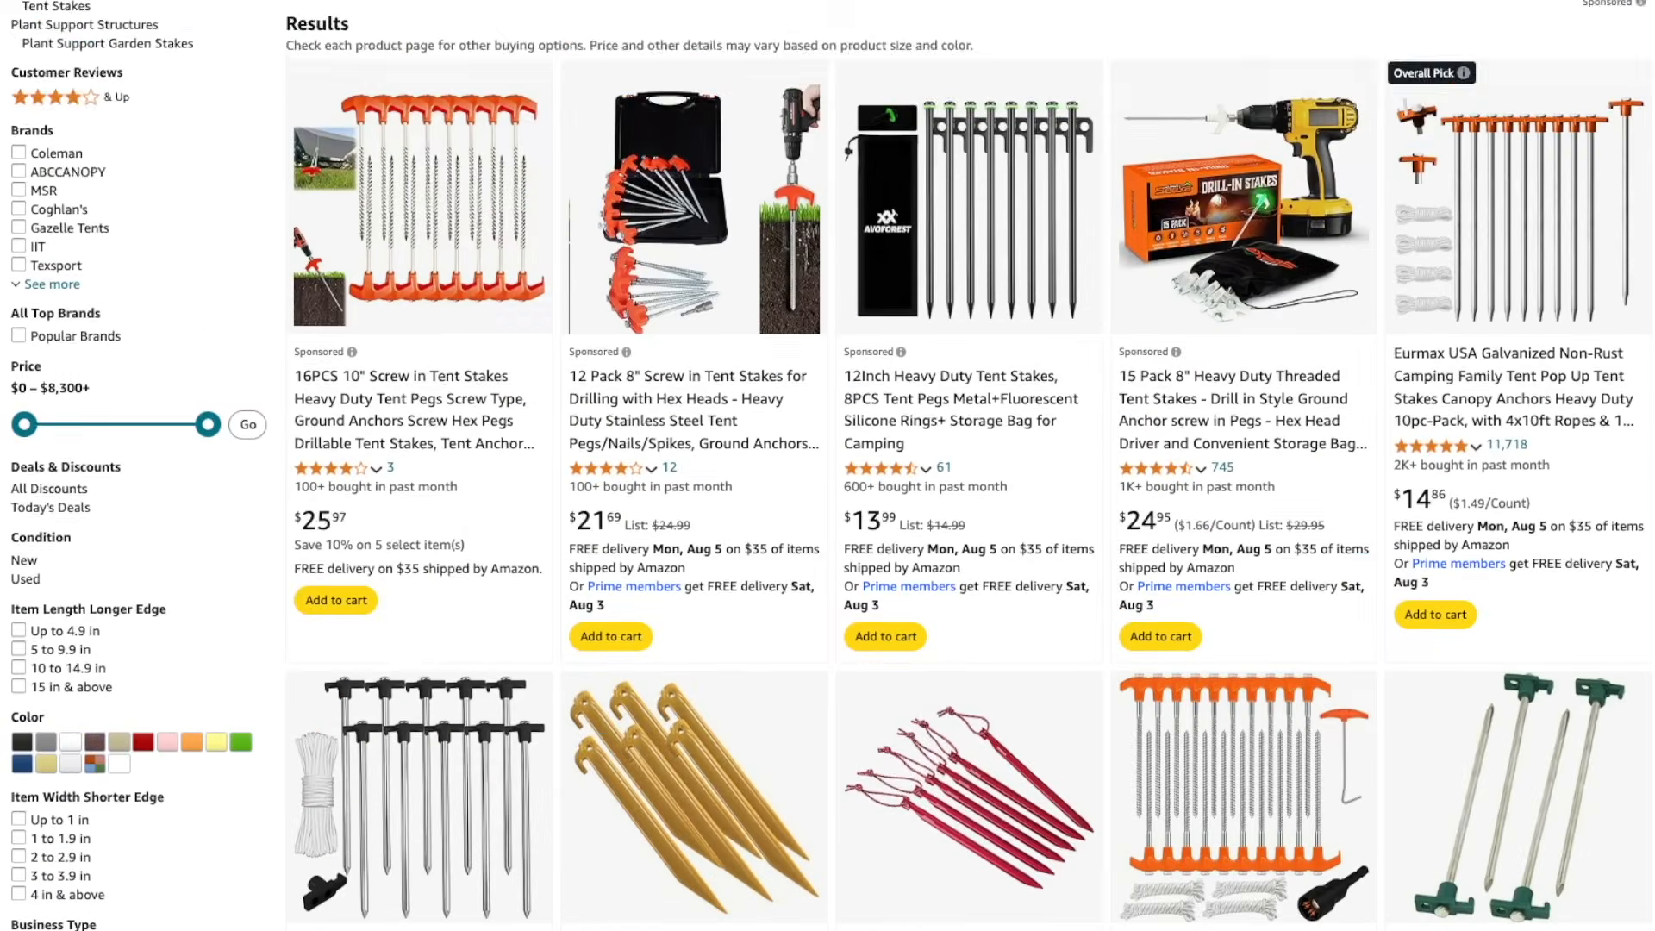
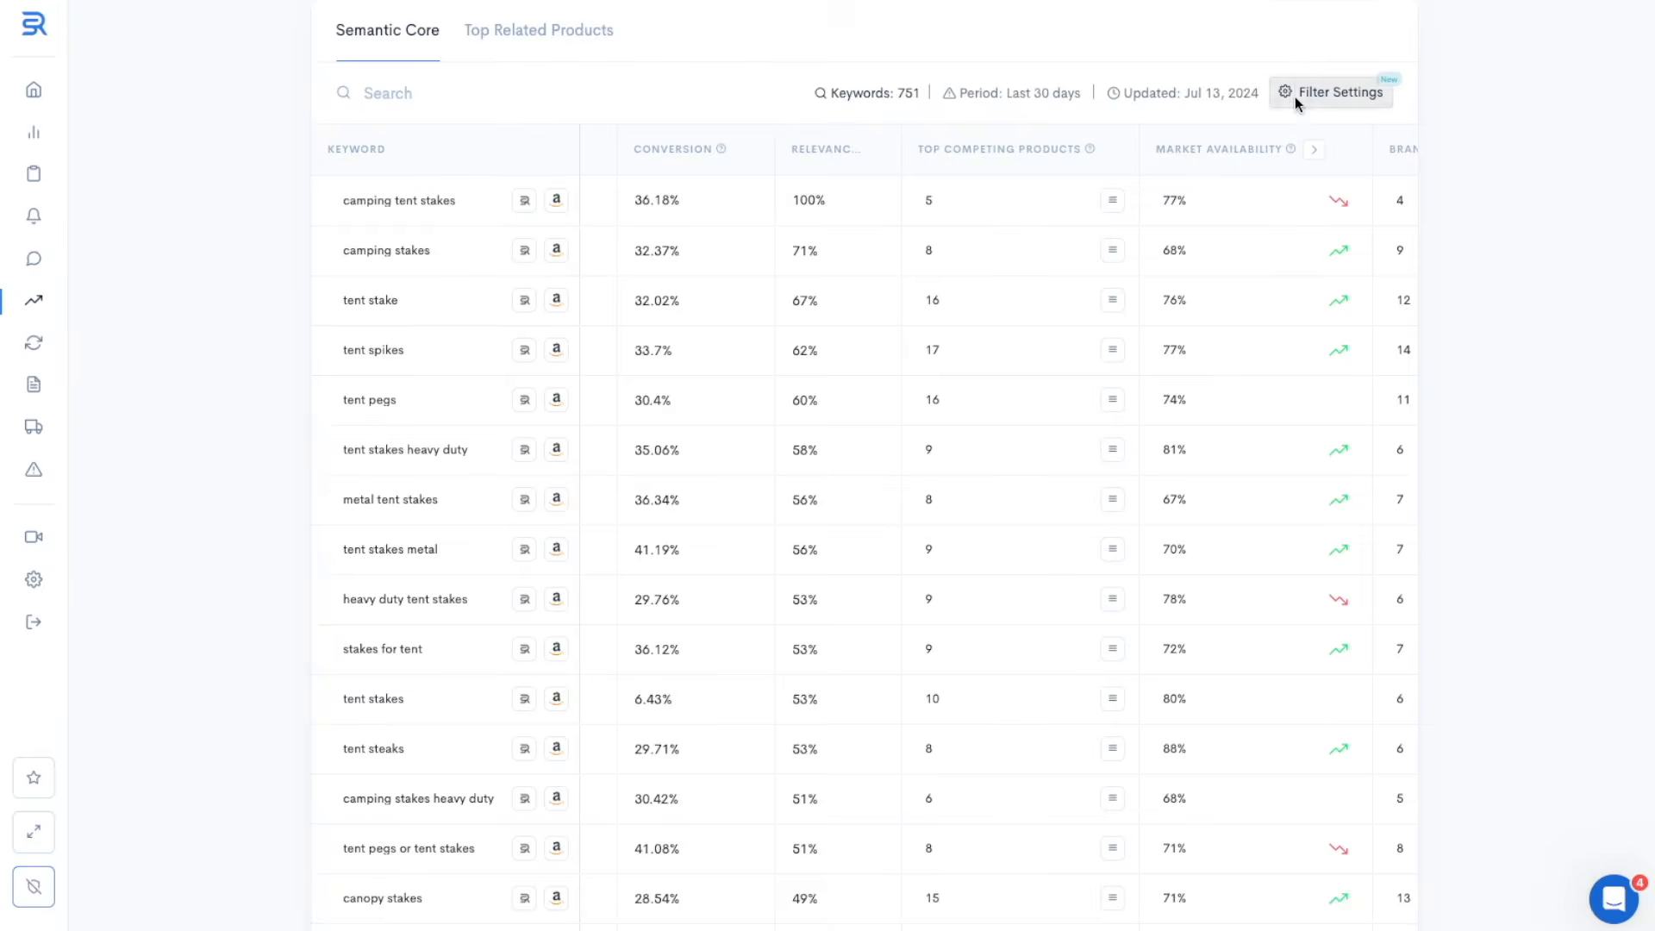
Filter the semantic core keywords to a minimum conversion of 19% and a minimum market availability of 39%
{"action": "left_click", "coordinate": [1338, 92]}
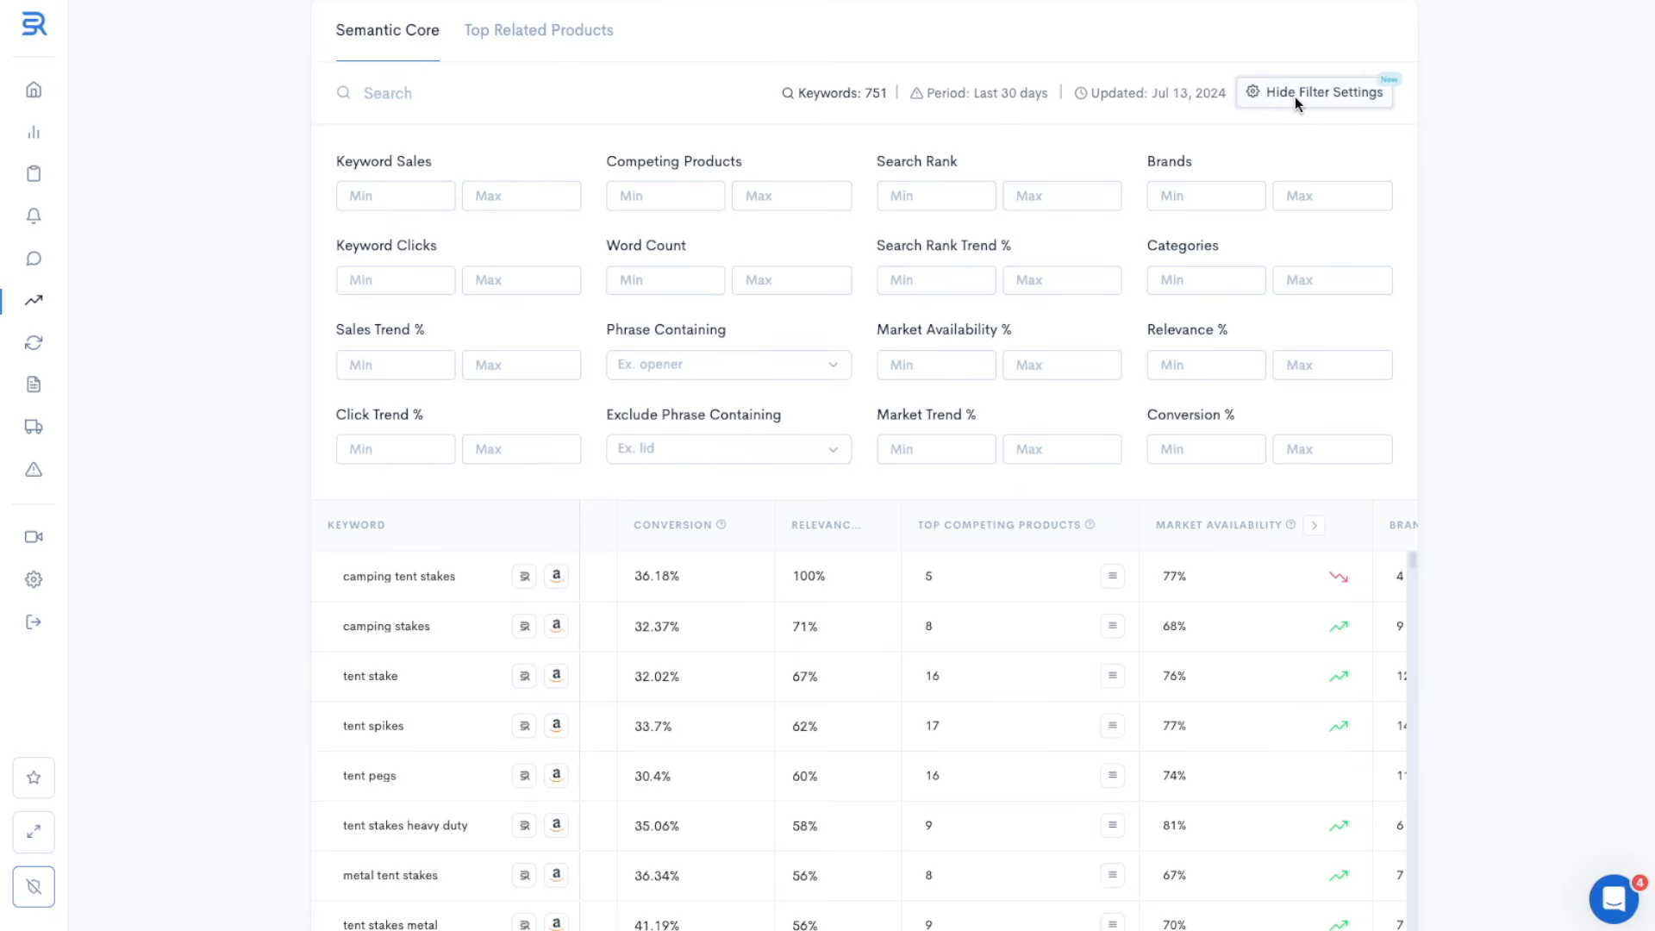
{"action": "left_click", "coordinate": [1196, 448]}
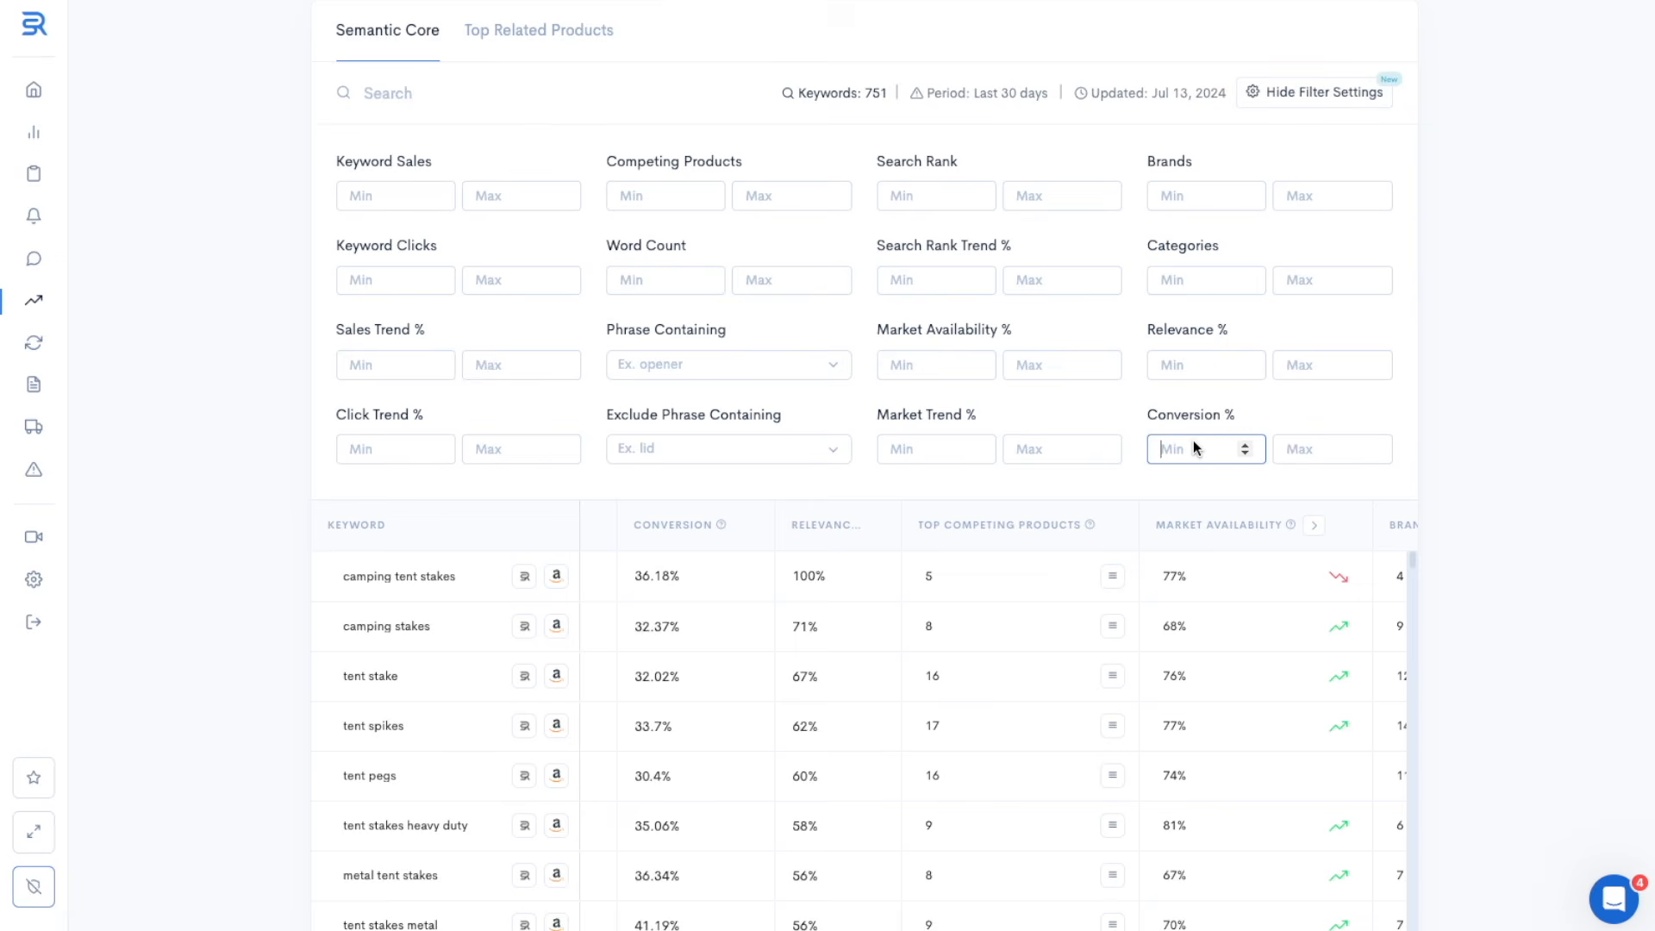
{"action": "type", "text": "19"}
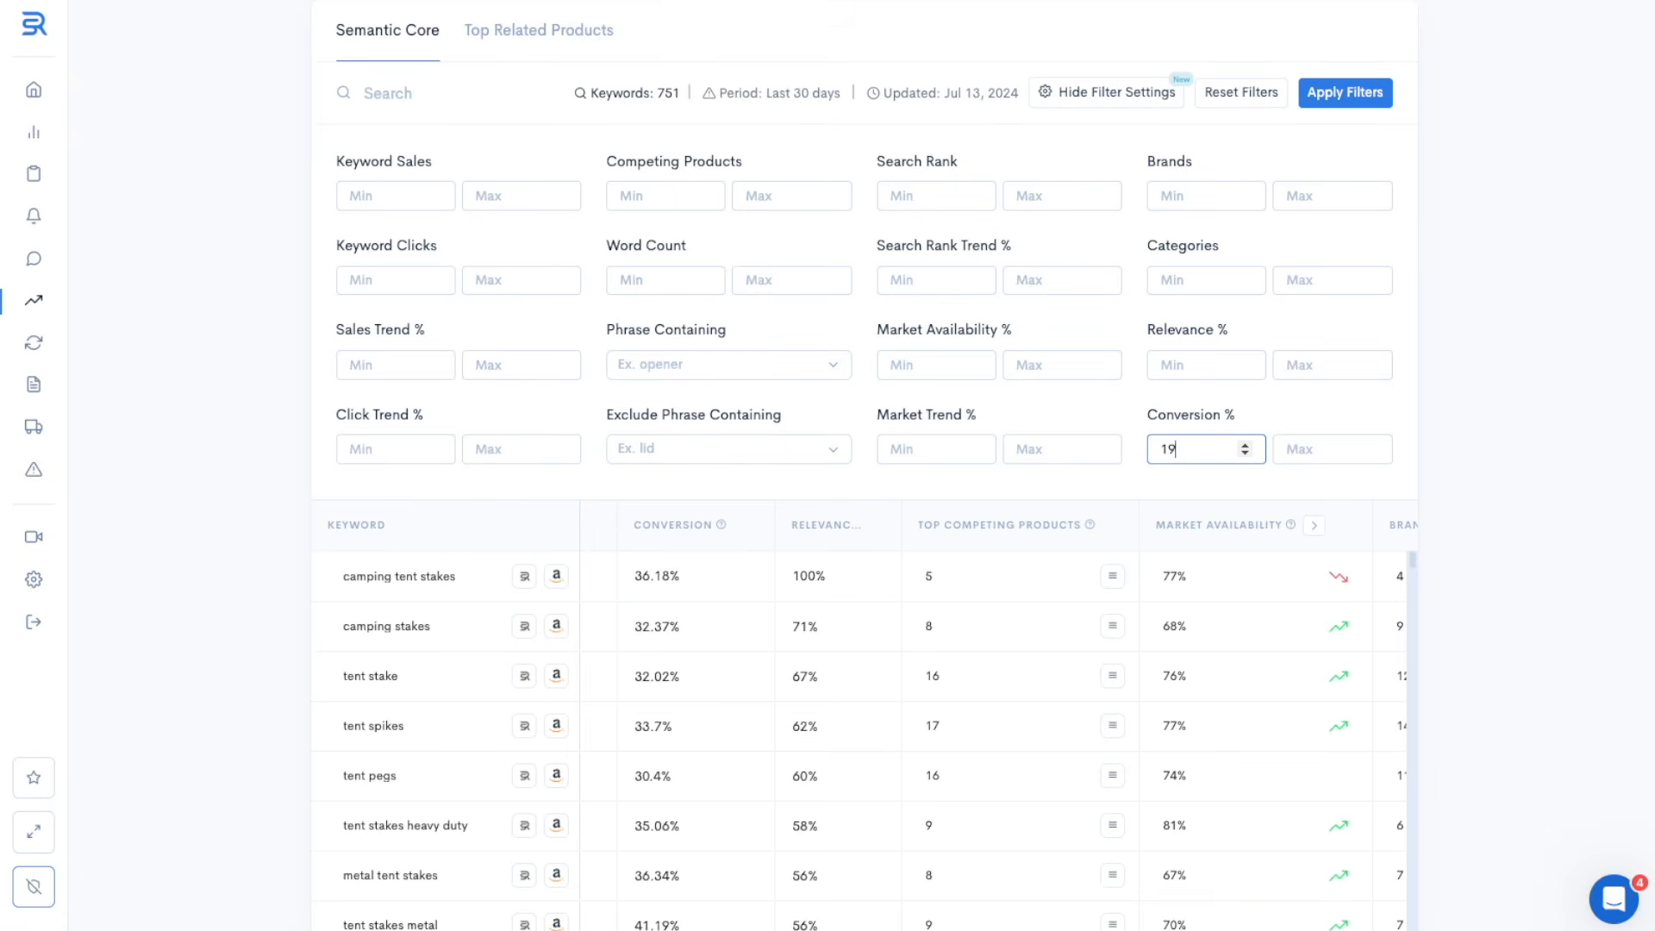
{"action": "left_click", "coordinate": [919, 364]}
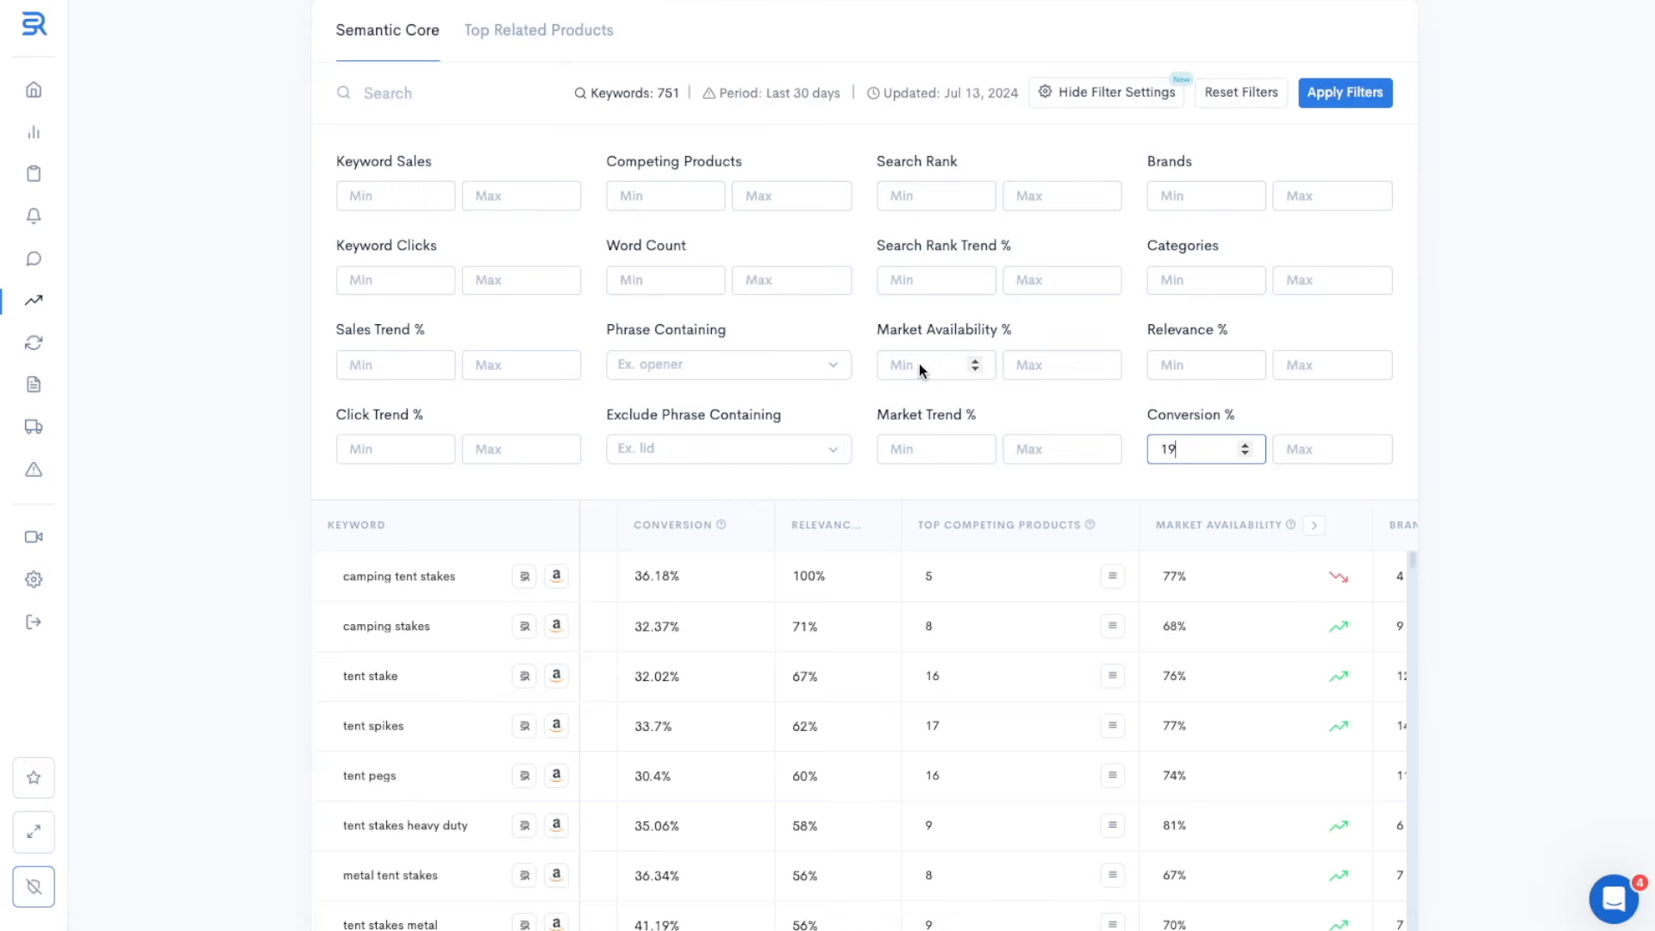
{"action": "left_click", "coordinate": [919, 364]}
{"action": "type", "text": "39"}
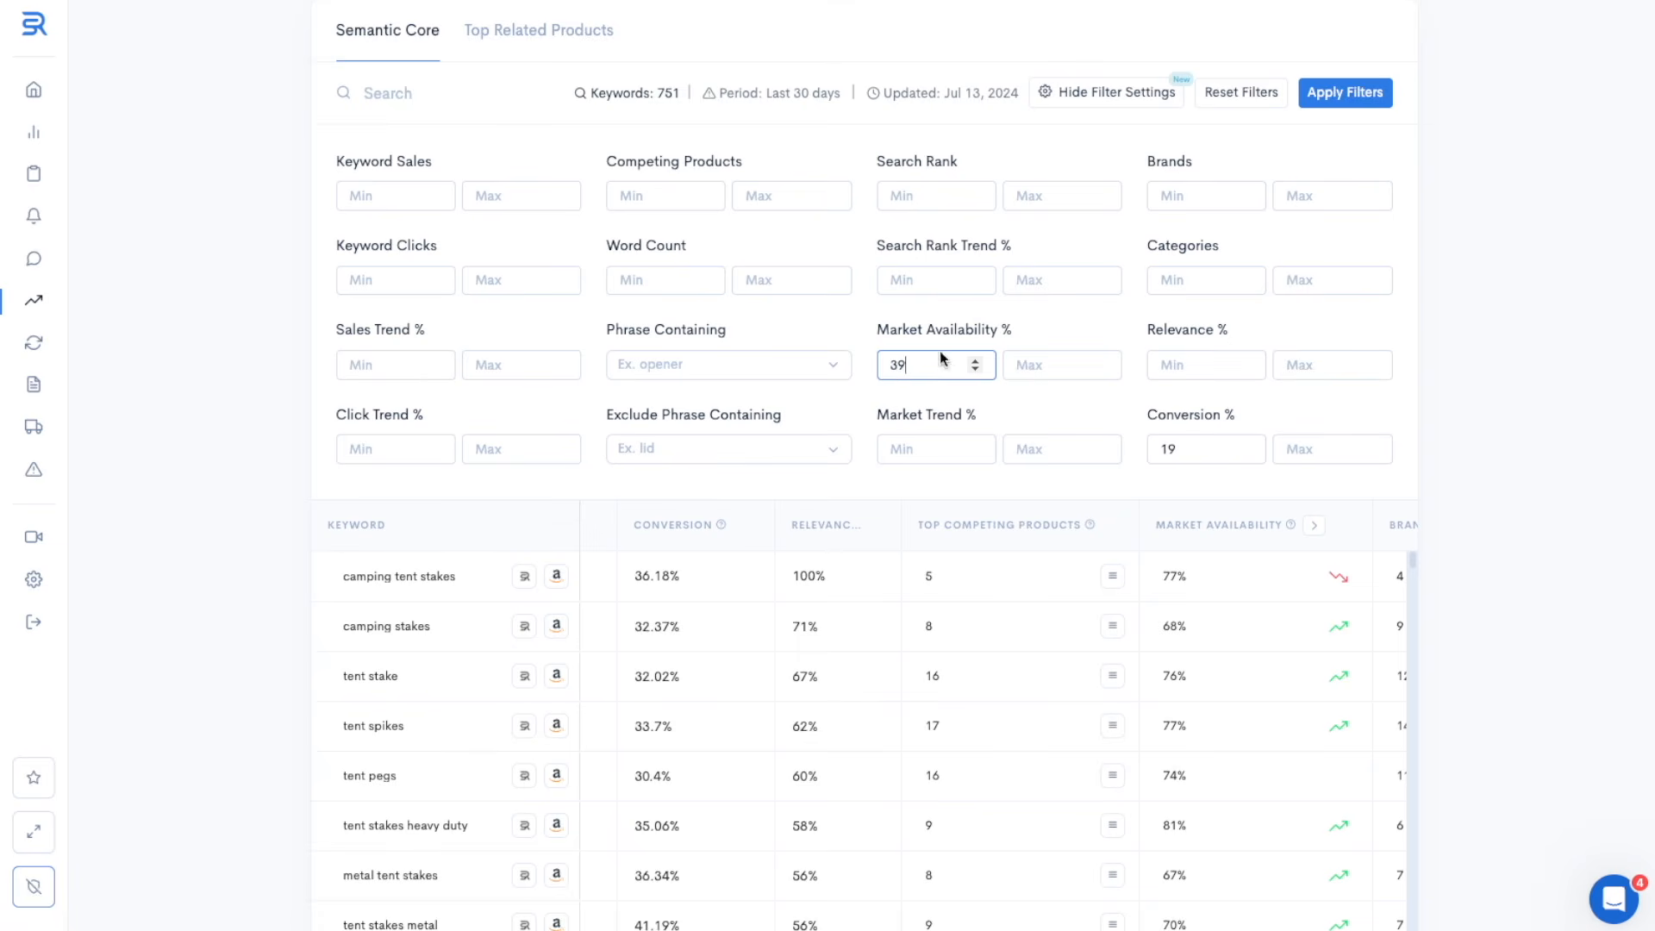
{"action": "left_click", "coordinate": [1350, 93]}
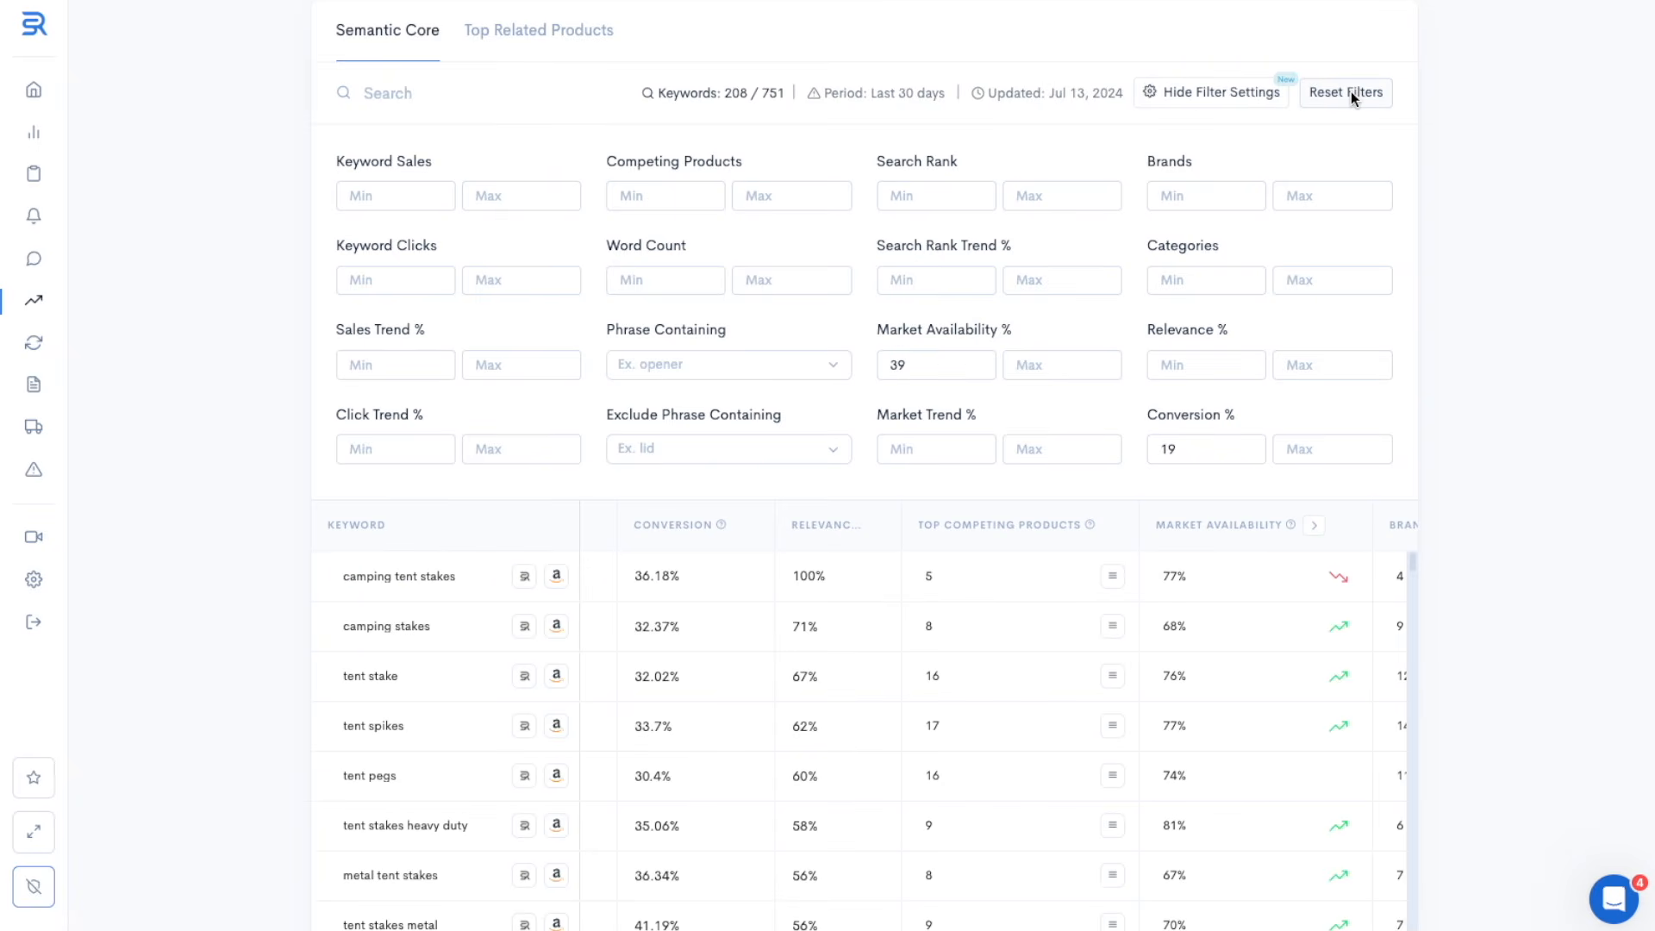
Download the filtered "camping tent stakes" keyword report and look through the rows and sales columns of its Keyword Semantic Core sheet
{"action": "scroll", "coordinate": [1650, 121], "scroll_direction": "up", "scroll_amount": 12}
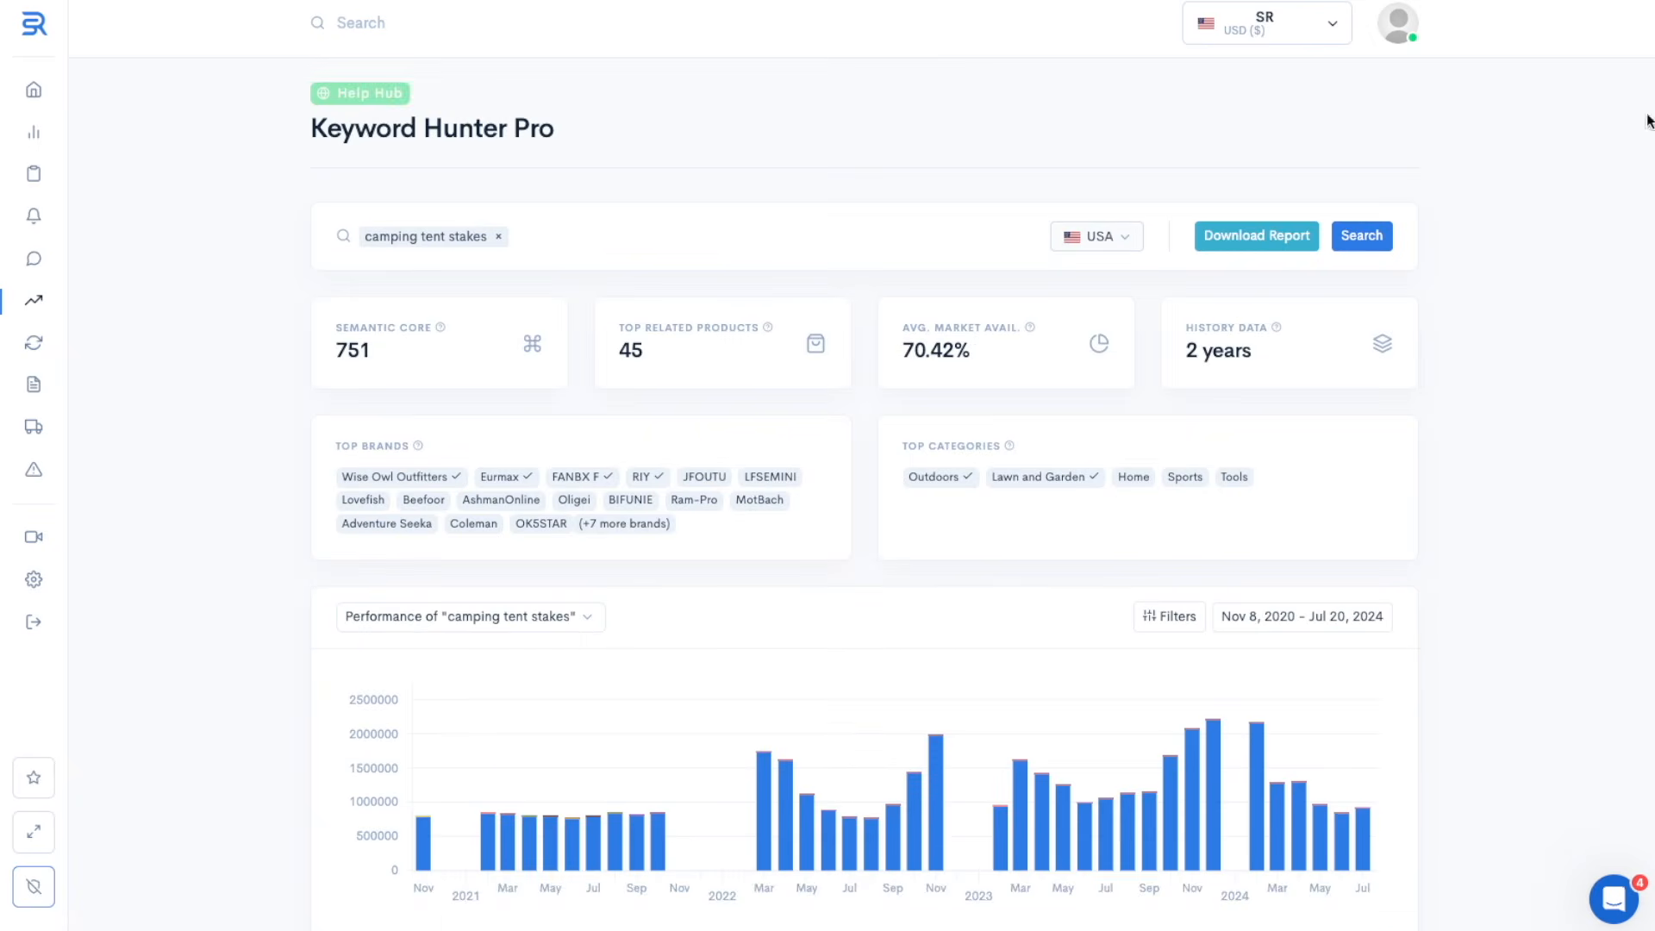
{"action": "left_click", "coordinate": [1253, 235]}
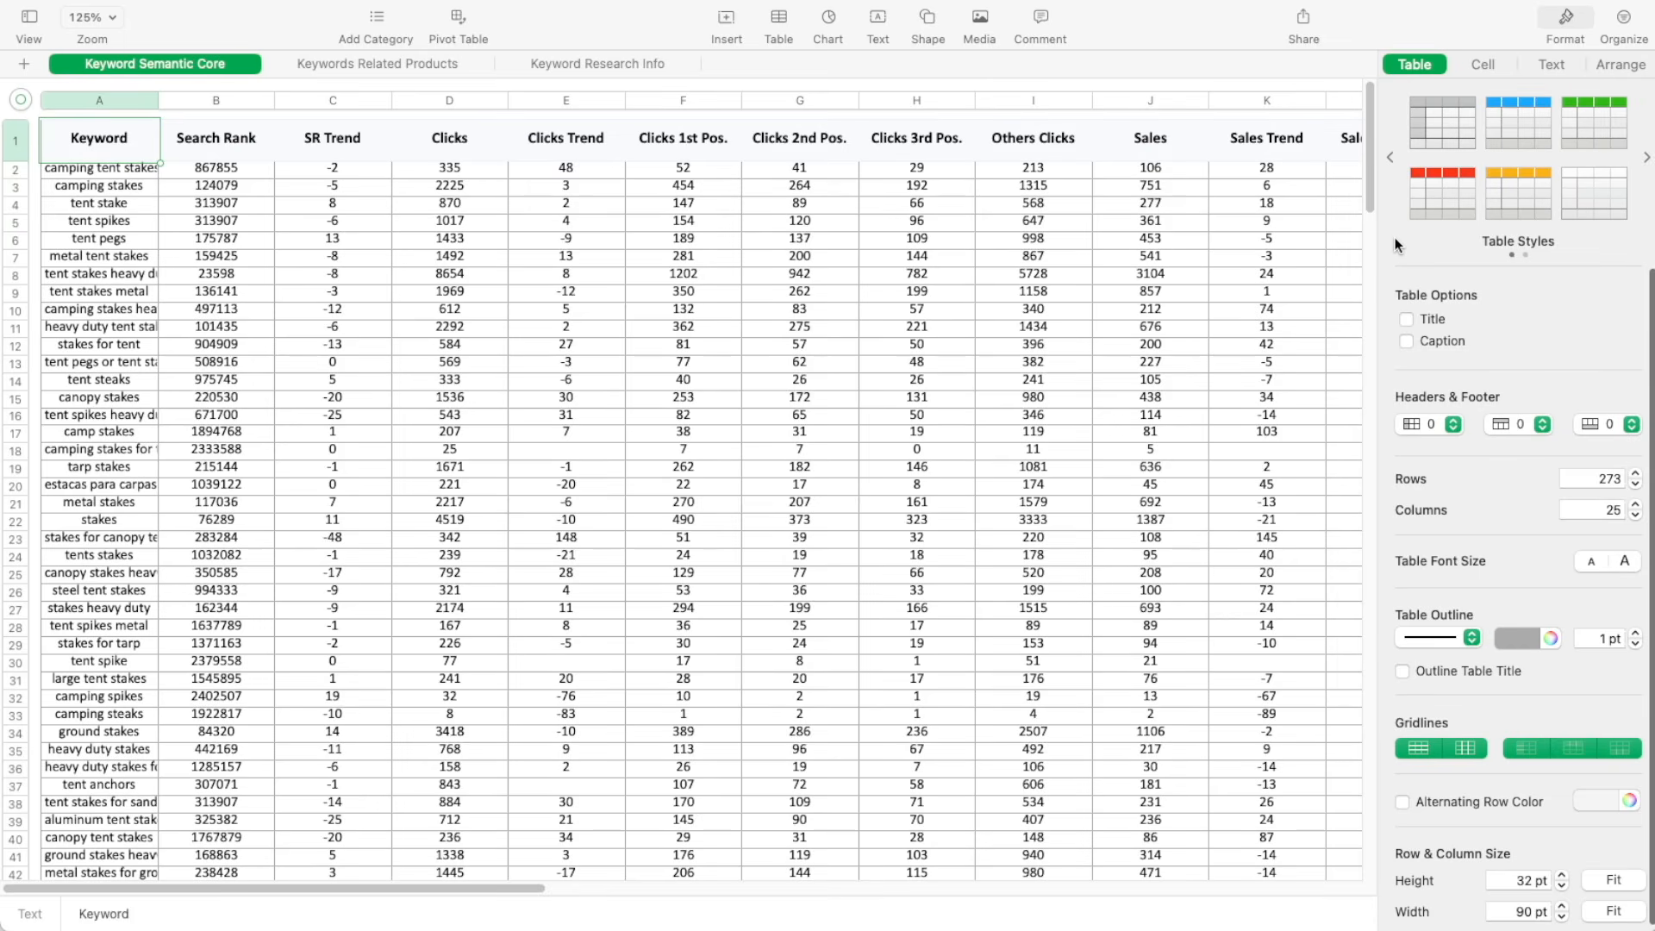
{"action": "left_click_drag", "start_coordinate": [1369, 160], "coordinate": [1406, 875]}
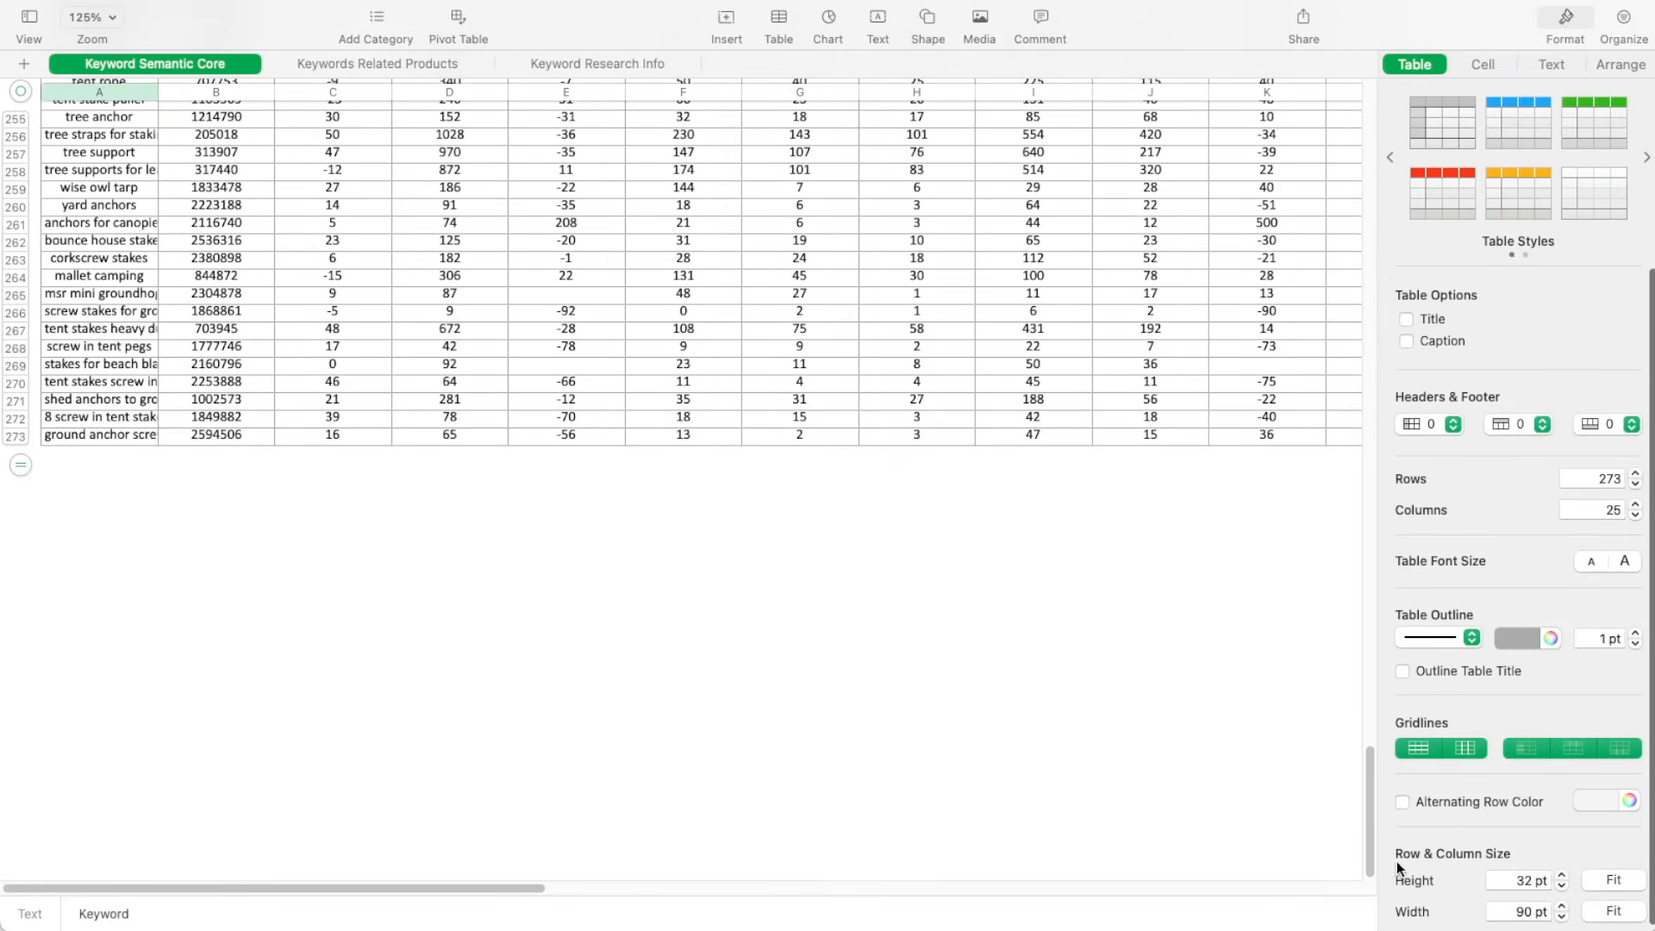
{"action": "left_click_drag", "start_coordinate": [1373, 840], "coordinate": [1440, 98]}
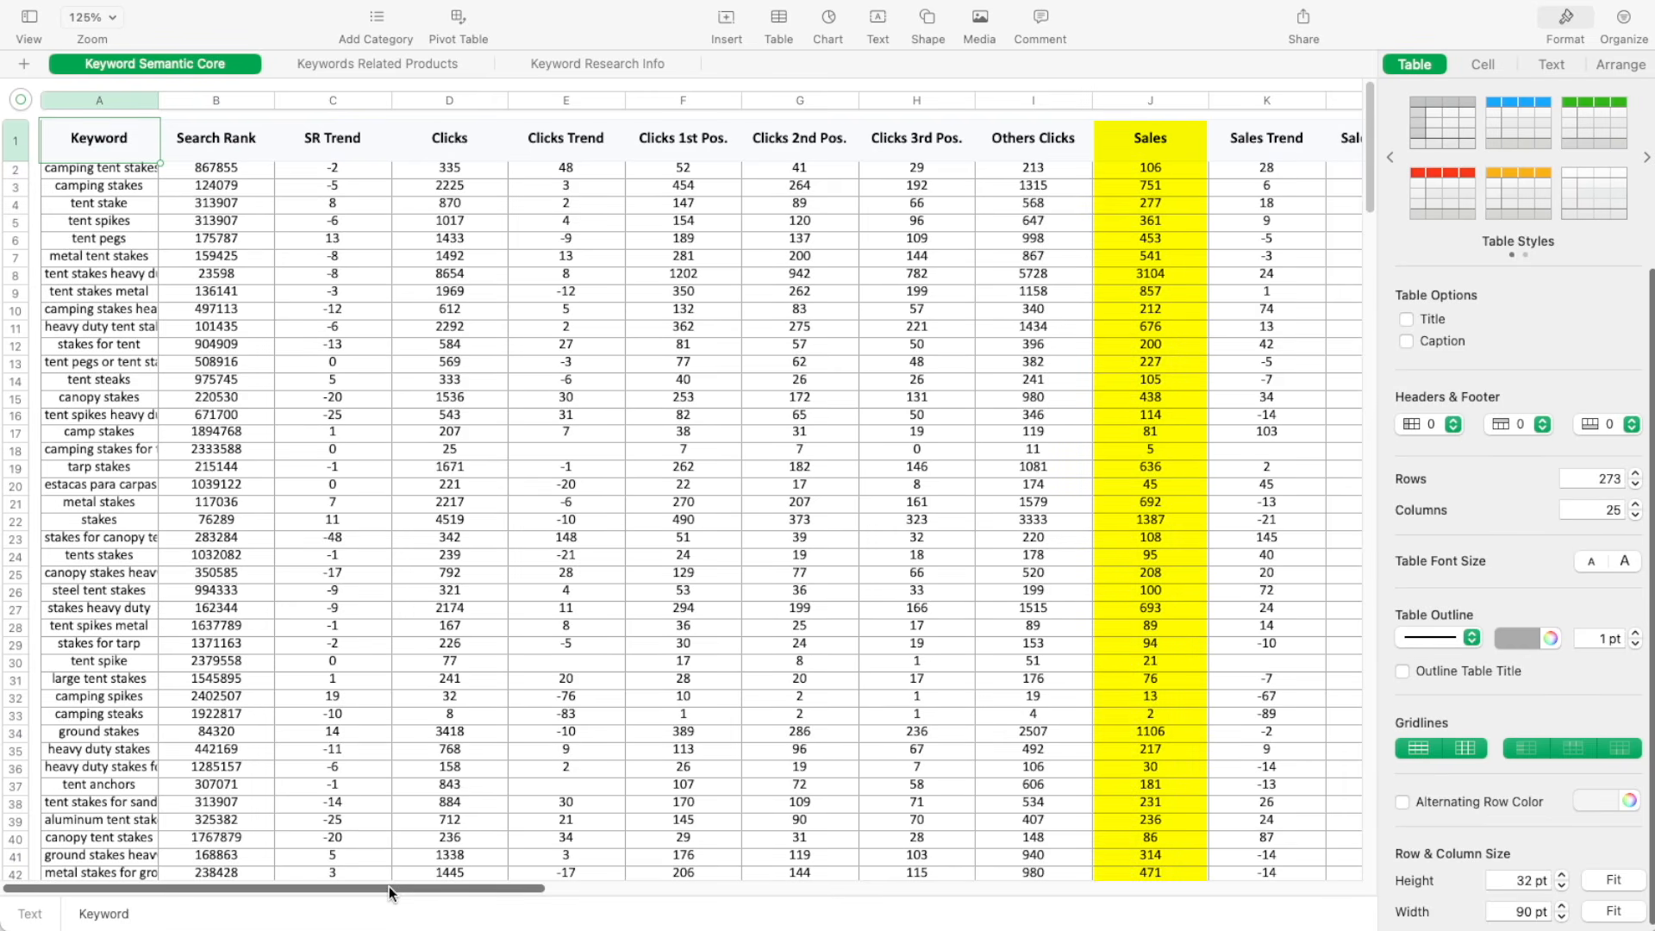
{"action": "left_click_drag", "start_coordinate": [390, 886], "coordinate": [772, 902]}
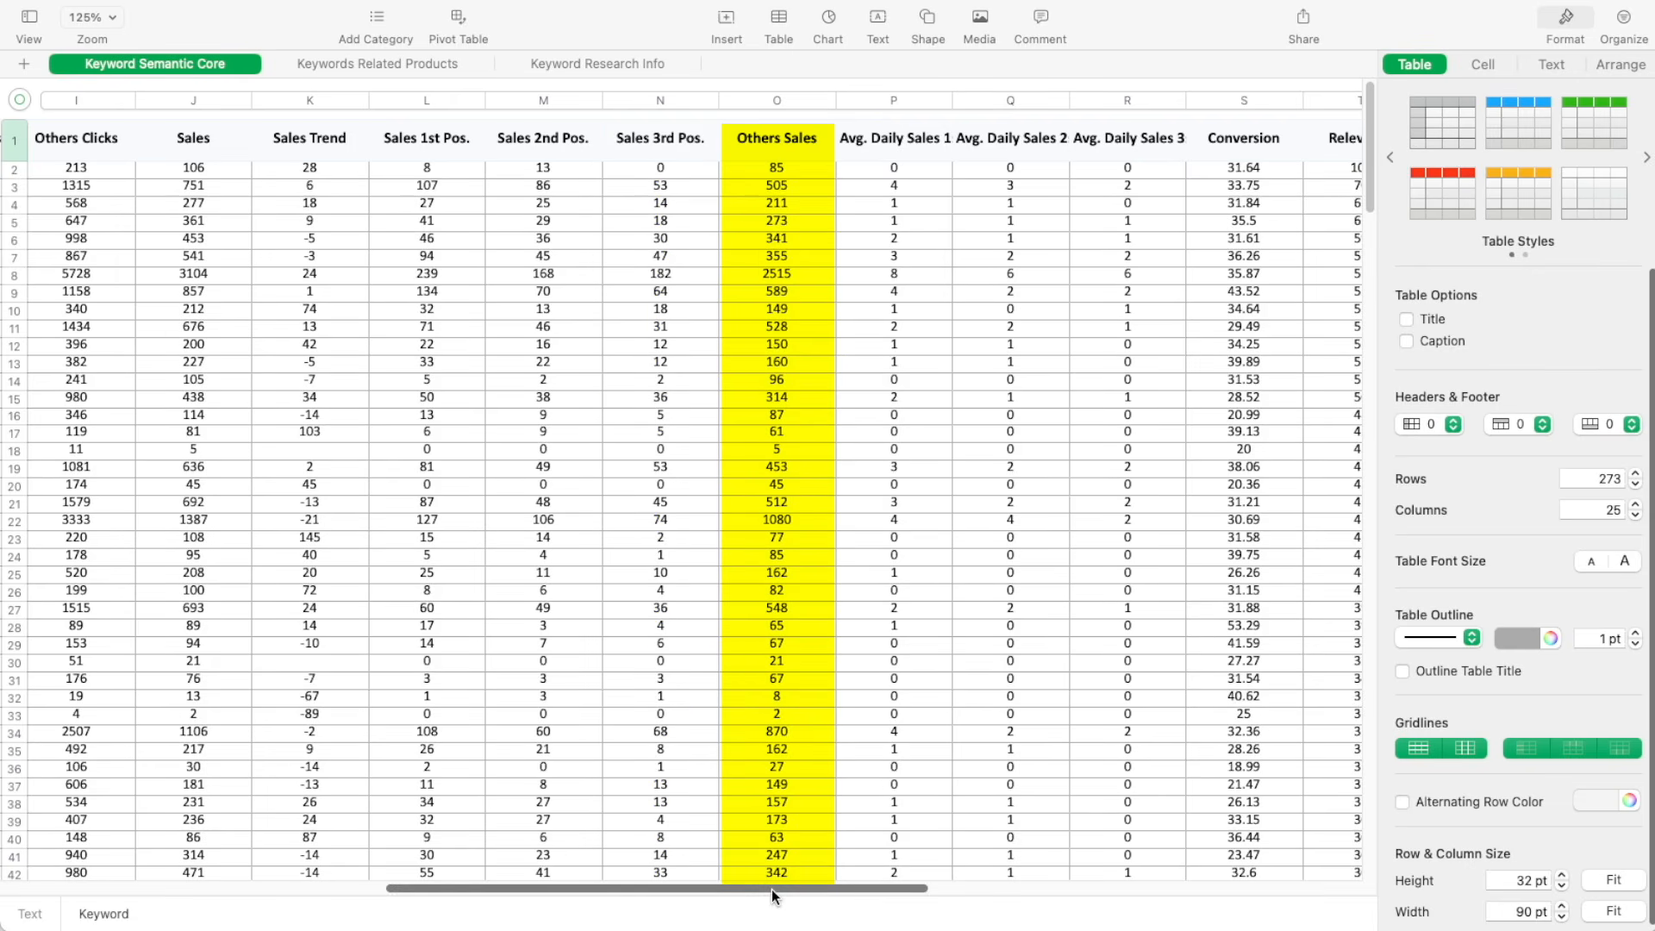
{"action": "left_click_drag", "start_coordinate": [773, 890], "coordinate": [952, 890]}
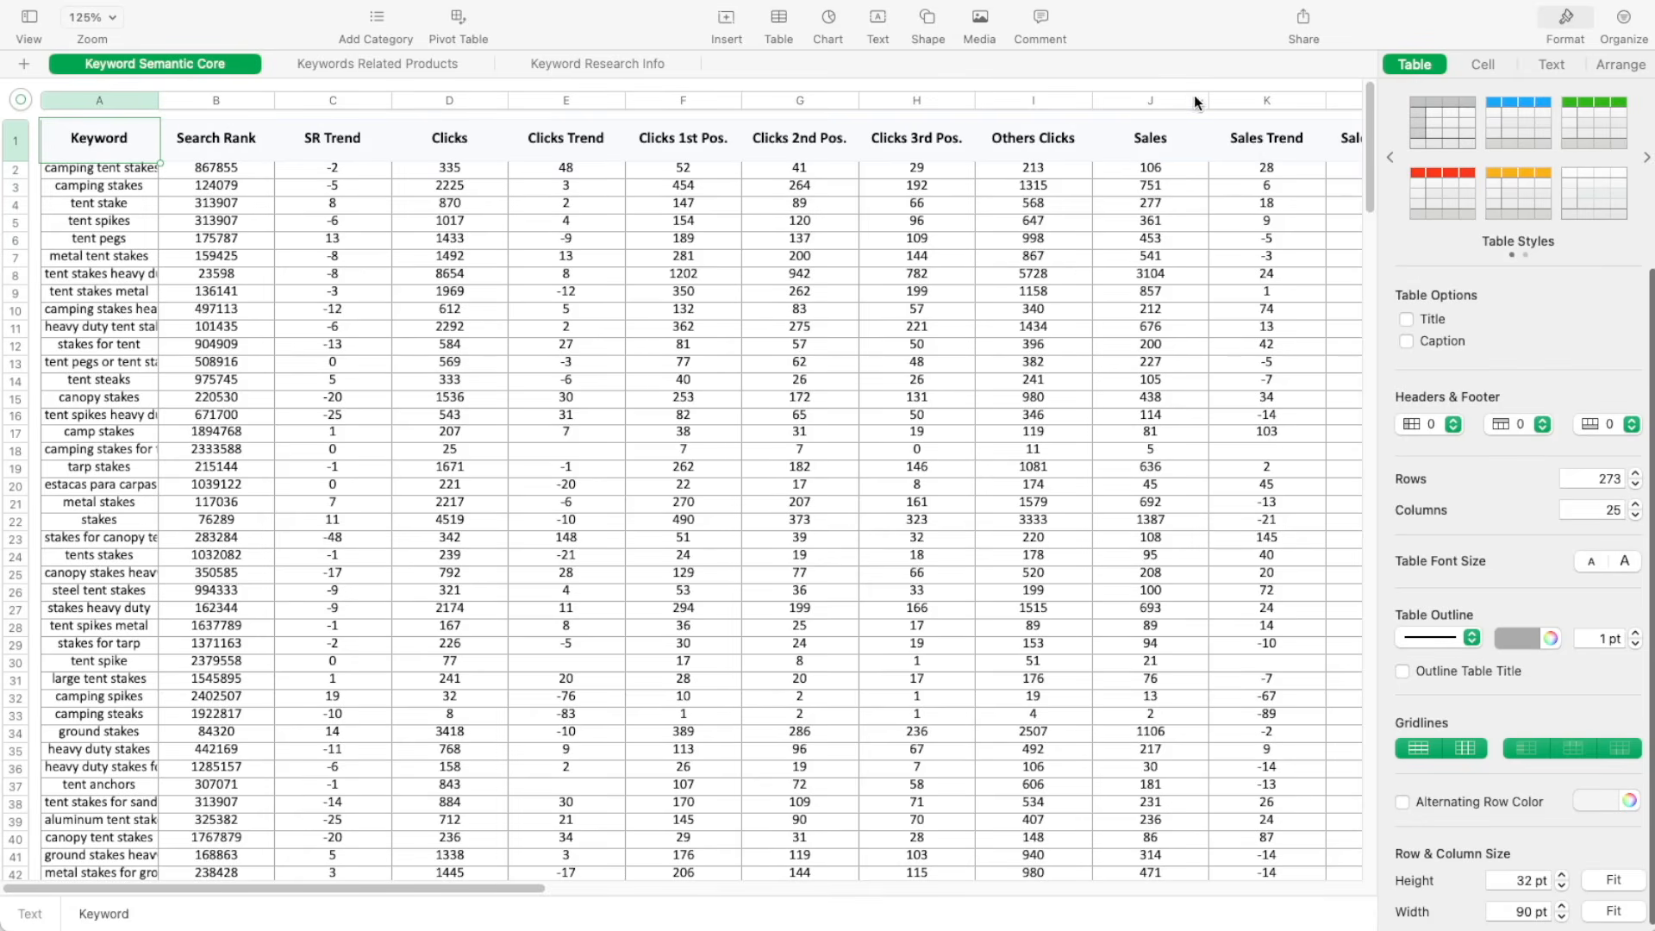
Sort the keyword table by Sales in descending order and delete rows 219 to 273, the keywords with fewer than 25 sales
{"action": "left_click", "coordinate": [1195, 101]}
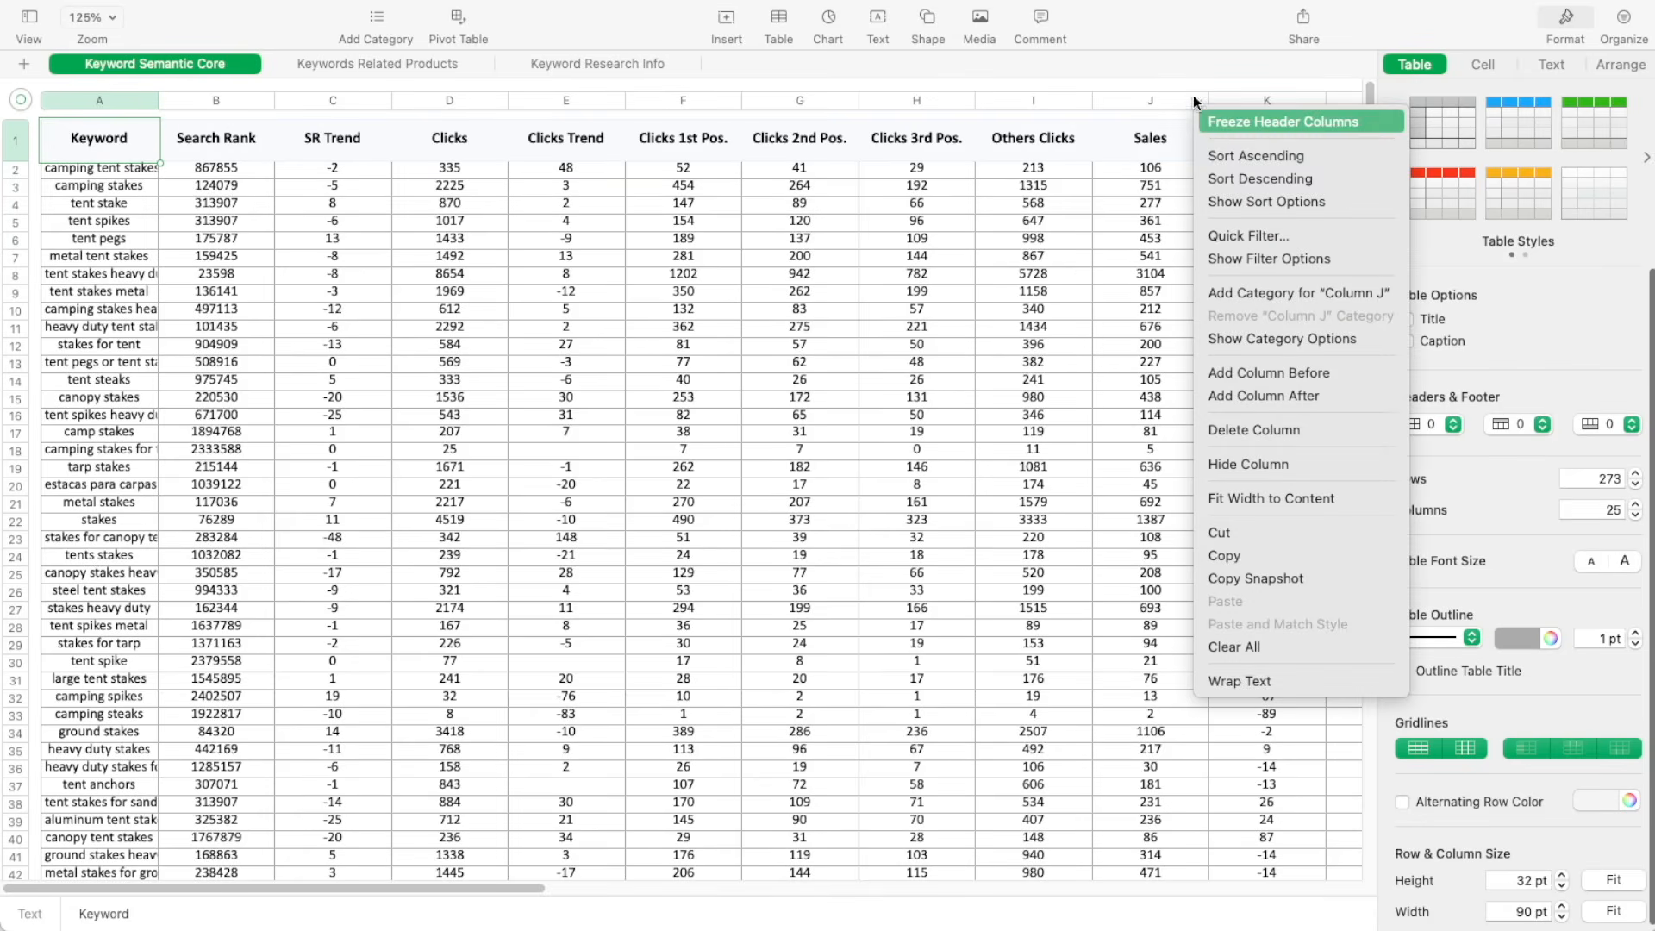
{"action": "left_click", "coordinate": [1220, 173]}
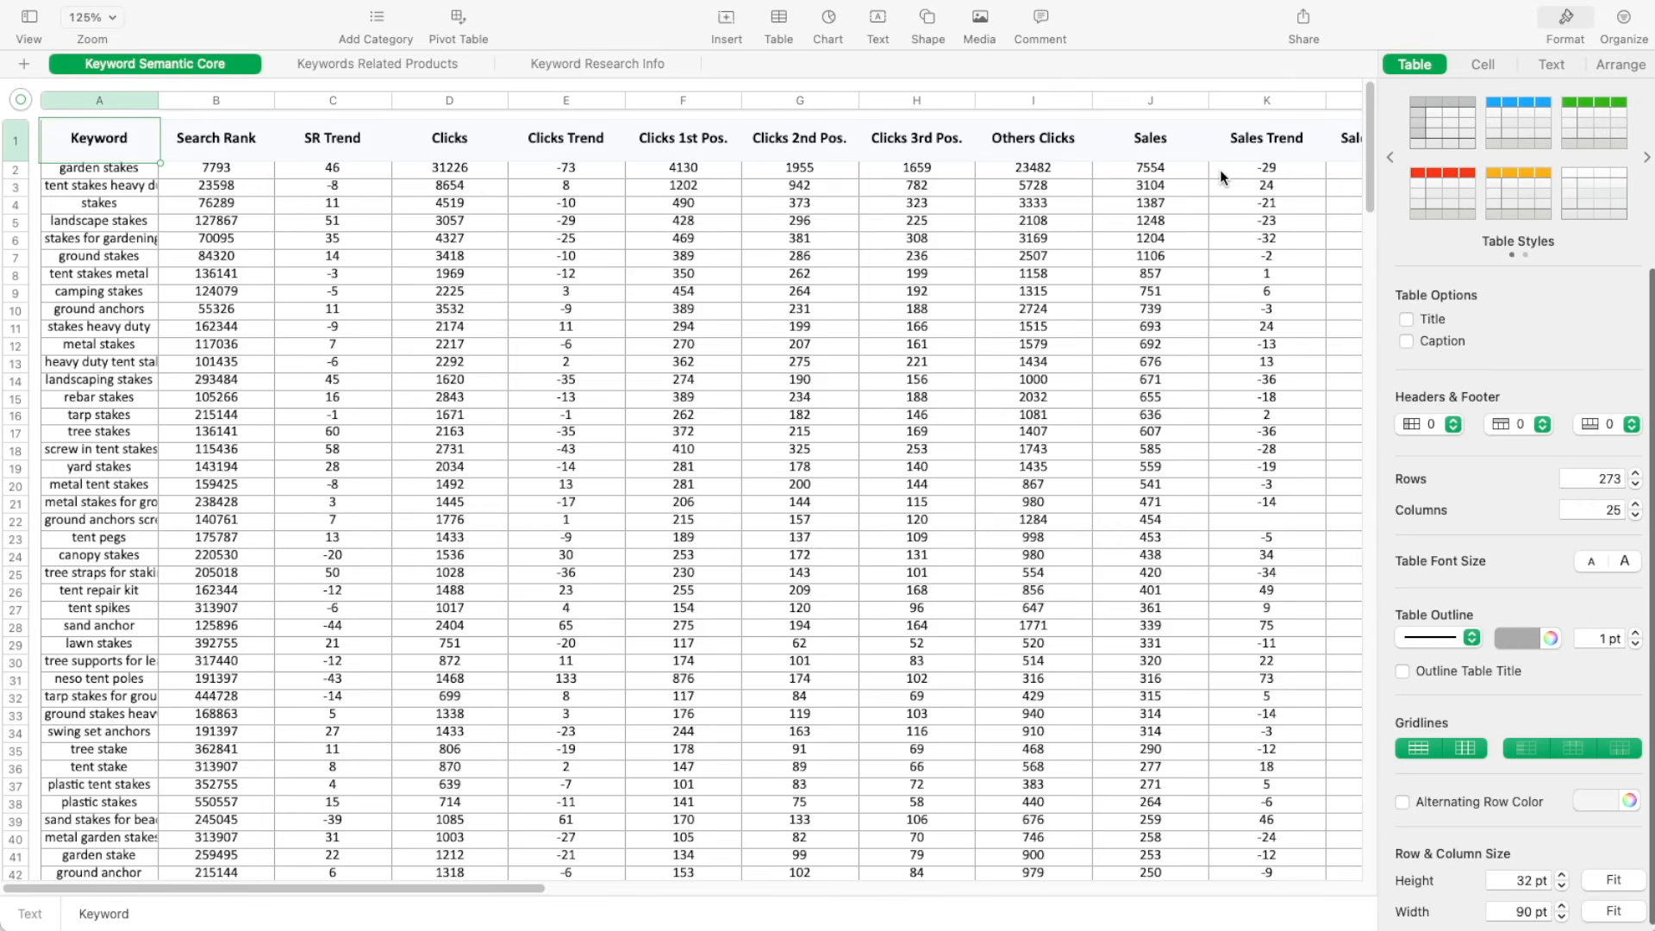
{"action": "left_click_drag", "start_coordinate": [1371, 153], "coordinate": [1413, 716]}
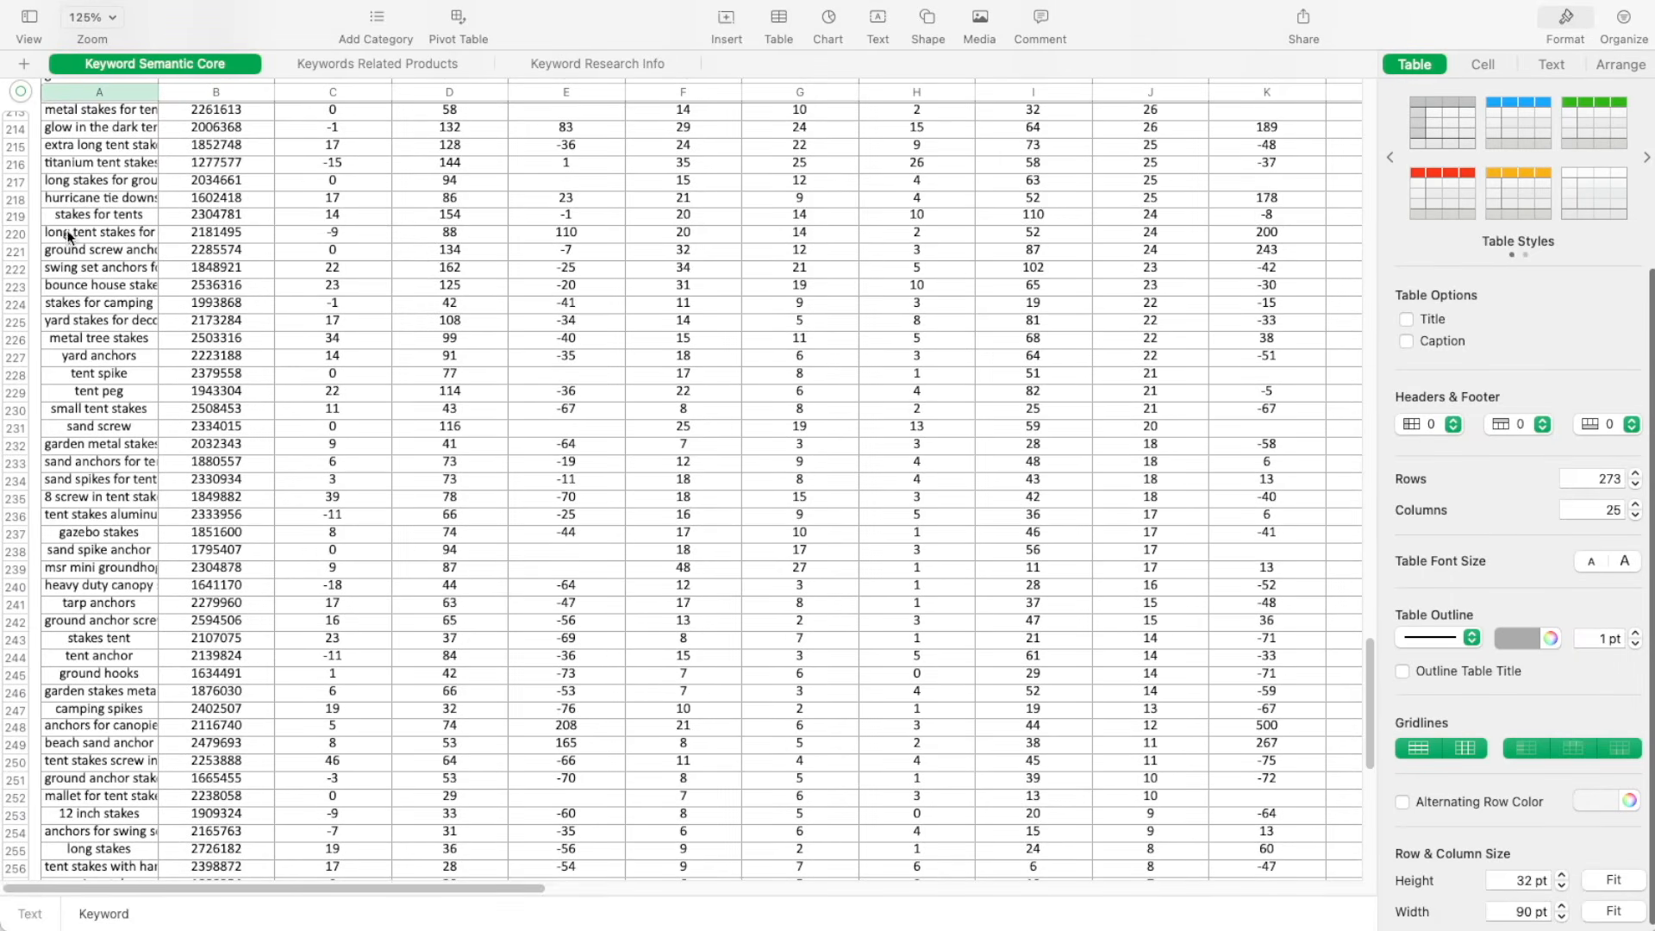
{"action": "left_click_drag", "start_coordinate": [18, 215], "coordinate": [100, 688]}
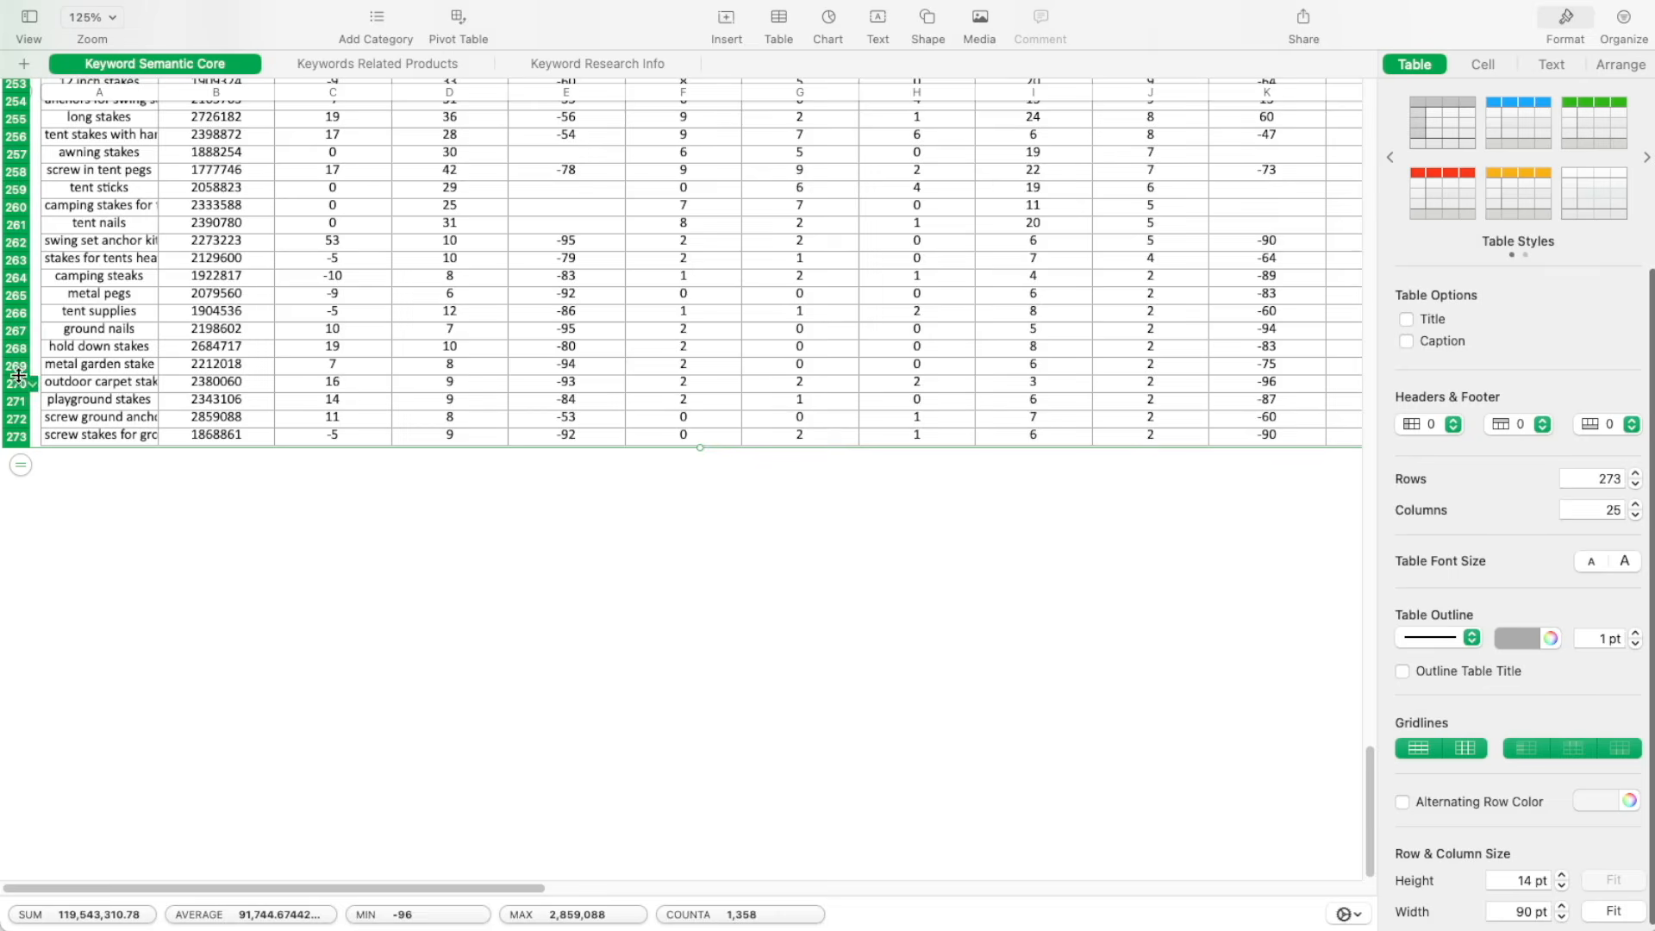
{"action": "right_click", "coordinate": [25, 291]}
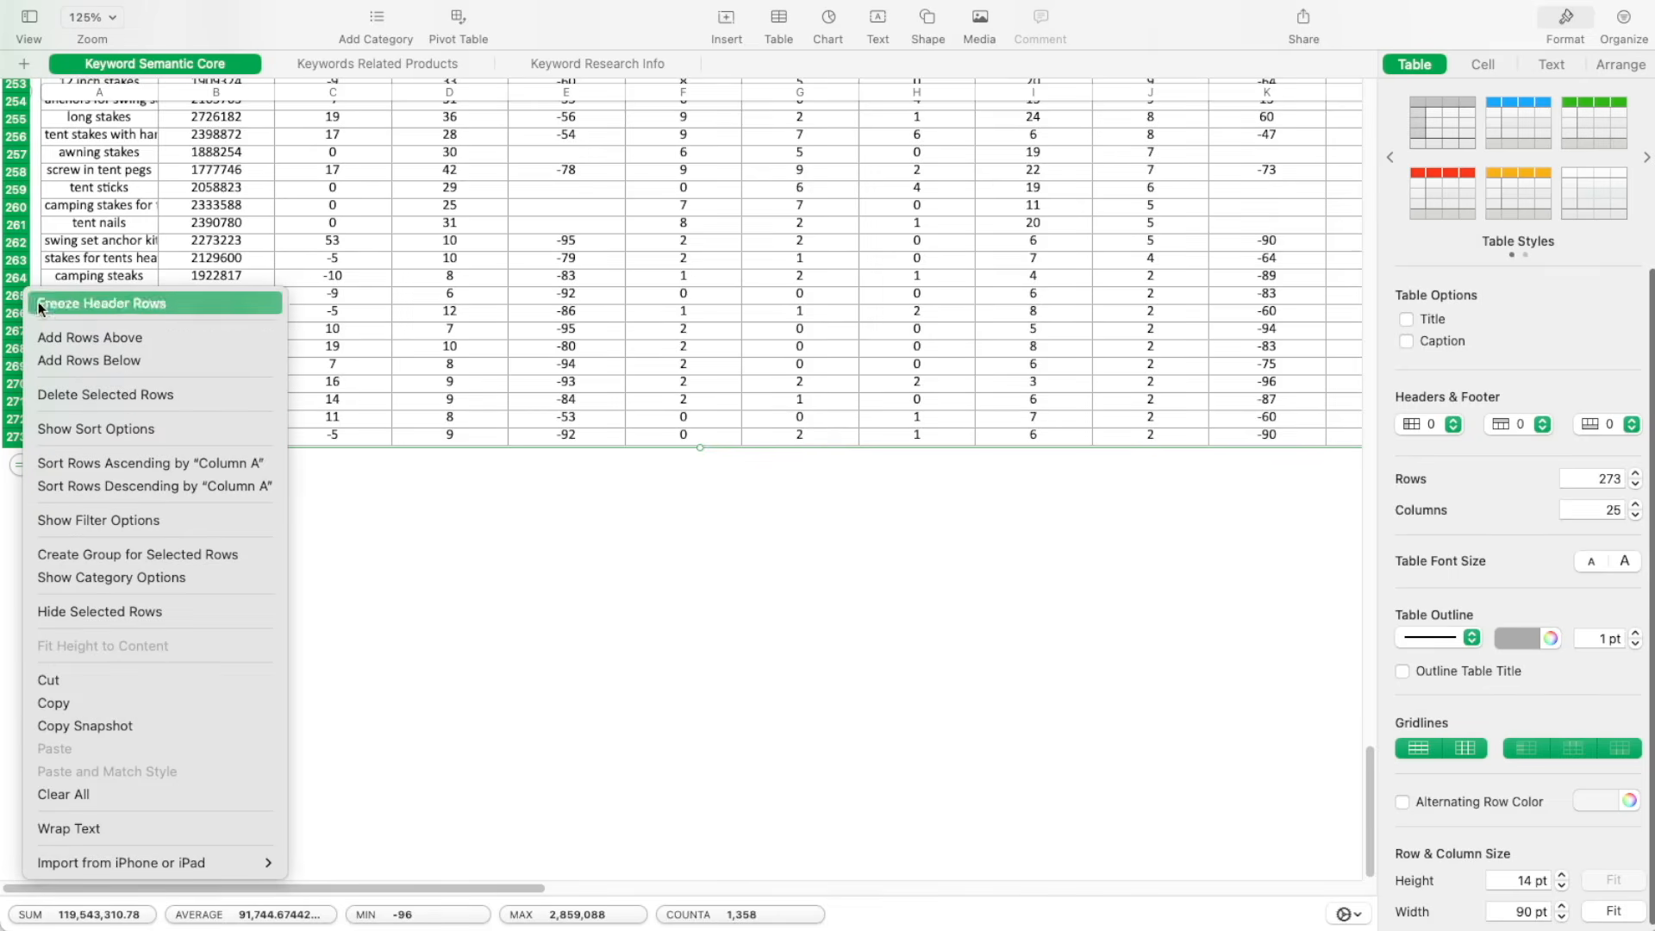
{"action": "left_click", "coordinate": [134, 397]}
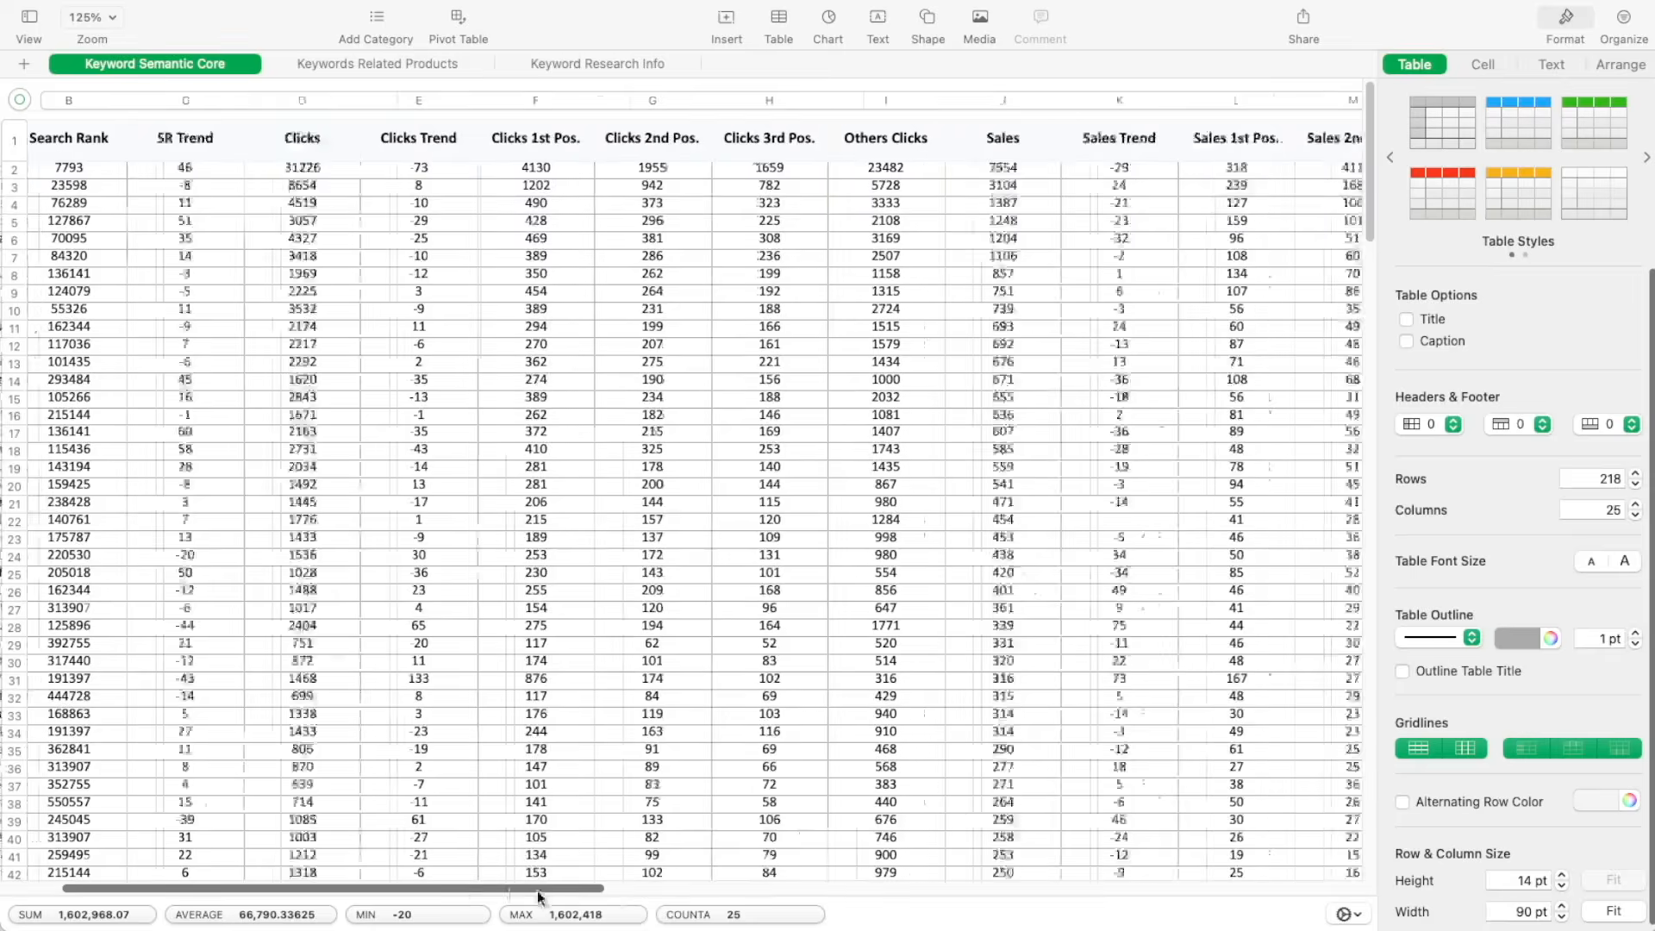
Sort the remaining keyword rows by the Relevance column in descending order
{"action": "scroll", "coordinate": [878, 898], "scroll_direction": "right", "scroll_amount": 10}
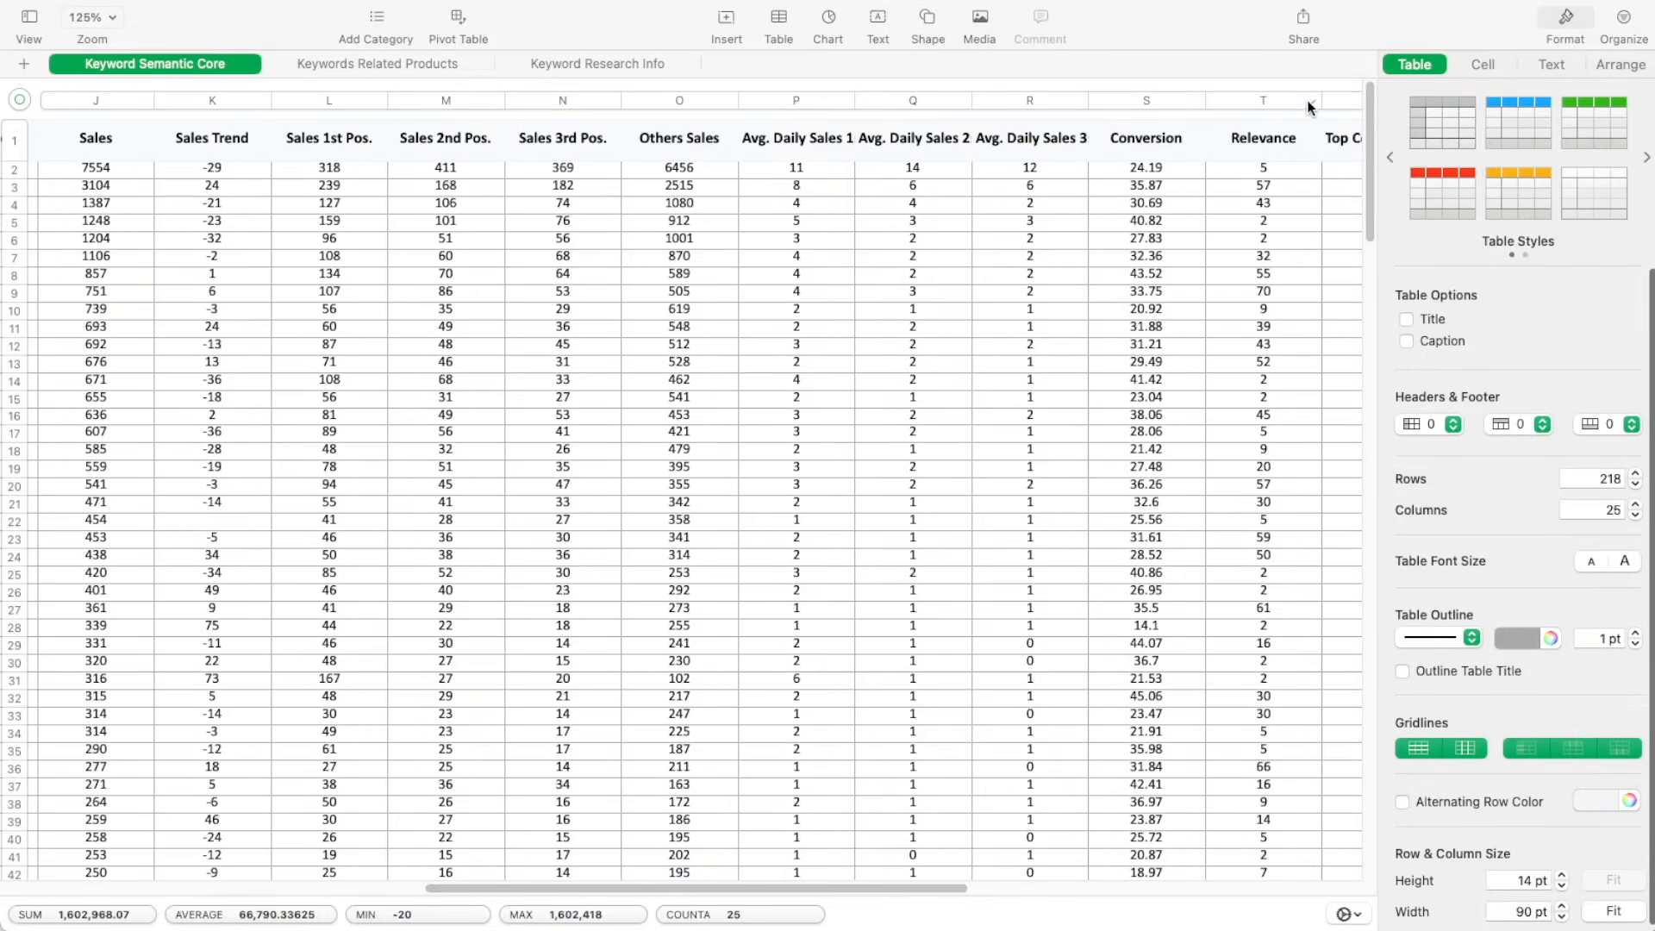
{"action": "left_click", "coordinate": [1309, 107]}
{"action": "left_click", "coordinate": [1323, 172]}
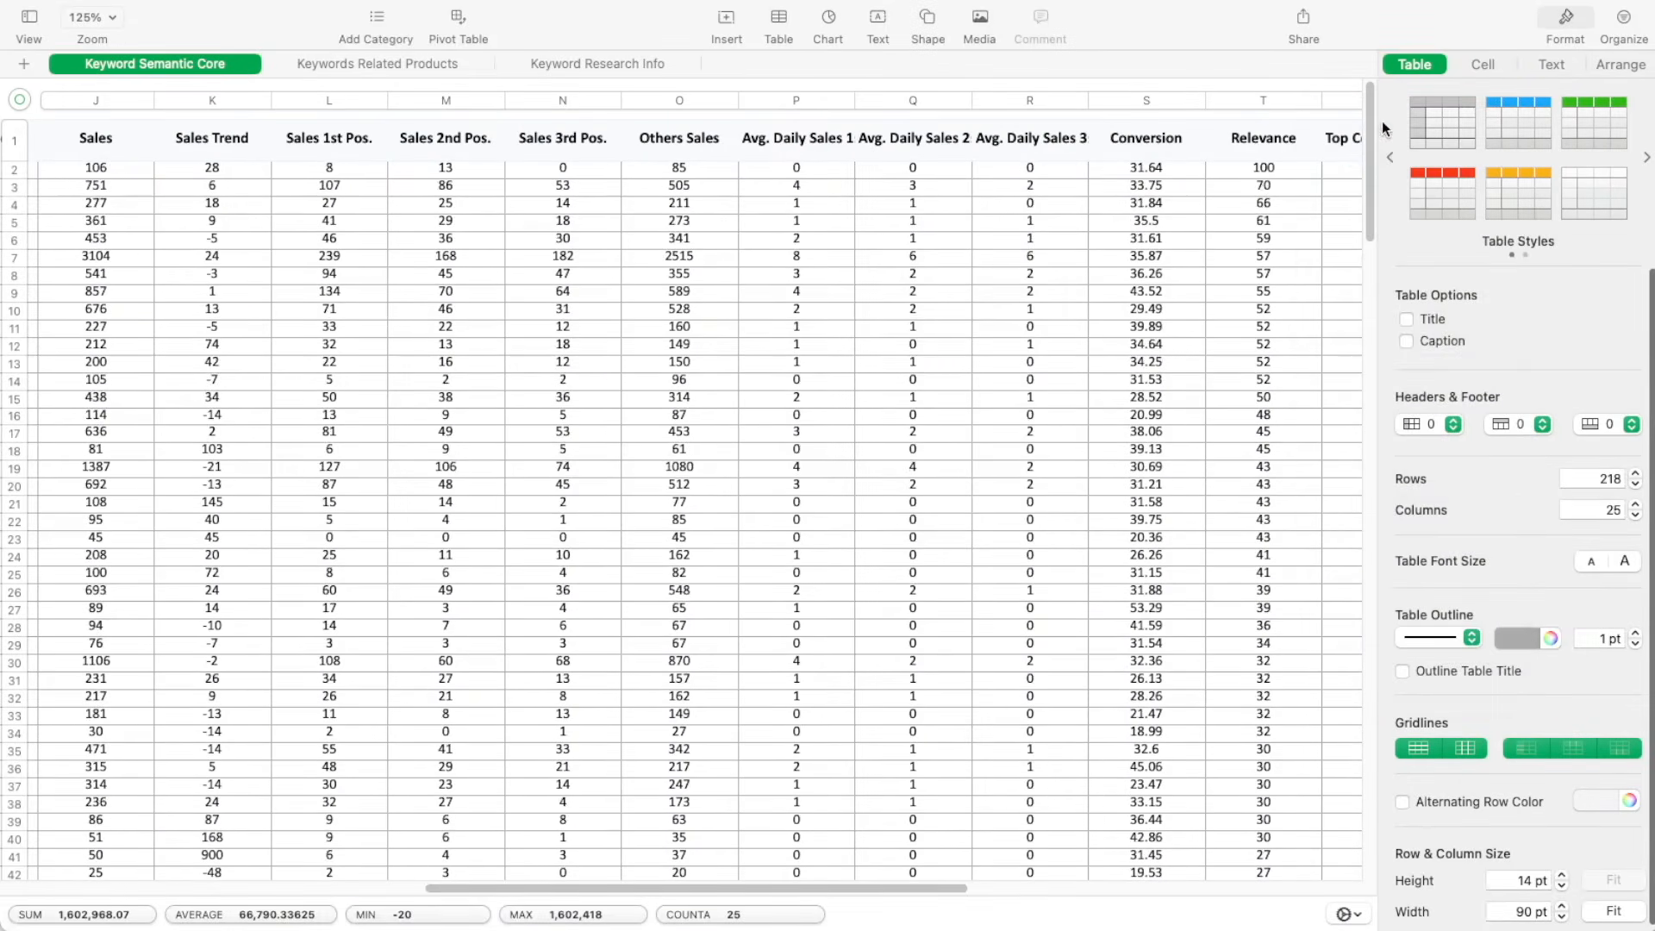
Widen the Keyword column to 158 pt so the full phrases of the lowest-relevance rows can be read
{"action": "left_click_drag", "start_coordinate": [1368, 110], "coordinate": [1388, 677]}
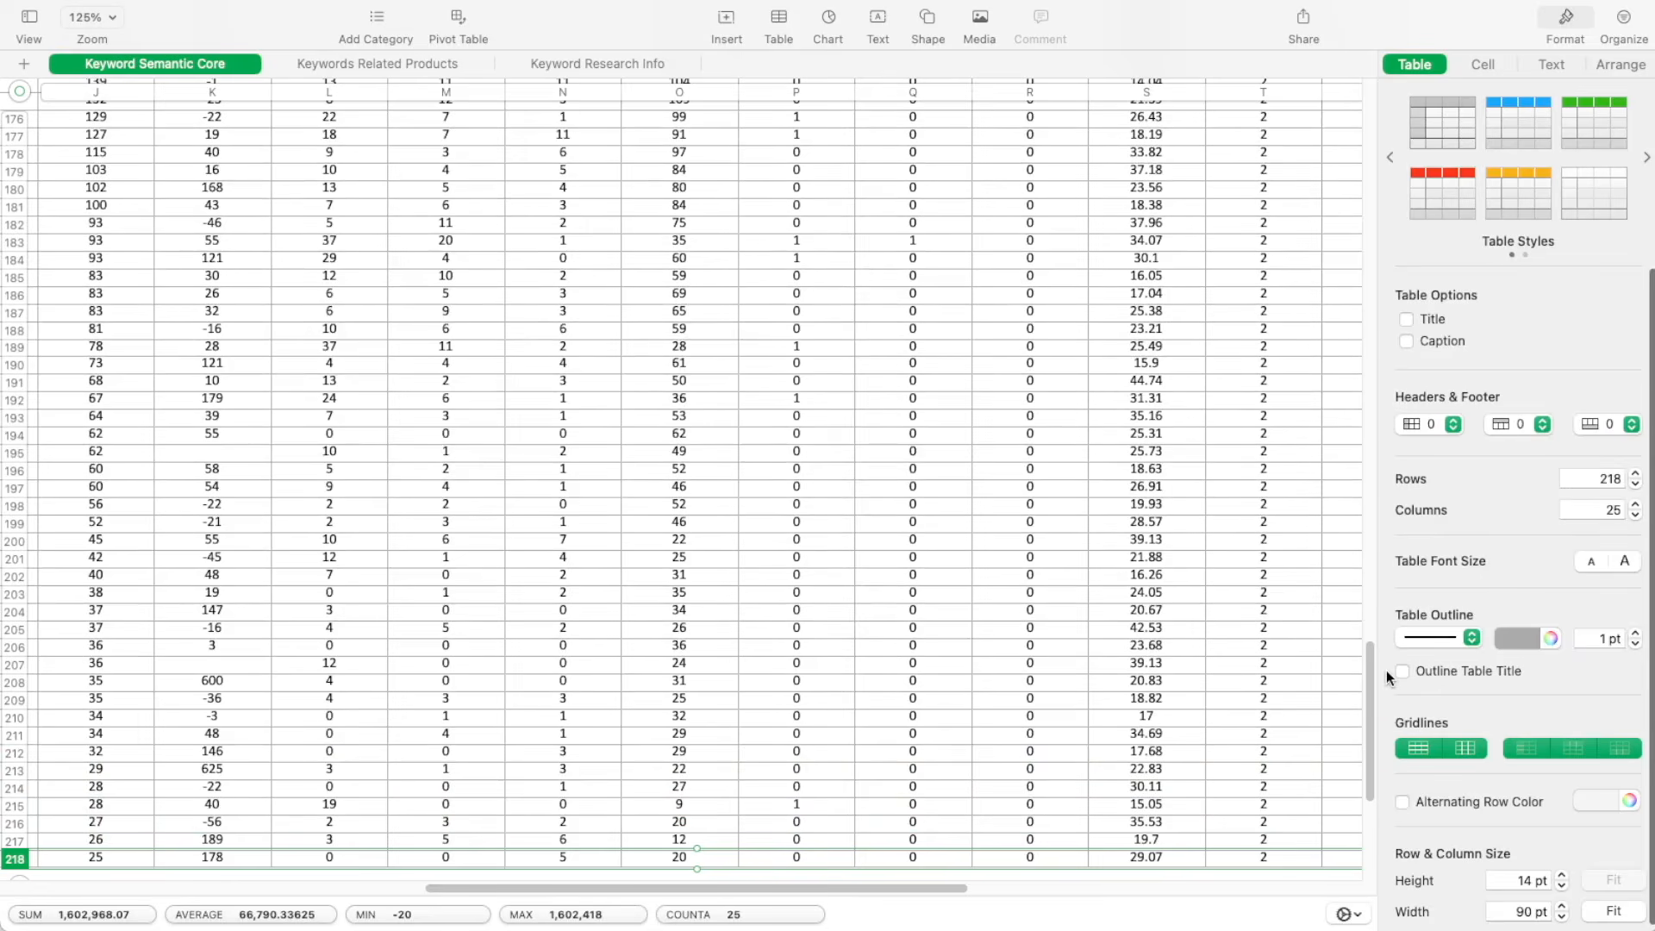
{"action": "left_click_drag", "start_coordinate": [866, 891], "coordinate": [338, 890]}
{"action": "key", "text": "super+Tab"}
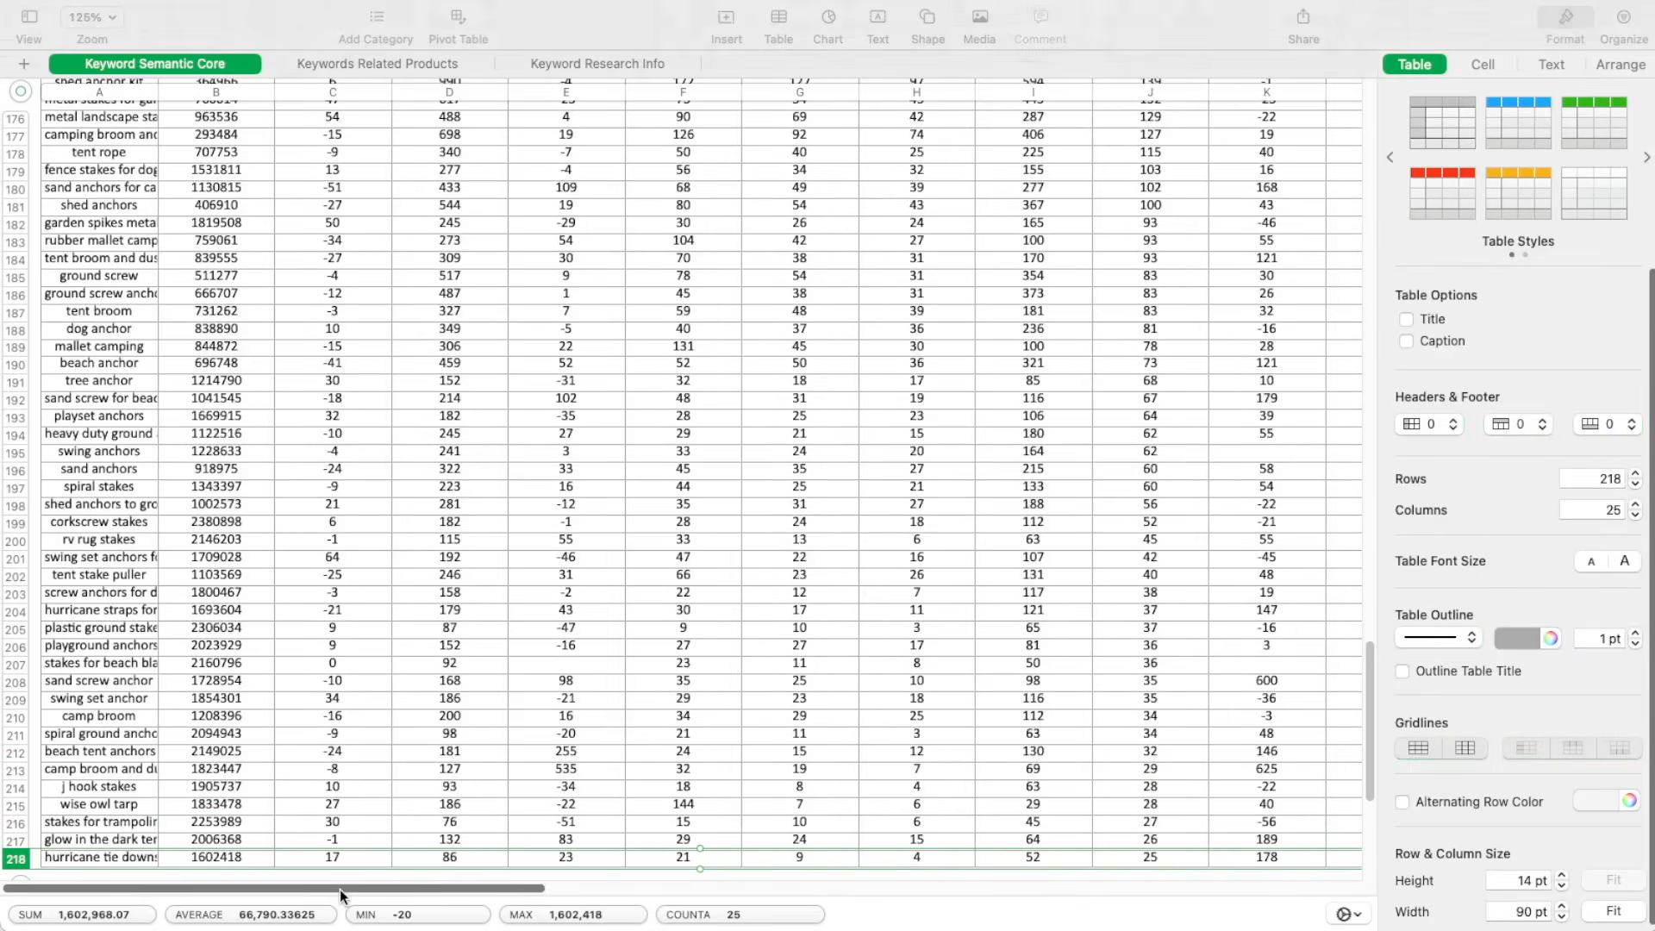
{"action": "left_click", "coordinate": [159, 91]}
{"action": "left_click_drag", "start_coordinate": [159, 95], "coordinate": [245, 100]}
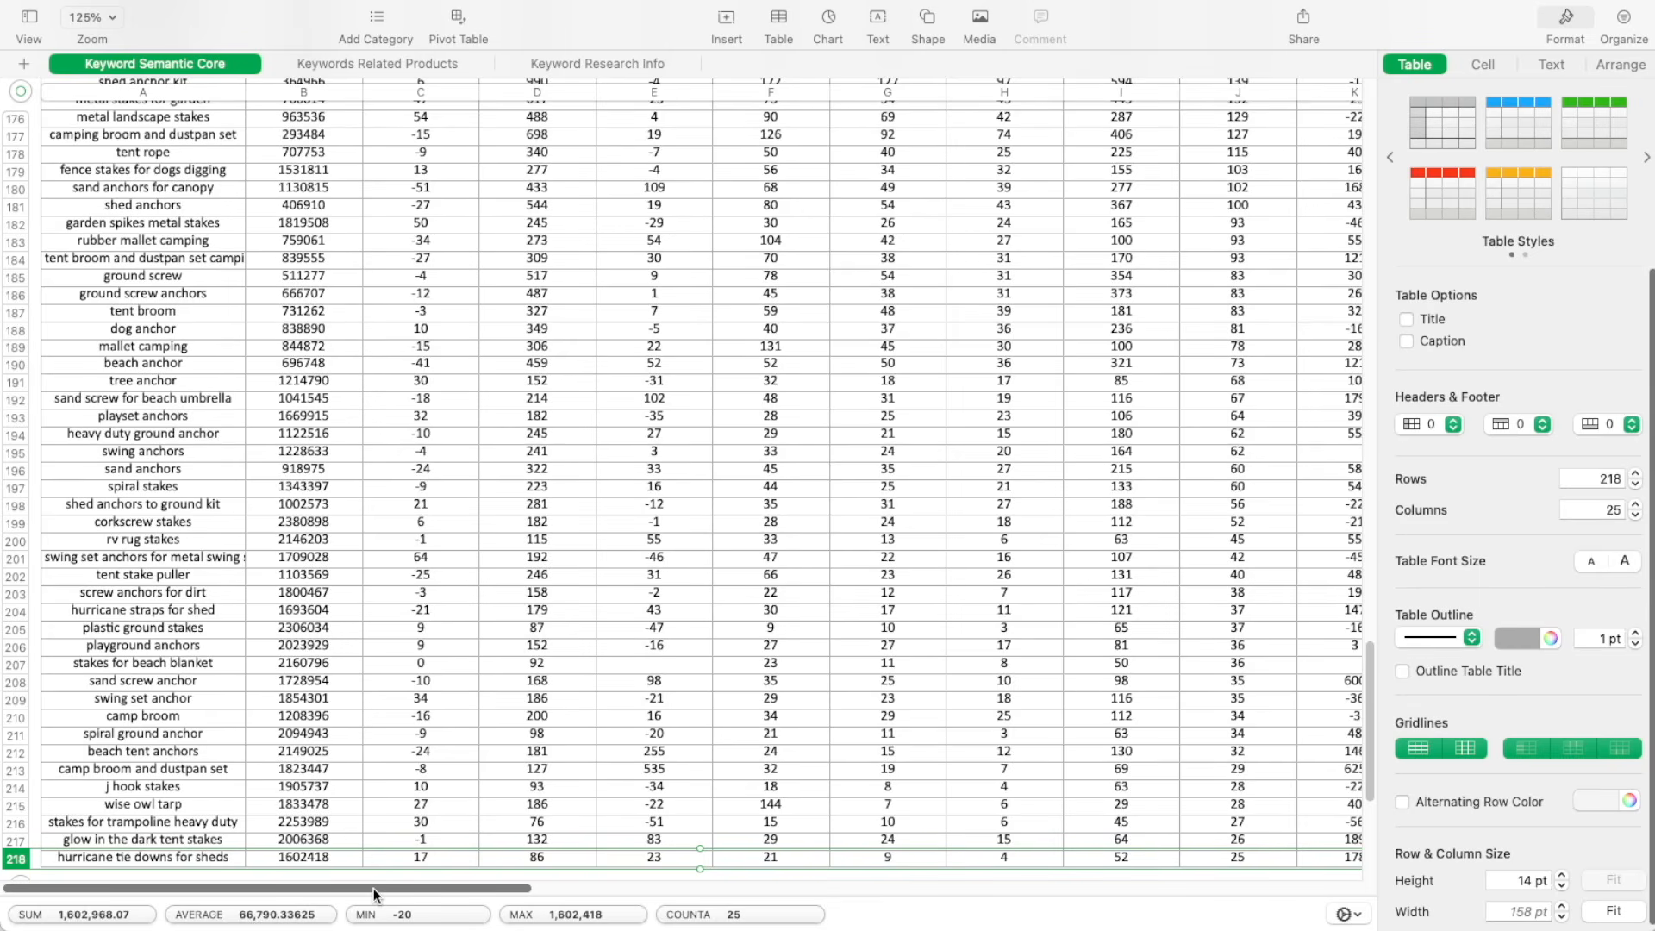
Delete the irrelevant rows for "playground anchors", "camp broom and dustpan set", "stakes for trampoline heavy duty" and "hurricane tie downs for sheds"
{"action": "mouse_move", "coordinate": [16, 860]}
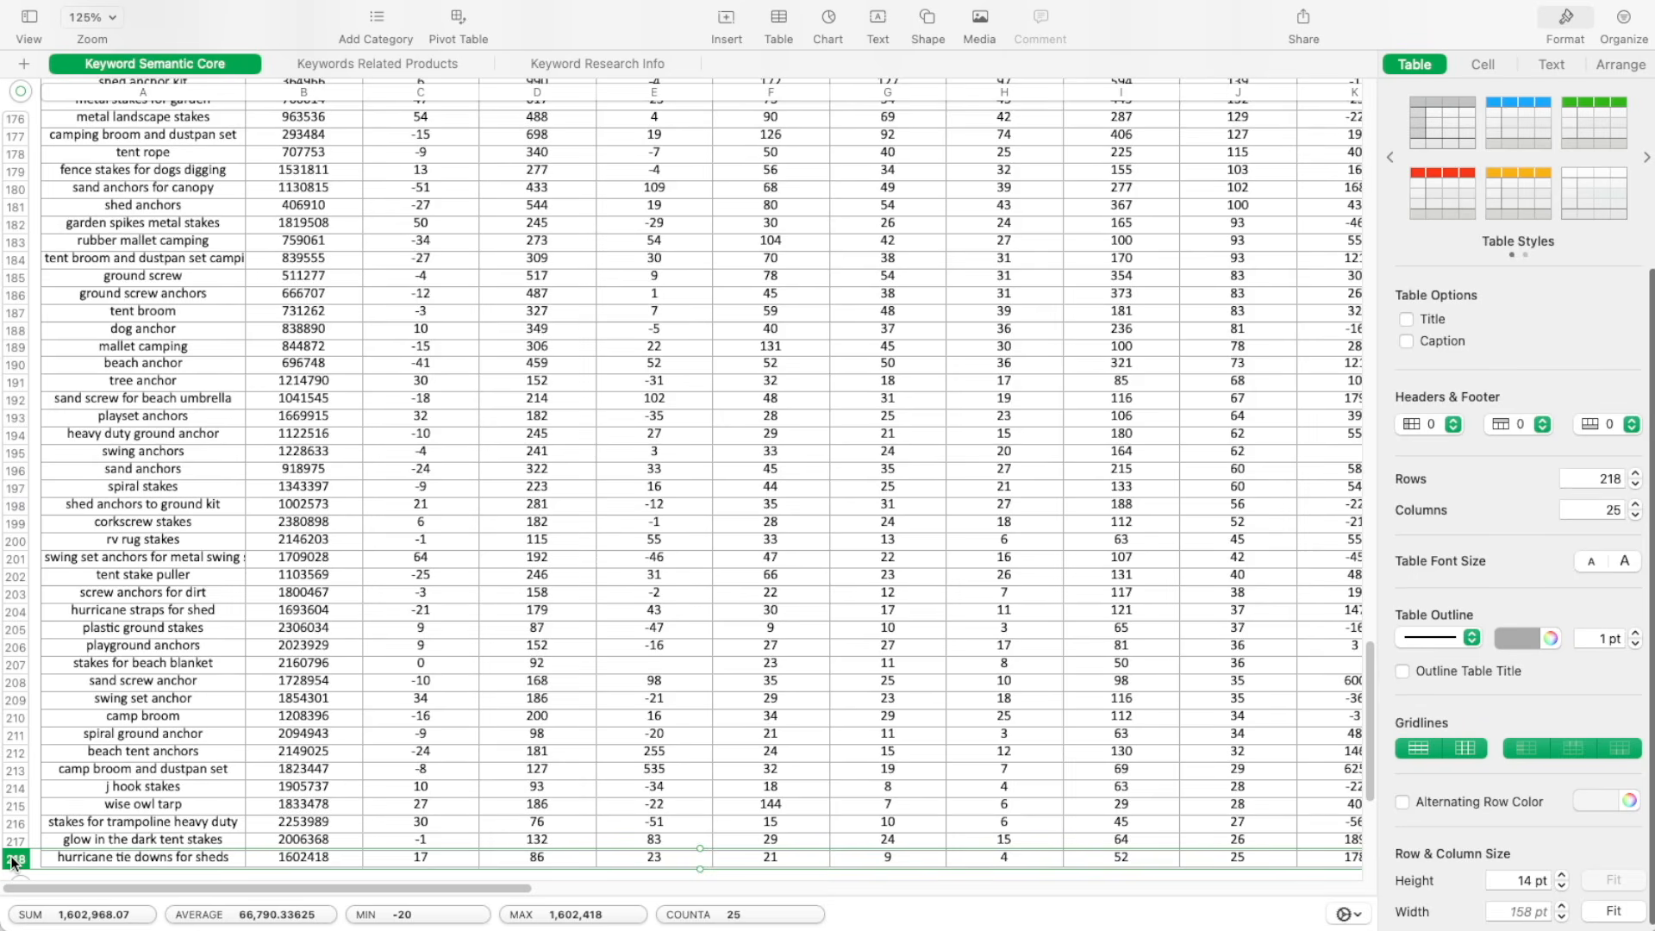
{"action": "left_click_drag", "start_coordinate": [14, 863], "coordinate": [13, 775]}
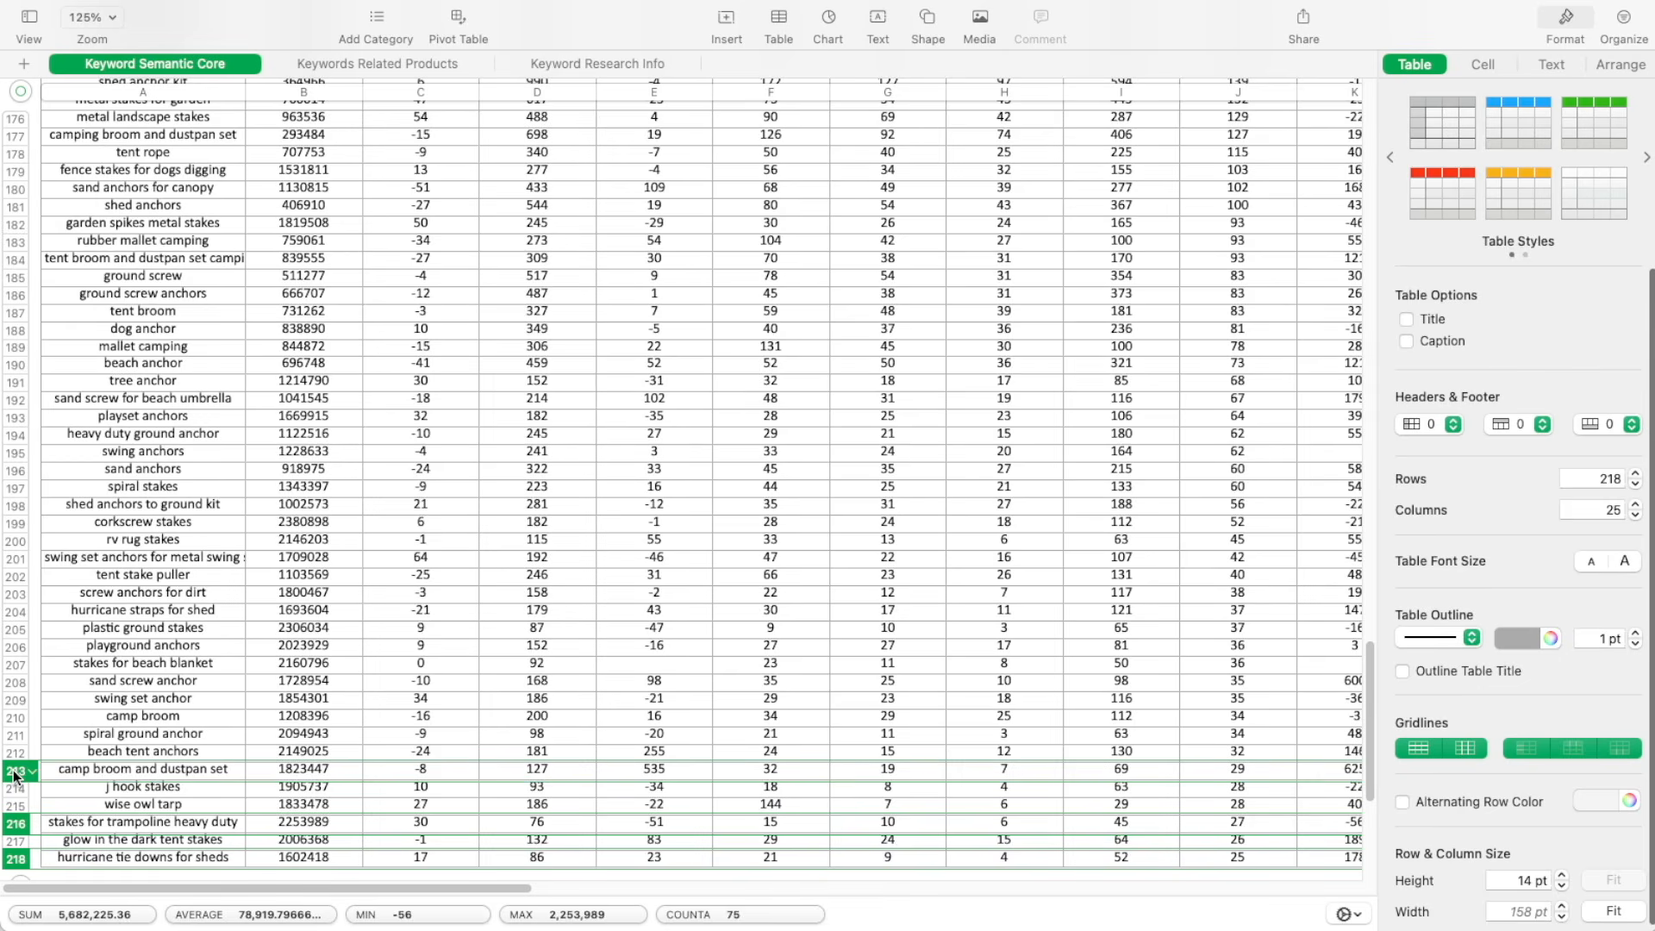
{"action": "left_click", "coordinate": [12, 649], "text": "super"}
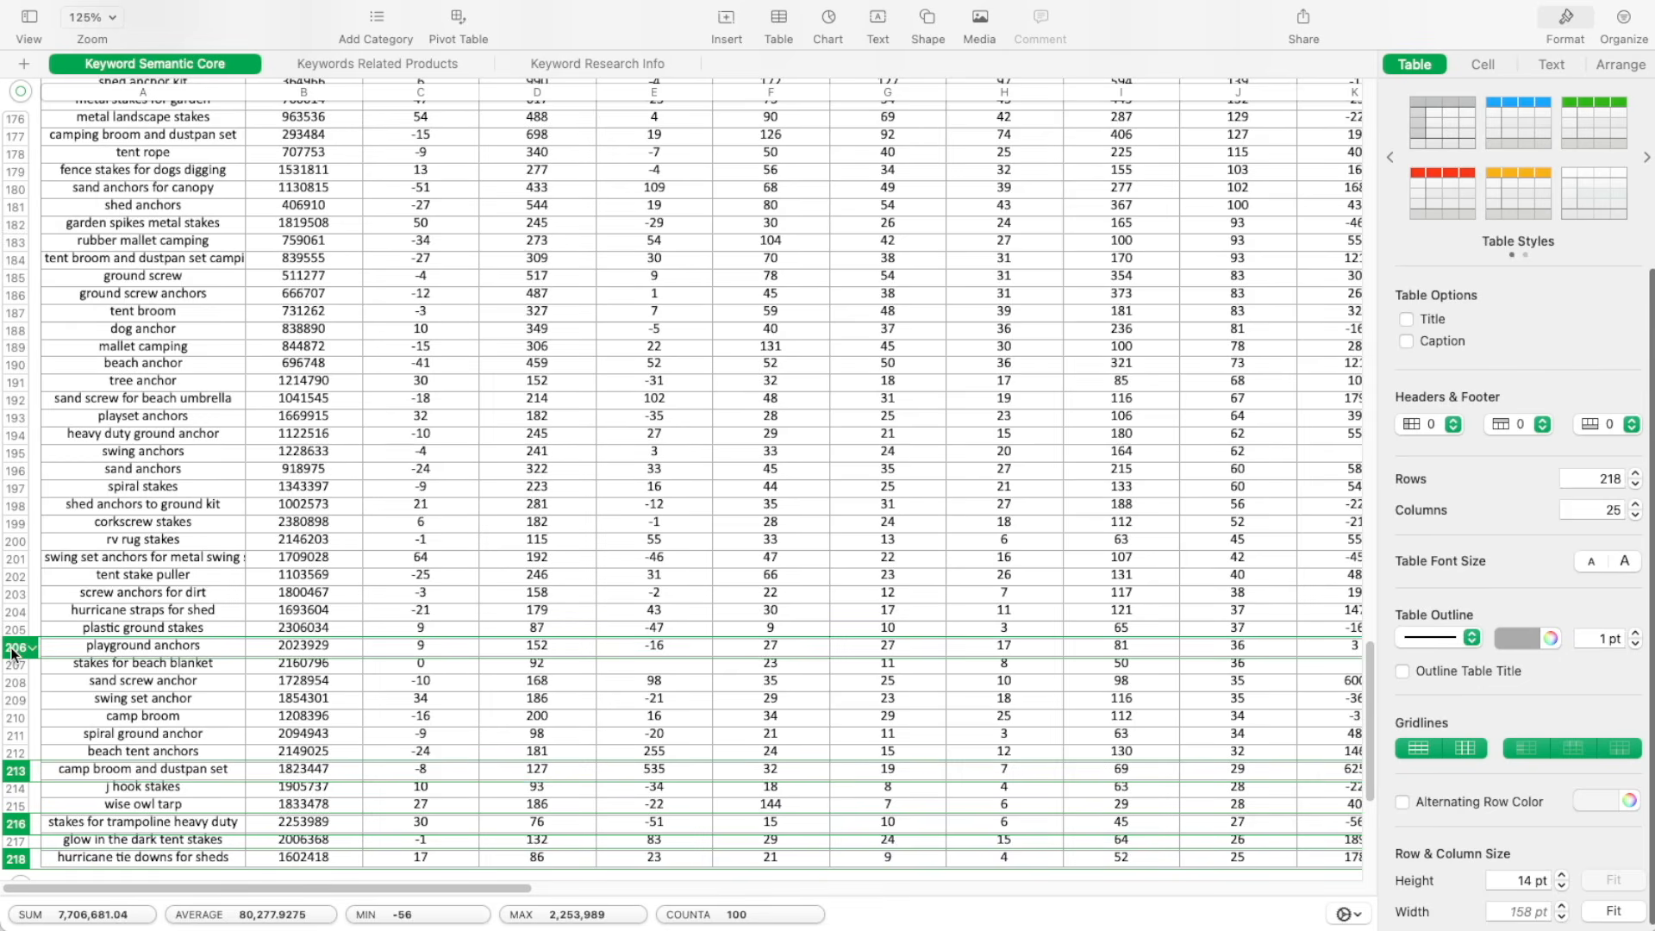
{"action": "left_click", "coordinate": [32, 648]}
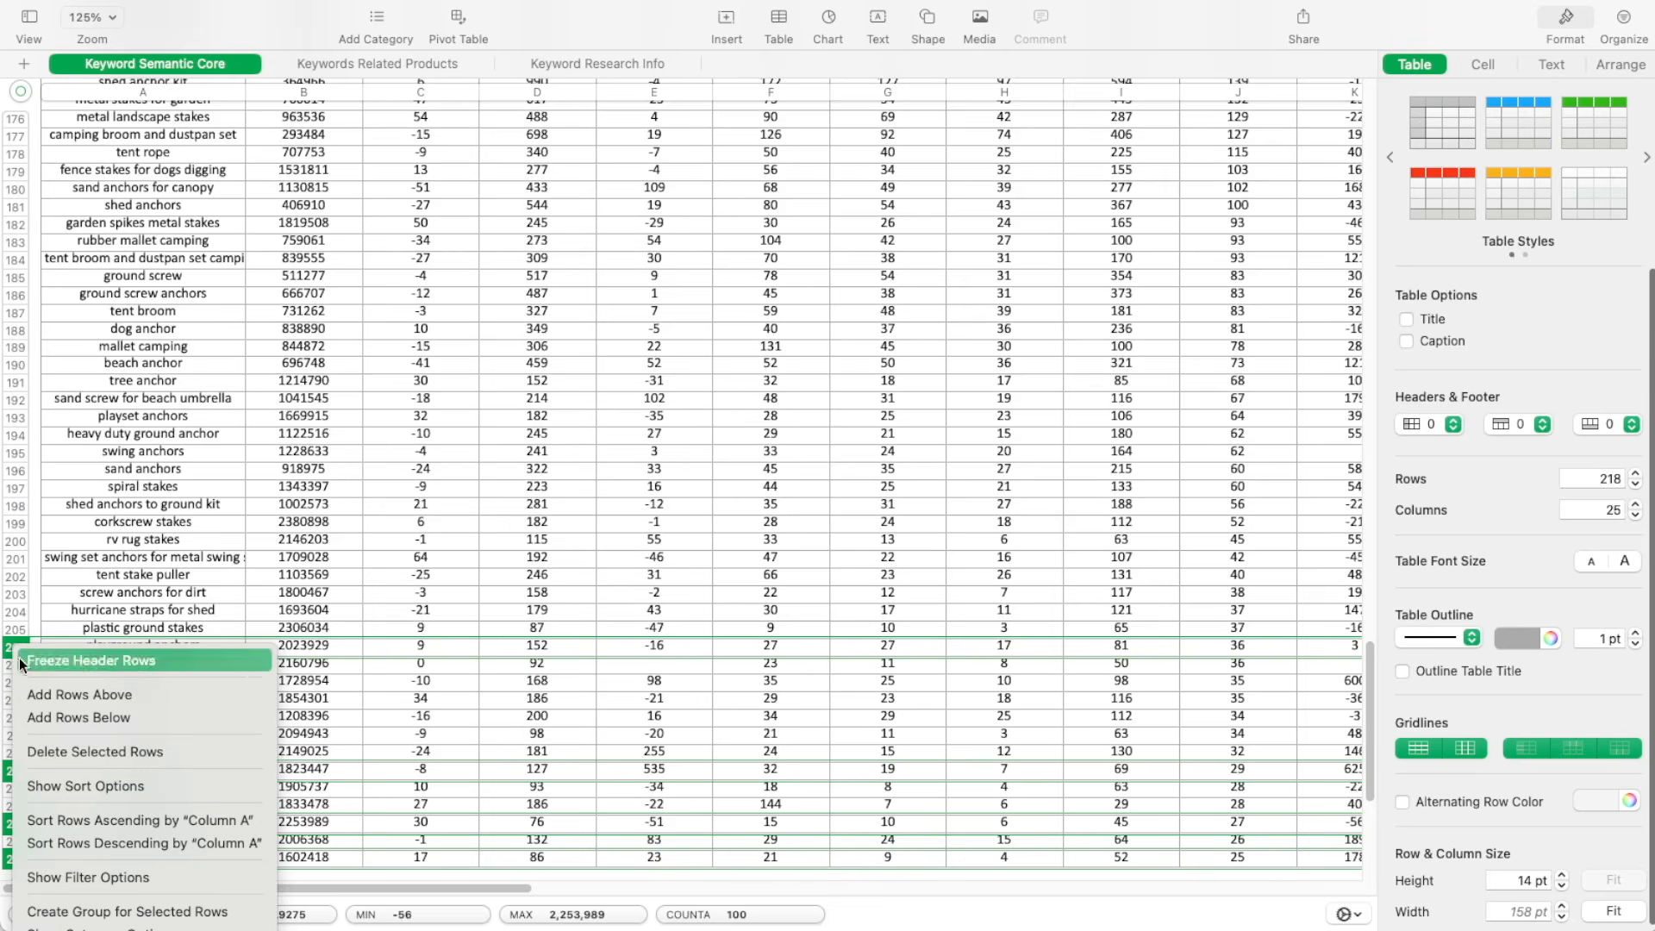
{"action": "left_click", "coordinate": [55, 748]}
{"action": "left_click", "coordinate": [55, 812]}
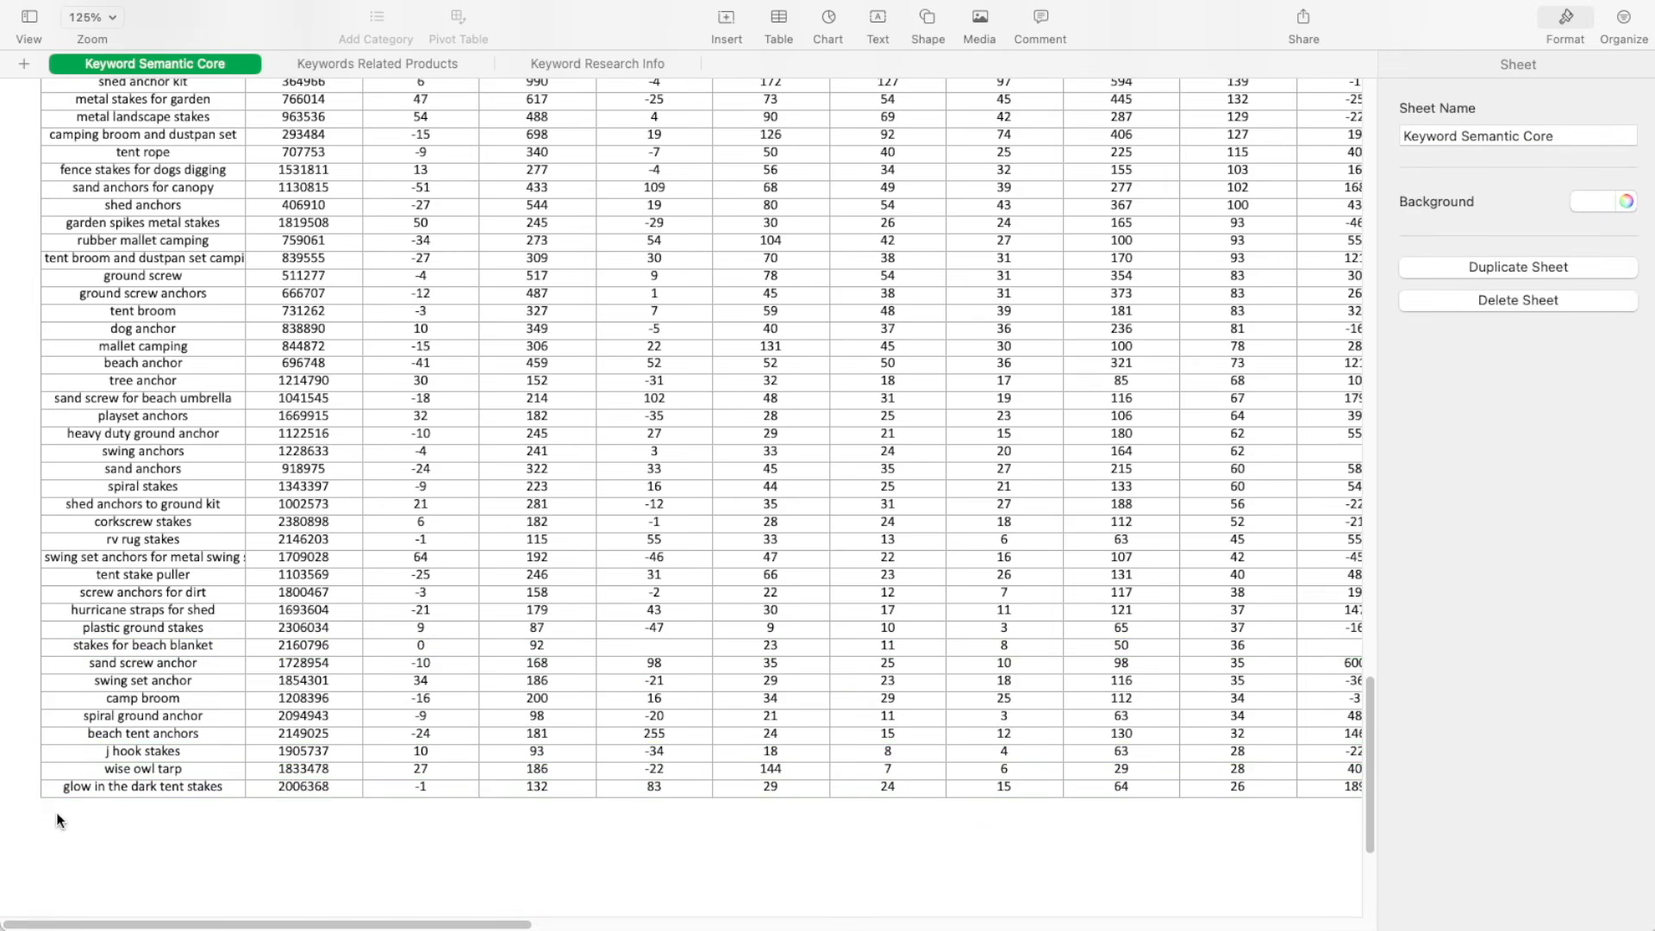
Delete the last table row, containing the keyword "glow in the dark tent stakes"
{"action": "left_click", "coordinate": [47, 789]}
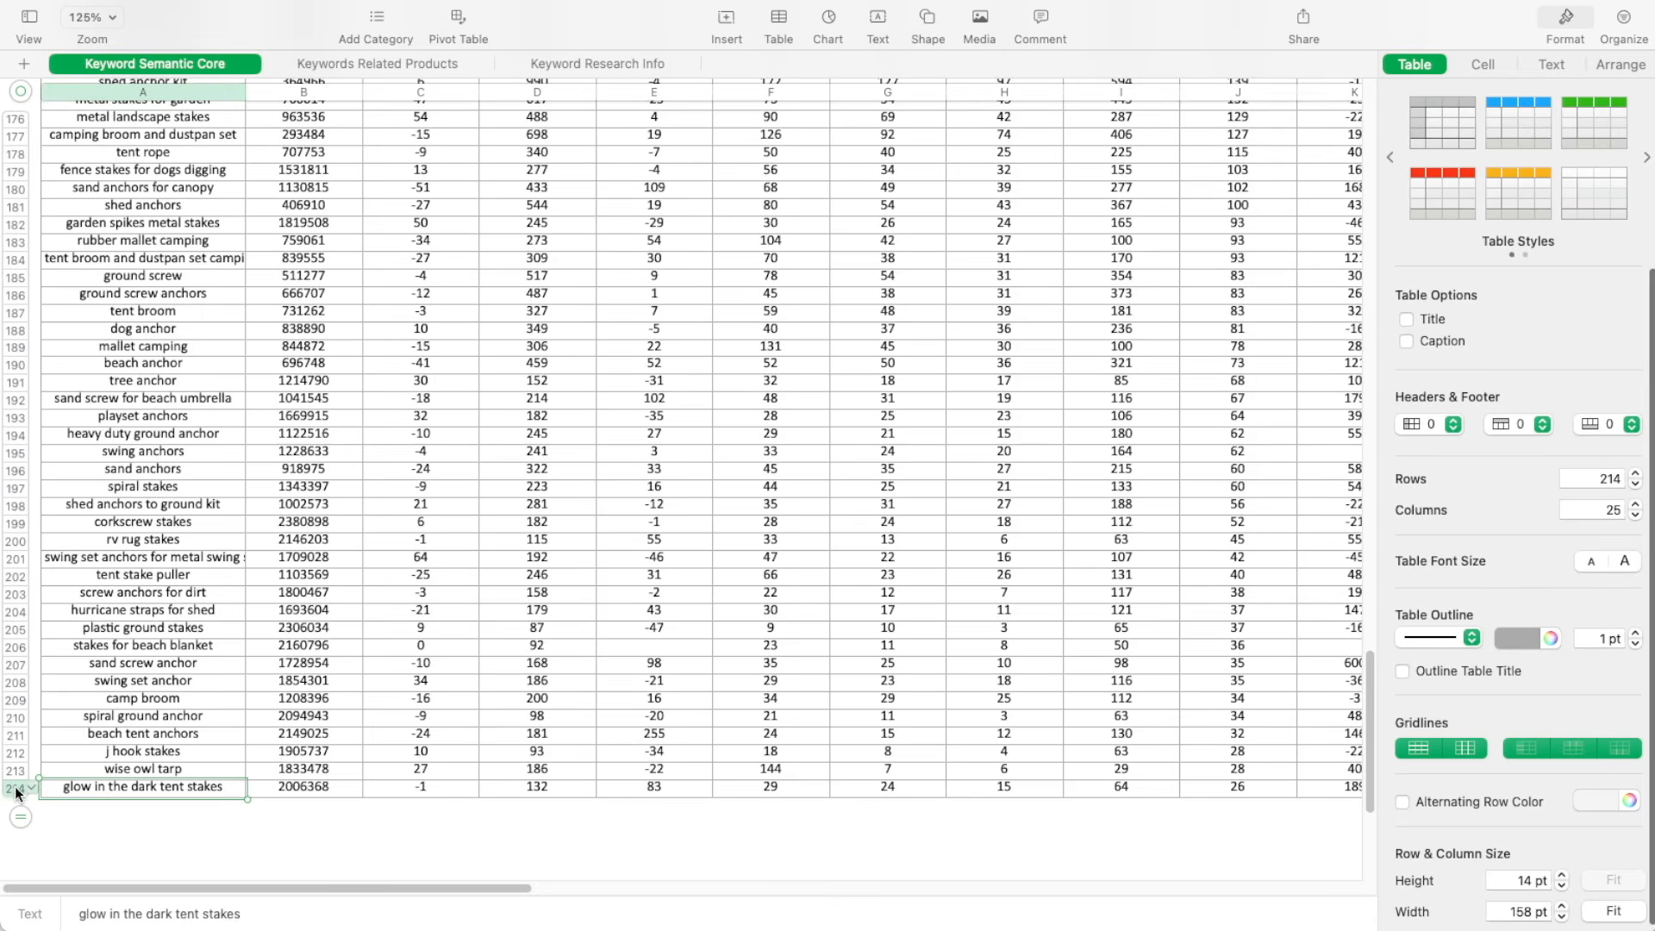
{"action": "left_click", "coordinate": [16, 788]}
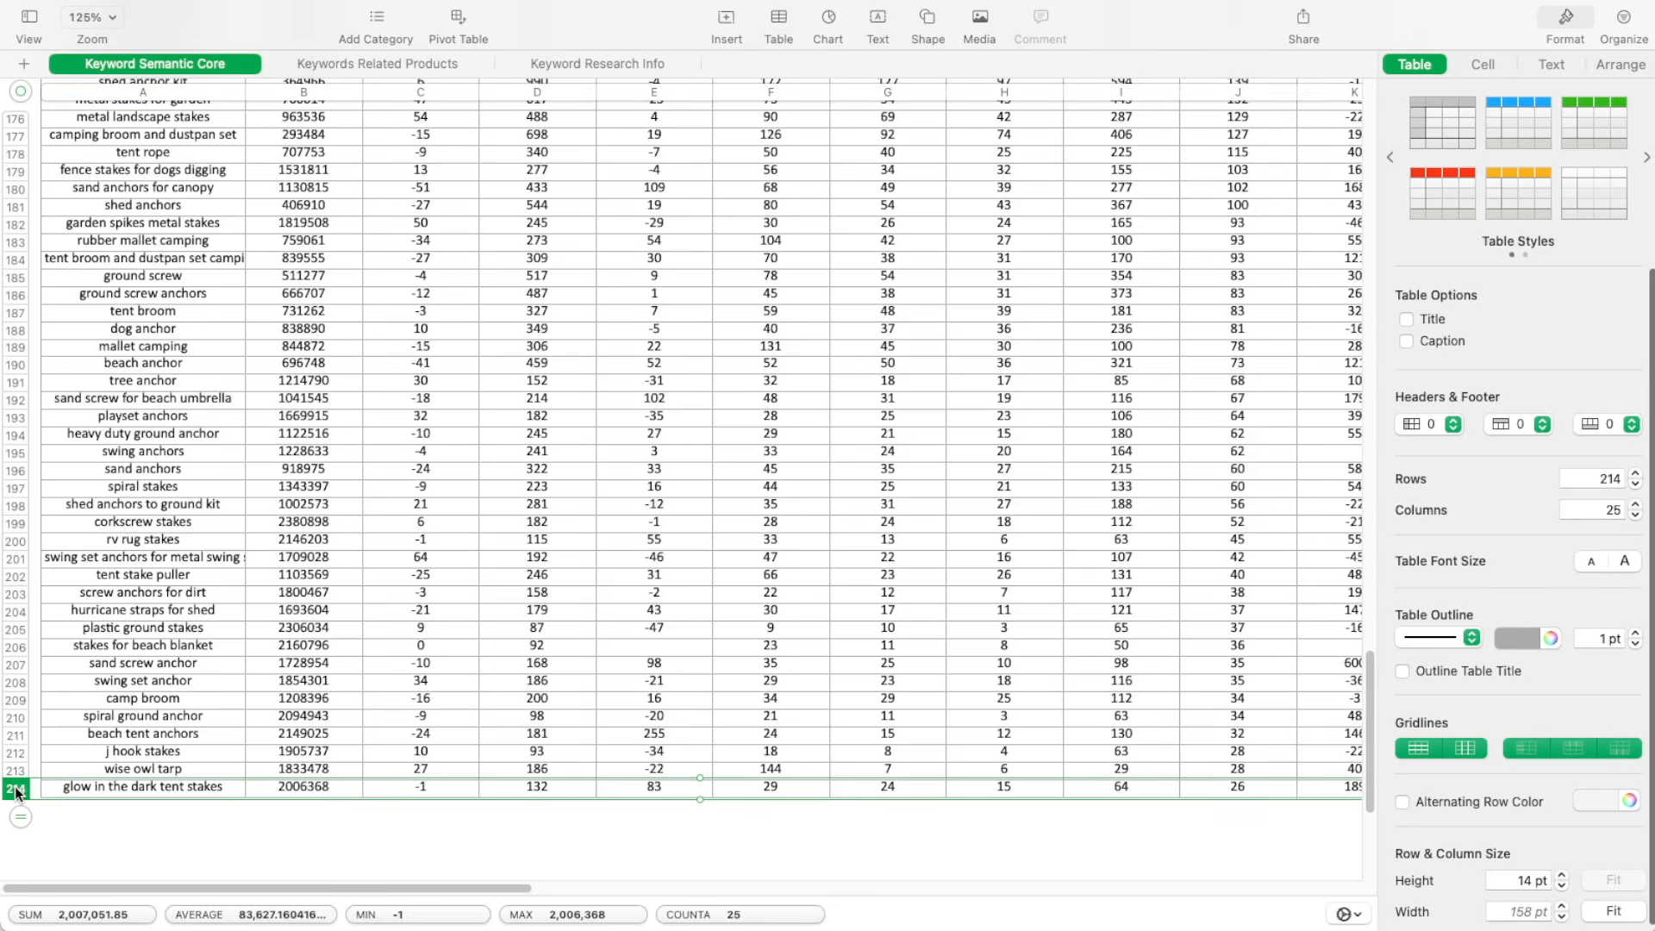
{"action": "left_click", "coordinate": [14, 787]}
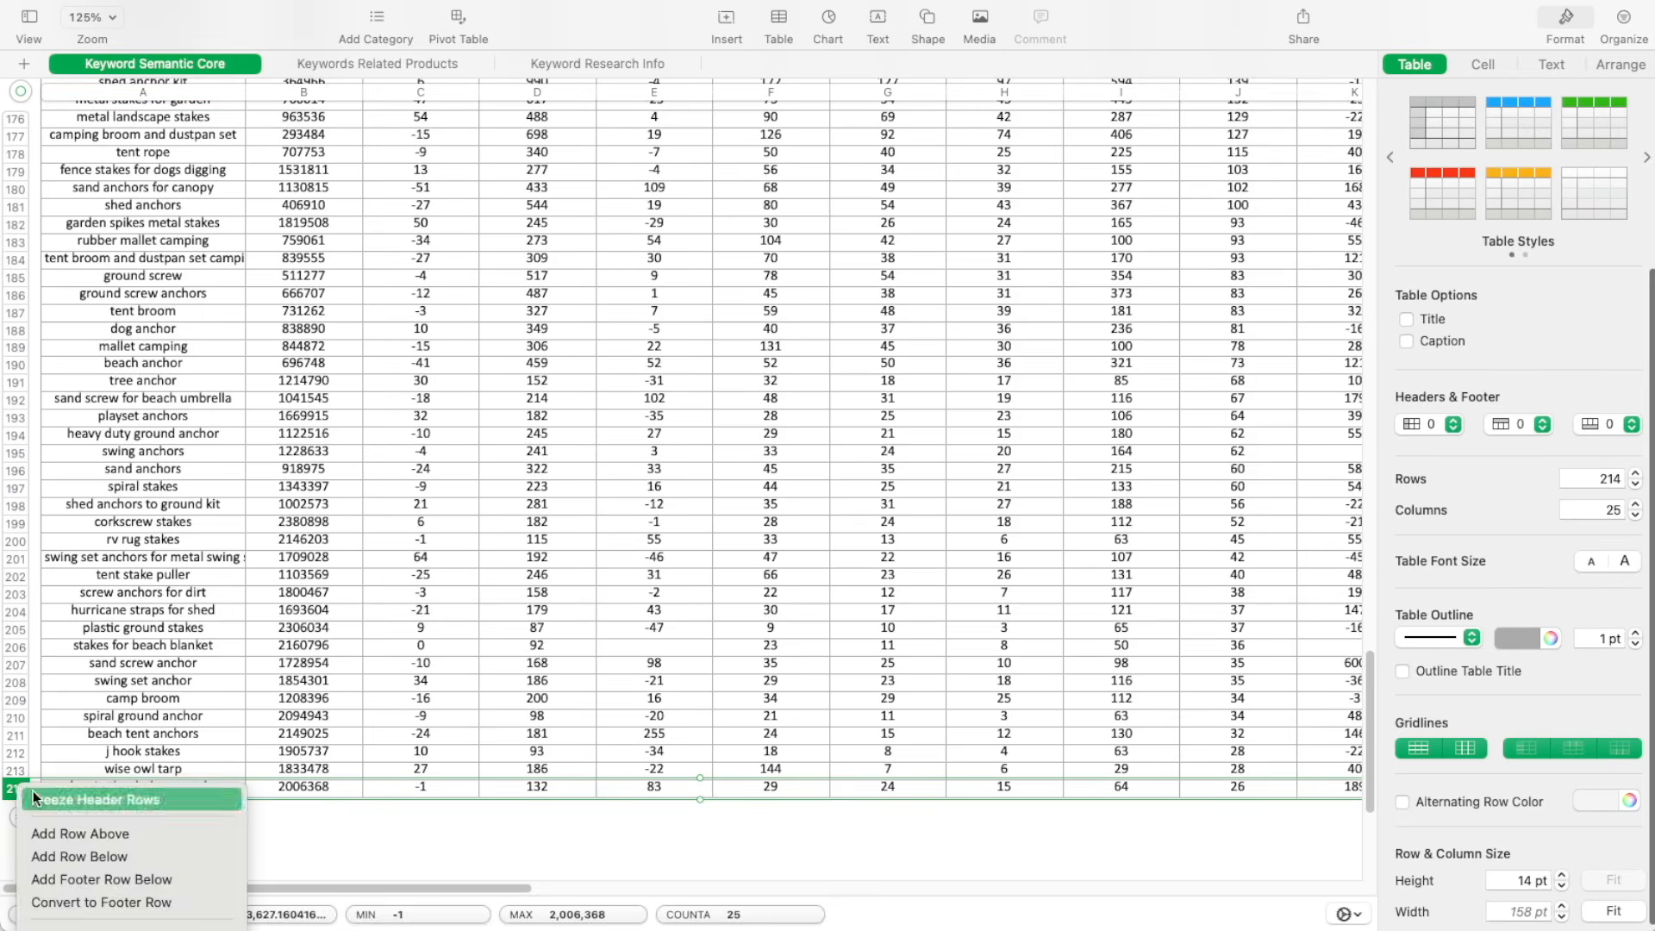
{"action": "left_click", "coordinate": [97, 923]}
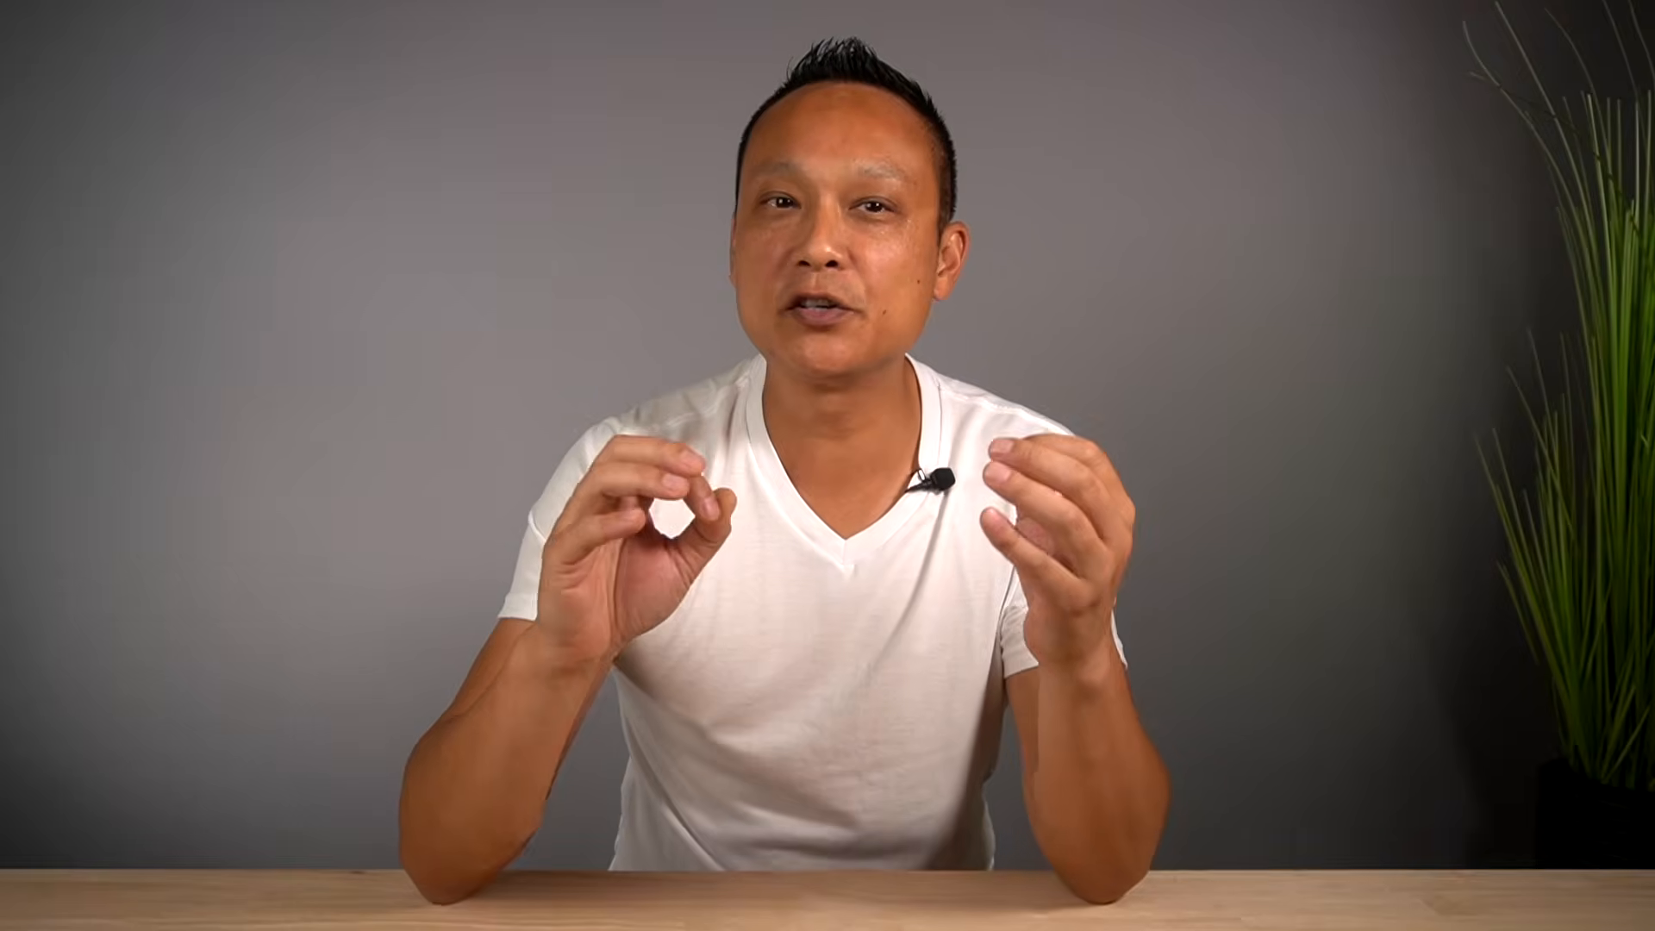
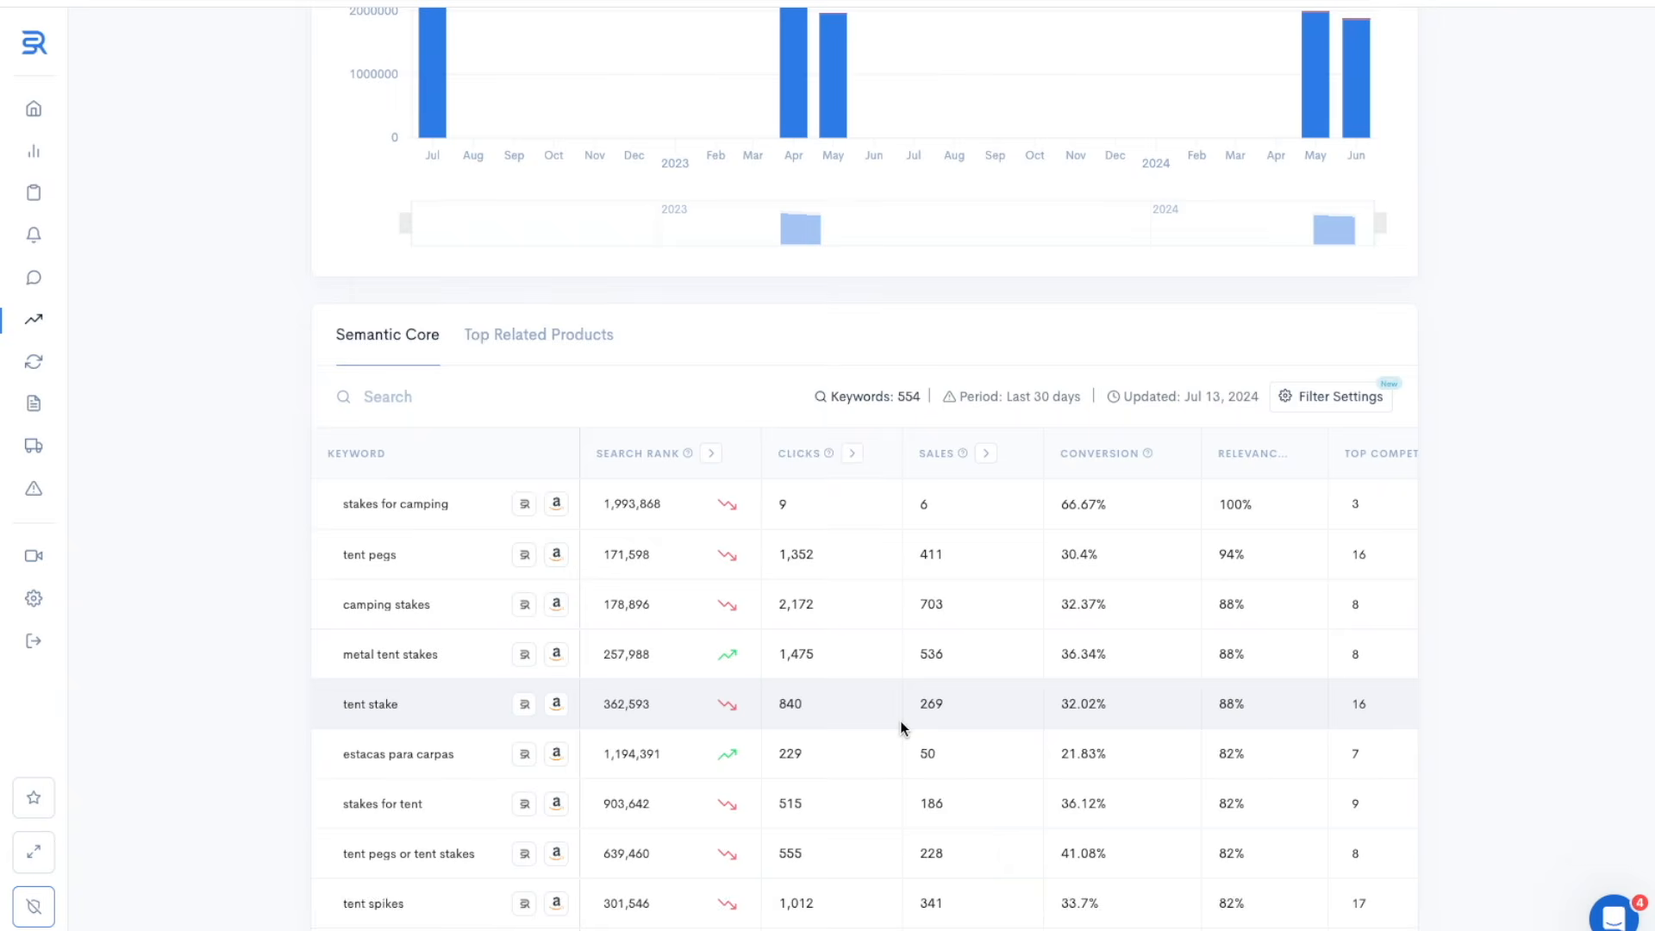
View the top related products and check the first Eurmax tent stake product's listing on Amazon
{"action": "left_click", "coordinate": [565, 334]}
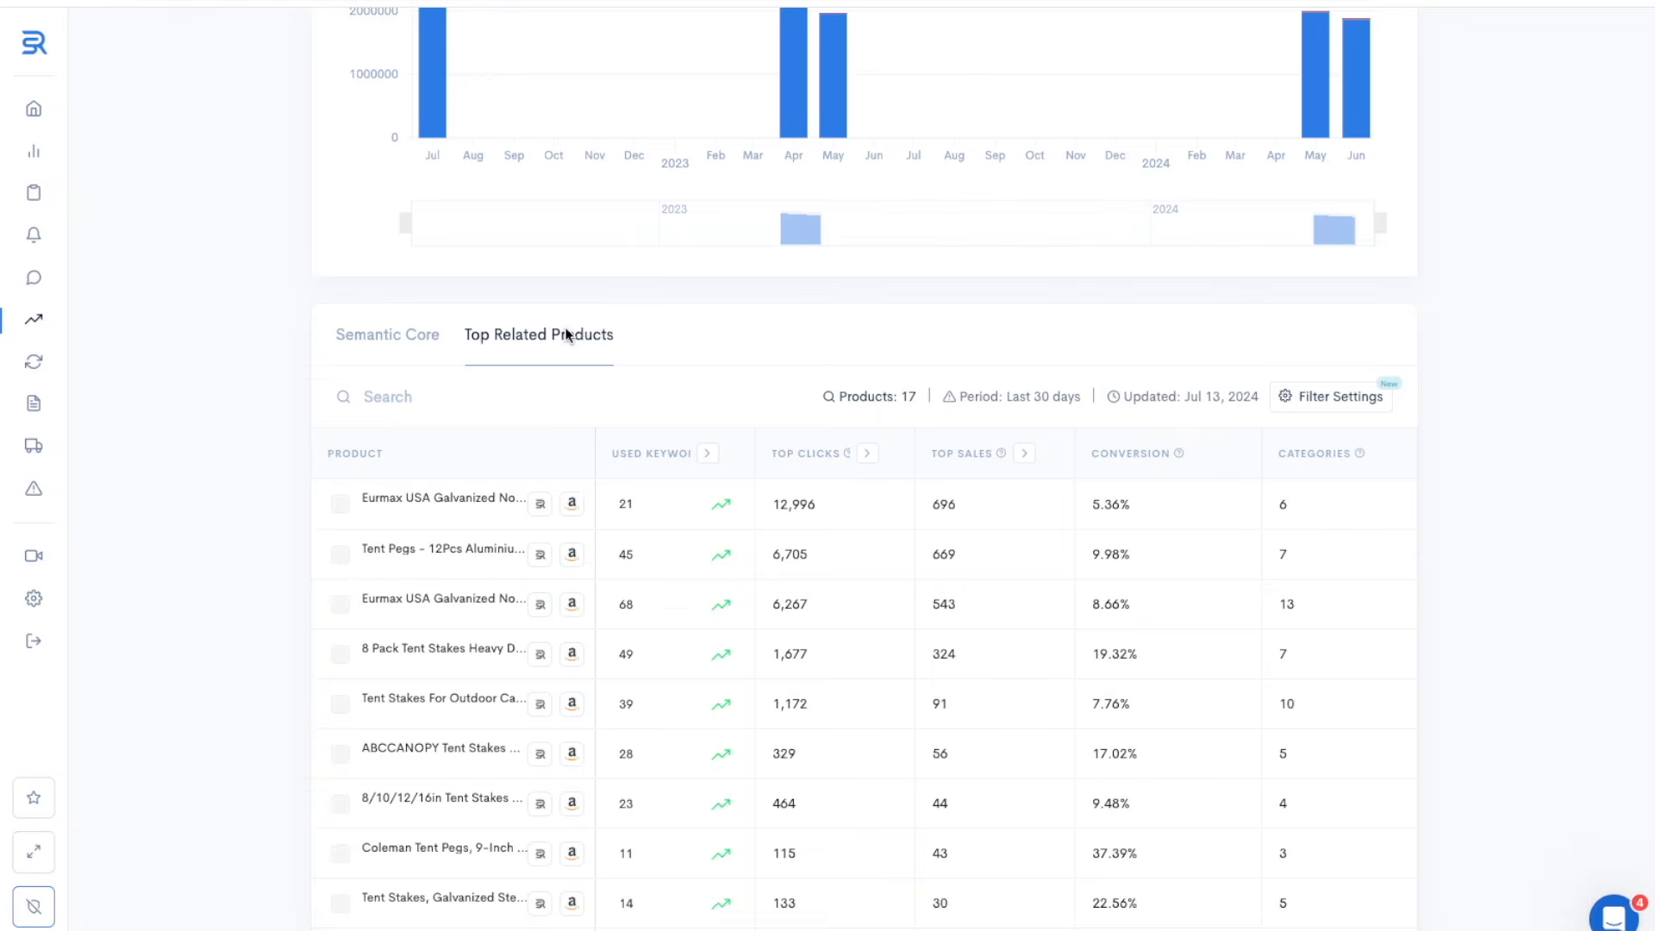
{"action": "mouse_move", "coordinate": [1001, 453]}
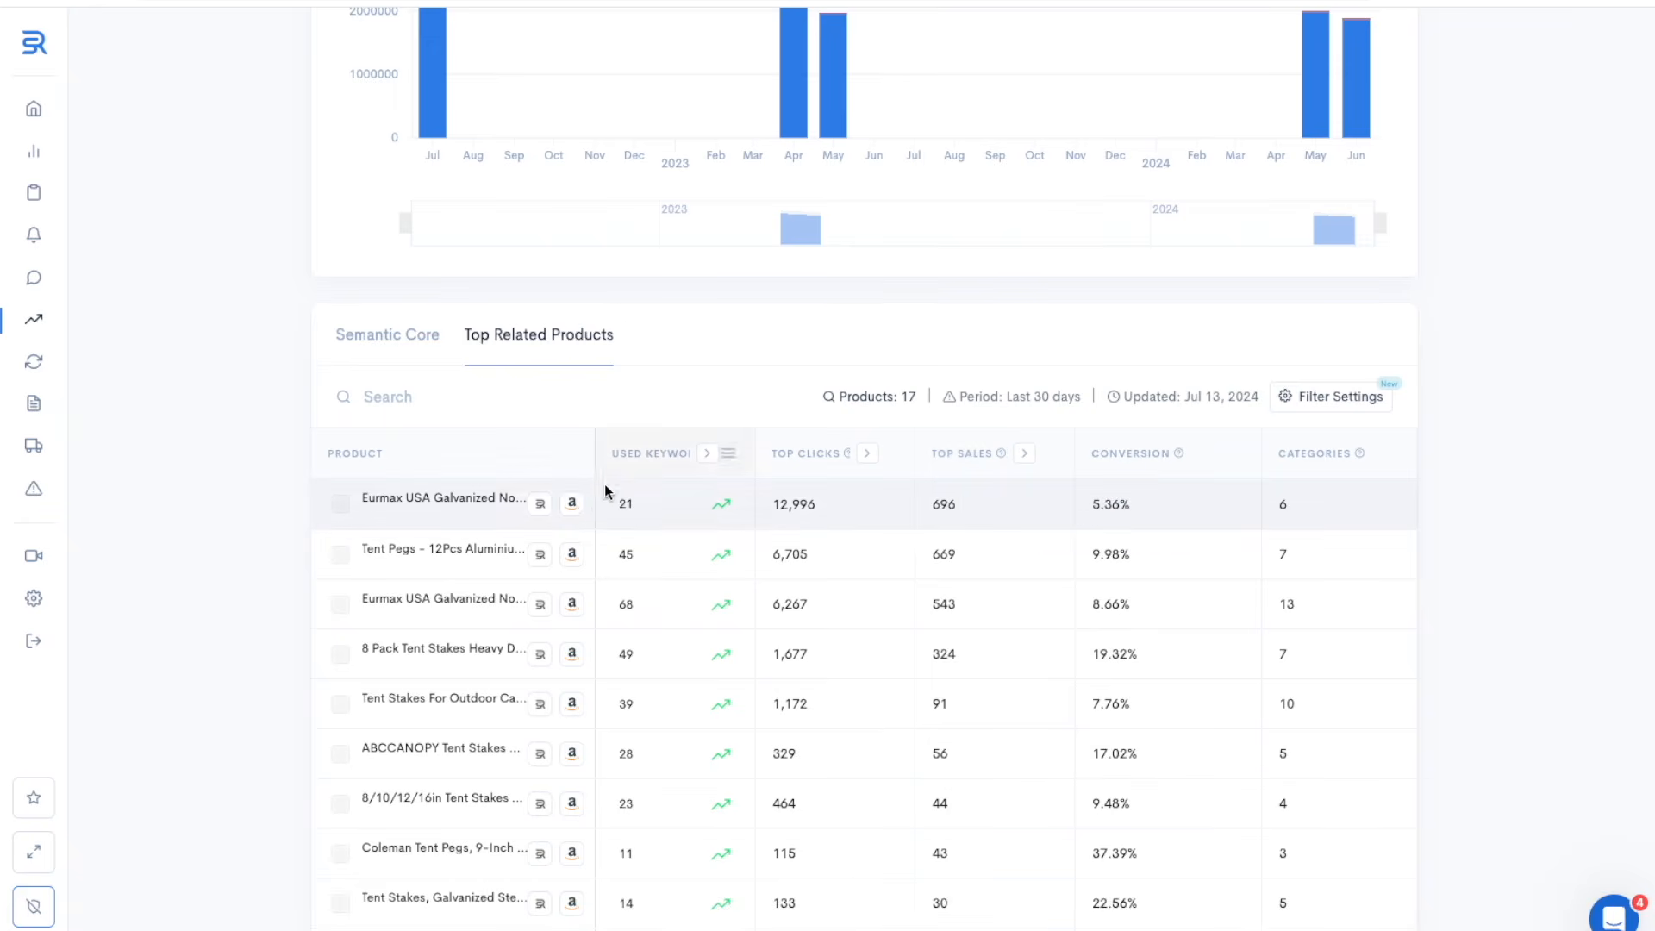
{"action": "left_click", "coordinate": [572, 504]}
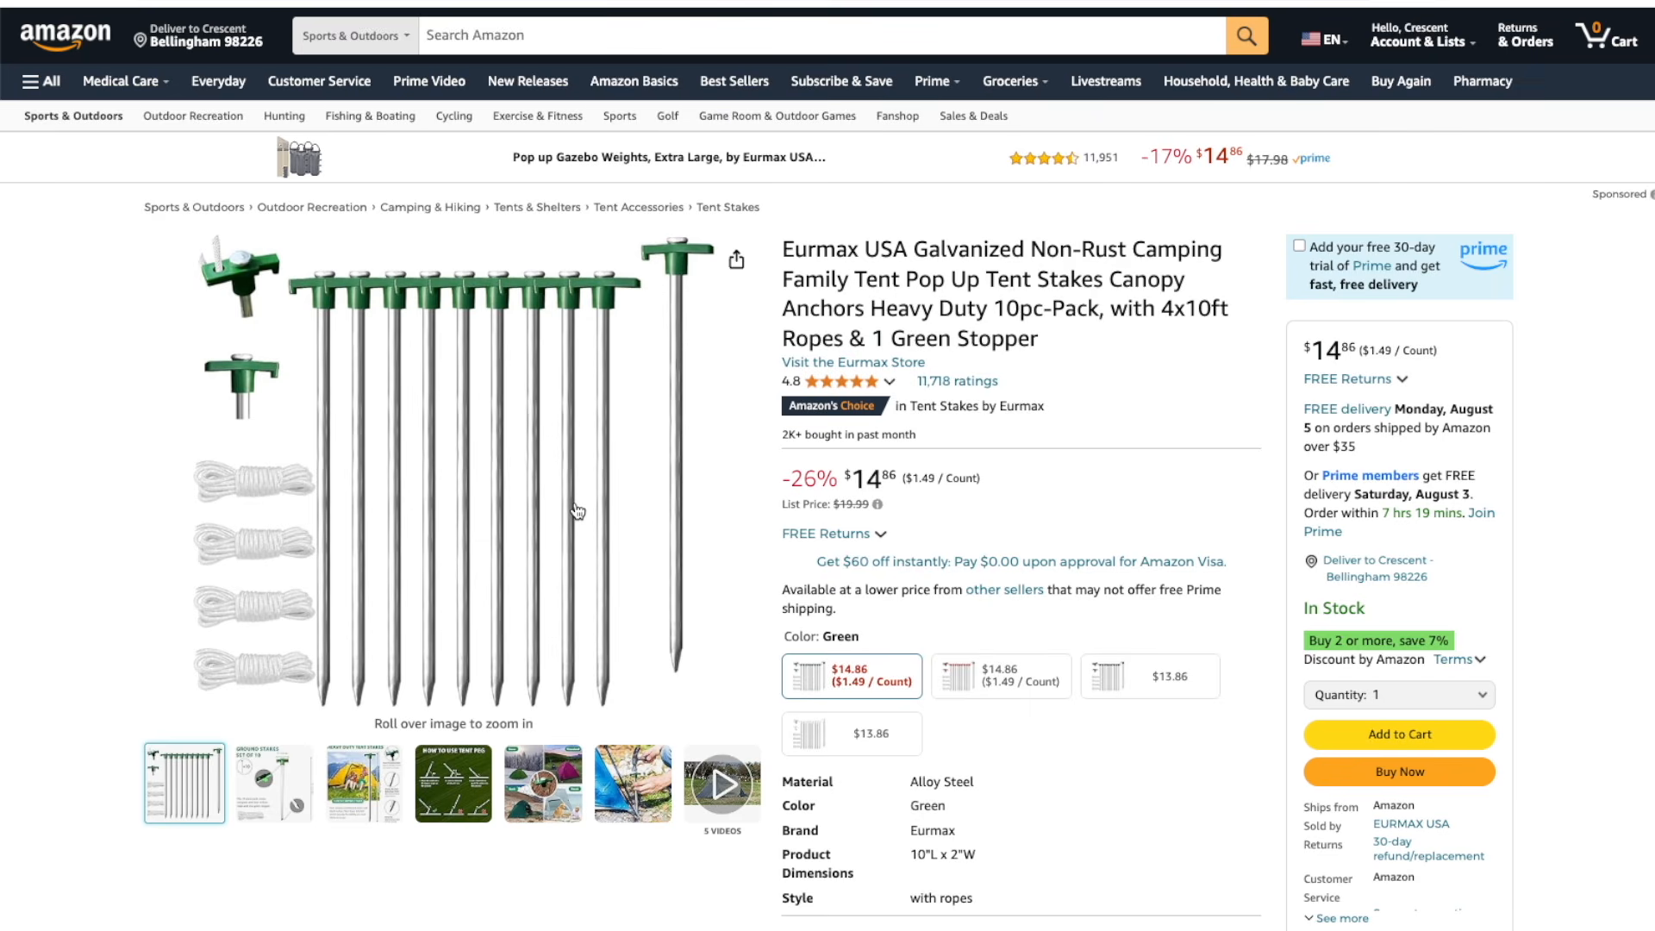
{"action": "key", "text": "super+w"}
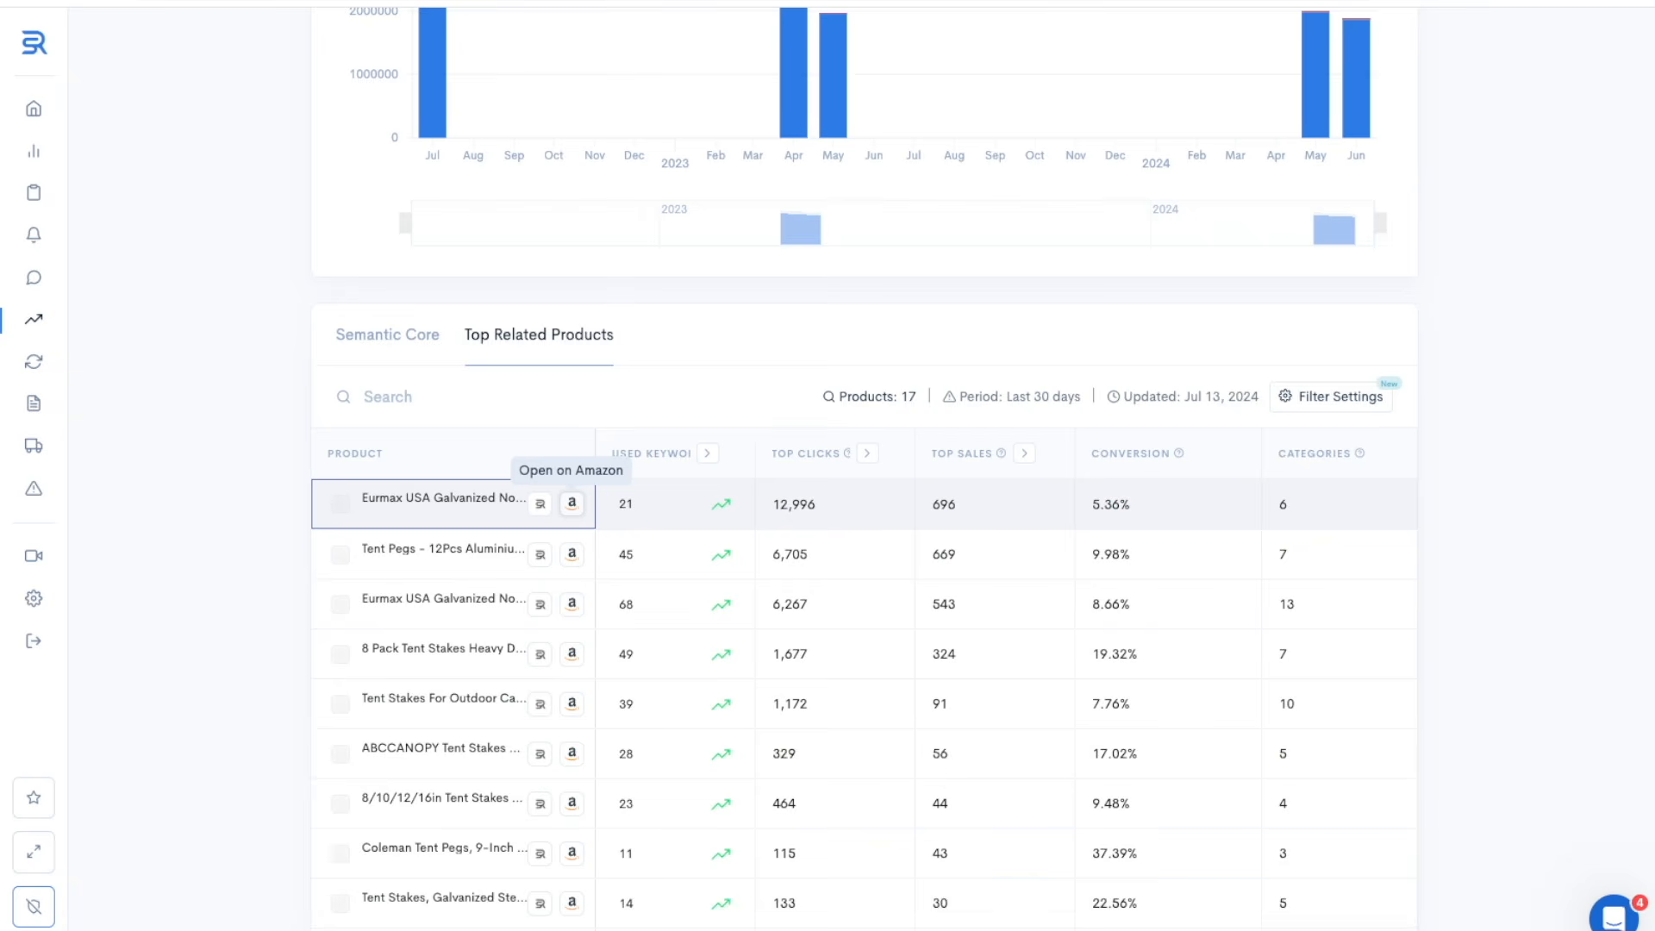
Open the keyword report for the first Eurmax related product and go through its performance and semantic core
{"action": "left_click", "coordinate": [541, 505]}
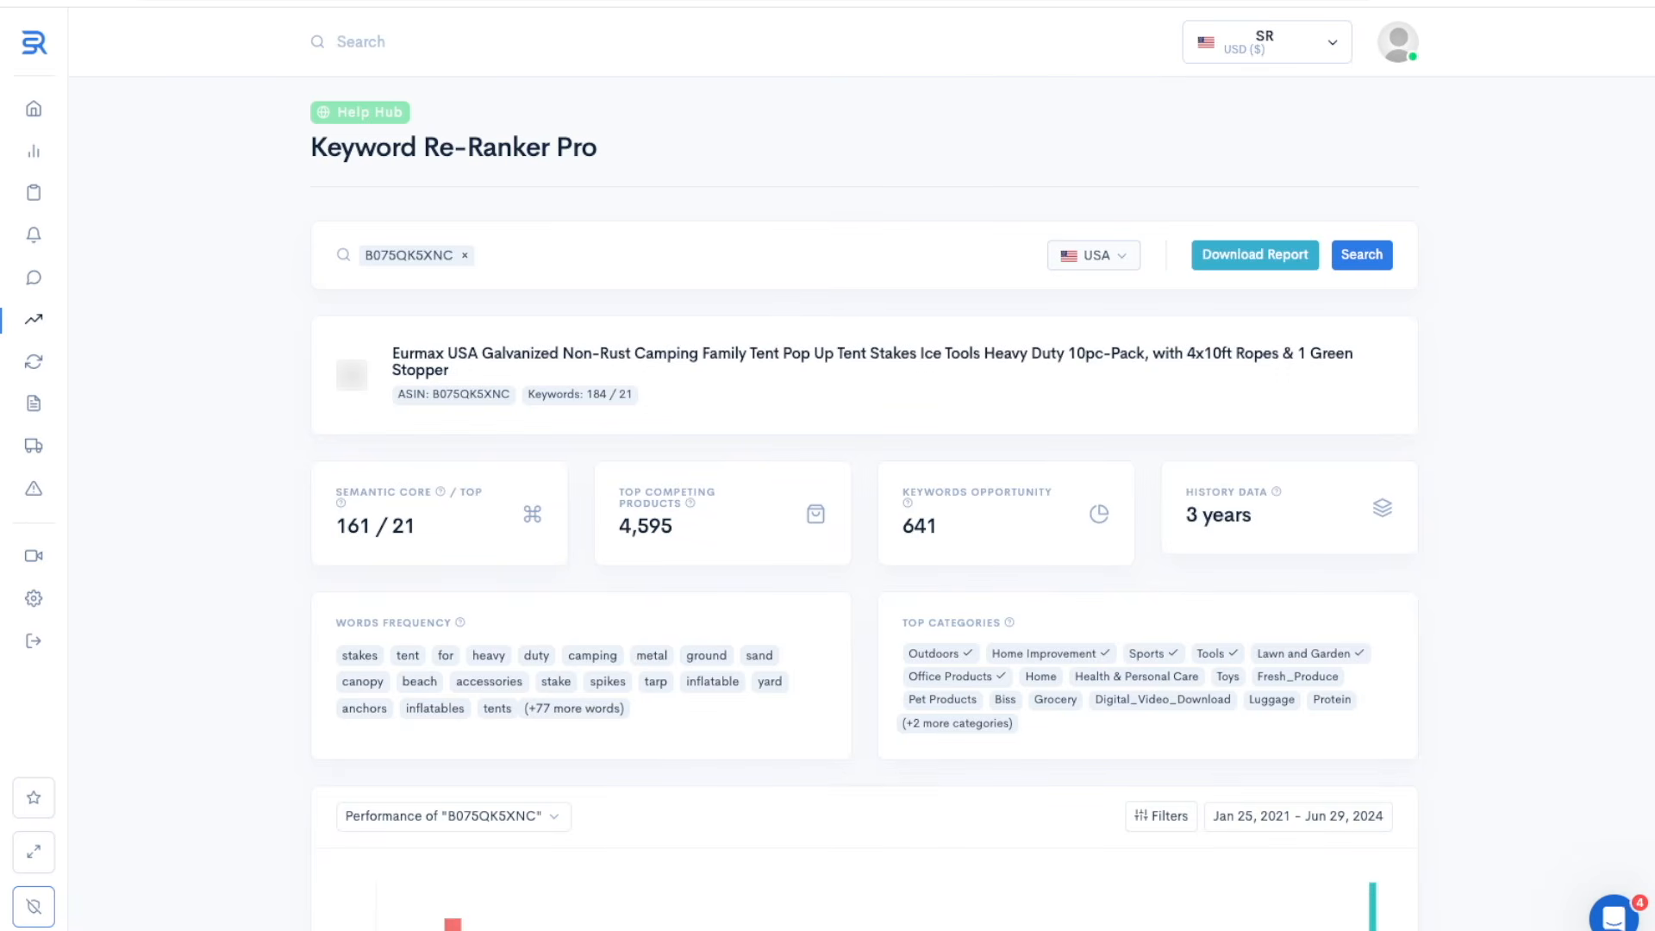
{"action": "scroll", "coordinate": [862, 517], "scroll_direction": "down", "scroll_amount": 5}
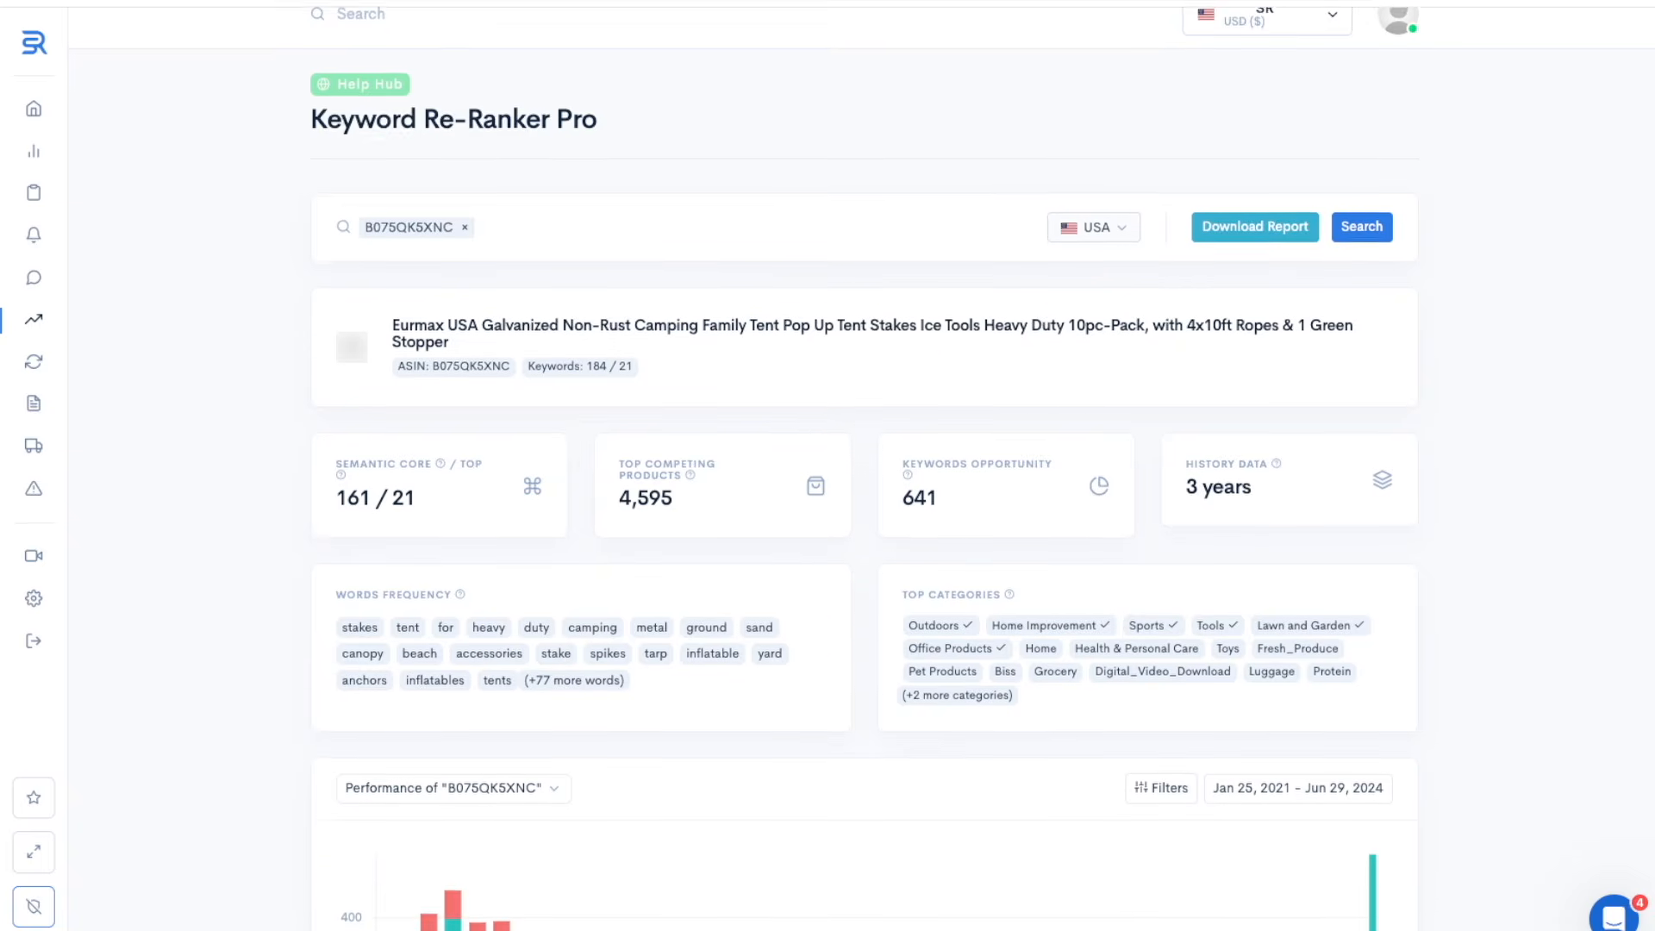
{"action": "scroll", "coordinate": [862, 517], "scroll_direction": "down", "scroll_amount": 5}
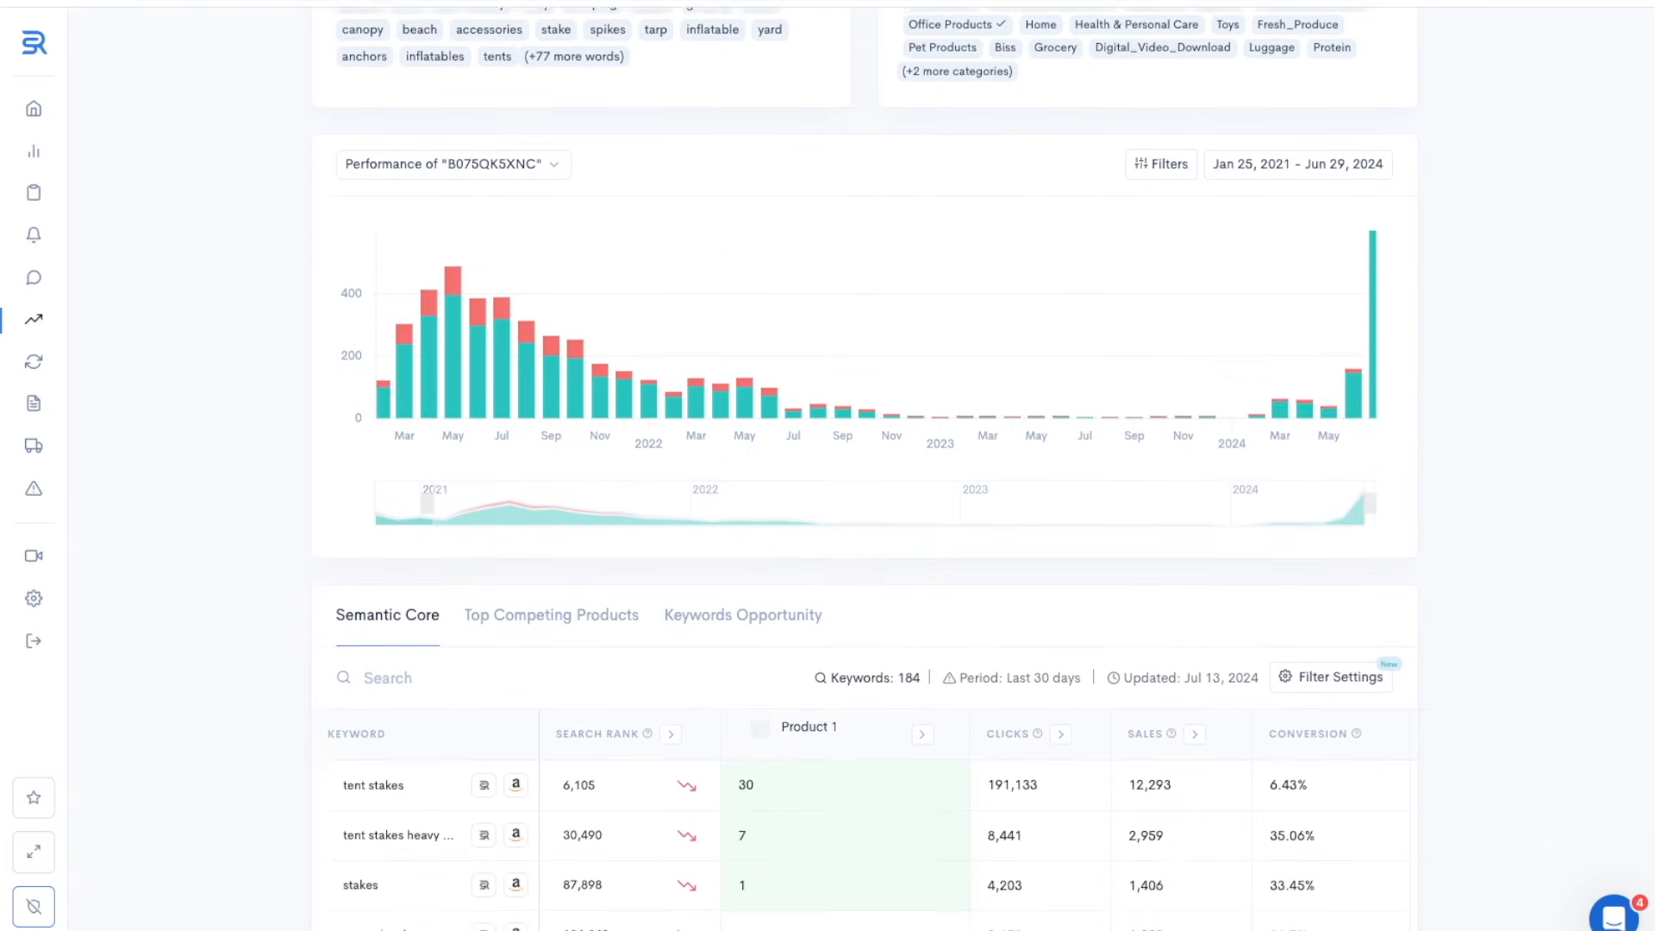
{"action": "scroll", "coordinate": [862, 517], "scroll_direction": "down", "scroll_amount": 1}
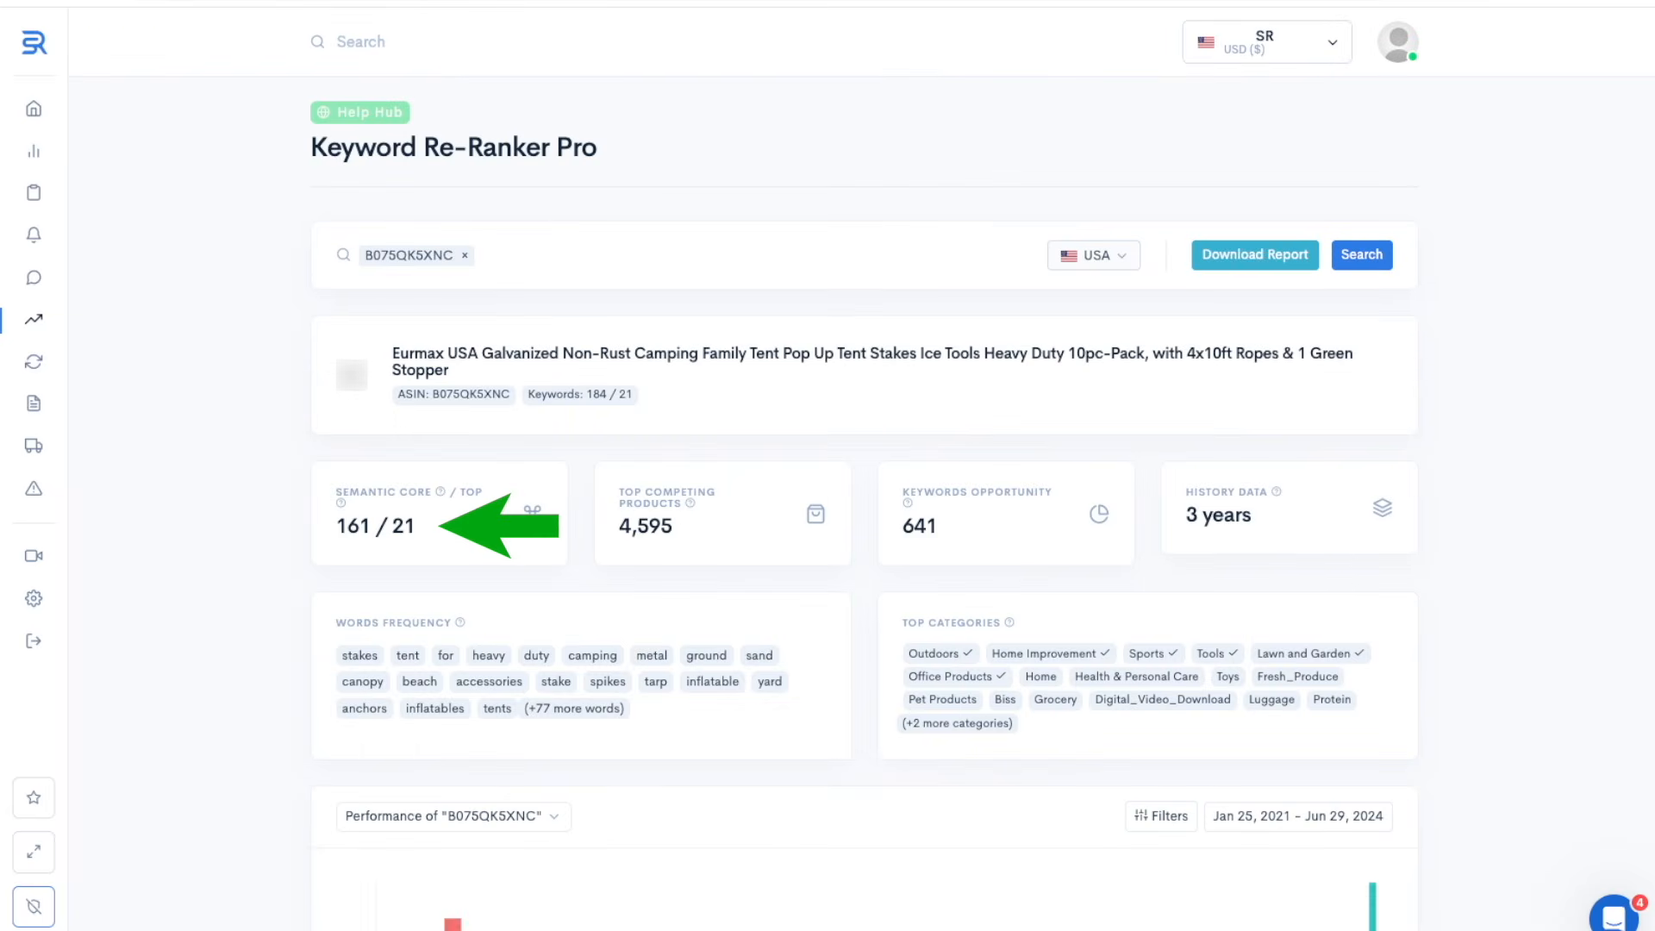
{"action": "scroll", "coordinate": [862, 517], "scroll_direction": "down", "scroll_amount": 11}
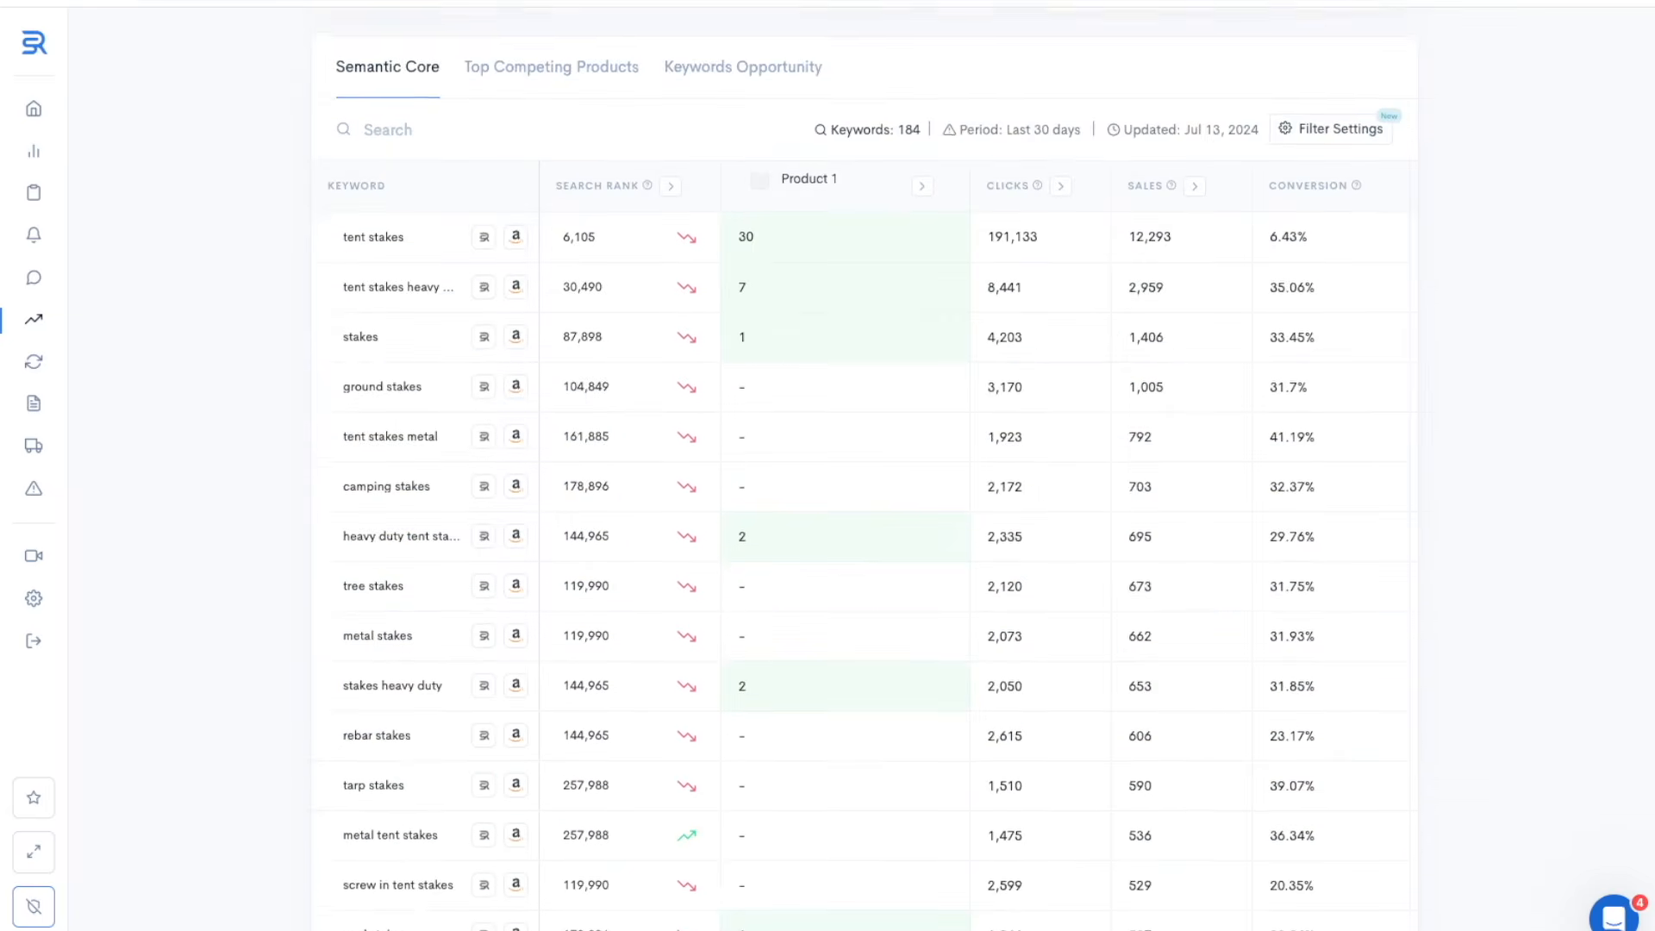
Filter the semantic core to at least 39% market availability and 19% conversion, and download the report
{"action": "left_click", "coordinate": [1325, 118]}
{"action": "left_click", "coordinate": [1200, 391]}
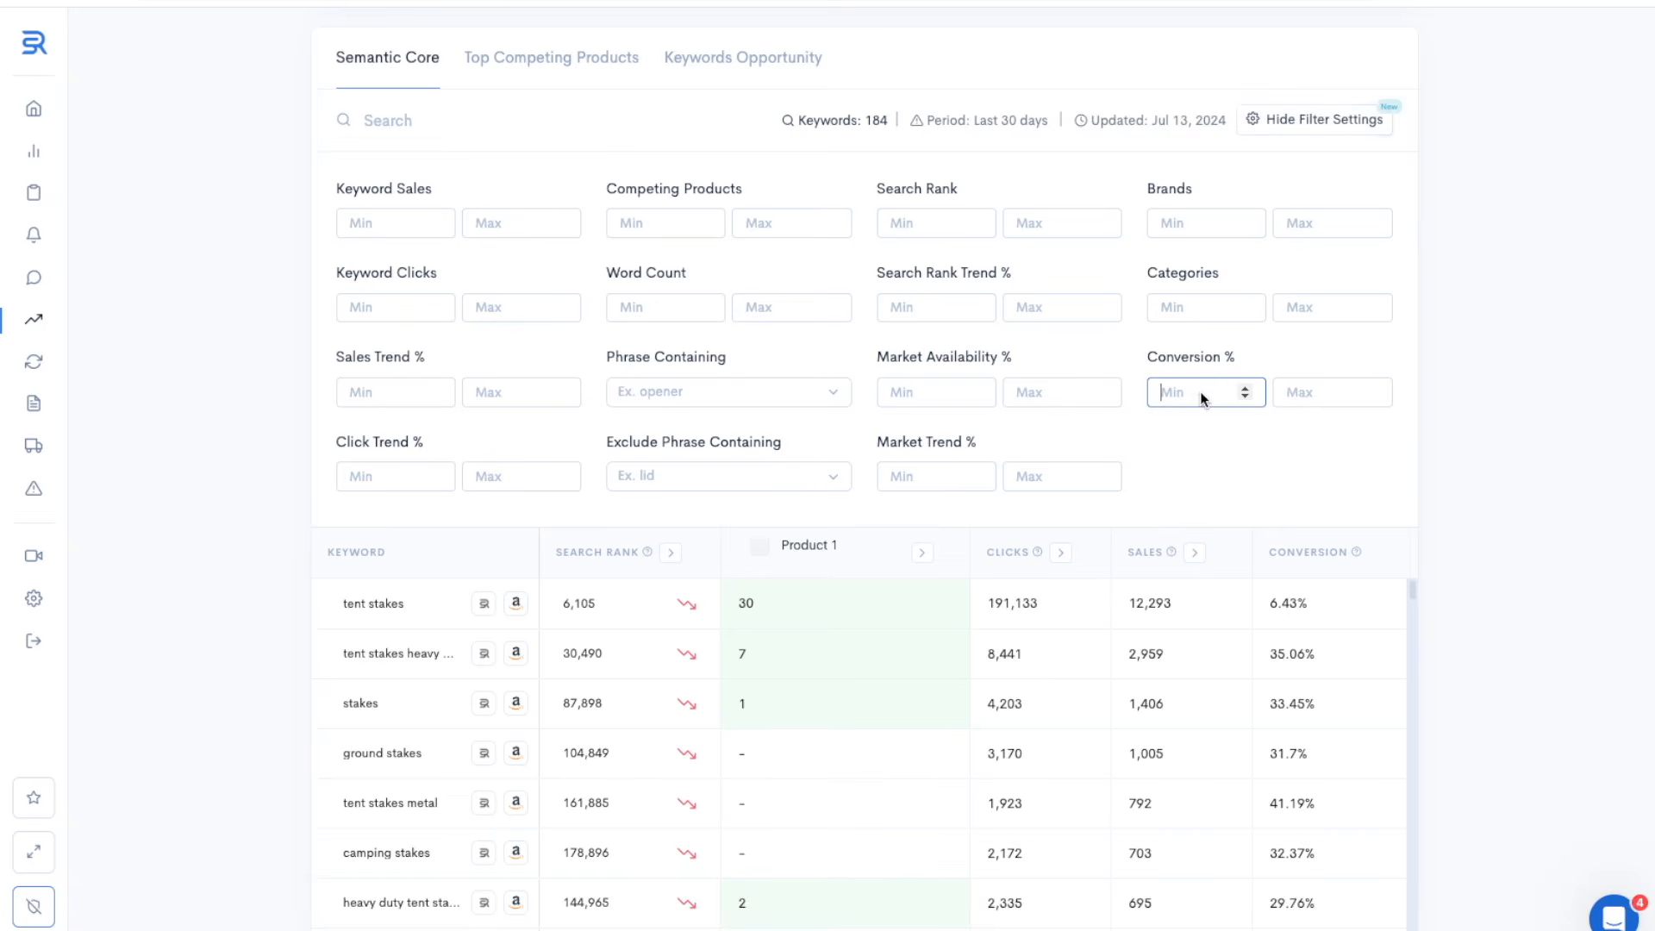
{"action": "type", "text": "19"}
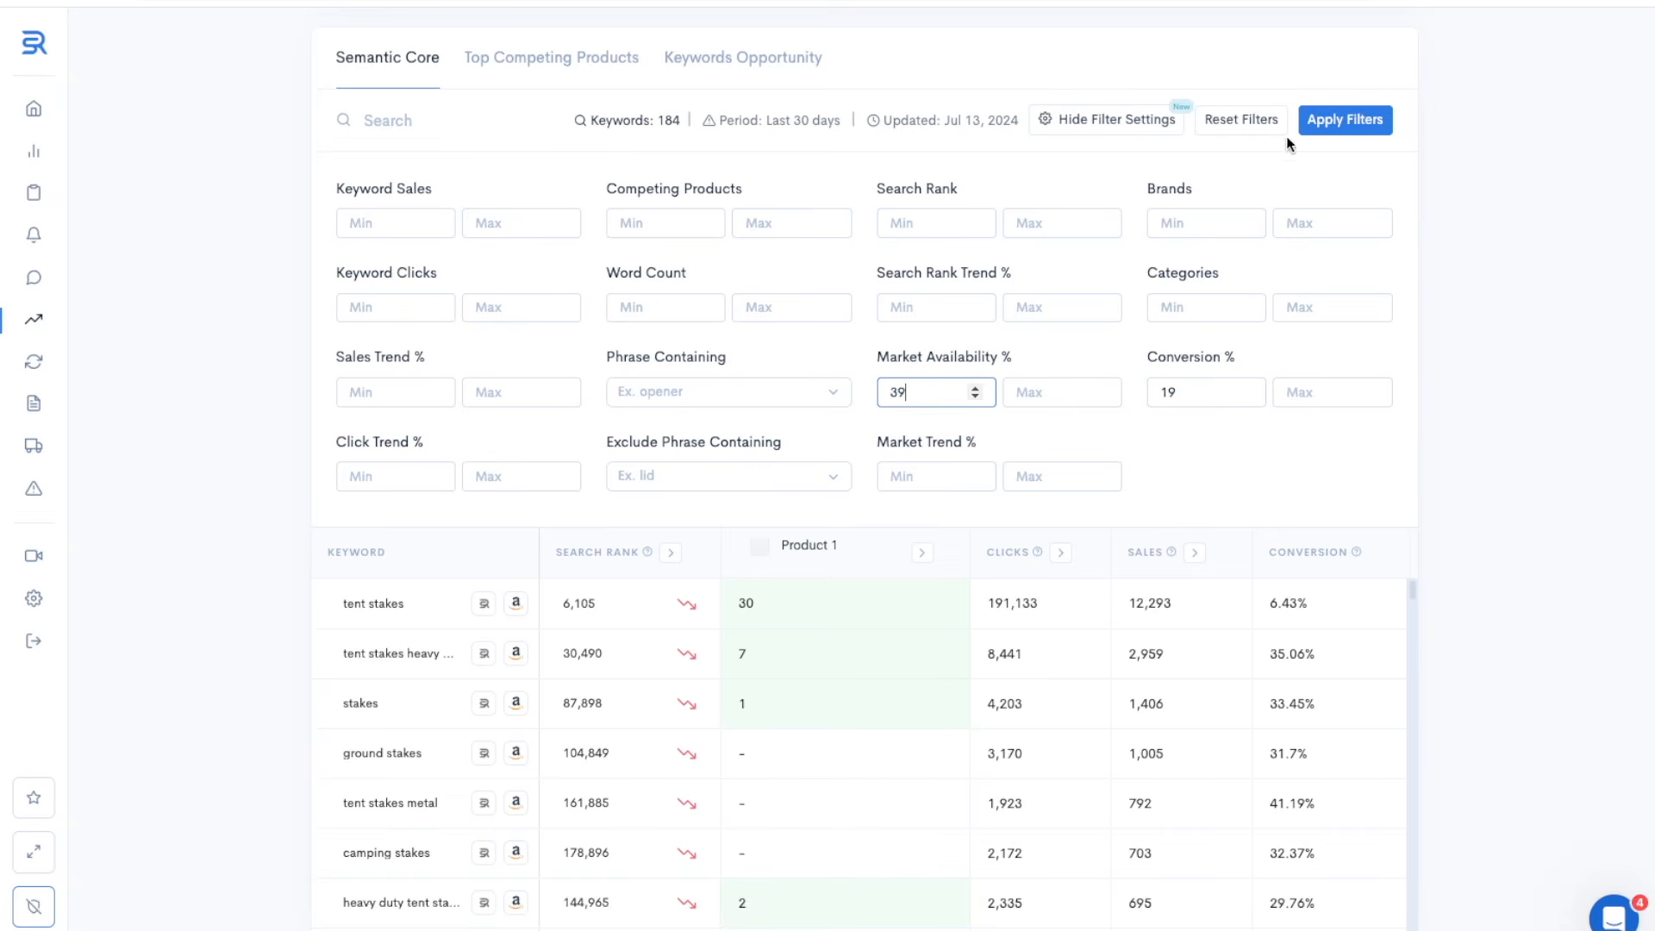
{"action": "left_click", "coordinate": [1310, 127]}
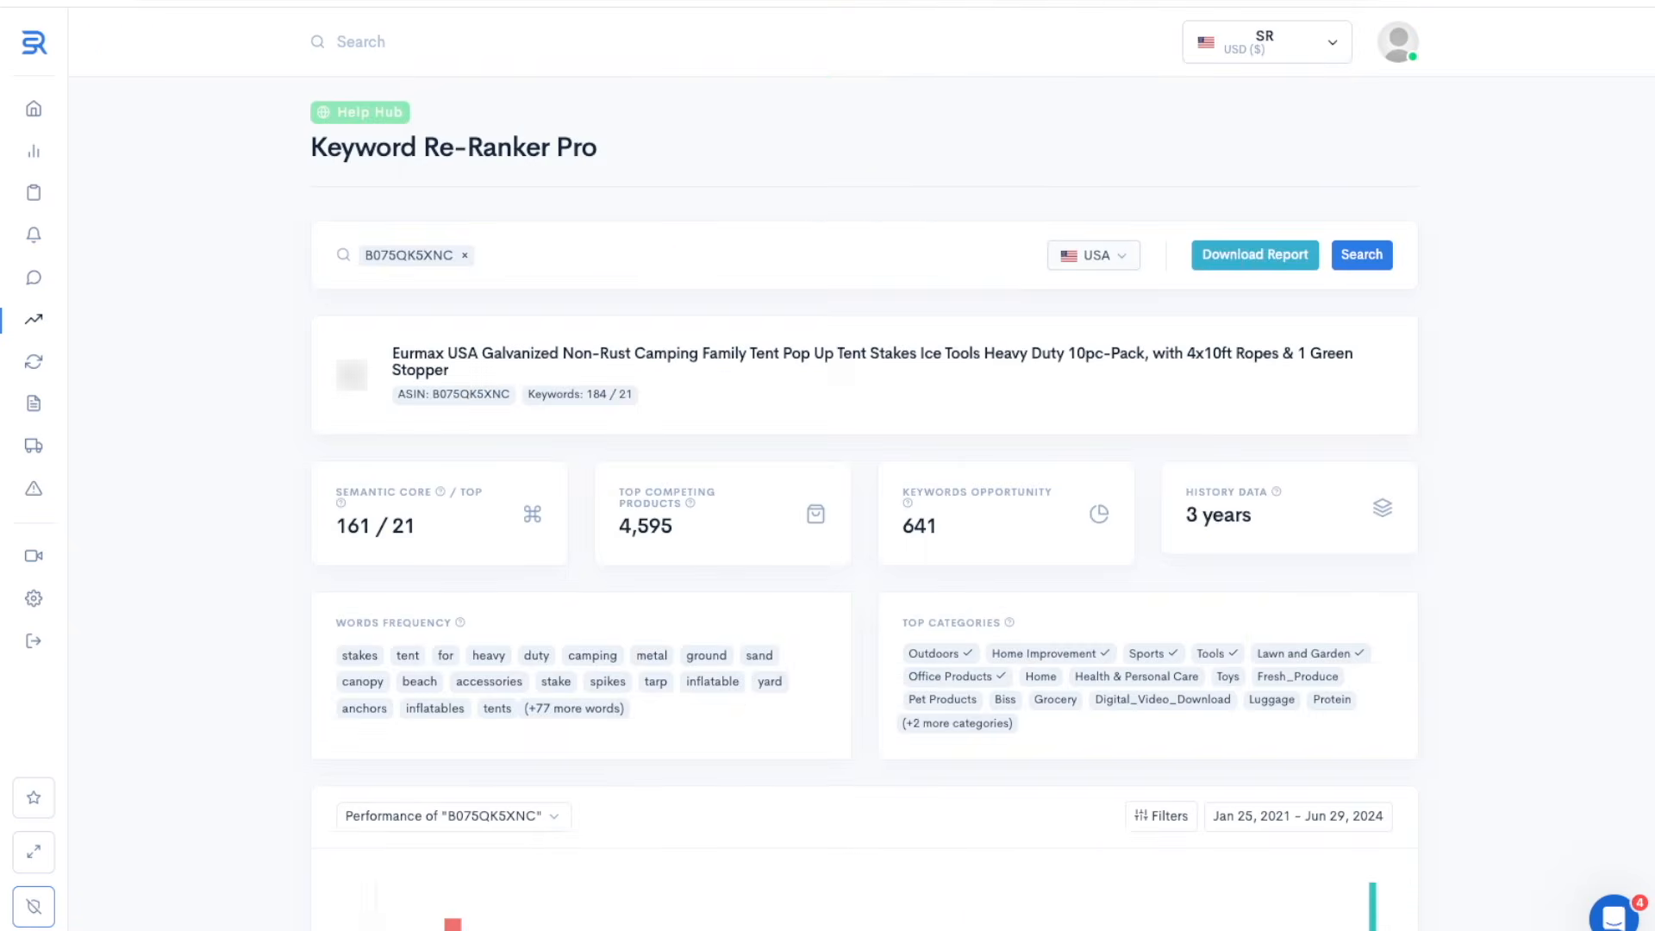
{"action": "left_click", "coordinate": [1258, 252]}
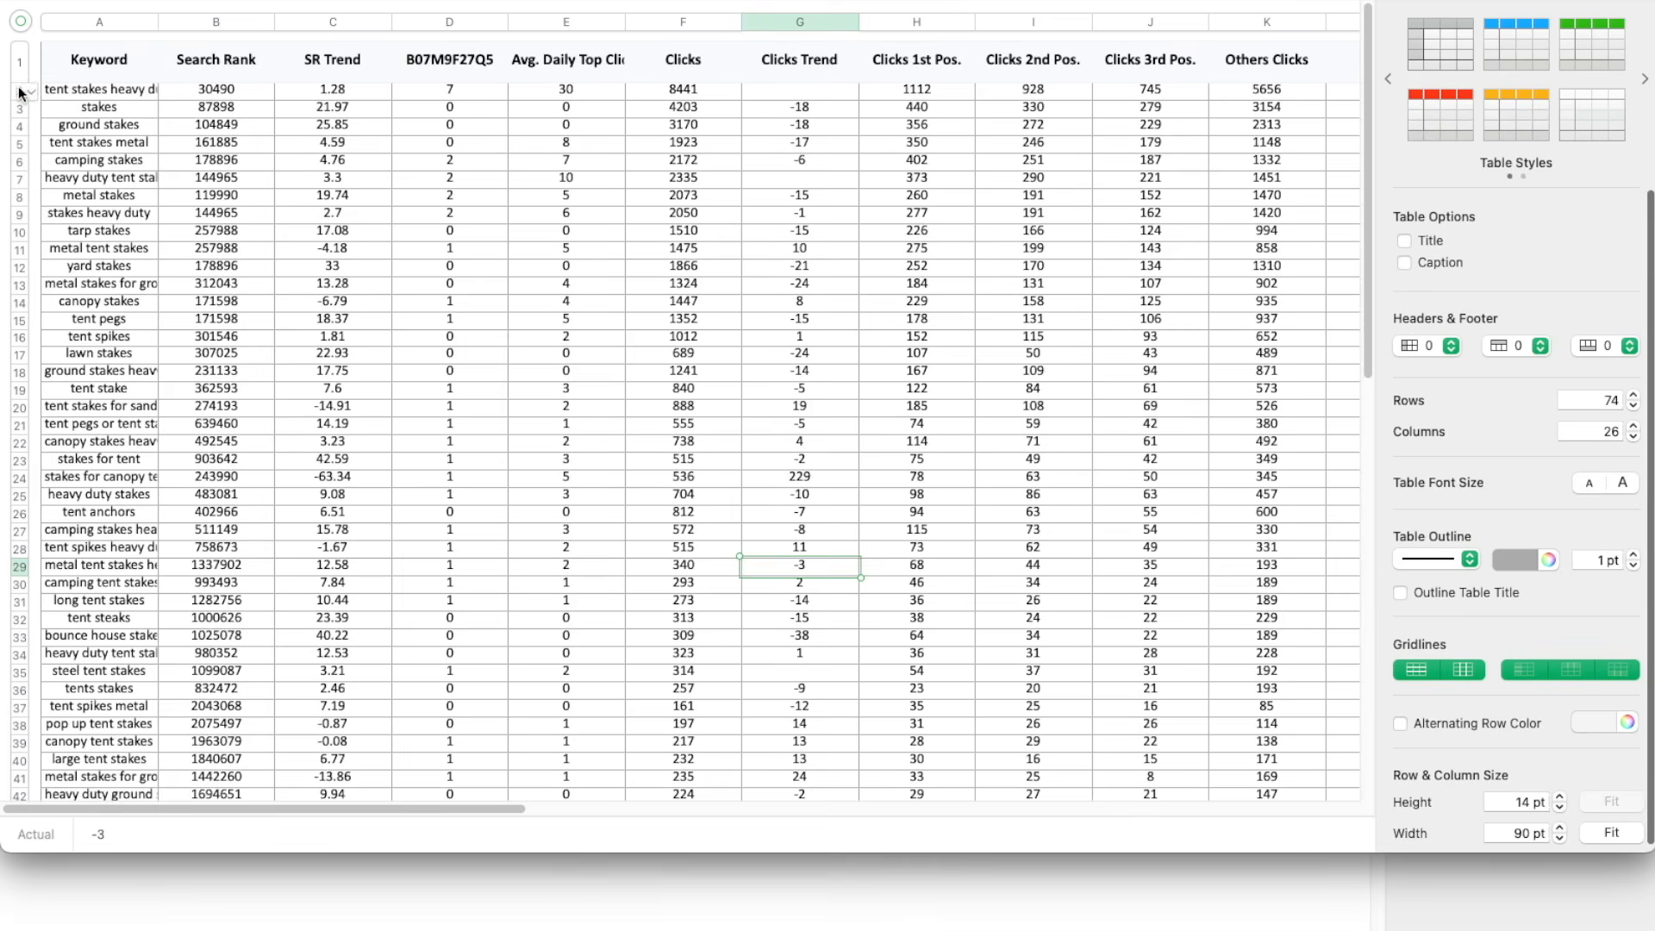
Copy all keyword rows from the B07M9F27Q5 sheet and append them below the rows of the B075QK5XNC Semantic Core sheet
{"action": "left_click", "coordinate": [19, 90]}
{"action": "key", "text": "shift+super+Down"}
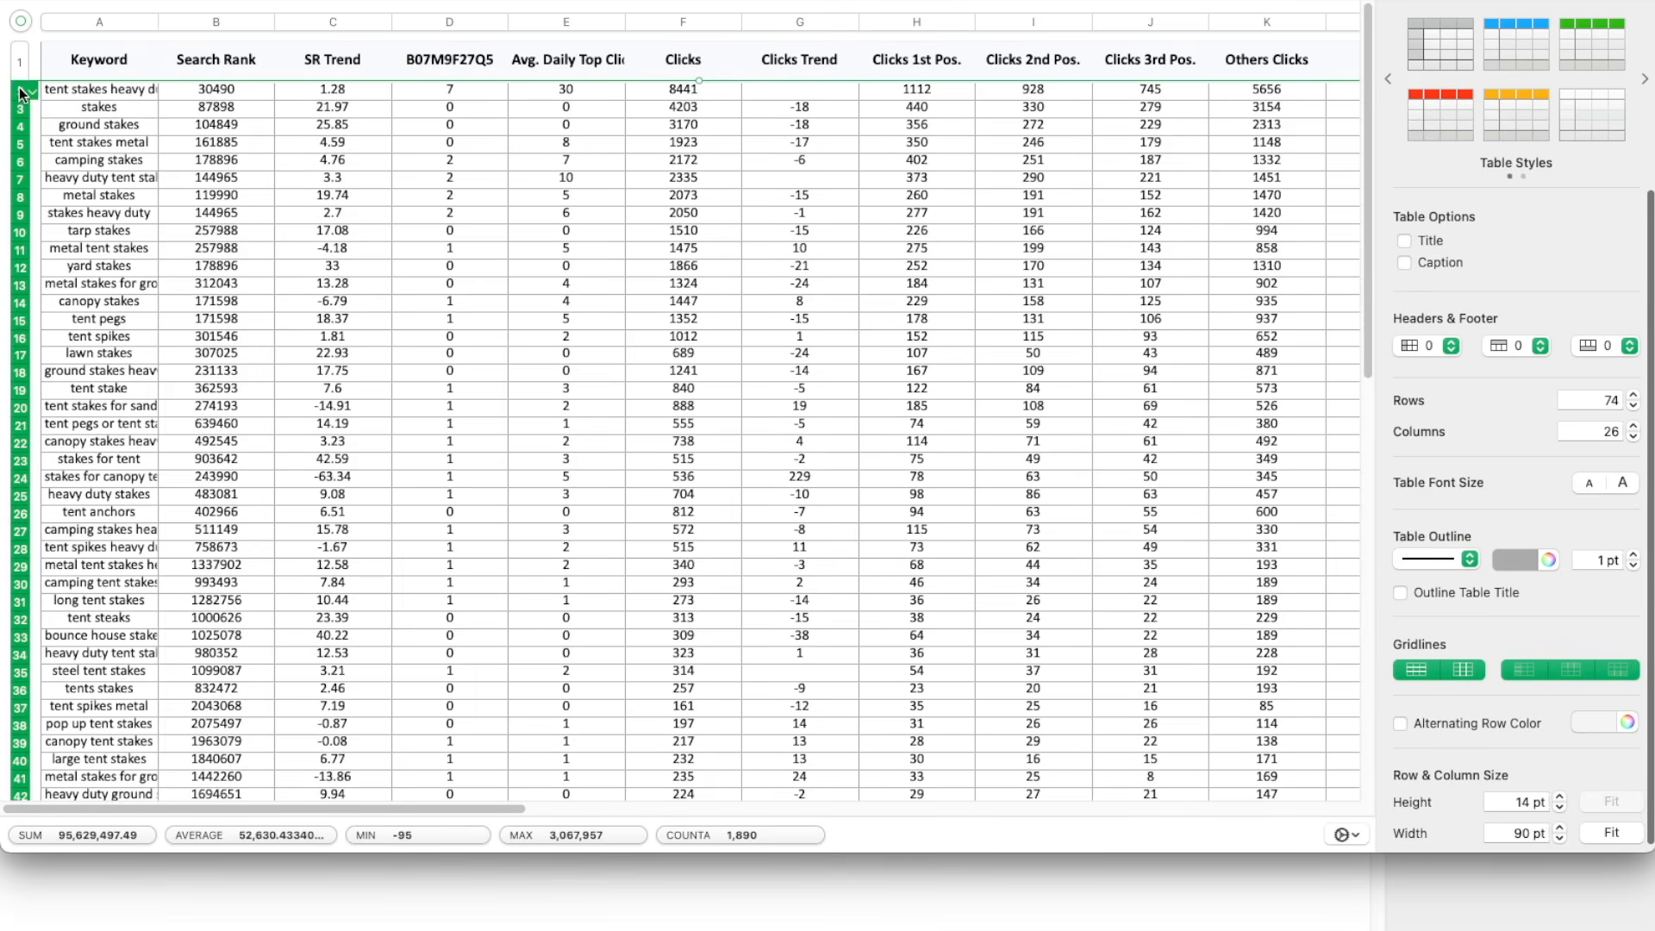
{"action": "right_click", "coordinate": [165, 169]}
{"action": "left_click", "coordinate": [285, 574]}
{"action": "scroll", "coordinate": [276, 551], "scroll_direction": "down", "scroll_amount": 20}
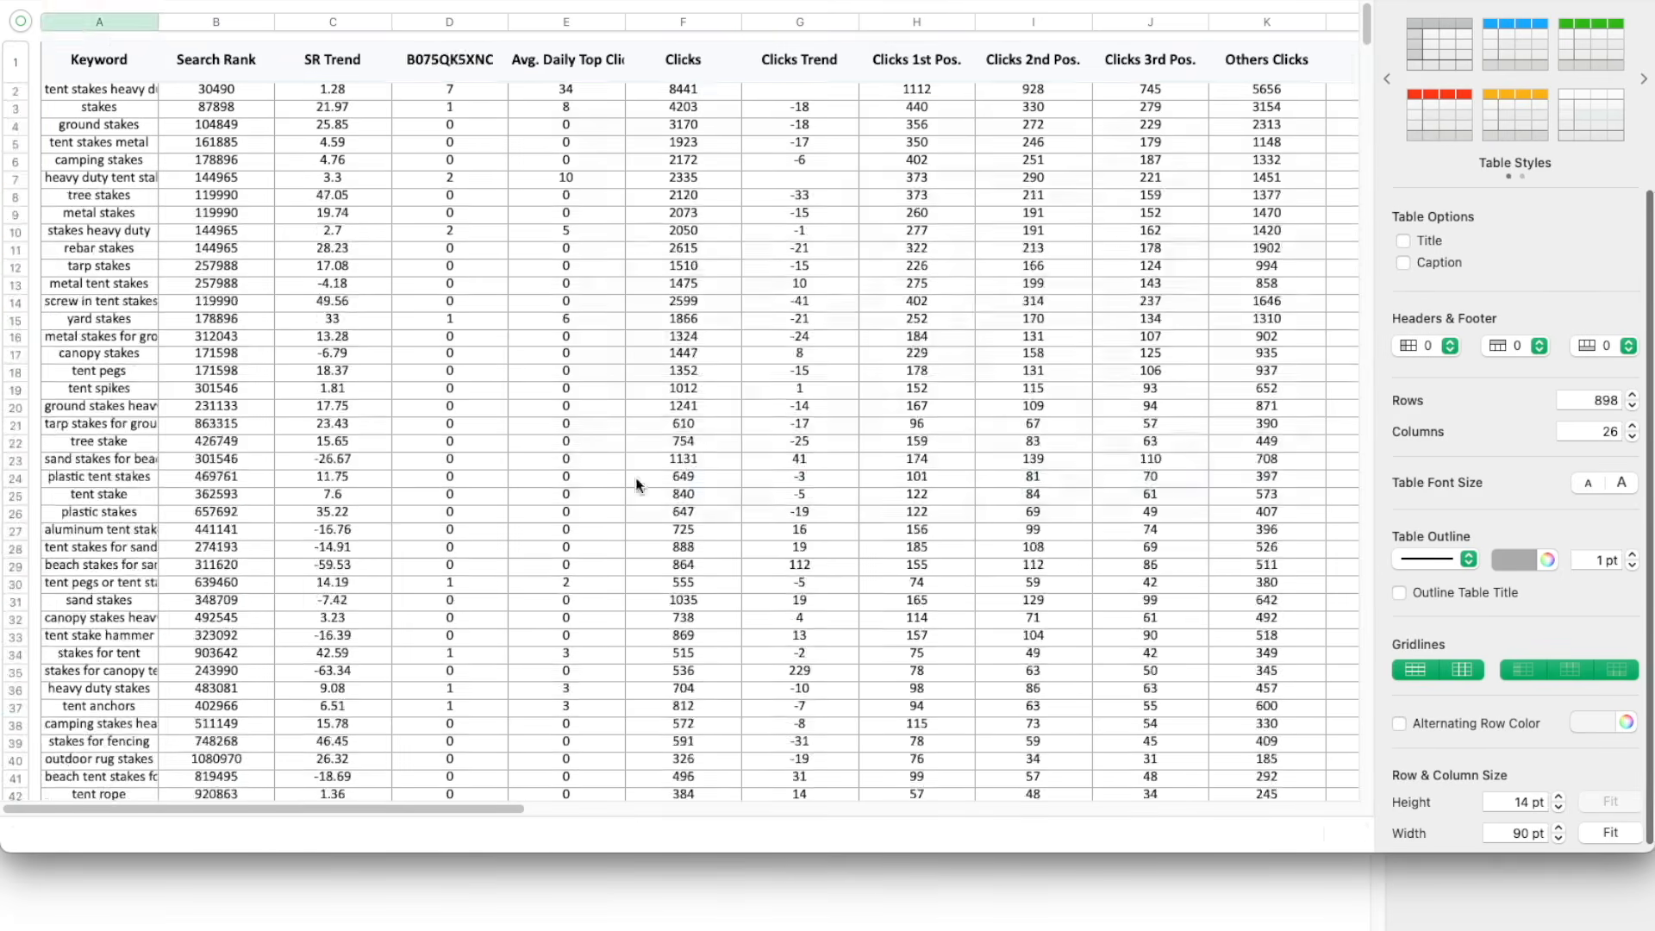
{"action": "key", "text": "super+v"}
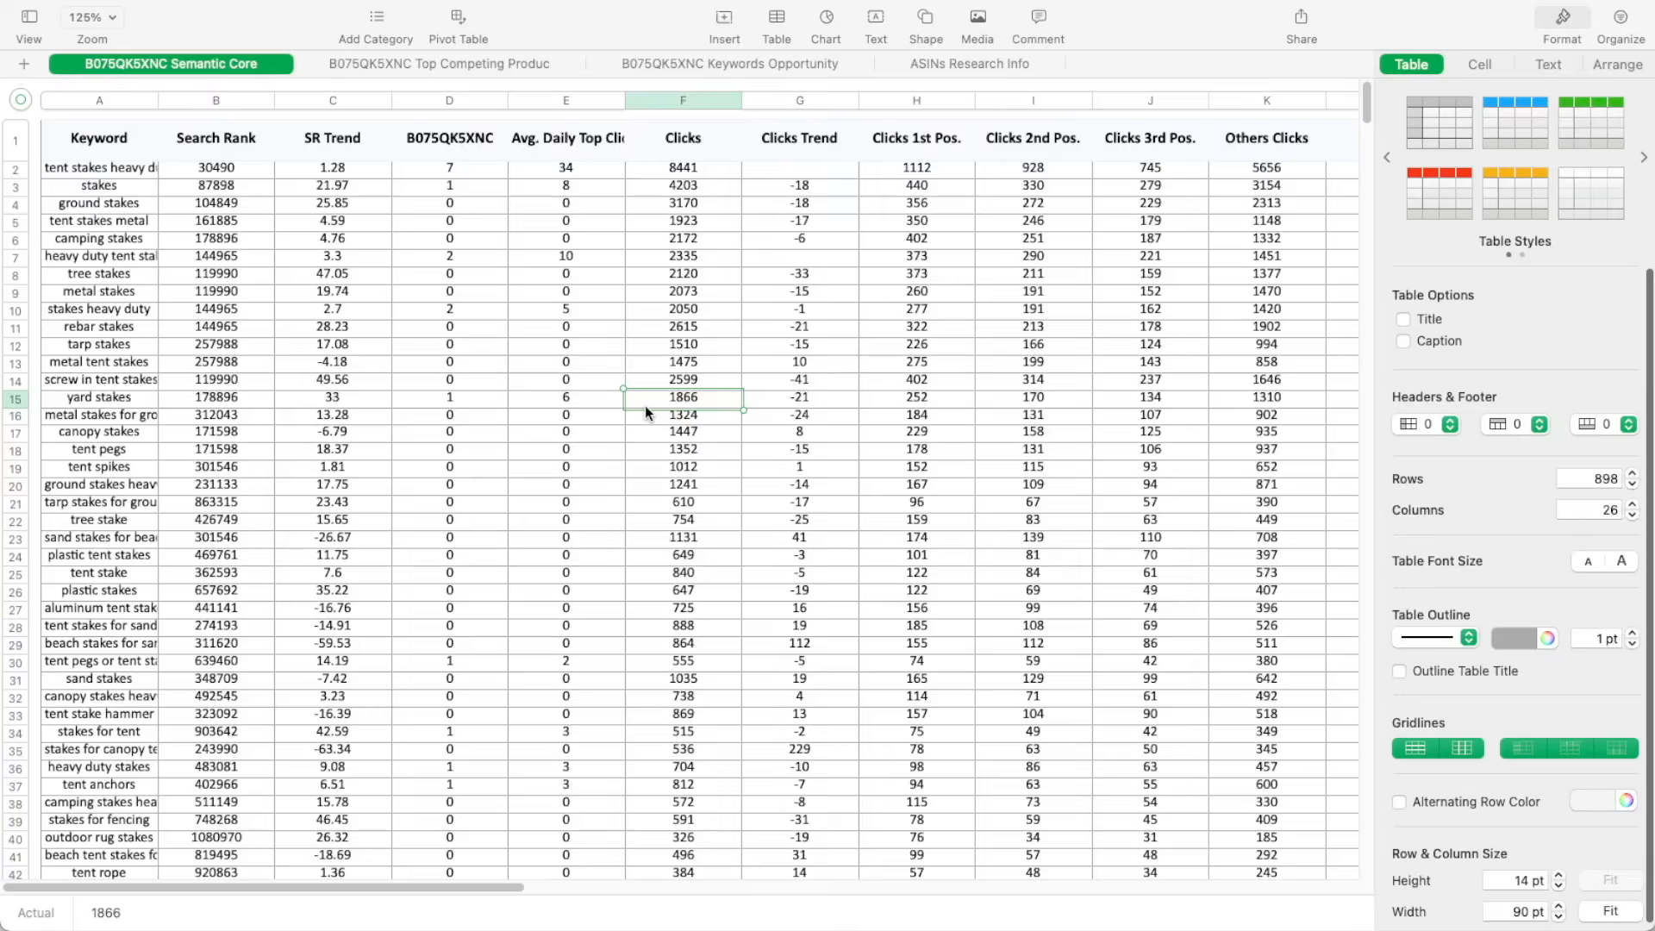
Filter Column A of the B075QK5XNC Semantic Core sheet with the "Is distinct" cell rule to hide duplicate keywords
{"action": "left_click", "coordinate": [1624, 24]}
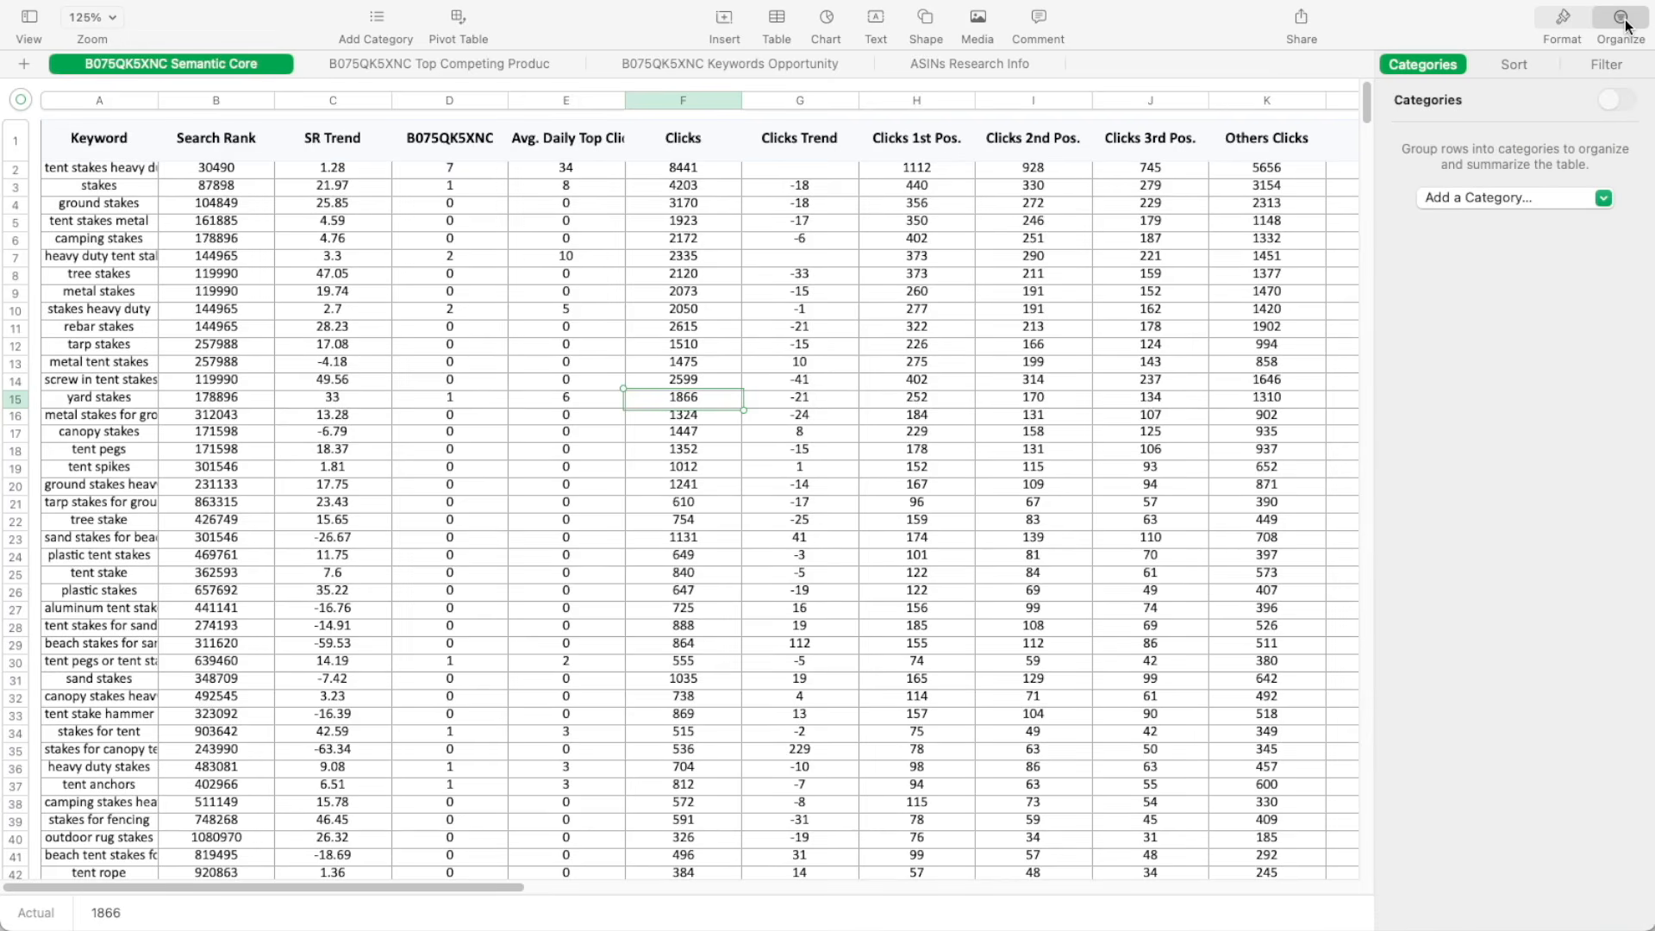
{"action": "left_click", "coordinate": [1605, 67]}
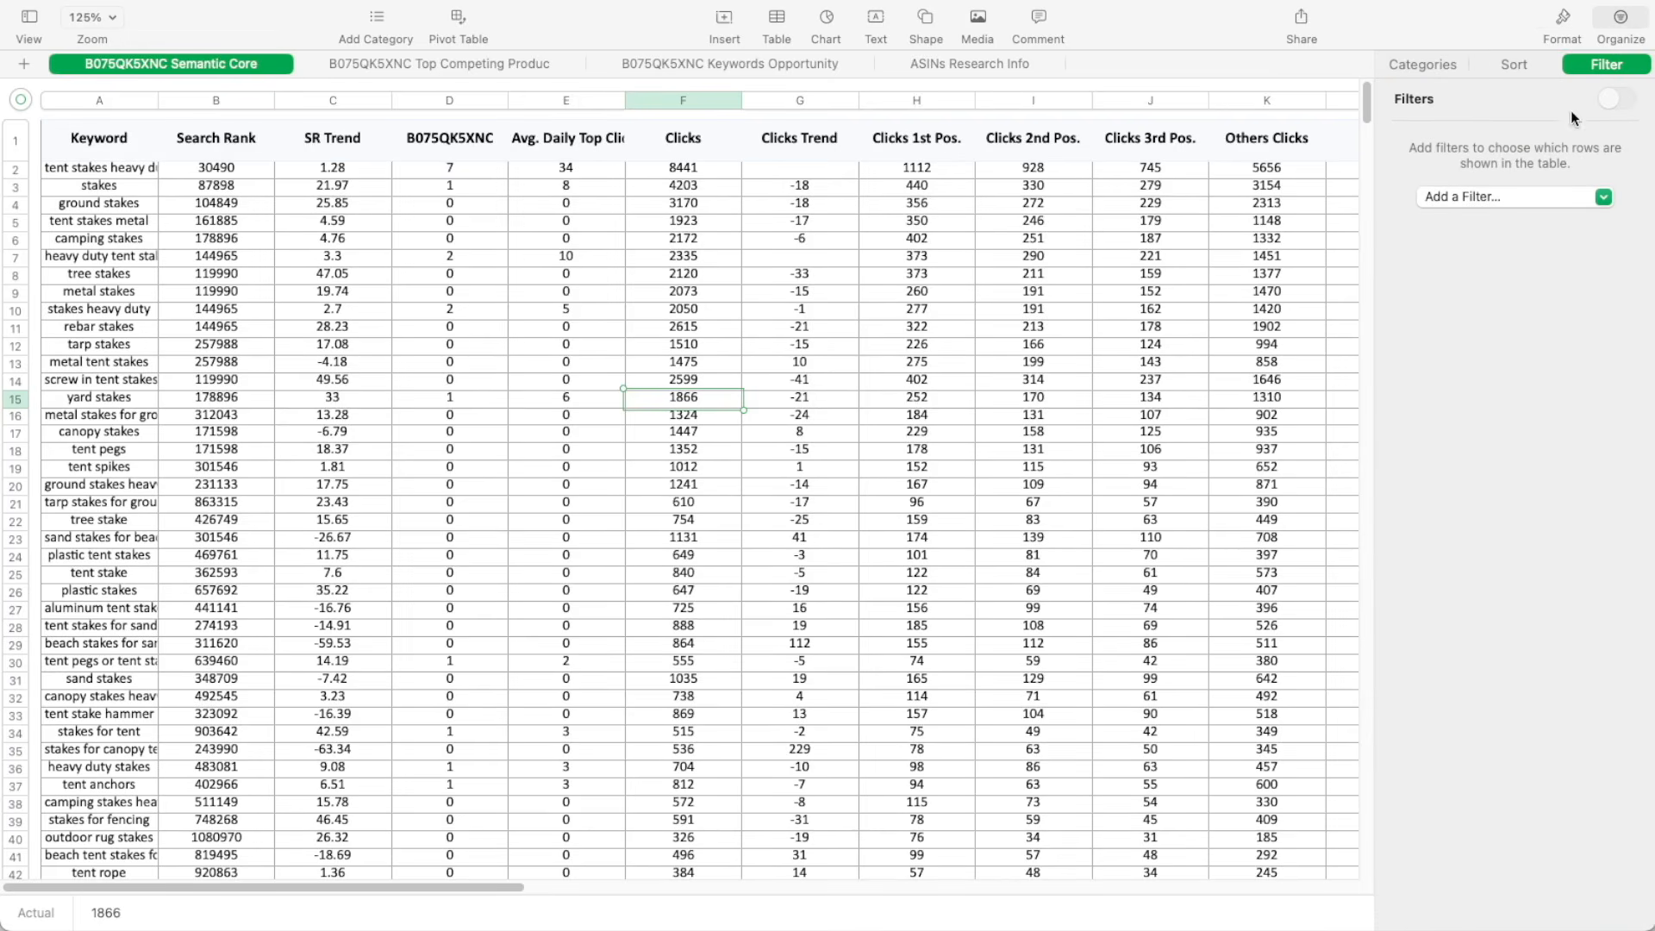
{"action": "left_click", "coordinate": [1462, 195]}
{"action": "left_click", "coordinate": [1464, 226]}
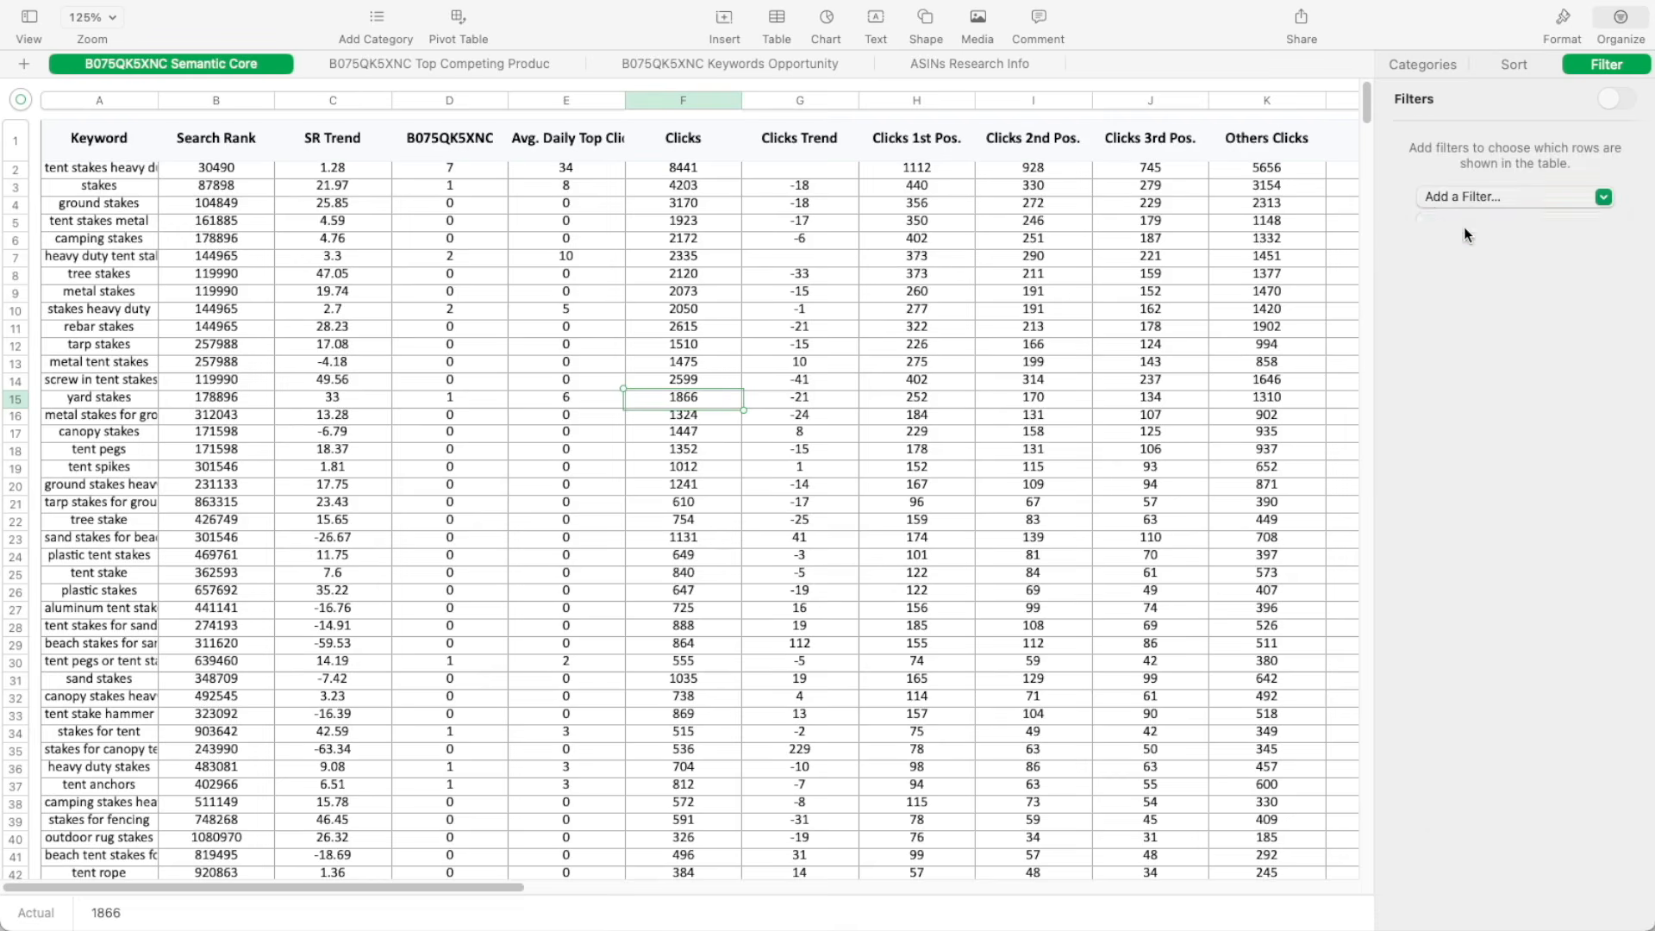
{"action": "left_click", "coordinate": [1360, 490]}
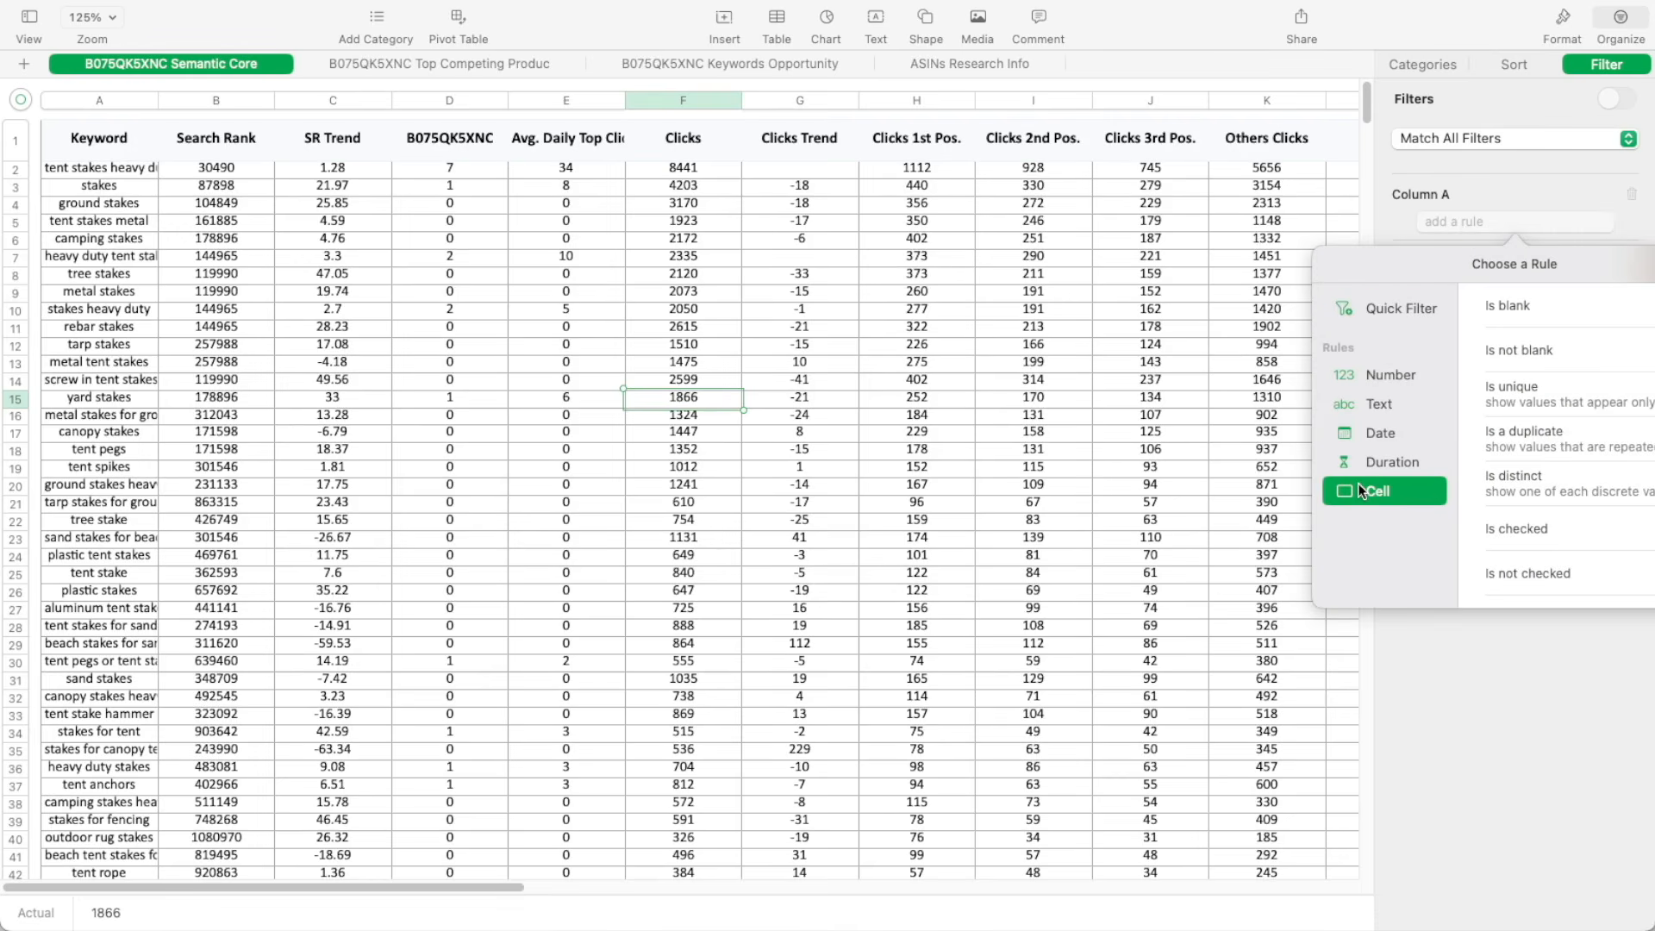
{"action": "left_click", "coordinate": [1523, 485]}
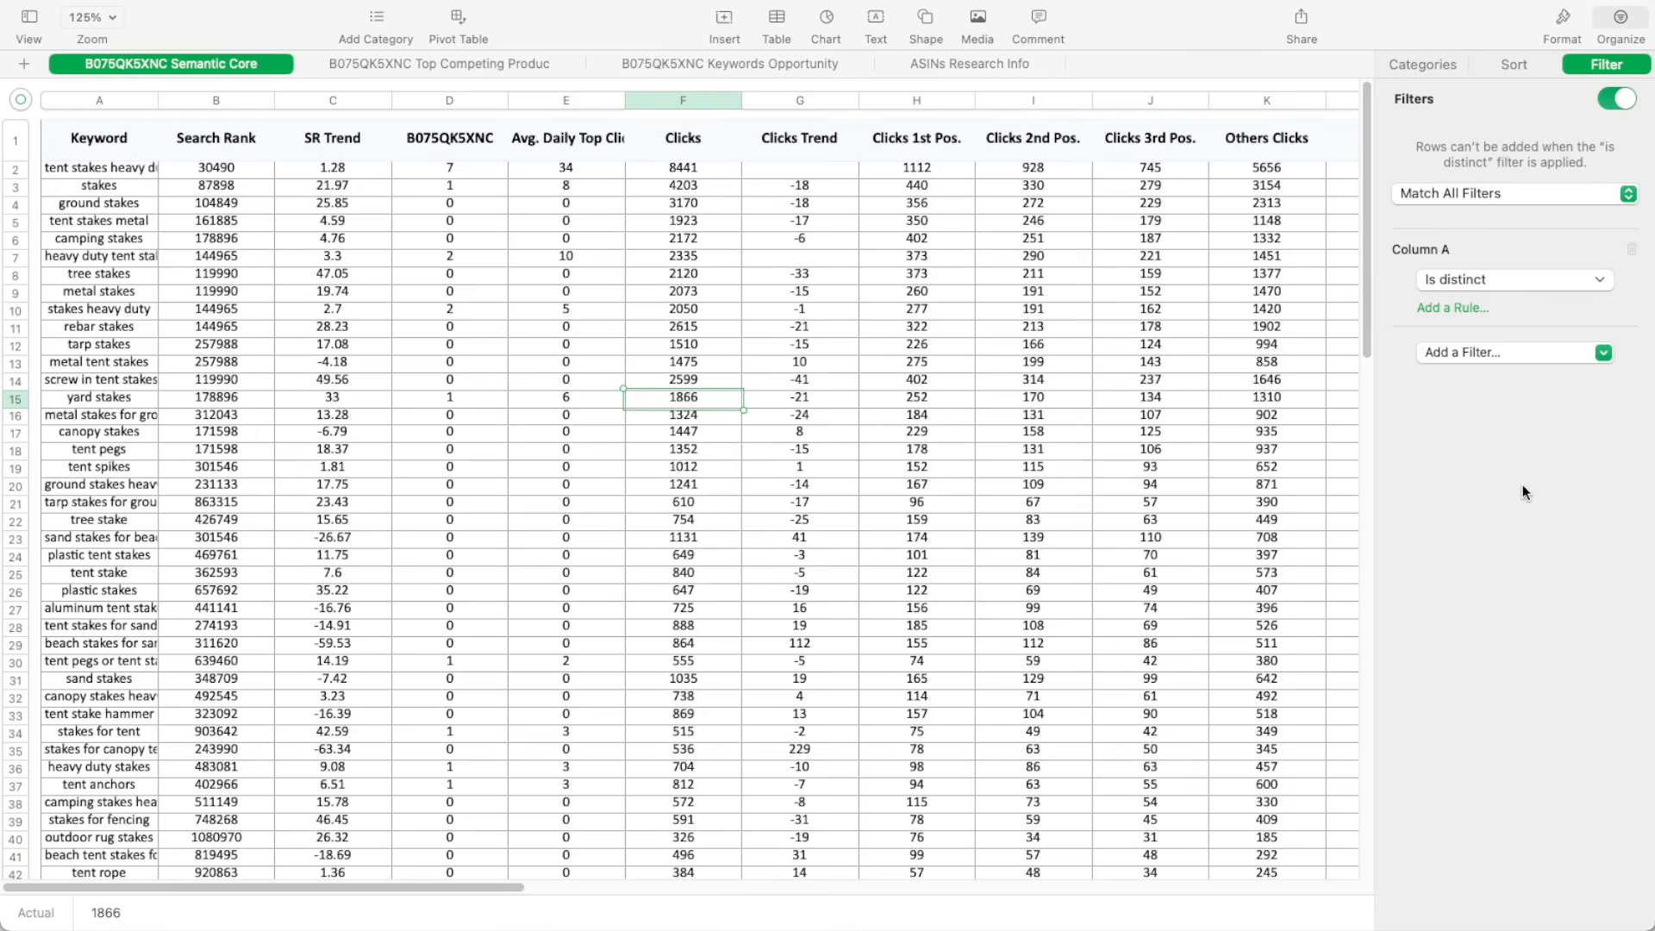
Sort the product keyword rows by Sales in descending order and delete the low-sales rows at the end of the table
{"action": "left_click", "coordinate": [449, 608]}
{"action": "left_click_drag", "start_coordinate": [473, 886], "coordinate": [557, 888]}
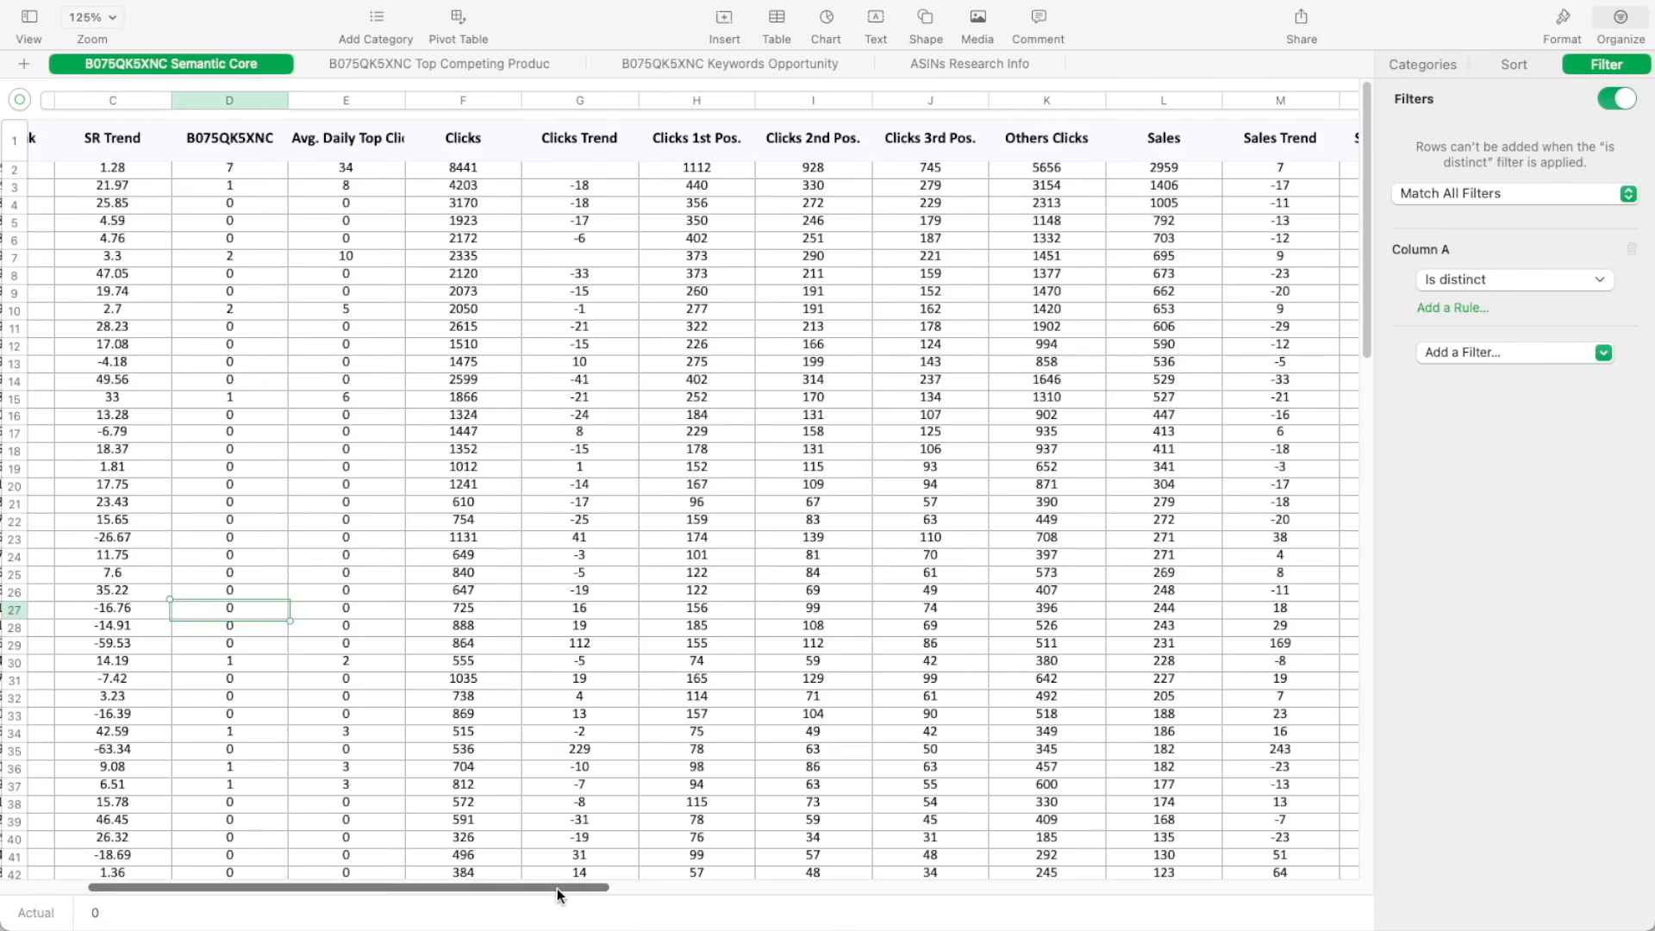
{"action": "left_click", "coordinate": [1211, 101]}
{"action": "left_click", "coordinate": [1243, 174]}
{"action": "left_click_drag", "start_coordinate": [1365, 165], "coordinate": [1405, 602]}
{"action": "left_click_drag", "start_coordinate": [20, 450], "coordinate": [34, 712]}
{"action": "right_click", "coordinate": [95, 576]}
{"action": "left_click", "coordinate": [209, 684]}
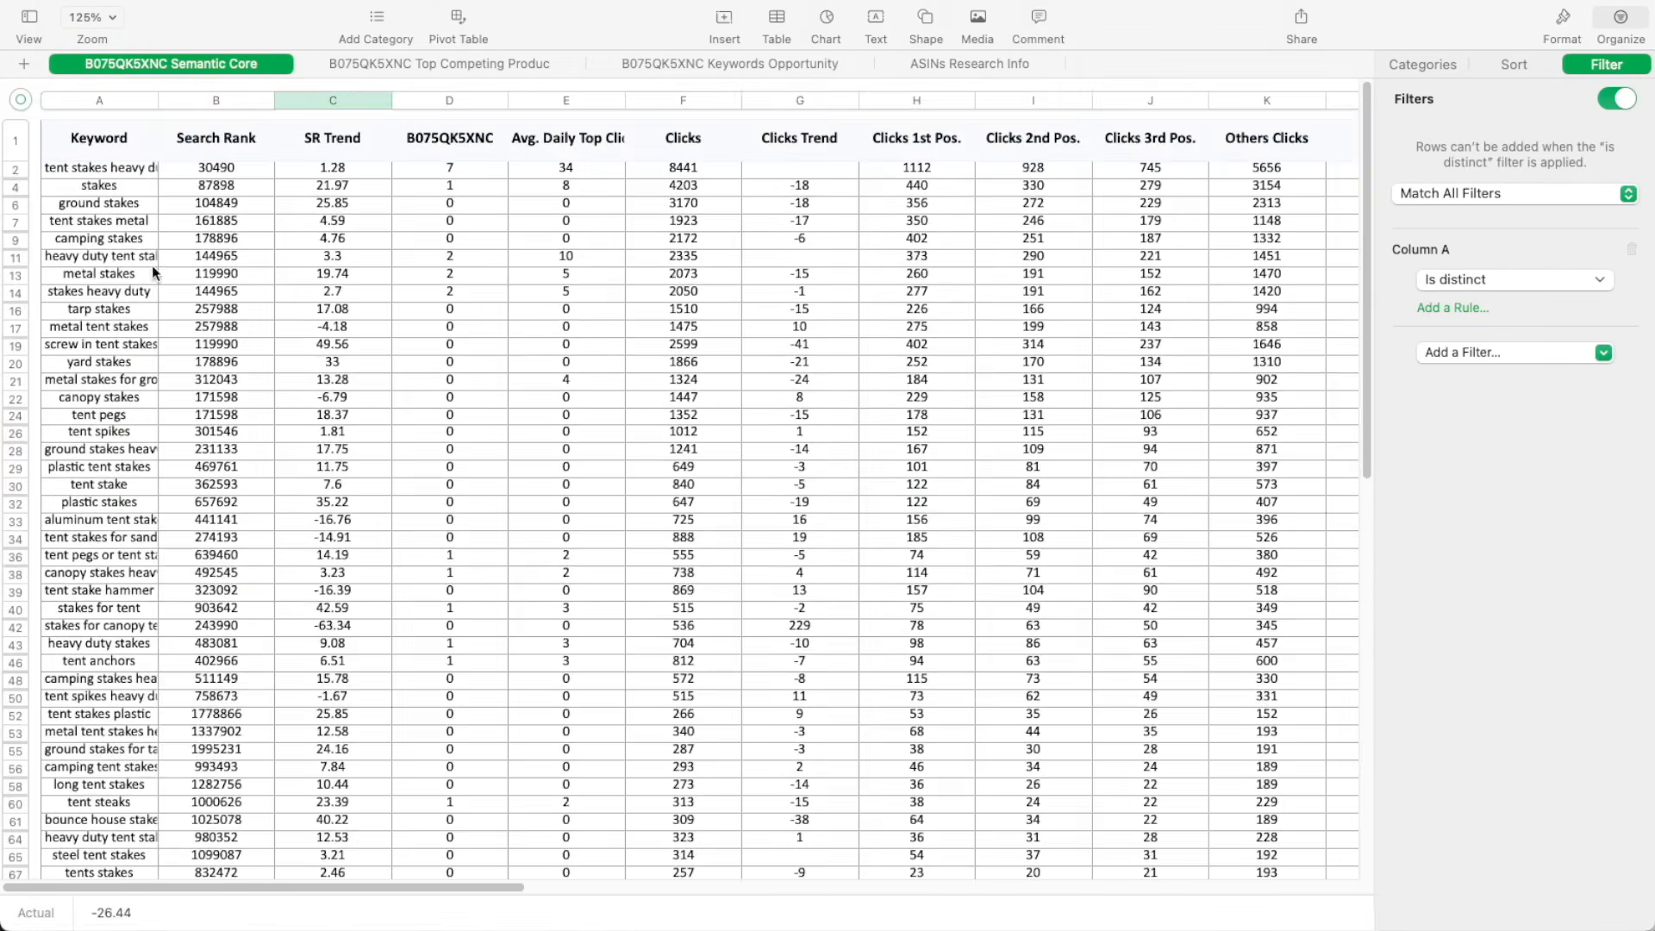
Copy all remaining product keyword rows and paste them below "extra long tent stakes" in the Keyword Semantic Core sheet
{"action": "left_click", "coordinate": [17, 168]}
{"action": "key", "text": "super+a"}
{"action": "right_click", "coordinate": [75, 239]}
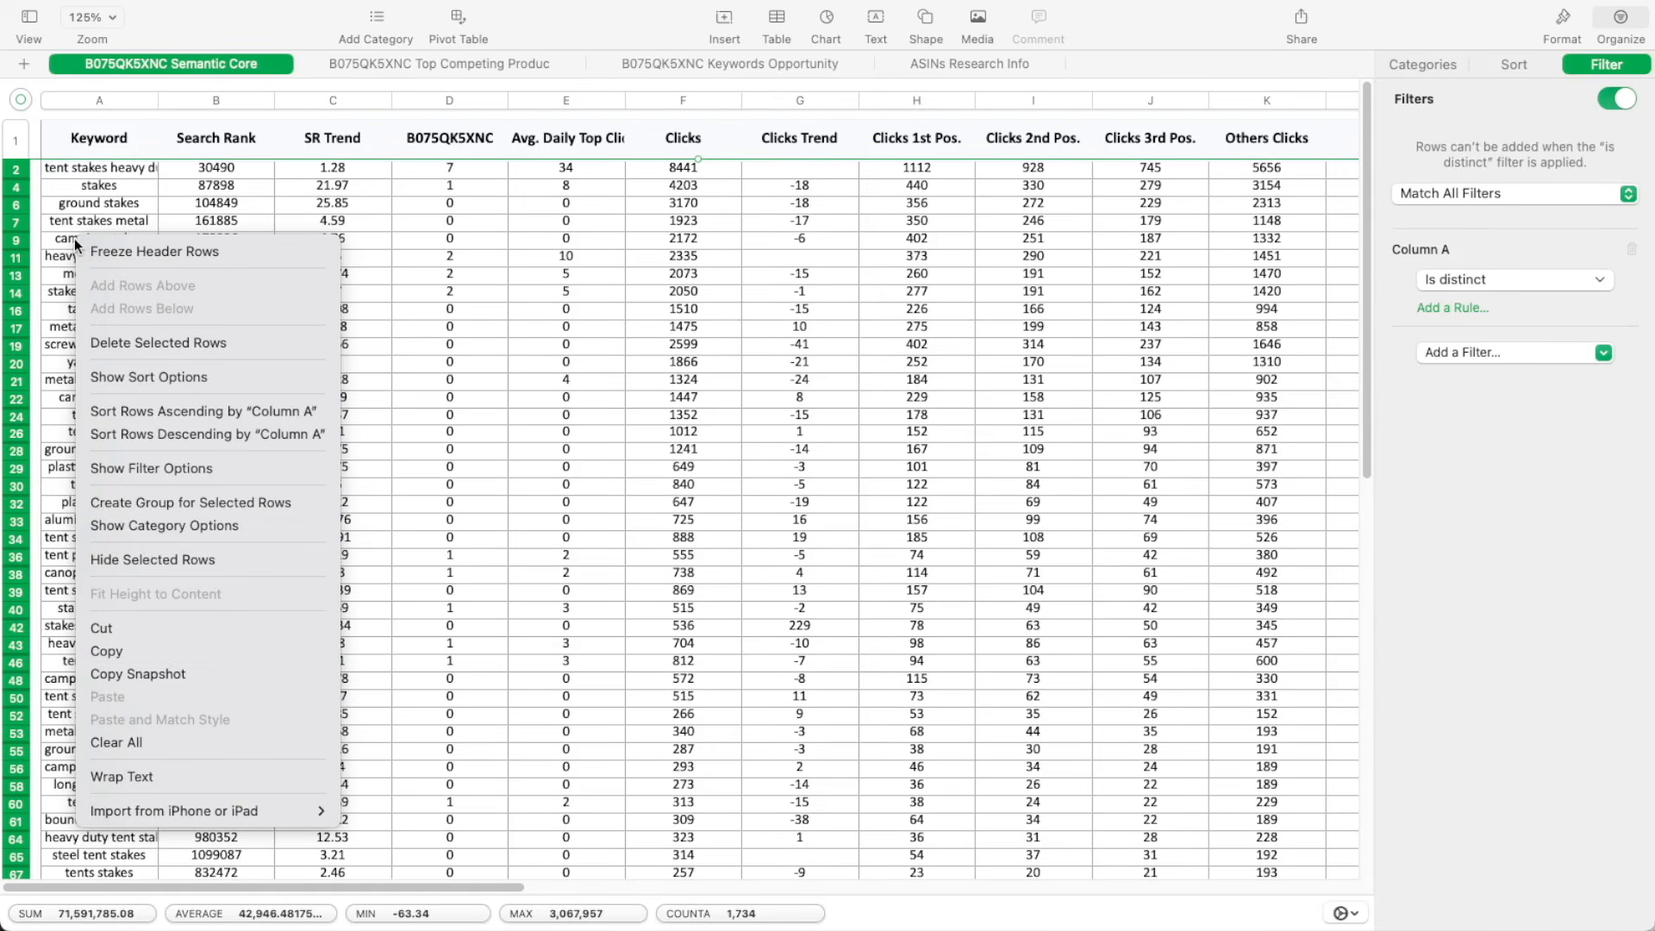
{"action": "left_click", "coordinate": [165, 650]}
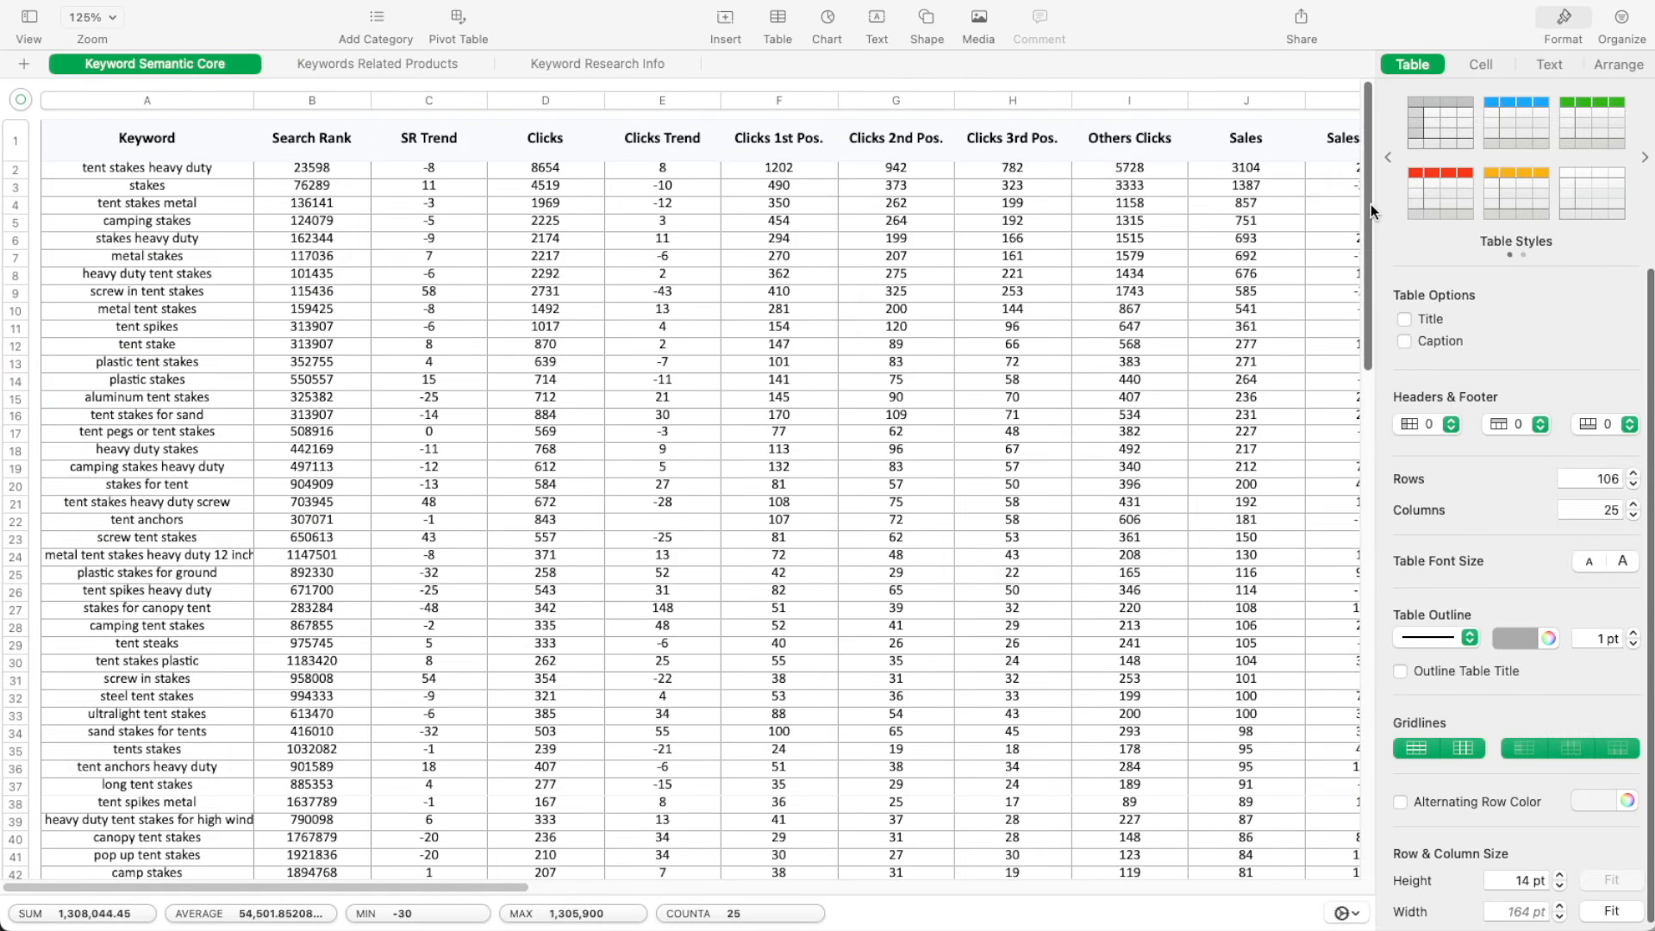
{"action": "scroll", "coordinate": [1372, 211], "scroll_direction": "down", "scroll_amount": 15}
{"action": "left_click", "coordinate": [50, 431]}
{"action": "key", "text": "super+v"}
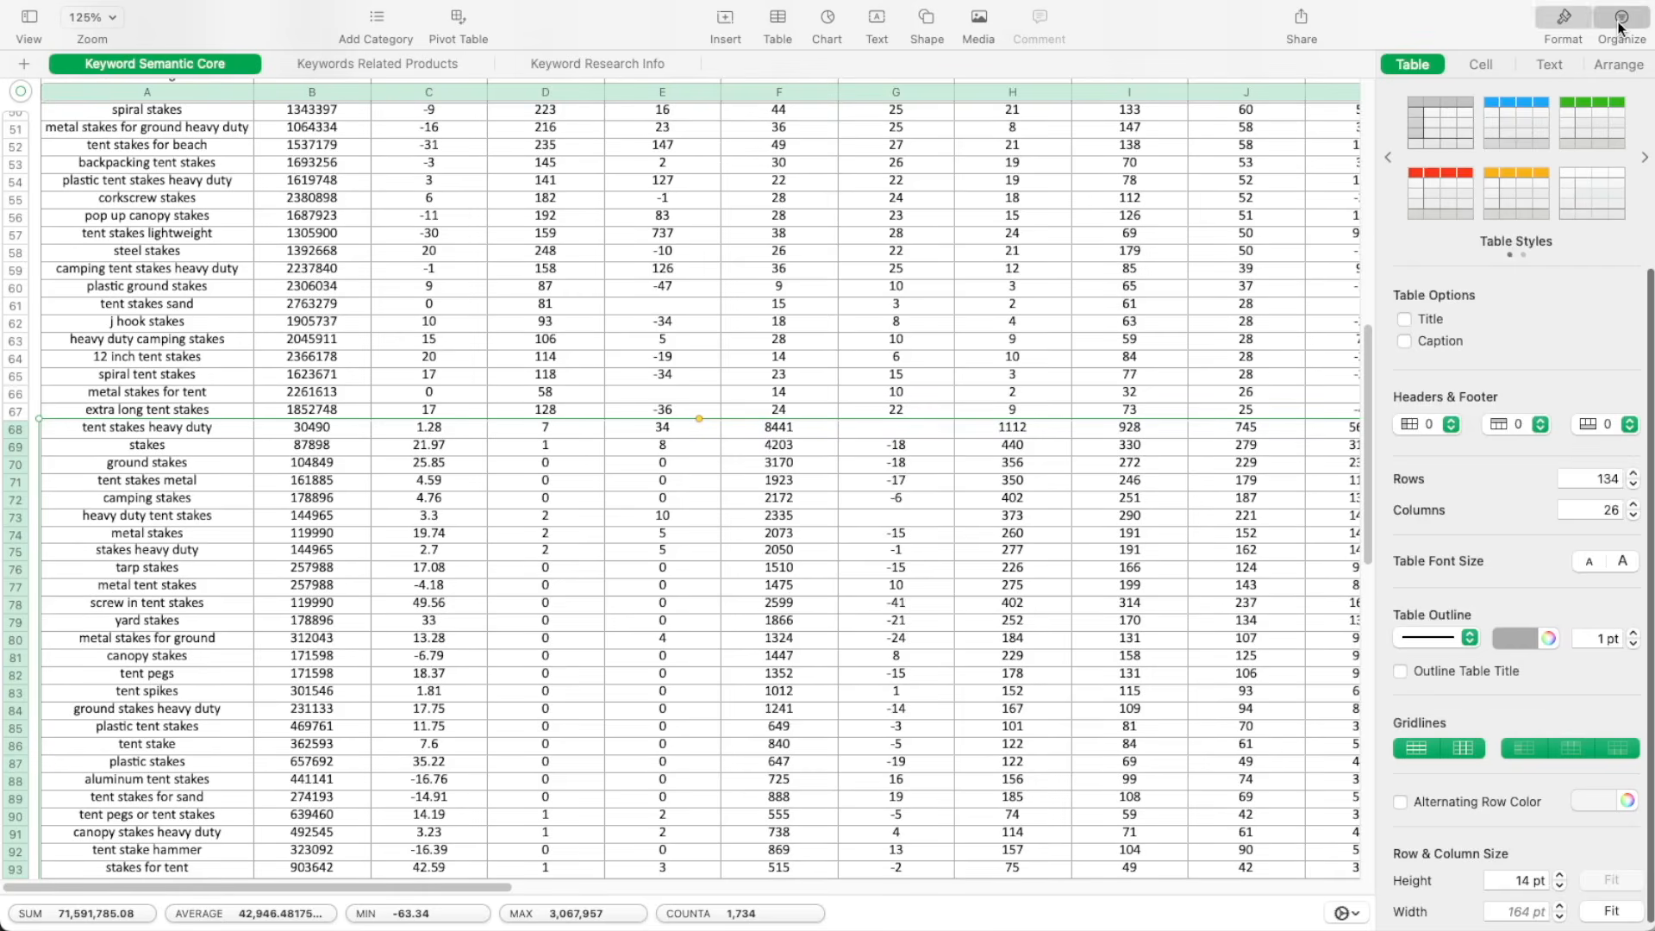
Add an "Is distinct" cell rule on Column A of the Keyword Semantic Core sheet to hide duplicate keywords
{"action": "left_click", "coordinate": [1620, 27]}
{"action": "left_click", "coordinate": [1607, 63]}
{"action": "left_click", "coordinate": [1504, 192]}
{"action": "left_click", "coordinate": [1493, 215]}
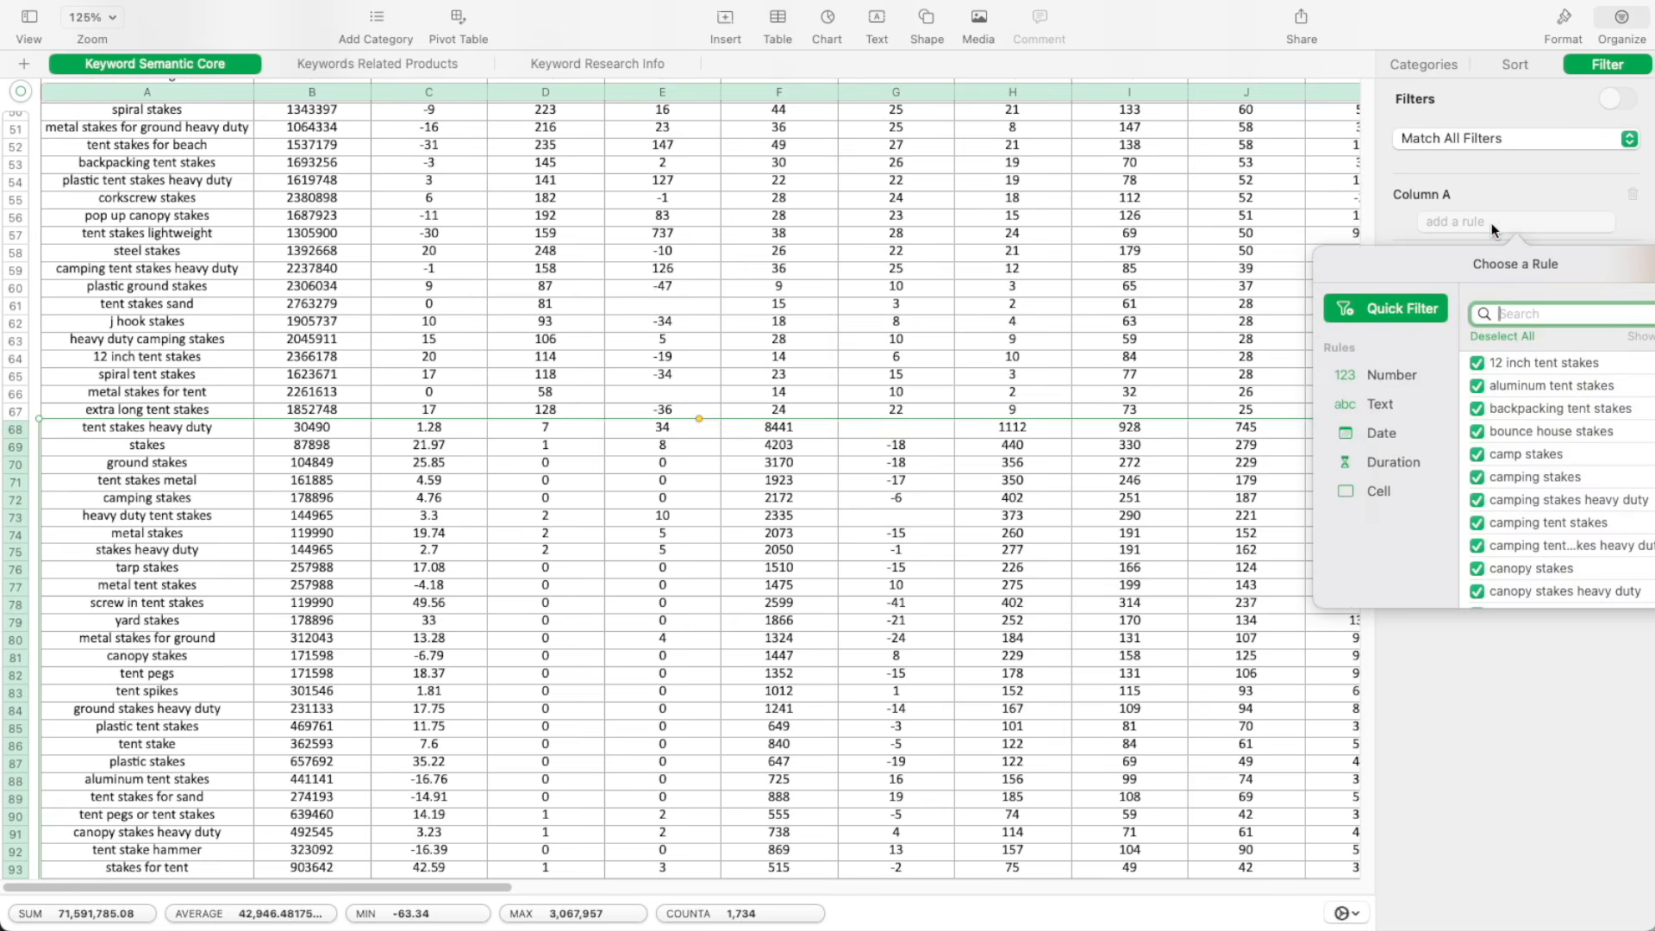
{"action": "left_click", "coordinate": [1379, 491]}
{"action": "left_click", "coordinate": [1532, 487]}
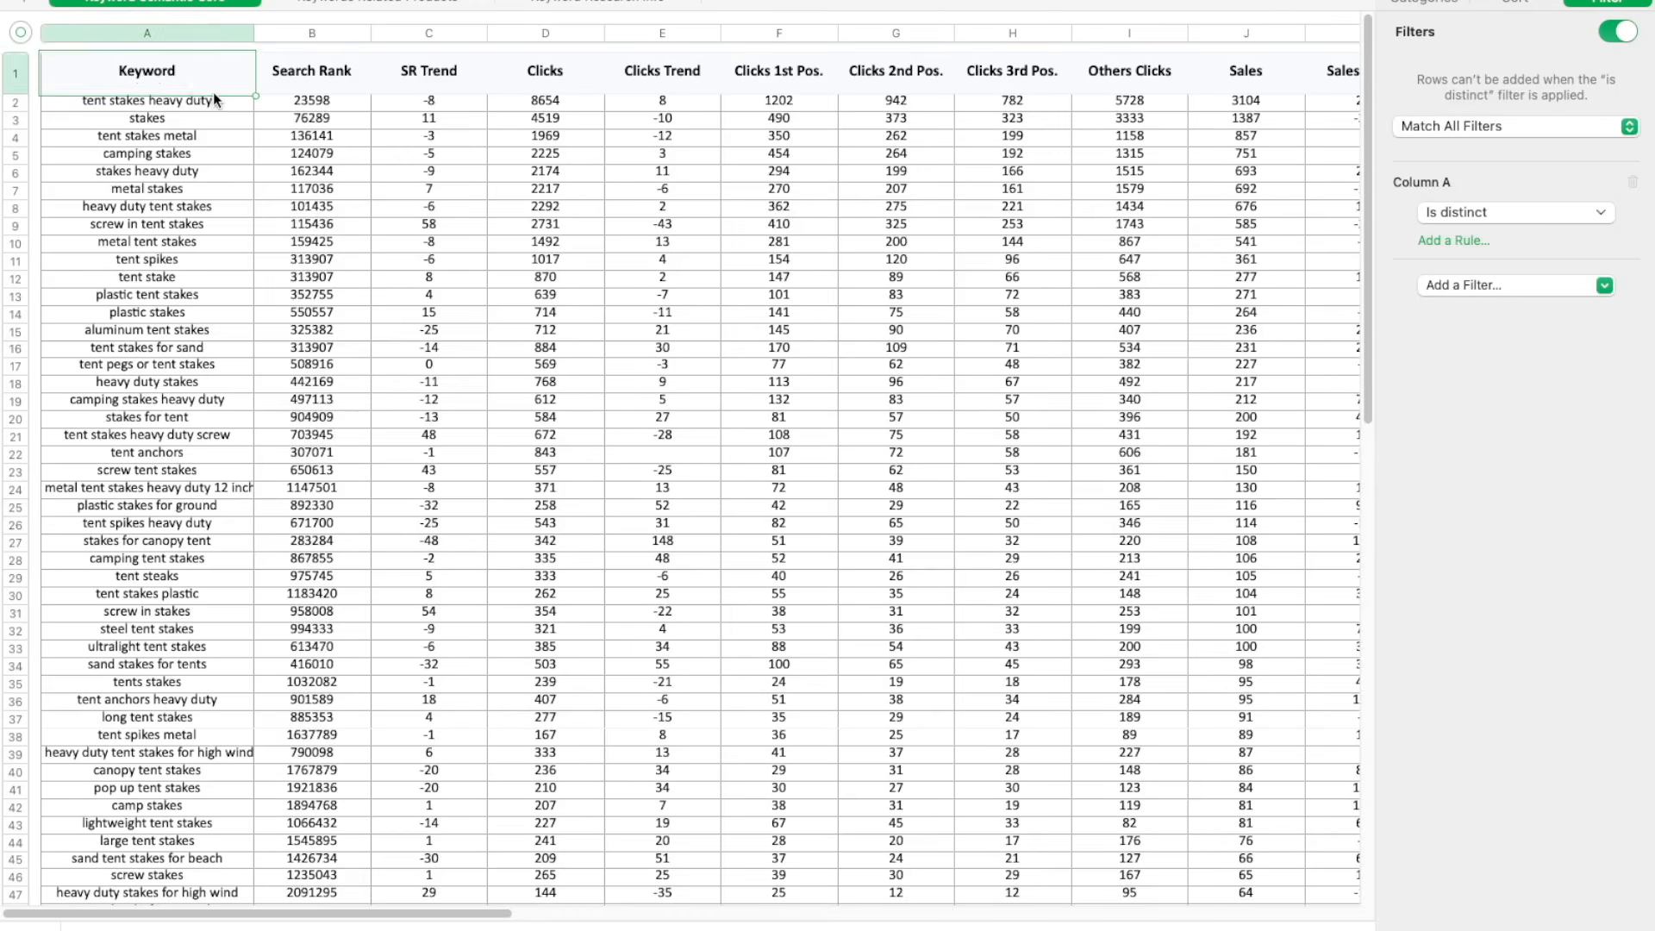
Copy the keyword "tent stakes heavy duty" from the sheet, search Amazon for it and look through the results
{"action": "right_click", "coordinate": [205, 97]}
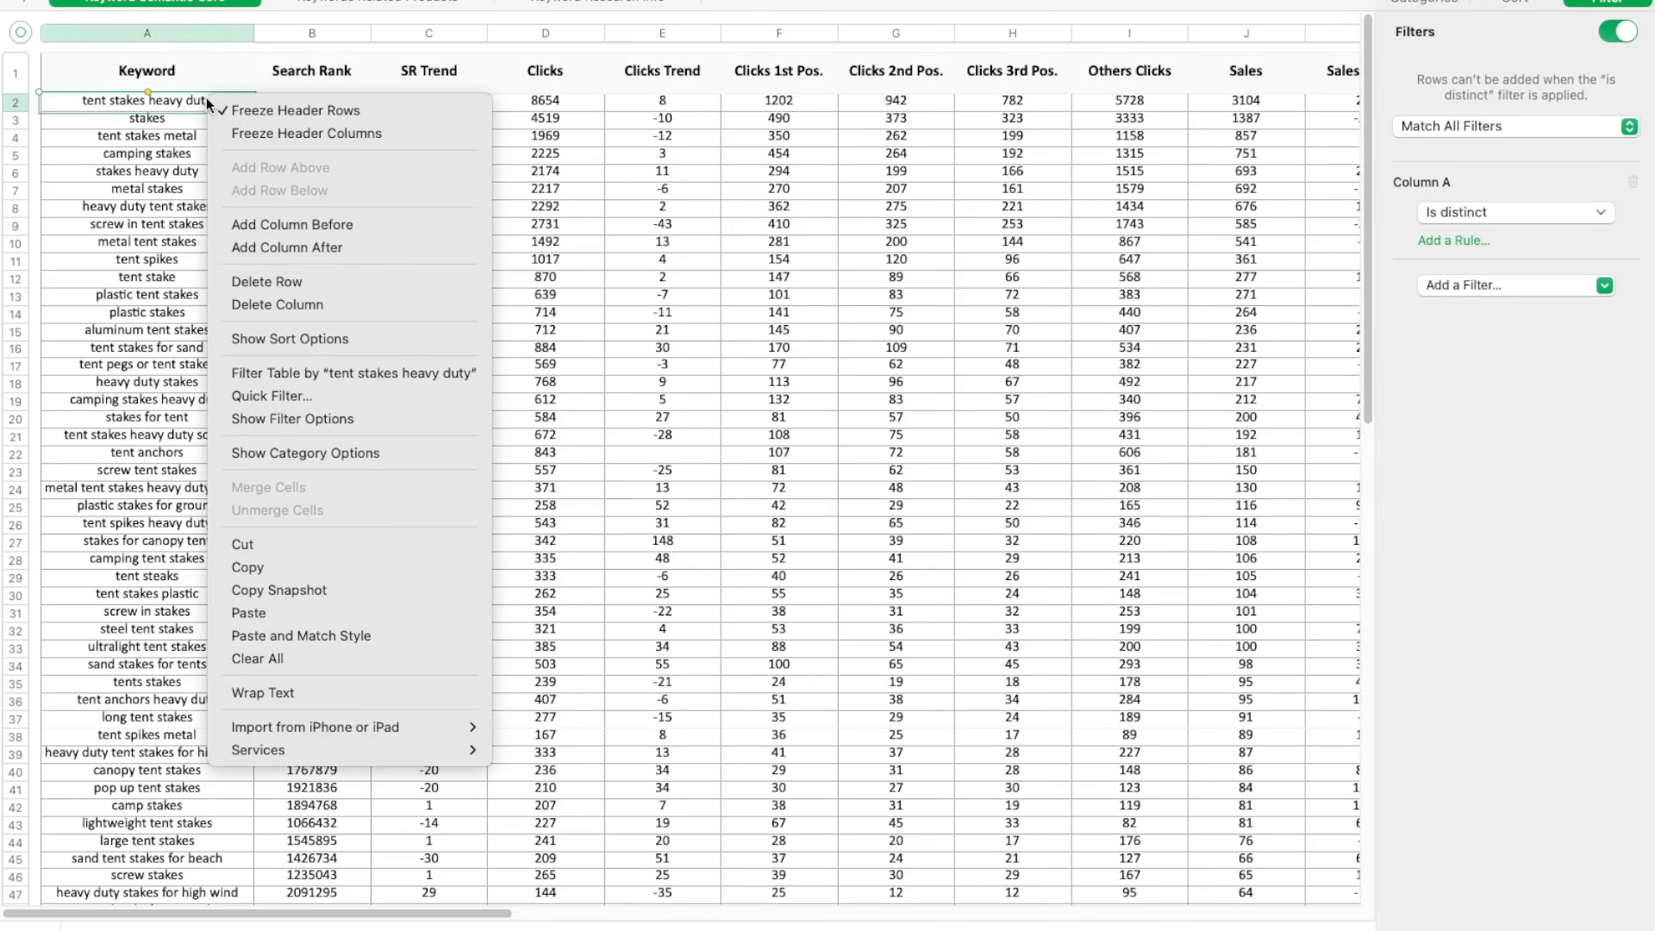
{"action": "left_click", "coordinate": [291, 563]}
{"action": "key", "text": "super+Tab"}
{"action": "left_click", "coordinate": [404, 35]}
{"action": "scroll", "coordinate": [405, 35], "scroll_direction": "up", "scroll_amount": 10}
{"action": "left_click", "coordinate": [401, 7]}
{"action": "left_click", "coordinate": [460, 41]}
{"action": "key", "text": "super+v"}
{"action": "key", "text": "Return"}
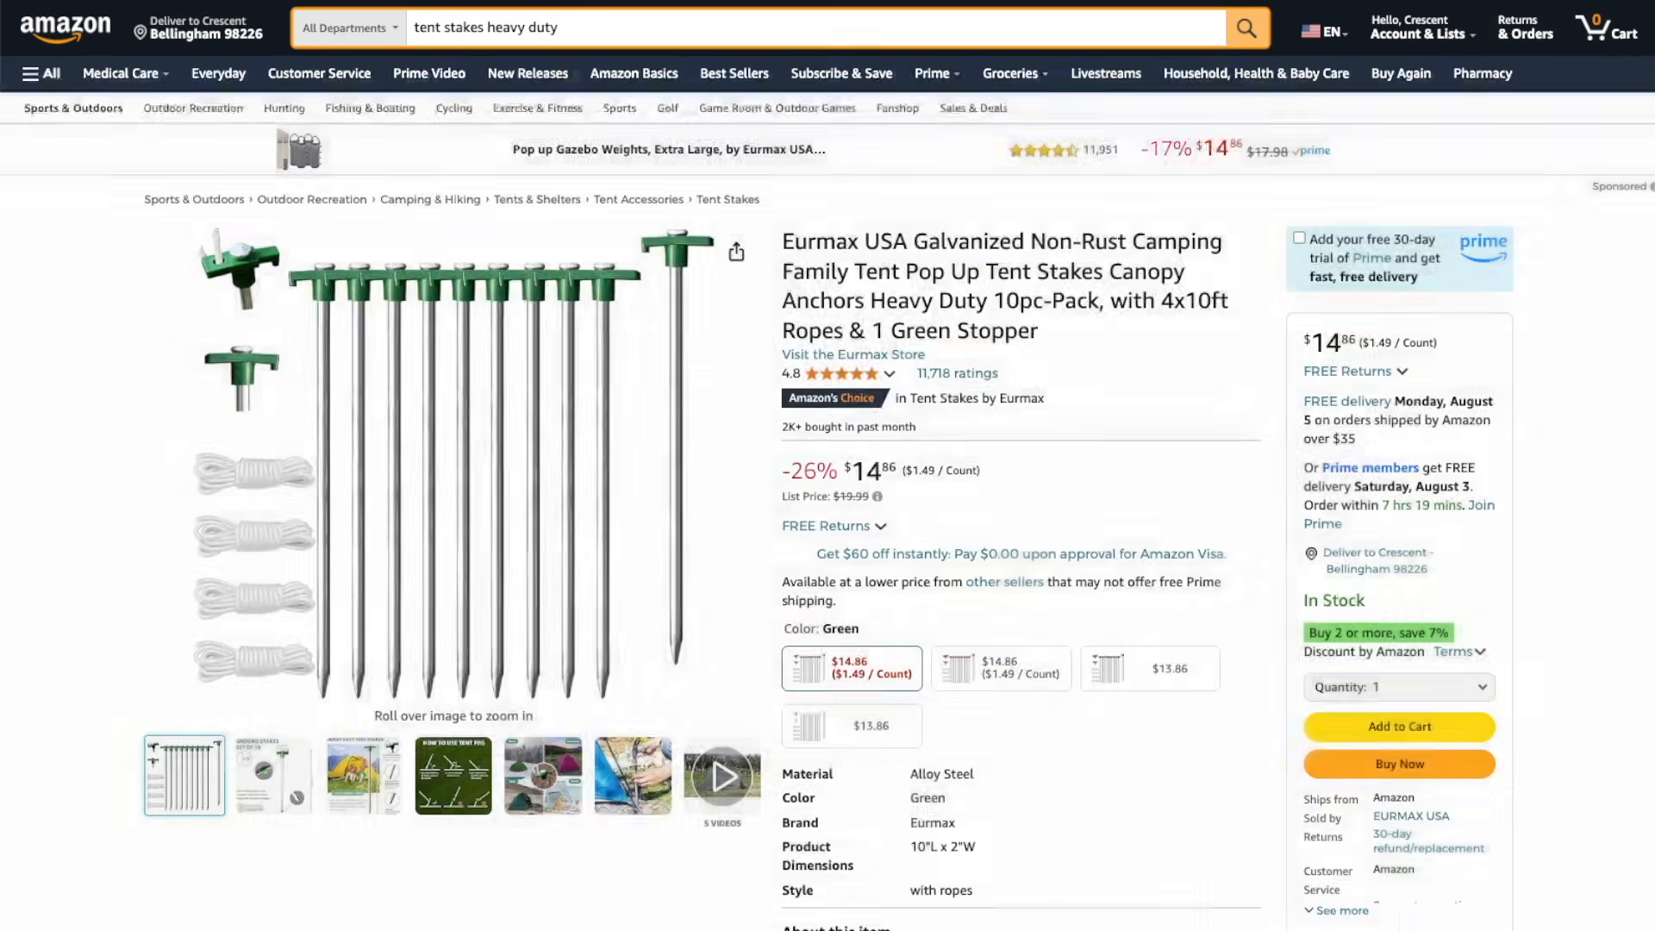
{"action": "scroll", "coordinate": [827, 465], "scroll_direction": "down", "scroll_amount": 3}
{"action": "scroll", "coordinate": [827, 465], "scroll_direction": "down", "scroll_amount": 15}
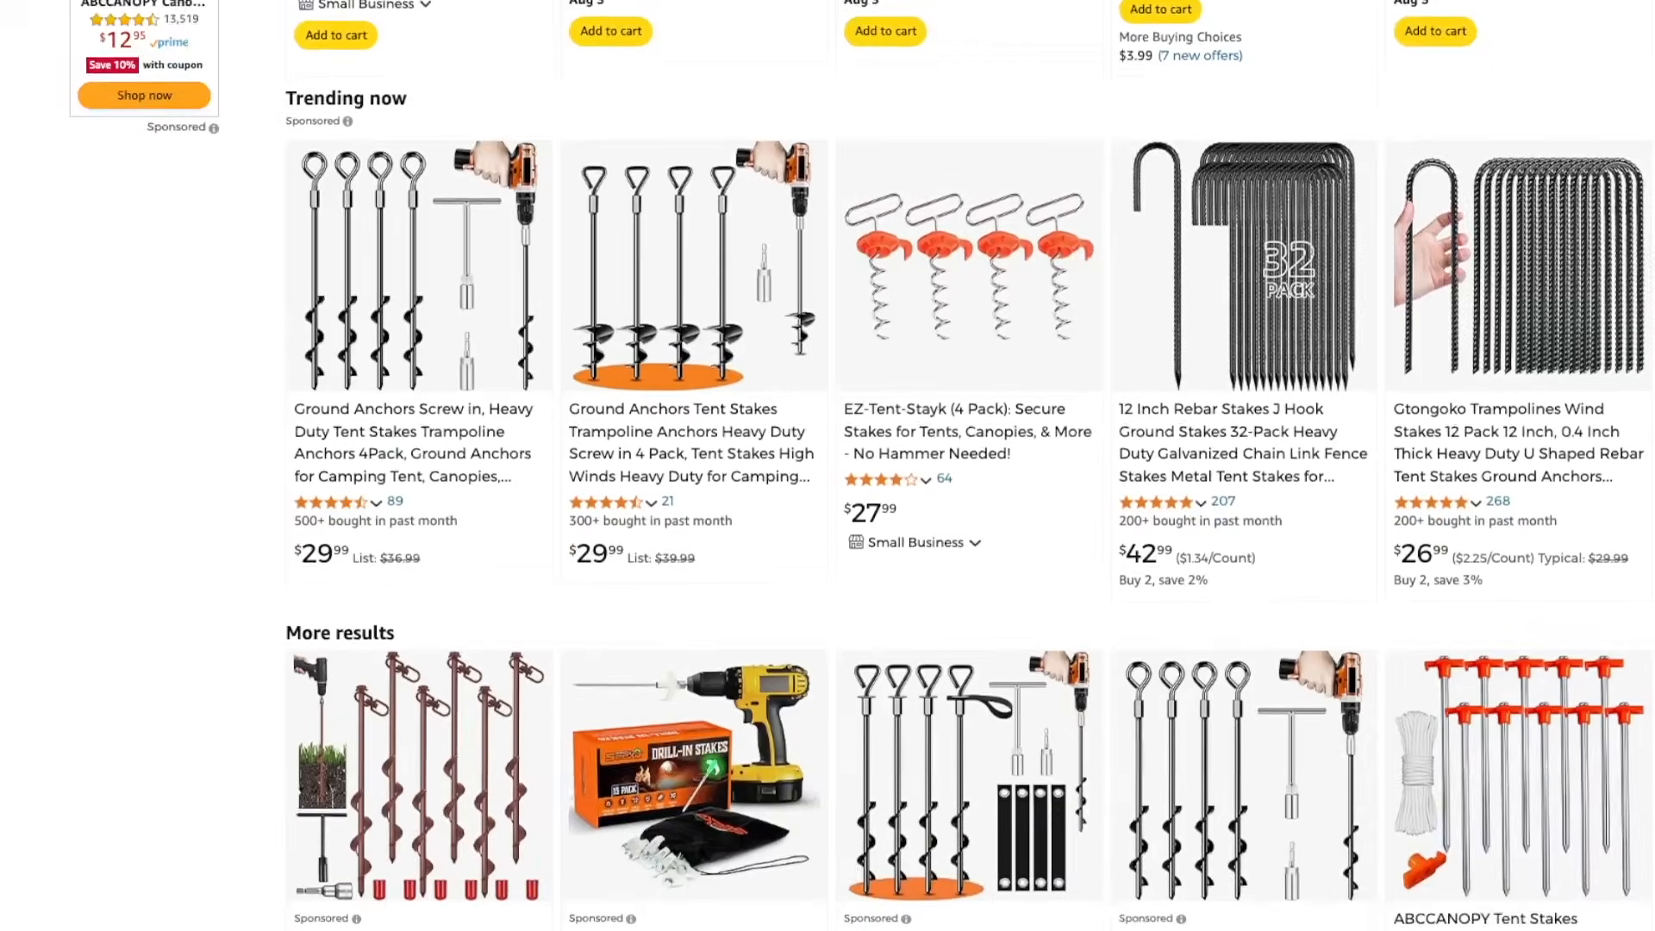
{"action": "scroll", "coordinate": [827, 466], "scroll_direction": "down", "scroll_amount": 15}
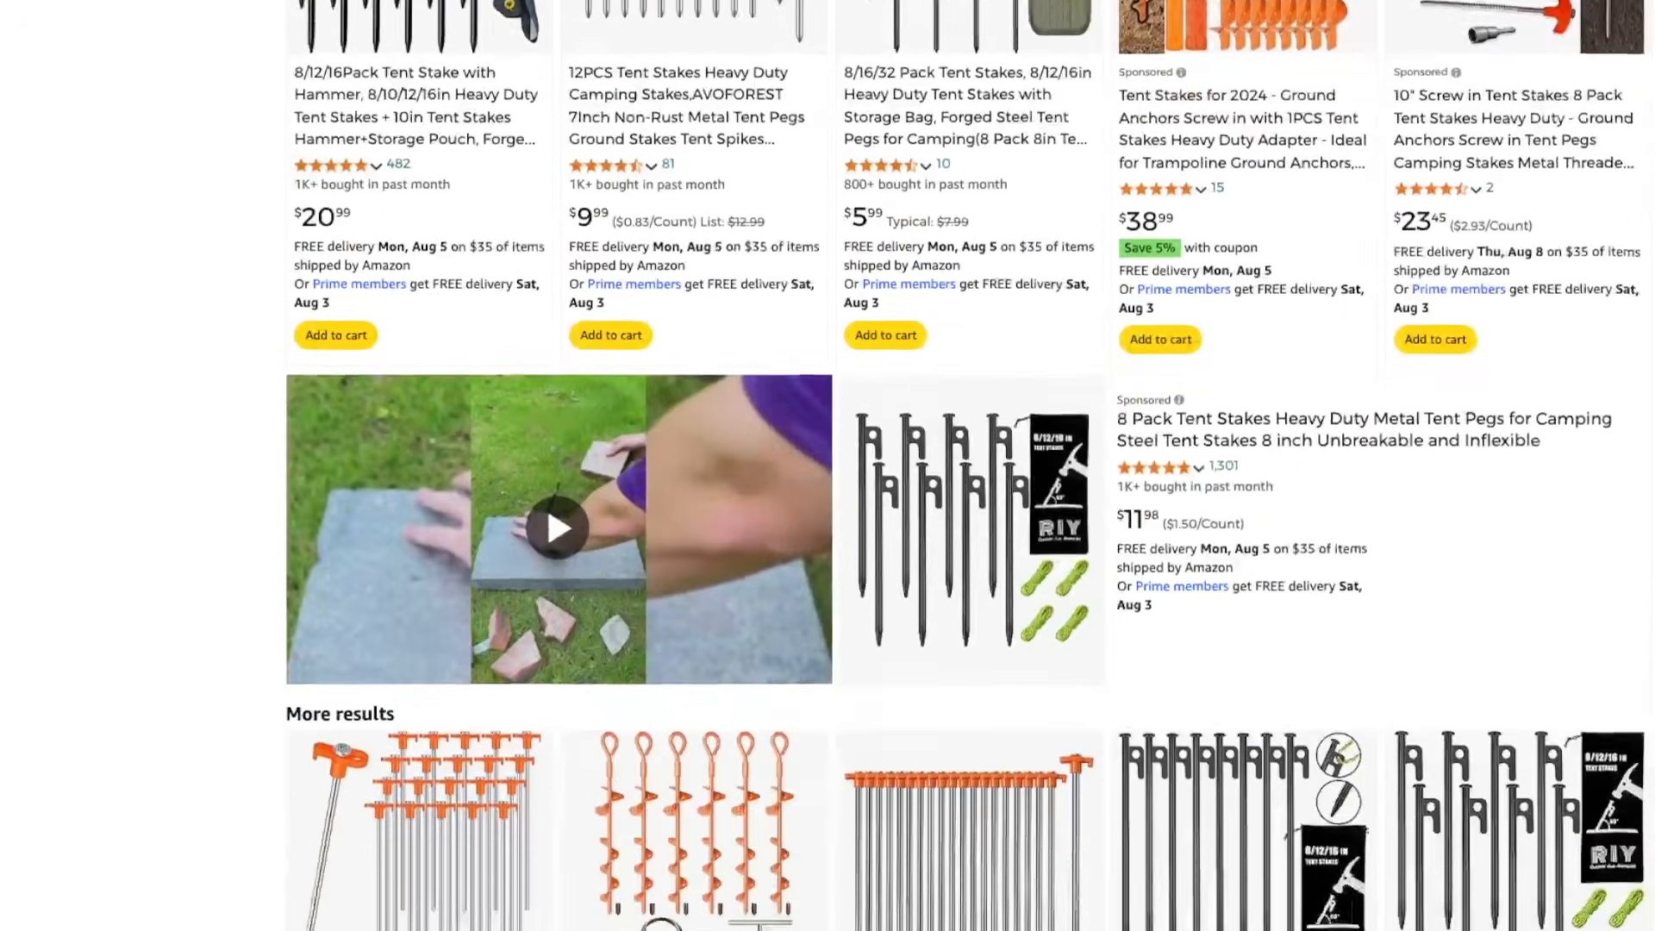
{"action": "scroll", "coordinate": [828, 466], "scroll_direction": "down", "scroll_amount": 5}
Open the KRAOIKK 16-piece 10-inch screw in tent stakes listing and examine its product images
{"action": "left_click", "coordinate": [926, 451]}
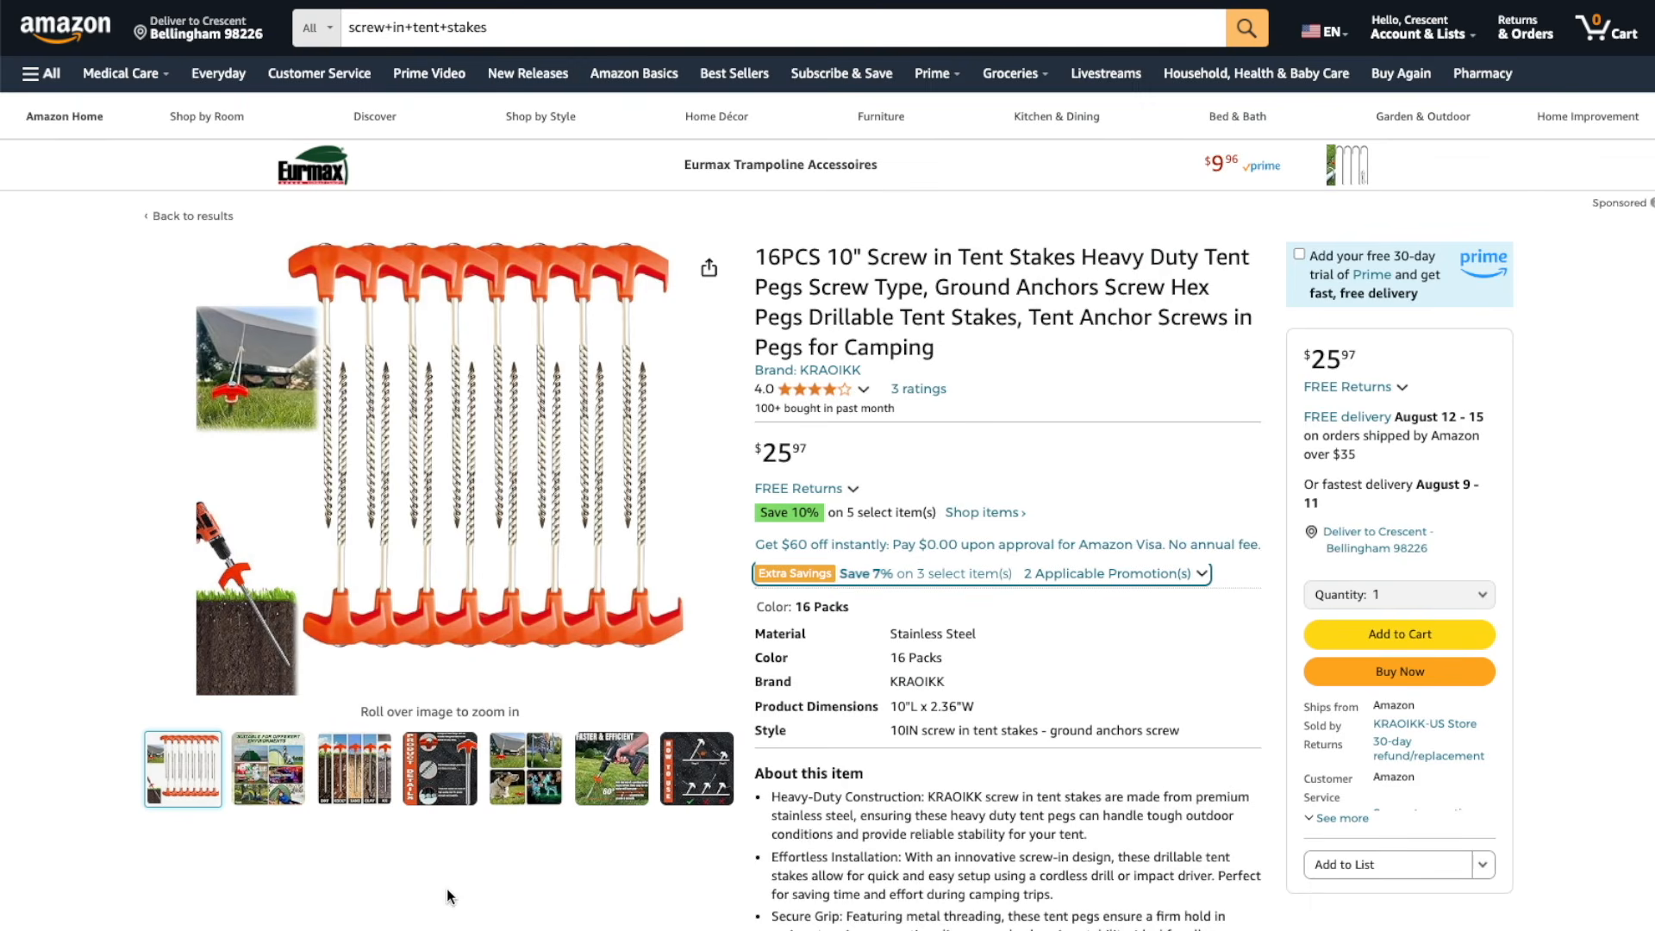
{"action": "mouse_move", "coordinate": [343, 776]}
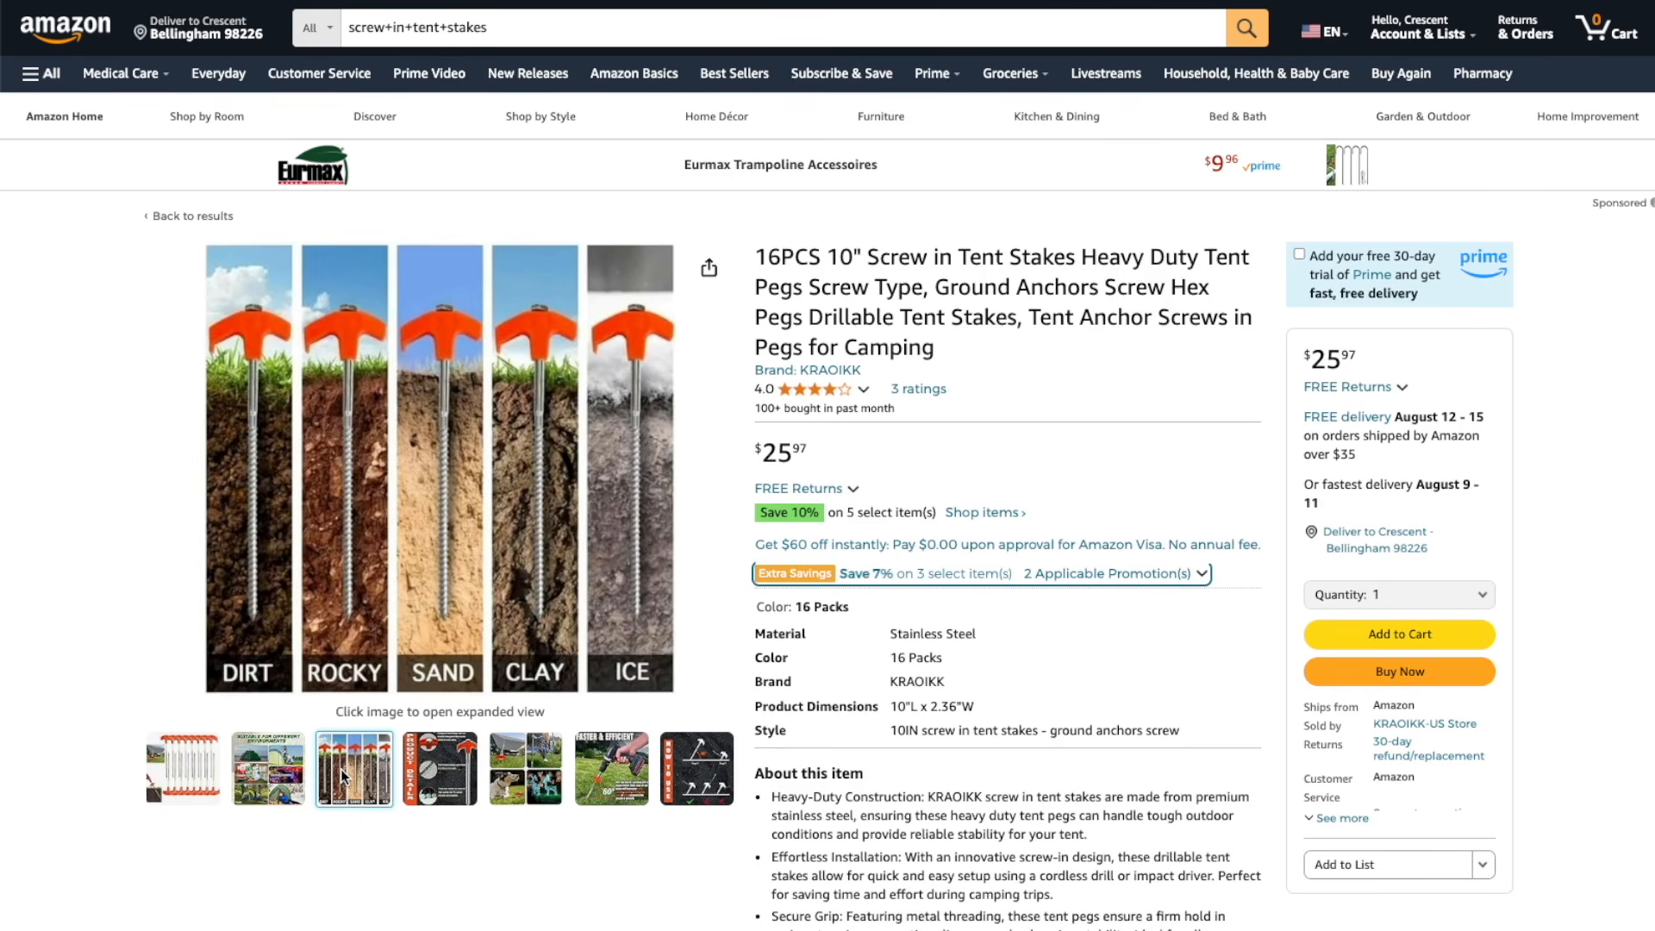
{"action": "mouse_move", "coordinate": [440, 769]}
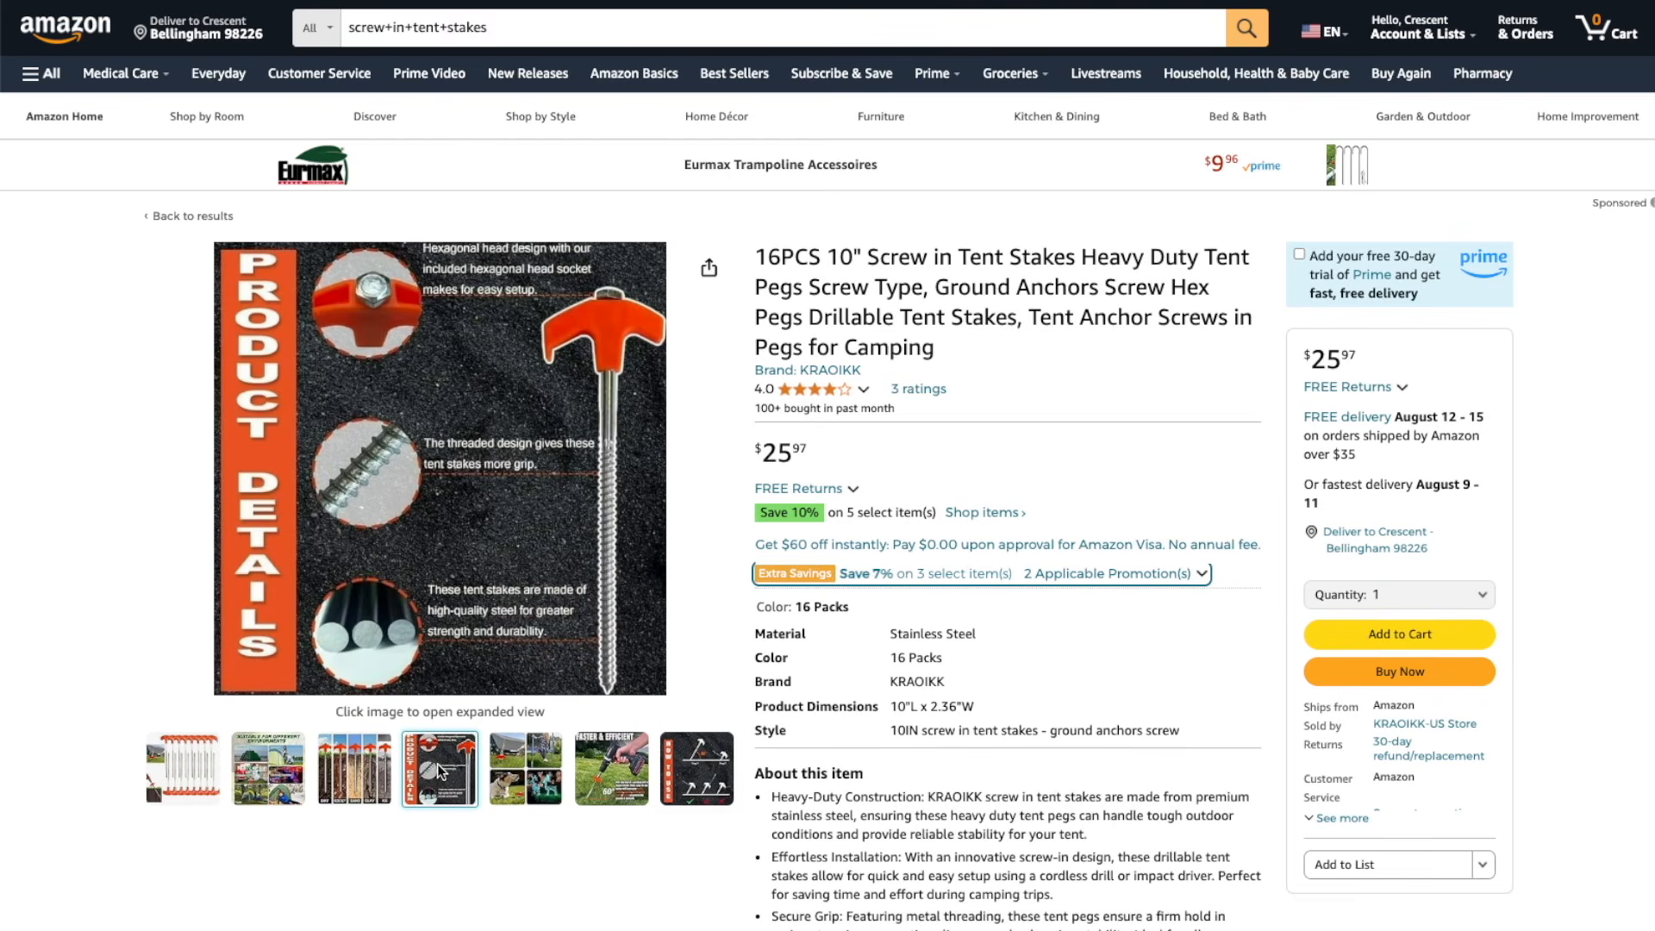
{"action": "mouse_move", "coordinate": [594, 776]}
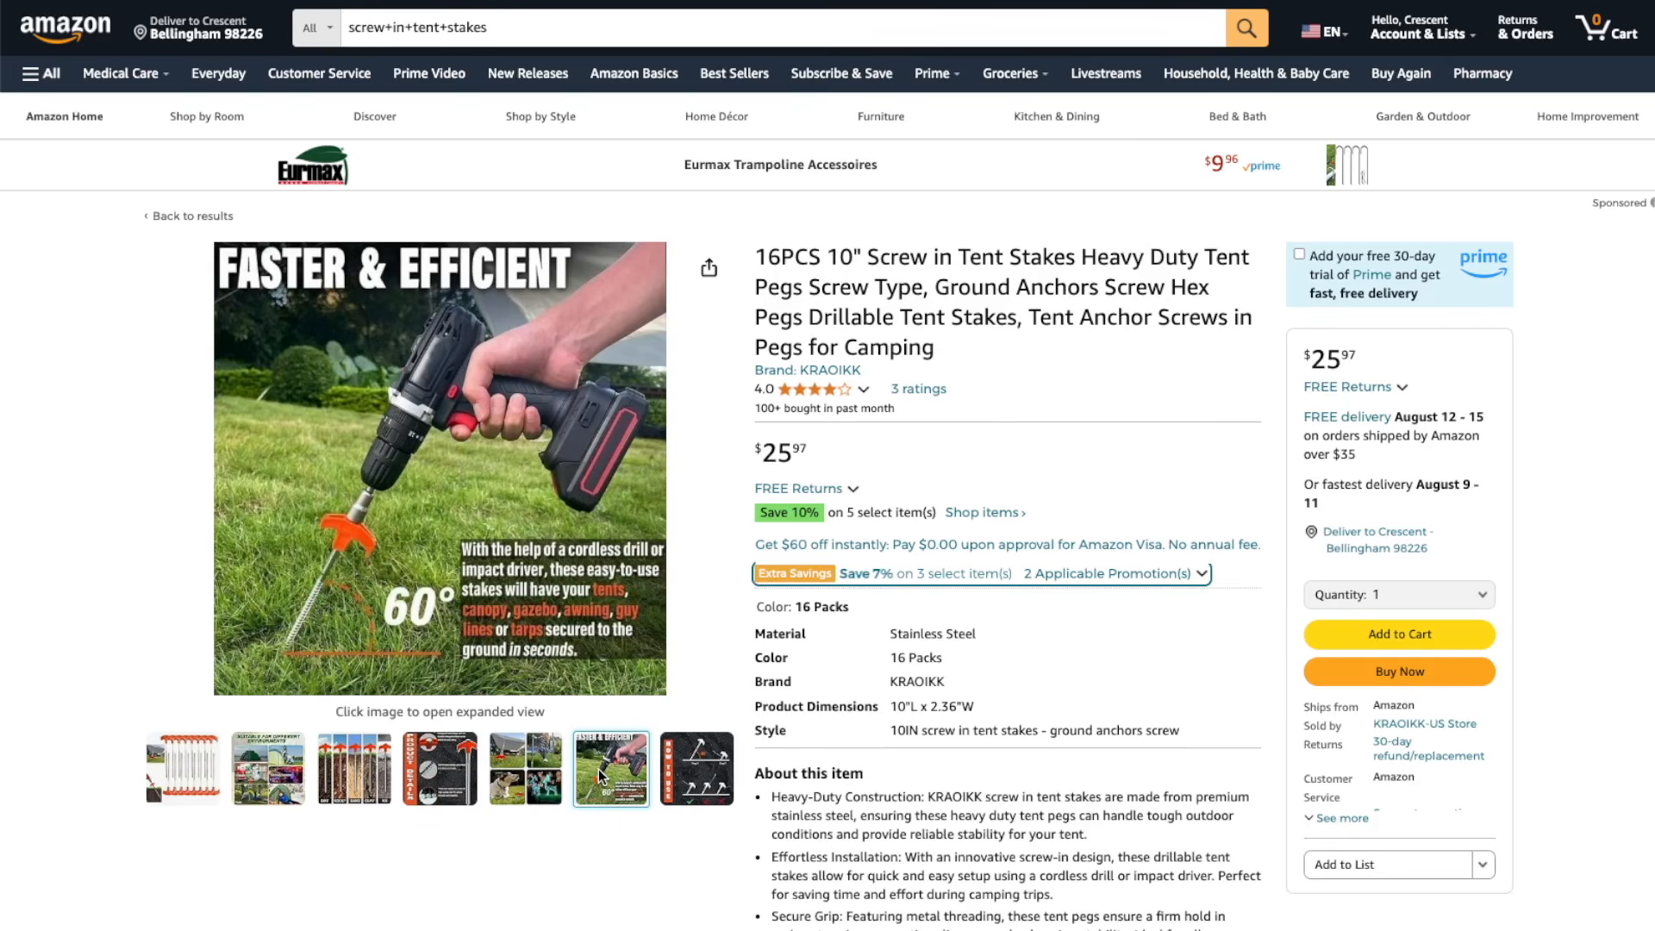
{"action": "mouse_move", "coordinate": [697, 770]}
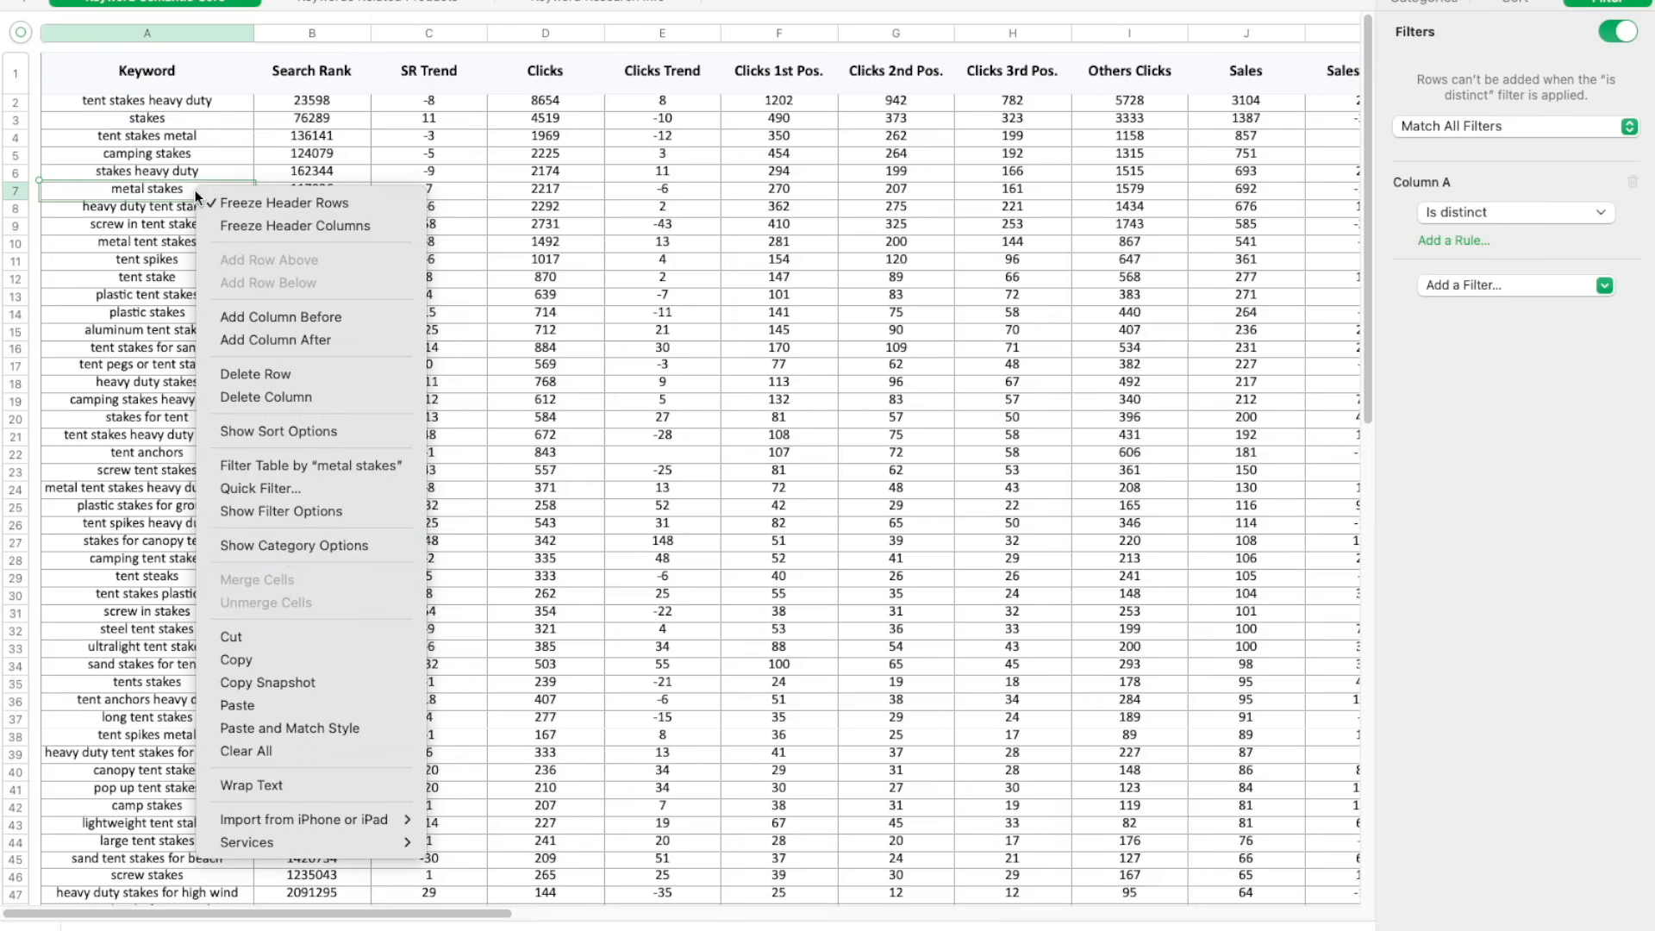
Copy the keyword "metal stakes" from the sheet, search Amazon for it and look through the product results
{"action": "left_click", "coordinate": [287, 657]}
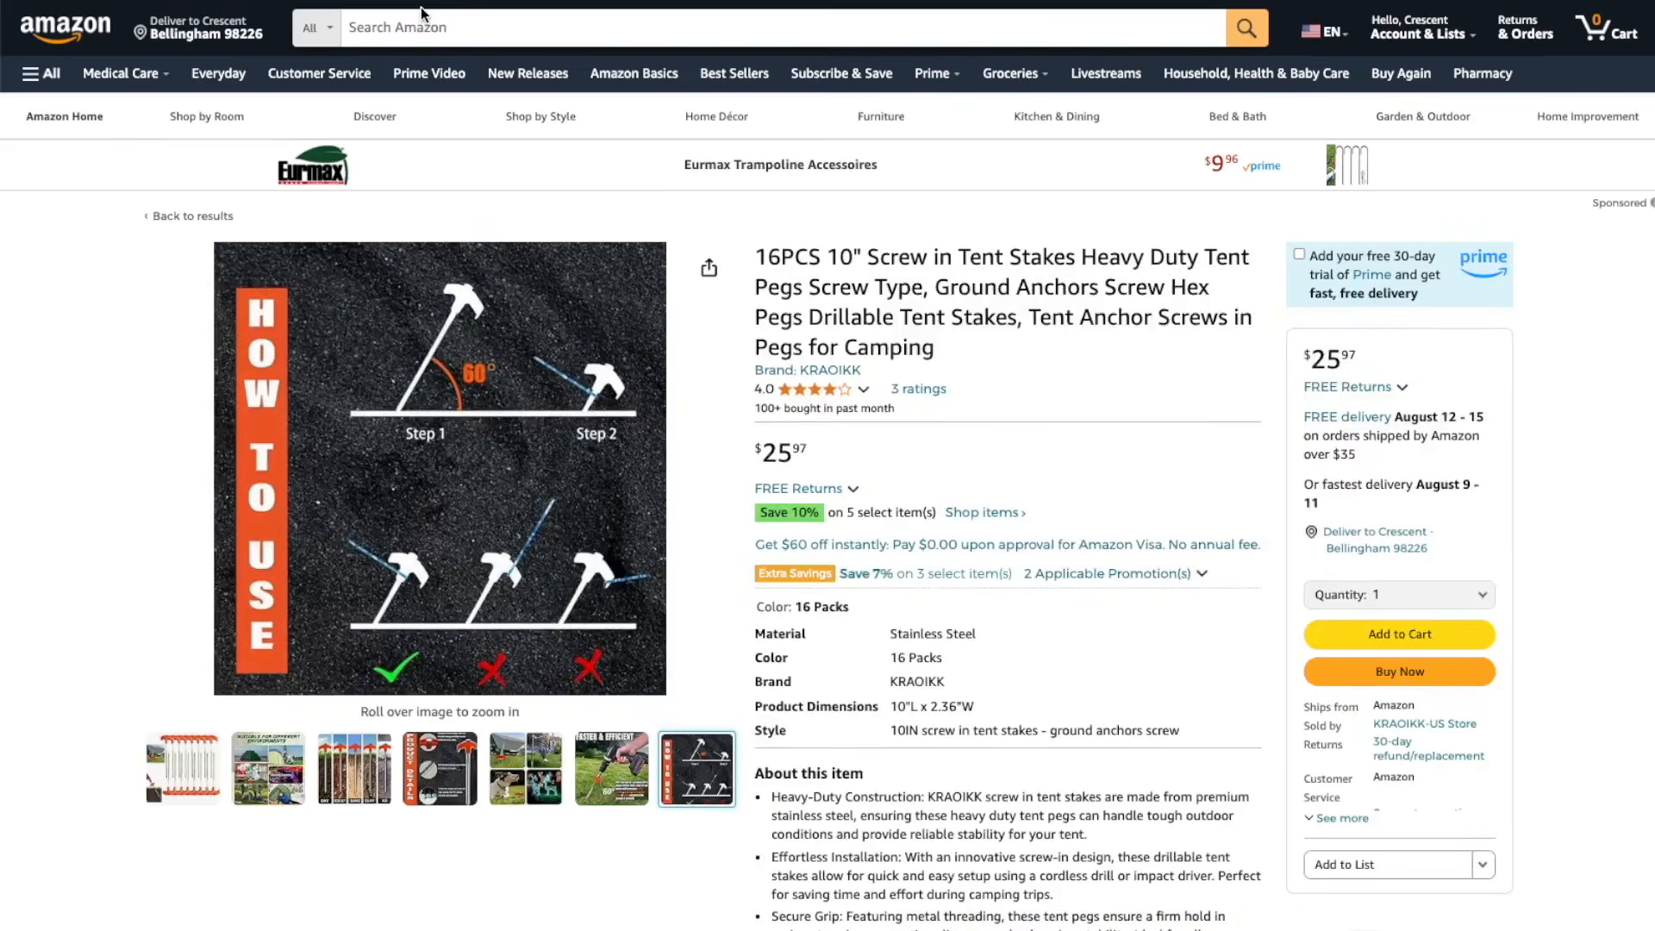
{"action": "left_click", "coordinate": [422, 12]}
{"action": "key", "text": "ctrl+v"}
{"action": "key", "text": "Return"}
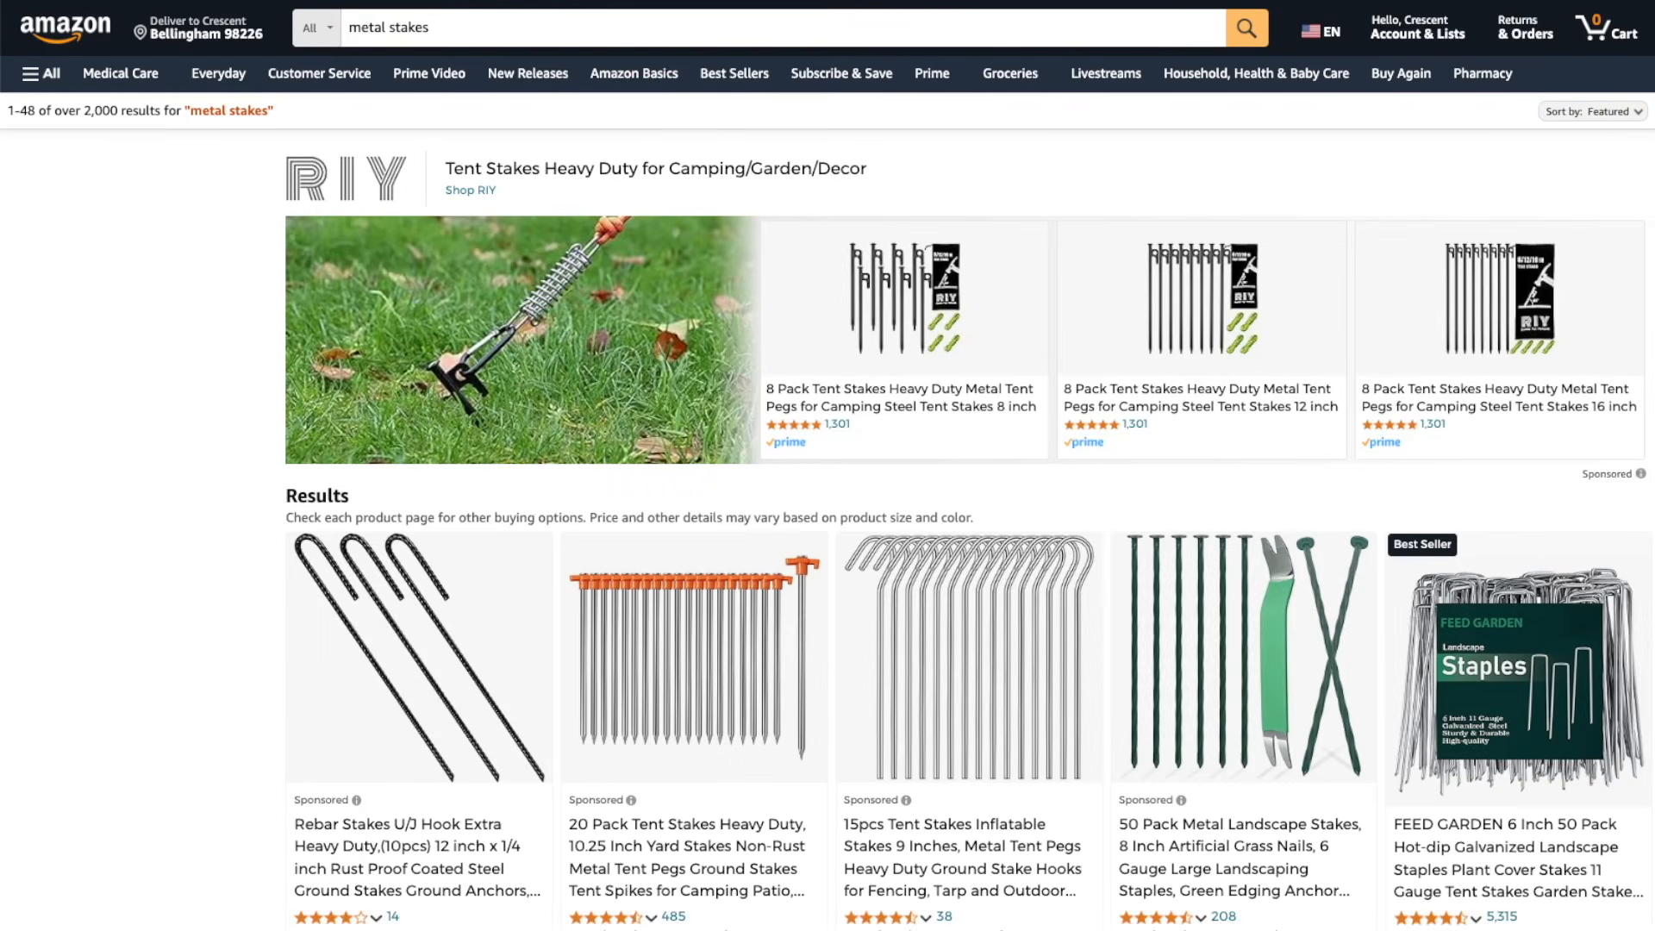
{"action": "scroll", "coordinate": [828, 465], "scroll_direction": "down", "scroll_amount": 1}
{"action": "scroll", "coordinate": [828, 466], "scroll_direction": "down", "scroll_amount": 10}
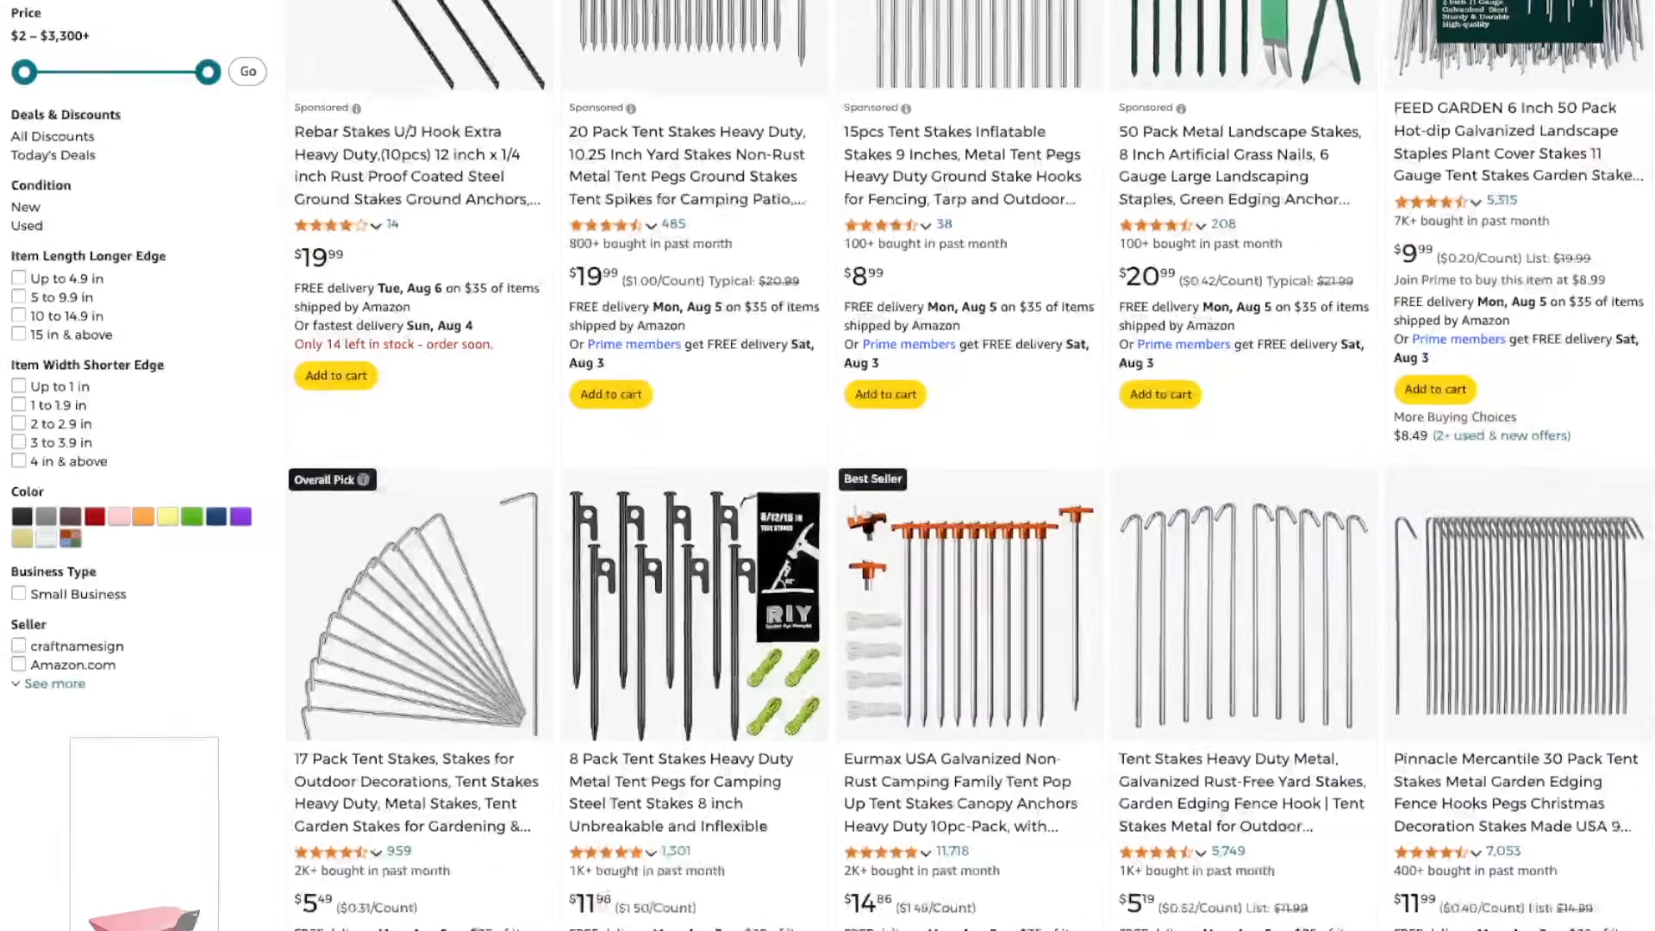
{"action": "scroll", "coordinate": [827, 466], "scroll_direction": "down", "scroll_amount": 5}
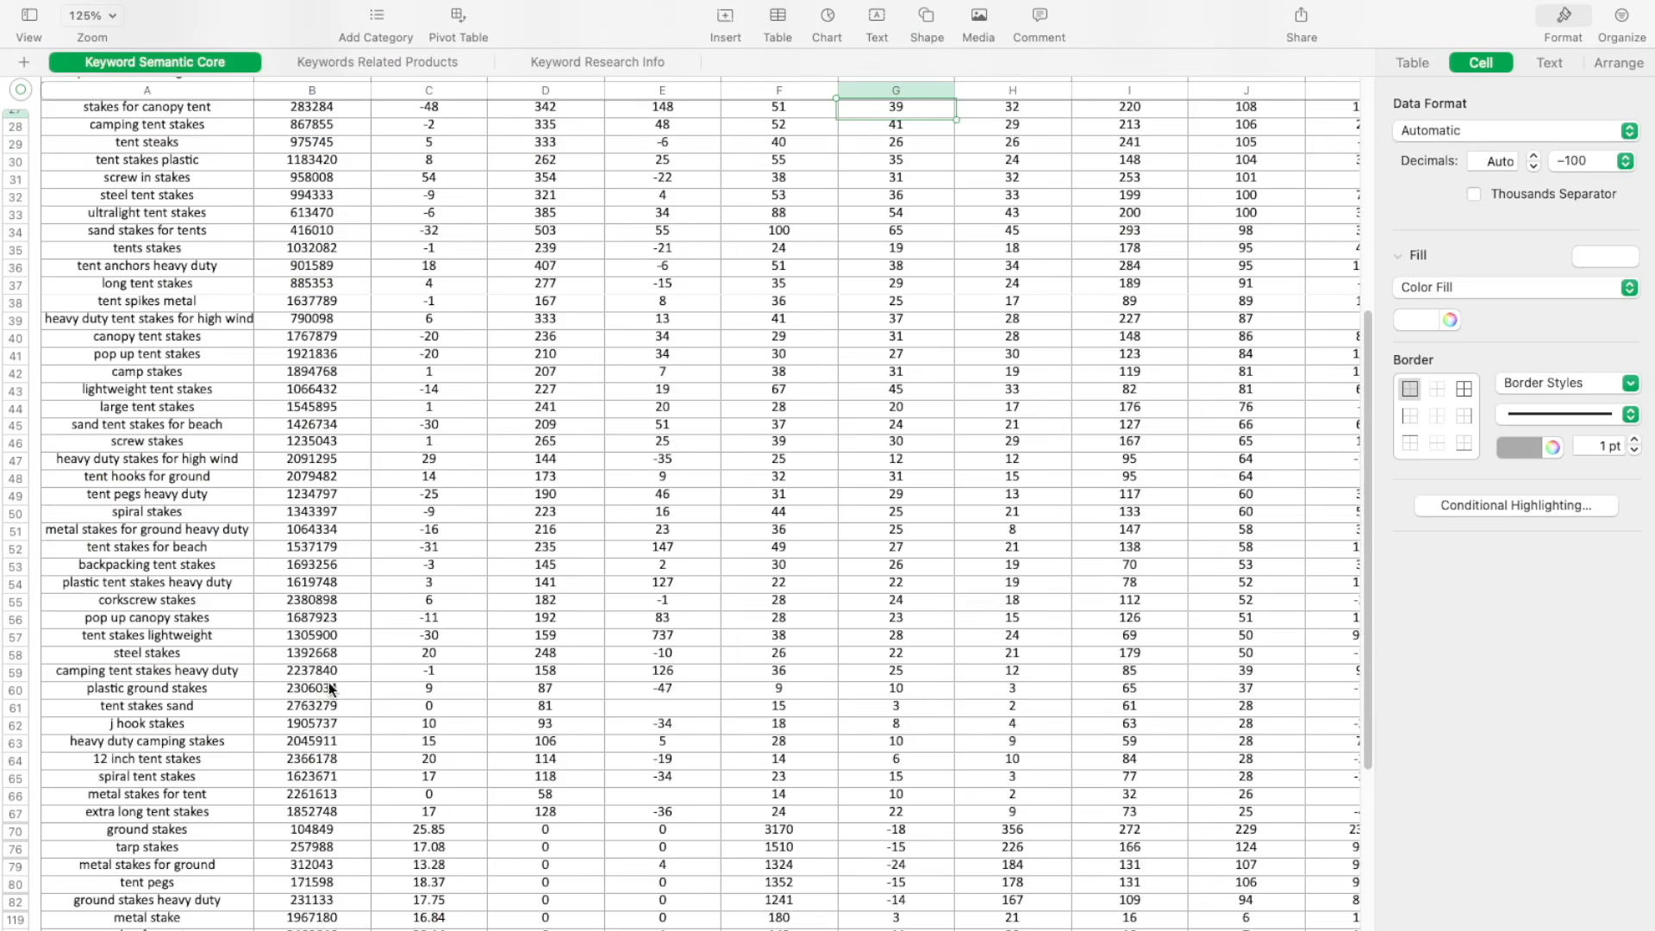
Copy the keyword "j hook stakes" from the sheet, search Amazon for it and check the product results
{"action": "right_click", "coordinate": [154, 720]}
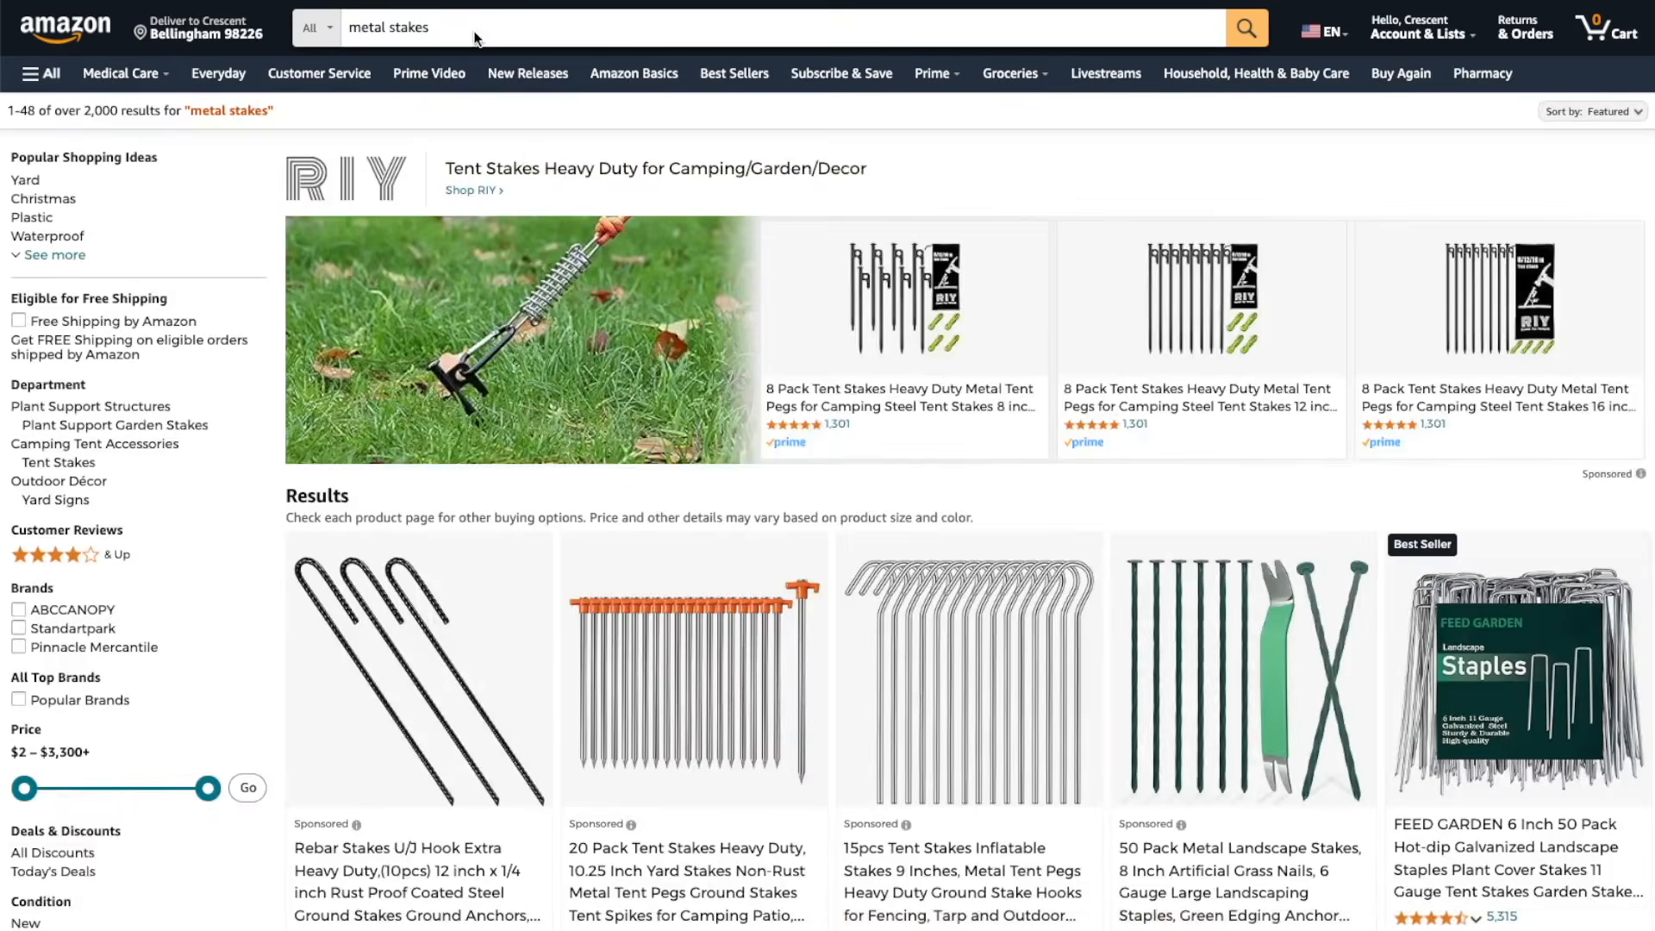
{"action": "double_click", "coordinate": [467, 25]}
{"action": "triple_click", "coordinate": [468, 23]}
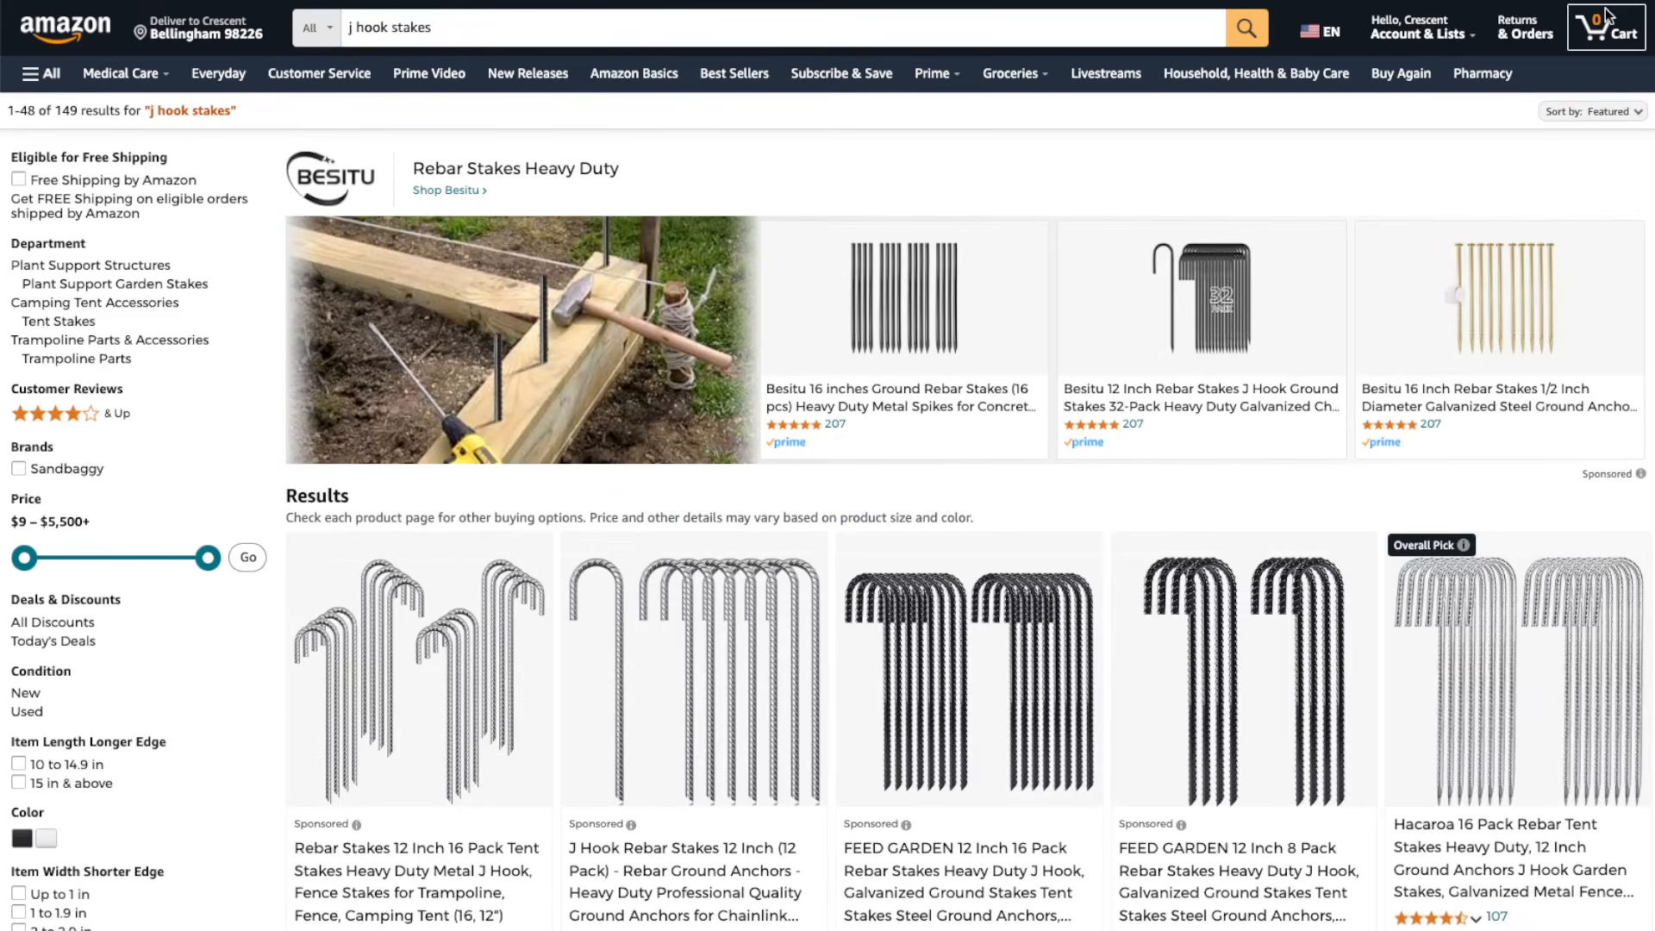
{"action": "scroll", "coordinate": [828, 466], "scroll_direction": "down", "scroll_amount": 15}
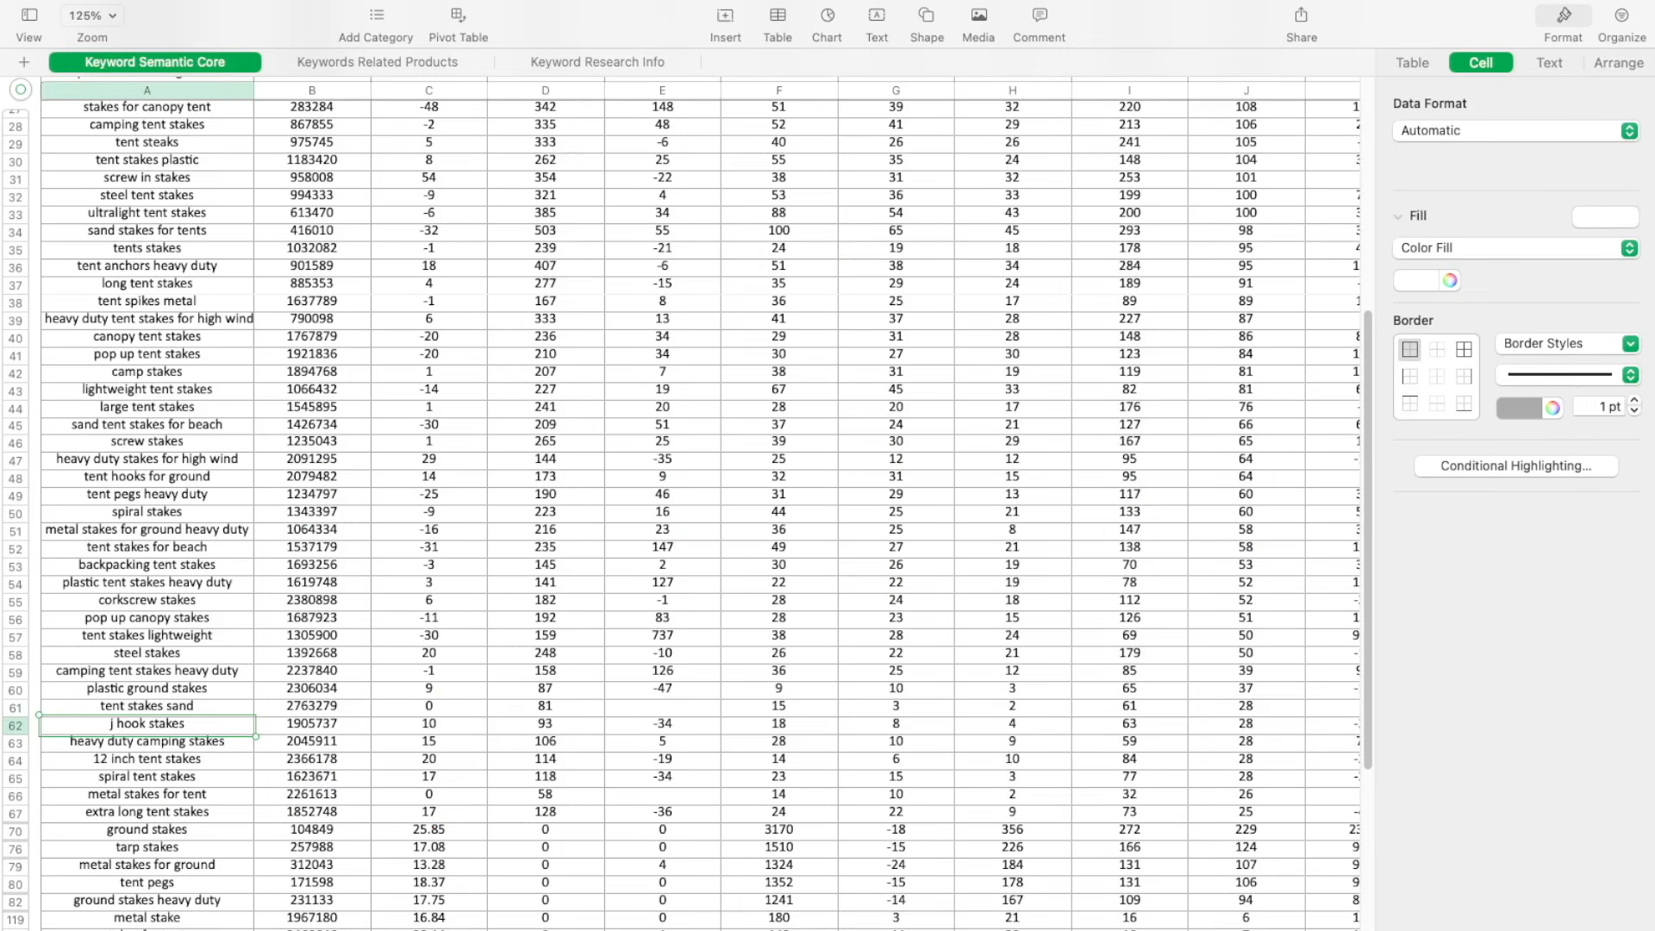
Fill all keyword rows yellow except the screw-in, screw, spiral and corkscrew stake keywords in the Keyword Semantic Core sheet
{"action": "left_click", "coordinate": [17, 726]}
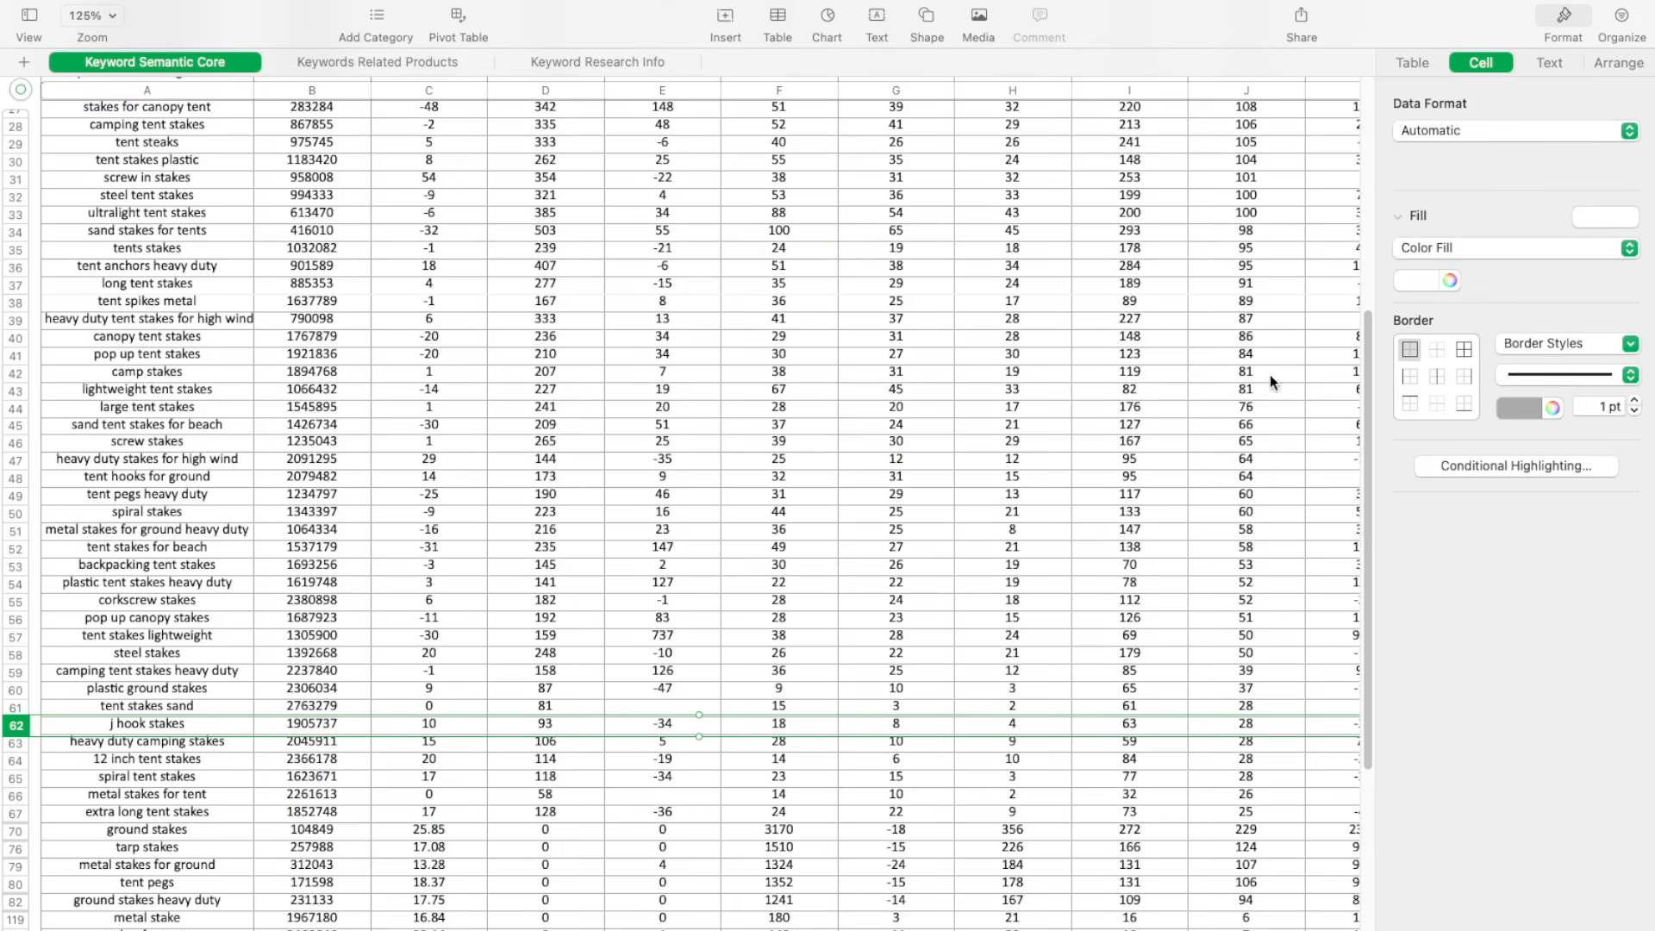
{"action": "left_click", "coordinate": [1437, 276]}
{"action": "left_click", "coordinate": [1449, 278]}
{"action": "left_click", "coordinate": [1438, 727]}
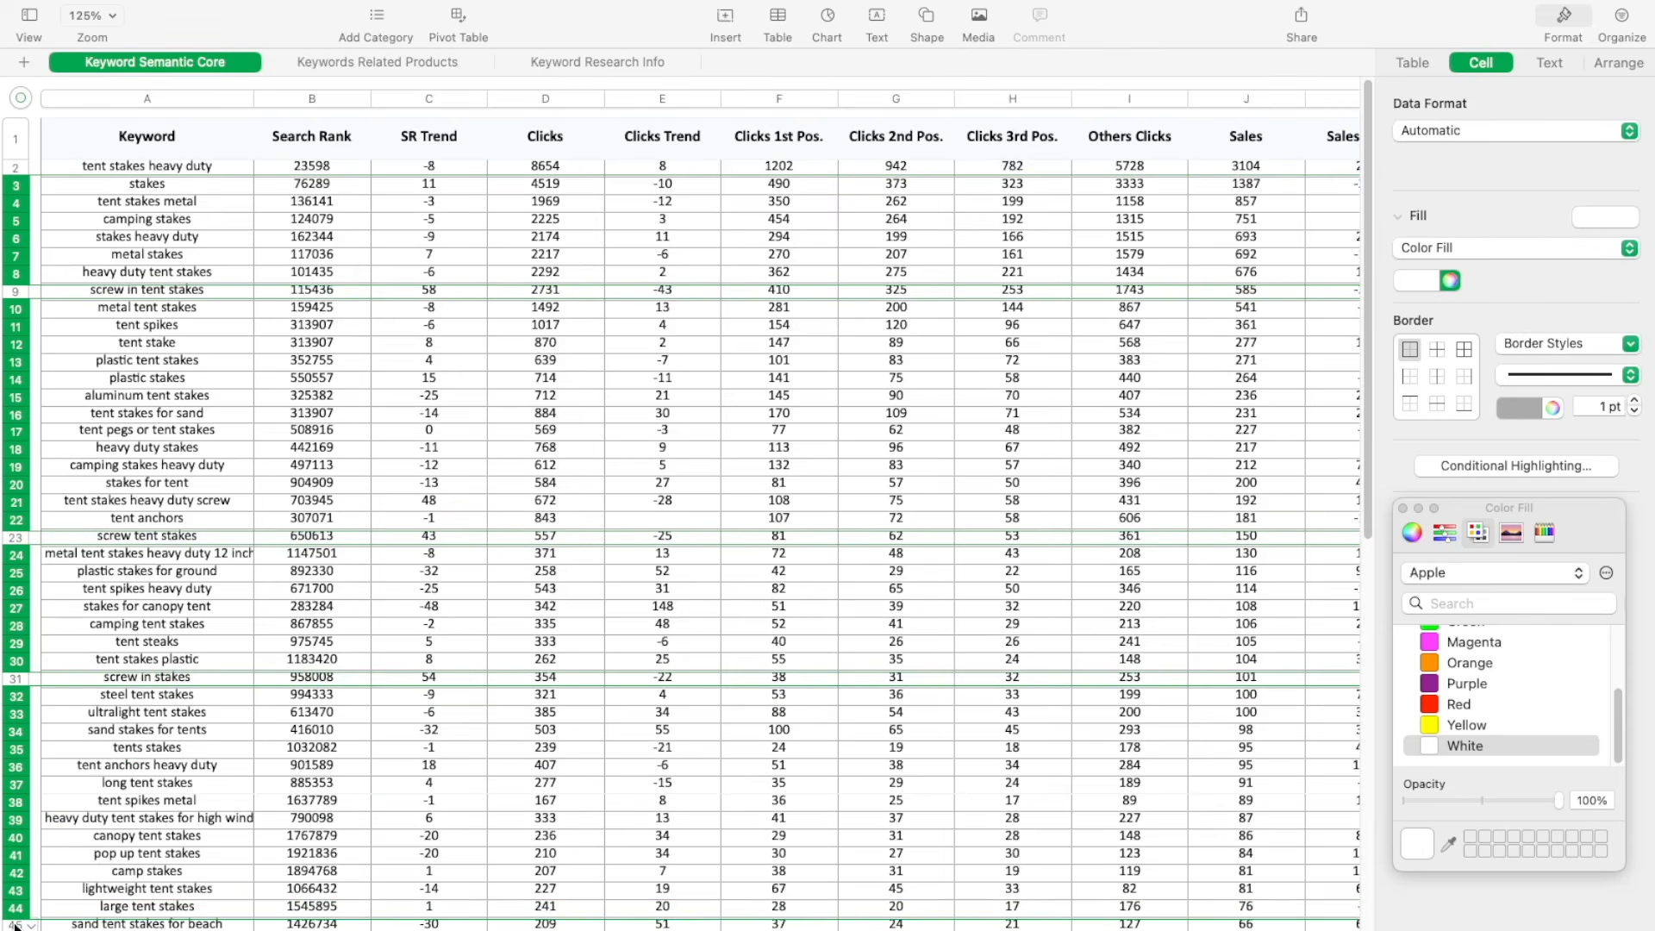
{"action": "left_click", "coordinate": [1443, 727]}
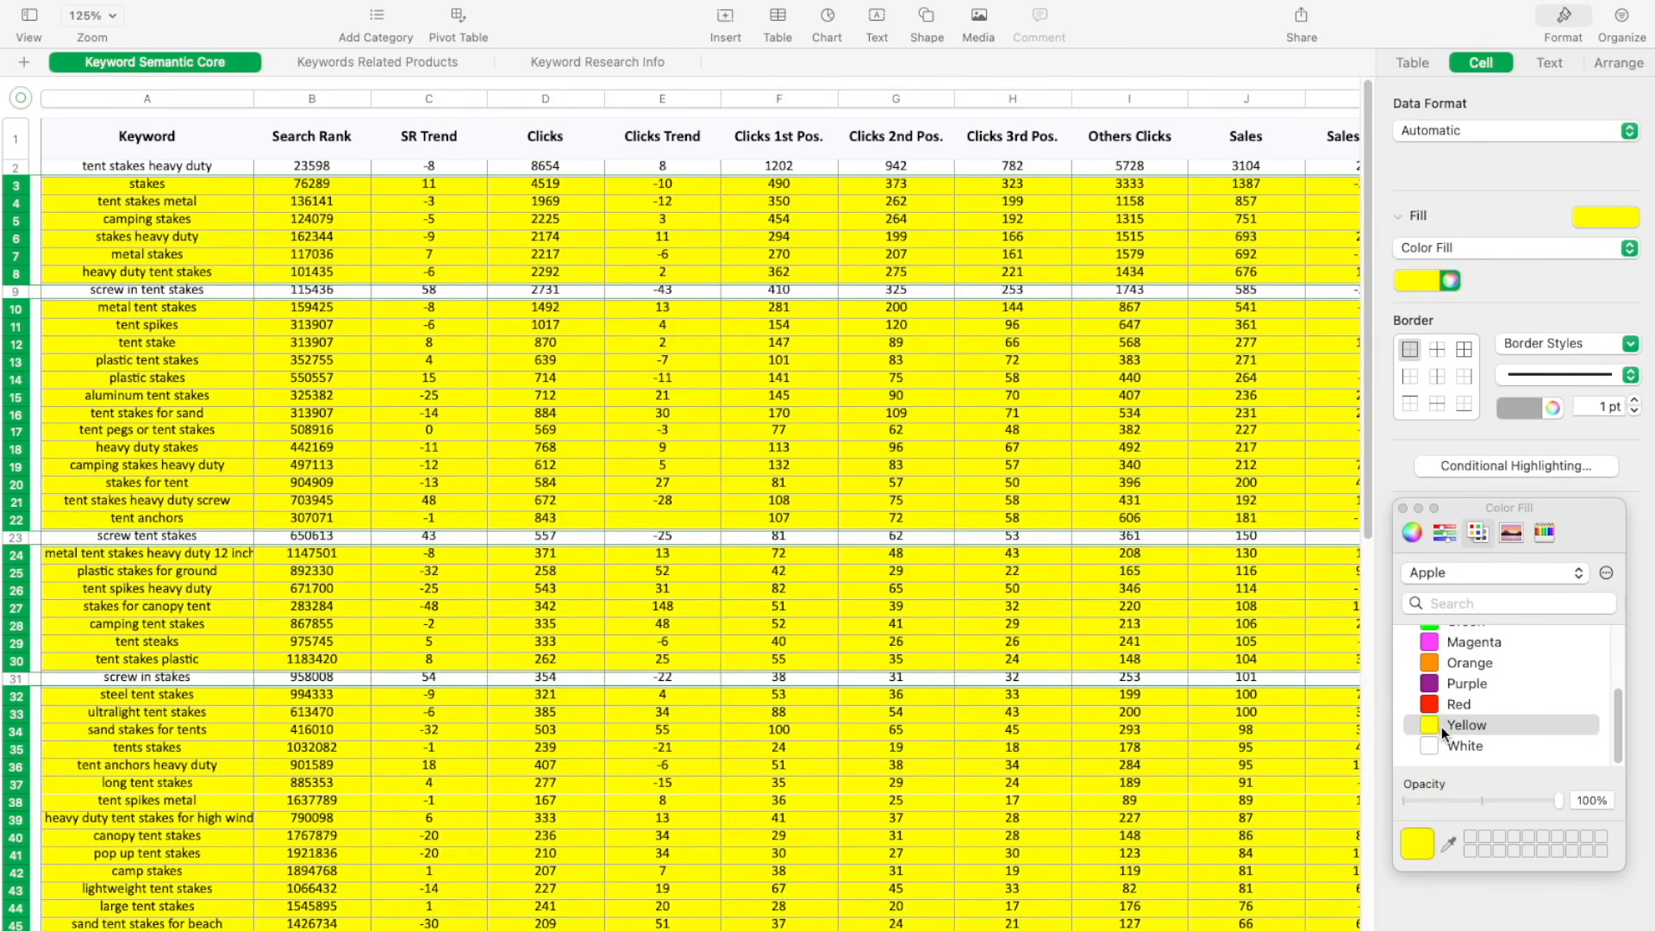
Cut the yellow keyword rows out of the main table and paste them as a separate table on the same sheet
{"action": "right_click", "coordinate": [359, 376]}
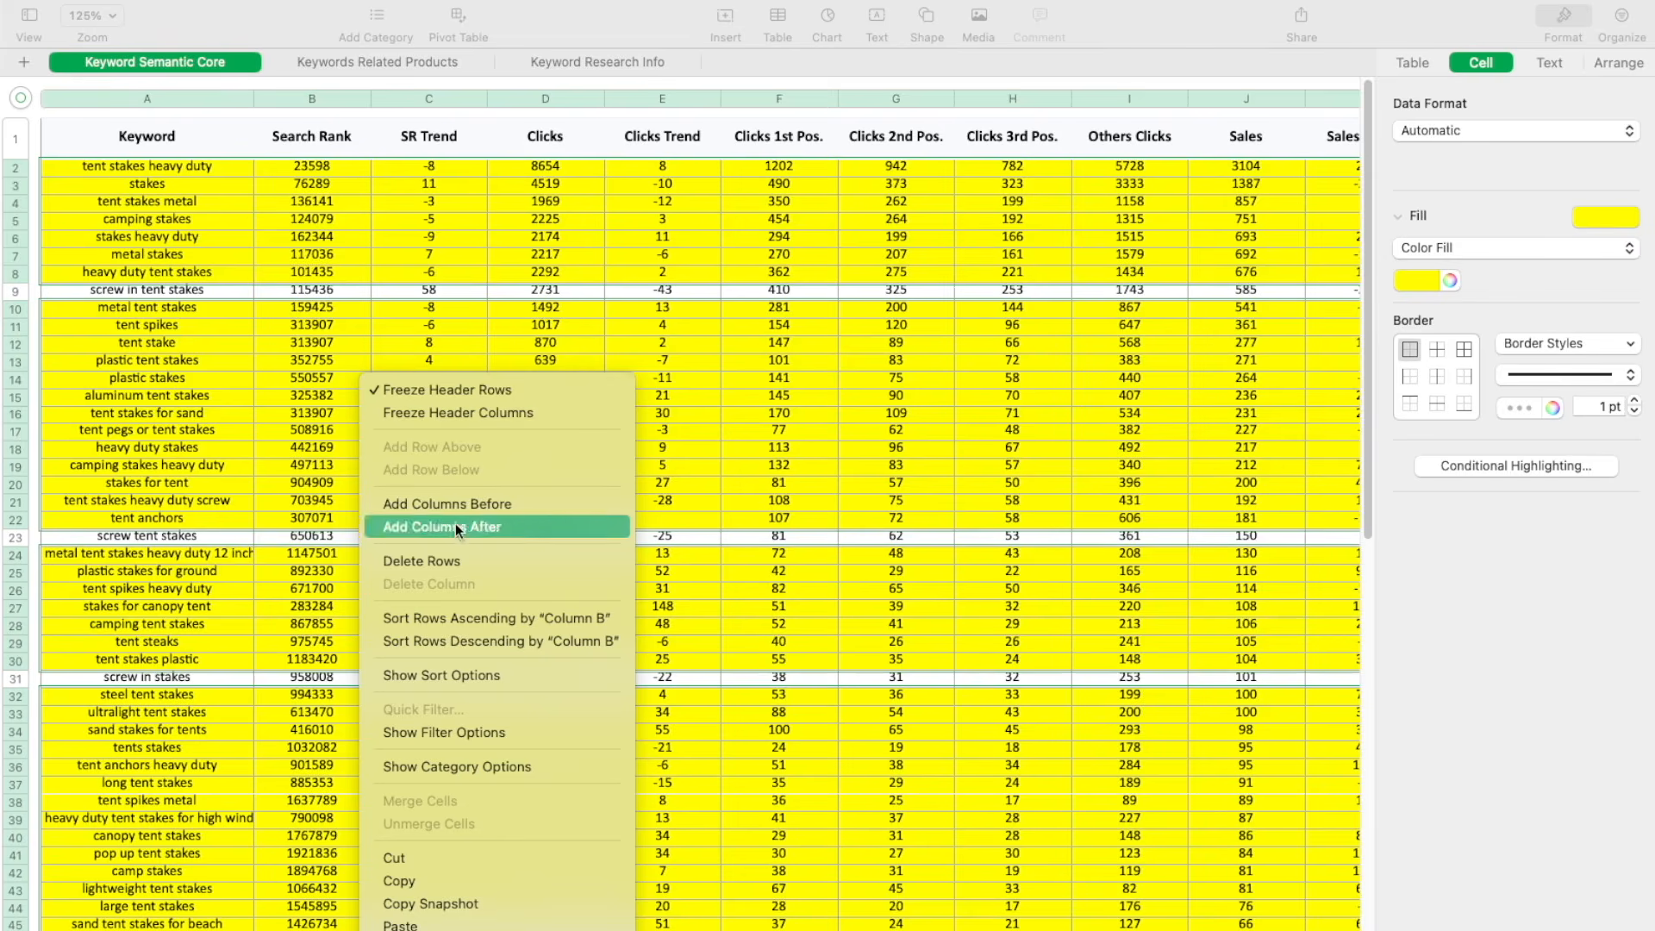
{"action": "left_click", "coordinate": [436, 851]}
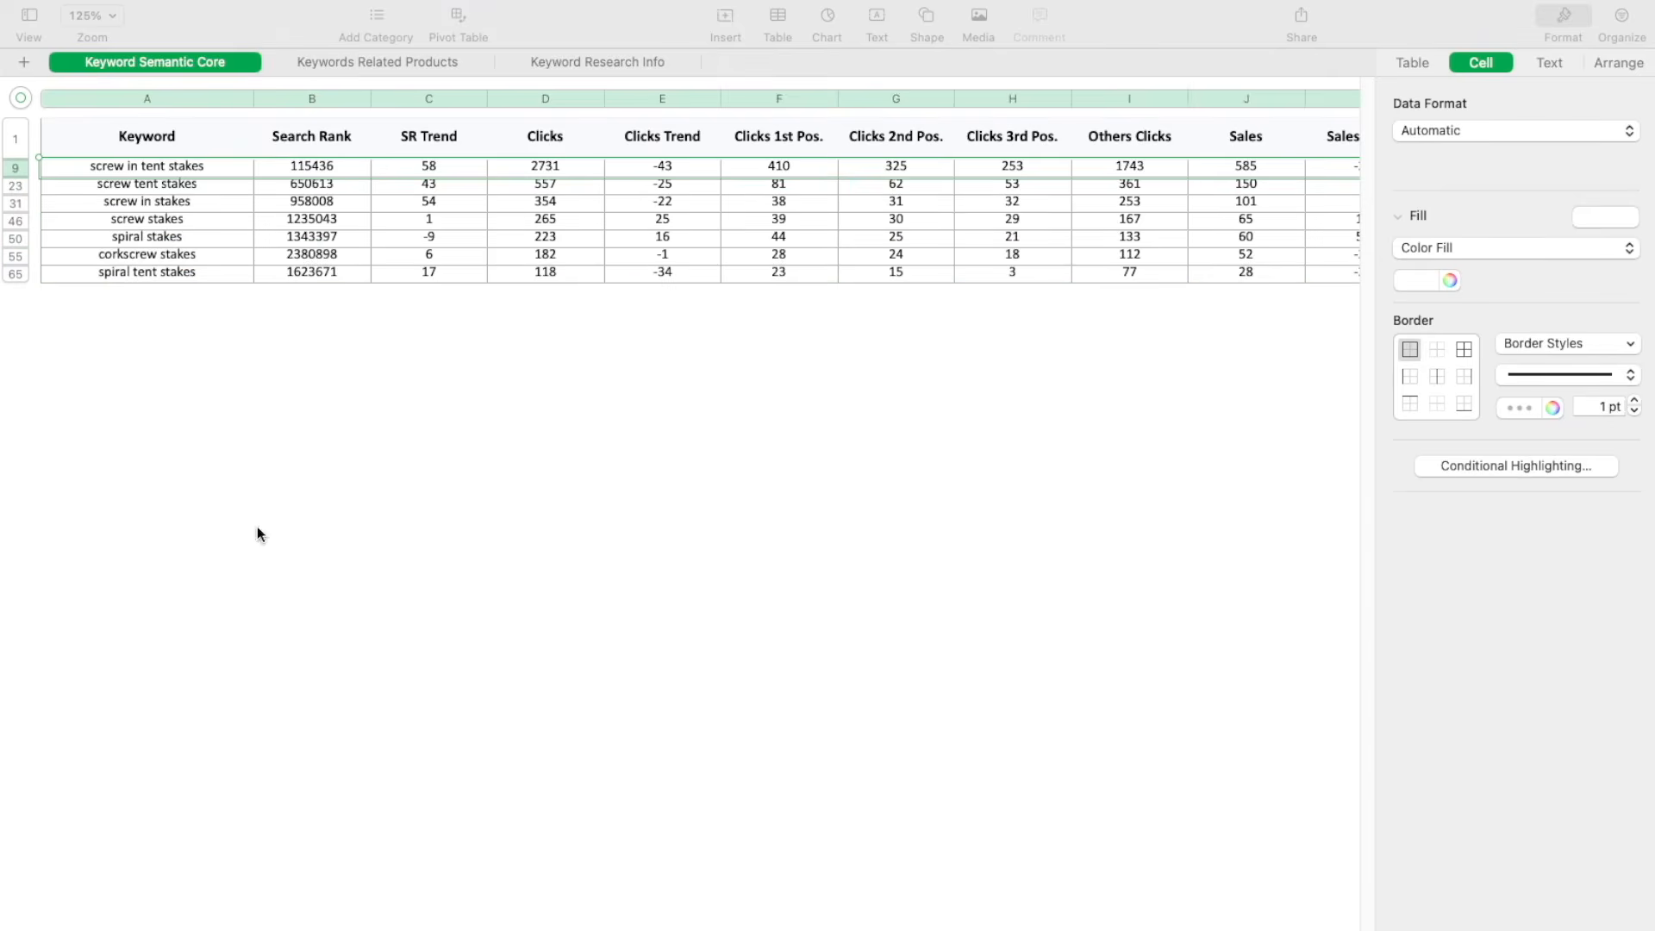
{"action": "left_click", "coordinate": [114, 385]}
{"action": "key", "text": "super+v"}
{"action": "scroll", "coordinate": [165, 476], "scroll_direction": "up", "scroll_amount": 5}
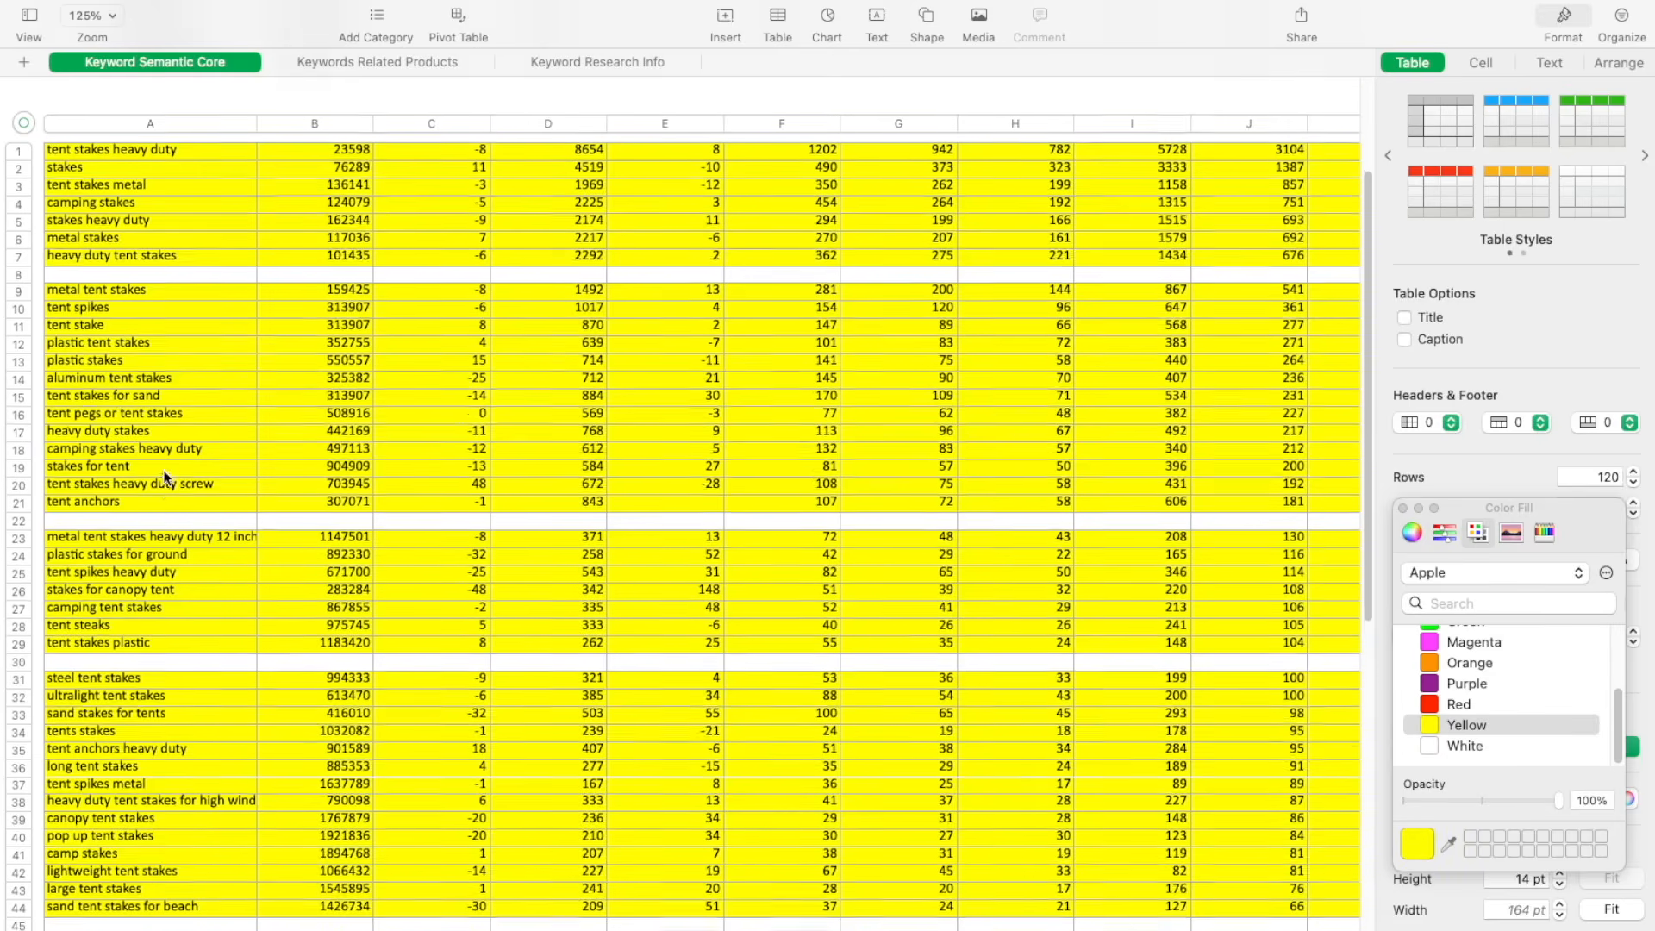
Delete the blank rows between the yellow keywords in the pasted table
{"action": "right_click", "coordinate": [439, 479]}
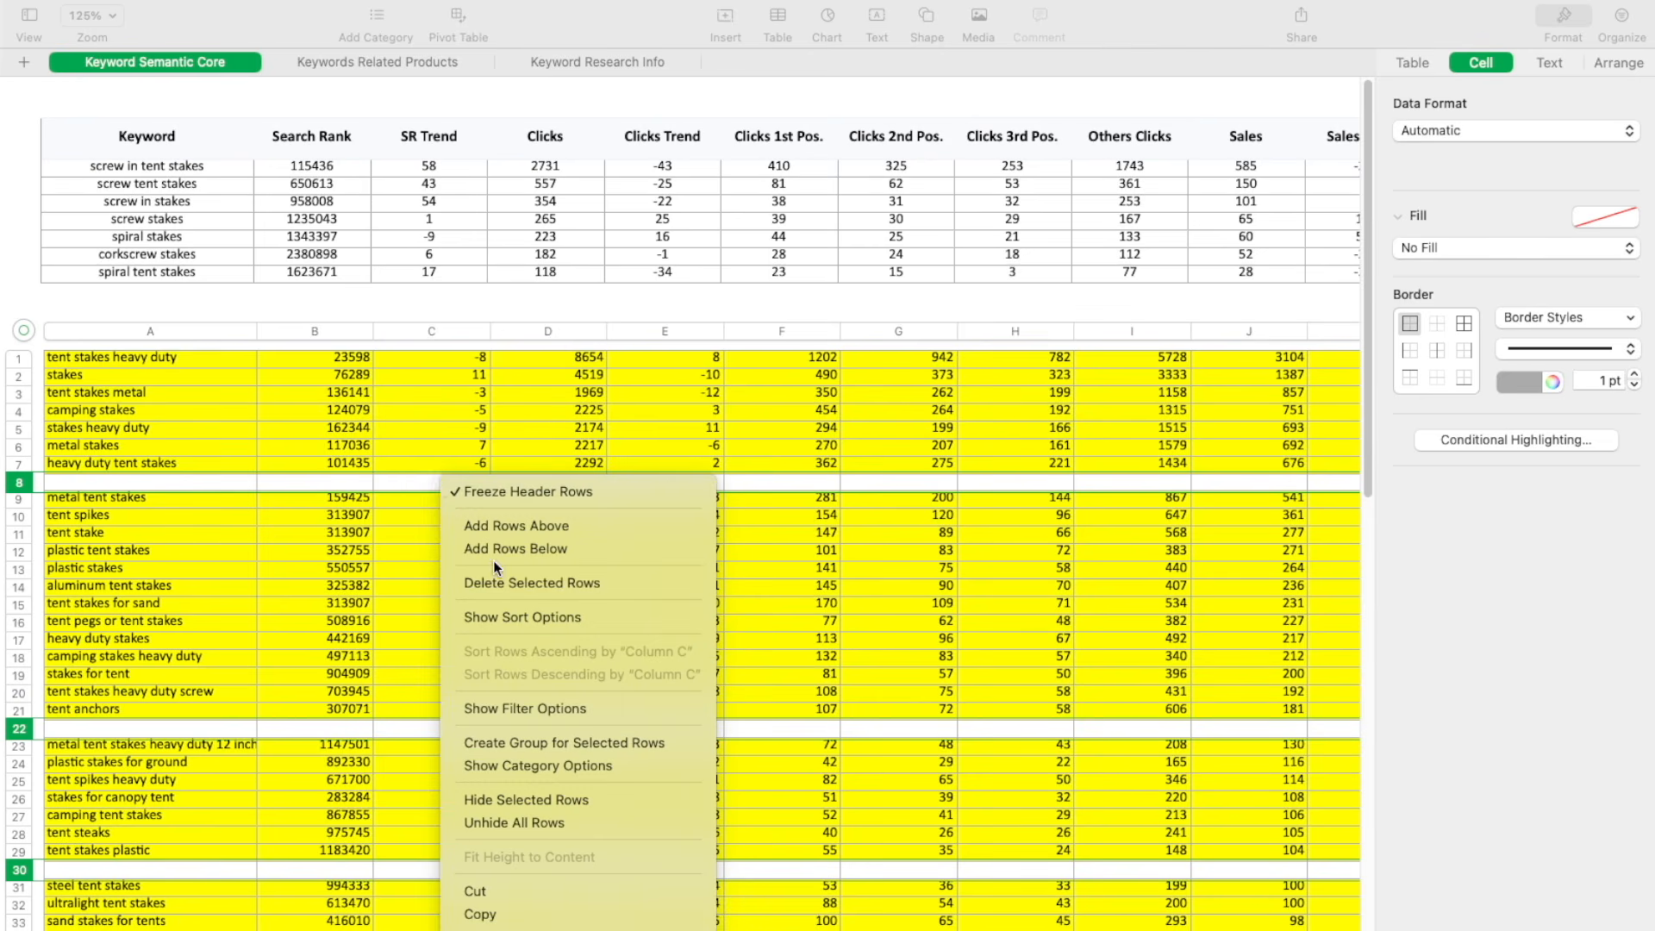
{"action": "left_click", "coordinate": [501, 582]}
{"action": "left_click", "coordinate": [1177, 302]}
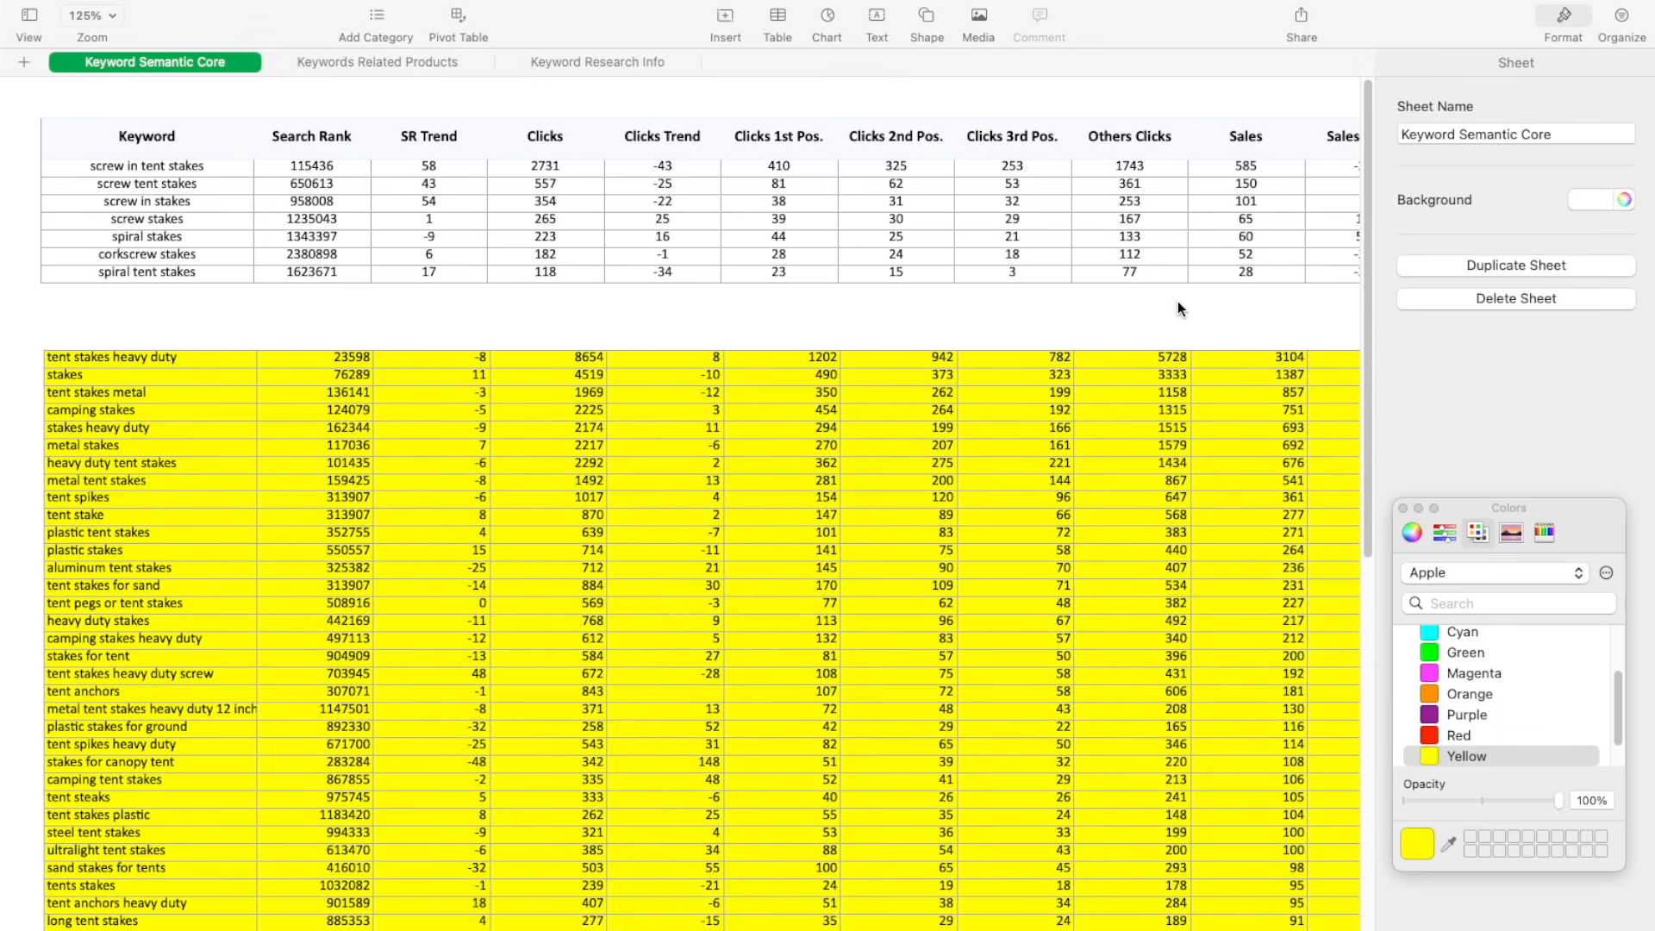
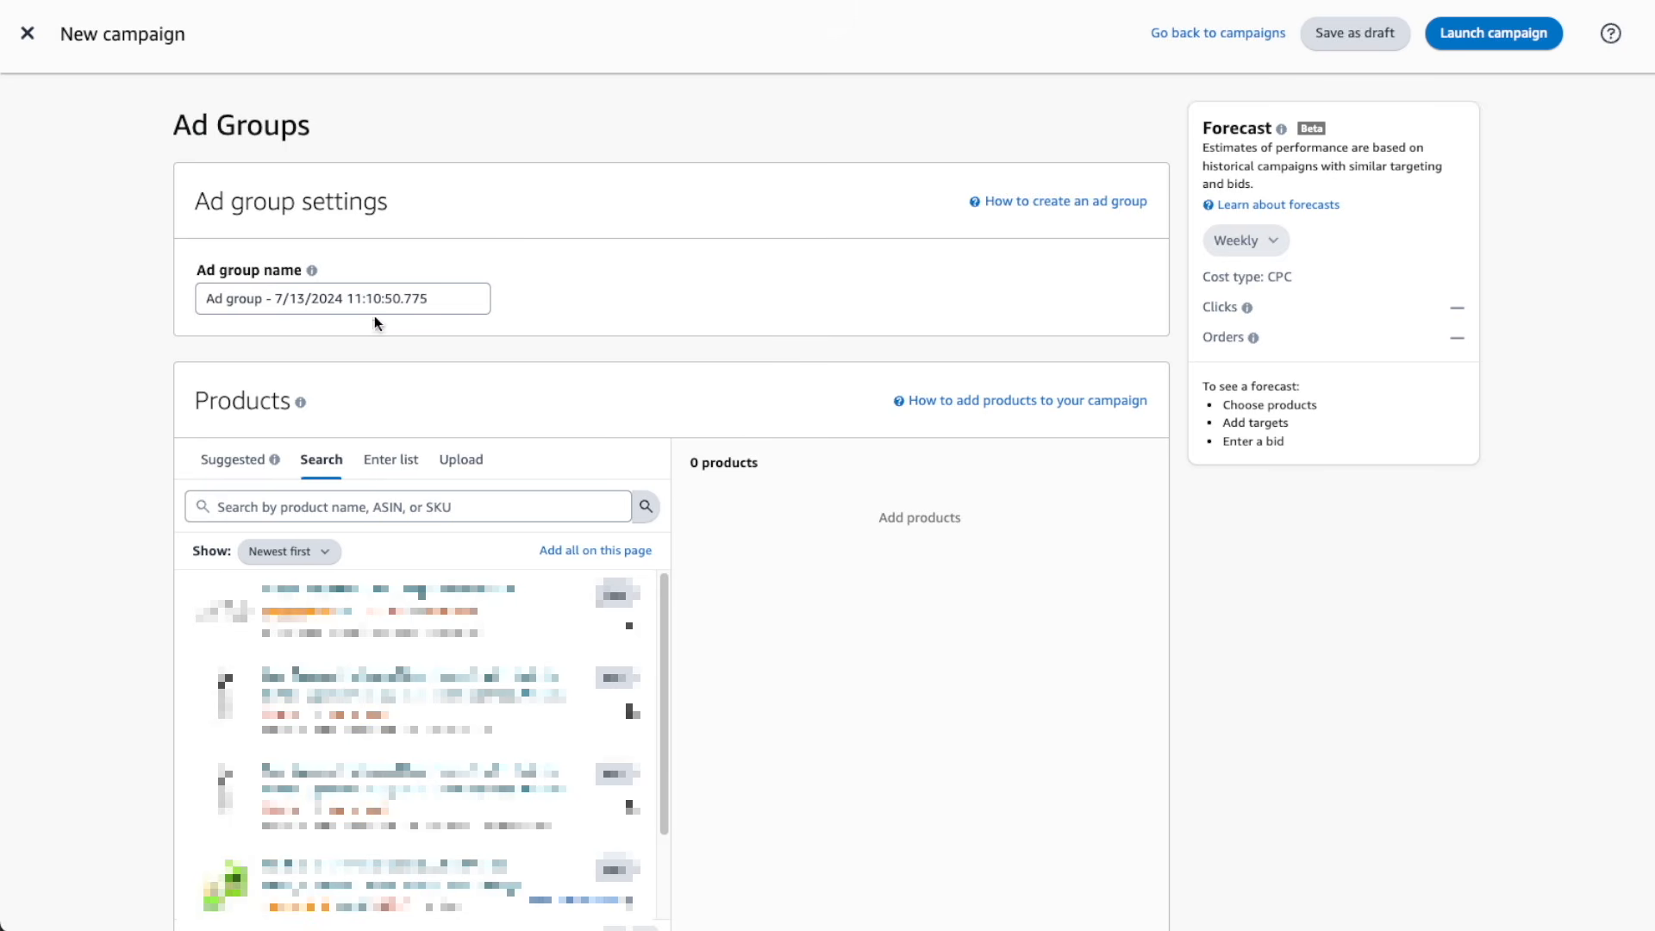
Rename the ad group "Tent Stake - Main Keywords - Exact Match"
{"action": "left_click", "coordinate": [351, 300]}
{"action": "triple_click", "coordinate": [351, 300]}
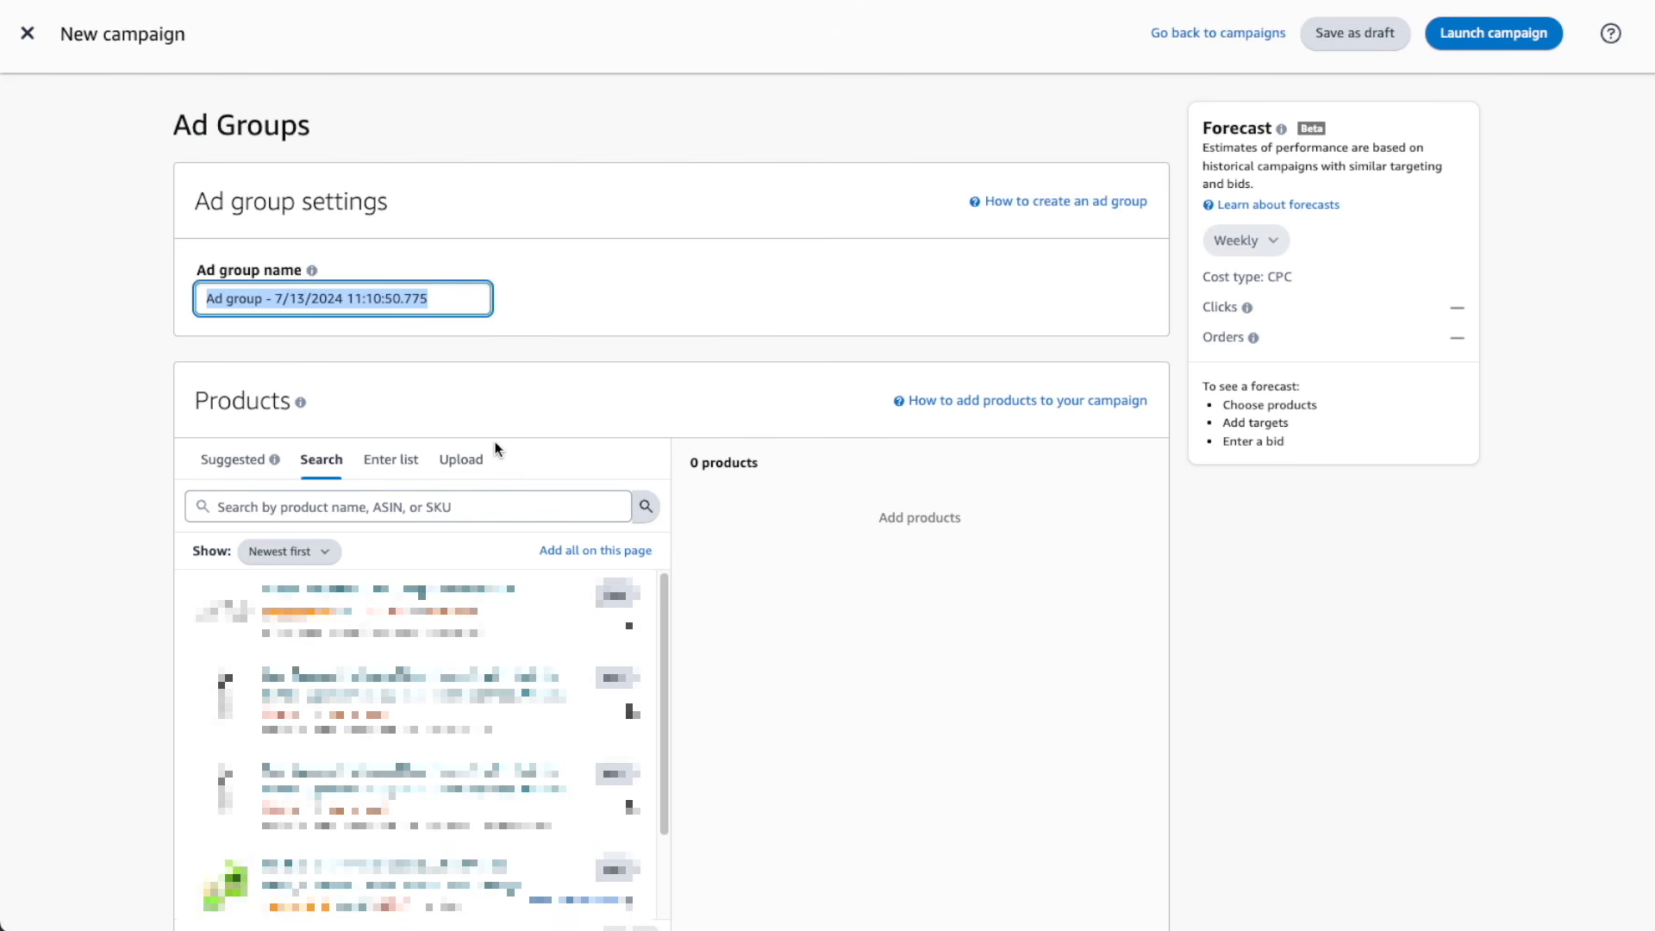
{"action": "type", "text": "Te"}
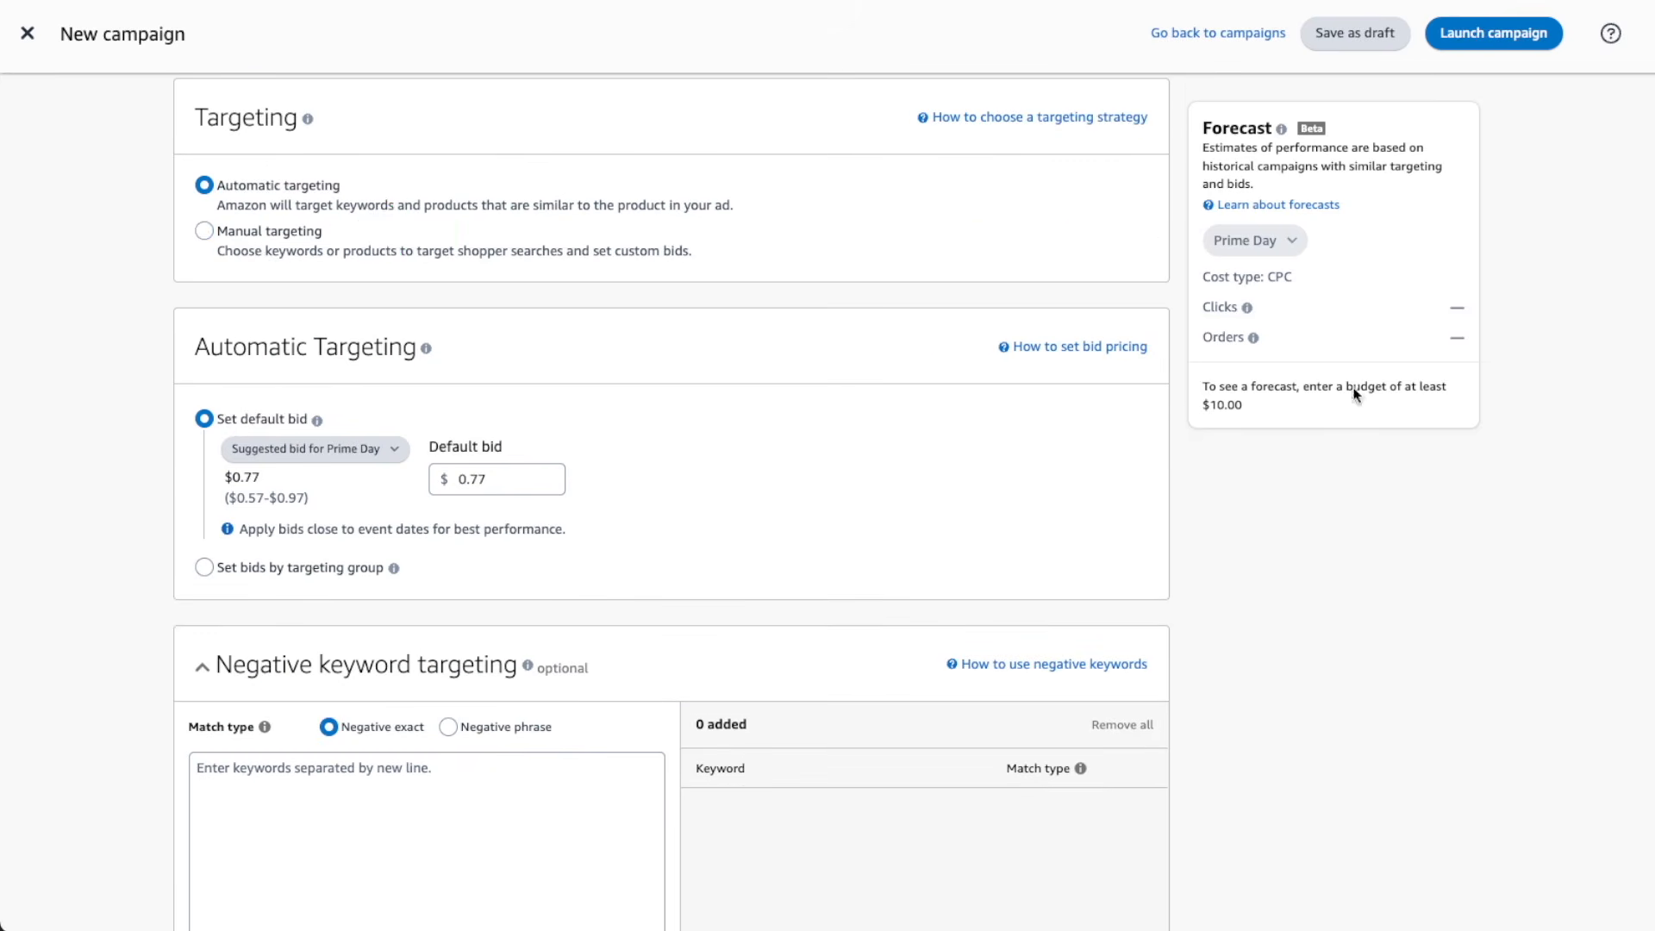
Choose manual keyword targeting with an entered keyword list, using the regular suggested bid and only the Exact match type
{"action": "left_click", "coordinate": [203, 231]}
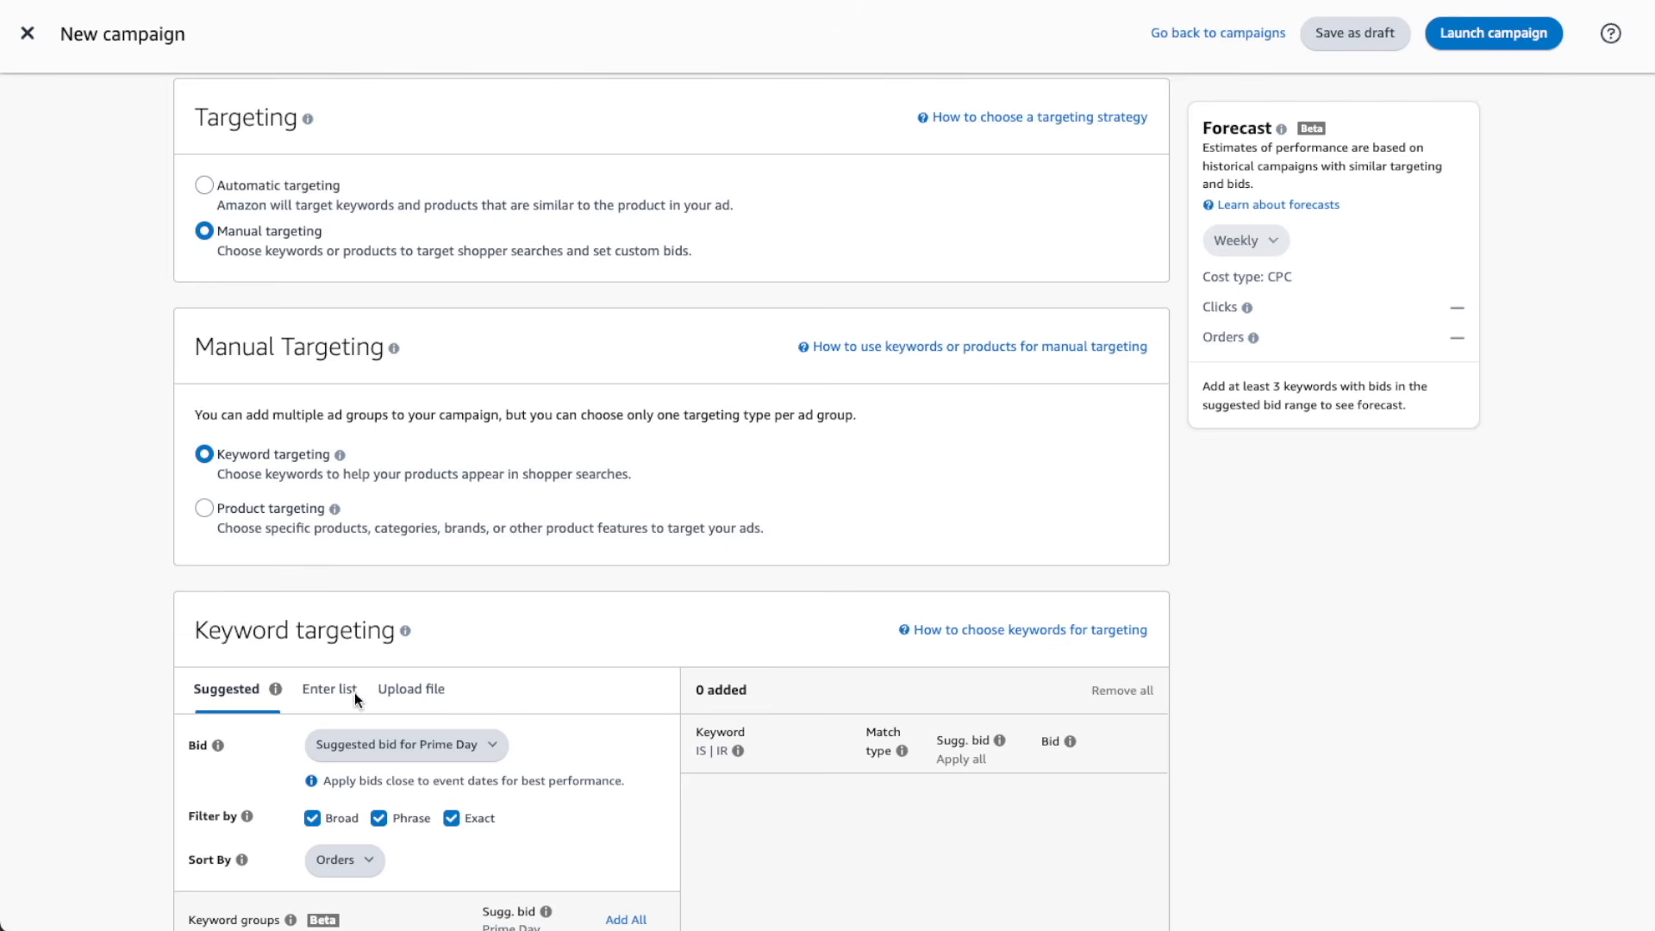
{"action": "left_click", "coordinate": [330, 689]}
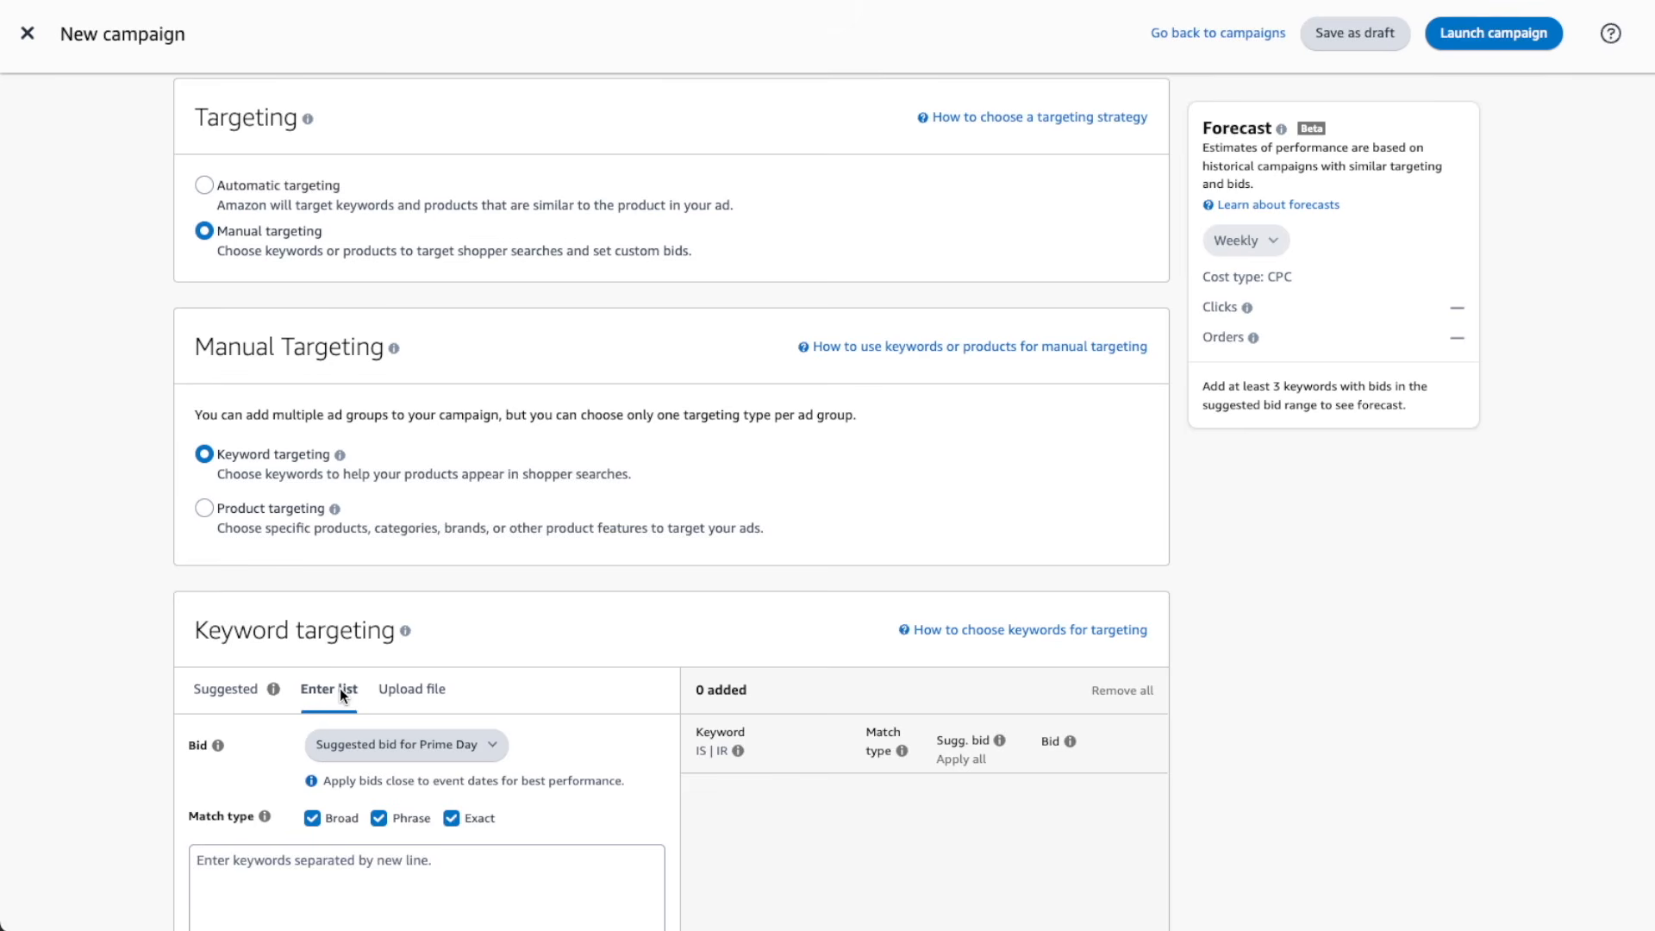
{"action": "left_click", "coordinate": [437, 744]}
{"action": "left_click", "coordinate": [427, 732]}
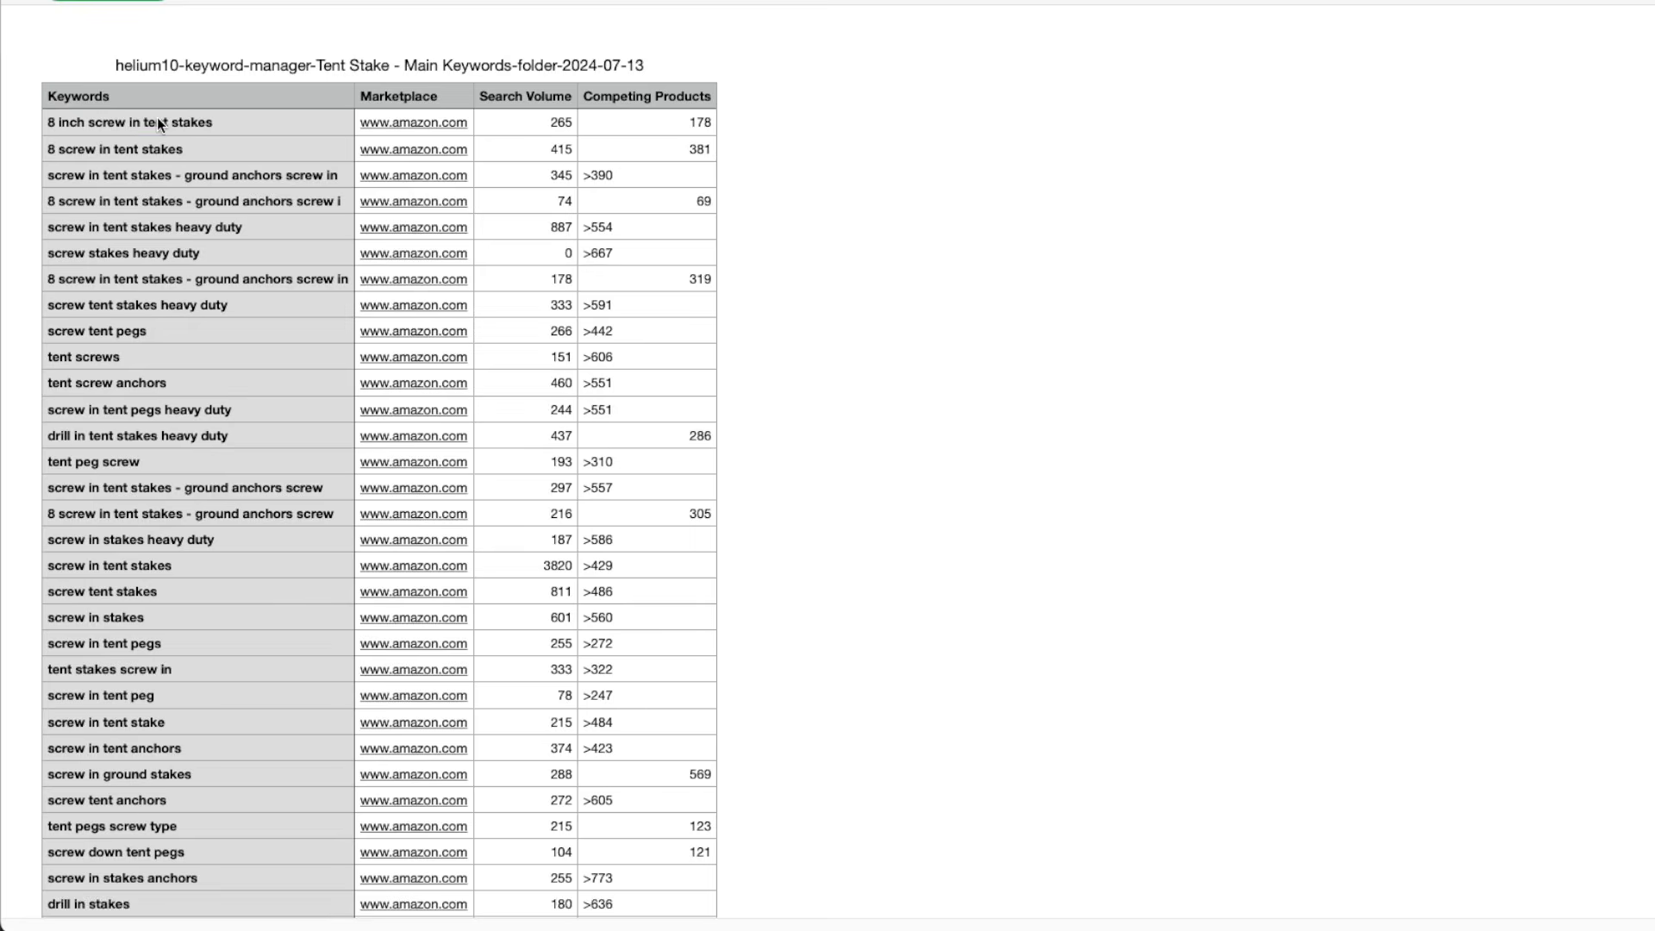
Copy the Keywords column from the Main Keywords sheet, paste it into the campaign's keyword list and add the keywords
{"action": "right_click", "coordinate": [156, 117]}
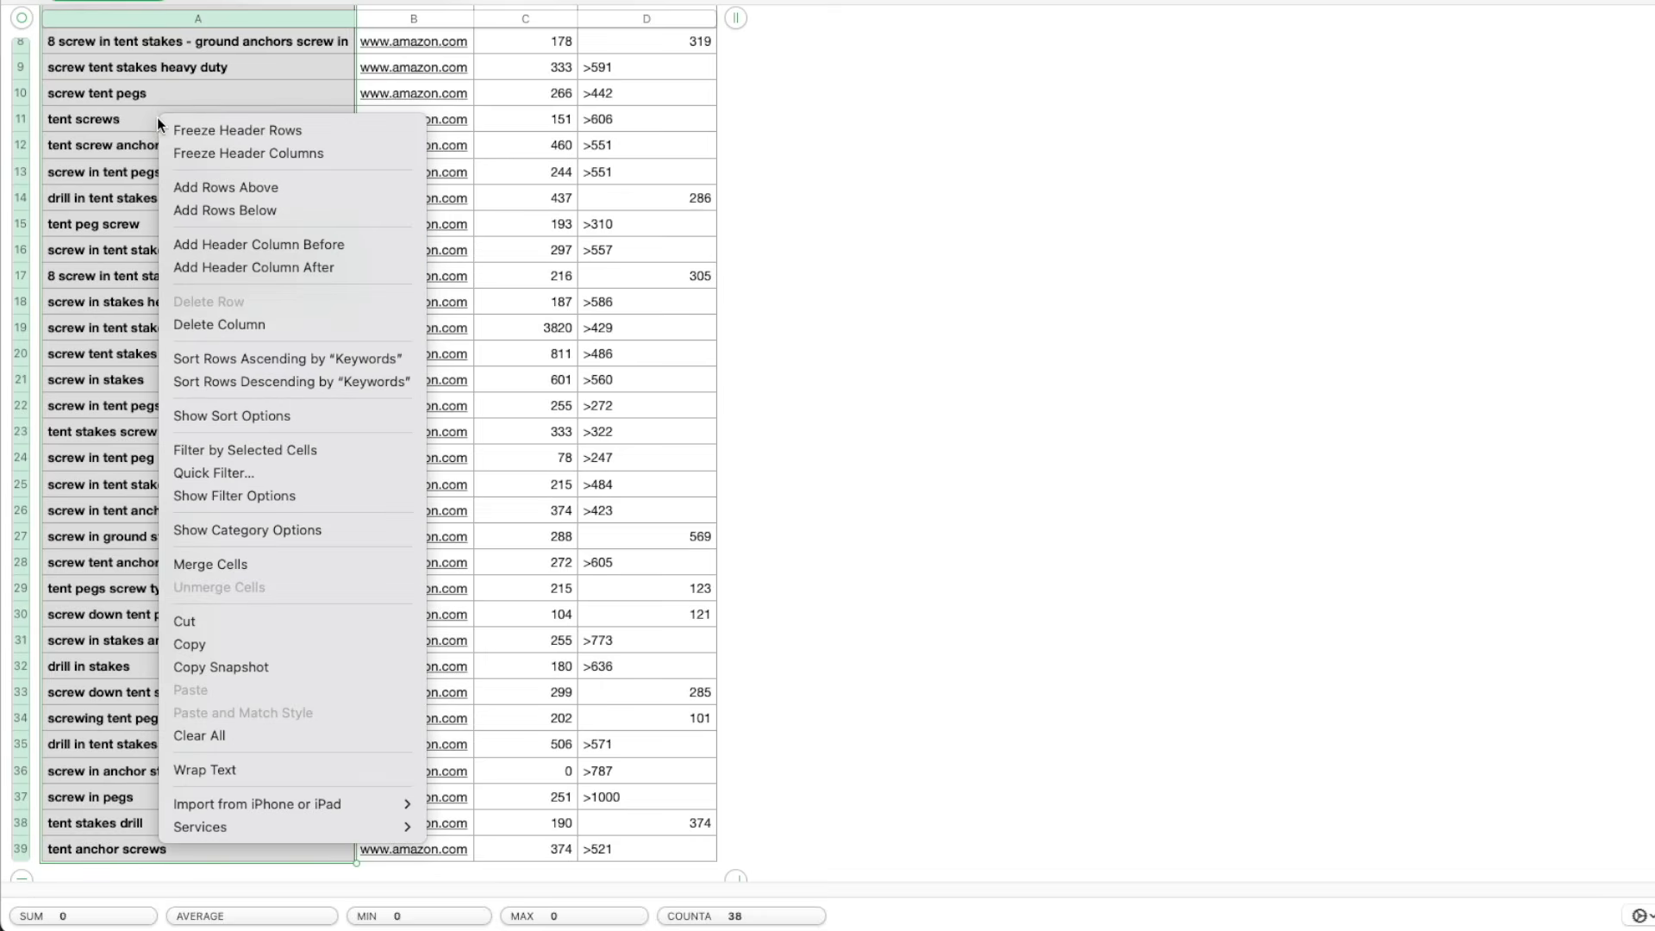
{"action": "left_click", "coordinate": [257, 638]}
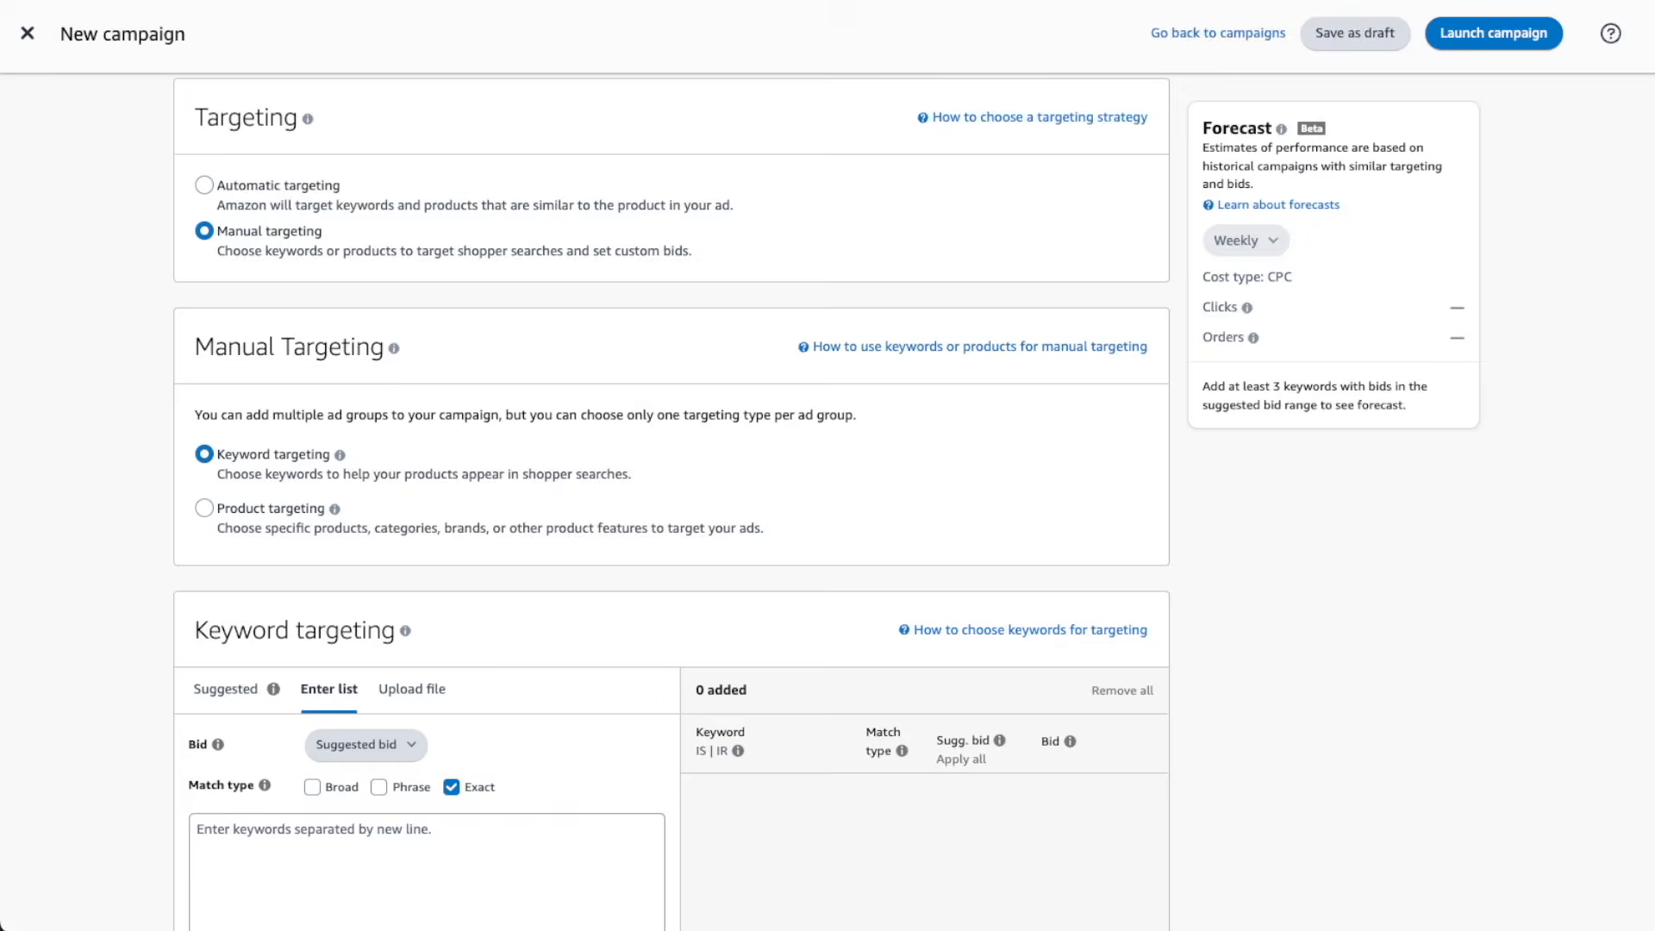
{"action": "scroll", "coordinate": [744, 430], "scroll_direction": "down", "scroll_amount": 6}
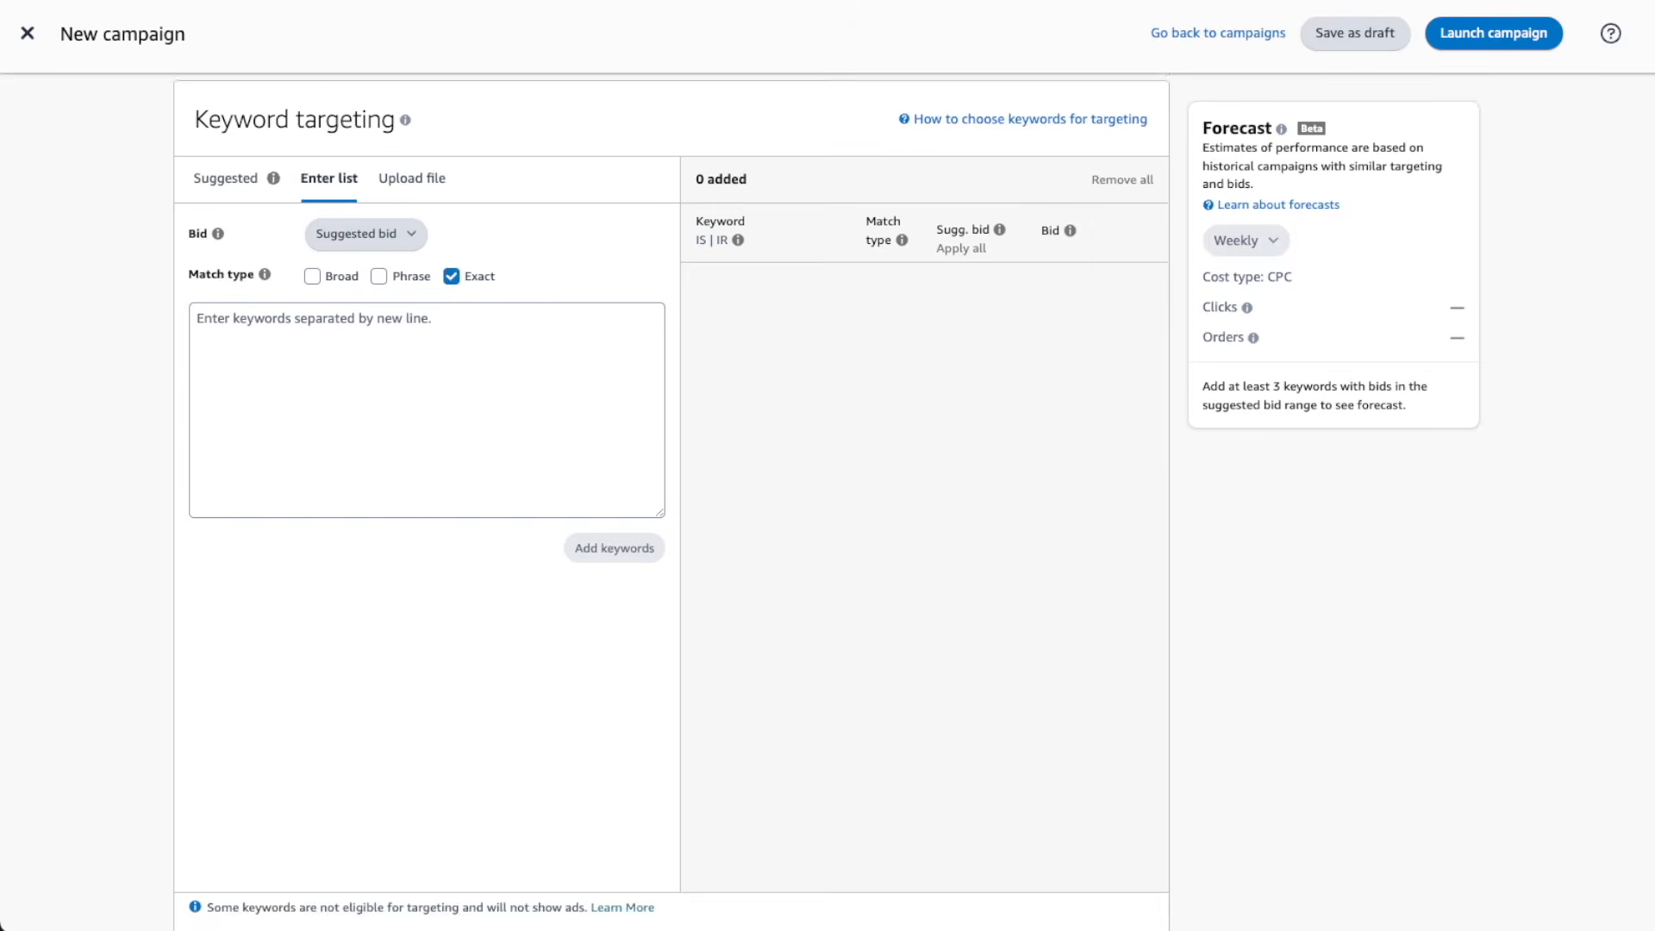
{"action": "left_click", "coordinate": [316, 351]}
{"action": "key", "text": "ctrl+v"}
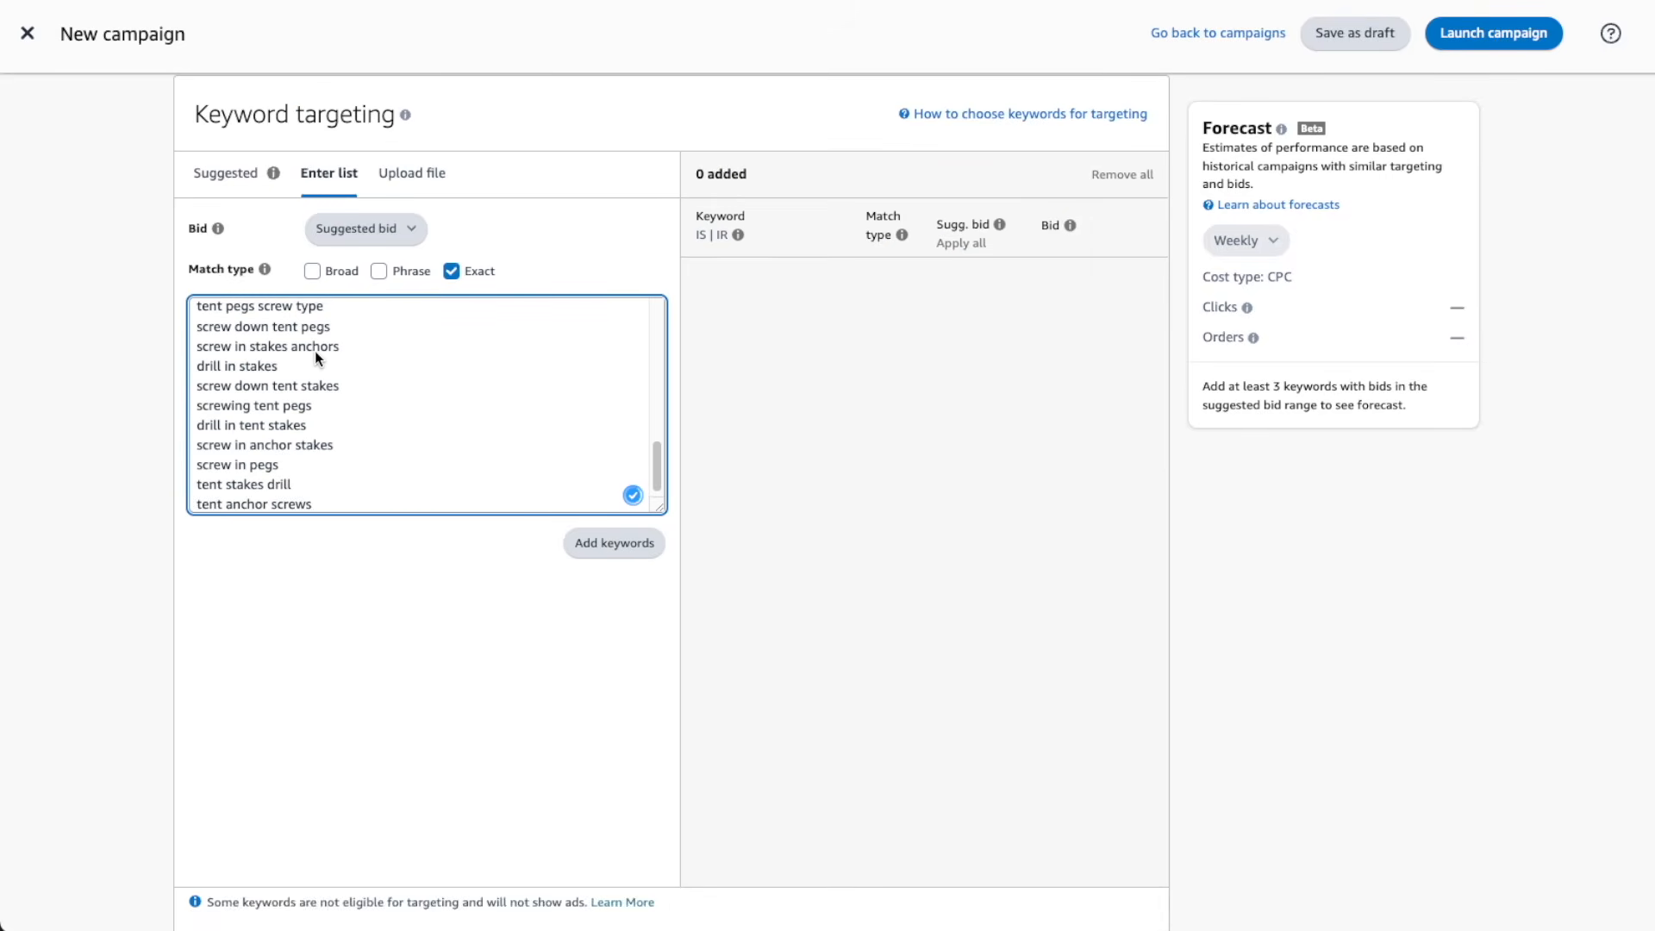
{"action": "left_click", "coordinate": [633, 545]}
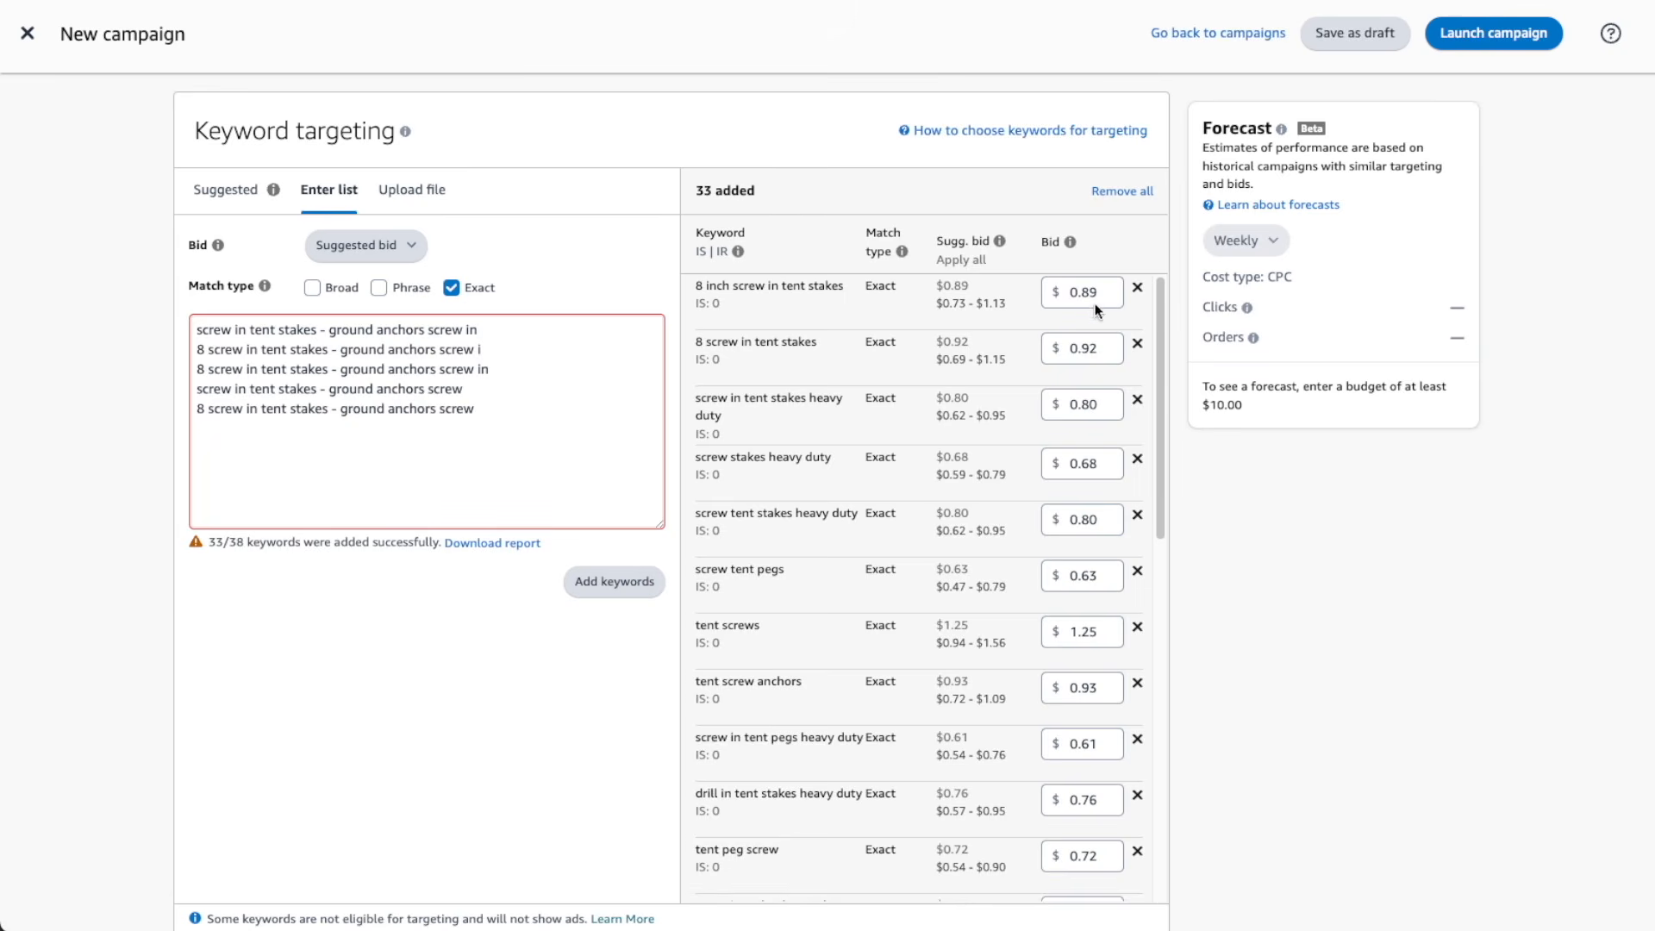
Set the bid for "8 inch screw in tent stakes" to $2.17 and for "8 screw in tent stakes" to $2.19
{"action": "left_click", "coordinate": [1096, 296]}
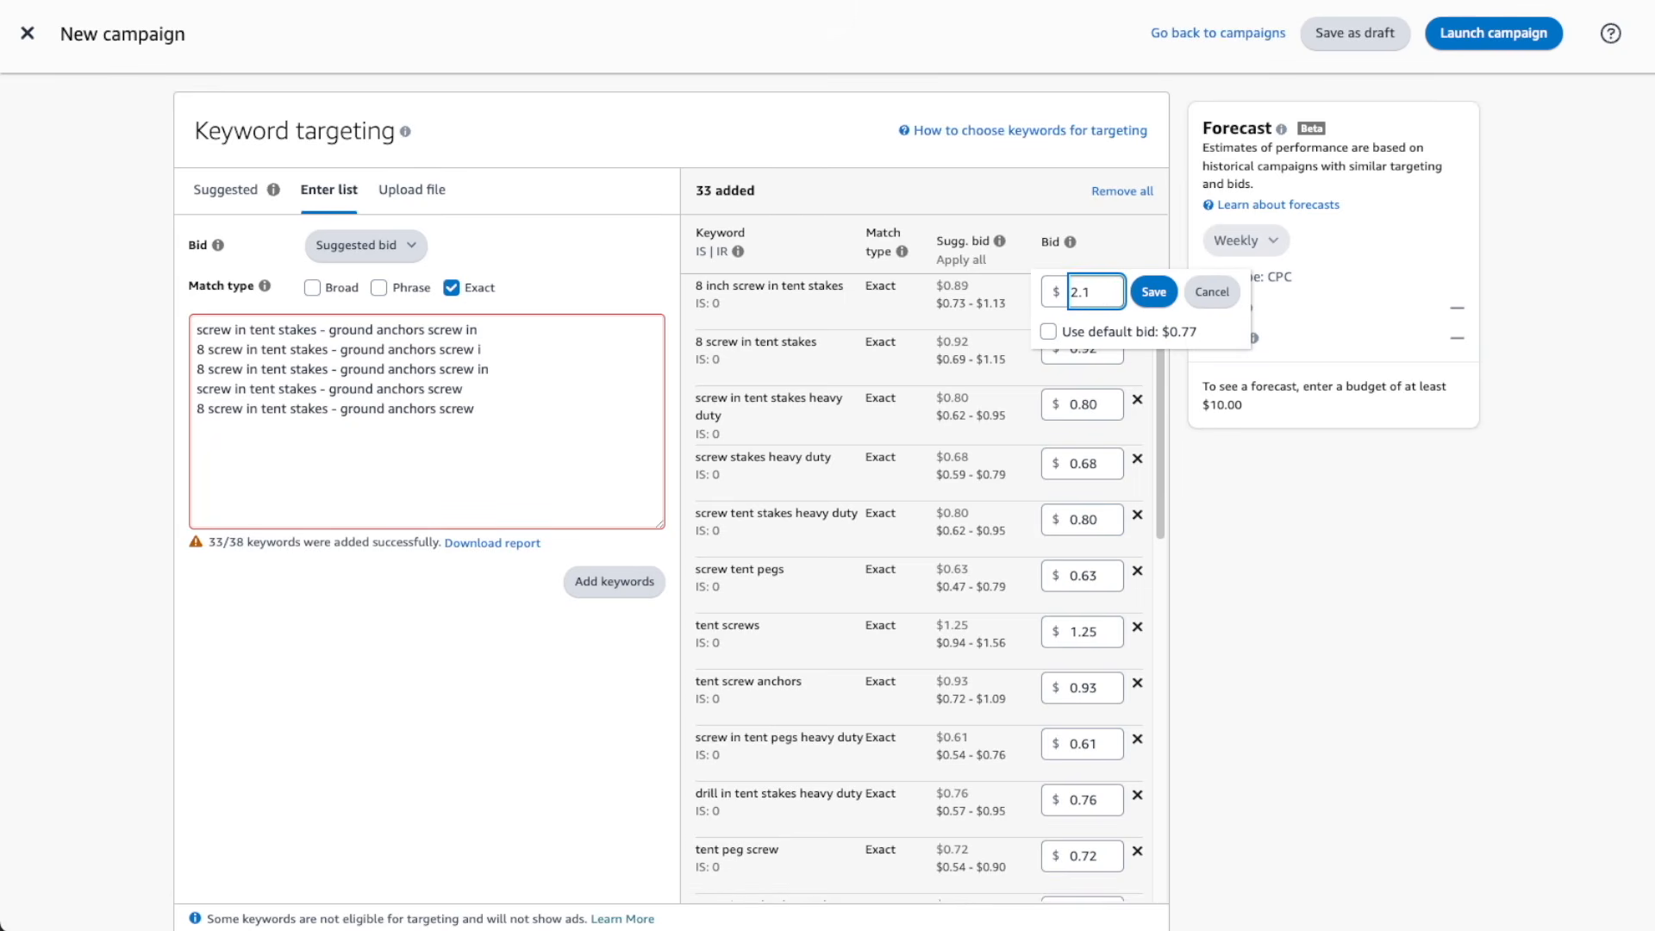
{"action": "left_click", "coordinate": [1152, 292]}
{"action": "left_click", "coordinate": [1106, 348]}
{"action": "type", "text": "2.19"}
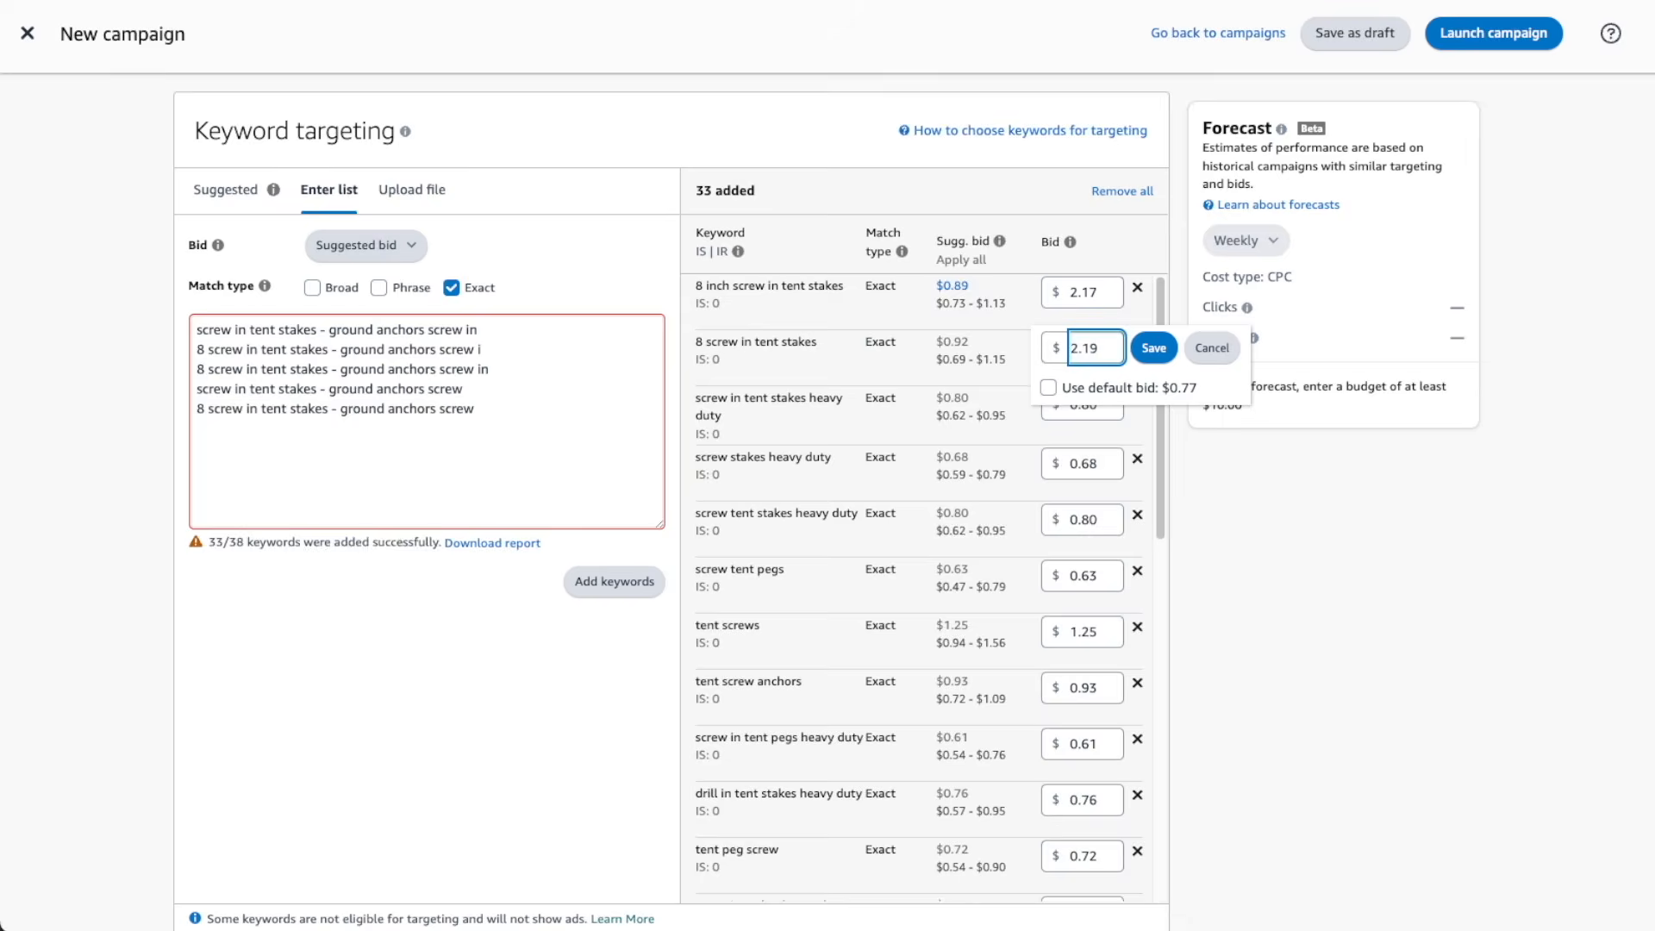
{"action": "left_click", "coordinate": [1154, 347]}
Set the third keyword's bid to $1.97 and the fourth's to $1.81, and open the bid for "screw tent stakes heavy duty"
{"action": "left_click", "coordinate": [1106, 404]}
{"action": "type", "text": "1.97"}
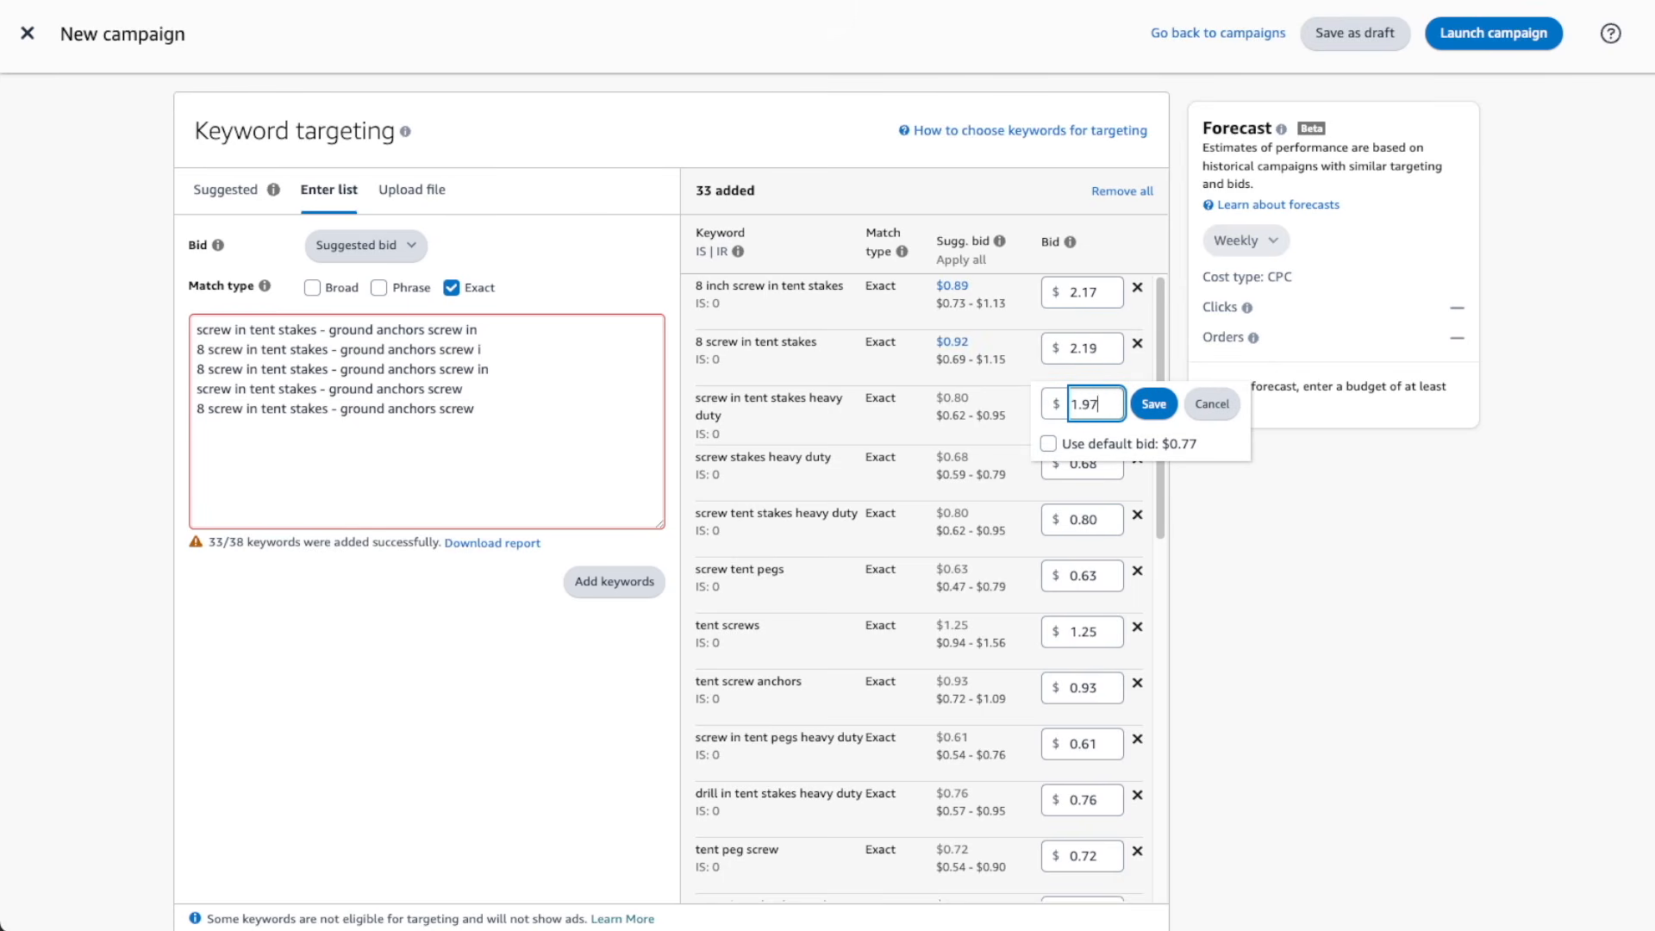
{"action": "left_click", "coordinate": [1153, 403]}
{"action": "left_click", "coordinate": [1096, 464]}
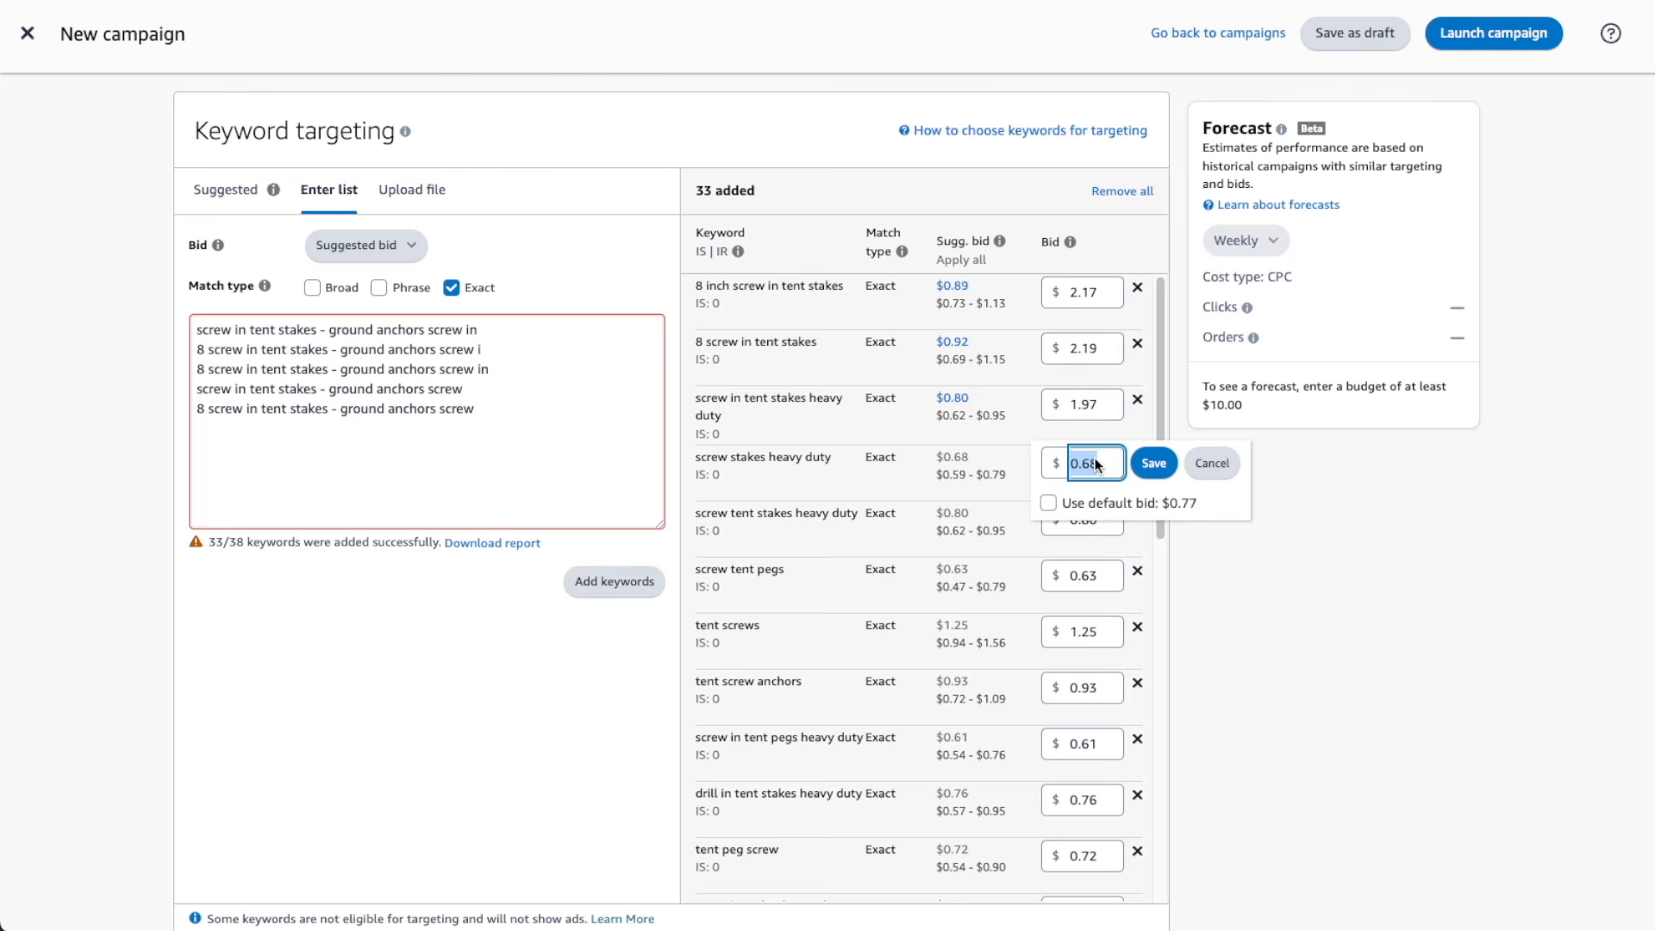
{"action": "left_click", "coordinate": [1152, 466]}
{"action": "left_click", "coordinate": [1103, 519]}
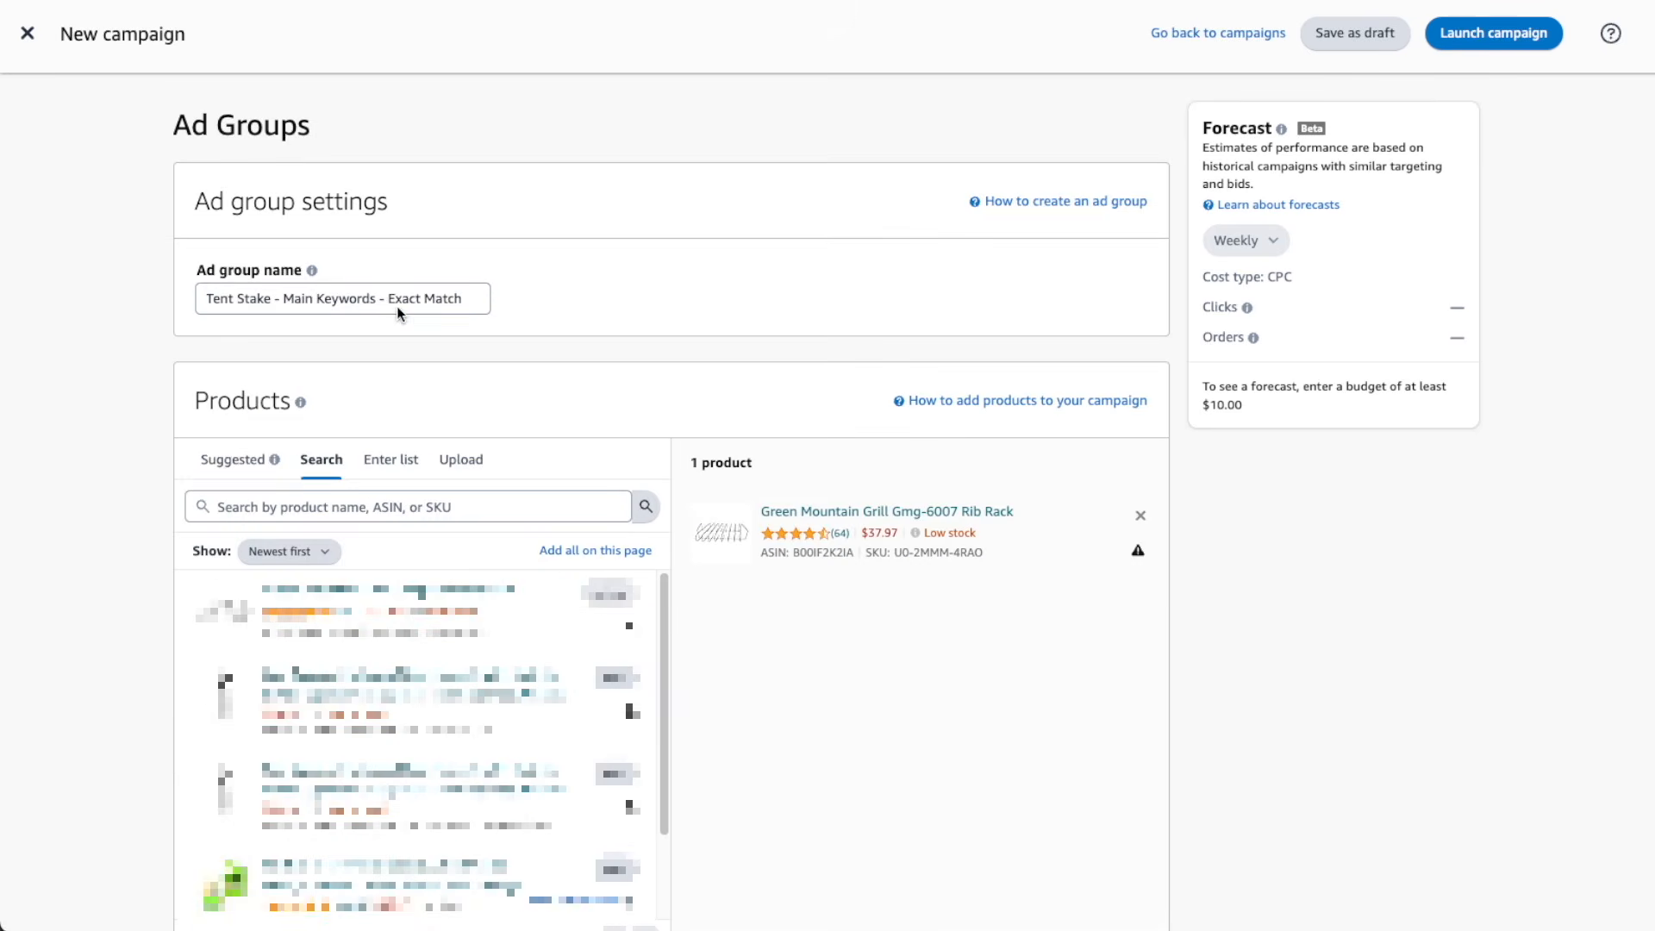
Replace the campaign name with "Tent Stake - Main Keywords - Exact Match" and start entering the daily budget
{"action": "triple_click", "coordinate": [396, 299]}
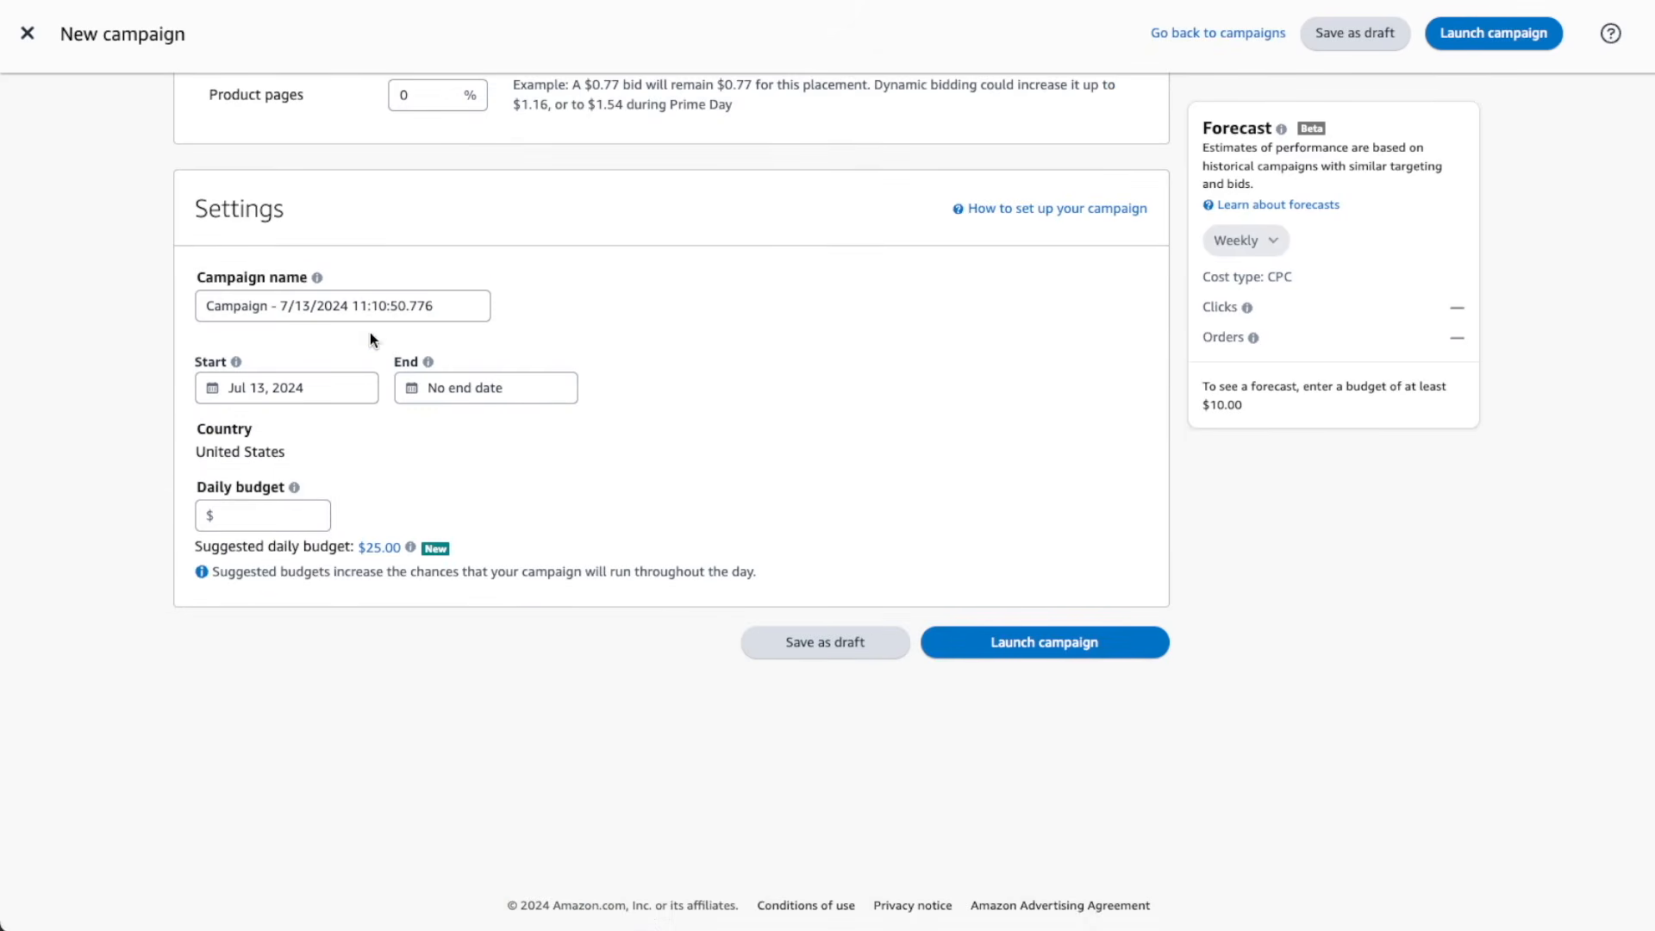
{"action": "left_click", "coordinate": [333, 298]}
{"action": "key", "text": "ctrl+a"}
{"action": "key", "text": "ctrl+v"}
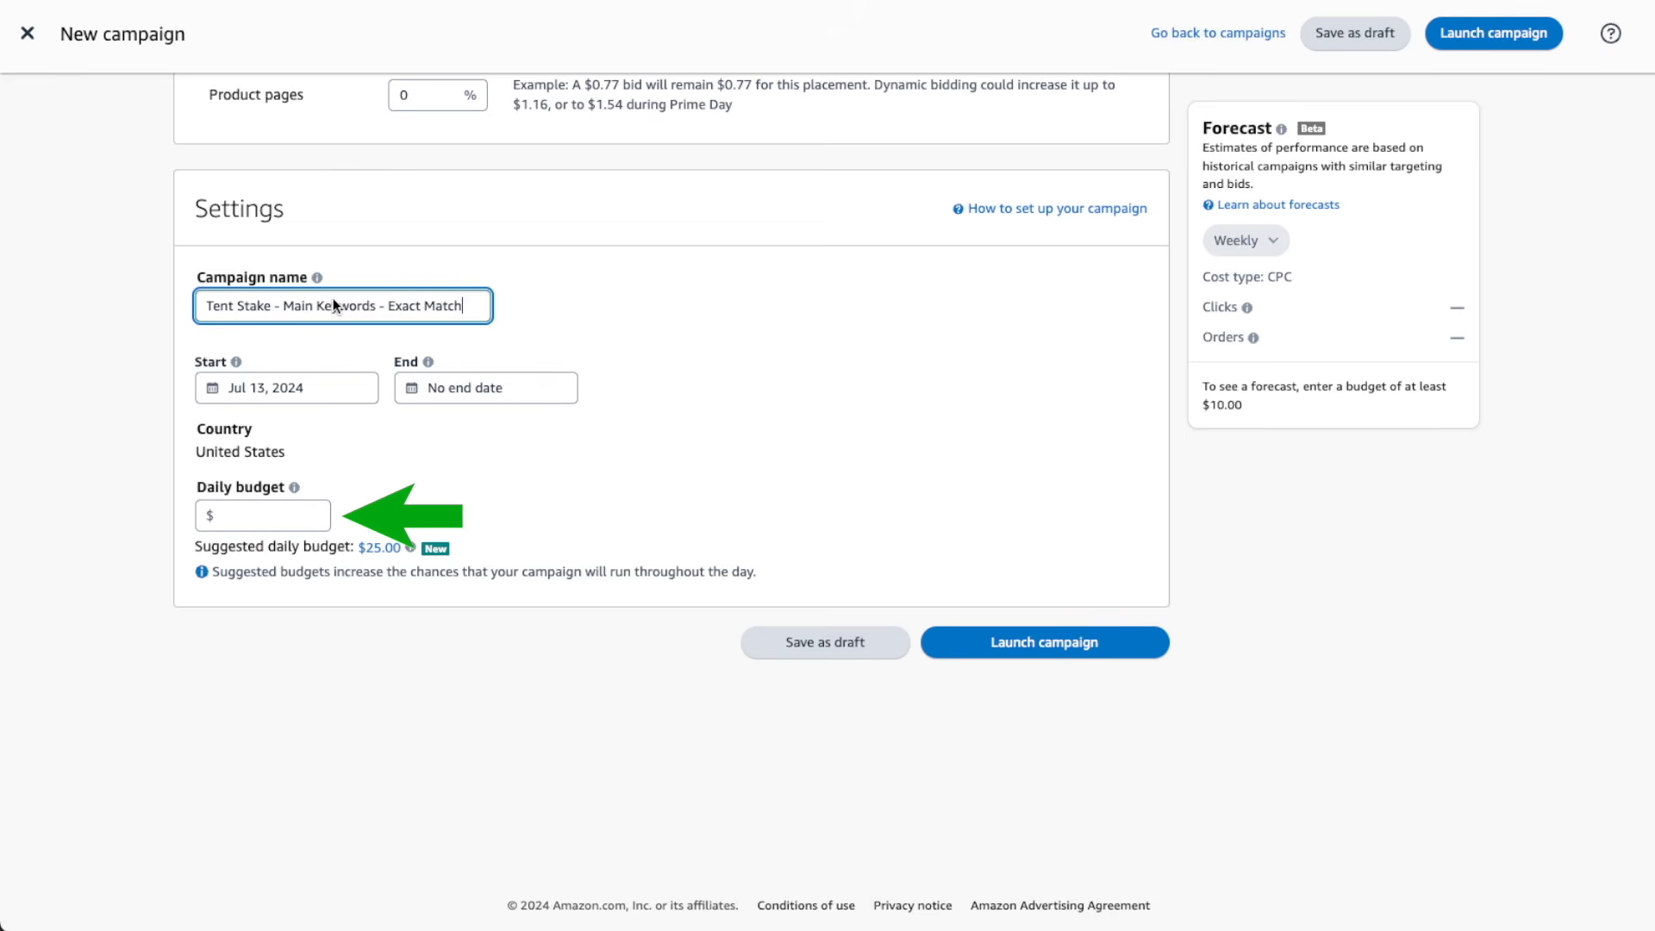
{"action": "left_click", "coordinate": [244, 515]}
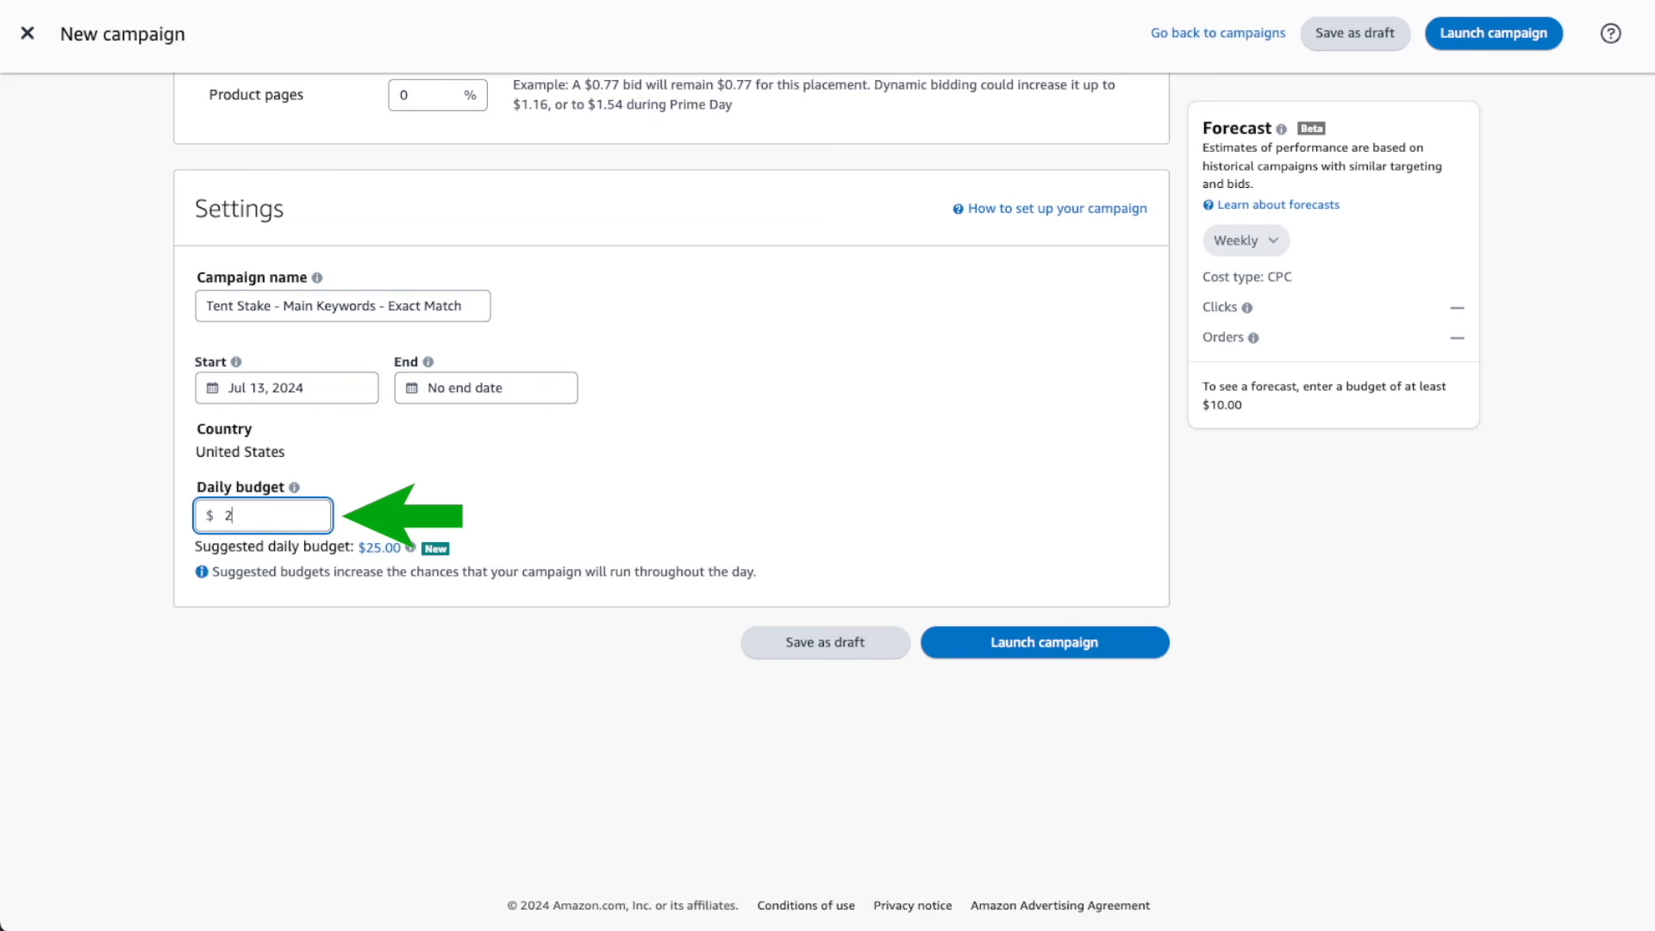
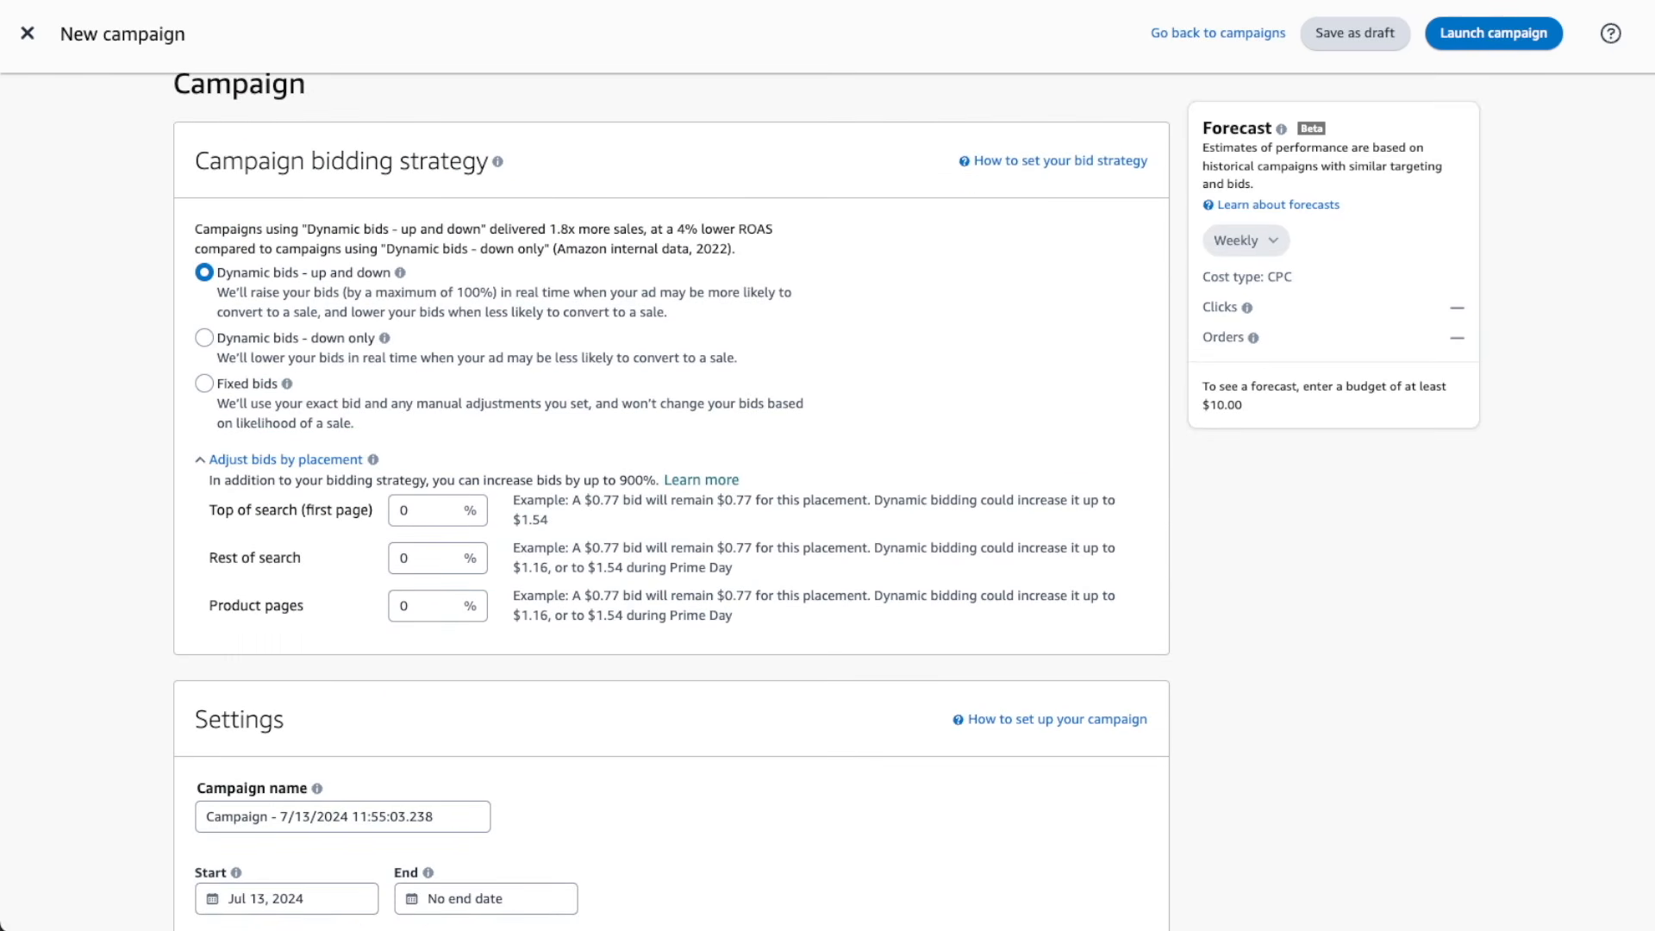
Replace the campaign name with "Tent Stake - Relevant - Exact" and set the daily budget to $100
{"action": "scroll", "coordinate": [670, 500], "scroll_direction": "down", "scroll_amount": 5}
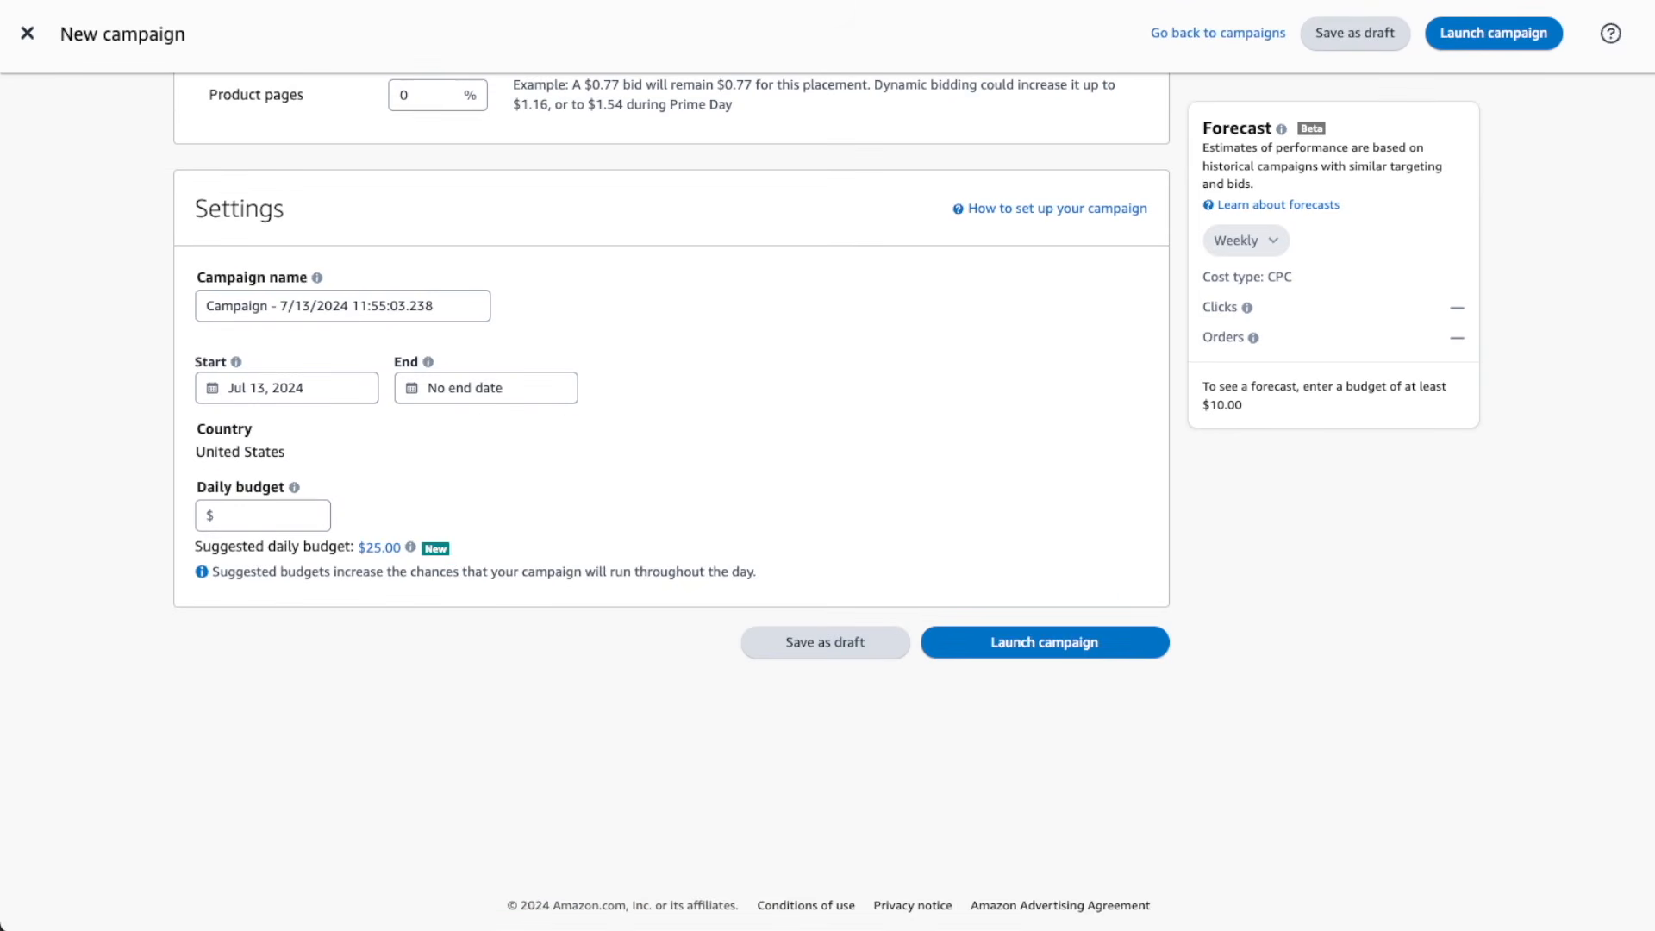
{"action": "triple_click", "coordinate": [385, 293]}
{"action": "type", "text": "Tent Stake - Relevant - Exact"}
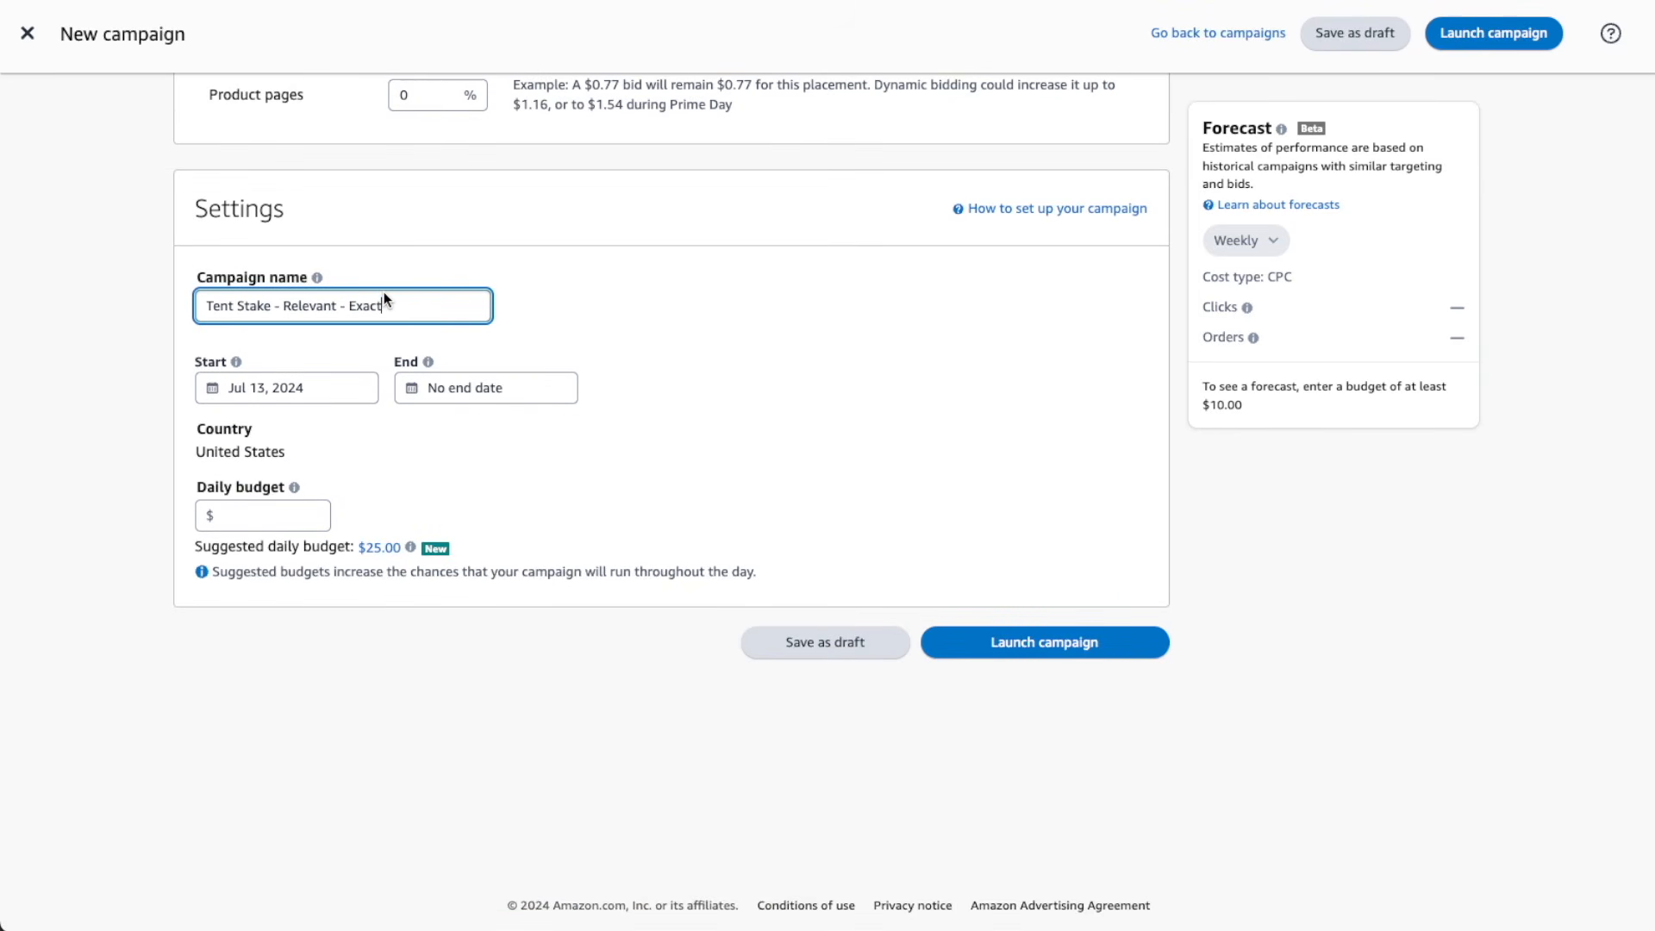
{"action": "left_click", "coordinate": [266, 519]}
{"action": "type", "text": "100"}
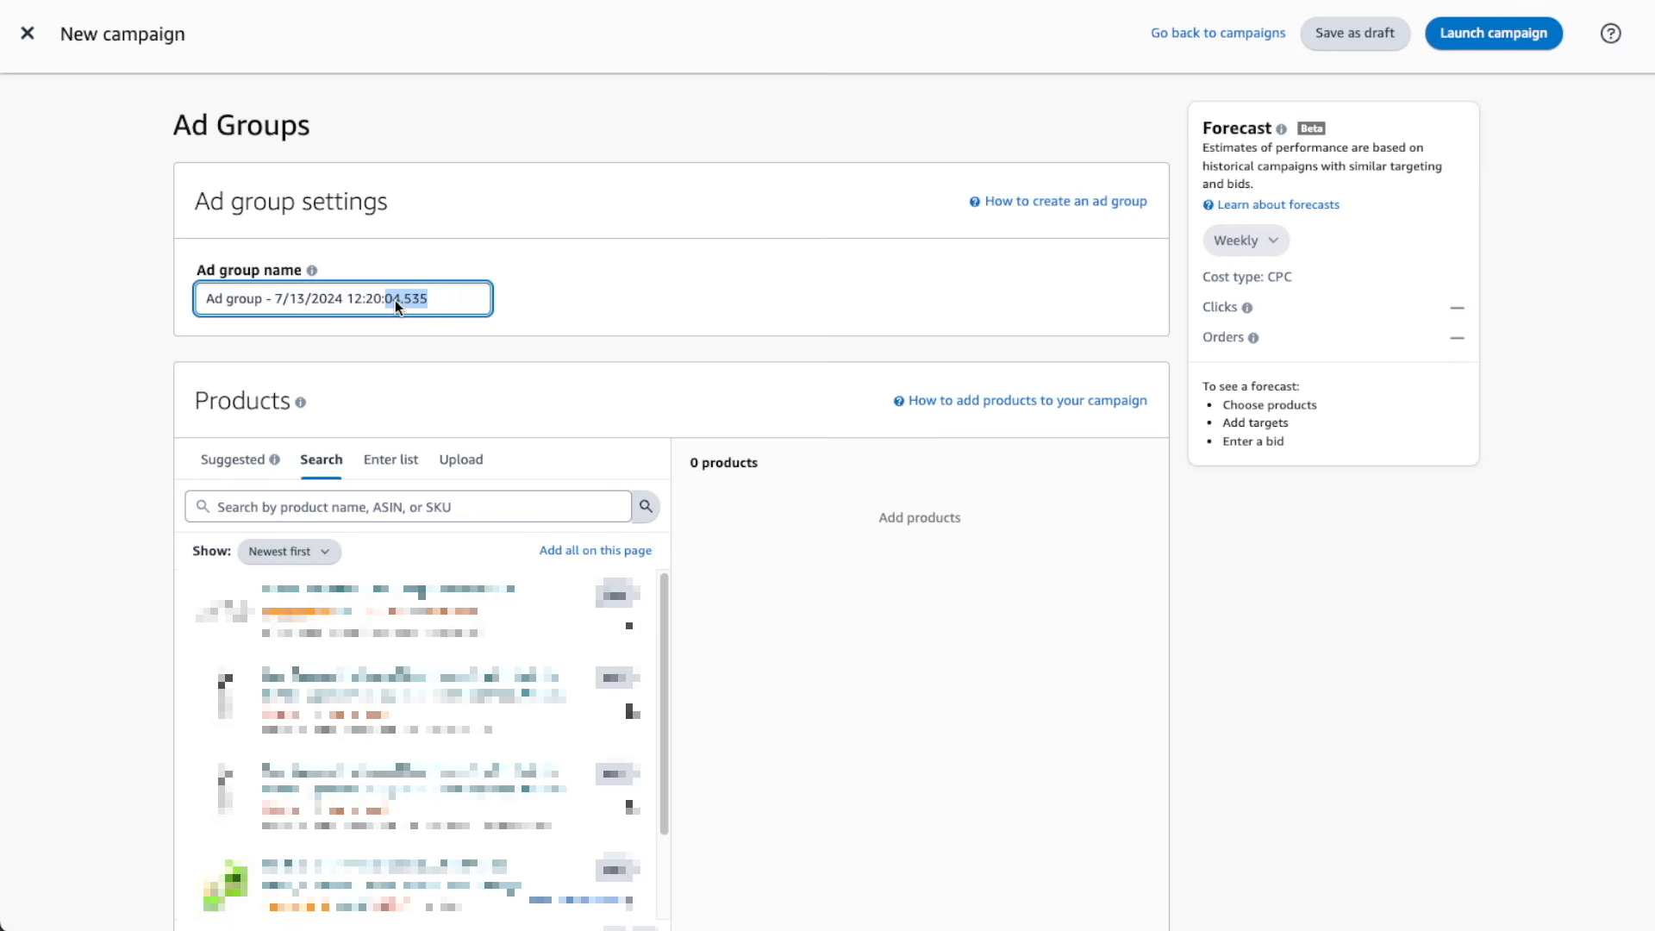
Name the ad group "Tent Stake - Master - Broad" and choose manual keyword targeting with a manually entered keyword list
{"action": "triple_click", "coordinate": [399, 307]}
{"action": "type", "text": "Tent Stake - Master - Broad"}
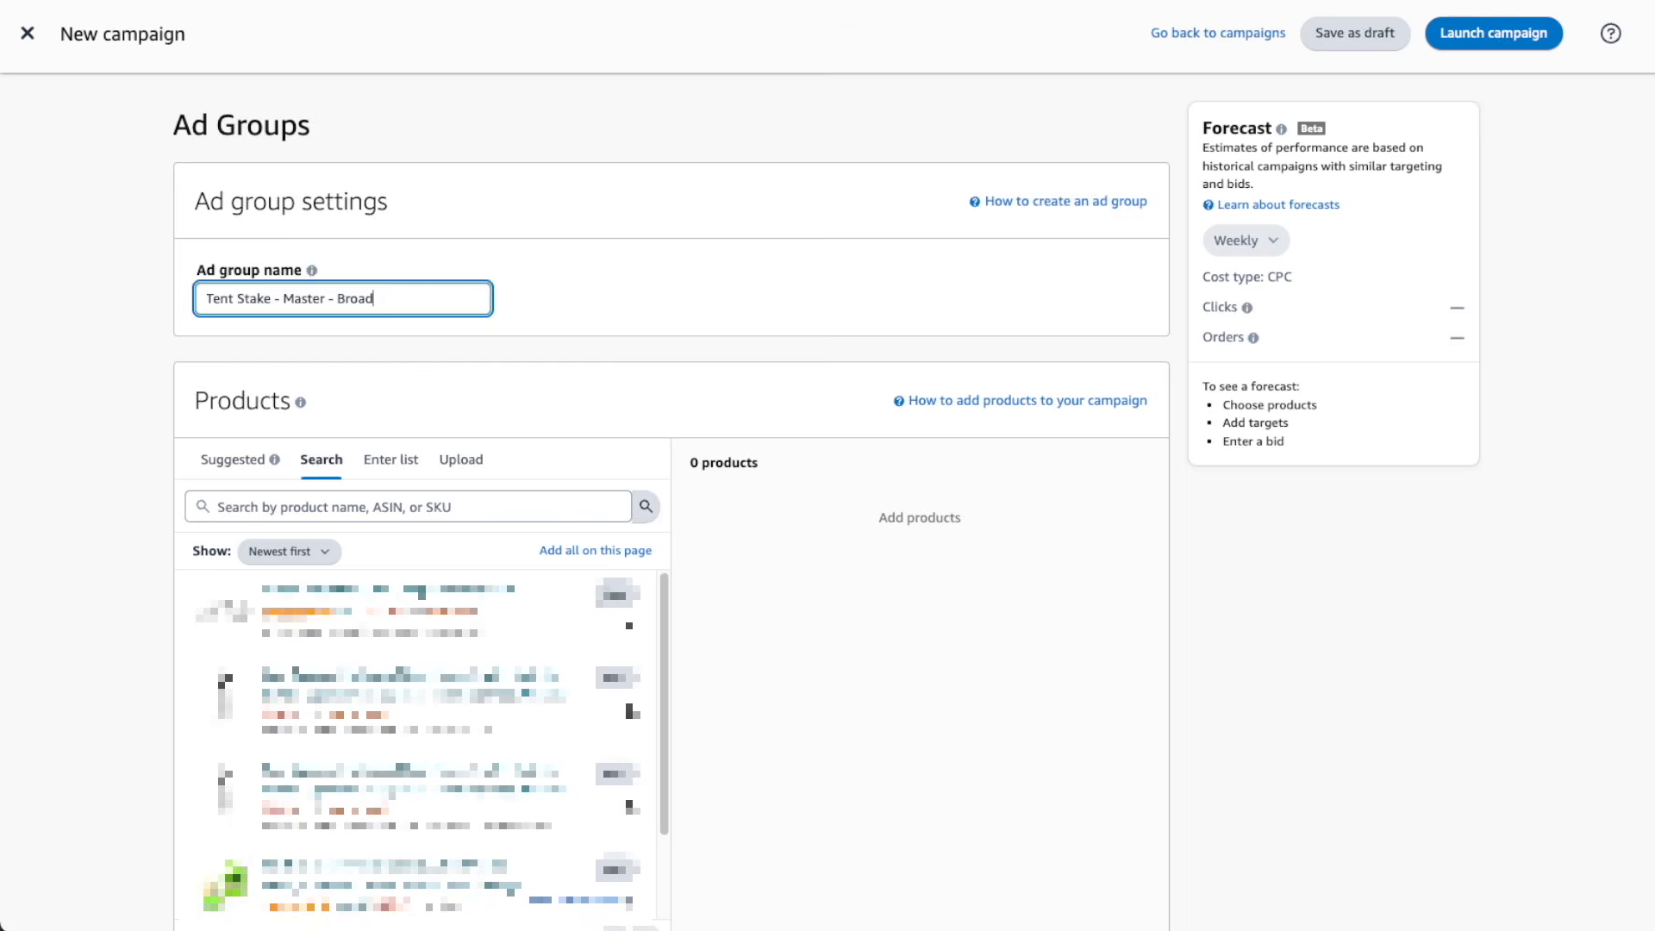
{"action": "scroll", "coordinate": [264, 236], "scroll_direction": "down", "scroll_amount": 10}
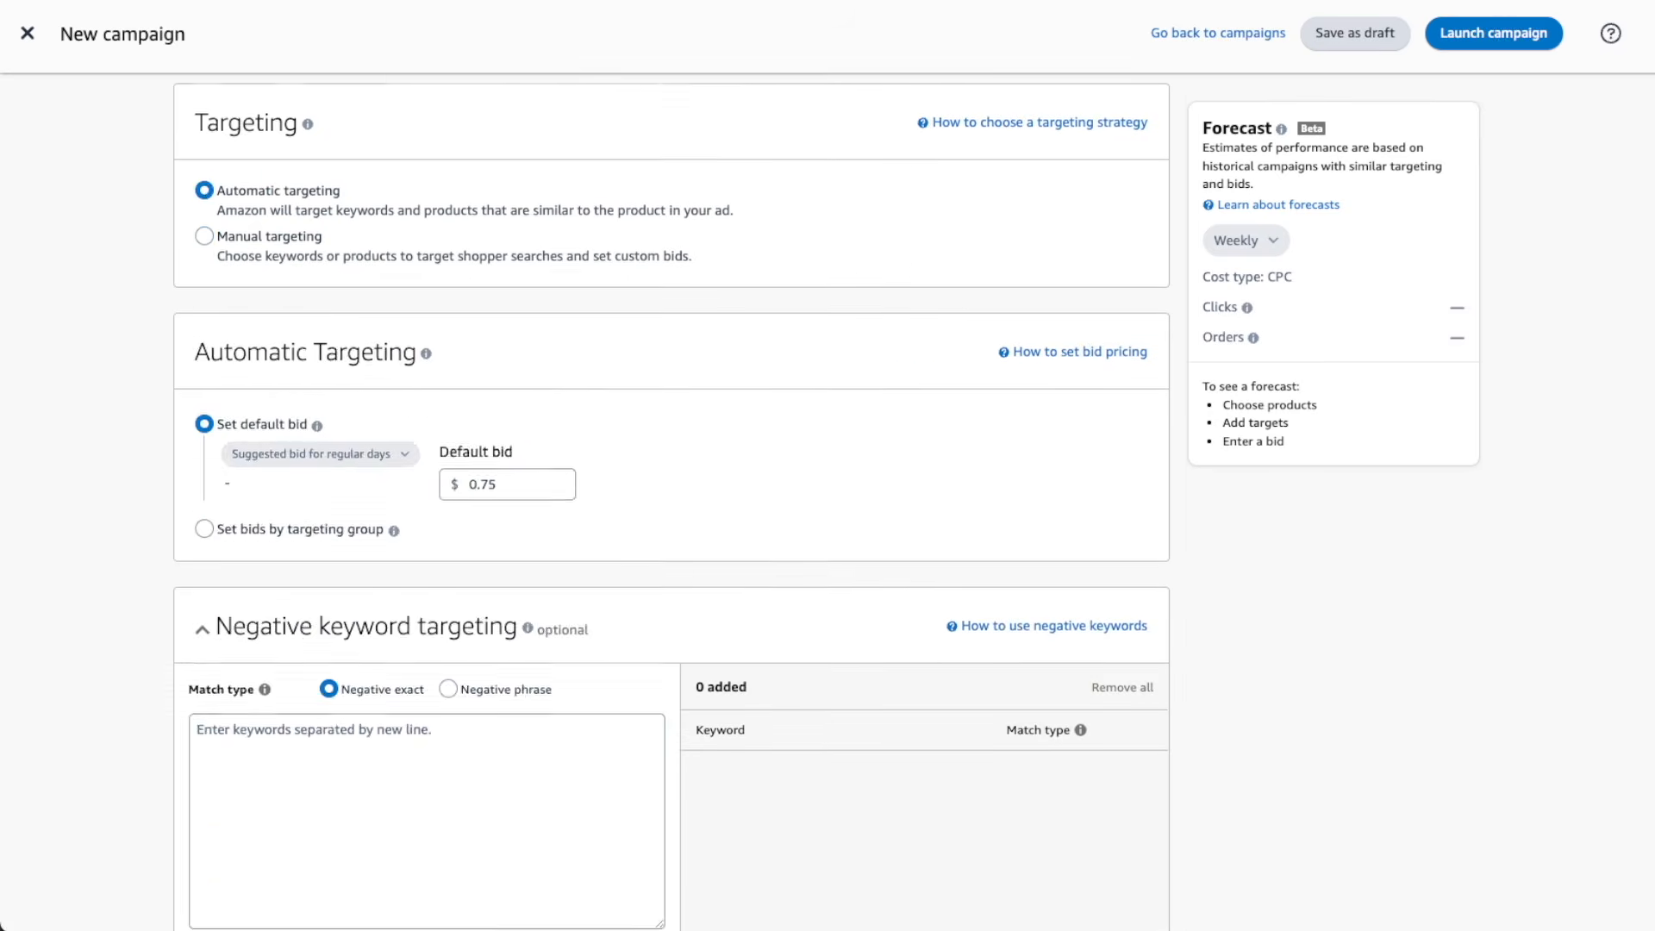
{"action": "left_click", "coordinate": [204, 233]}
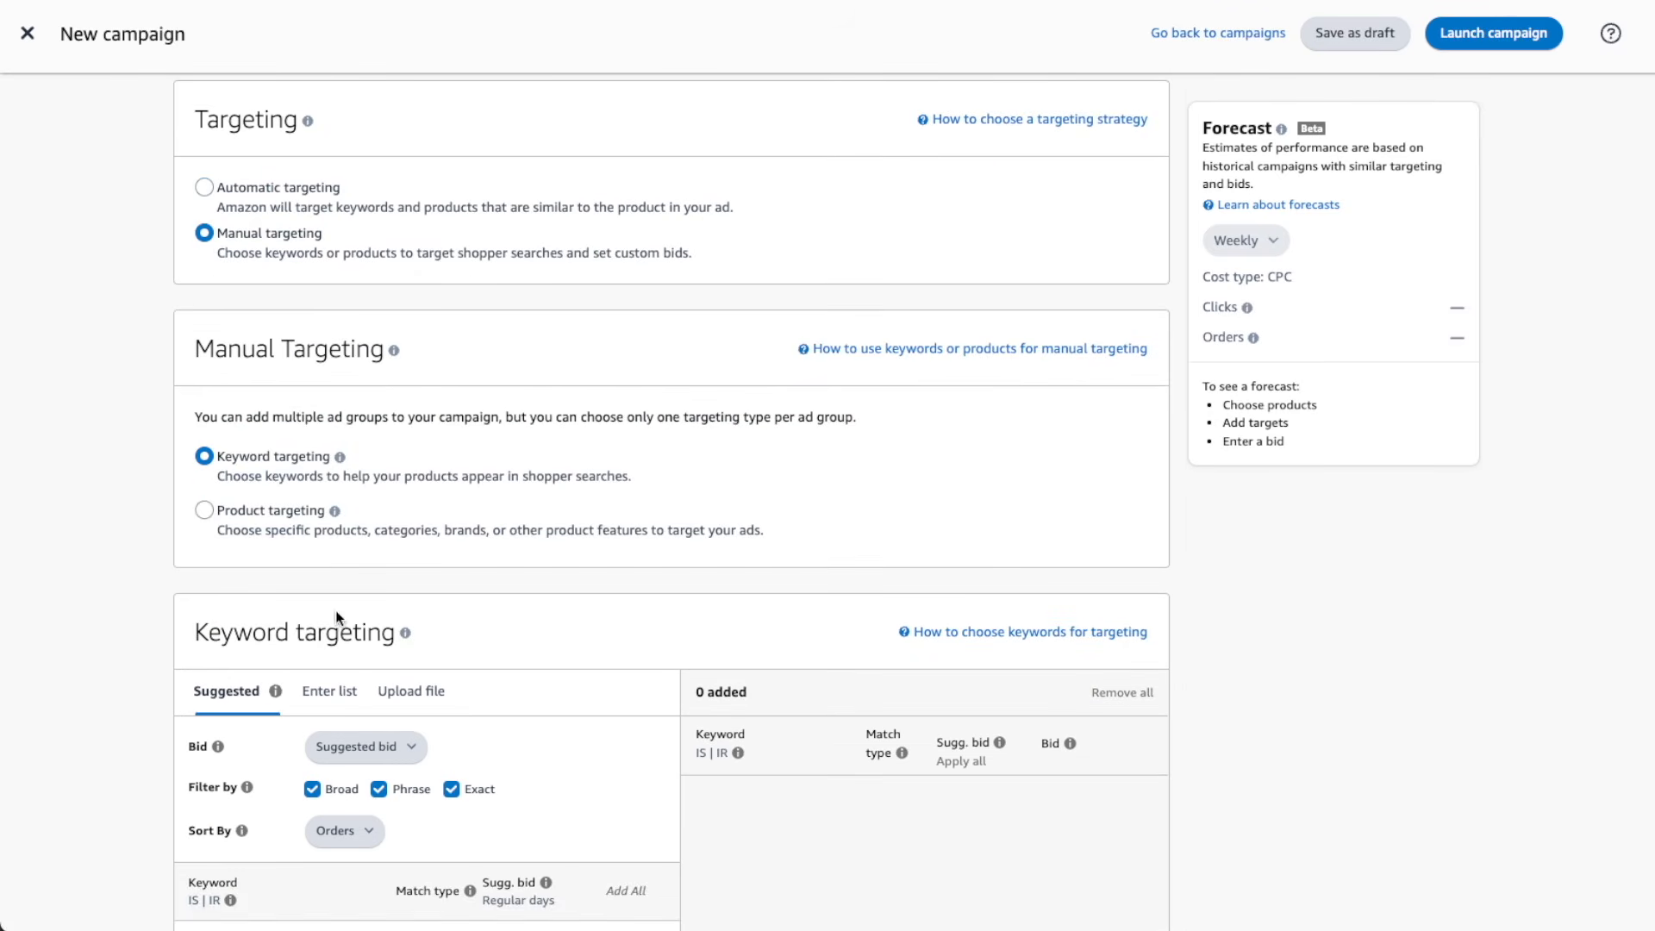
{"action": "left_click", "coordinate": [332, 689]}
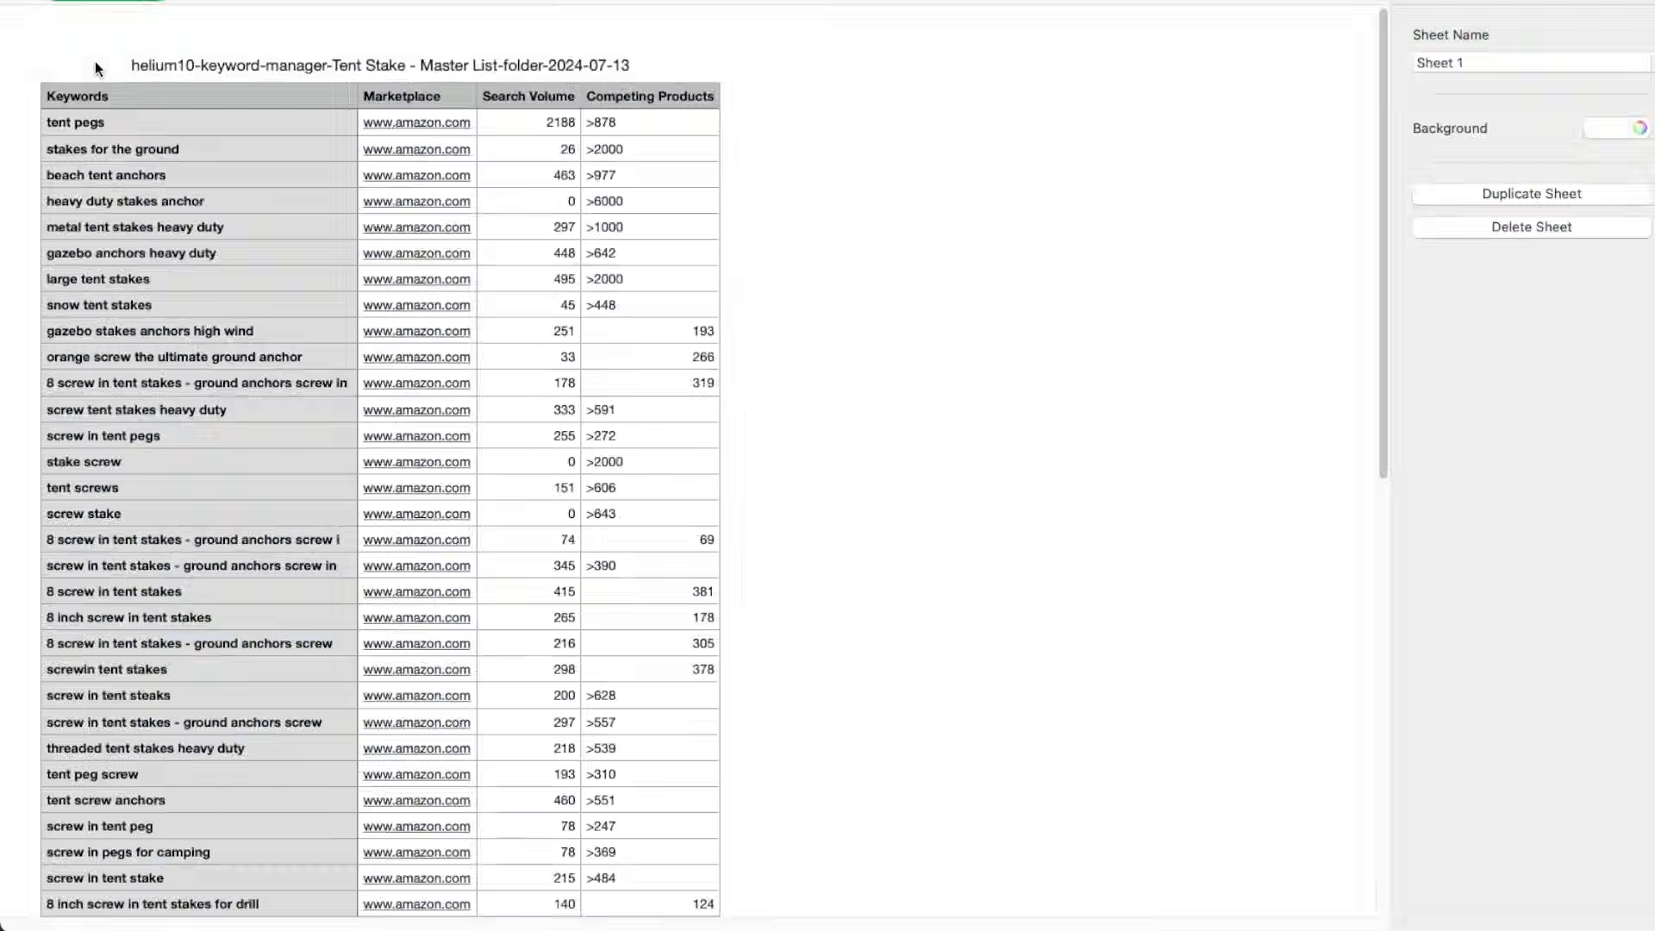
Copy the entire Keywords column from the Tent Stake - Master List spreadsheet
{"action": "left_click", "coordinate": [139, 131]}
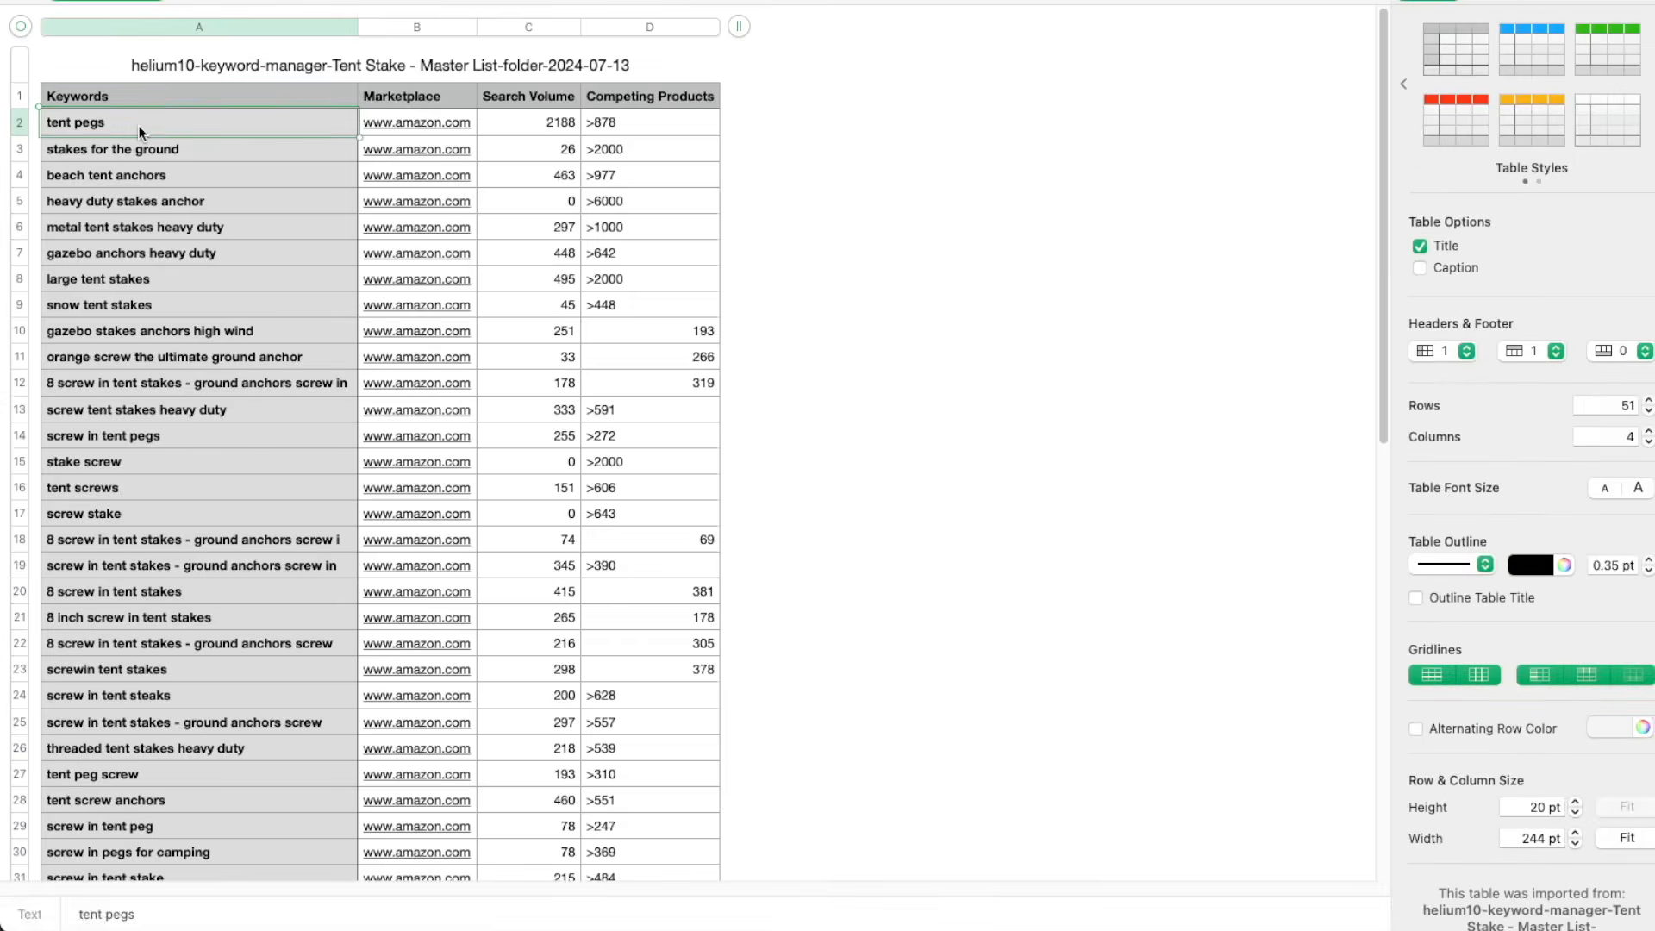
{"action": "scroll", "coordinate": [139, 131], "scroll_direction": "down", "scroll_amount": 10}
{"action": "right_click", "coordinate": [142, 131]}
{"action": "left_click", "coordinate": [221, 648]}
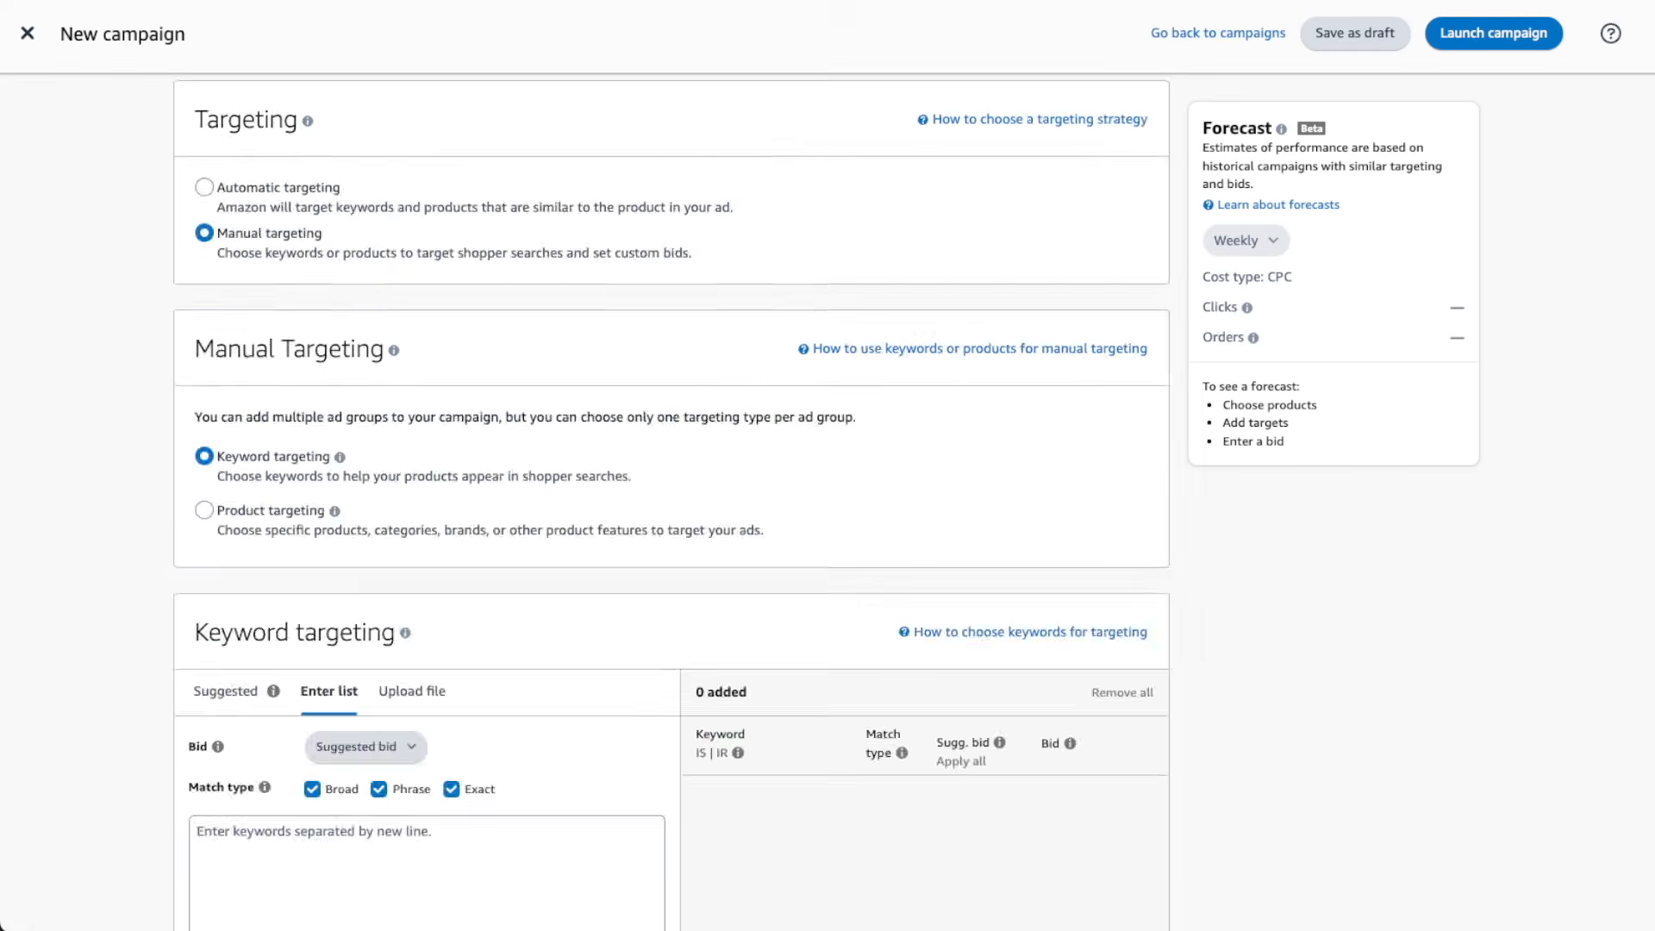
Restrict the match type to broad, paste the master keywords and add them with an alternate bid
{"action": "scroll", "coordinate": [671, 500], "scroll_direction": "down", "scroll_amount": 6}
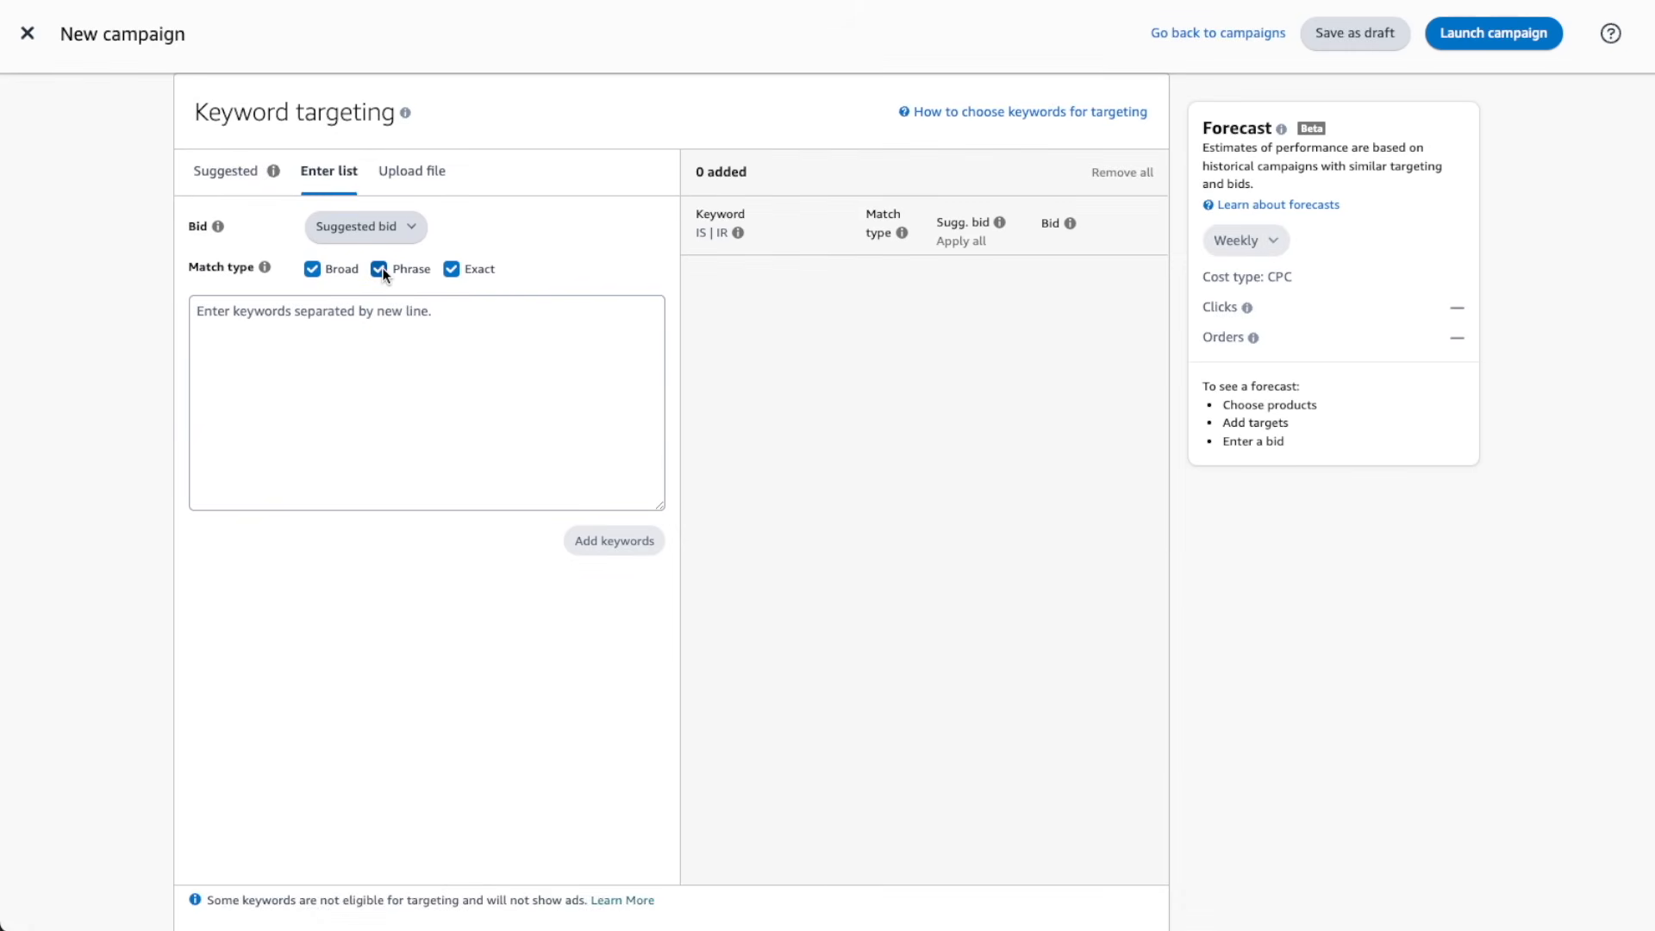
{"action": "left_click", "coordinate": [451, 269]}
{"action": "left_click", "coordinate": [395, 335]}
{"action": "key", "text": "ctrl+v"}
{"action": "left_click", "coordinate": [607, 540]}
{"action": "type", "text": "1"}
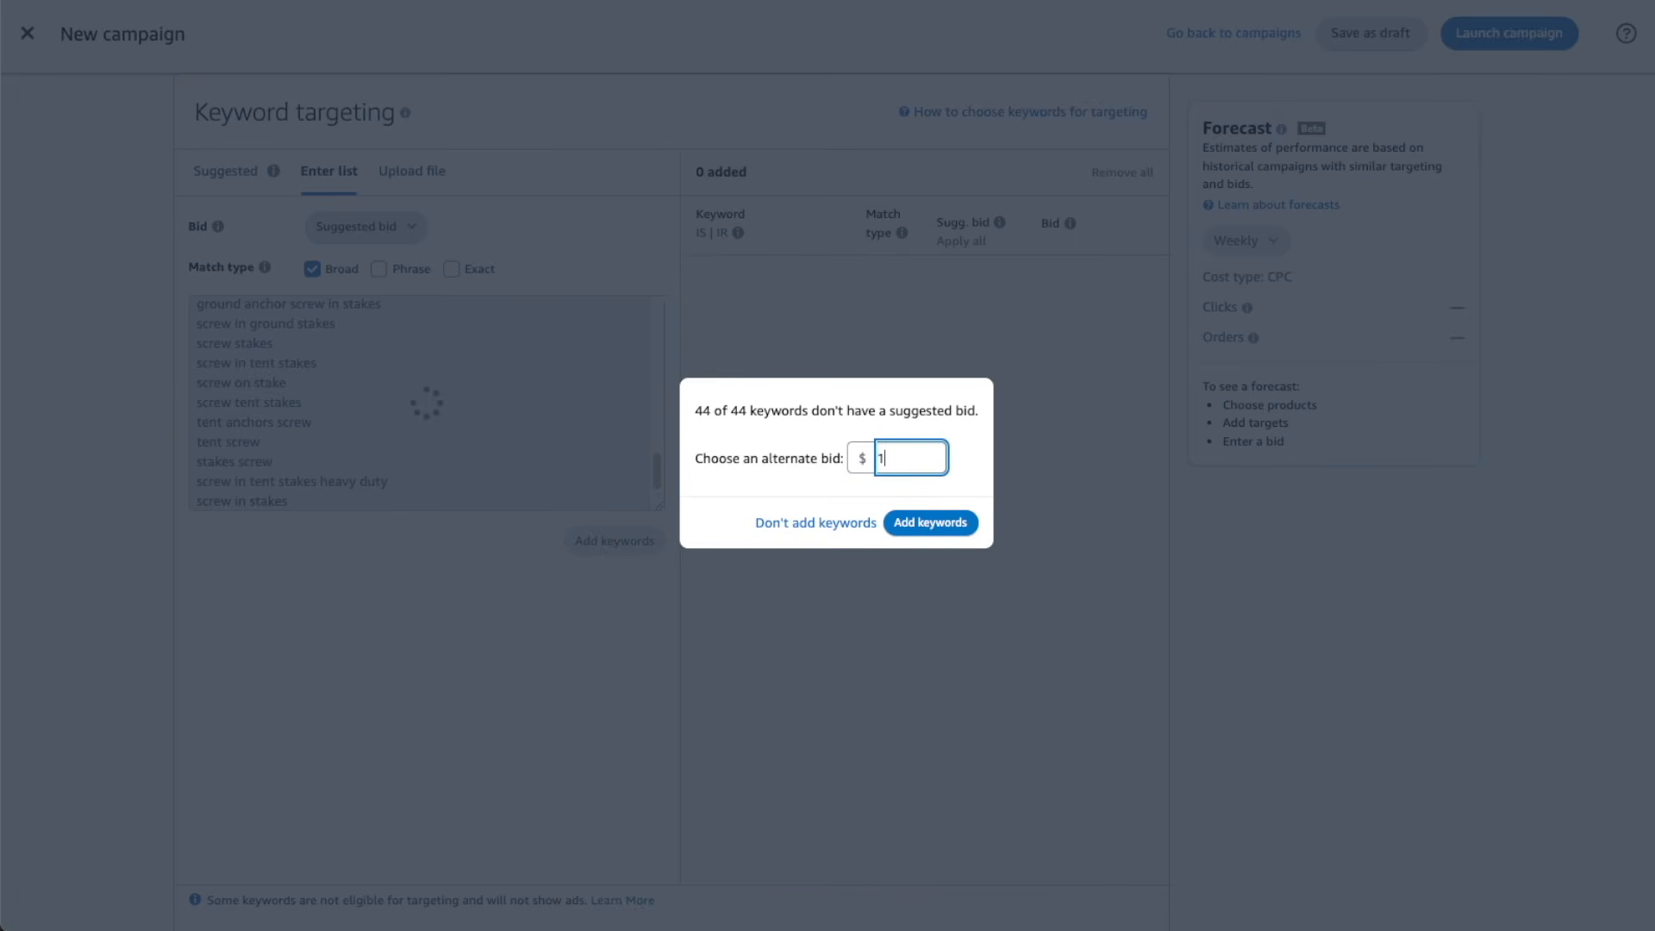
{"action": "left_click", "coordinate": [957, 522]}
Replace the default campaign name with the copied ad group name and set the daily budget to $20
{"action": "scroll", "coordinate": [959, 519], "scroll_direction": "down", "scroll_amount": 15}
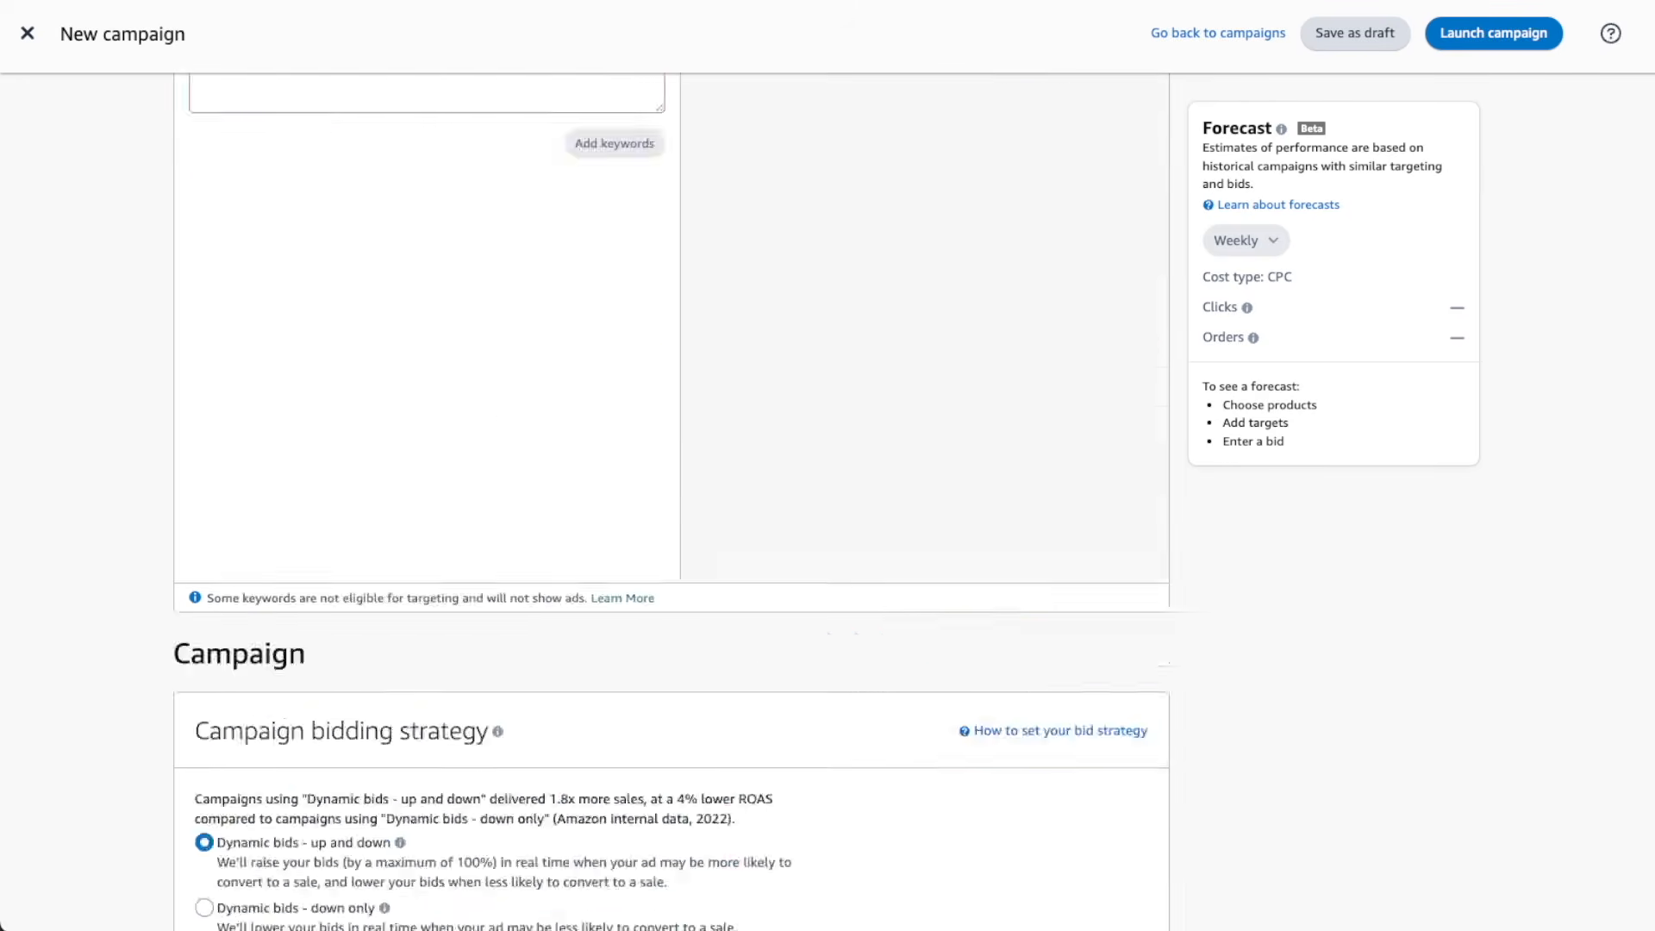
{"action": "triple_click", "coordinate": [417, 349]}
{"action": "type", "text": "Tent Stake - Master - Broad"}
{"action": "left_click", "coordinate": [282, 565]}
{"action": "type", "text": "20"}
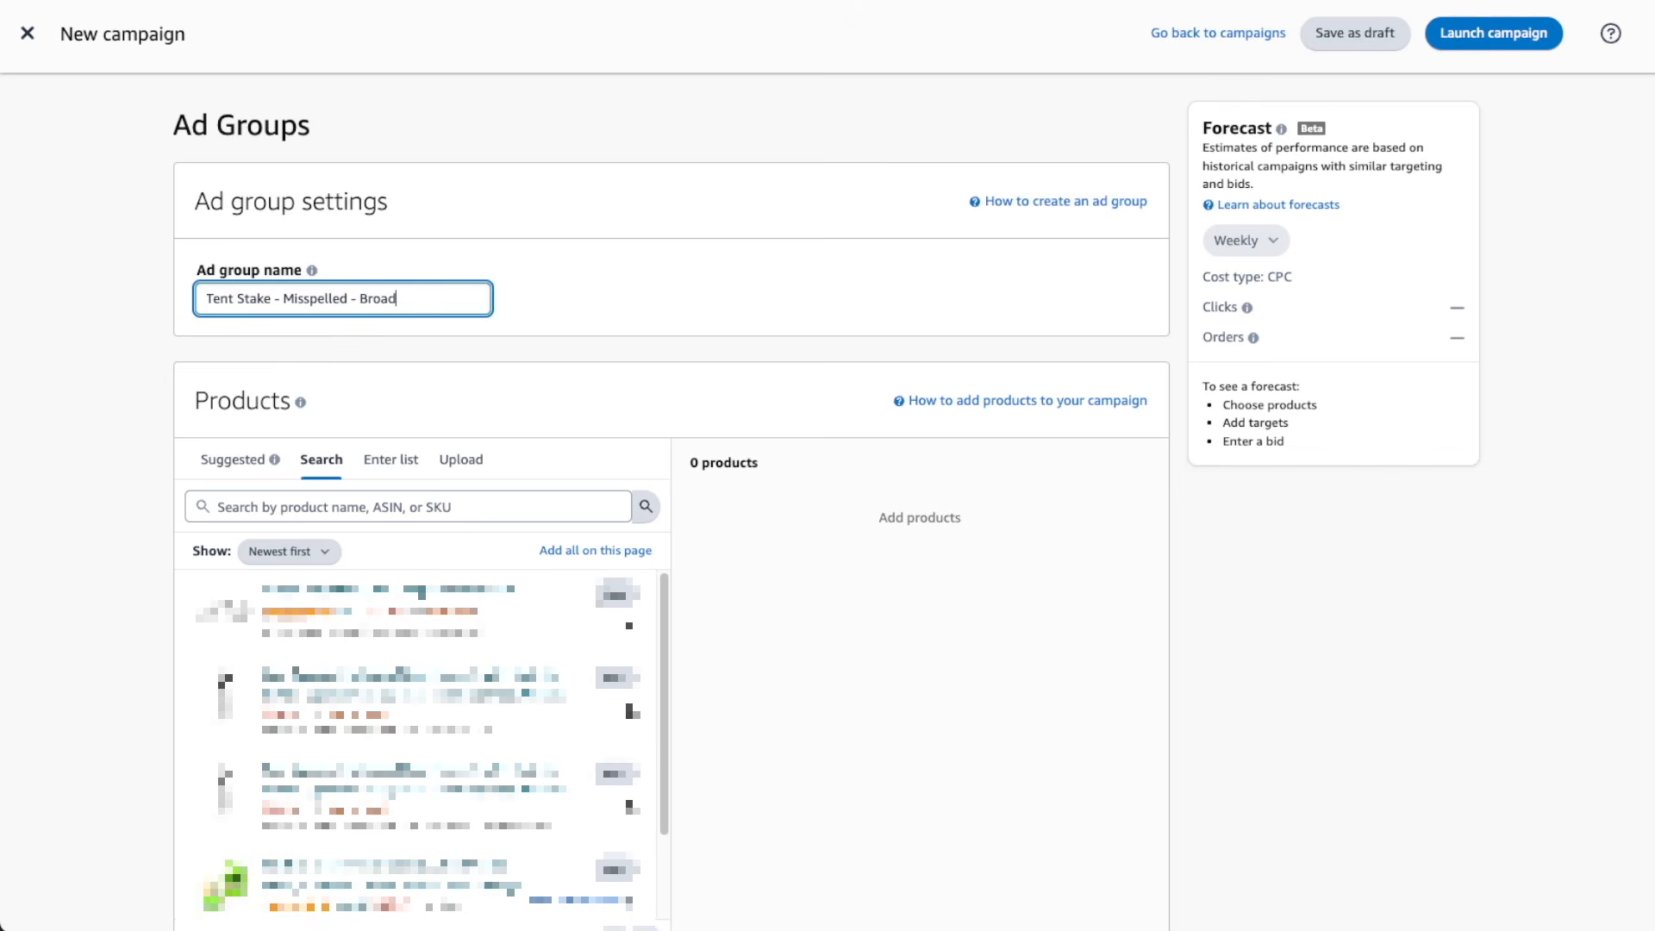
For the misspelled-keywords ad group, choose manual targeting and limit the manually entered keyword list to broad match
{"action": "scroll", "coordinate": [672, 507], "scroll_direction": "down", "scroll_amount": 10}
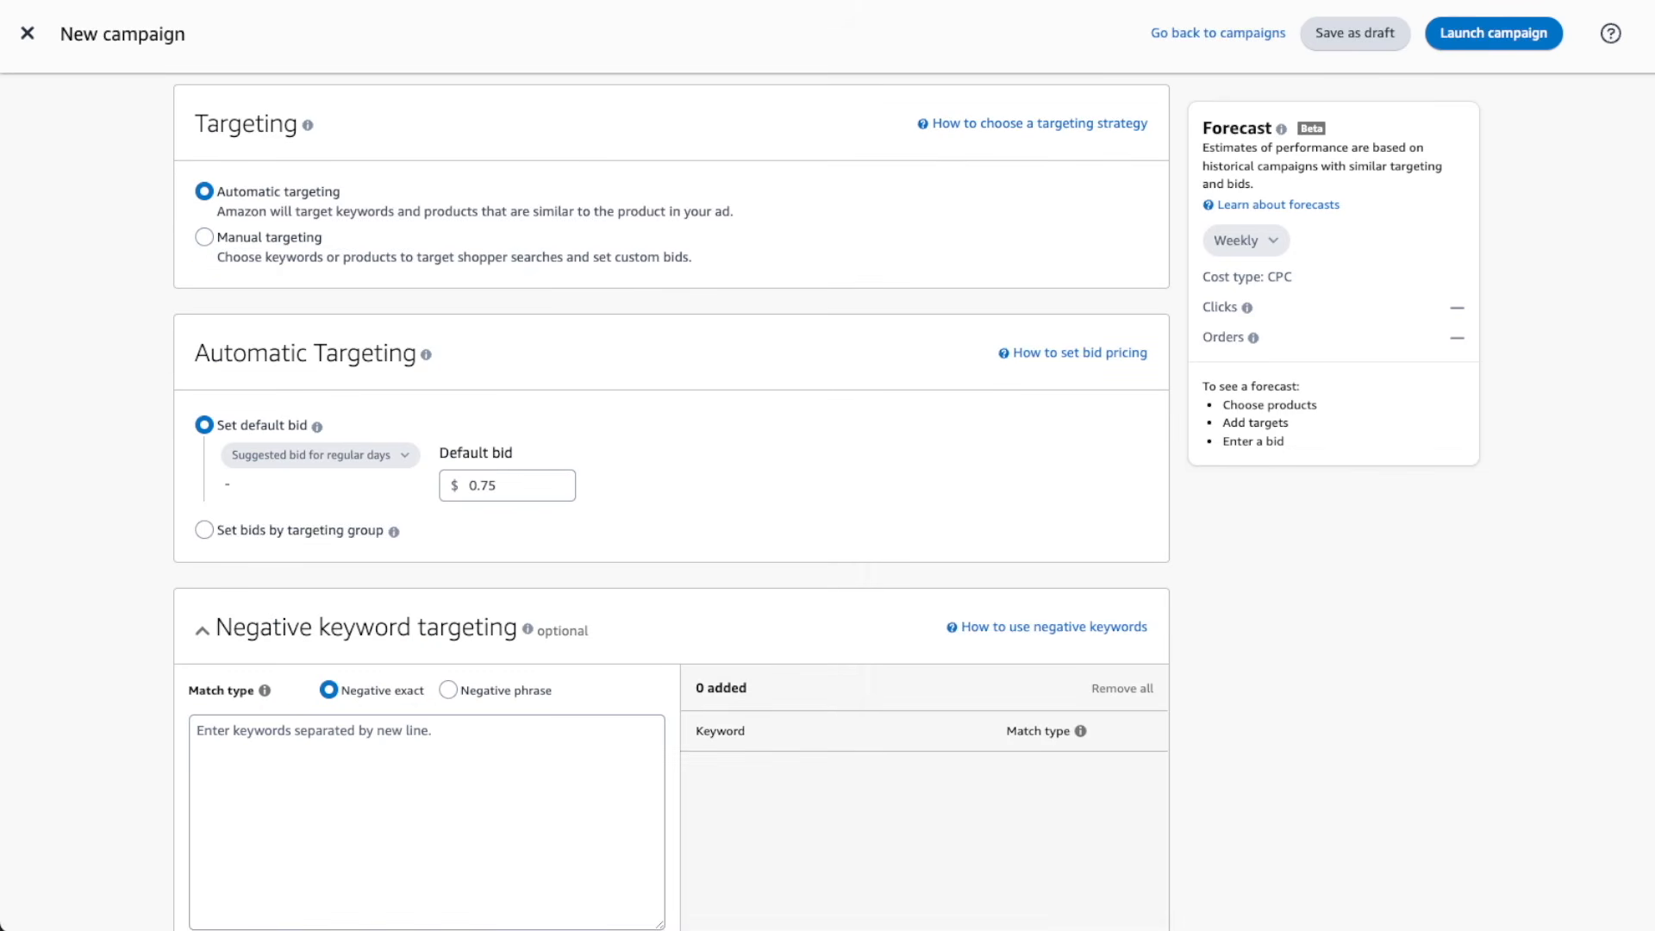
{"action": "left_click", "coordinate": [204, 236]}
{"action": "left_click", "coordinate": [328, 695]}
{"action": "left_click", "coordinate": [451, 794]}
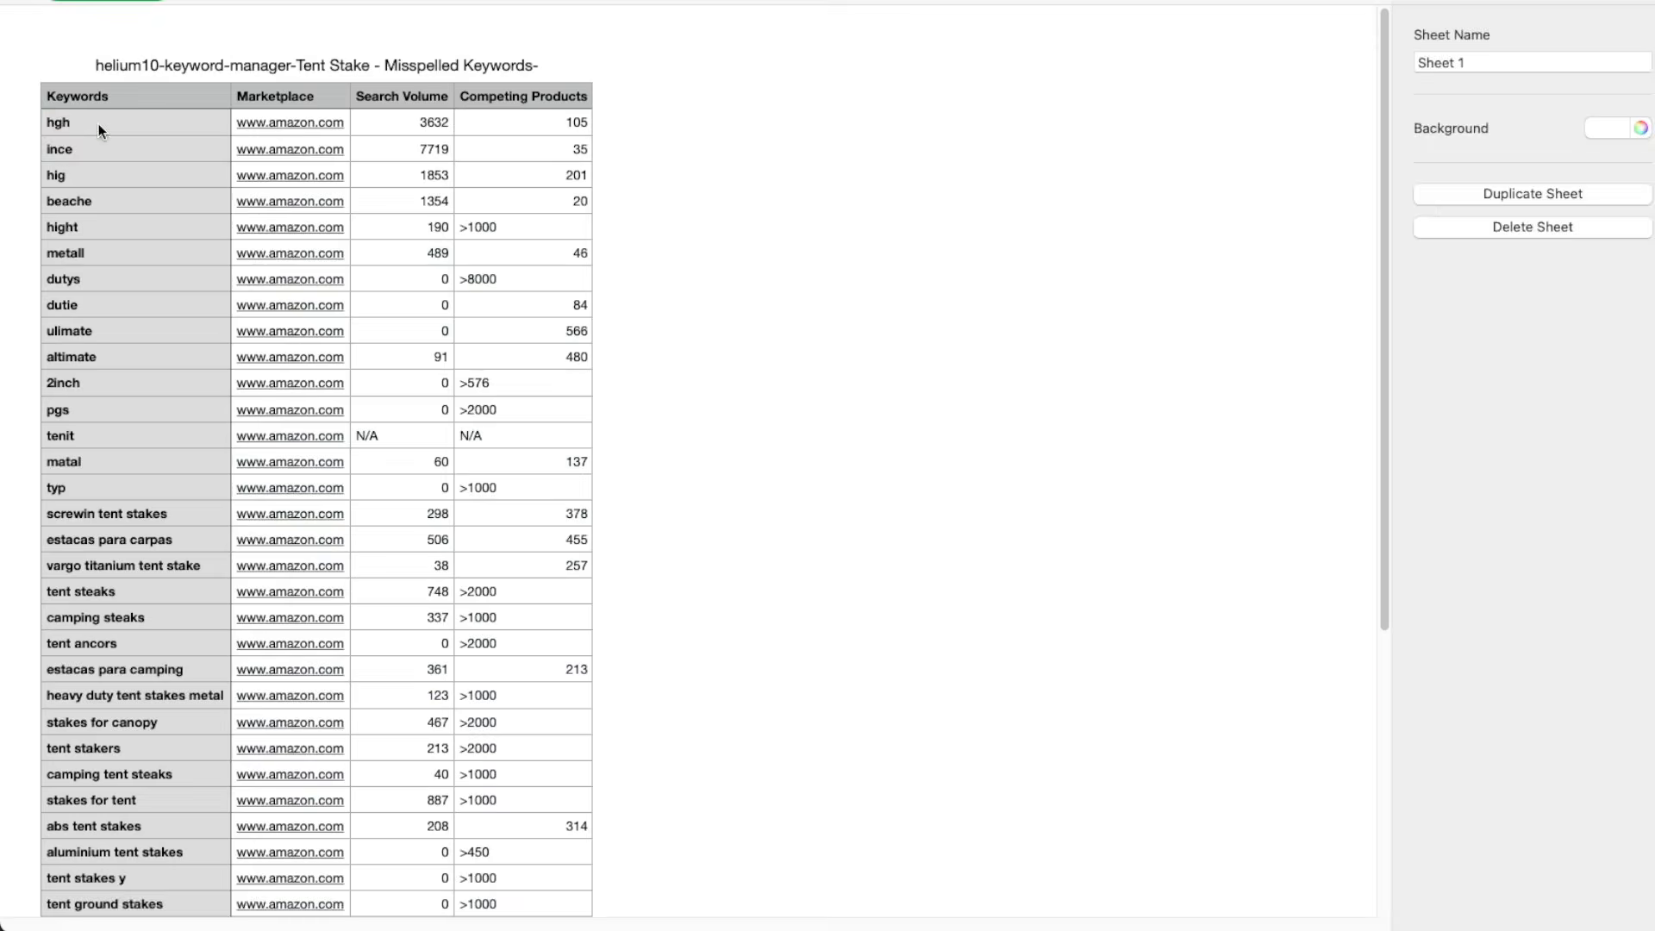
Copy all entries in the Keywords column of the Tent Stake - Misspelled Keywords spreadsheet
{"action": "left_click", "coordinate": [98, 123]}
{"action": "scroll", "coordinate": [98, 122], "scroll_direction": "down", "scroll_amount": 2}
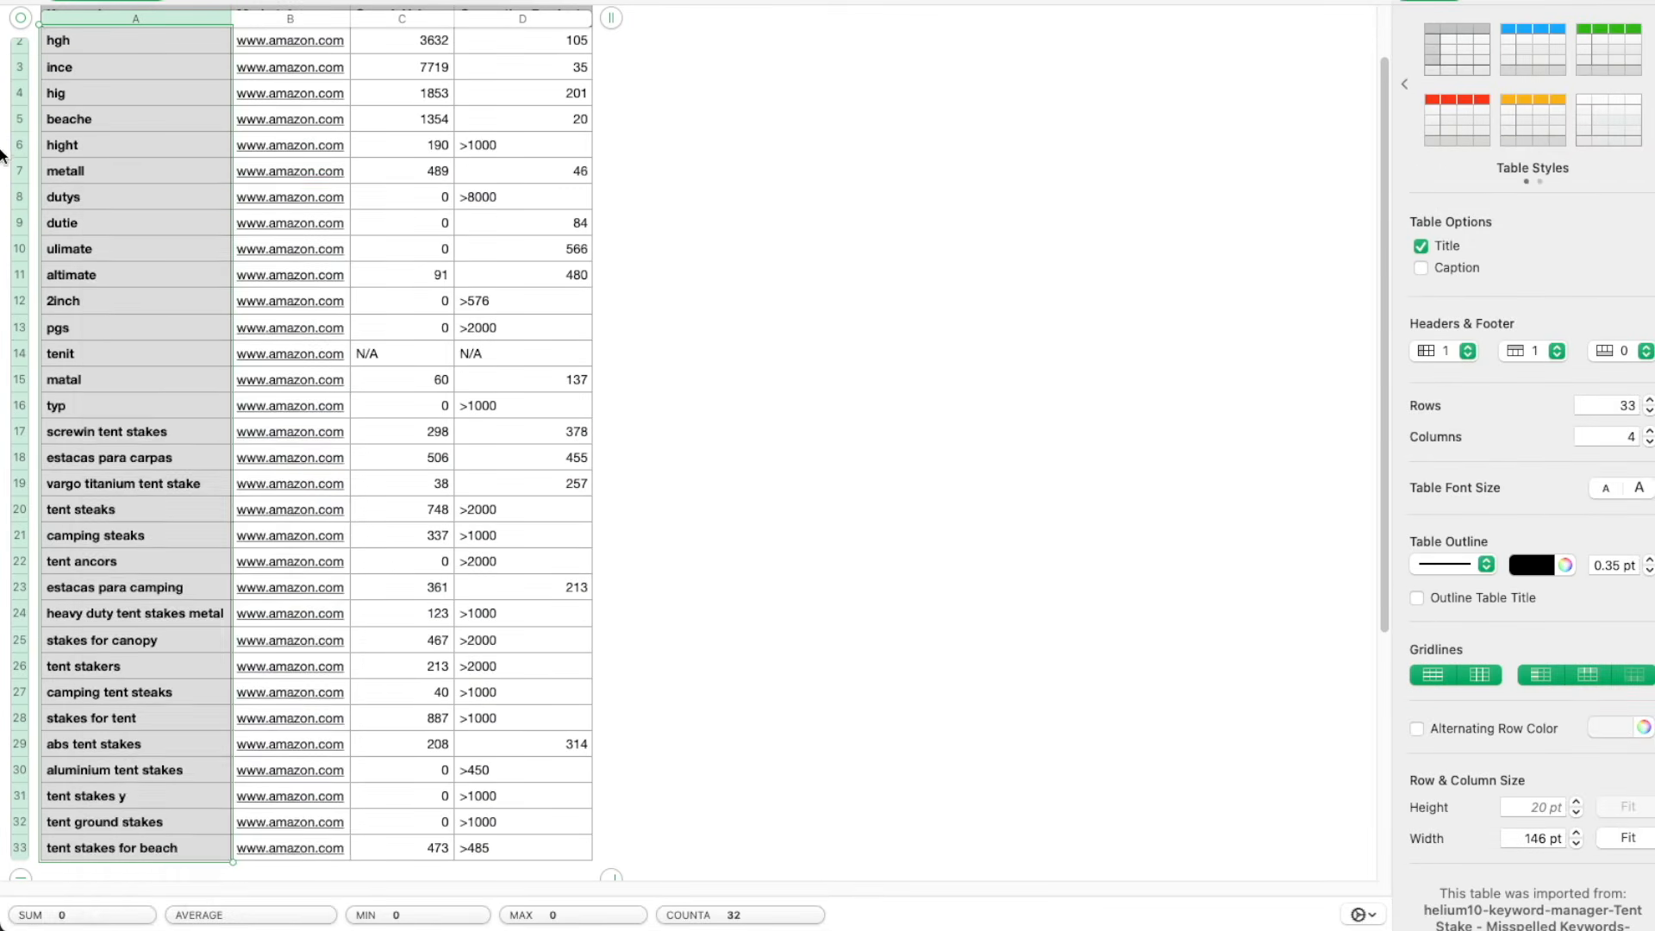
{"action": "right_click", "coordinate": [98, 122]}
{"action": "left_click", "coordinate": [224, 701]}
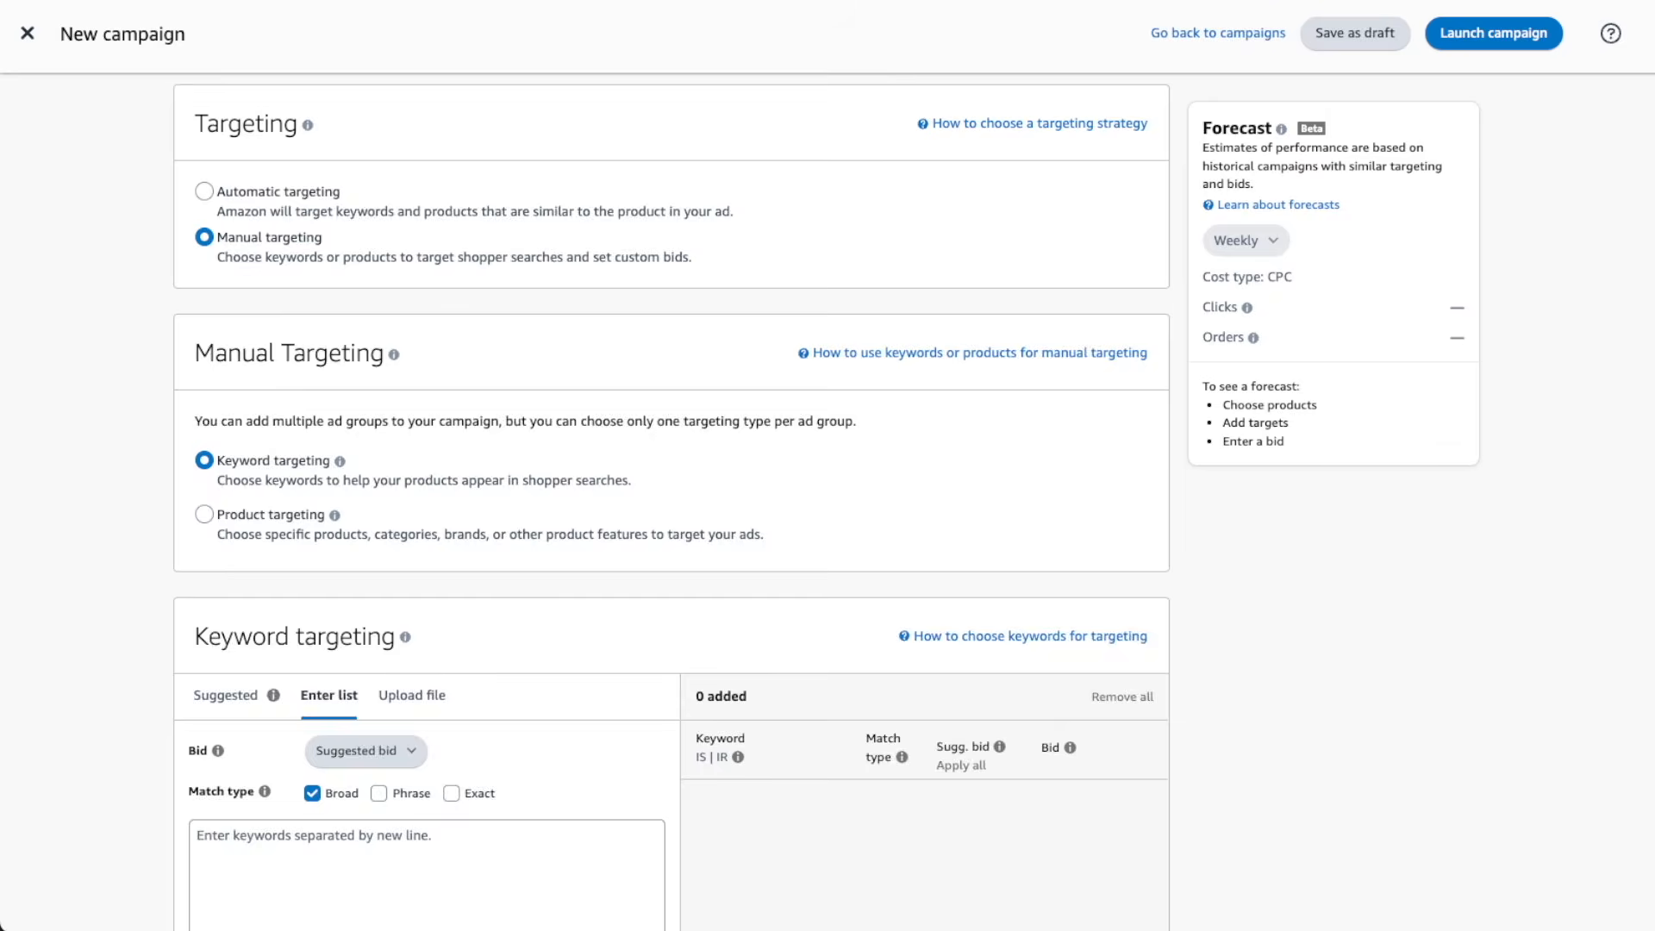
Paste the misspelled keywords into the keyword list and add them with an alternate bid of $1.83
{"action": "scroll", "coordinate": [671, 507], "scroll_direction": "down", "scroll_amount": 6}
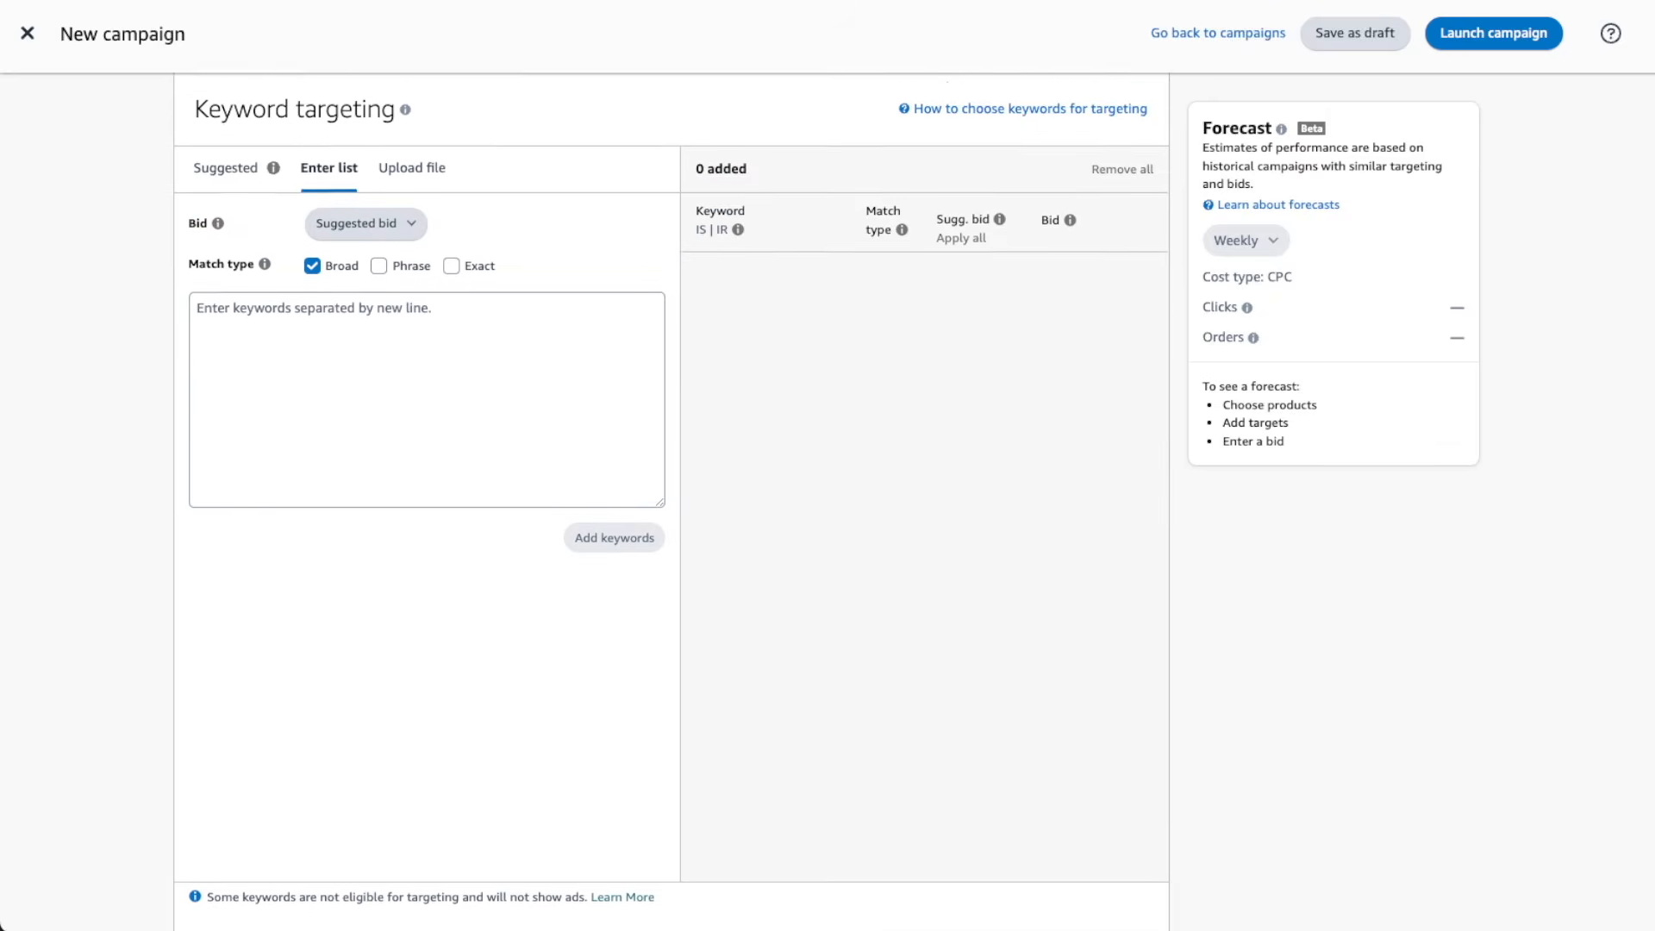
{"action": "left_click", "coordinate": [421, 350]}
{"action": "key", "text": "ctrl+v"}
{"action": "left_click", "coordinate": [603, 546]}
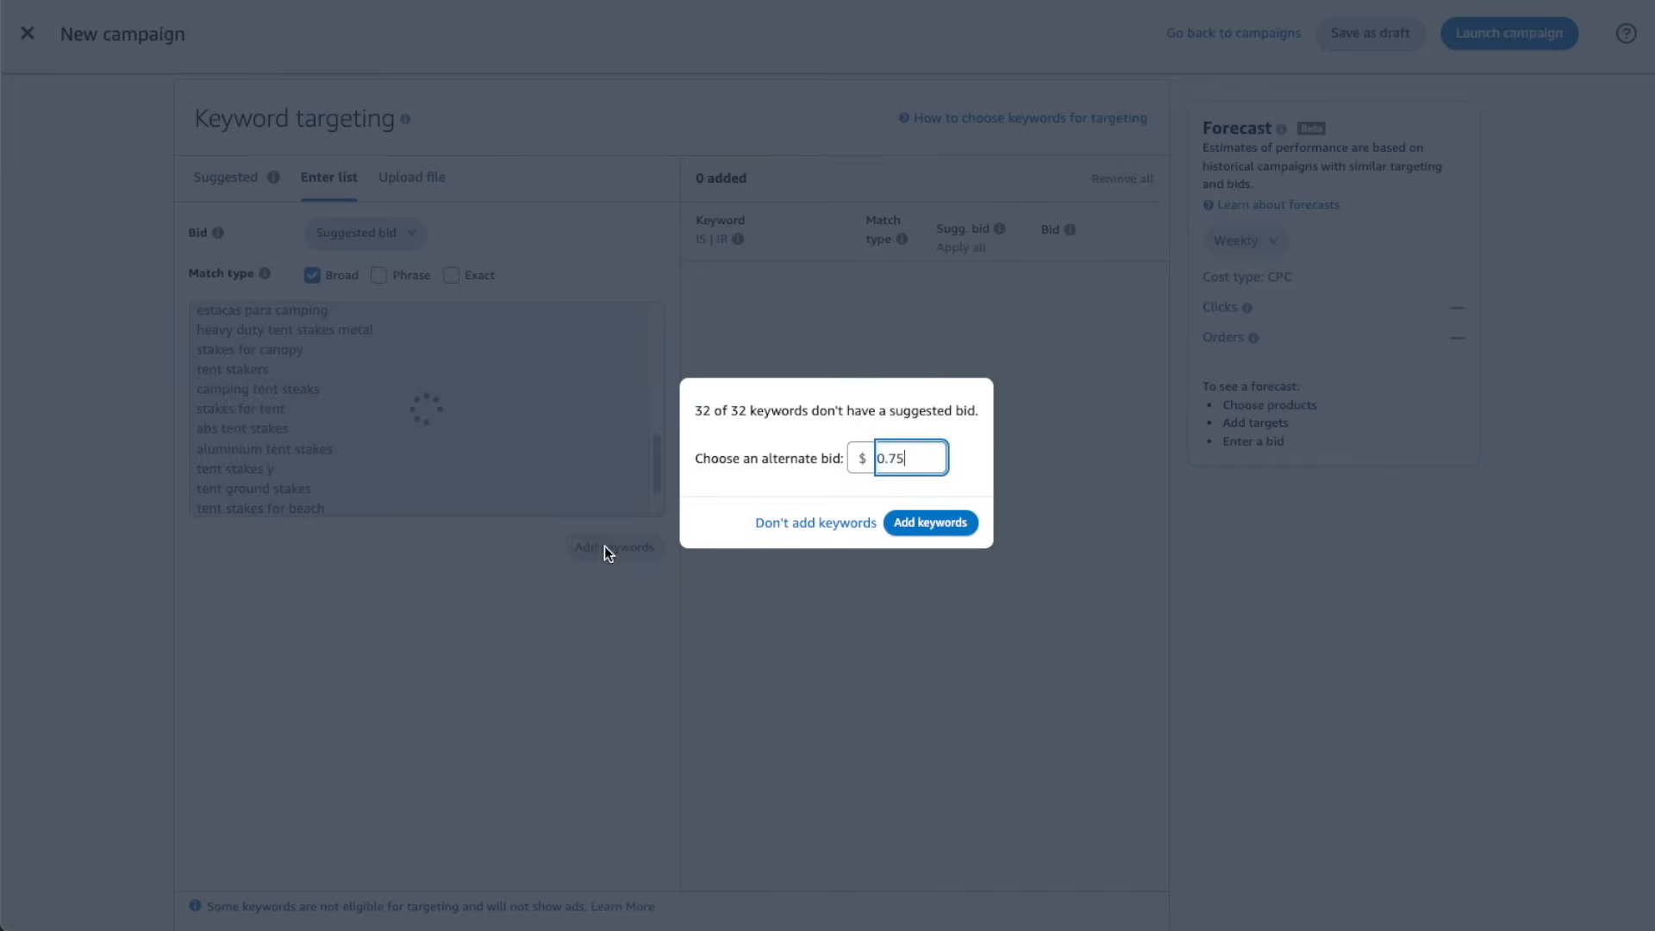
{"action": "double_click", "coordinate": [926, 464]}
{"action": "type", "text": "1.83"}
{"action": "left_click", "coordinate": [930, 522]}
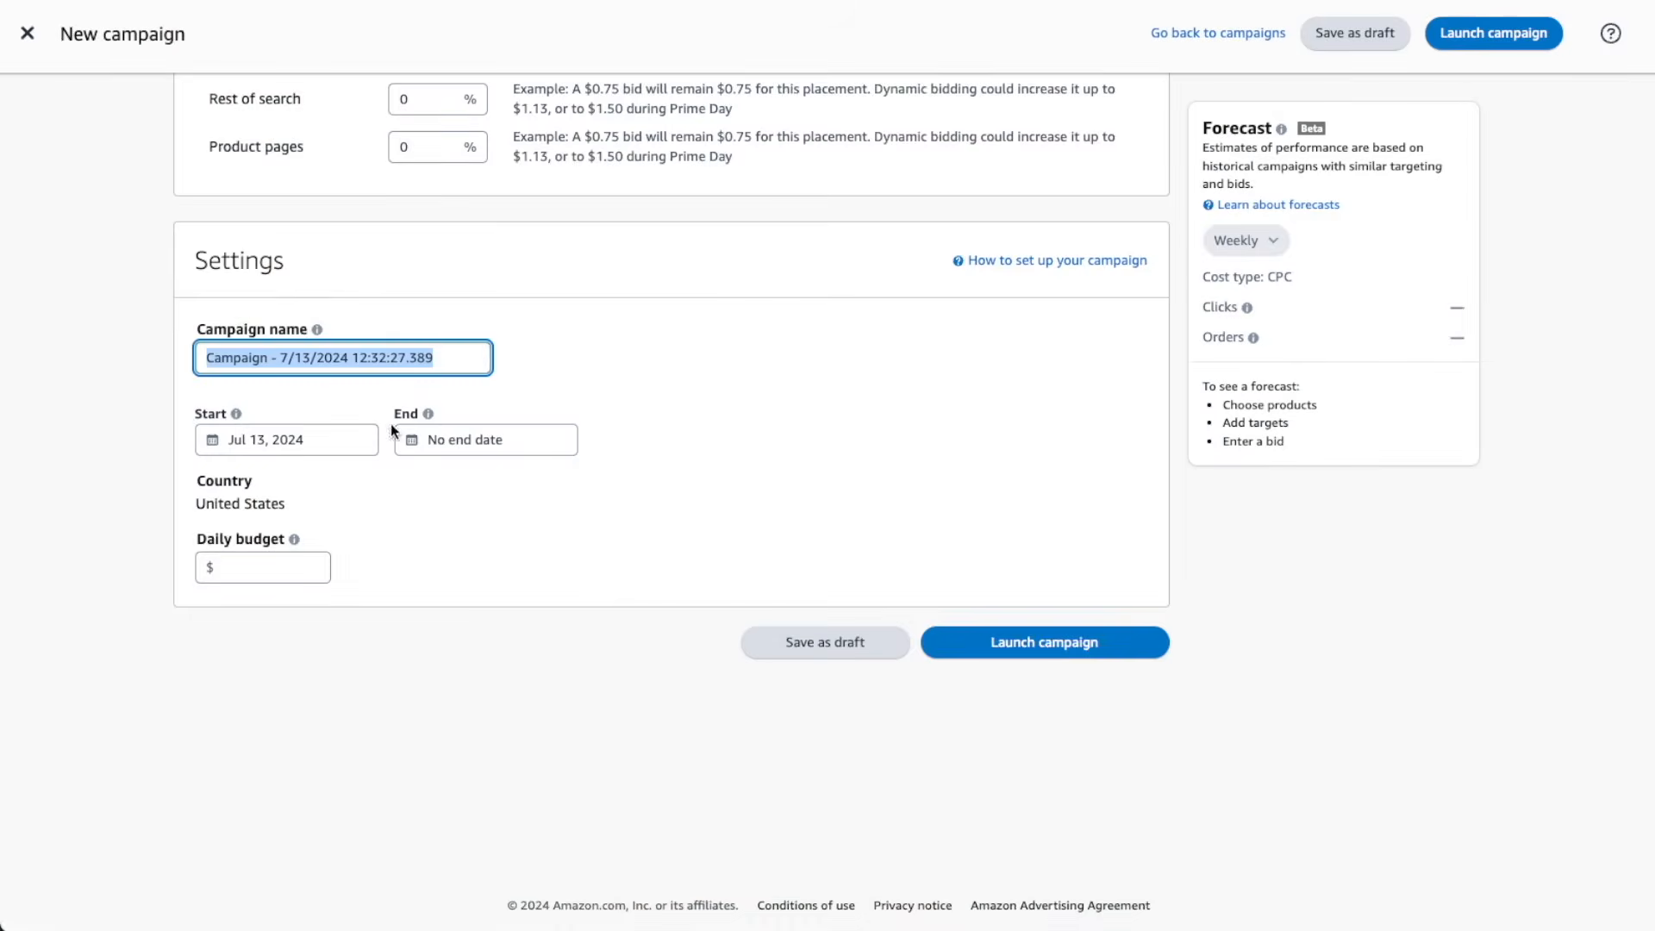
Paste the copied ad group name over the misspelled-keywords campaign's name and open the daily budget for editing
{"action": "left_click", "coordinate": [452, 355]}
{"action": "type", "text": "Tent Stake - Misspelled - Broad"}
{"action": "key", "text": "super+a"}
{"action": "type", "text": "Tent Stake - Misspelled - Broad"}
{"action": "left_click", "coordinate": [277, 569]}
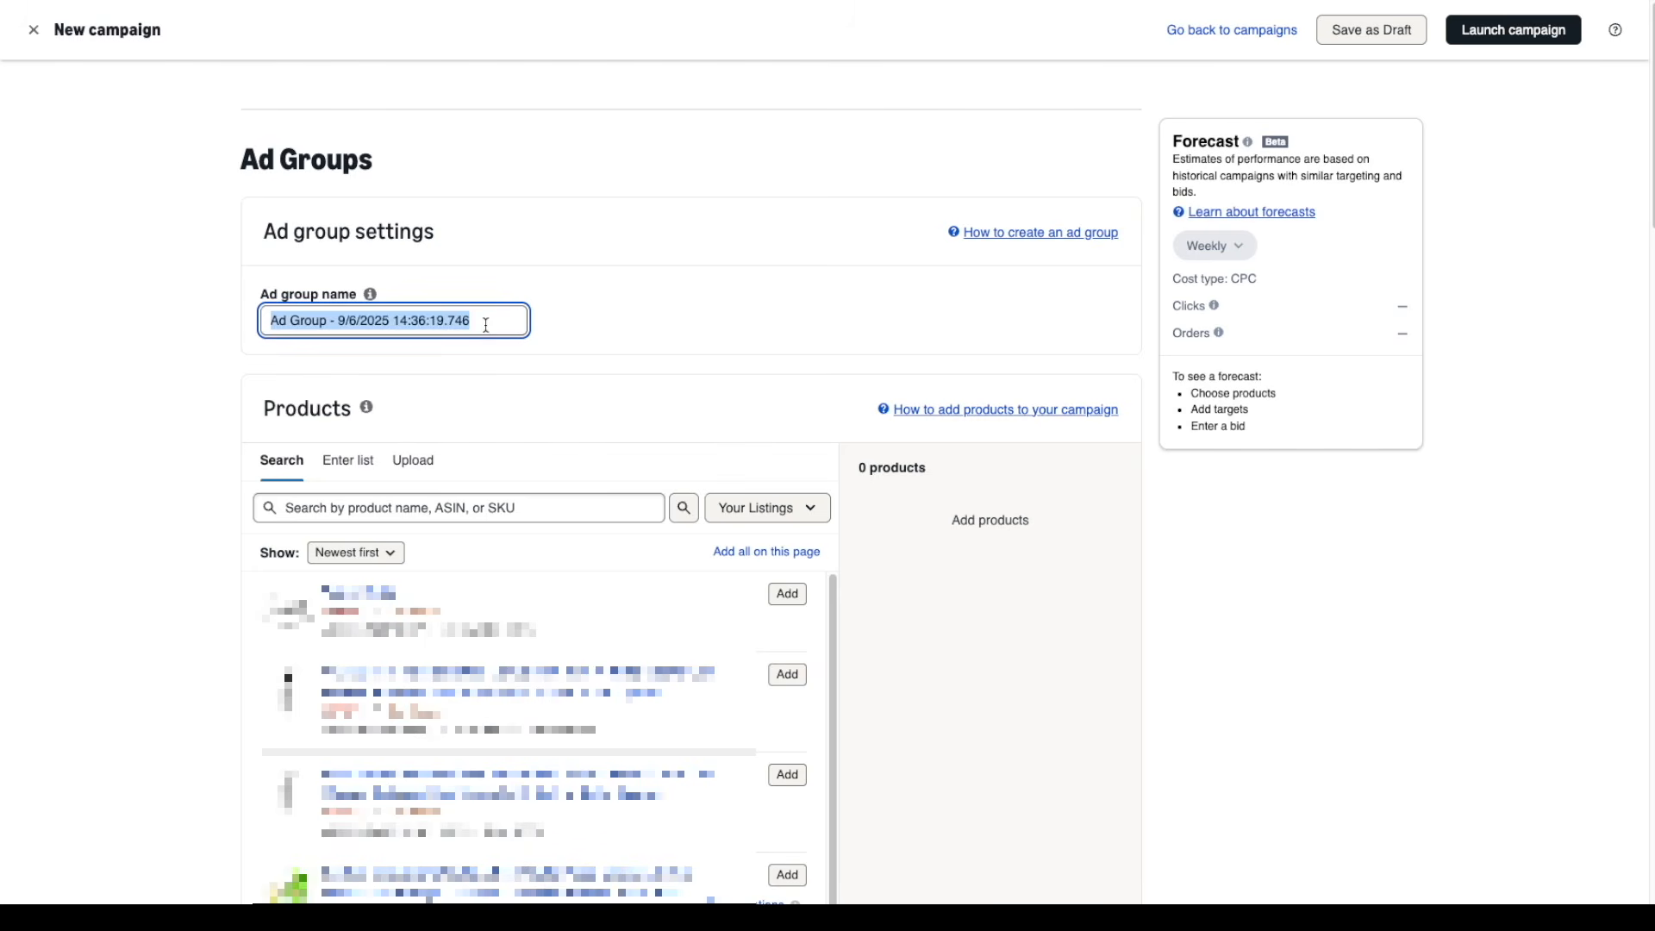
Name the ad group "Tent Stakes - Sale Volume - Broad" and add the second listed product
{"action": "type", "text": "Tent Stakes - Sale Volume - Broad"}
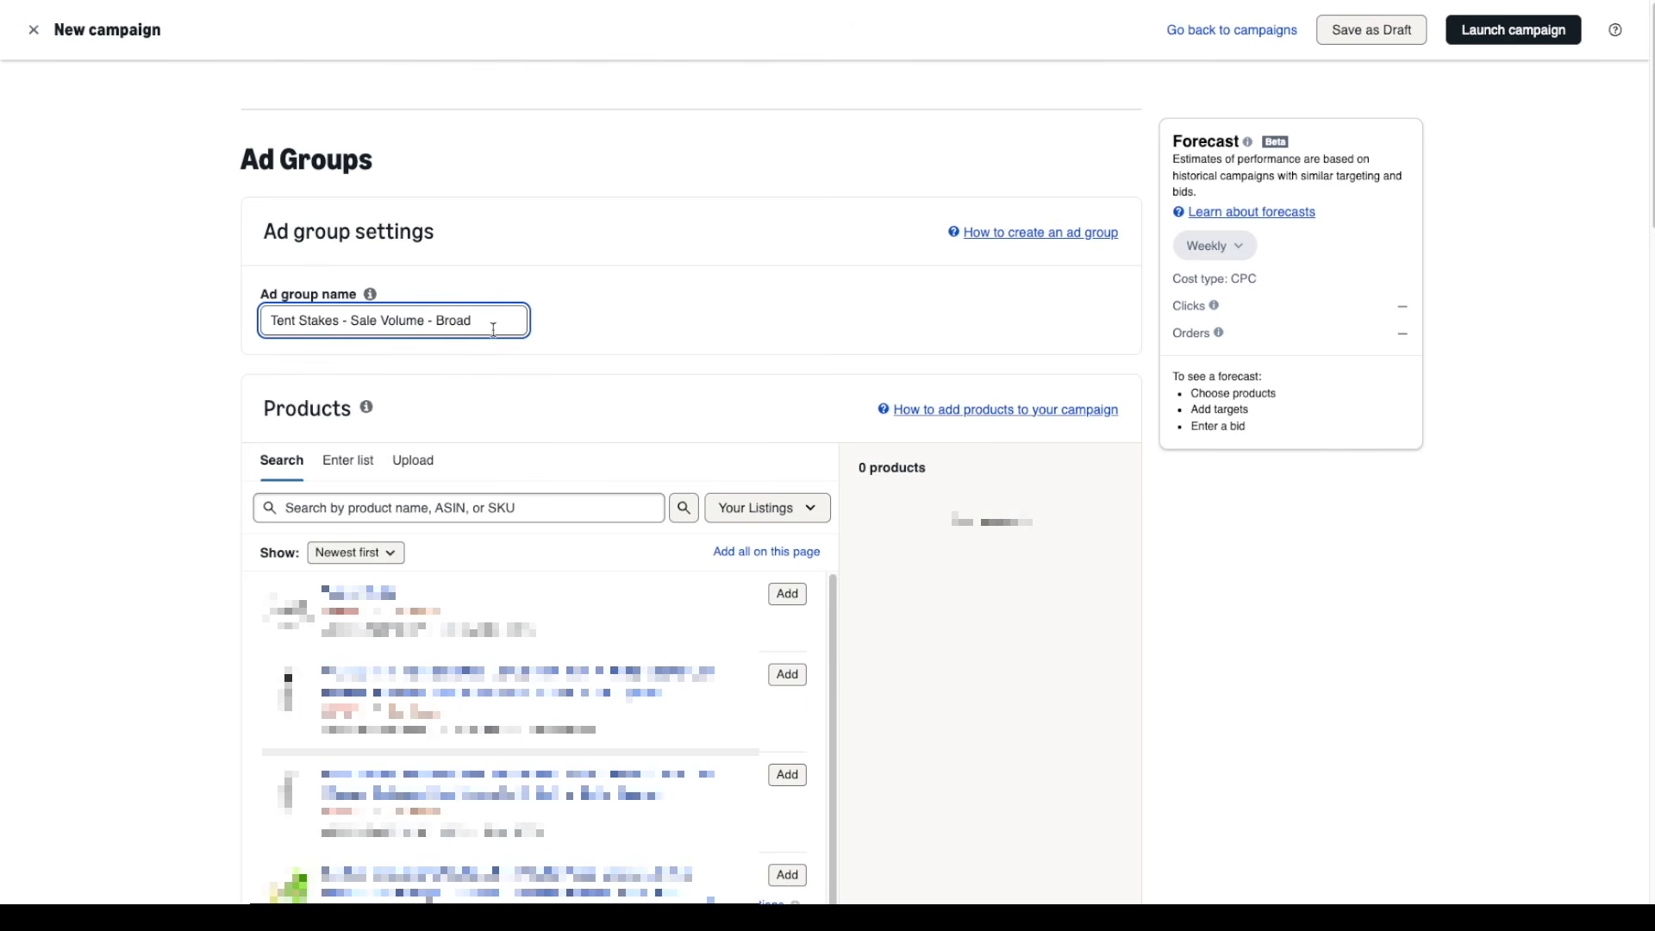
{"action": "left_click", "coordinate": [788, 674]}
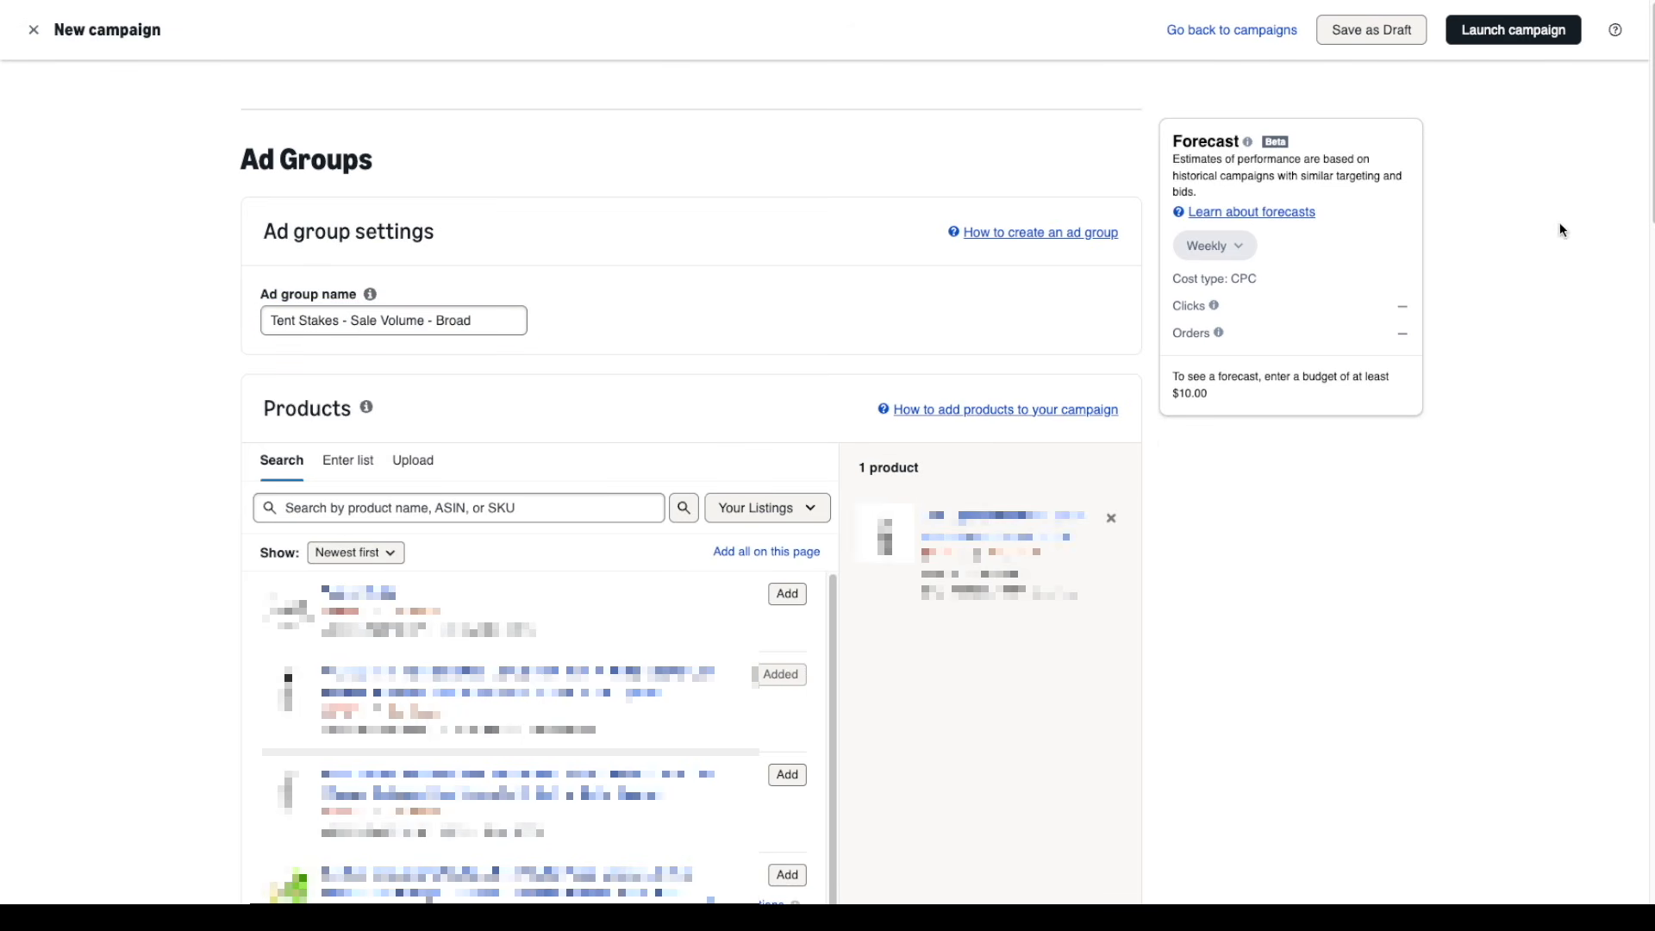
Switch to manual targeting, paste the sale volume keywords as an entered list and add them as broad match only
{"action": "left_click_drag", "start_coordinate": [1649, 184], "coordinate": [1648, 452]}
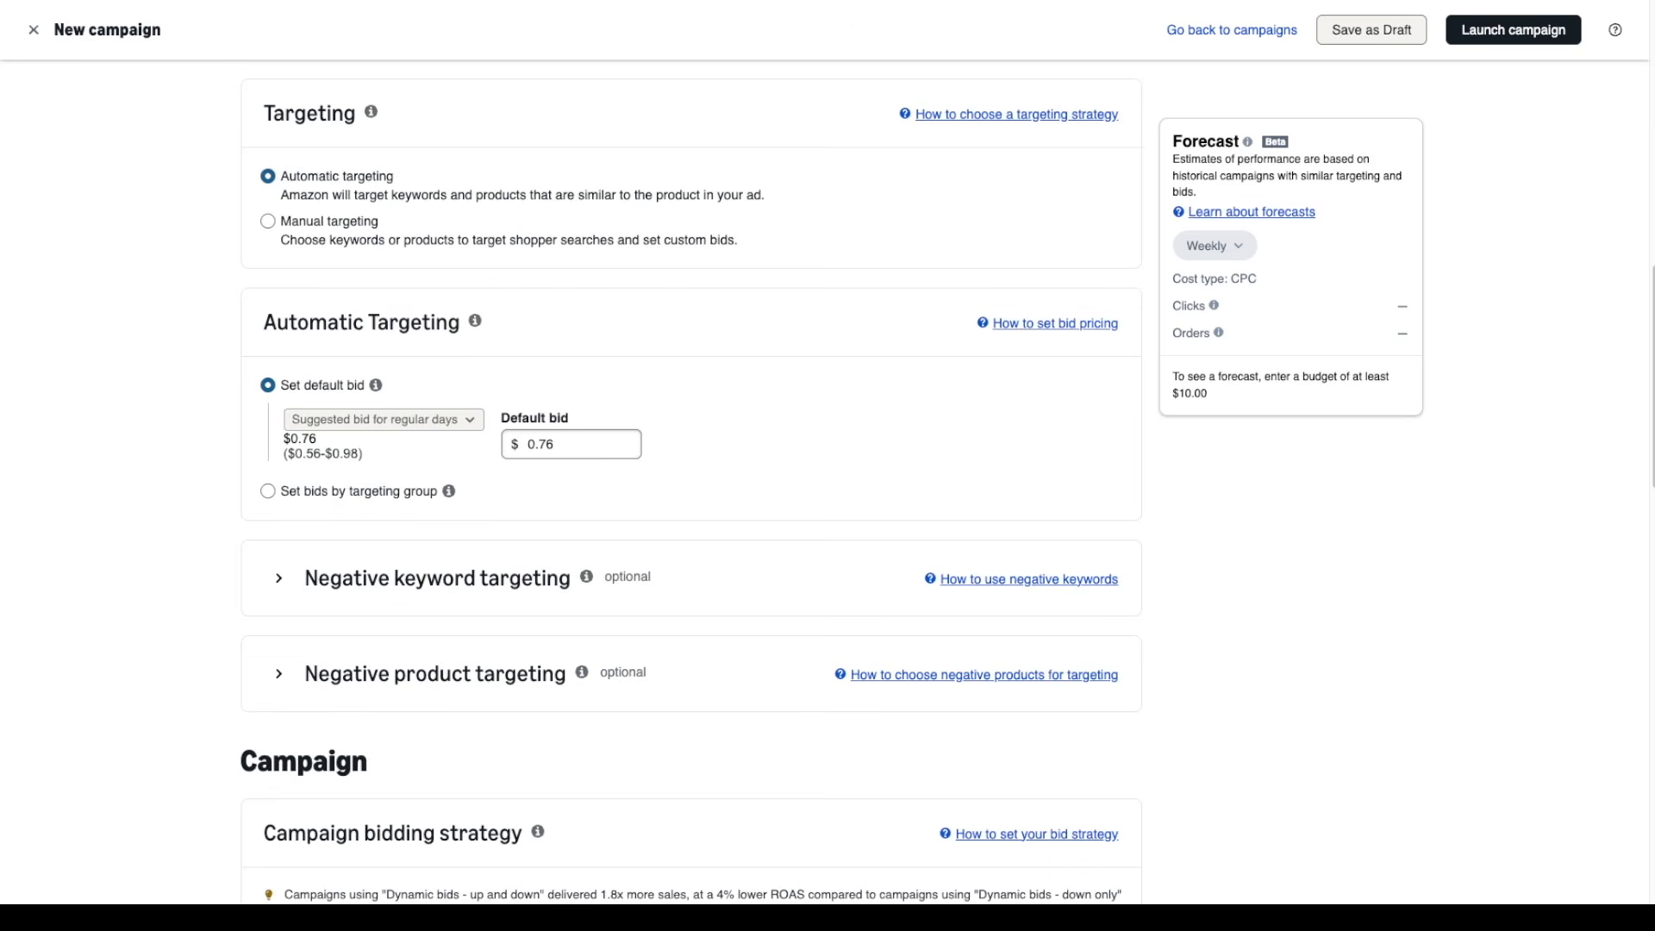
{"action": "left_click", "coordinate": [275, 226]}
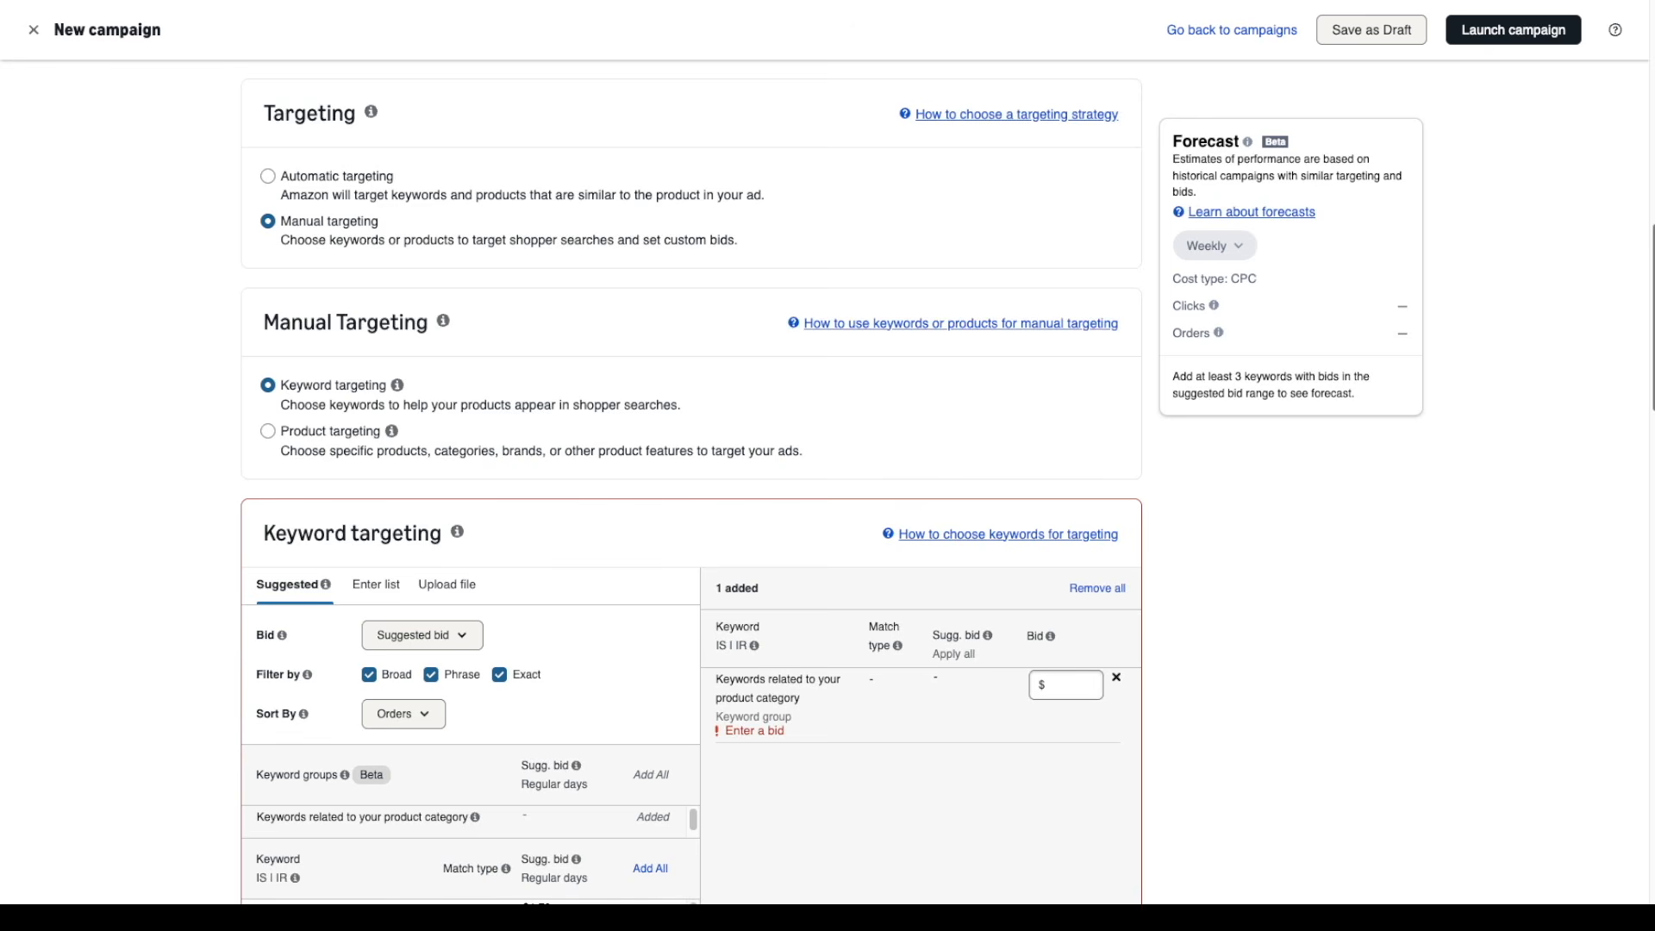
{"action": "scroll", "coordinate": [692, 481], "scroll_direction": "down", "scroll_amount": 5}
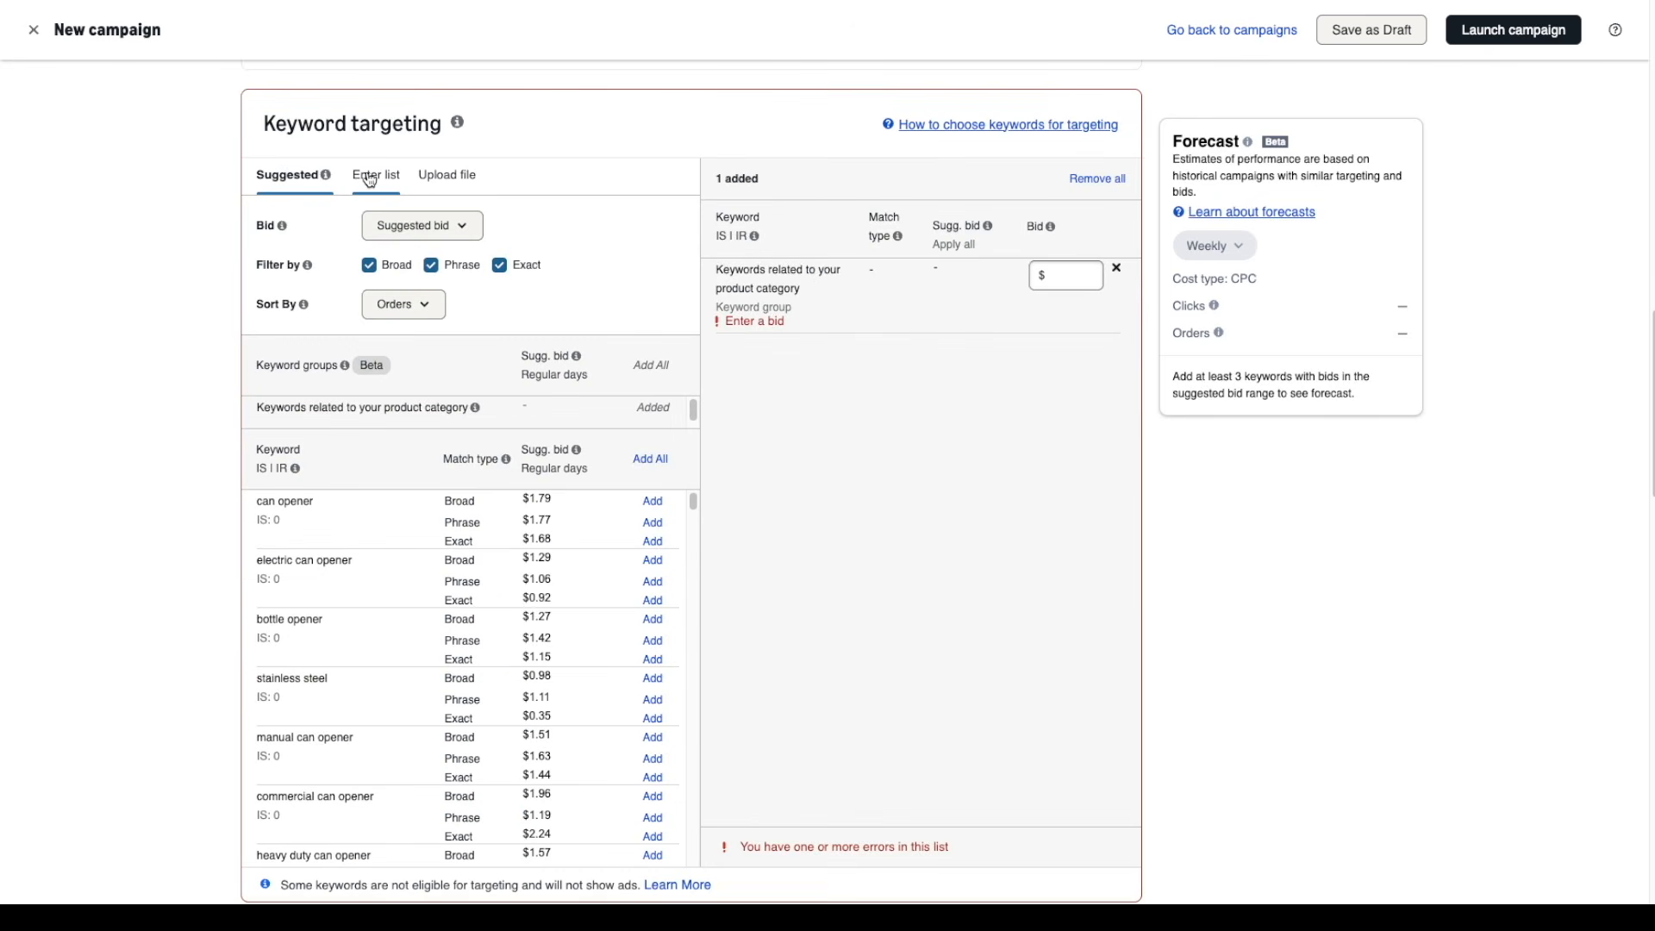
{"action": "left_click", "coordinate": [371, 180]}
{"action": "left_click", "coordinate": [384, 324]}
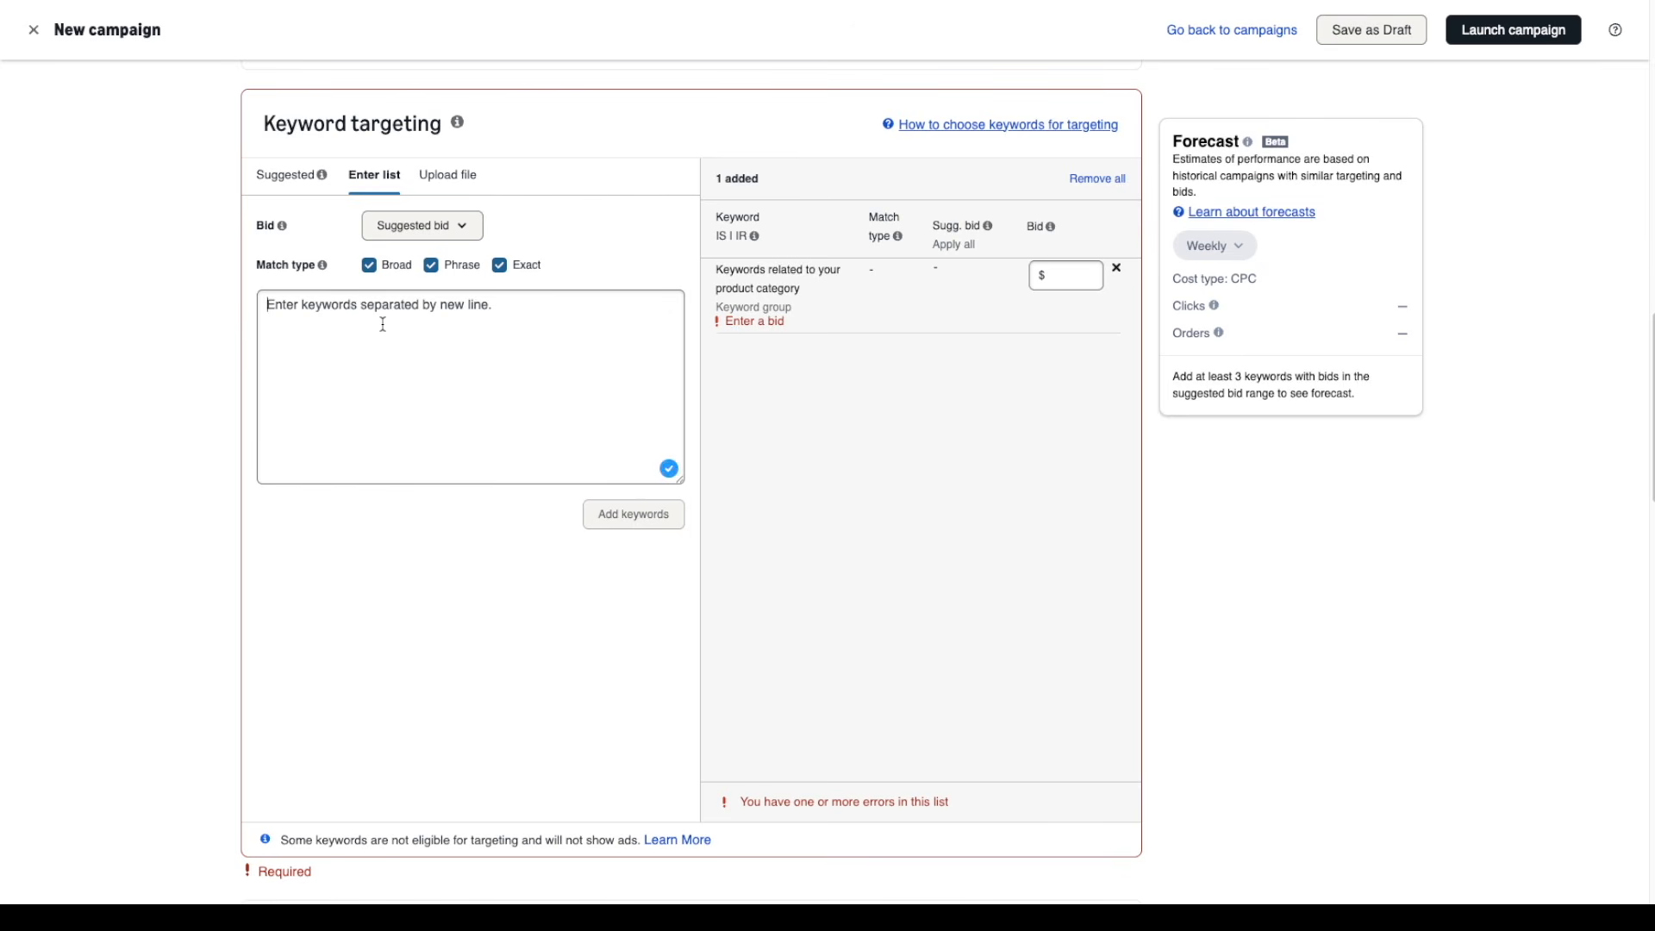
{"action": "key", "text": "ctrl+v"}
{"action": "left_click", "coordinate": [431, 264]}
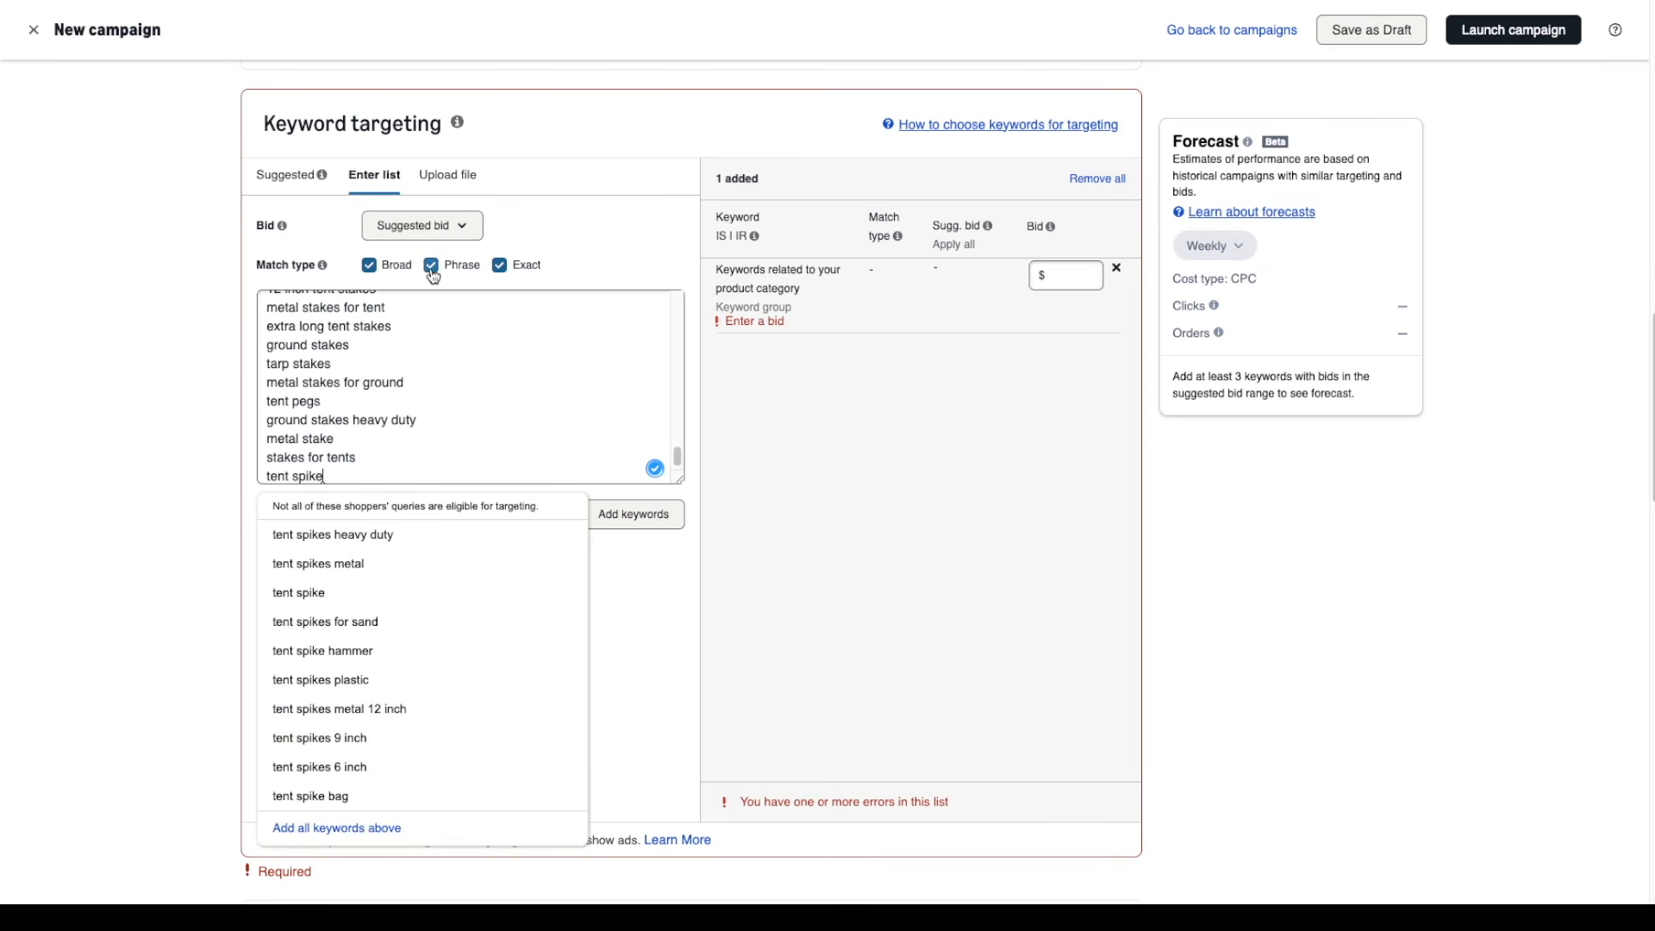
{"action": "left_click", "coordinate": [500, 267]}
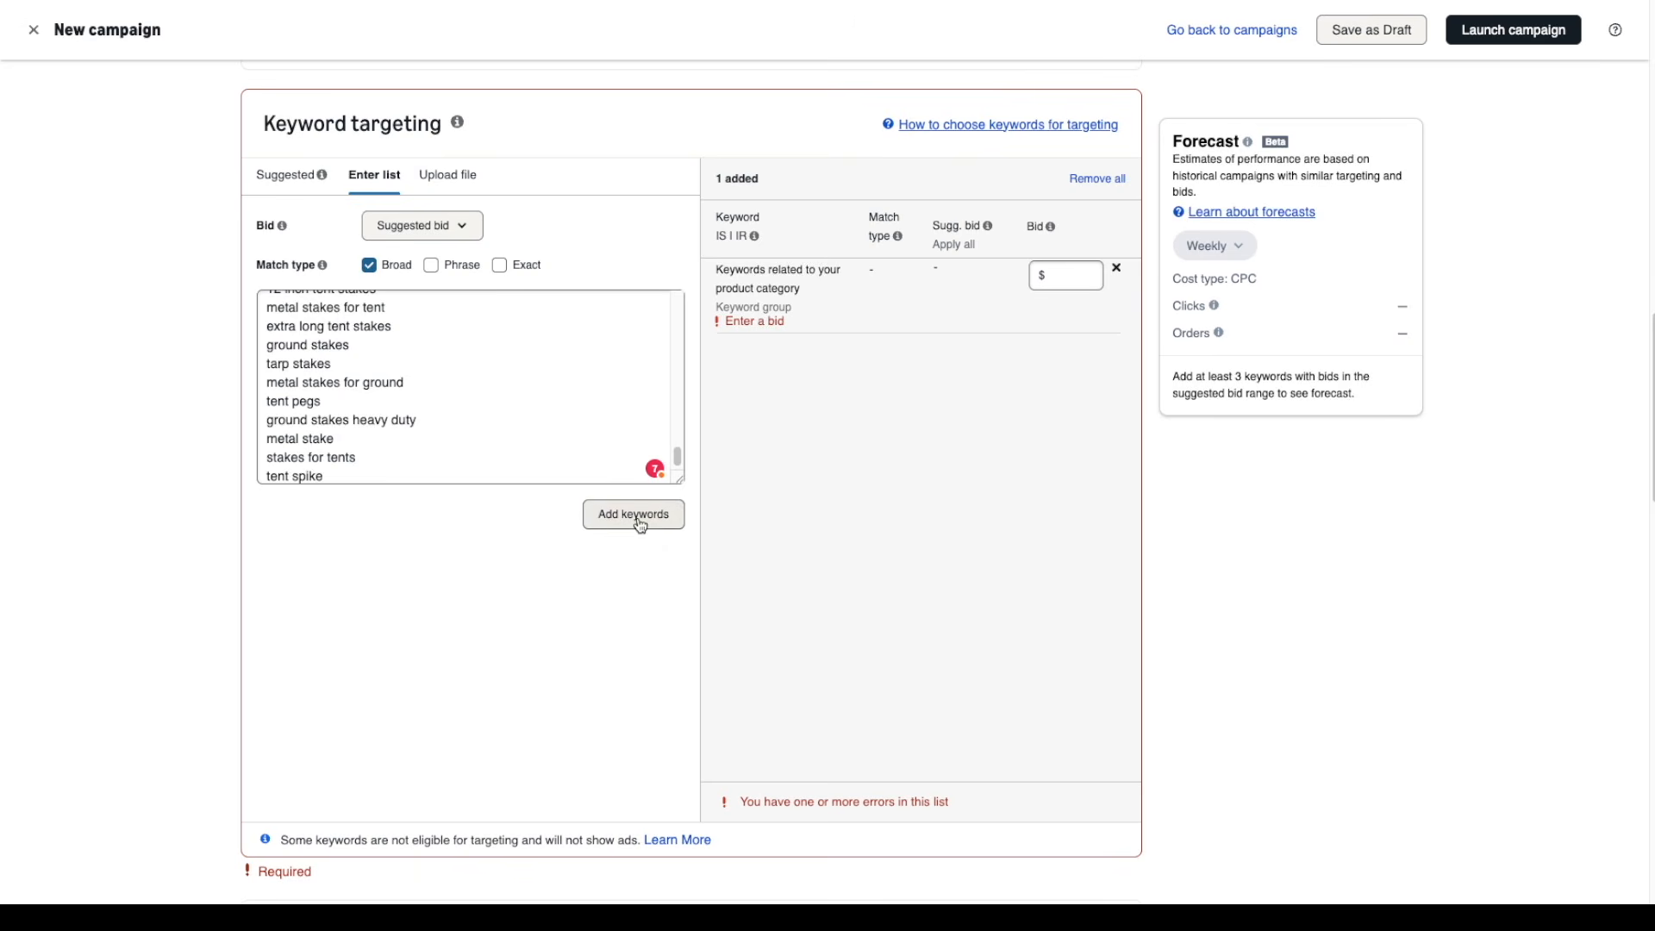
{"action": "left_click", "coordinate": [639, 523]}
Set the bids of the first added keywords, from "screw in tent stakes" down to "spiral stakes", to $1.00
{"action": "left_click", "coordinate": [1069, 334]}
{"action": "double_click", "coordinate": [1000, 307]}
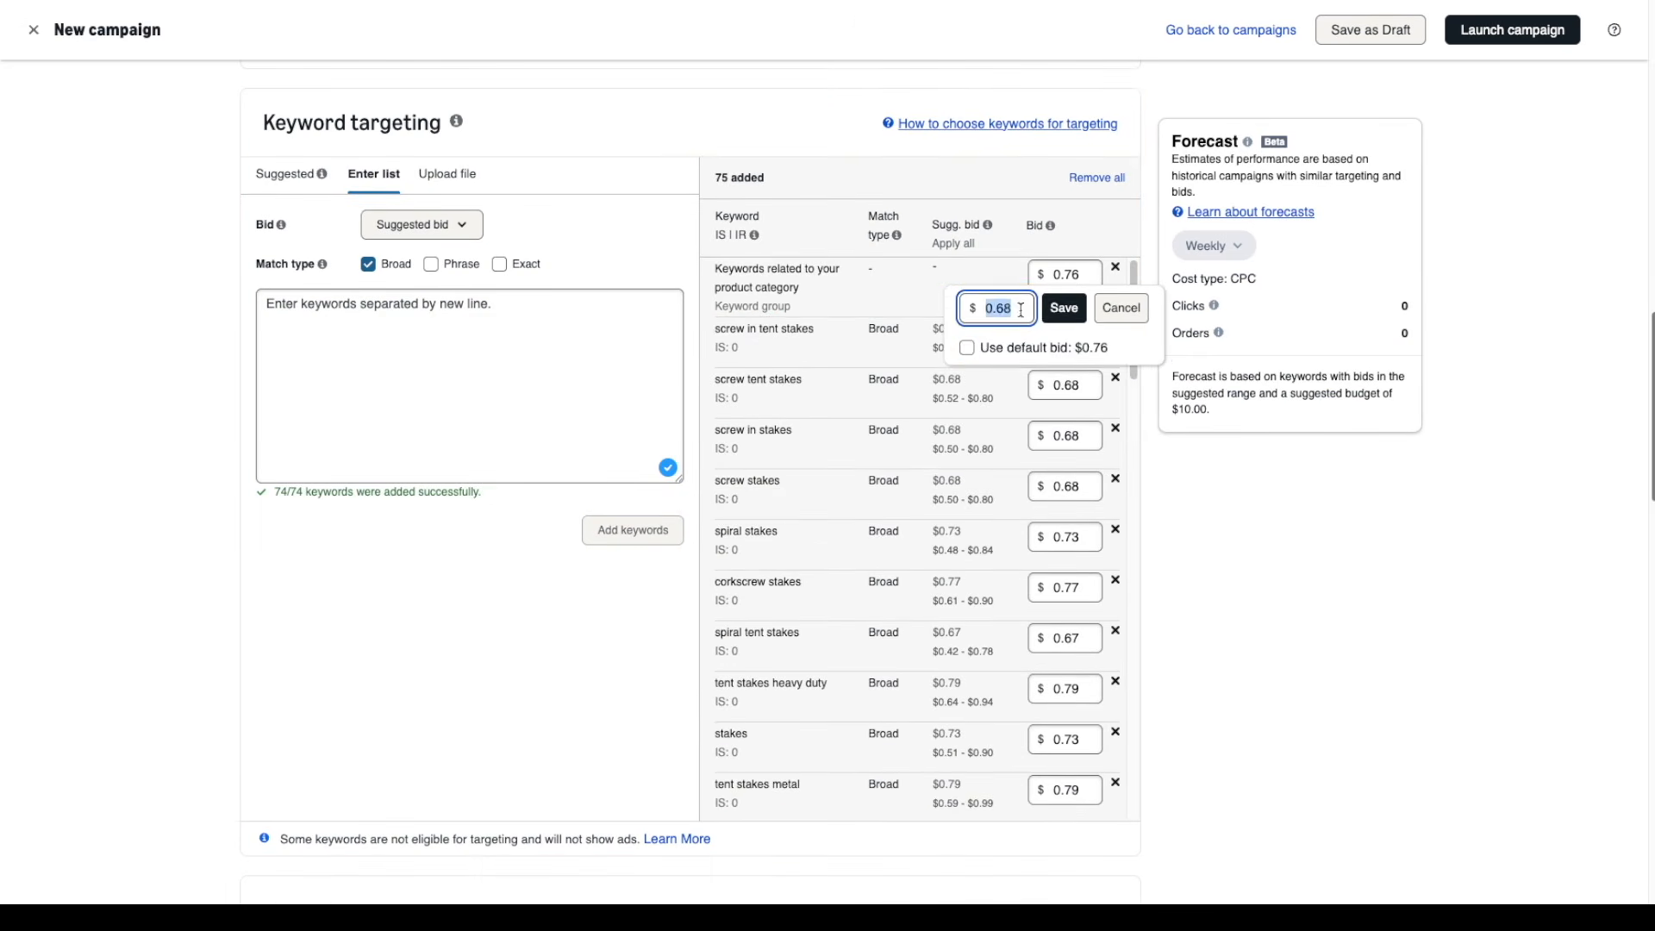
{"action": "type", "text": "1.00"}
{"action": "key", "text": "Return"}
{"action": "left_click", "coordinate": [1069, 386]}
{"action": "type", "text": "1.00"}
{"action": "key", "text": "Return"}
{"action": "left_click", "coordinate": [1069, 437]}
{"action": "key", "text": "Return"}
{"action": "left_click", "coordinate": [1065, 486]}
{"action": "type", "text": "1.00"}
{"action": "key", "text": "Return"}
{"action": "left_click", "coordinate": [1065, 537]}
{"action": "type", "text": "1.00"}
{"action": "key", "text": "Return"}
{"action": "left_click", "coordinate": [1065, 587]}
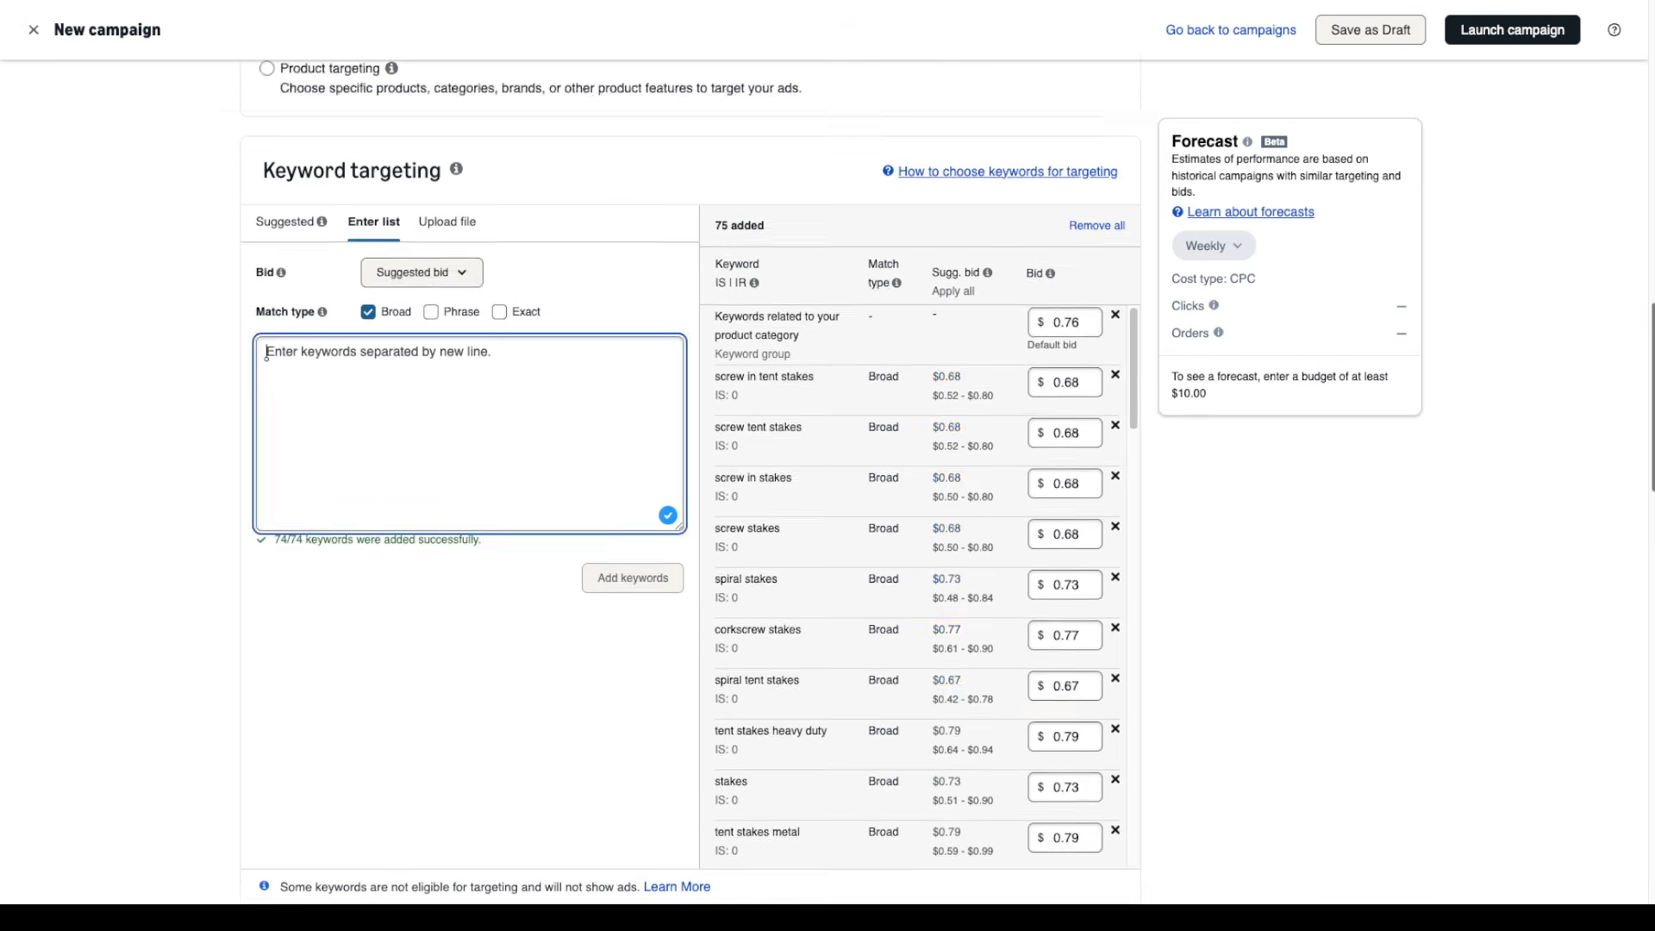
Replace the campaign name with "Tent Stakes - Sale Volume - Broad" and set the daily budget to $100
{"action": "scroll", "coordinate": [1611, 558], "scroll_direction": "down", "scroll_amount": 10}
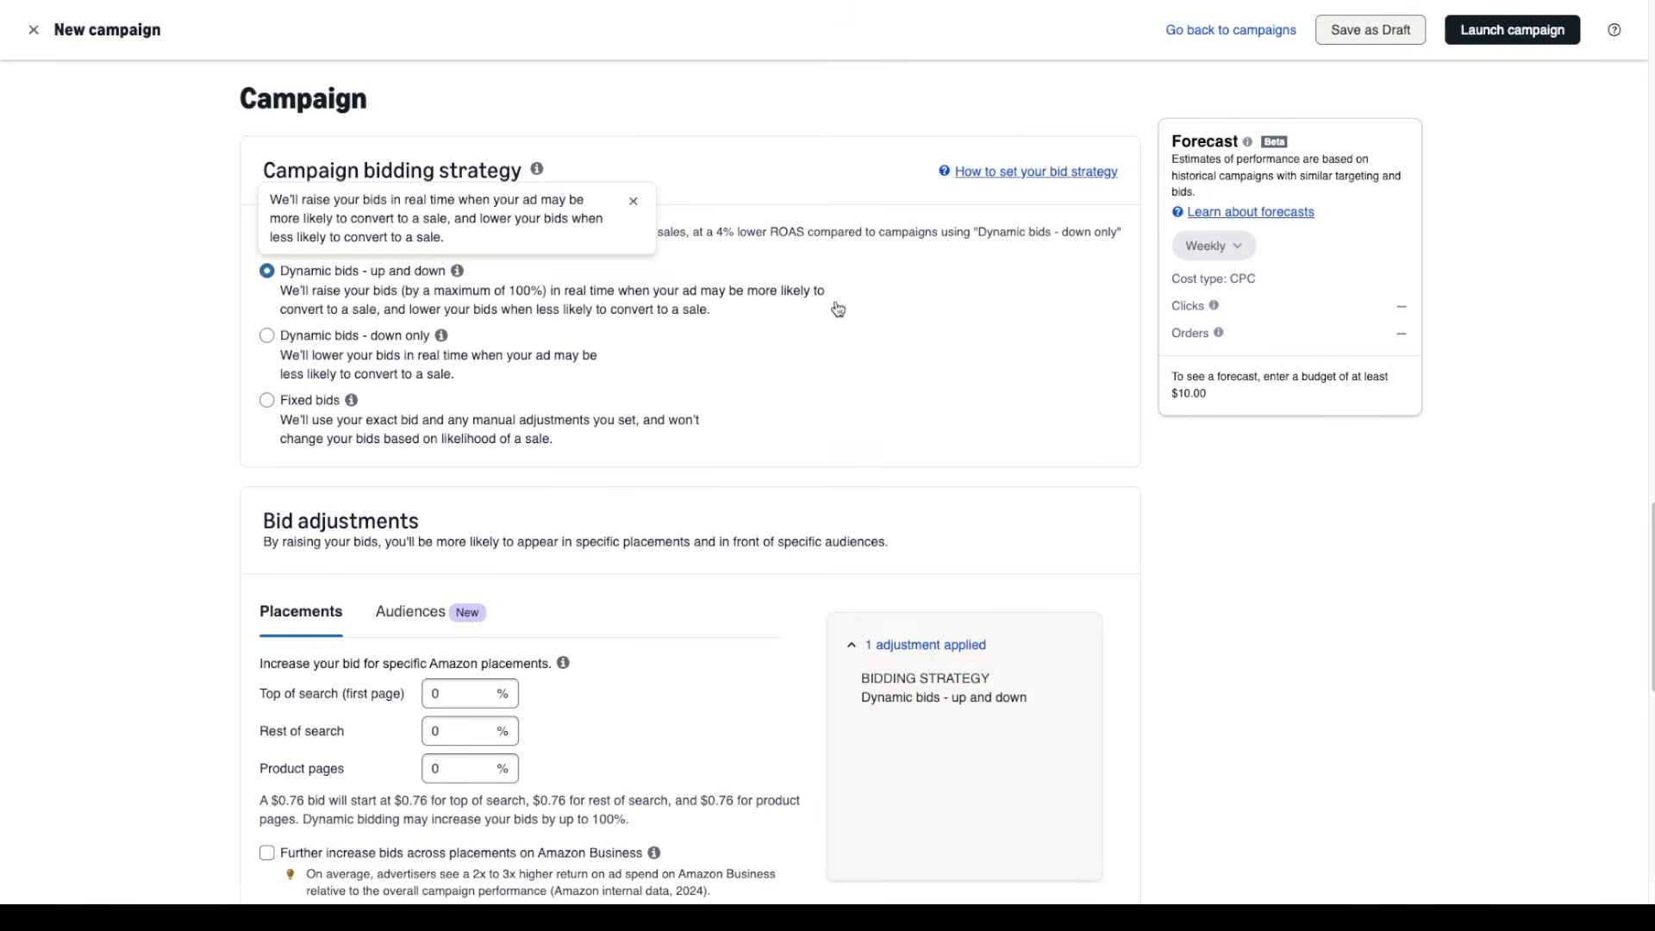
{"action": "scroll", "coordinate": [1640, 529], "scroll_direction": "down", "scroll_amount": 7}
{"action": "scroll", "coordinate": [690, 483], "scroll_direction": "down", "scroll_amount": 3}
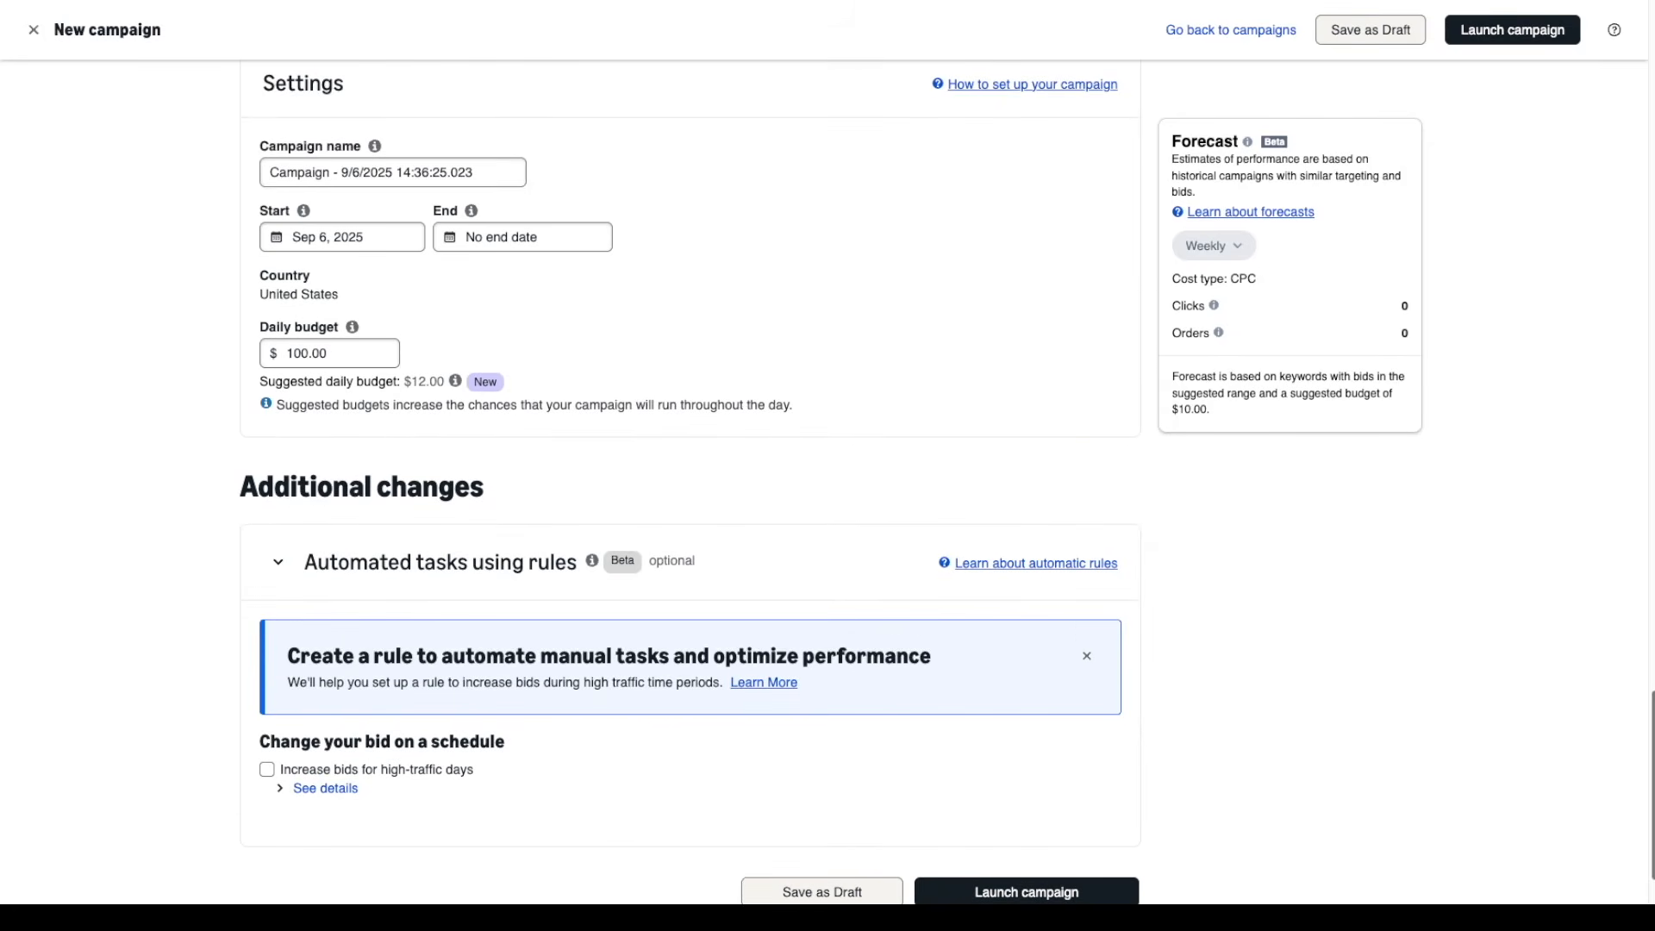
{"action": "triple_click", "coordinate": [480, 169]}
{"action": "type", "text": "Tent Stakes - Sale Volume - Broad"}
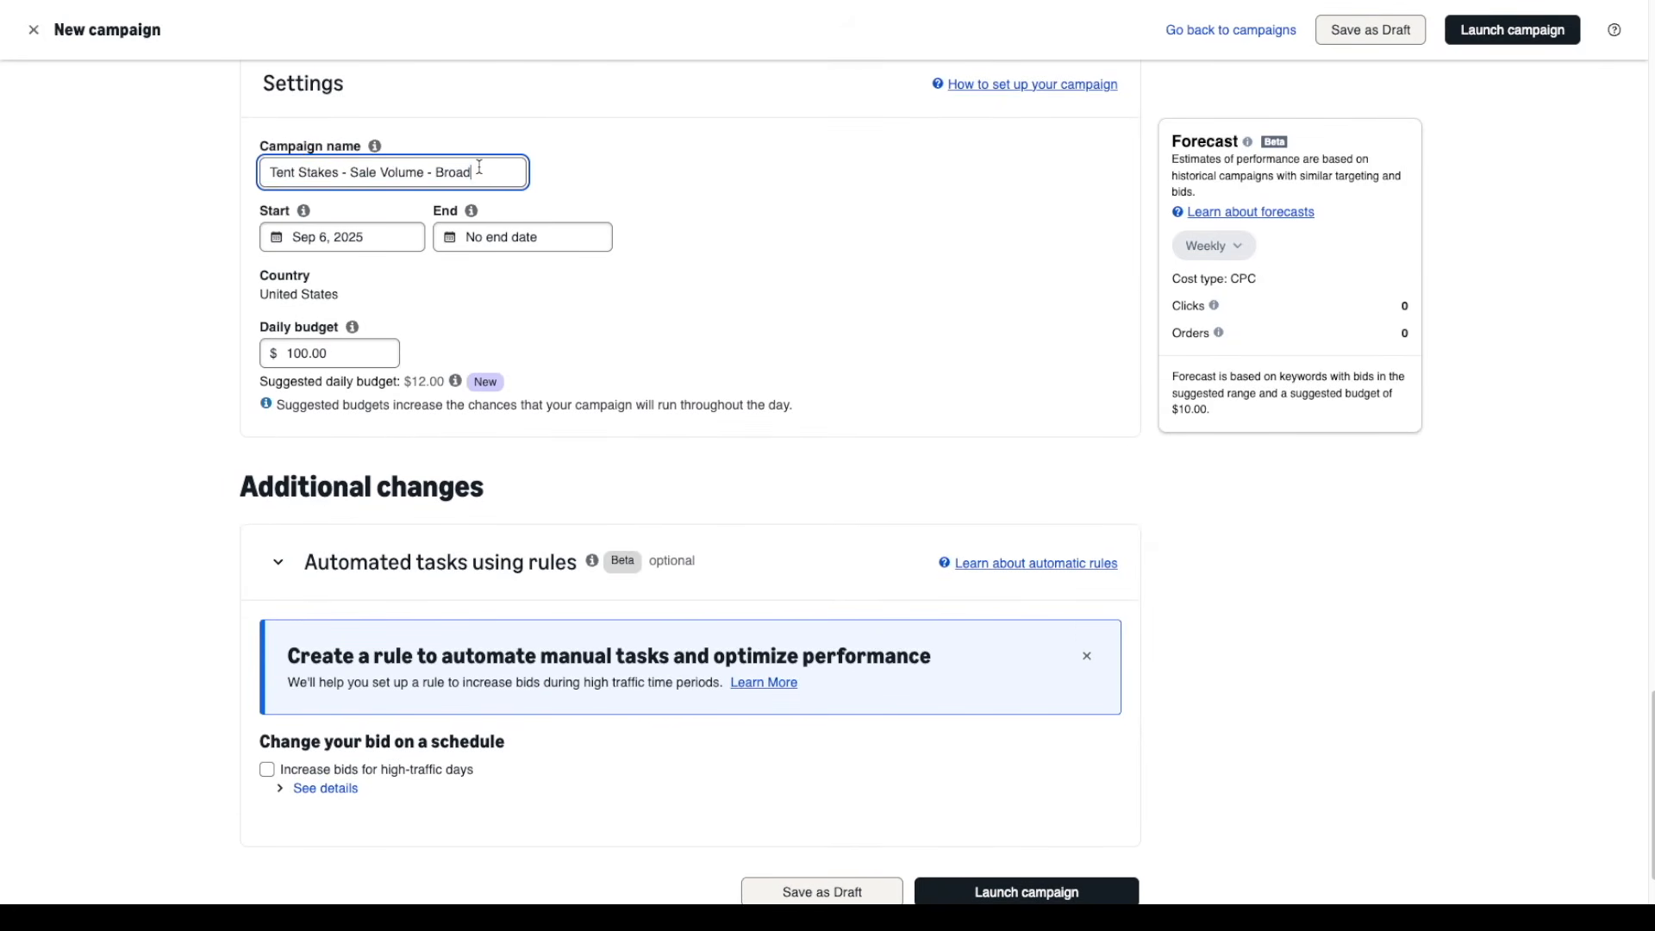
{"action": "triple_click", "coordinate": [362, 353]}
{"action": "type", "text": "20"}
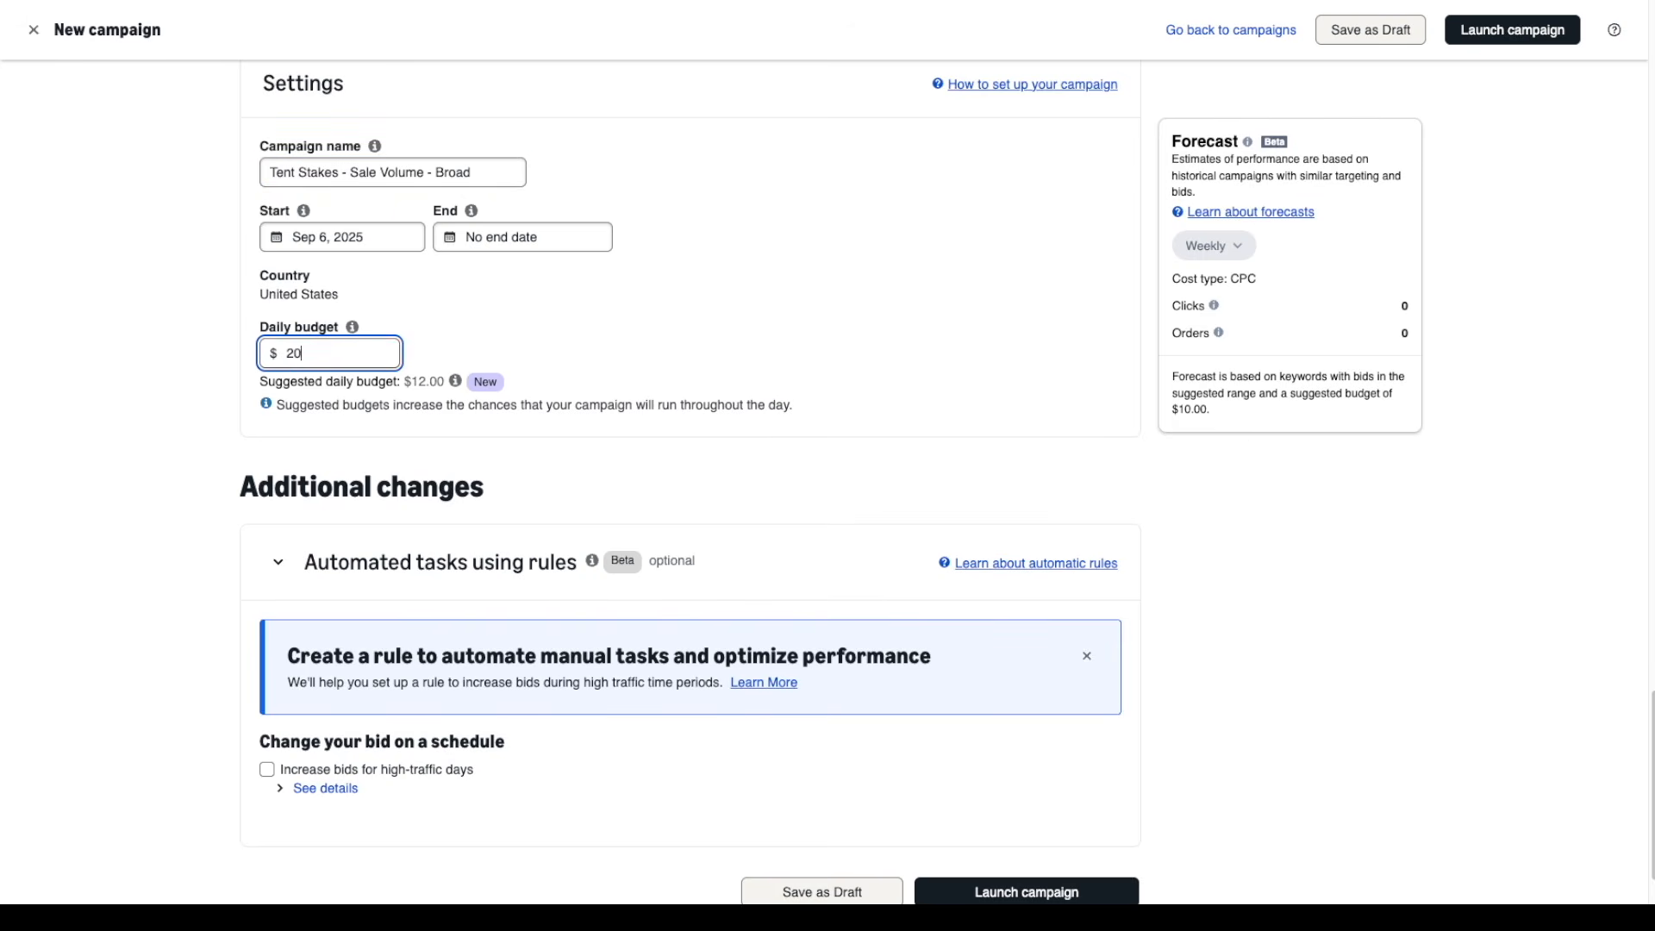
{"action": "key", "text": "BackSpace"}
{"action": "key", "text": "BackSpace"}
{"action": "type", "text": "100"}
{"action": "scroll", "coordinate": [694, 439], "scroll_direction": "down", "scroll_amount": 2}
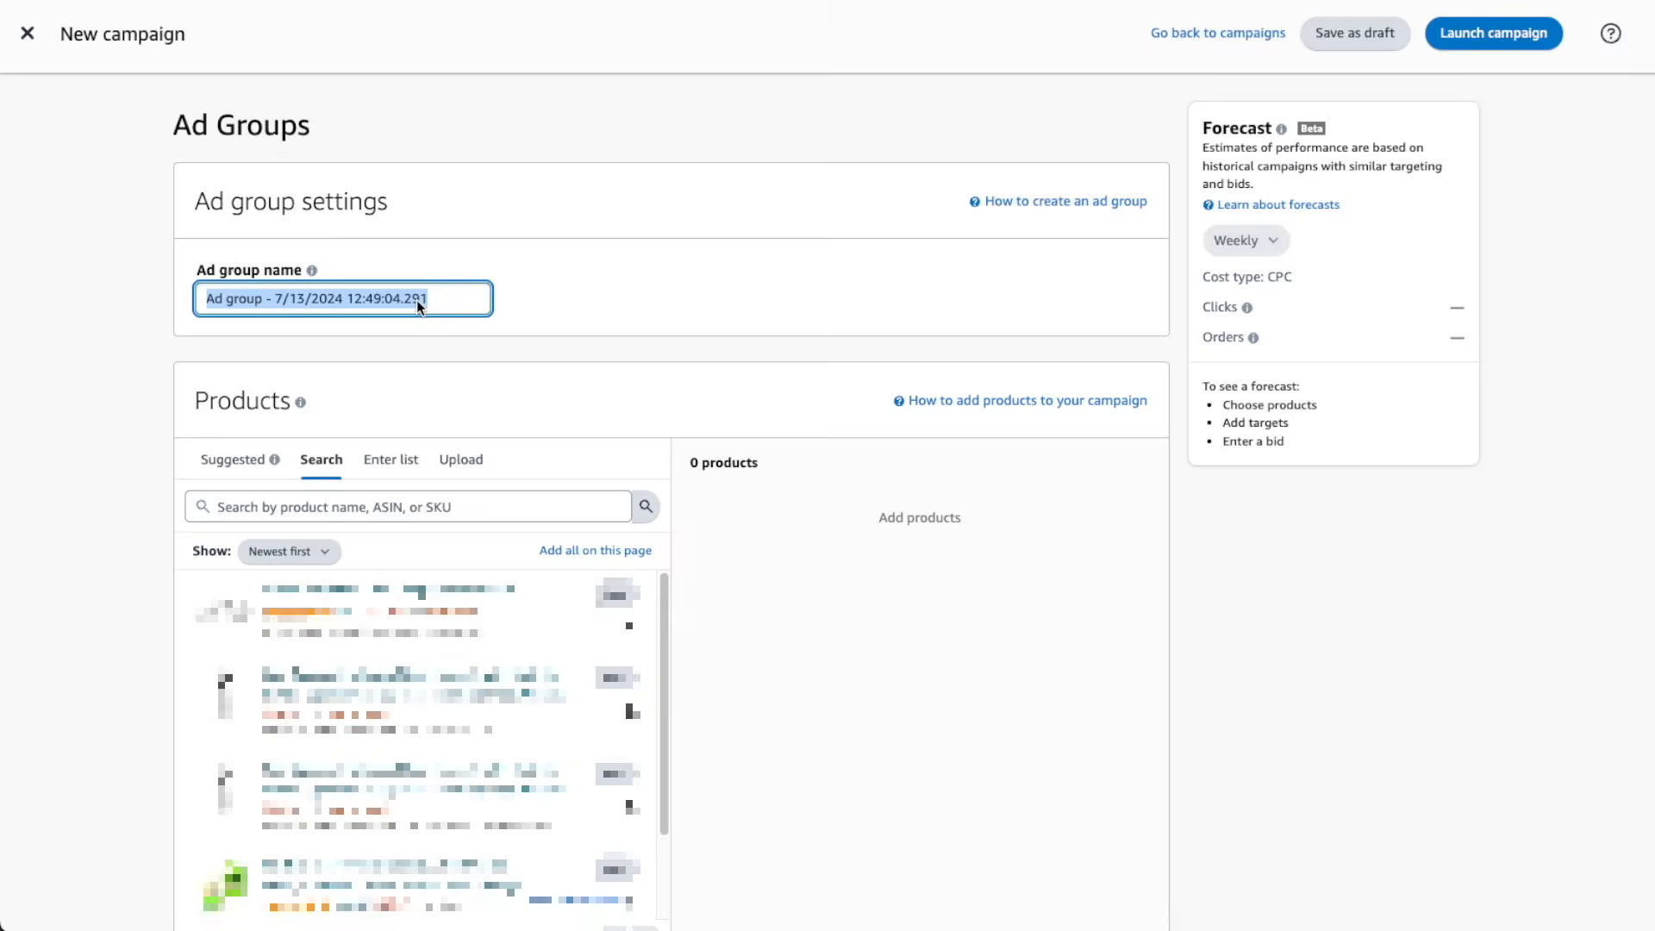
Name the new ad group "Tent Stake - Suggested - Broad" and add the third listed product
{"action": "type", "text": "Tent Stake - Suggested - Broad"}
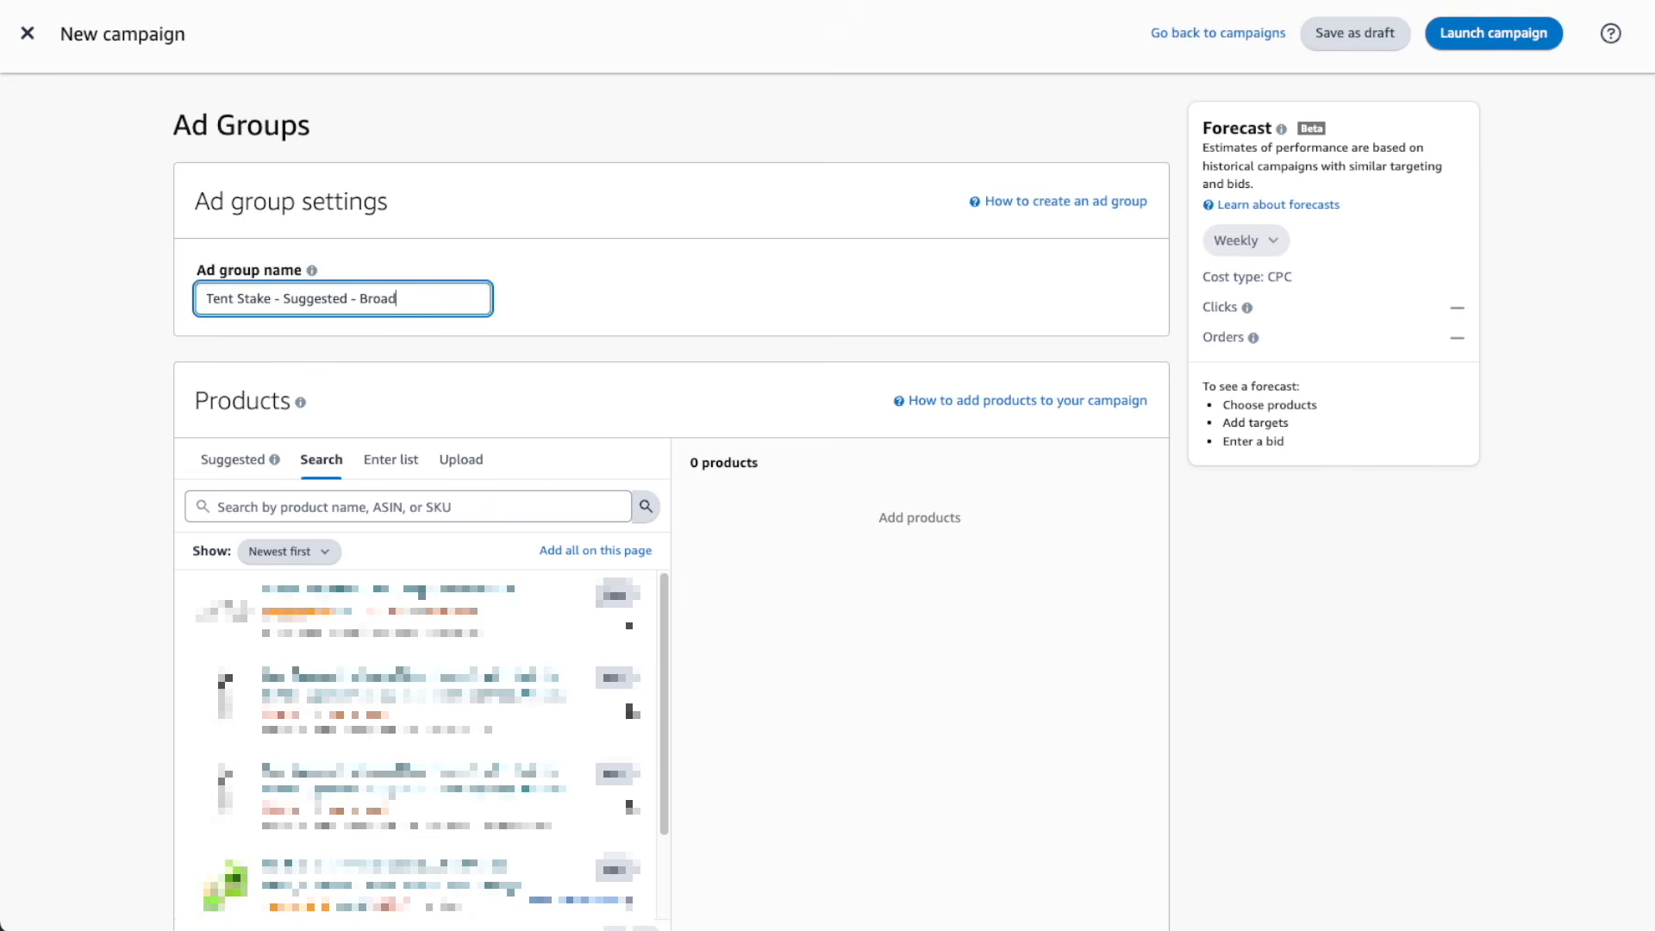
{"action": "left_click", "coordinate": [625, 775]}
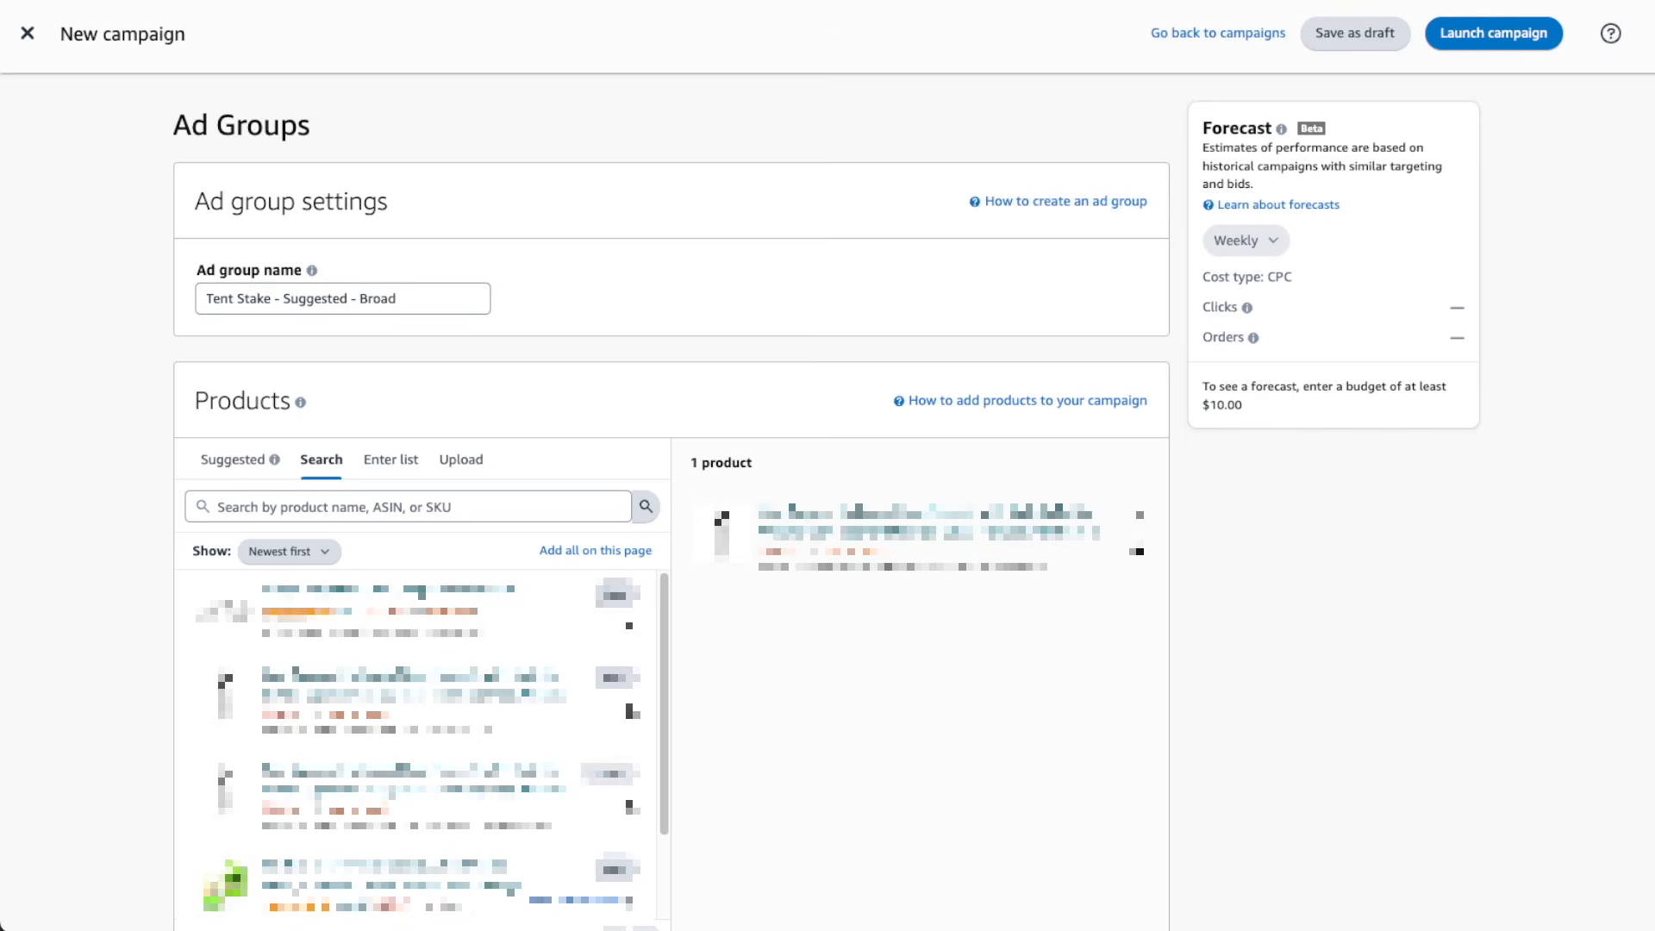
Switch to manual targeting and change the keyword bid option to the regular "Suggested bid"
{"action": "scroll", "coordinate": [672, 518], "scroll_direction": "down", "scroll_amount": 10}
{"action": "left_click", "coordinate": [204, 224]}
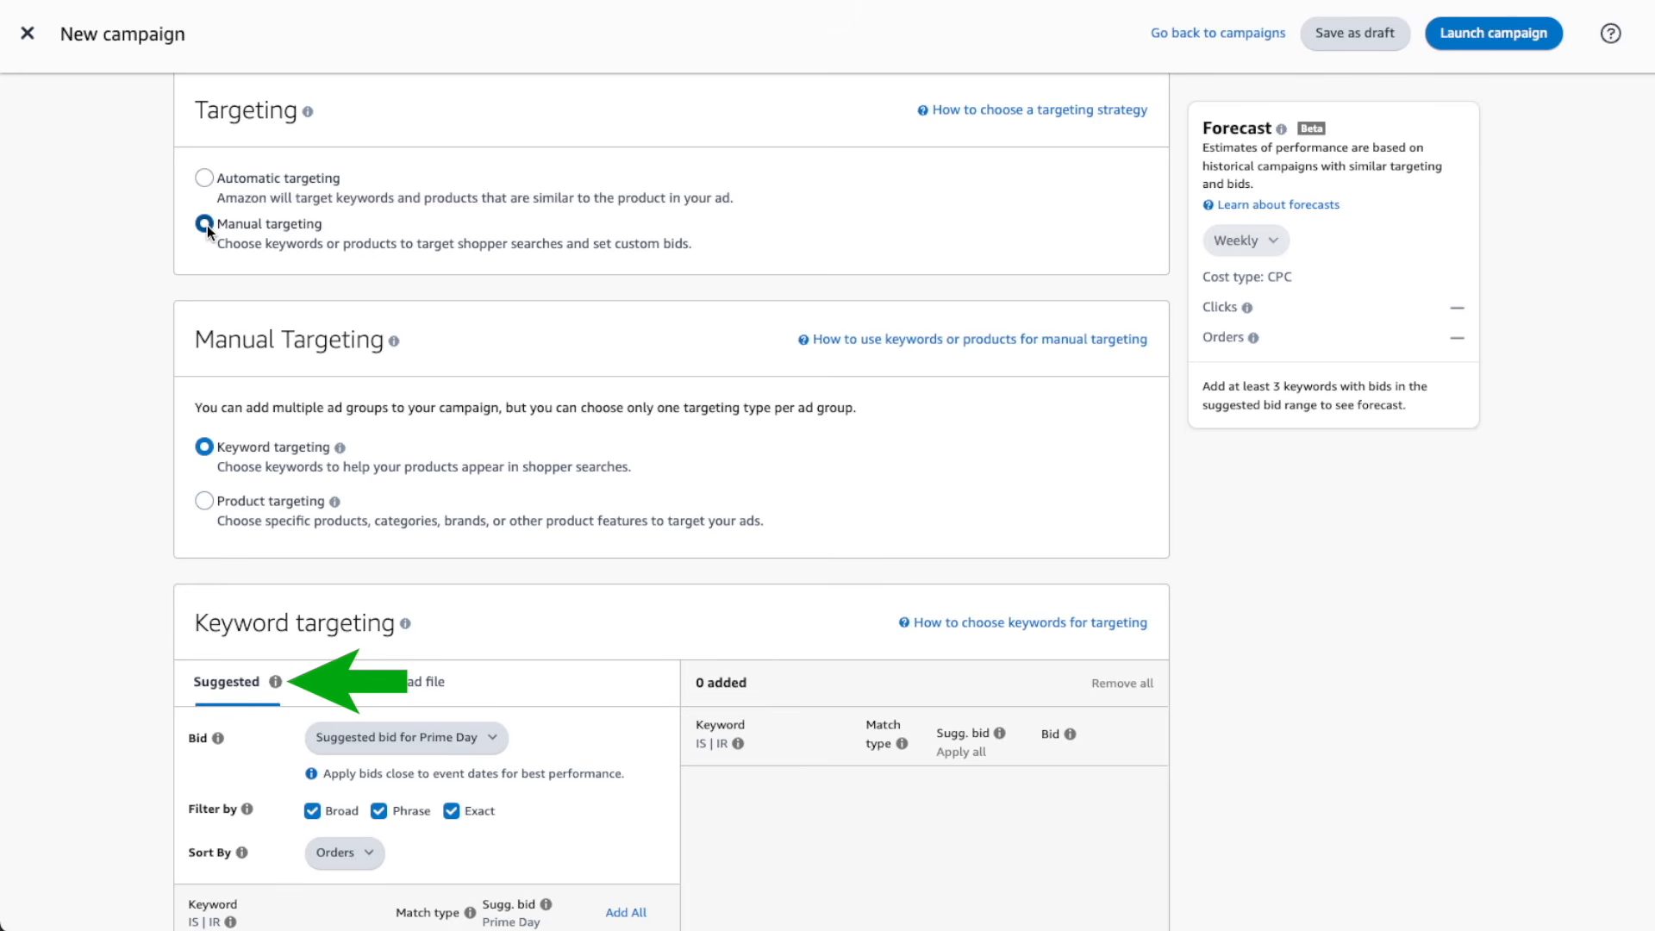
{"action": "left_click", "coordinate": [464, 740]}
{"action": "left_click", "coordinate": [457, 724]}
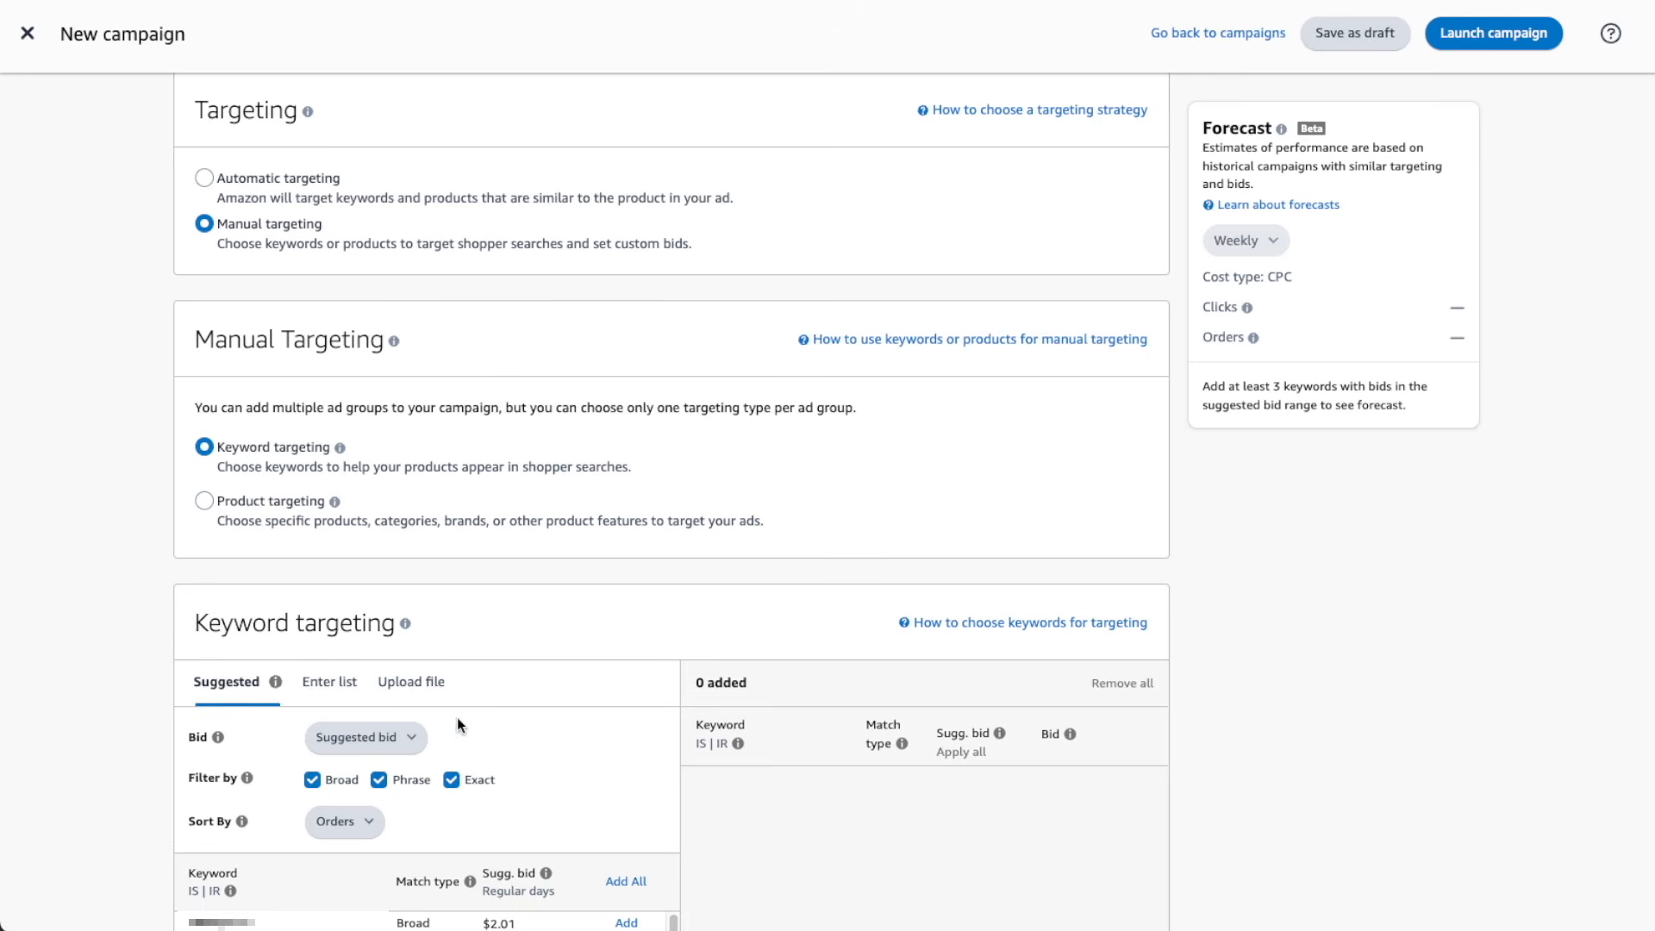
Filter the suggested keywords to broad match only and add all of them to the campaign
{"action": "left_click", "coordinate": [448, 778]}
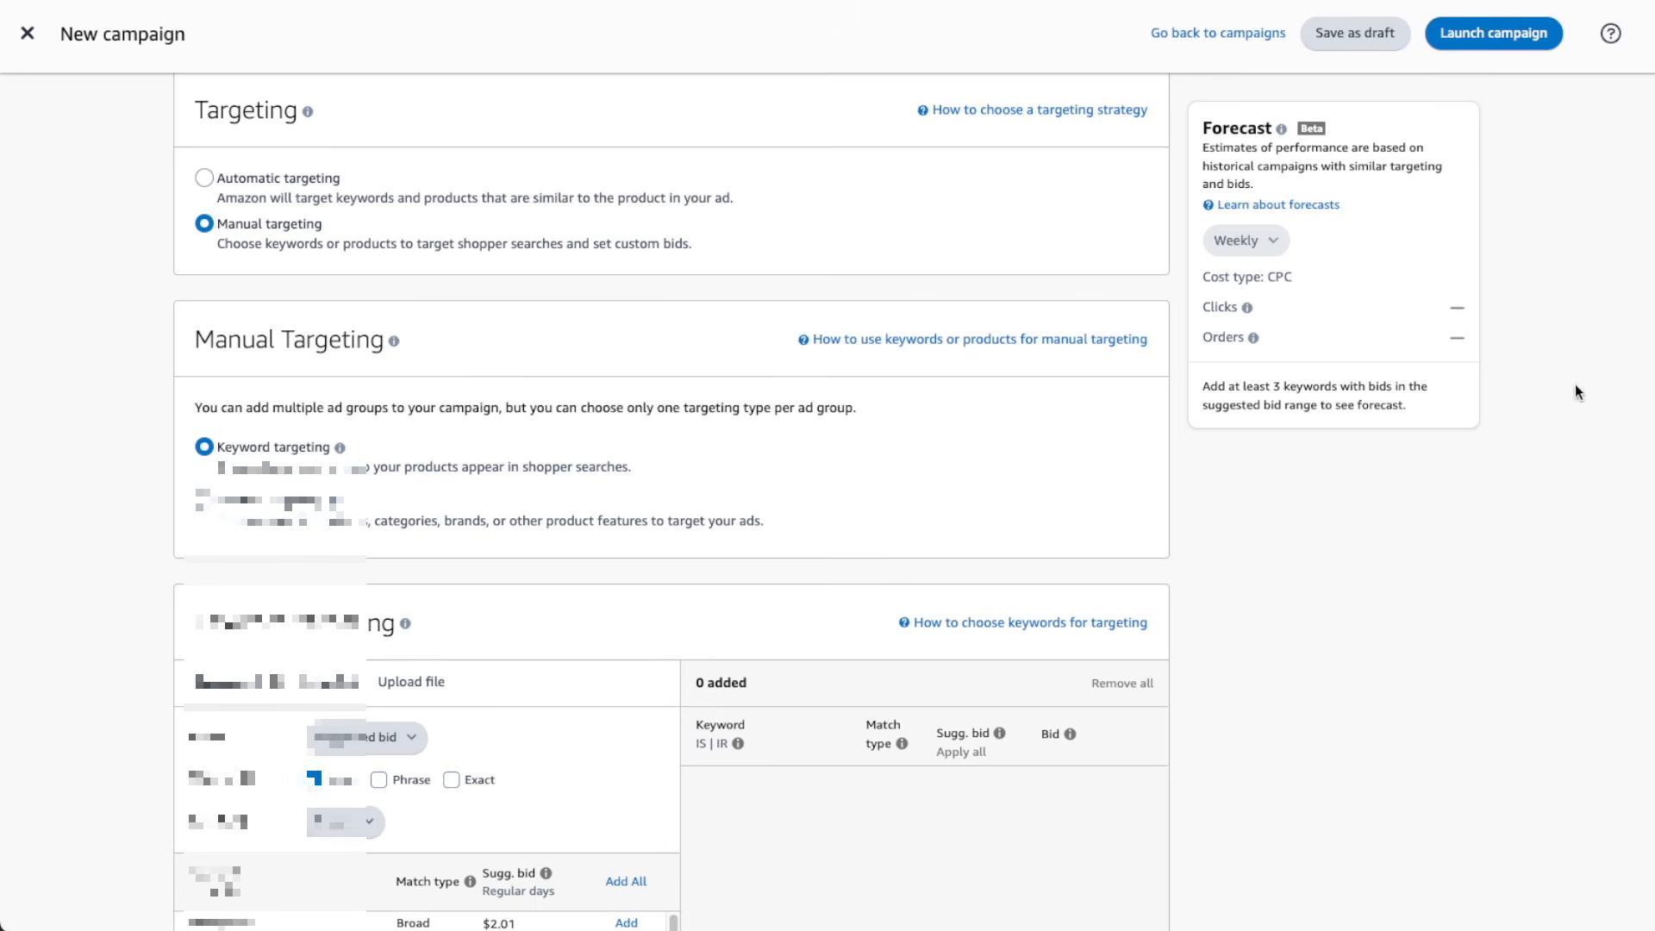
{"action": "scroll", "coordinate": [1574, 388], "scroll_direction": "down", "scroll_amount": 5}
{"action": "scroll", "coordinate": [1574, 388], "scroll_direction": "down", "scroll_amount": 1}
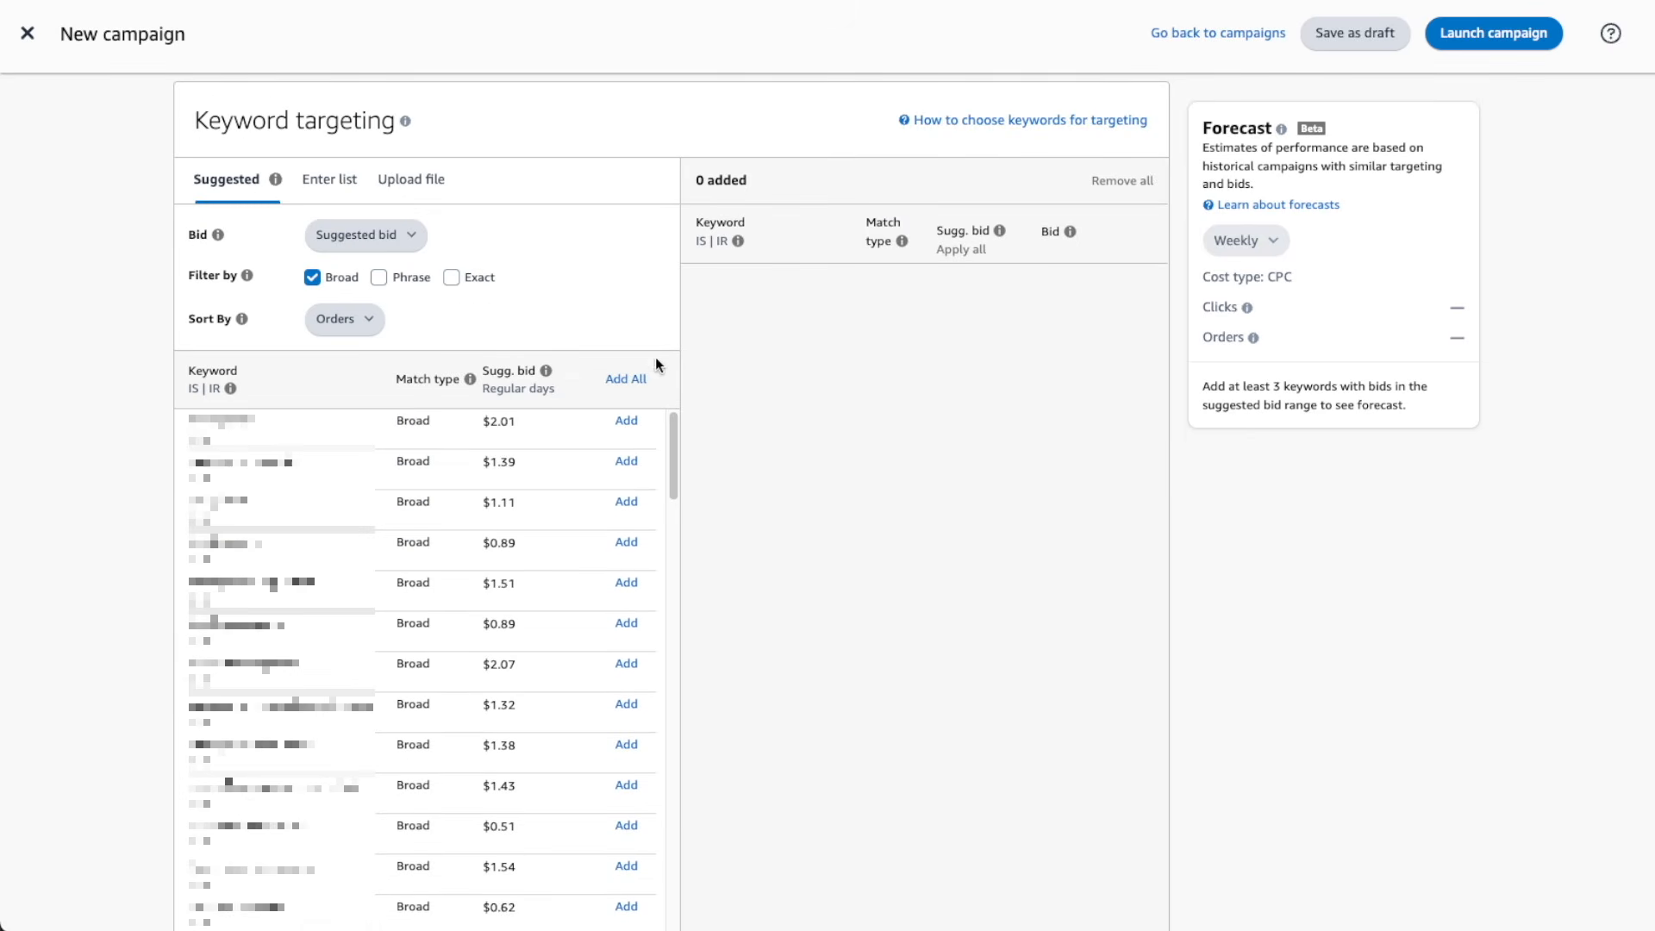
{"action": "left_click", "coordinate": [627, 379]}
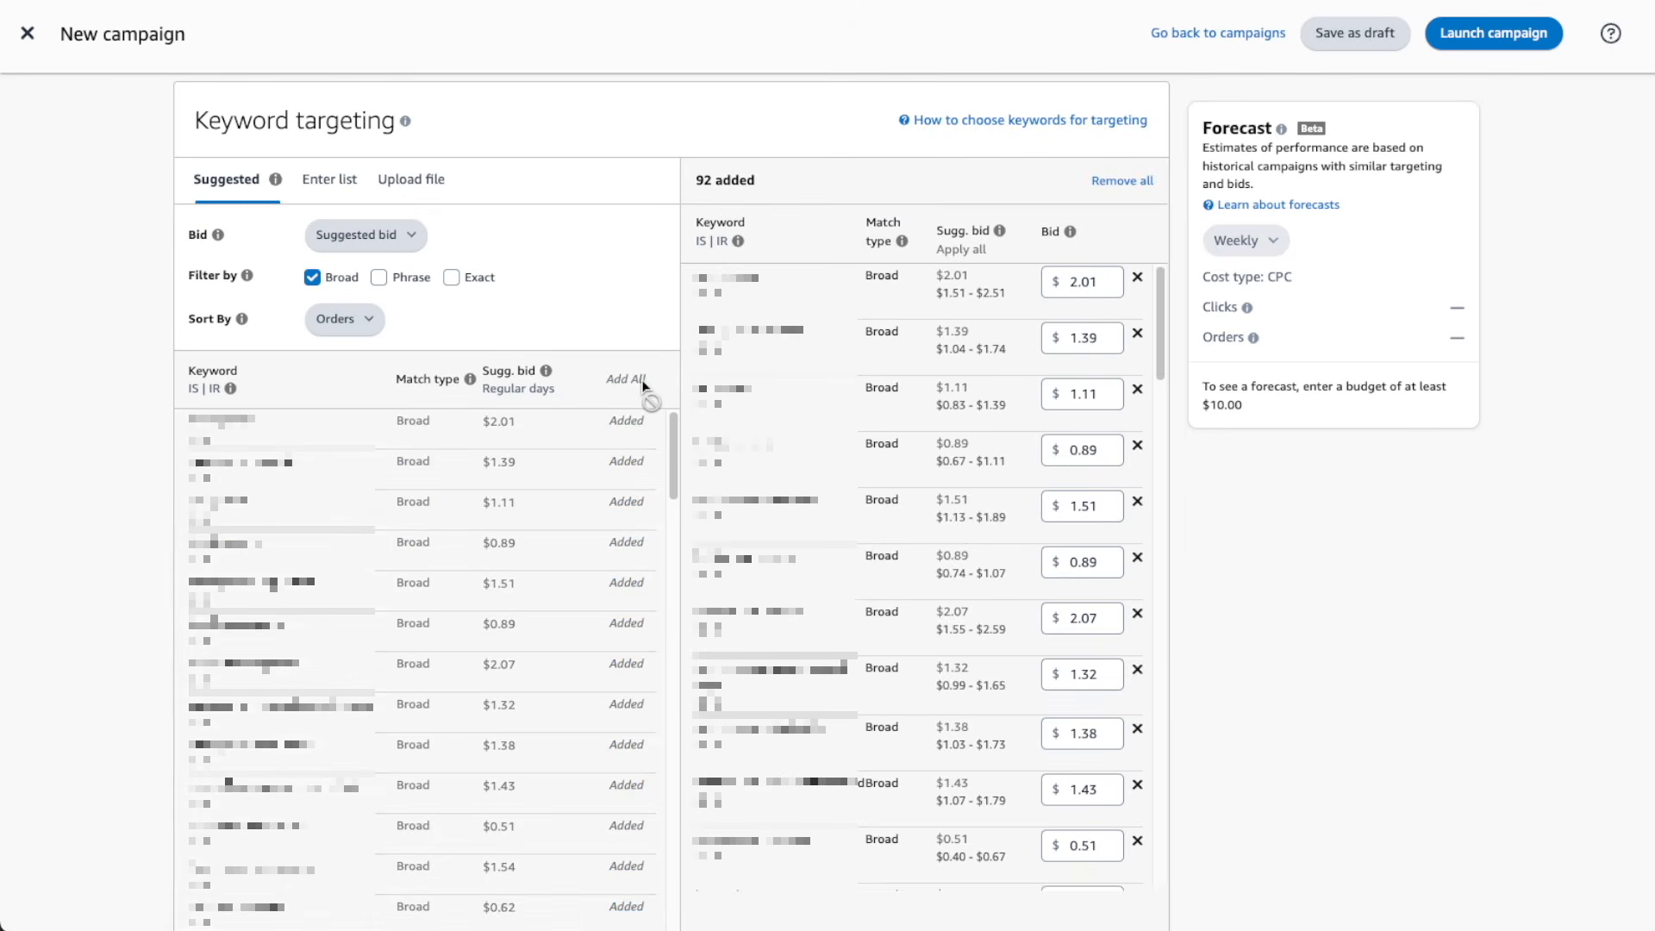
Replace the campaign name with "Tent Stake - Suggested - Broad" and start entering the daily budget
{"action": "scroll", "coordinate": [643, 387], "scroll_direction": "down", "scroll_amount": 15}
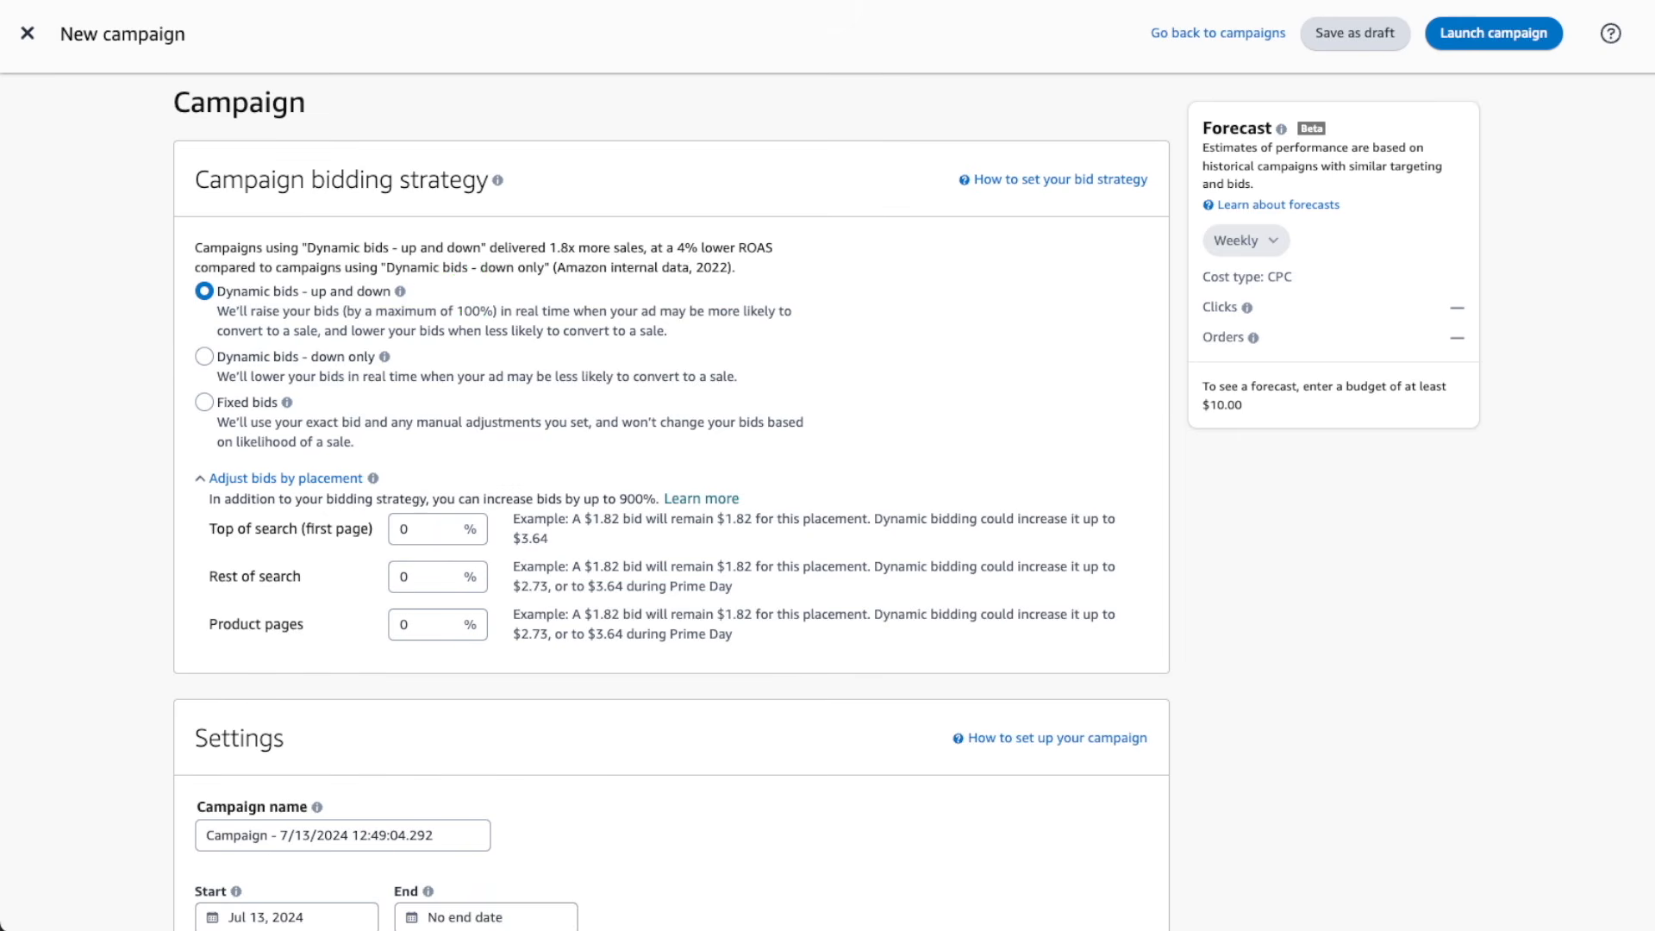
{"action": "scroll", "coordinate": [671, 483], "scroll_direction": "down", "scroll_amount": 6}
{"action": "triple_click", "coordinate": [437, 315]}
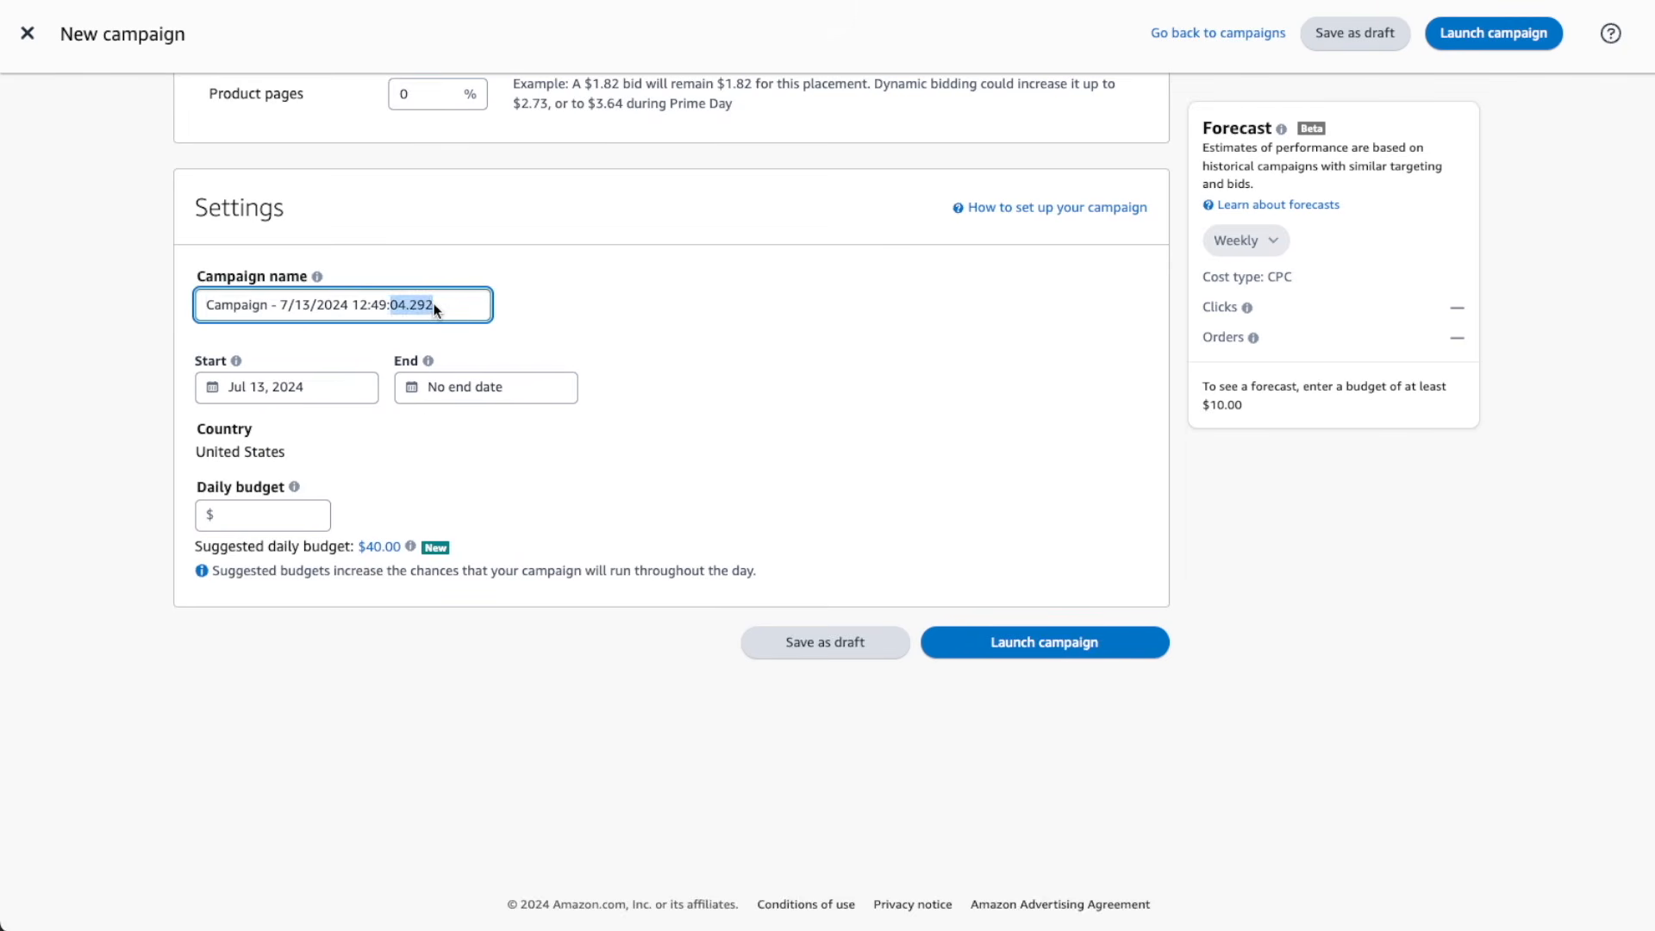
{"action": "type", "text": "Tent Stake - Suggested - Broad"}
{"action": "left_click", "coordinate": [270, 519]}
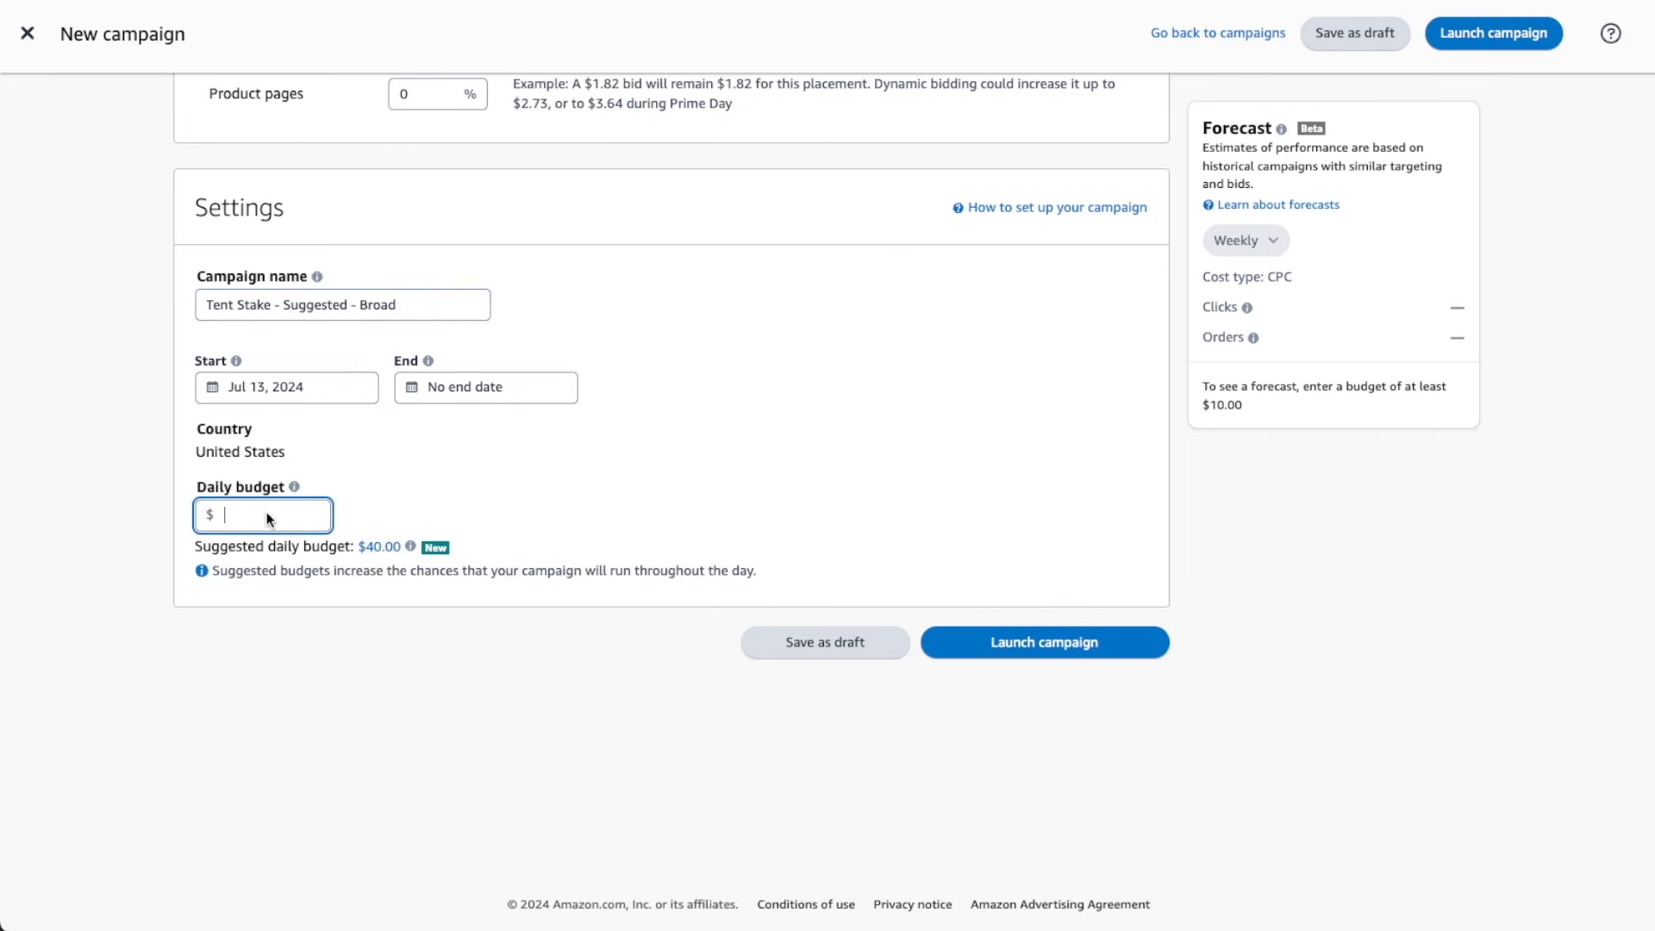
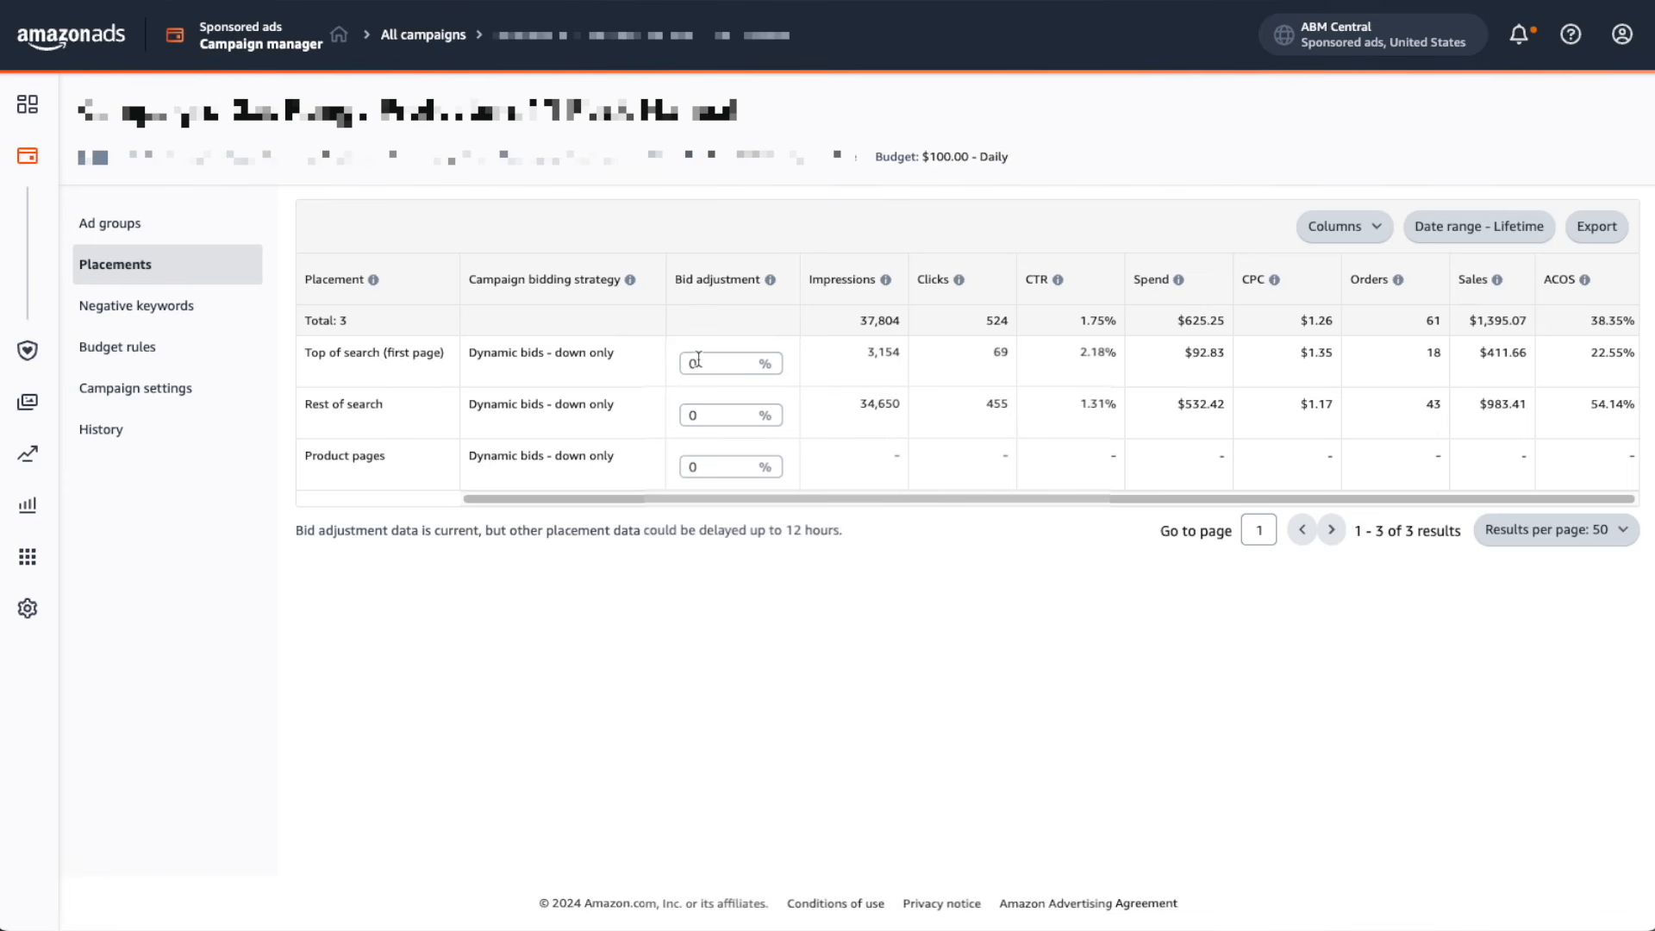
Set the bid adjustment for the Top of search (first page) placement to 10% and save it
{"action": "left_click", "coordinate": [699, 360]}
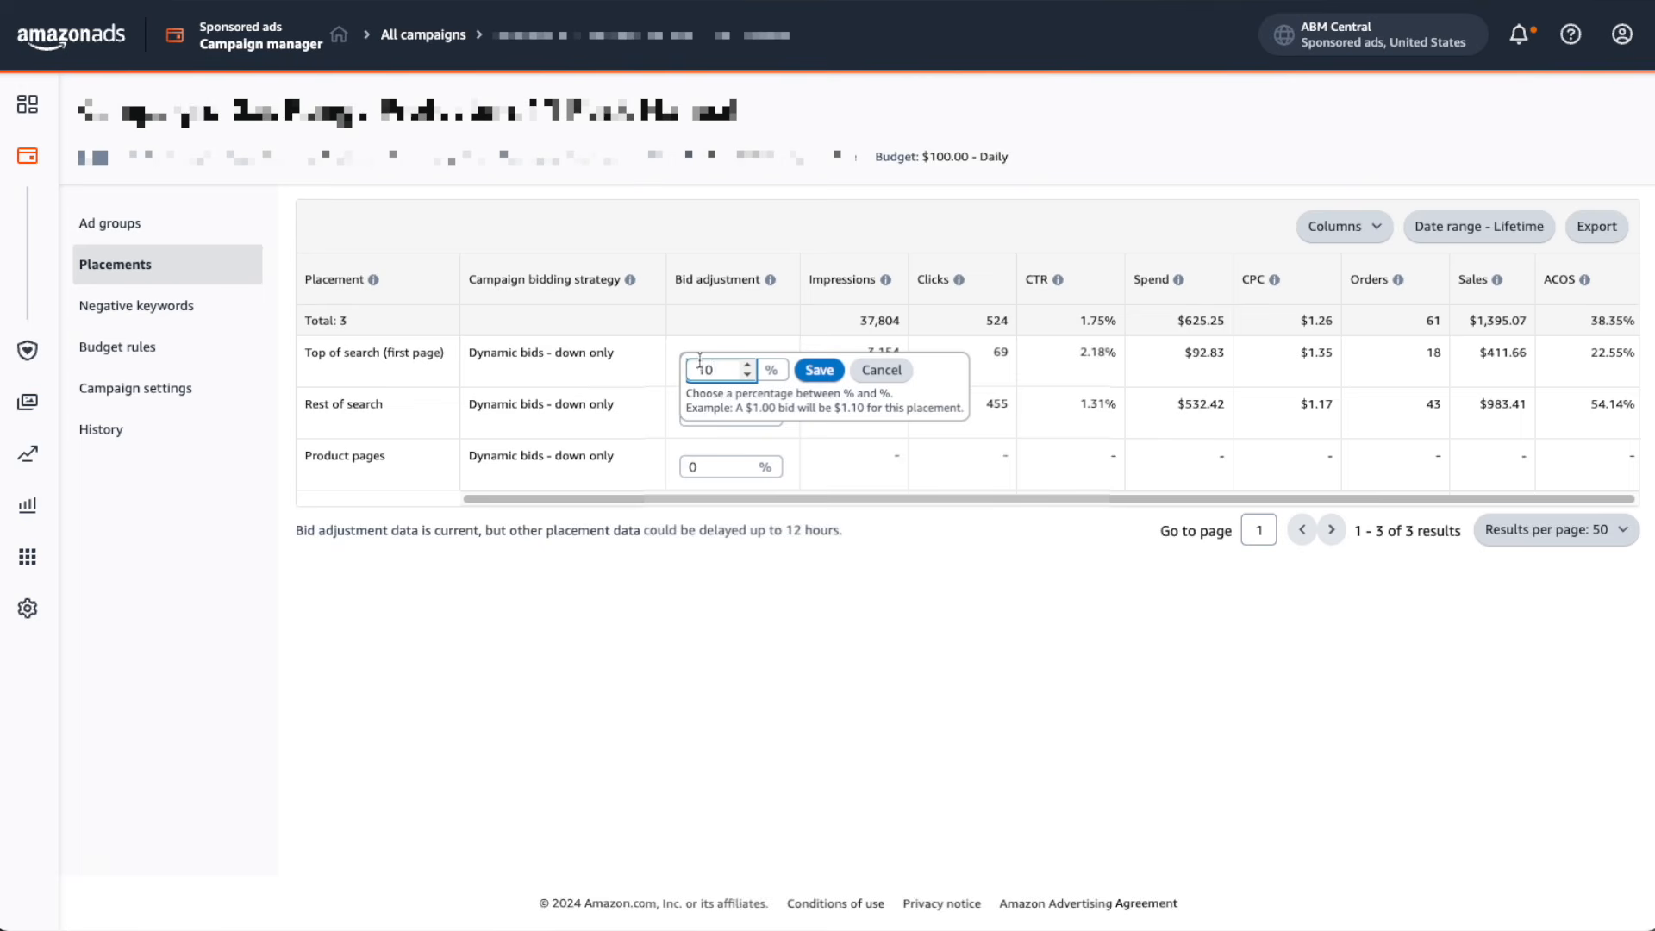
{"action": "left_click", "coordinate": [818, 370]}
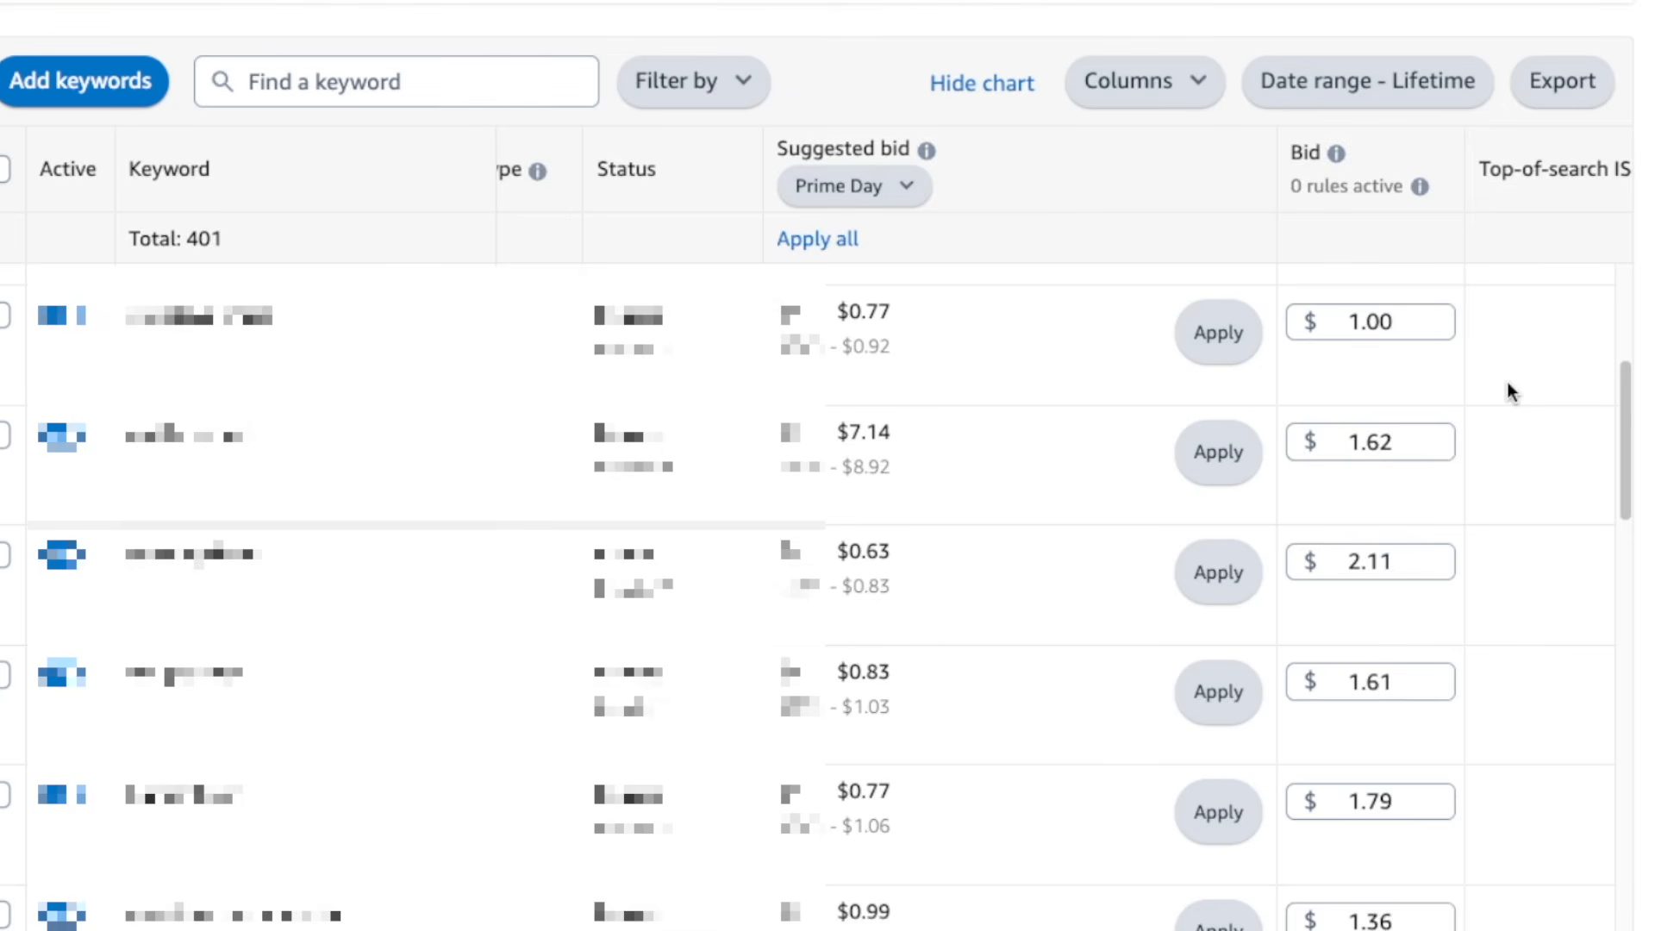
Lower the bid of the keyword currently bidding $1.00 to $0.90
{"action": "left_click", "coordinate": [1371, 326]}
{"action": "key", "text": "BackSpace"}
{"action": "type", "text": "0.90"}
{"action": "left_click", "coordinate": [1500, 331]}
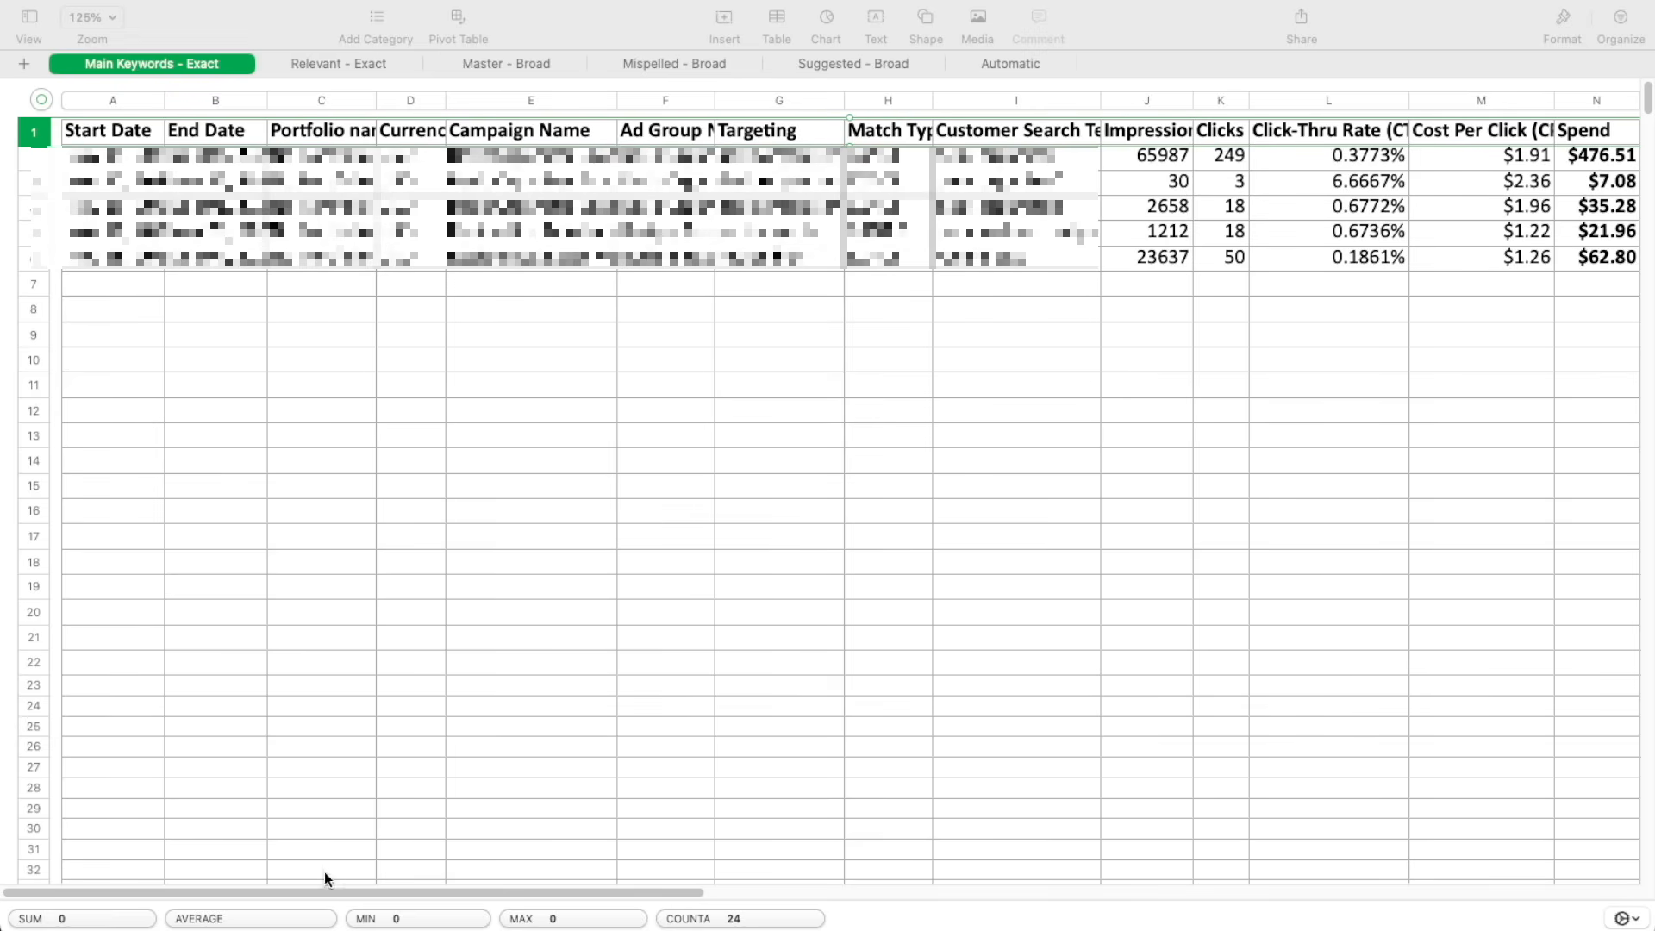
Switch to the Numbers spreadsheet and sort the Main Keywords - Exact sheet by the ACOS column in descending order
{"action": "left_click_drag", "start_coordinate": [419, 892], "coordinate": [510, 892]}
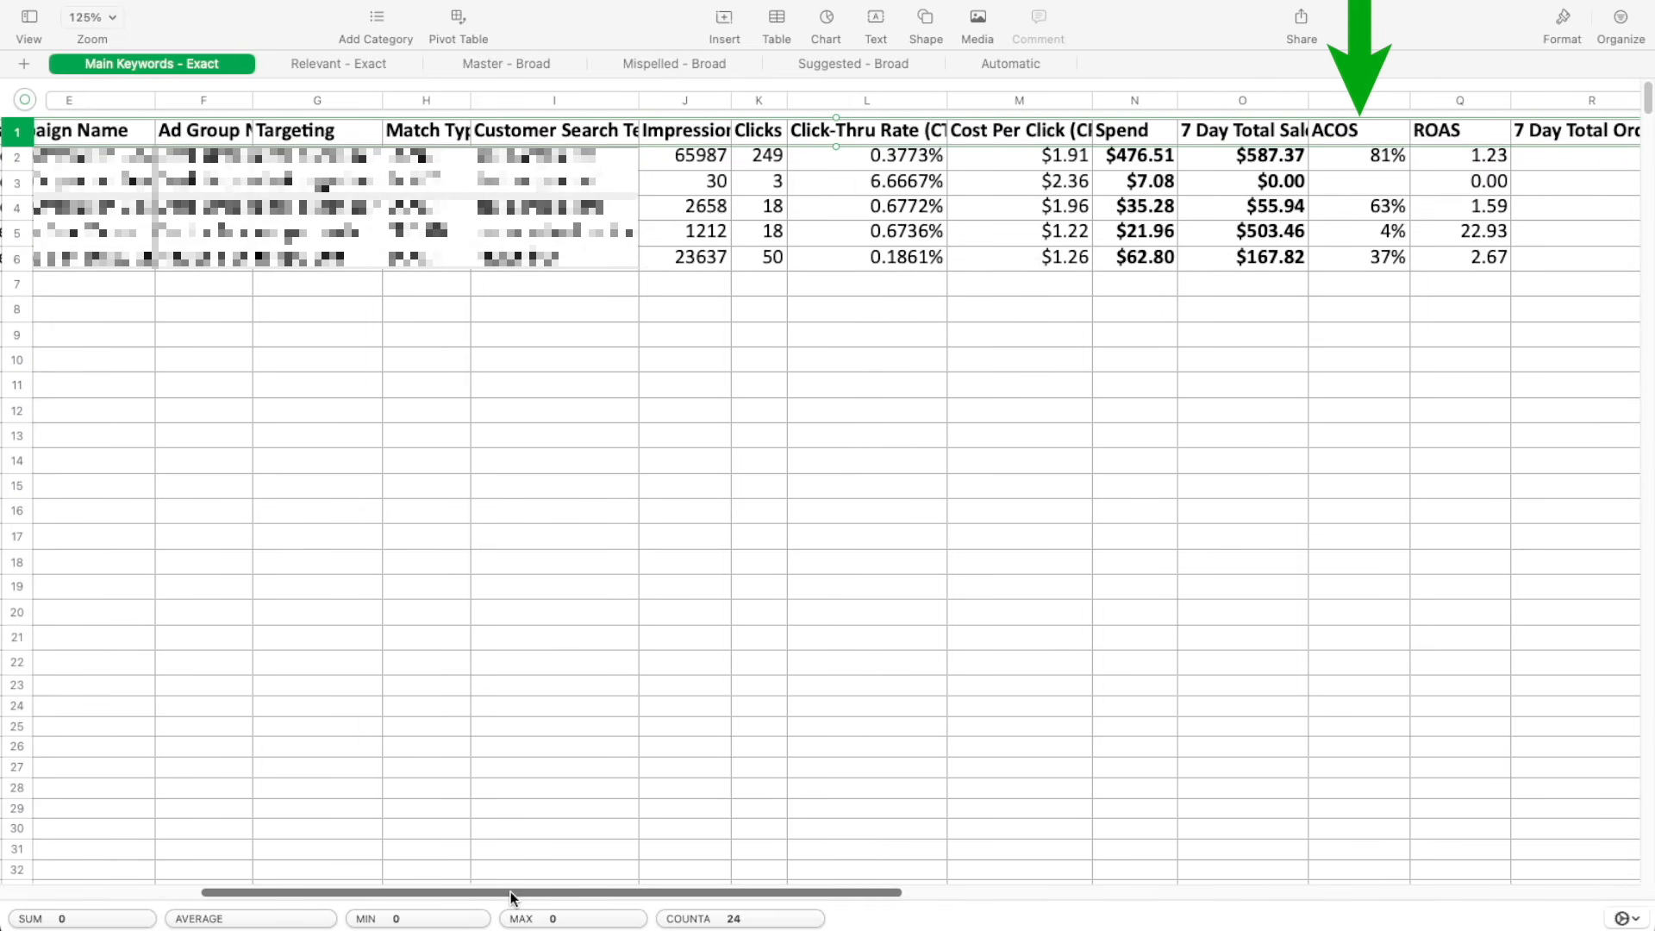
{"action": "left_click", "coordinate": [1405, 102]}
{"action": "left_click", "coordinate": [1400, 101]}
{"action": "left_click", "coordinate": [1425, 176]}
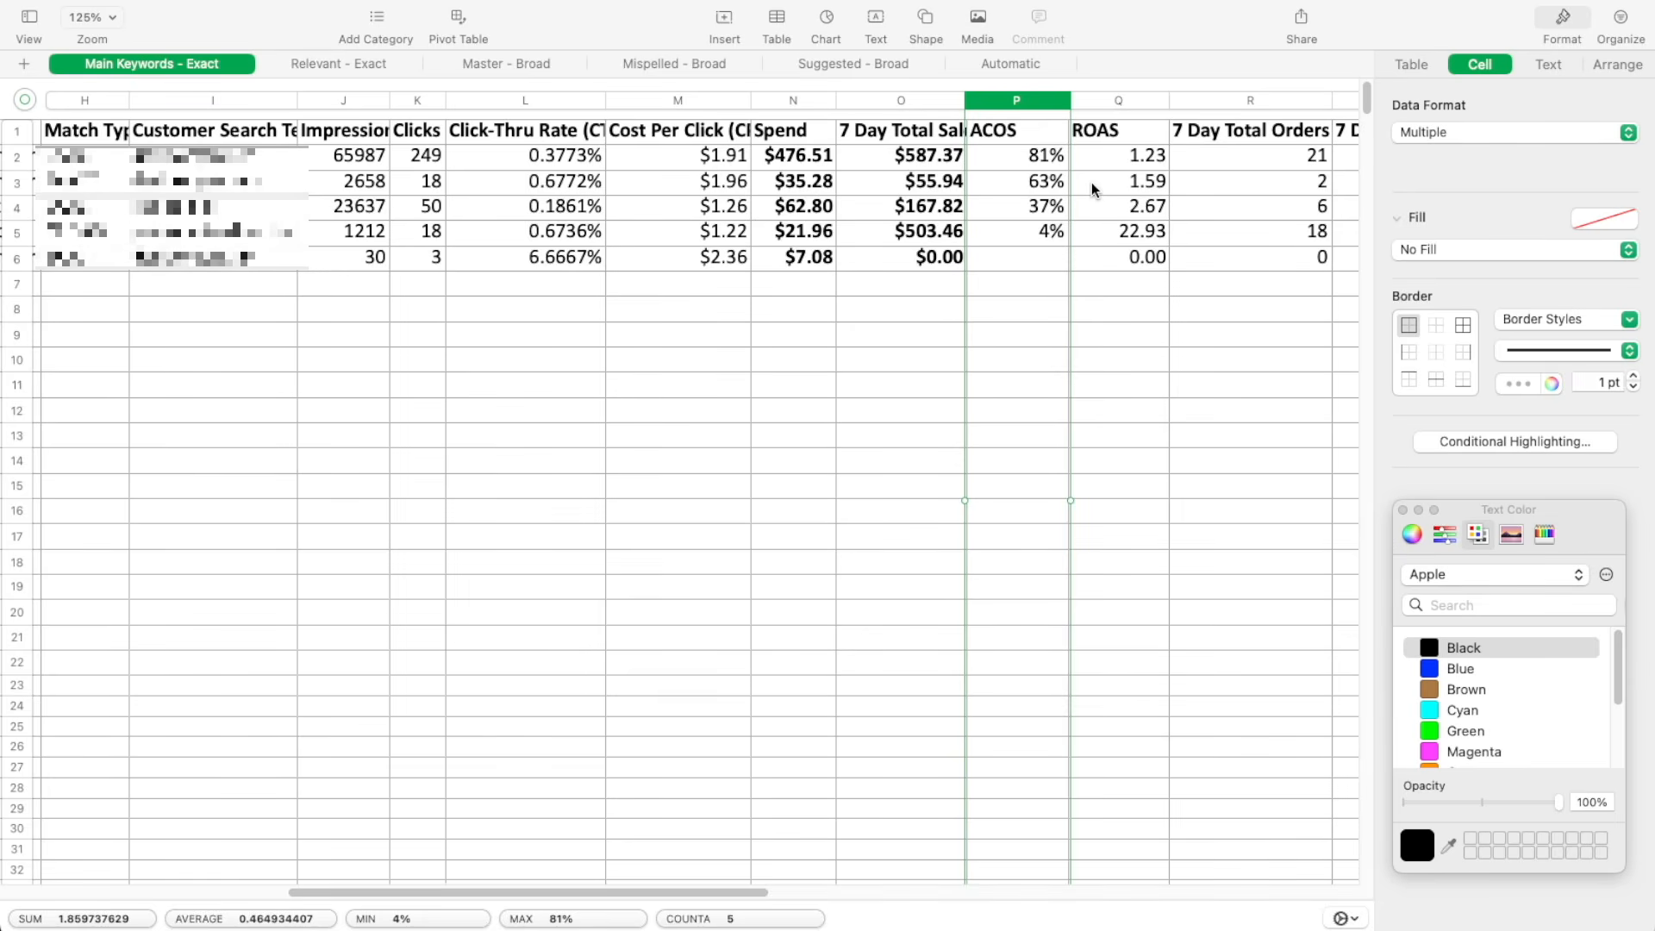
Apply a red color fill to rows 2 and 3, the two search terms with the highest ACOS
{"action": "left_click_drag", "start_coordinate": [17, 158], "coordinate": [23, 183]}
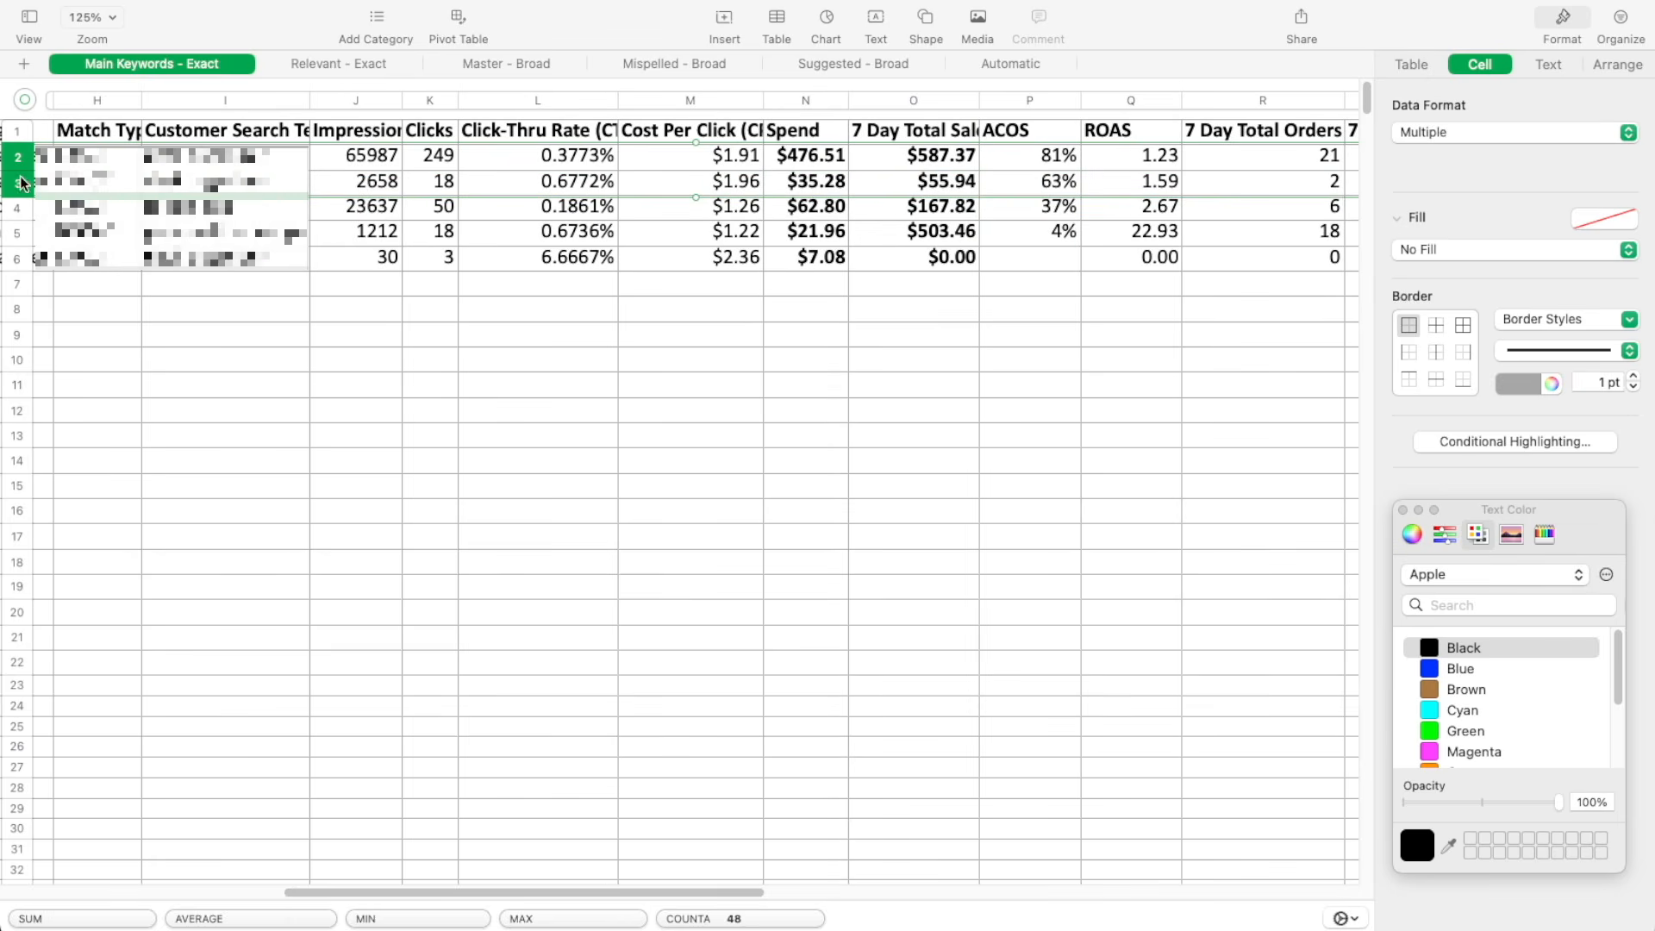
{"action": "left_click", "coordinate": [1618, 229]}
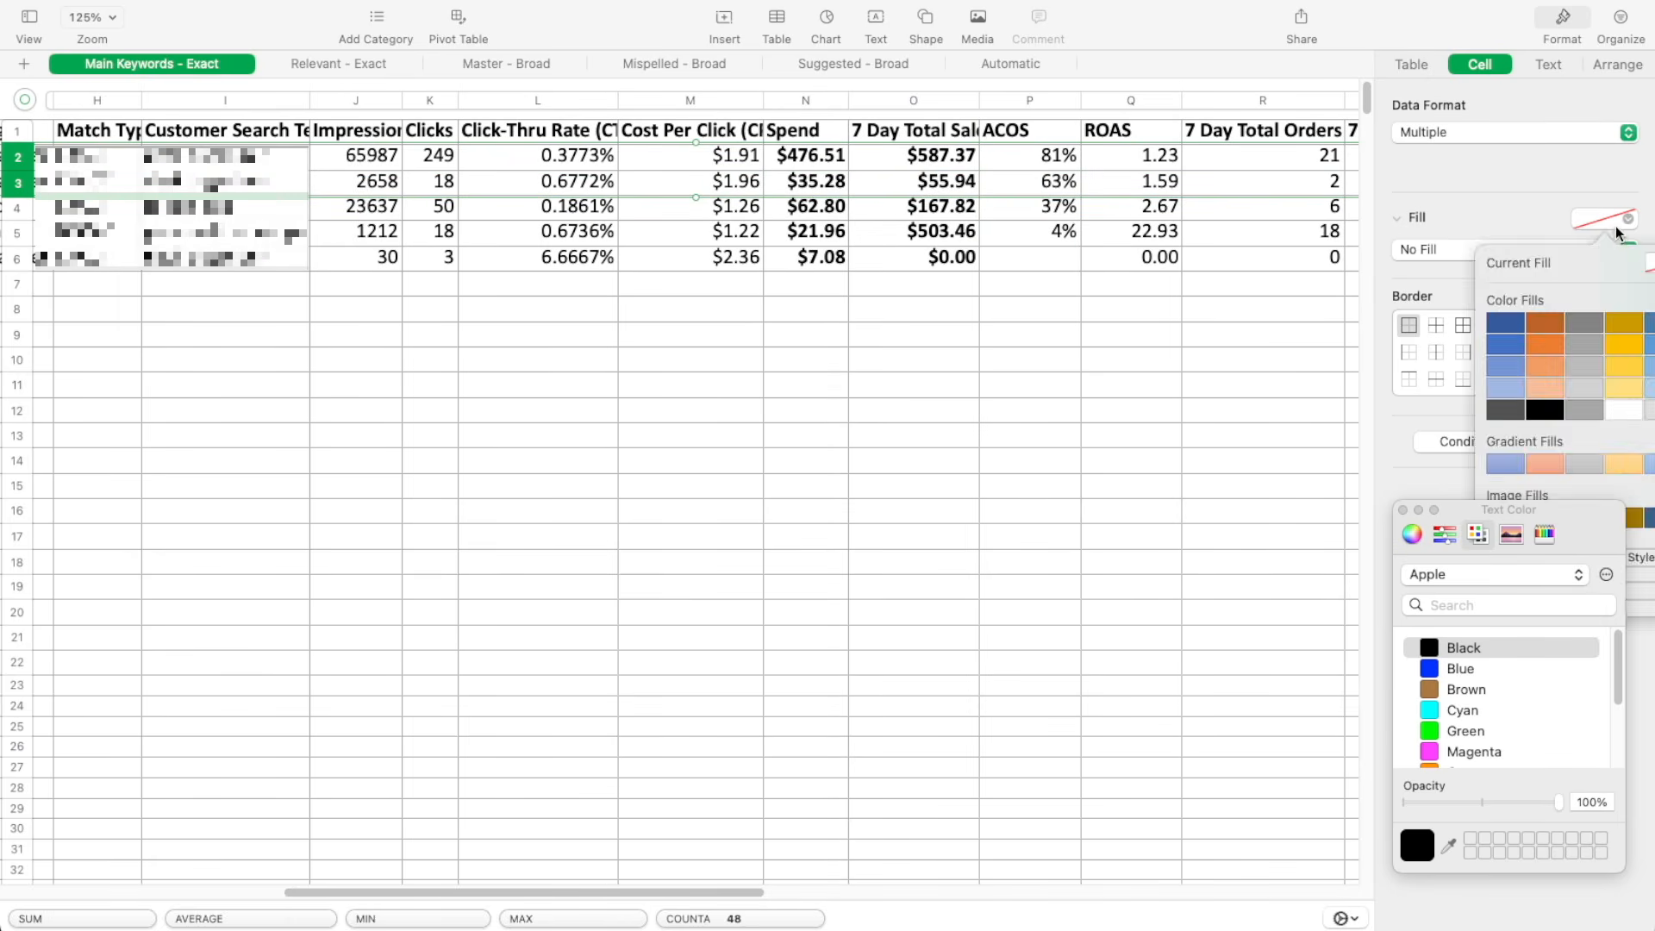
{"action": "left_click", "coordinate": [1619, 233]}
{"action": "left_click", "coordinate": [1600, 251]}
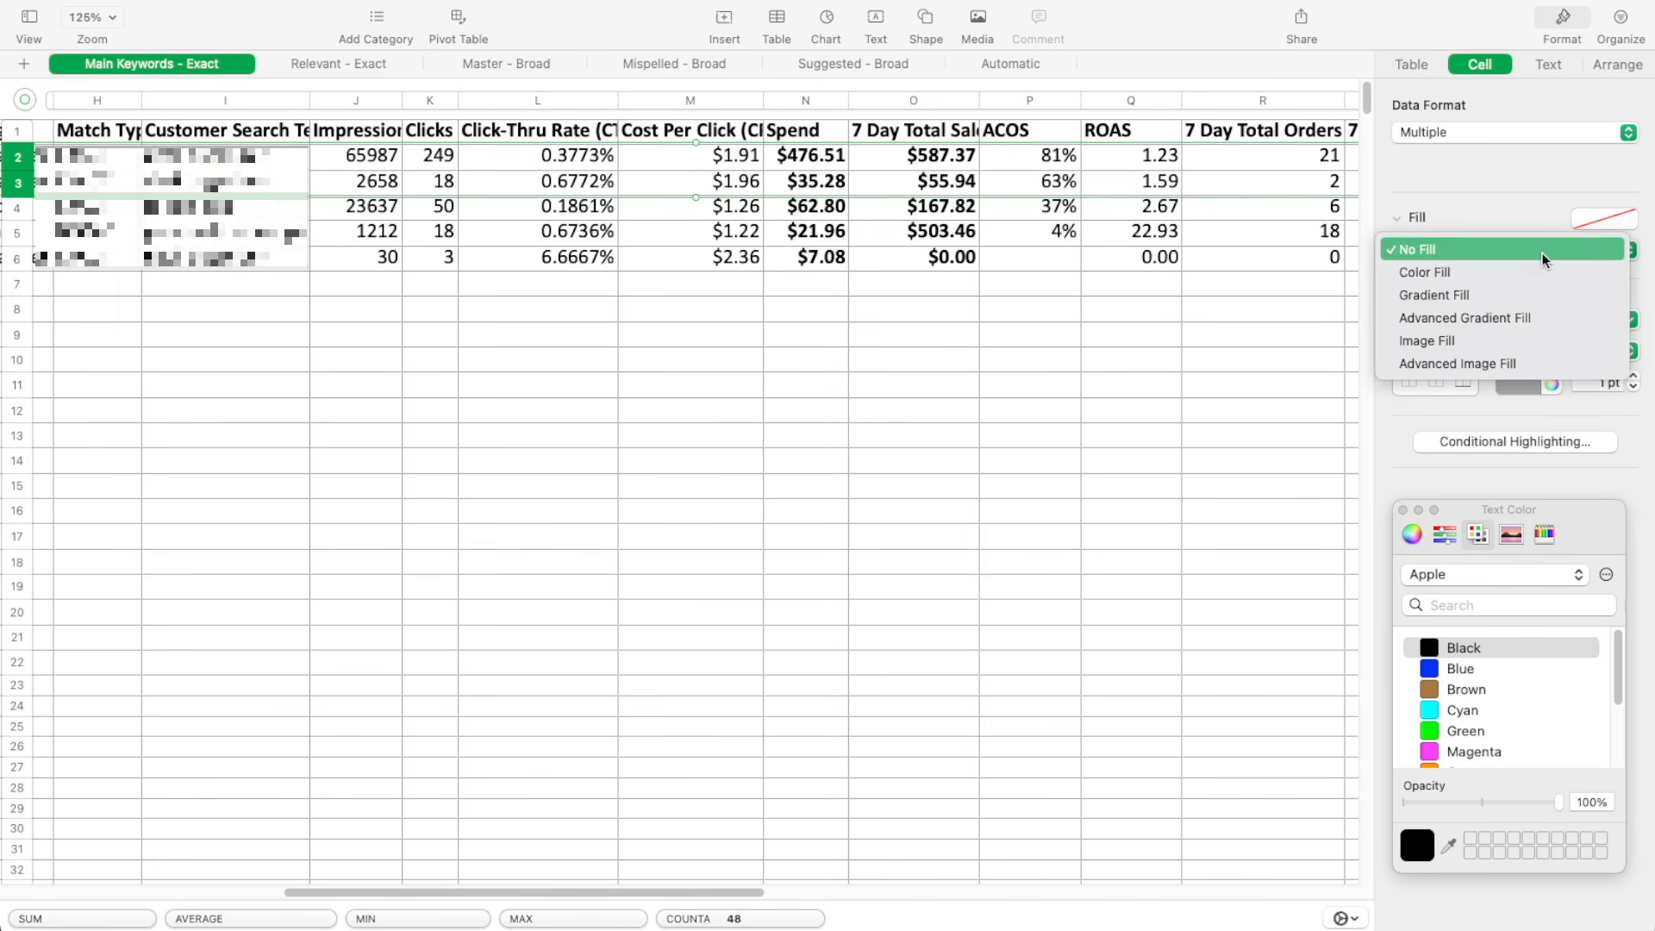
{"action": "left_click", "coordinate": [1536, 273]}
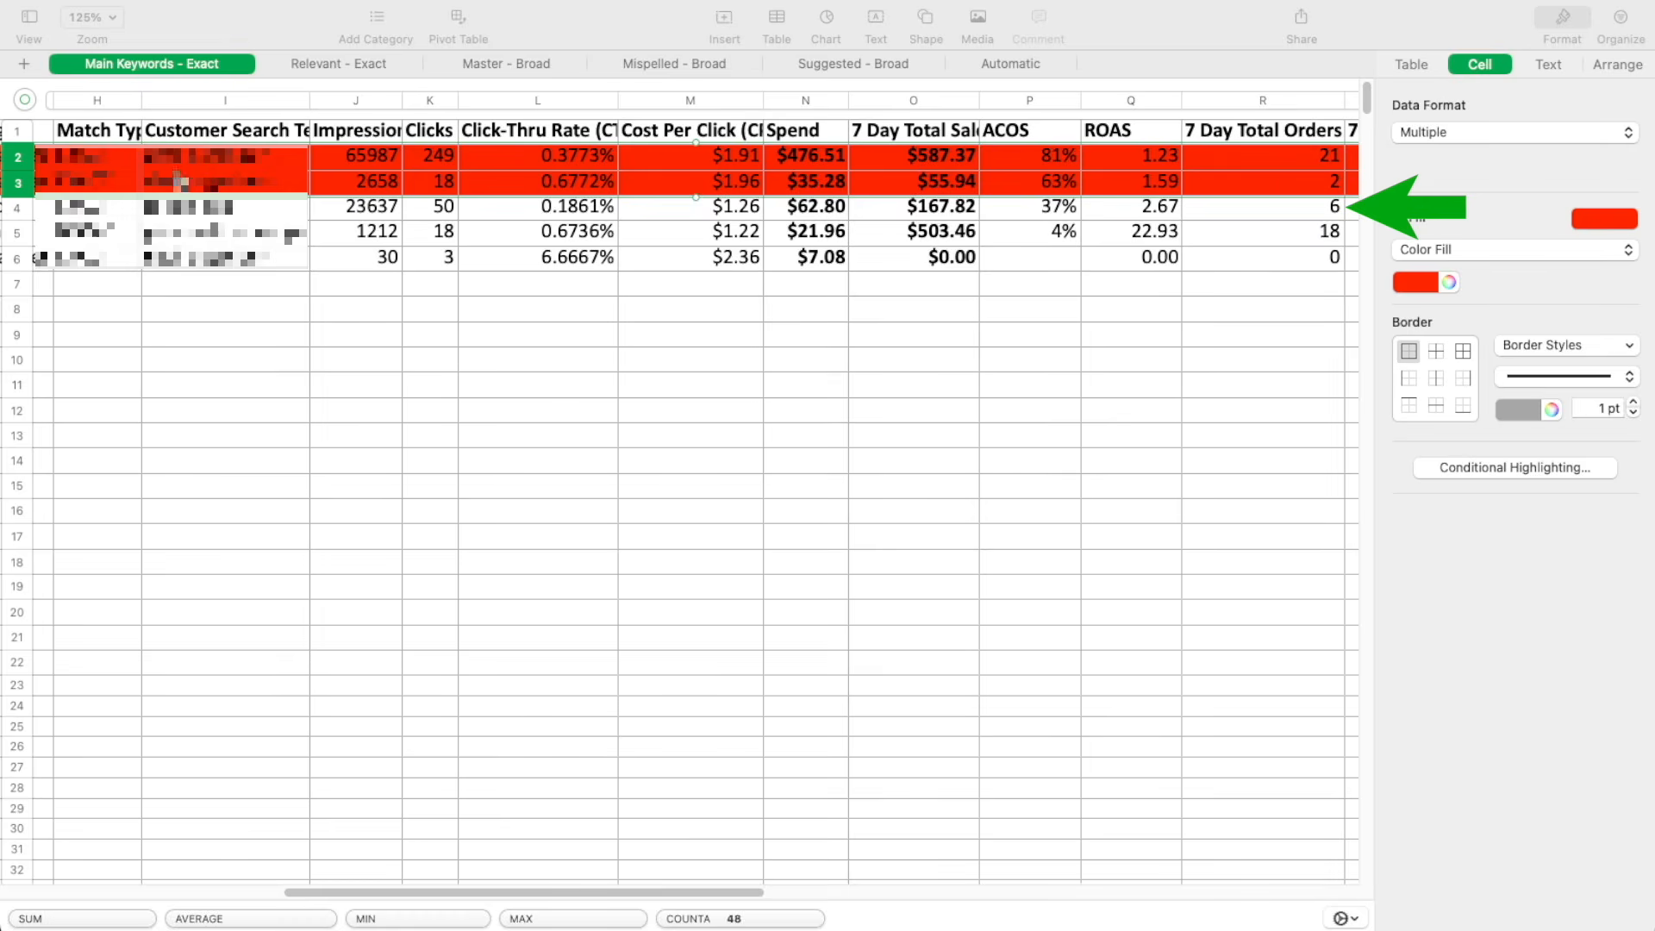
Apply a yellow color fill to row 4, the search term with 37% ACOS
{"action": "left_click", "coordinate": [13, 207]}
{"action": "left_click", "coordinate": [13, 211]}
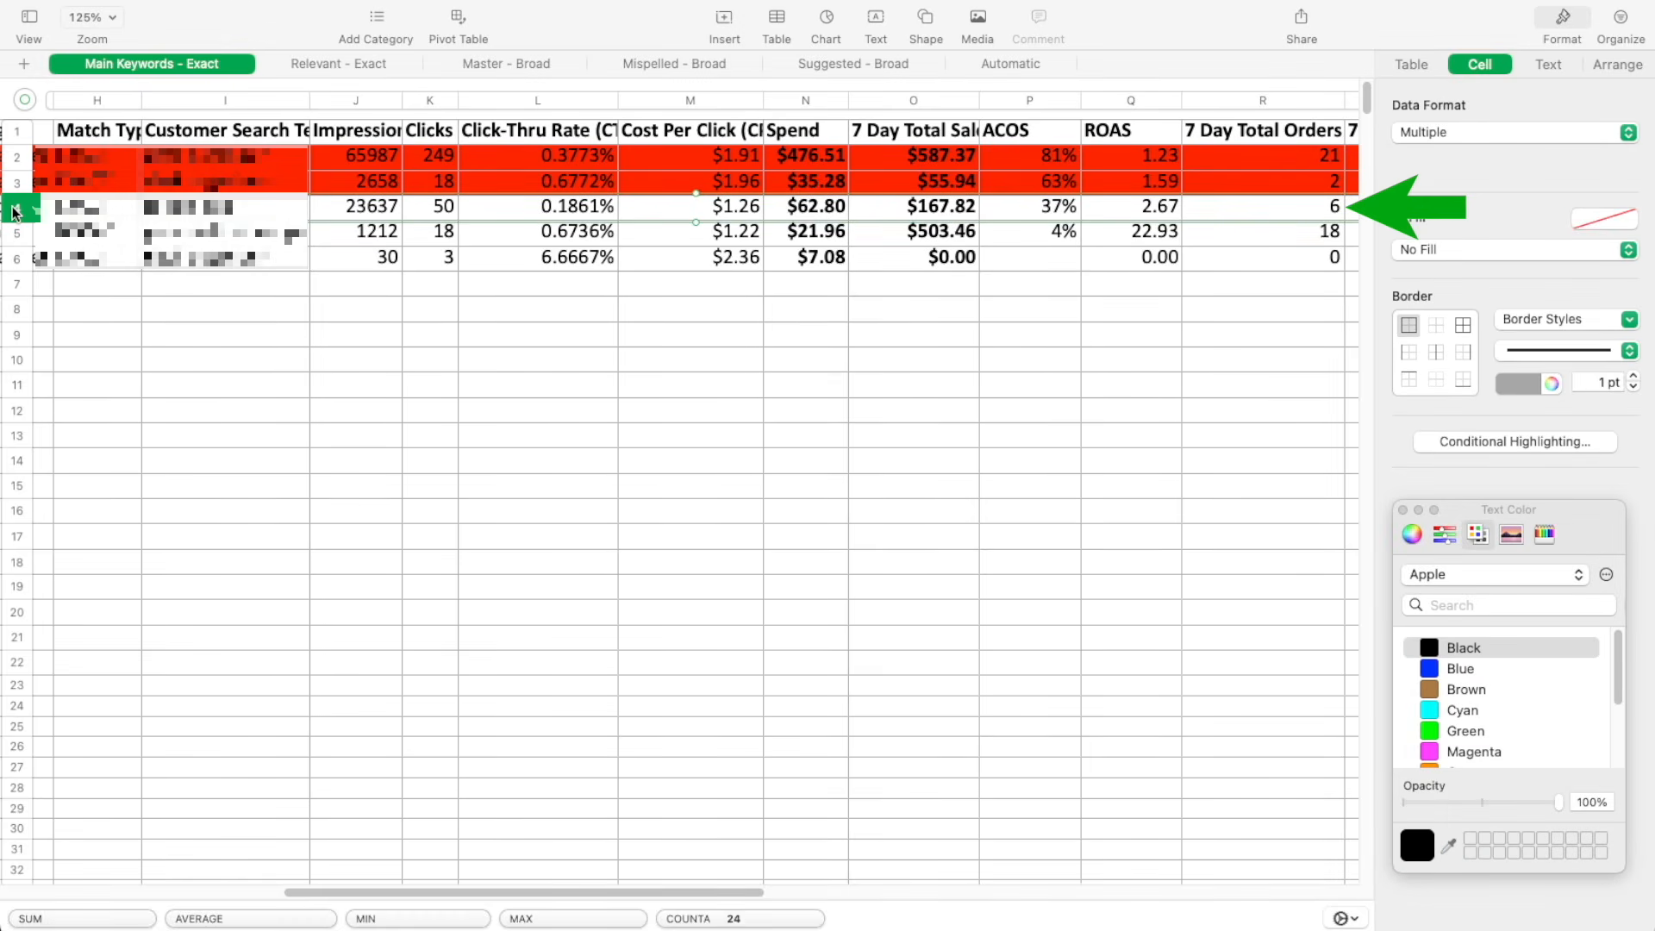
{"action": "left_click", "coordinate": [1474, 255]}
{"action": "scroll", "coordinate": [1493, 697], "scroll_direction": "down", "scroll_amount": 3}
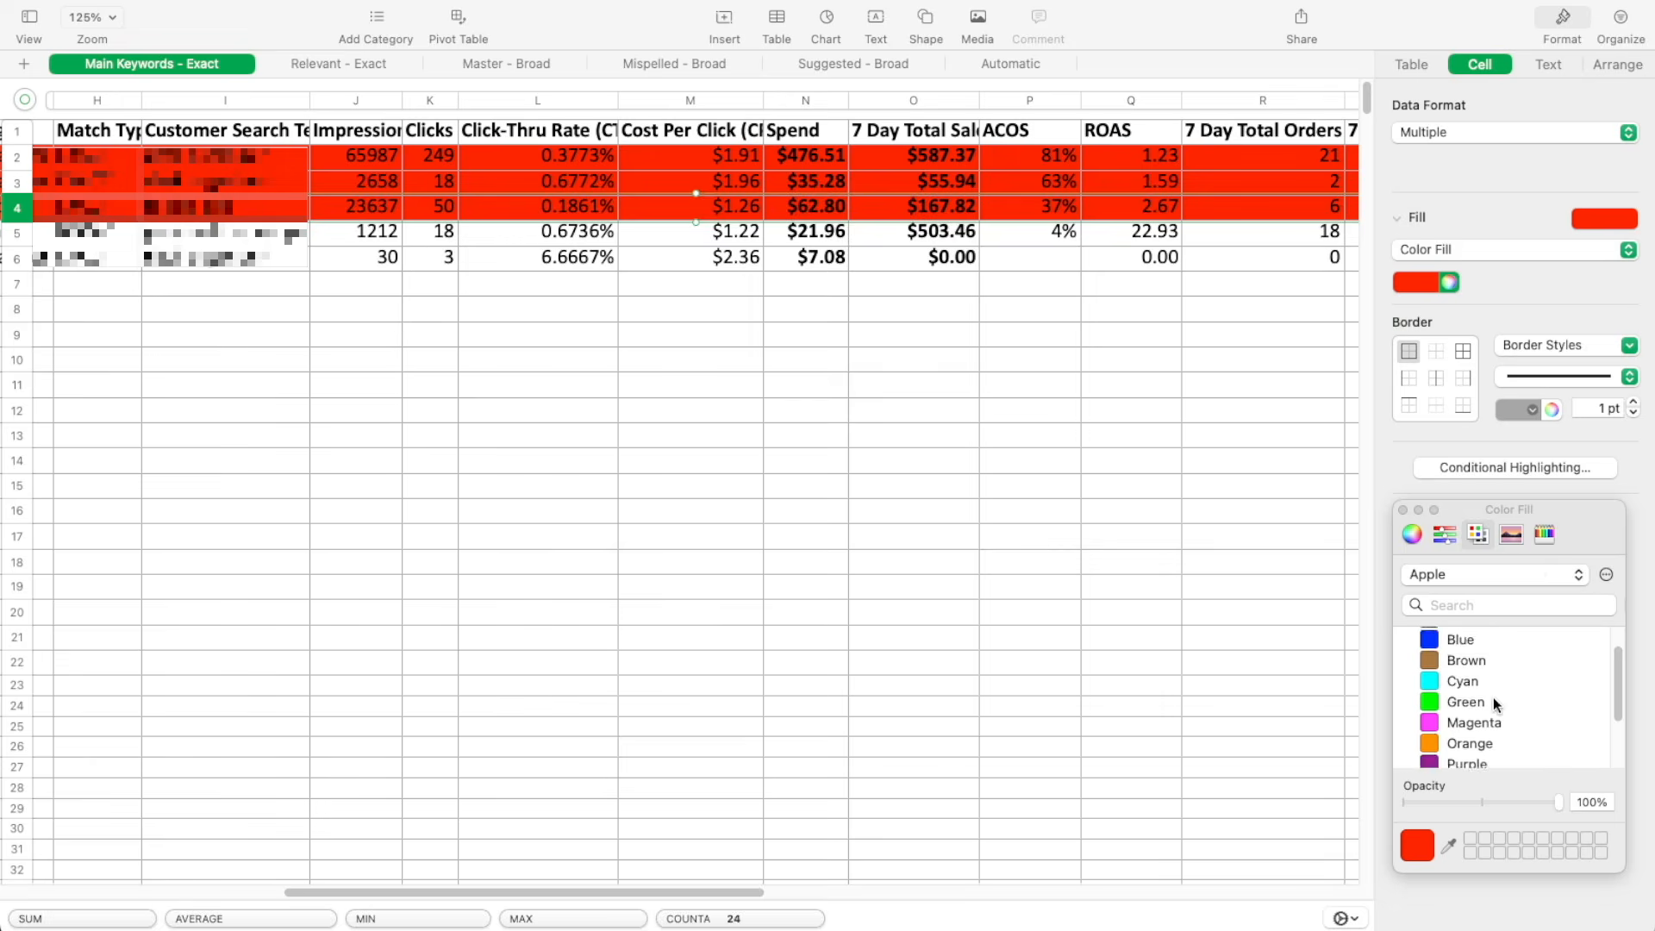
{"action": "left_click", "coordinate": [1436, 725]}
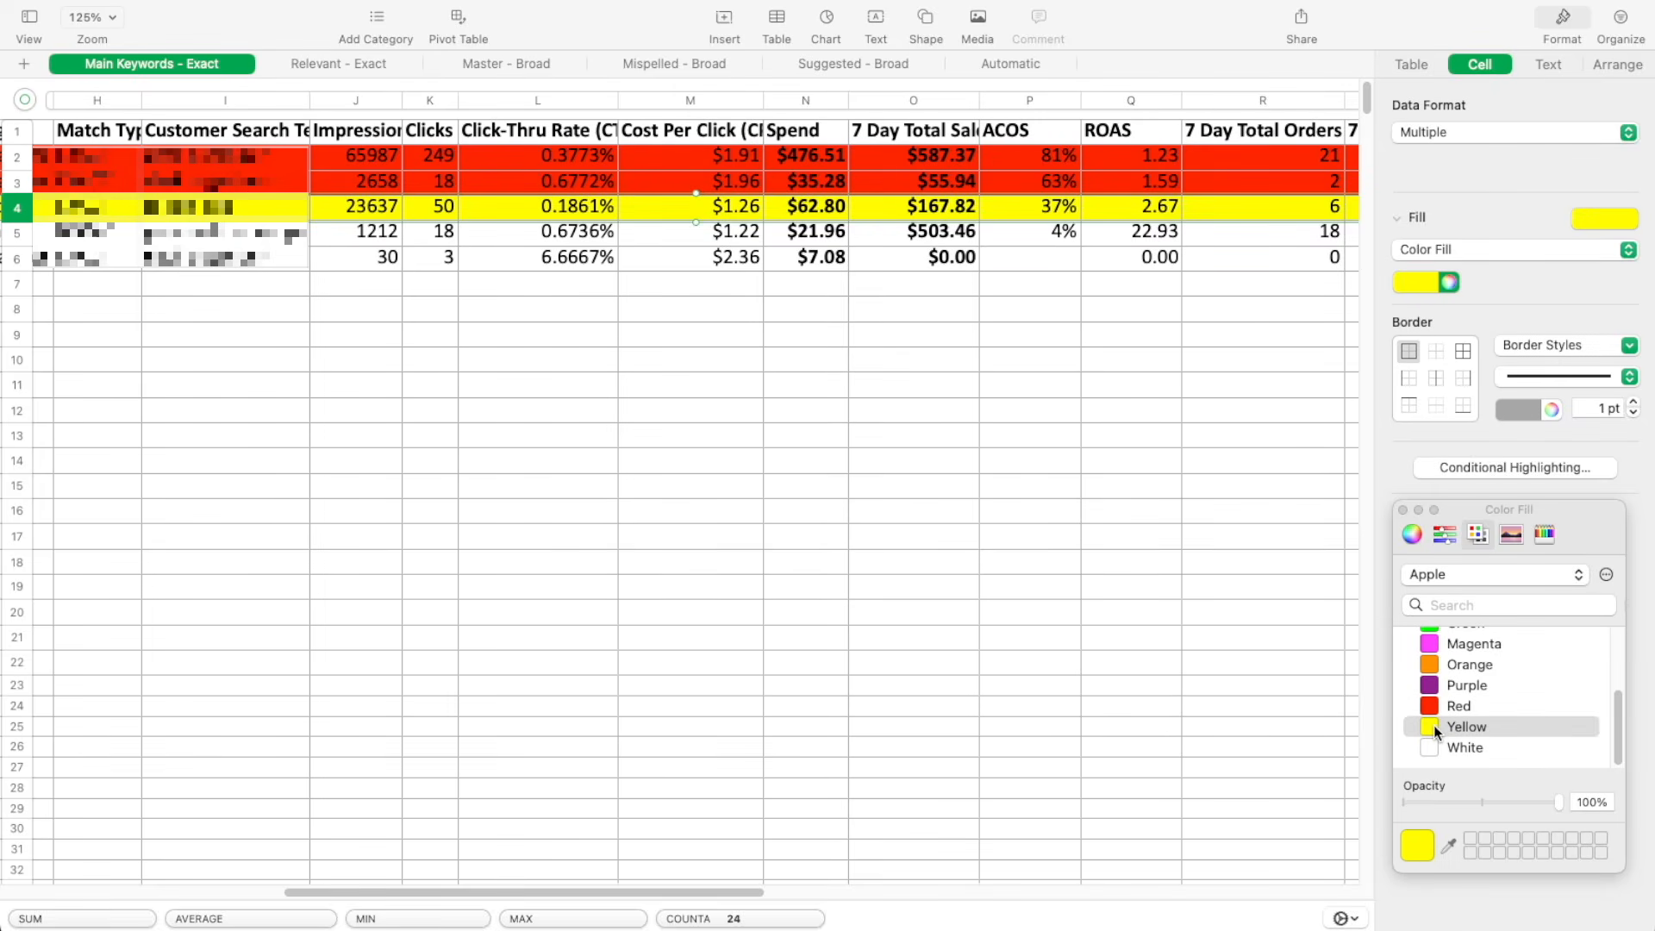
Apply a green color fill to row 5, the search term with 4% ACOS
{"action": "left_click", "coordinate": [17, 232]}
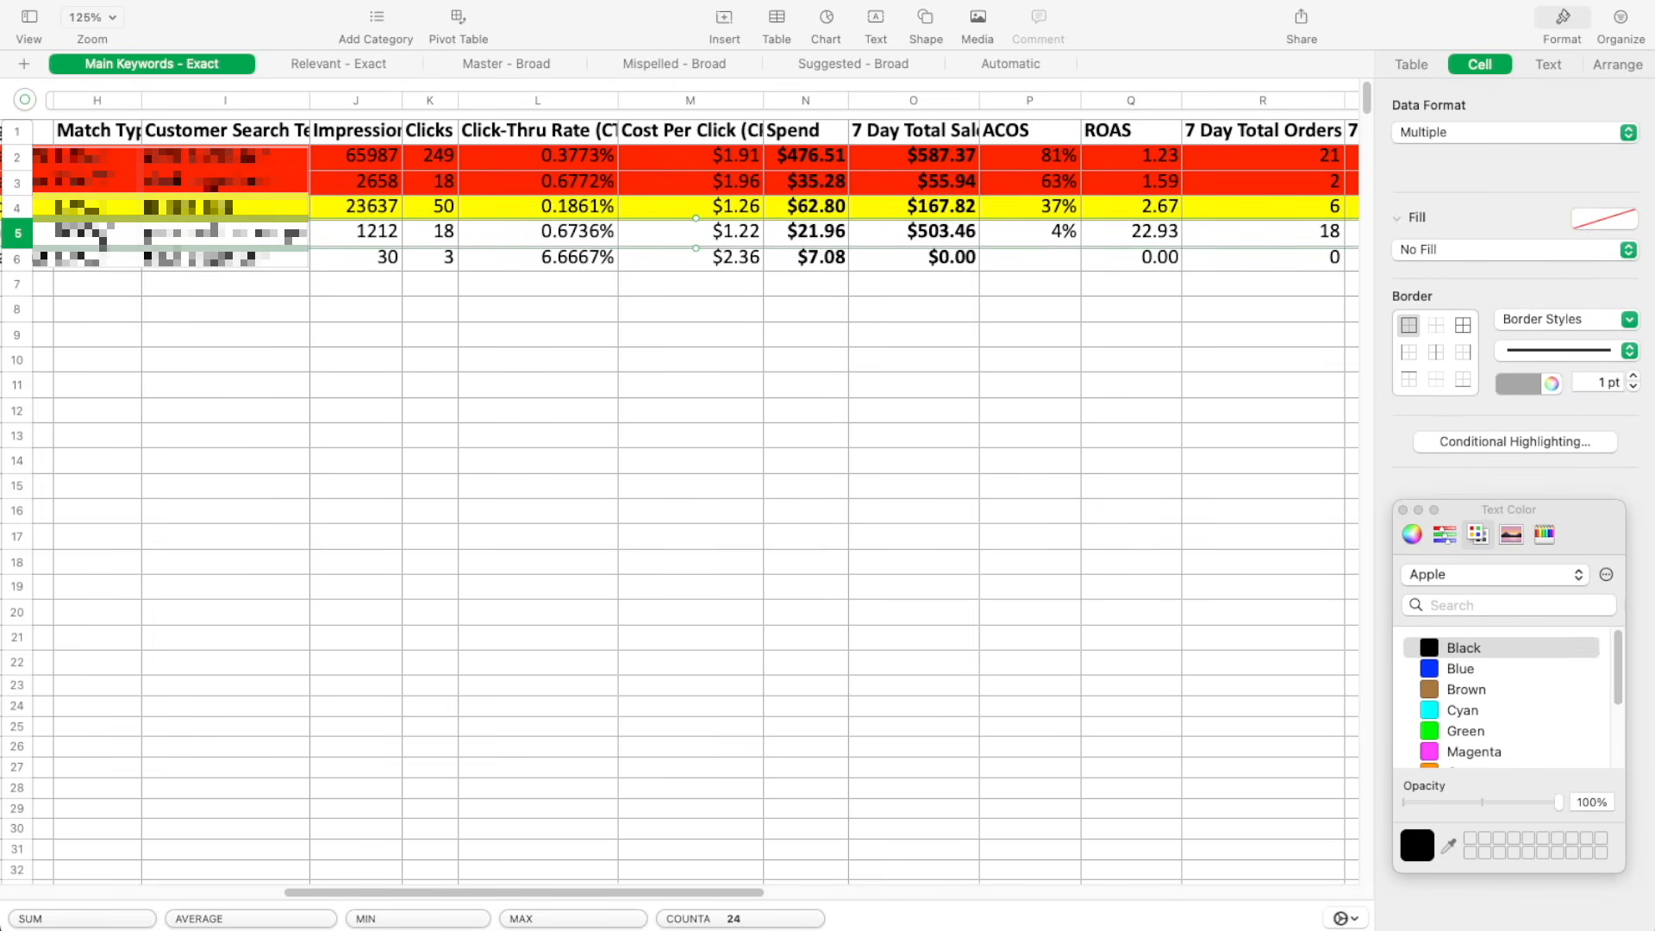
{"action": "left_click", "coordinate": [1574, 257]}
{"action": "left_click", "coordinate": [1533, 269]}
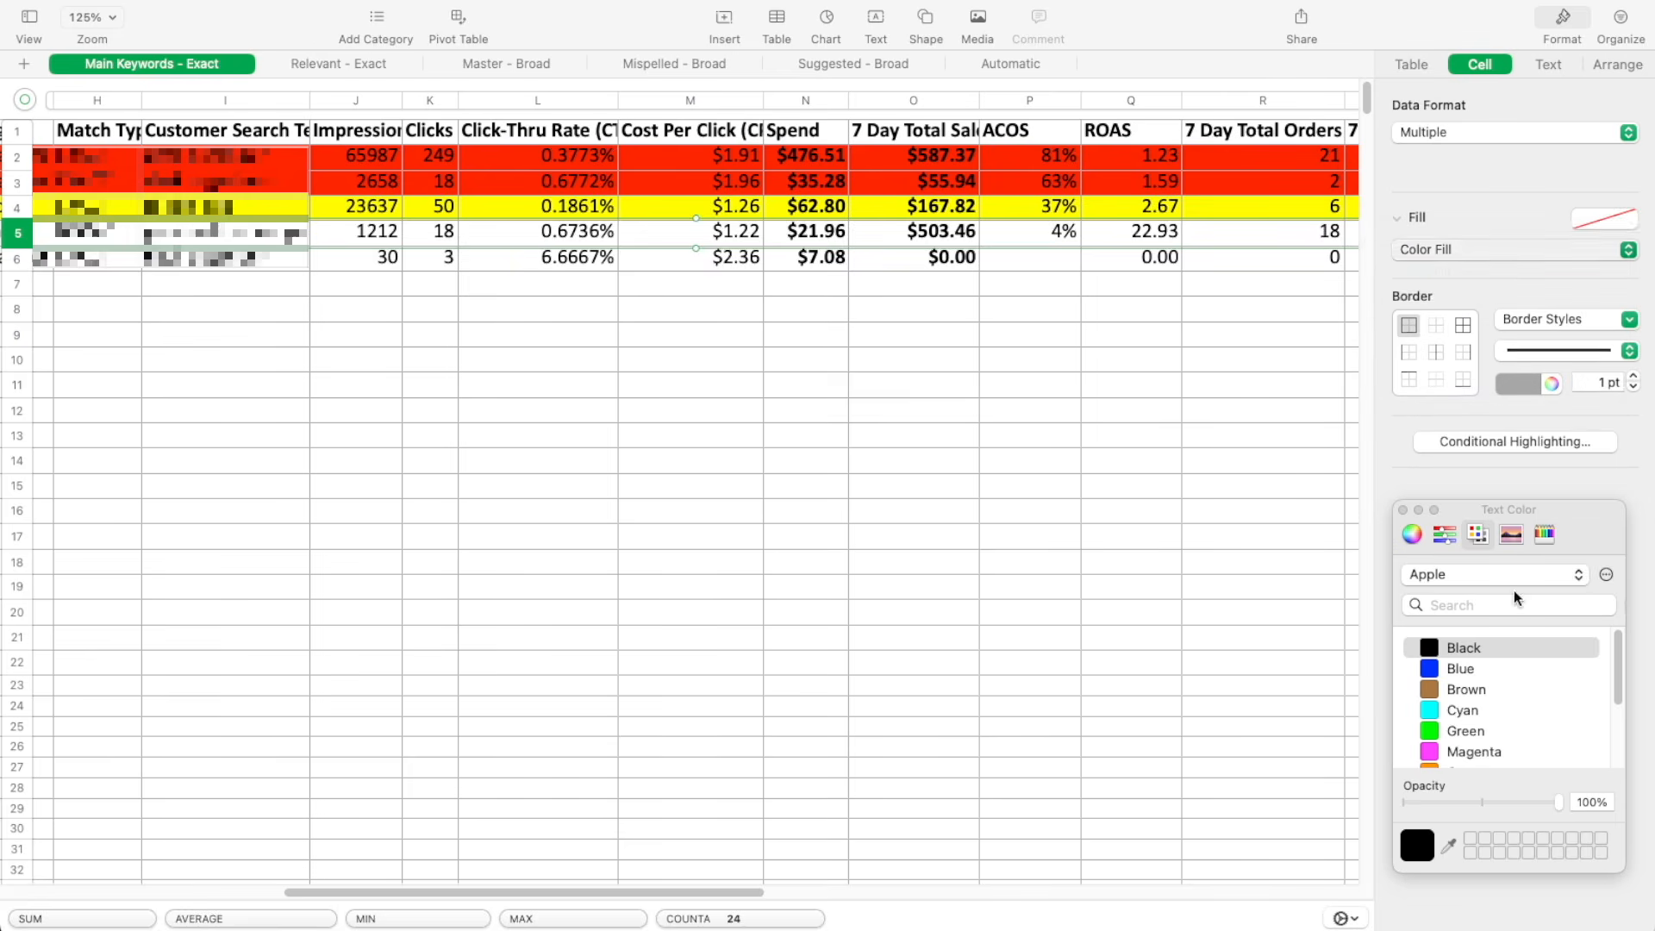
{"action": "left_click", "coordinate": [1441, 652]}
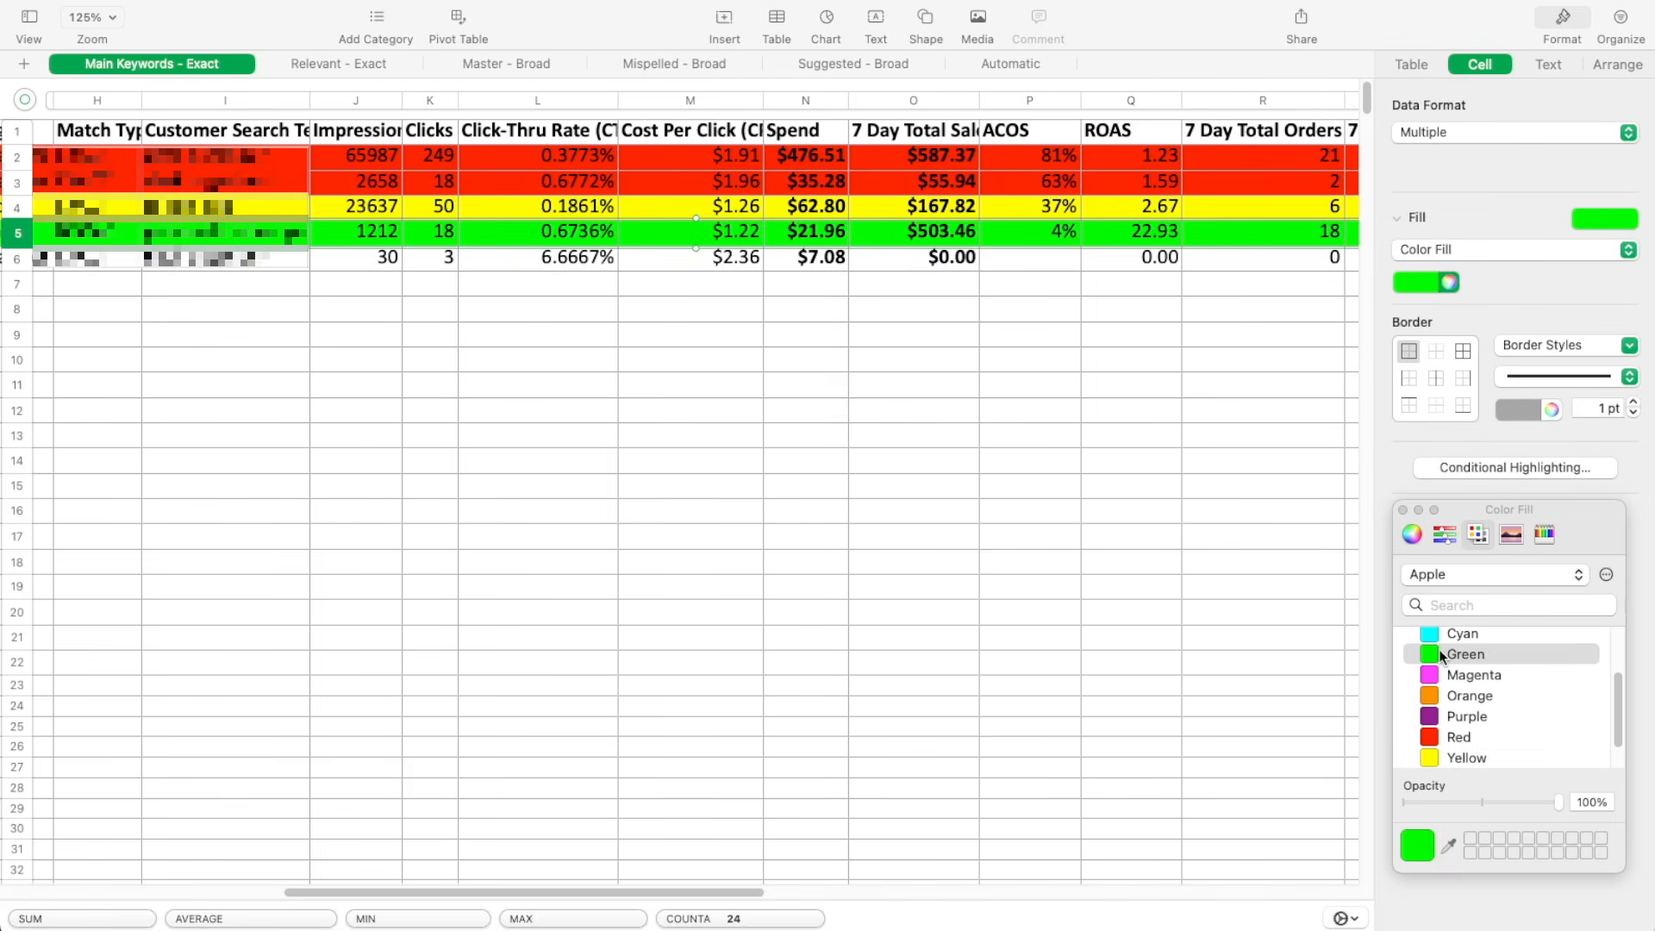